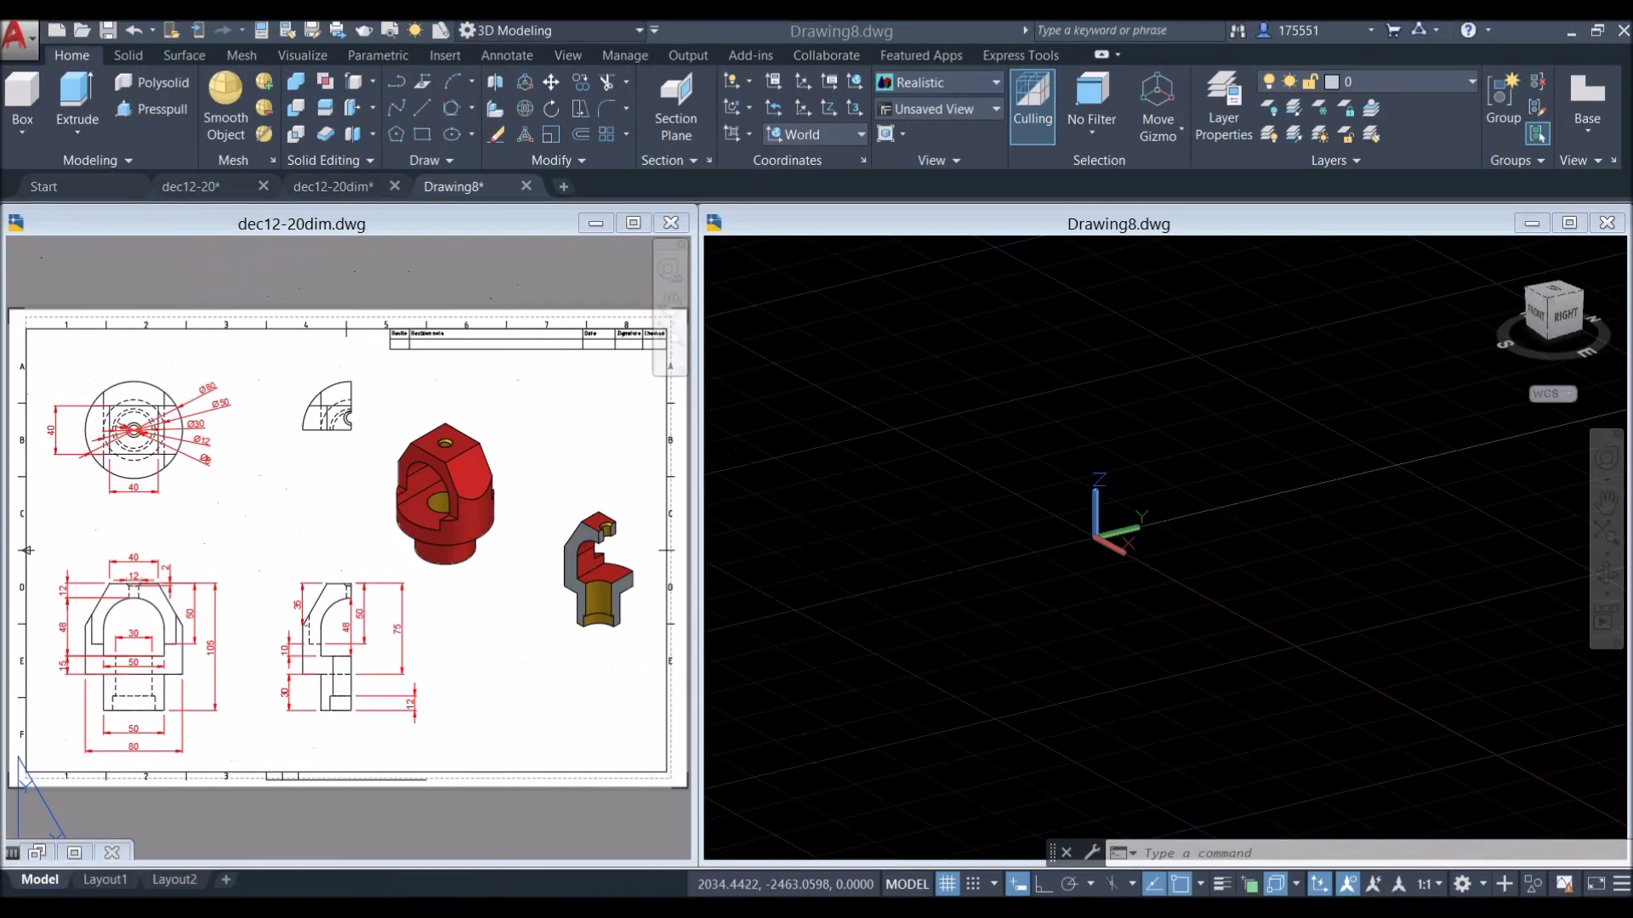
Draw a circle of diameter 50 in Drawing8 for the lower boss, following the front view in dec12-20dim.
{"action": "left_click", "coordinate": [478, 700]}
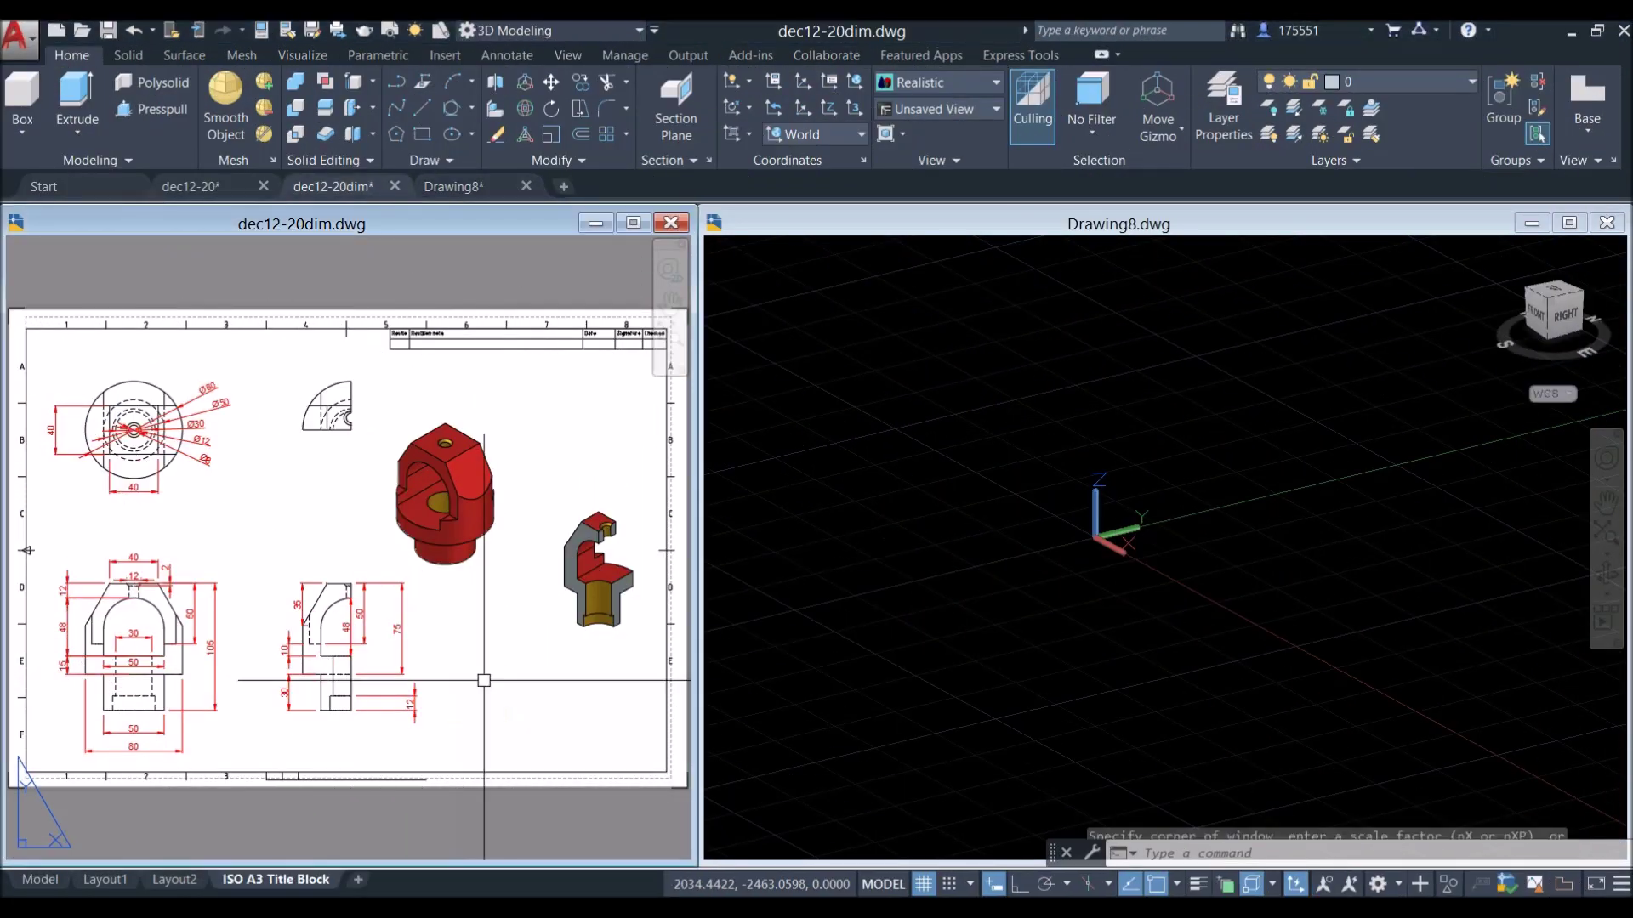
{"action": "middle_click_drag", "start_coordinate": [493, 668], "coordinate": [565, 603]}
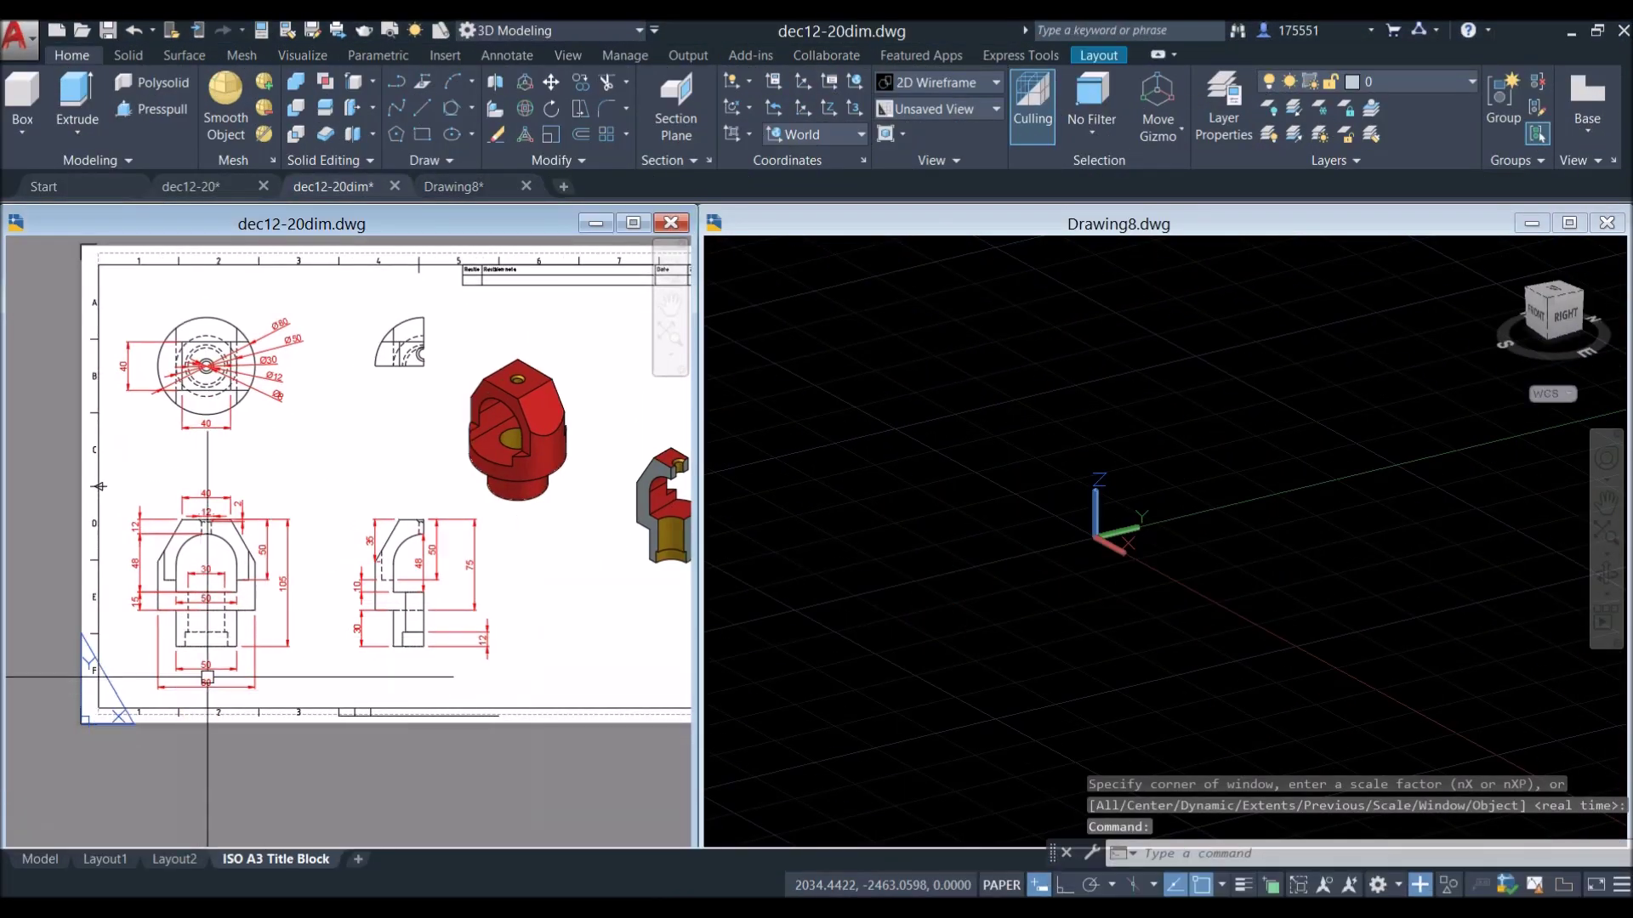
{"action": "scroll", "coordinate": [219, 652], "scroll_direction": "up", "scroll_amount": 4}
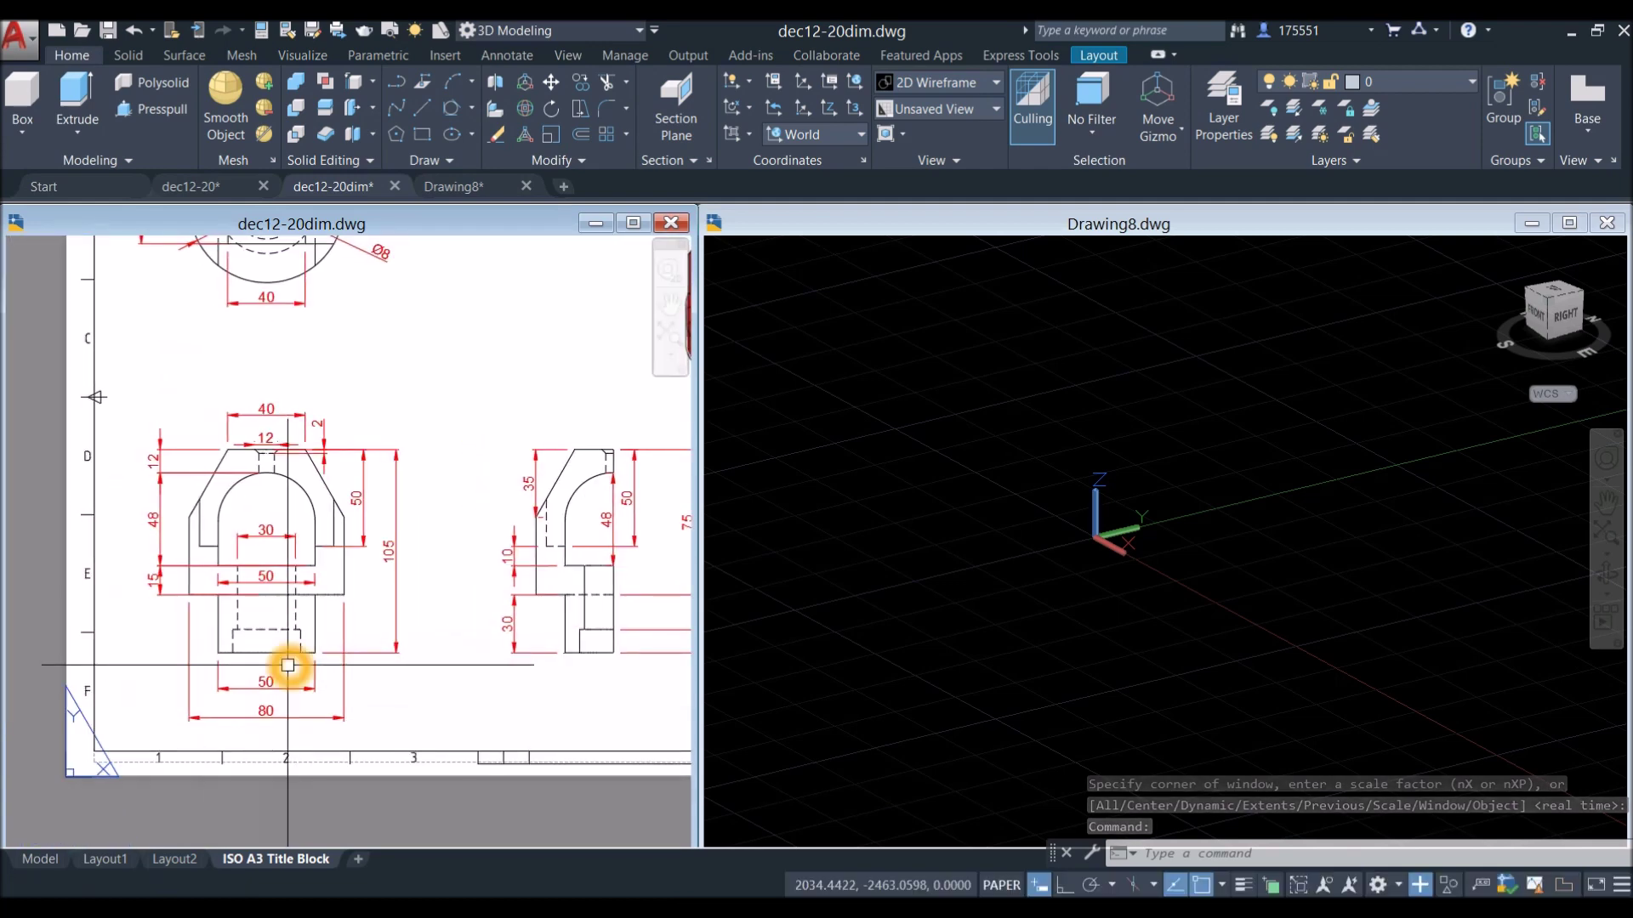
{"action": "scroll", "coordinate": [239, 672], "scroll_direction": "up", "scroll_amount": 4}
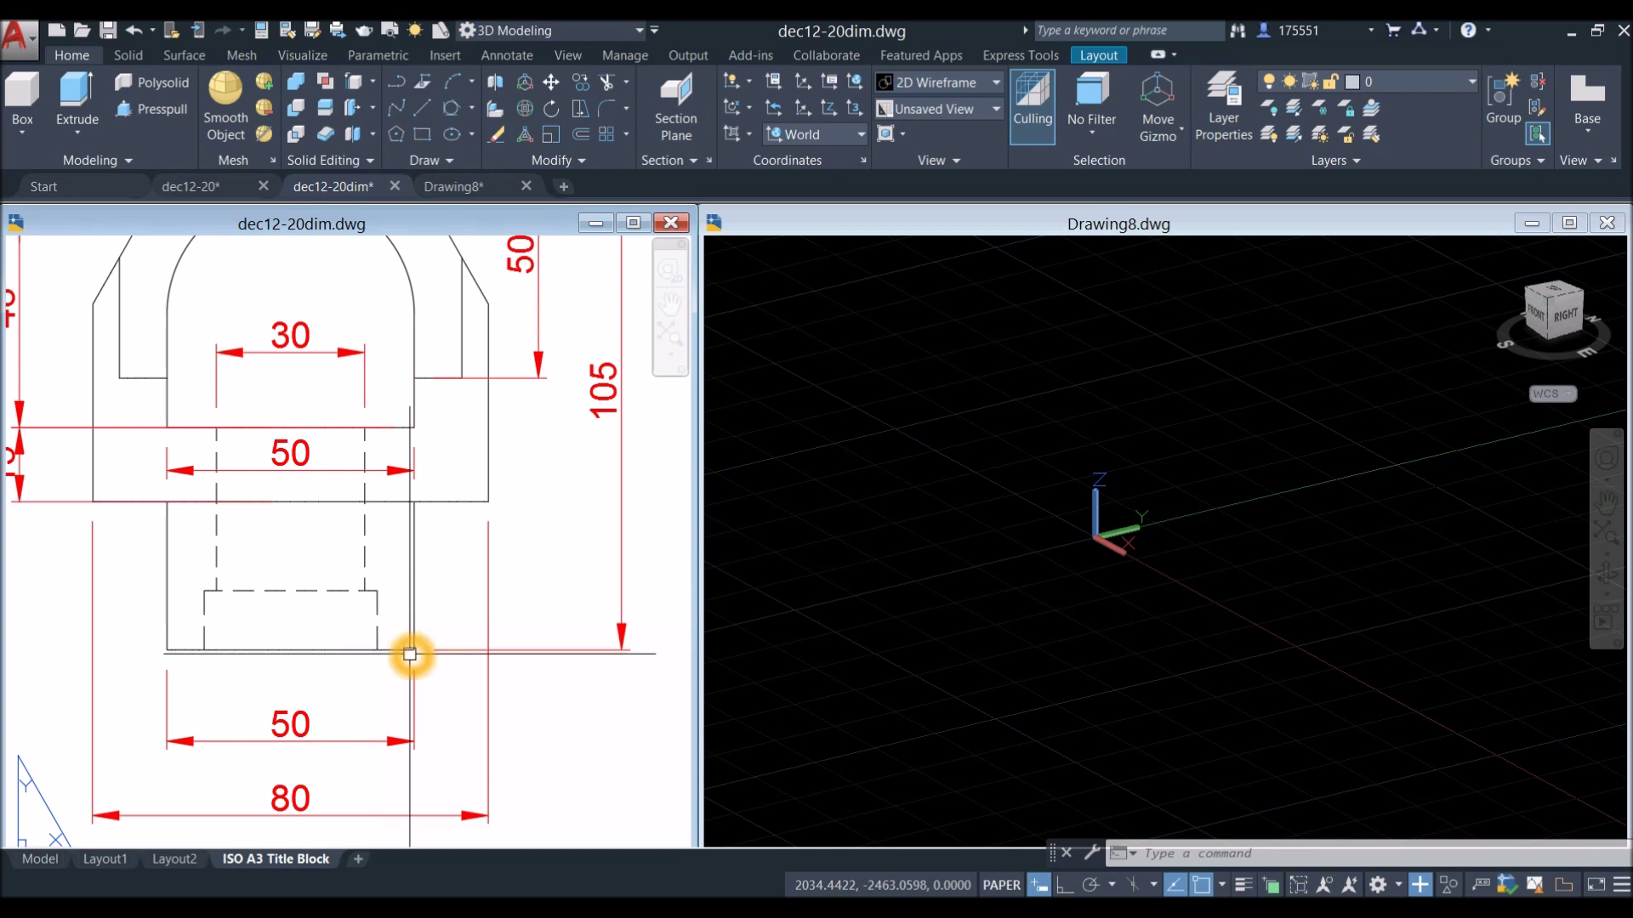
{"action": "left_click", "coordinate": [1089, 557]}
{"action": "type", "text": "c"}
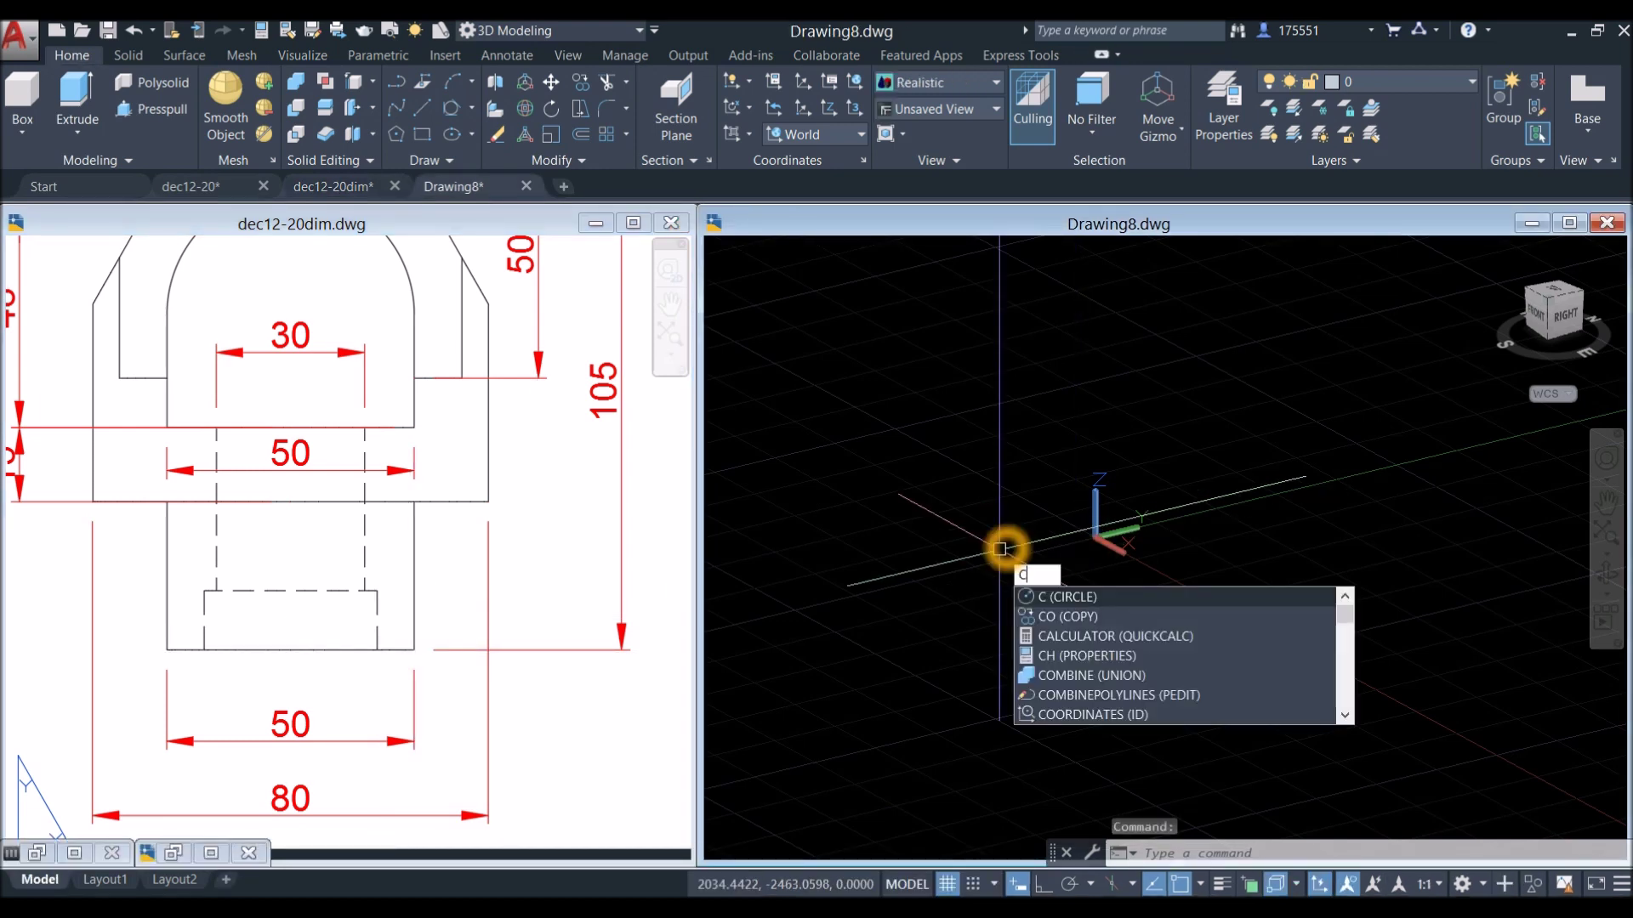
{"action": "key", "text": "Escape"}
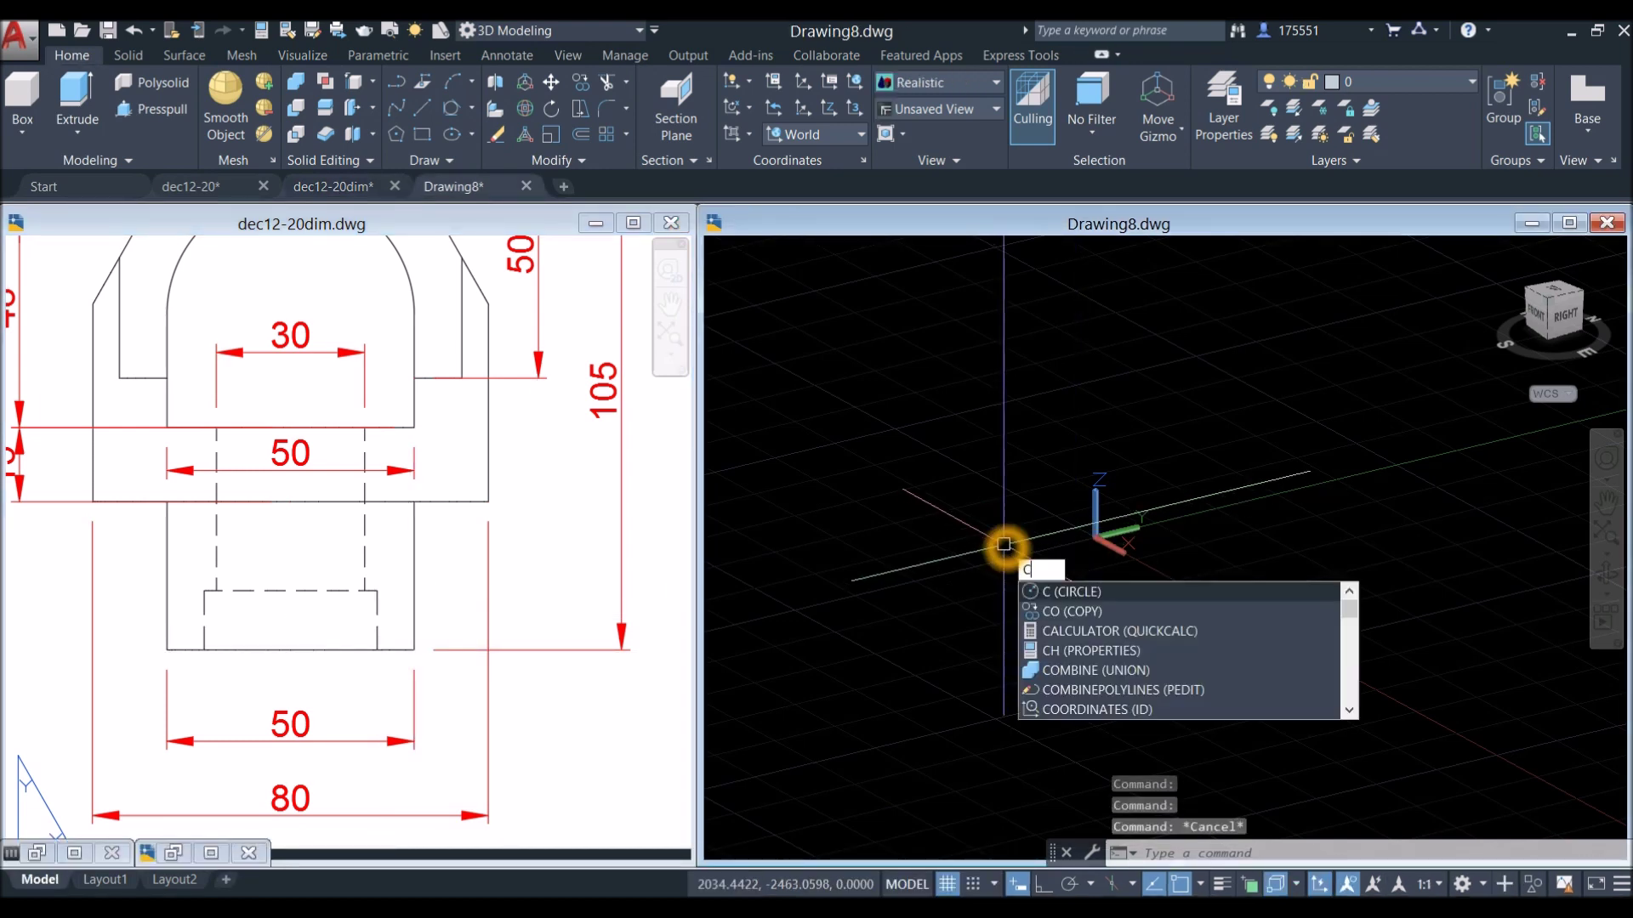
{"action": "type", "text": "c"}
{"action": "key", "text": "Return"}
{"action": "middle_click_drag", "start_coordinate": [1014, 557], "coordinate": [749, 619]}
{"action": "left_click", "coordinate": [997, 581]}
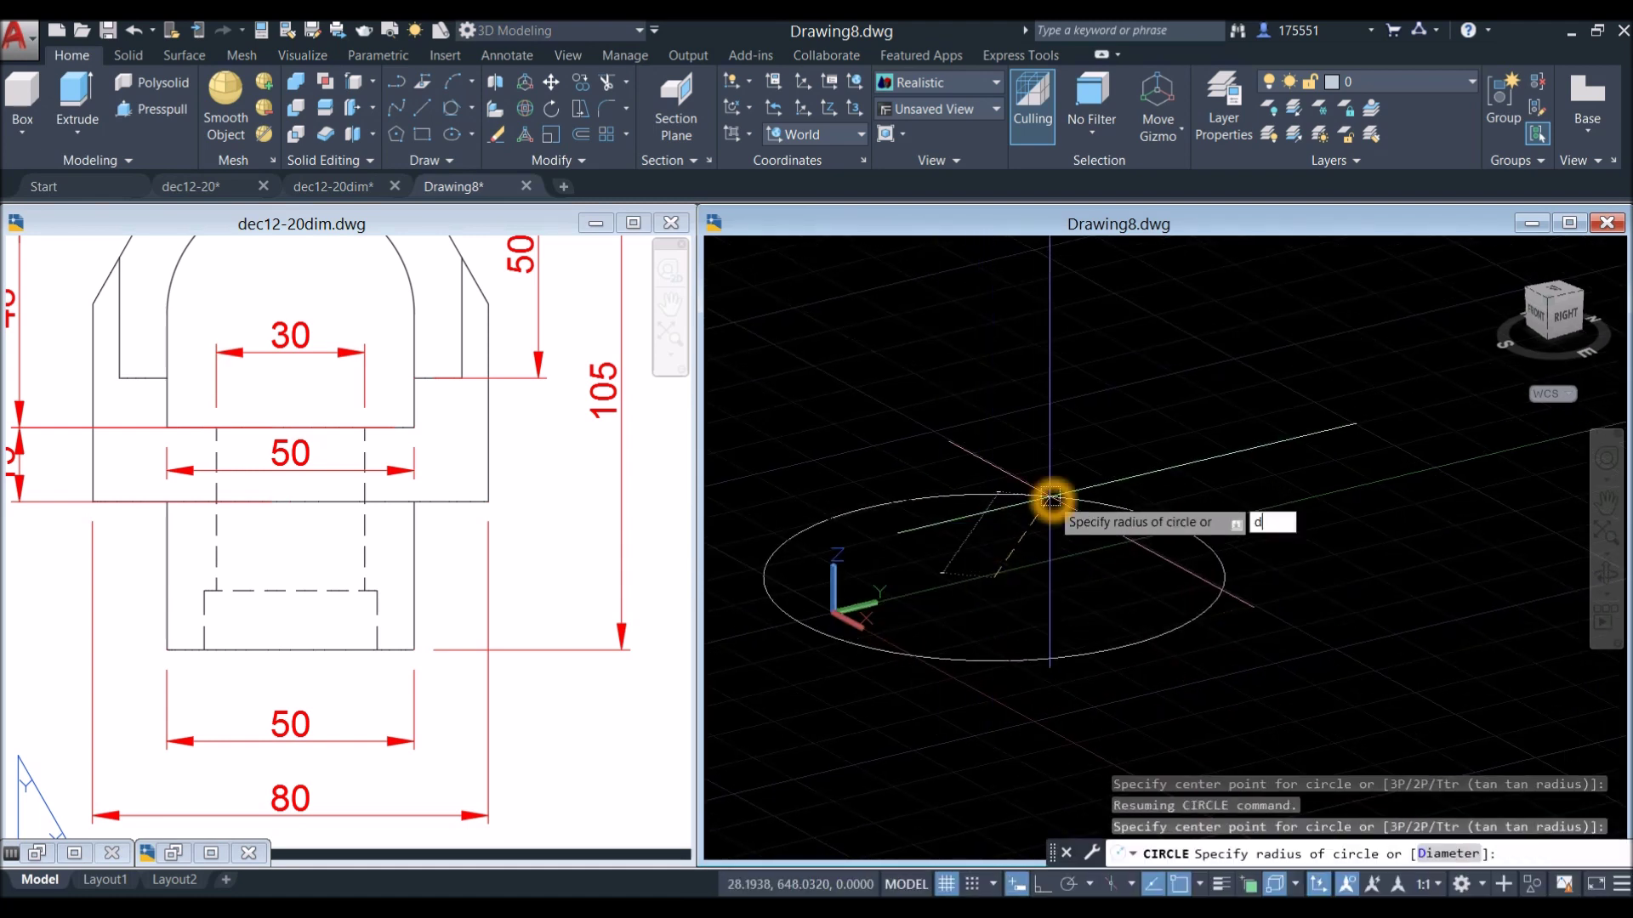
{"action": "key", "text": "Return"}
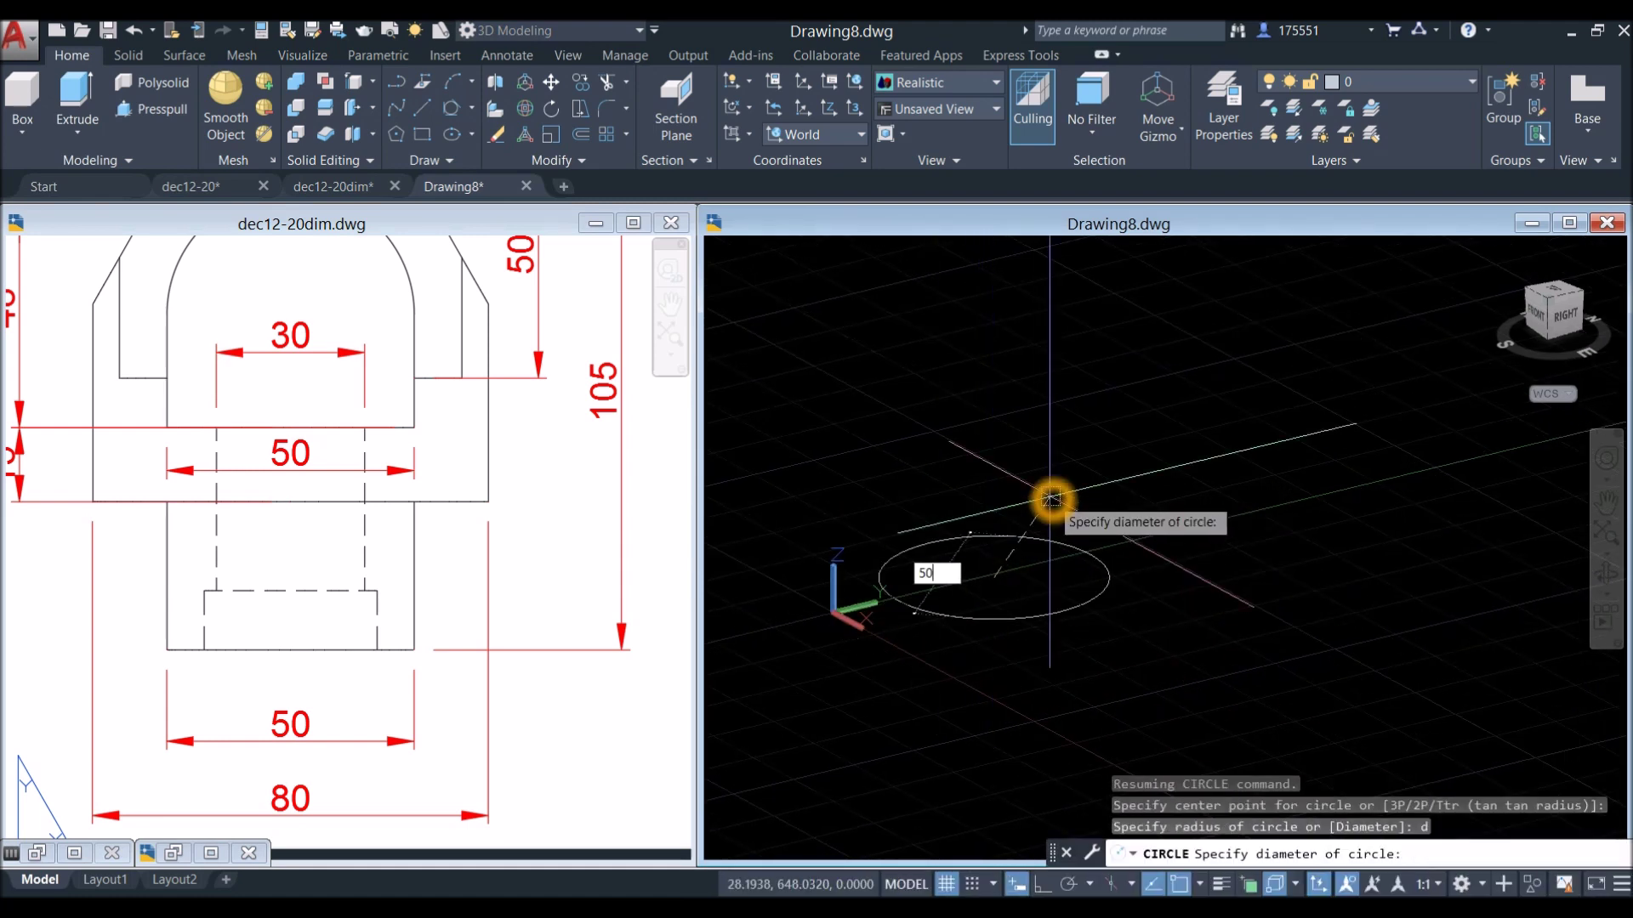
{"action": "key", "text": "Return"}
Extrude the 50-diameter circle to a height of 30, following the side view's dimension.
{"action": "scroll", "coordinate": [1042, 528], "scroll_direction": "down", "scroll_amount": 8}
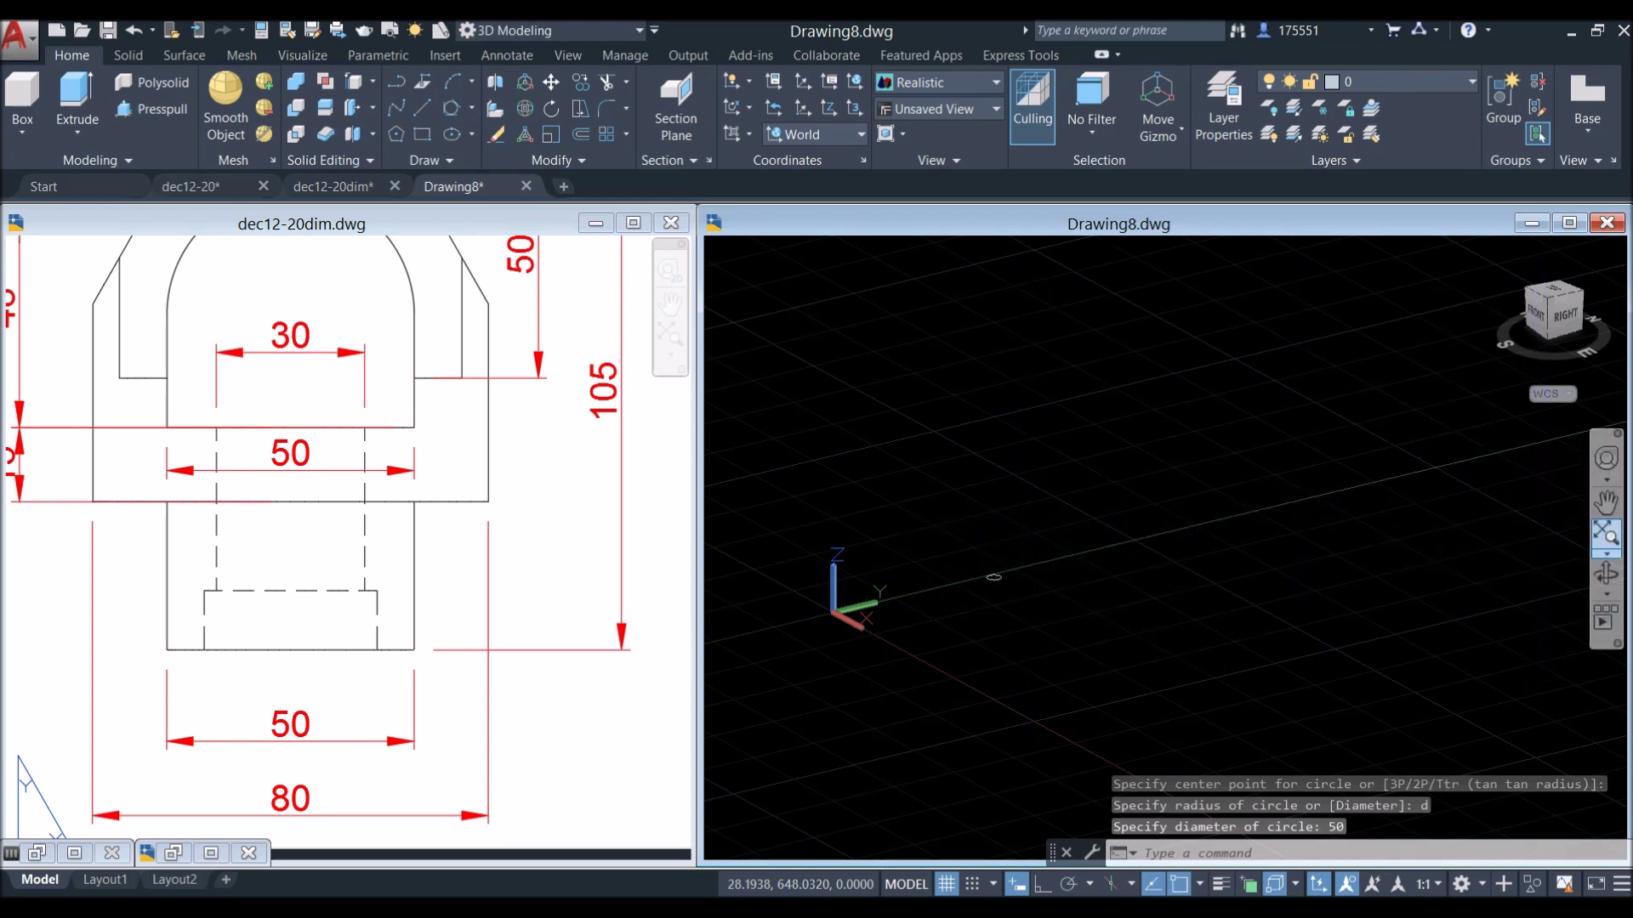
{"action": "left_click", "coordinate": [1605, 533]}
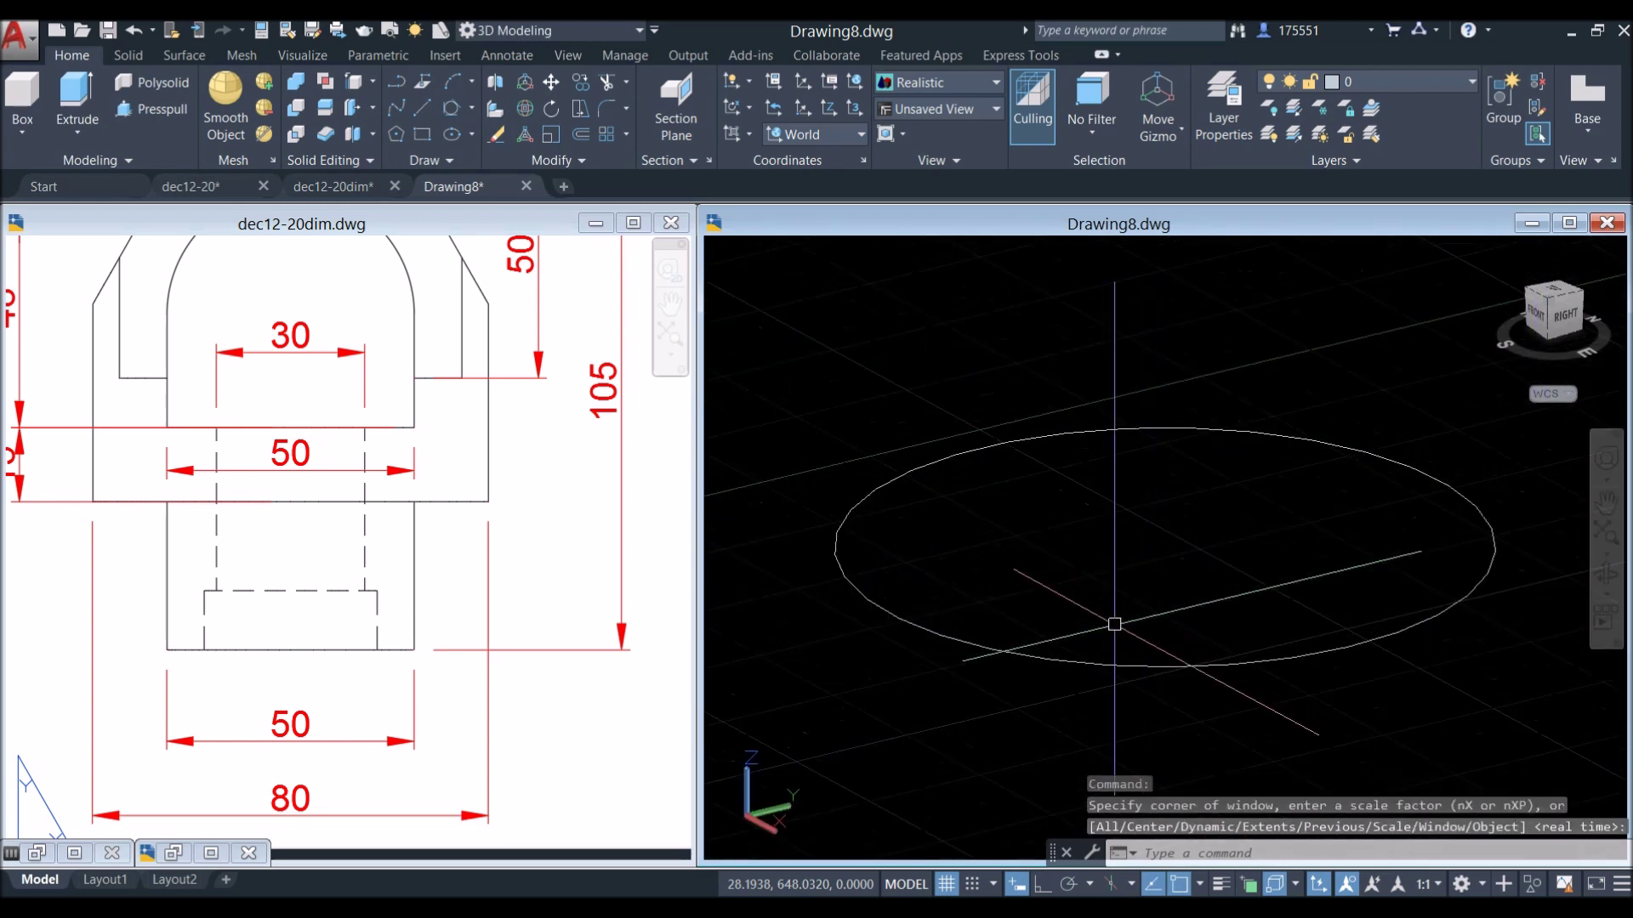
{"action": "left_click", "coordinate": [510, 748]}
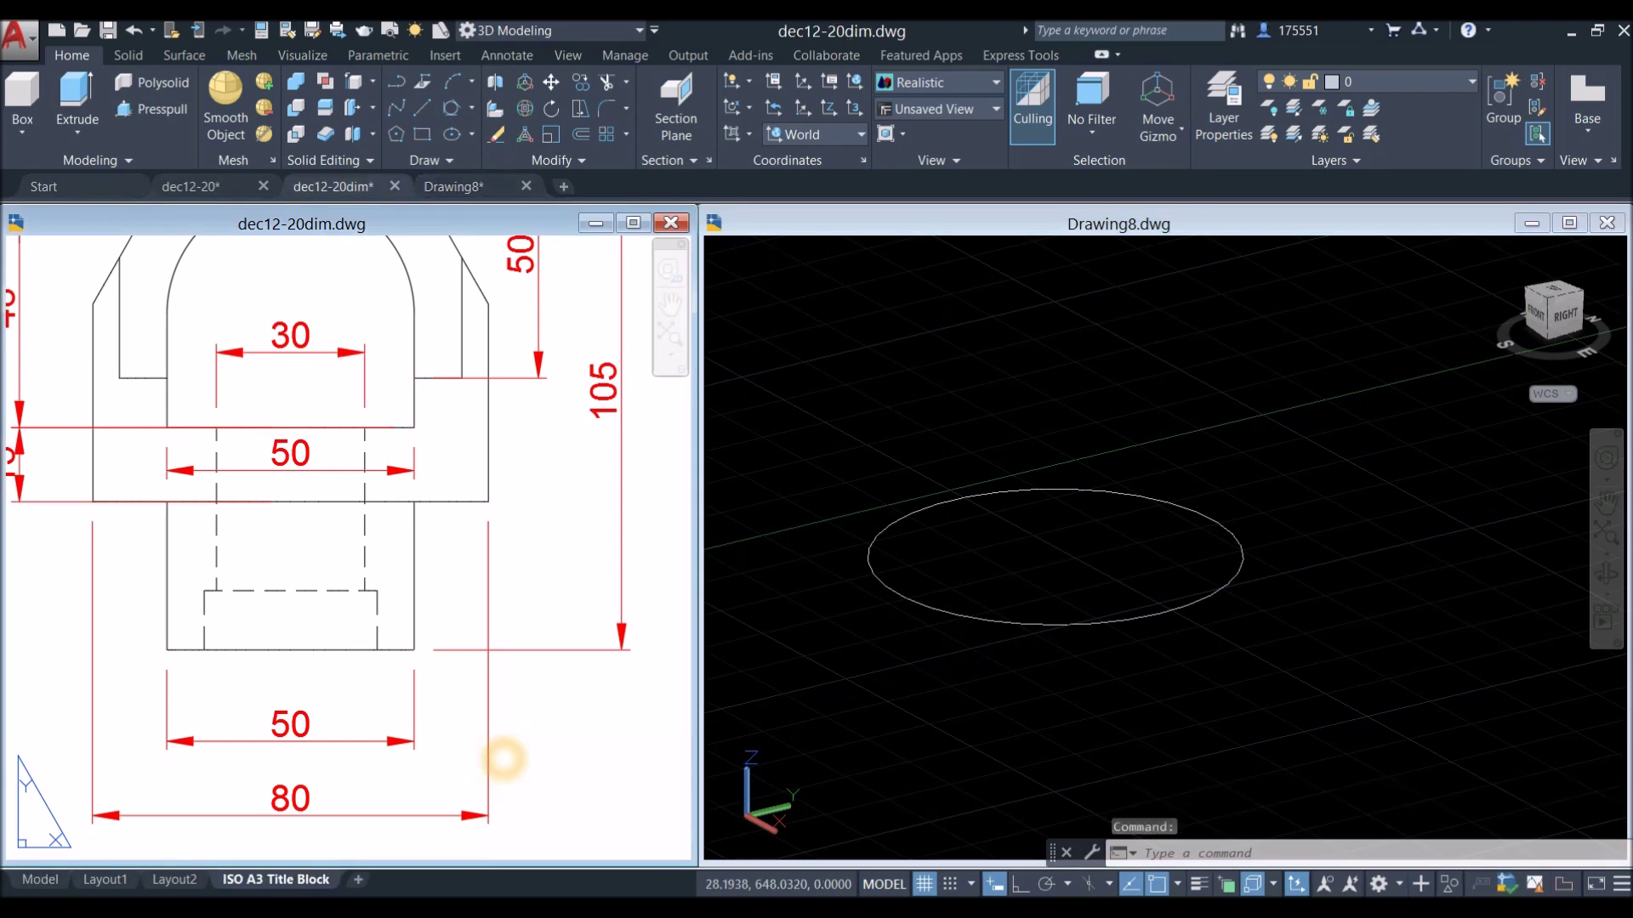
{"action": "scroll", "coordinate": [531, 710], "scroll_direction": "down", "scroll_amount": 4}
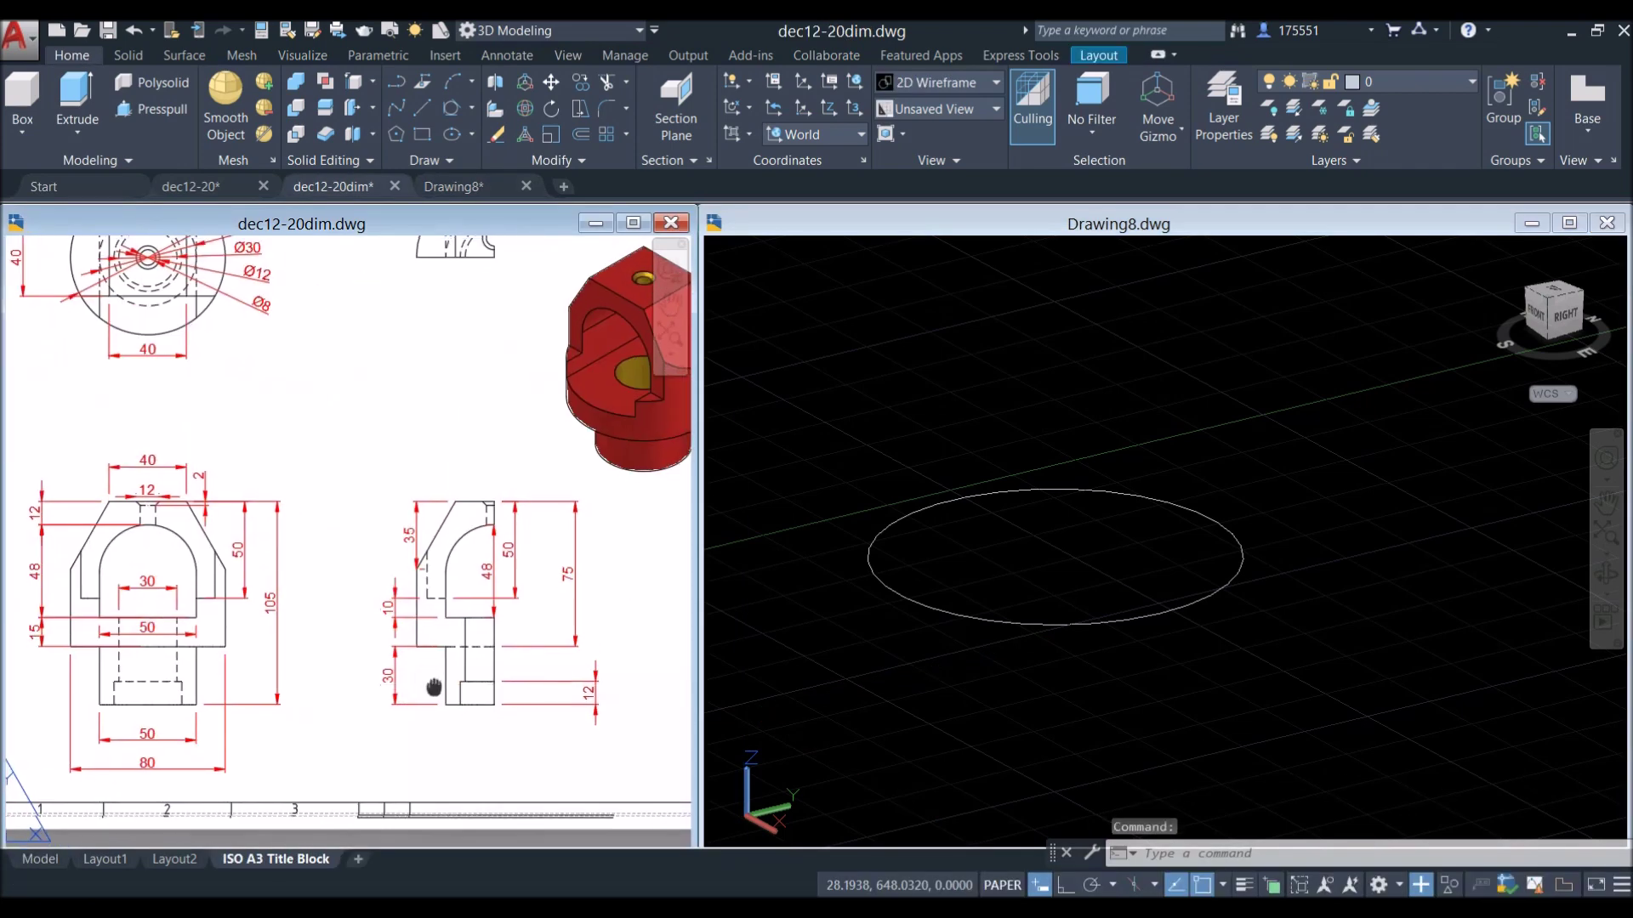
{"action": "left_click", "coordinate": [1097, 567]}
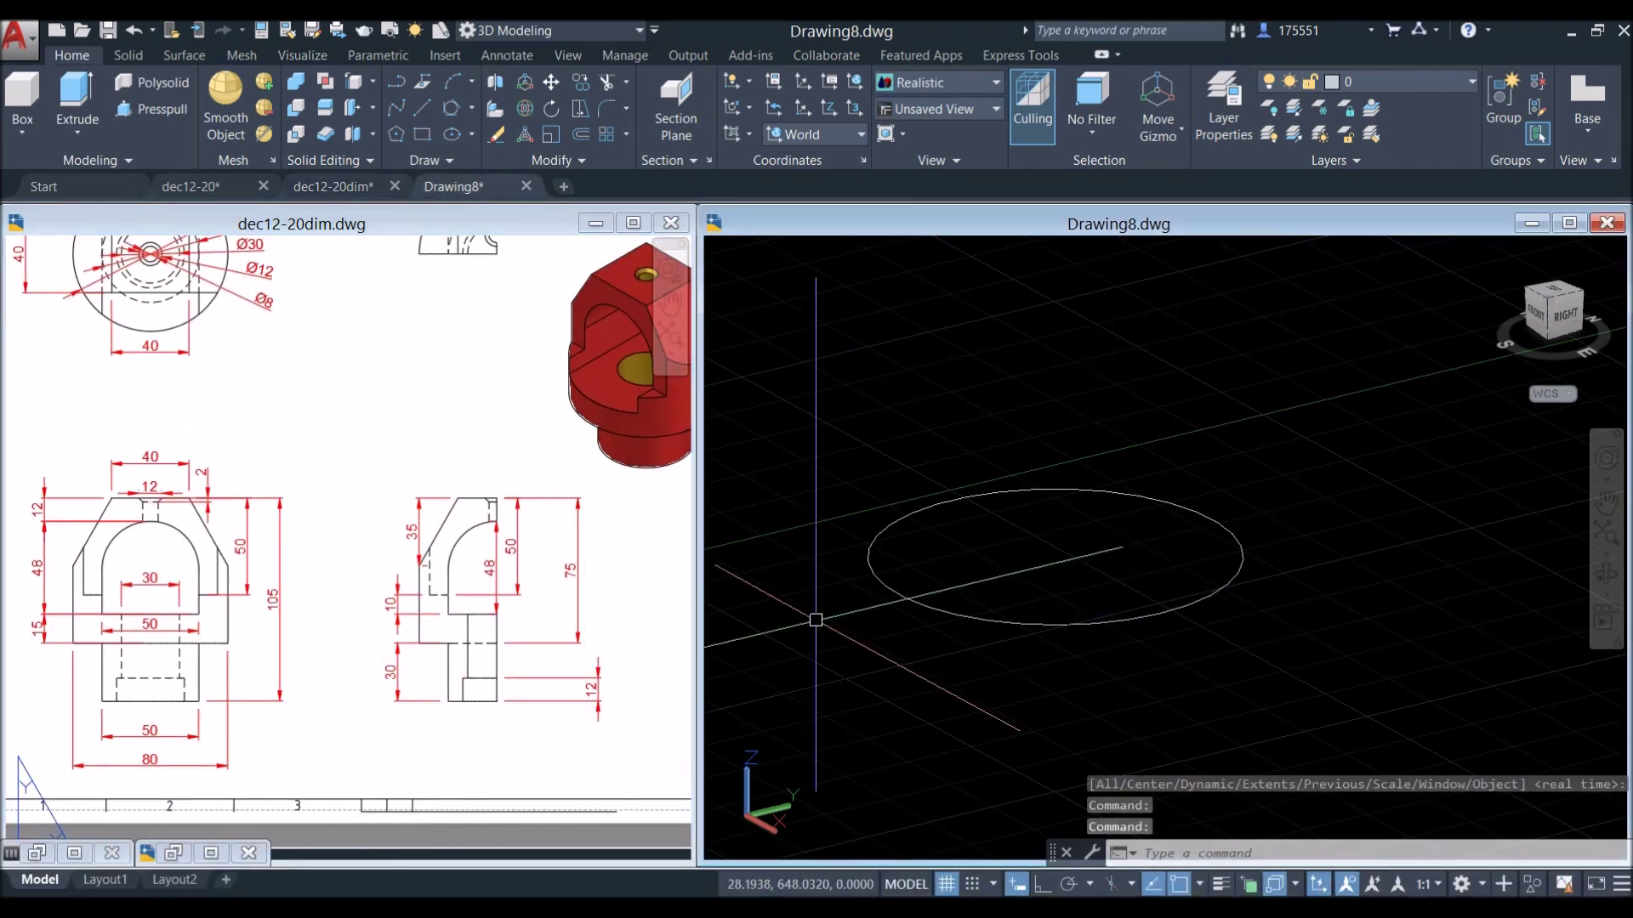
{"action": "left_click", "coordinate": [479, 714]}
{"action": "scroll", "coordinate": [479, 714], "scroll_direction": "up", "scroll_amount": 2}
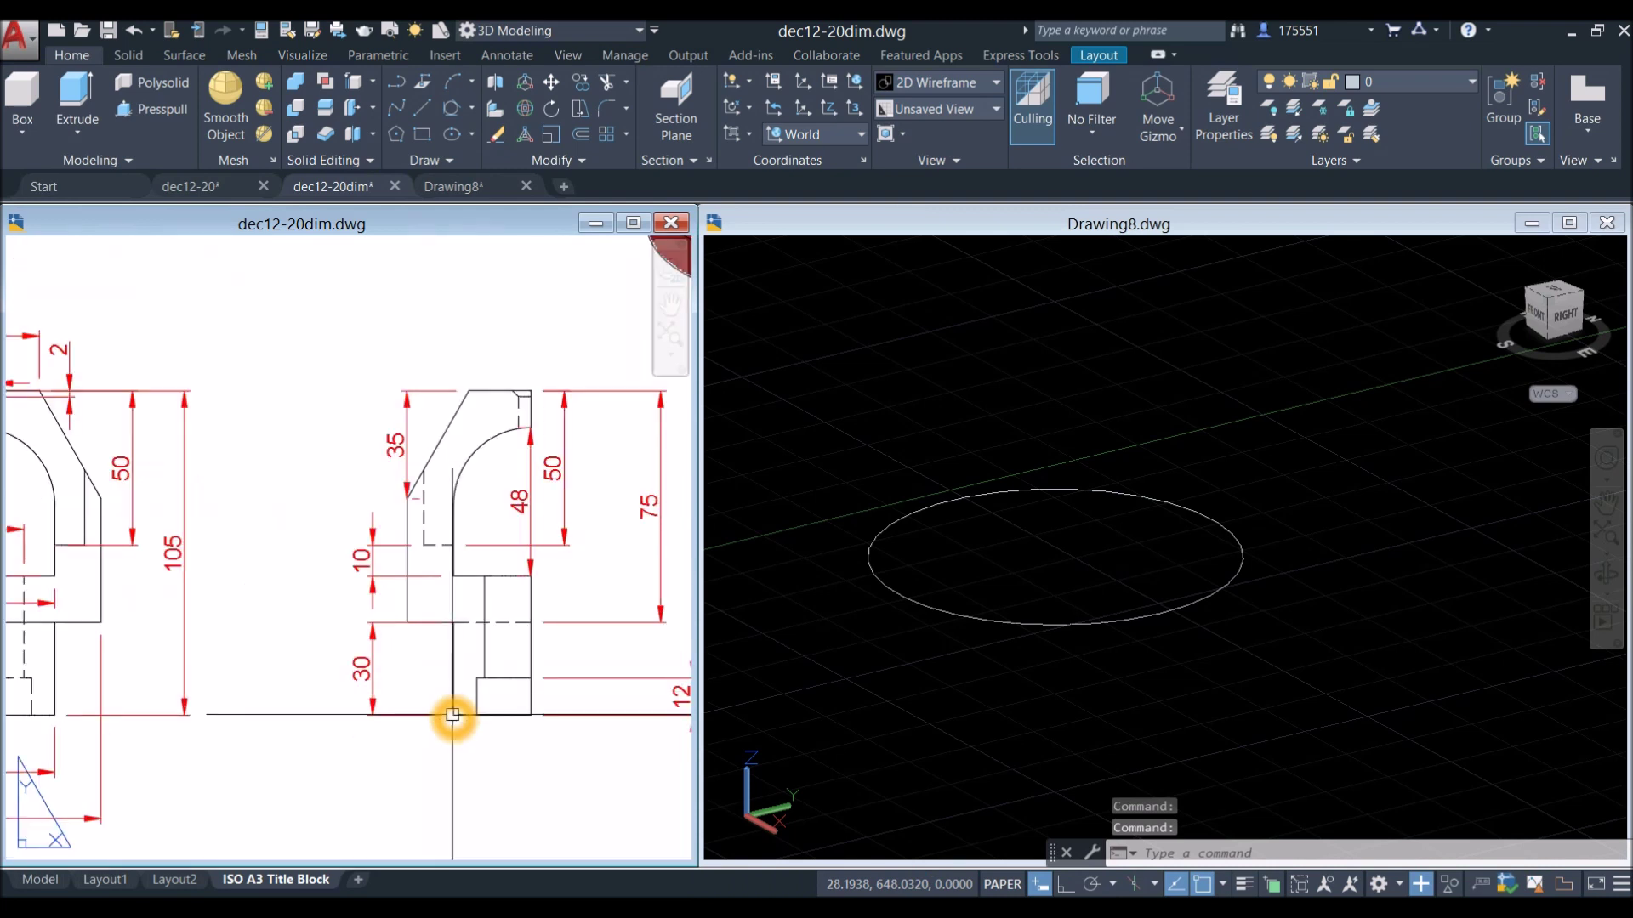
{"action": "left_click", "coordinate": [453, 625]}
{"action": "left_click", "coordinate": [1086, 600]}
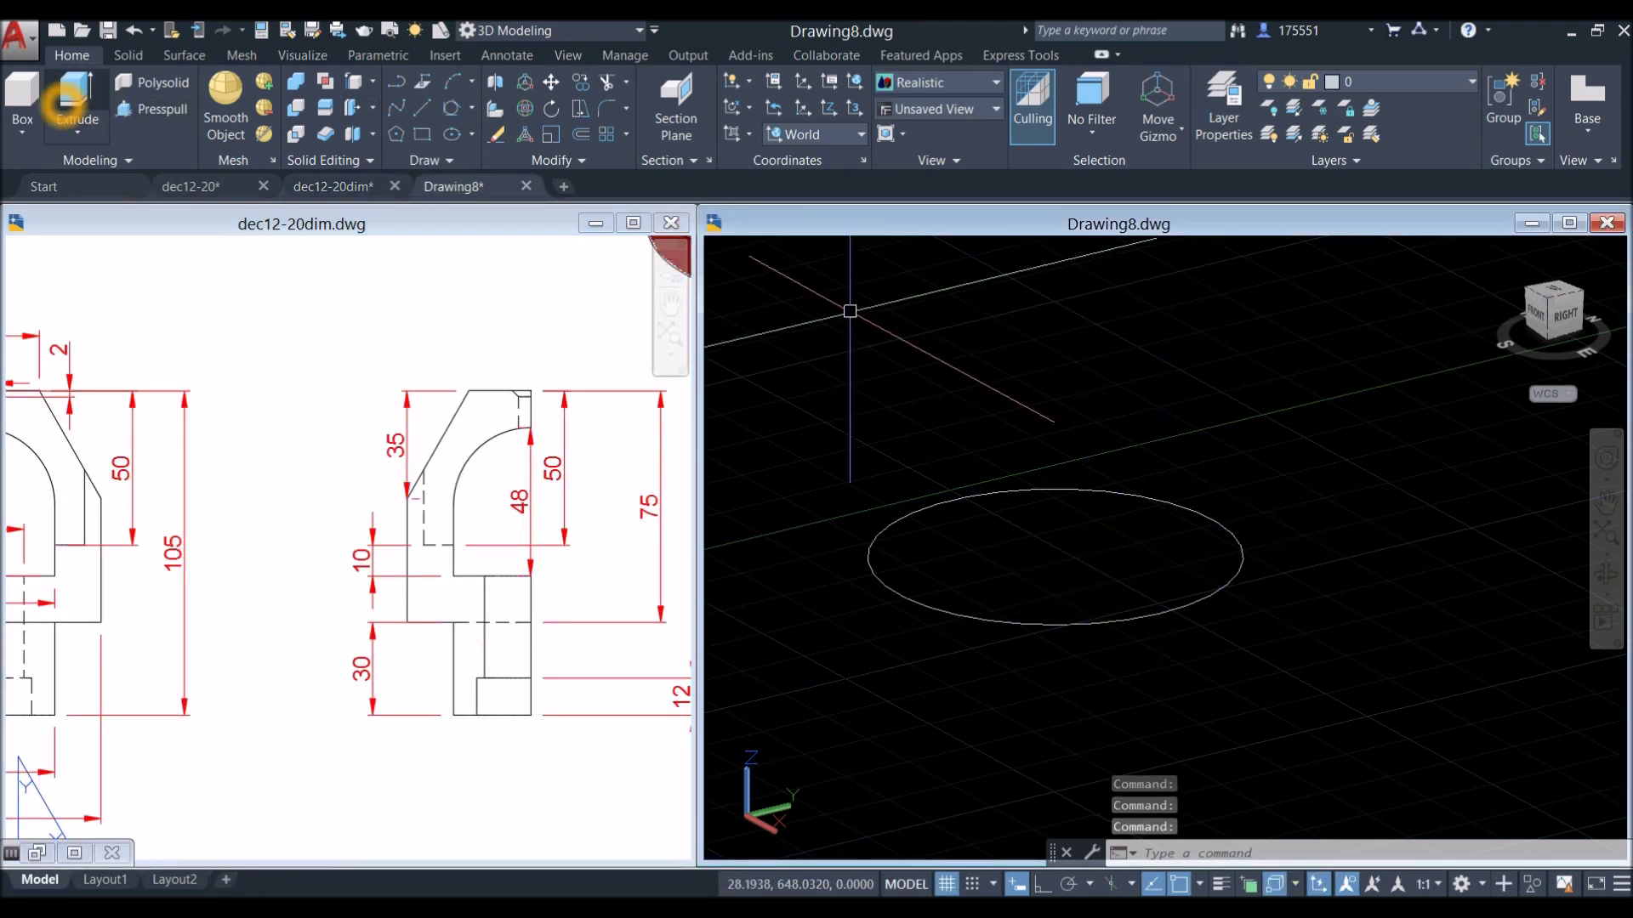
{"action": "left_click", "coordinate": [66, 104]}
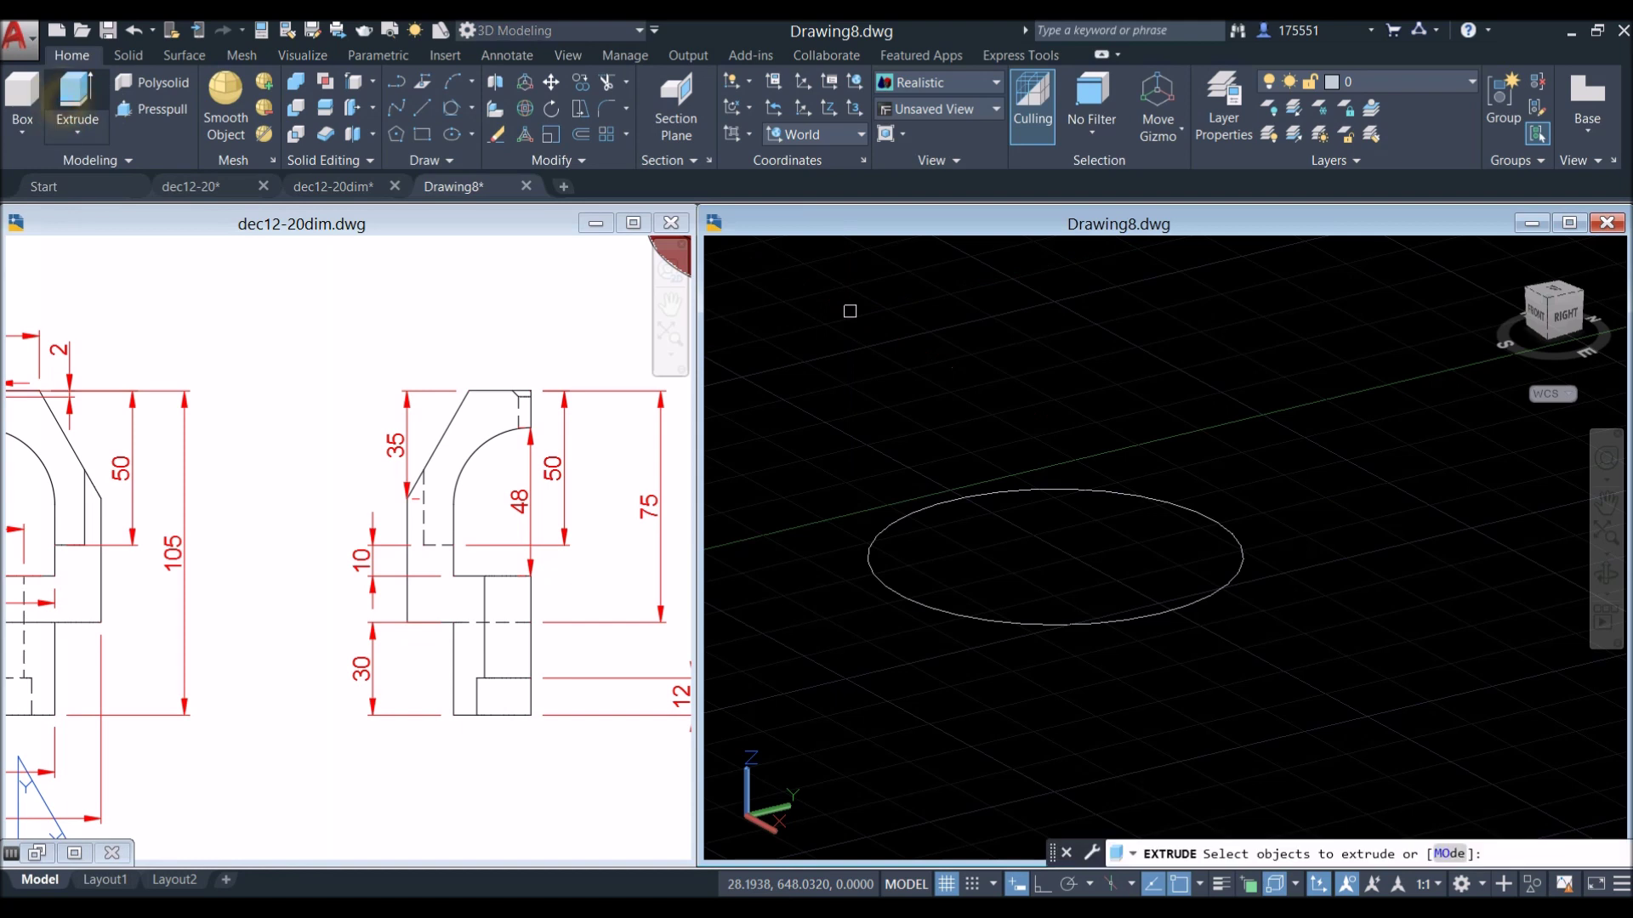
{"action": "left_click", "coordinate": [1090, 495]}
{"action": "right_click", "coordinate": [1110, 427]}
{"action": "left_click", "coordinate": [1135, 434]}
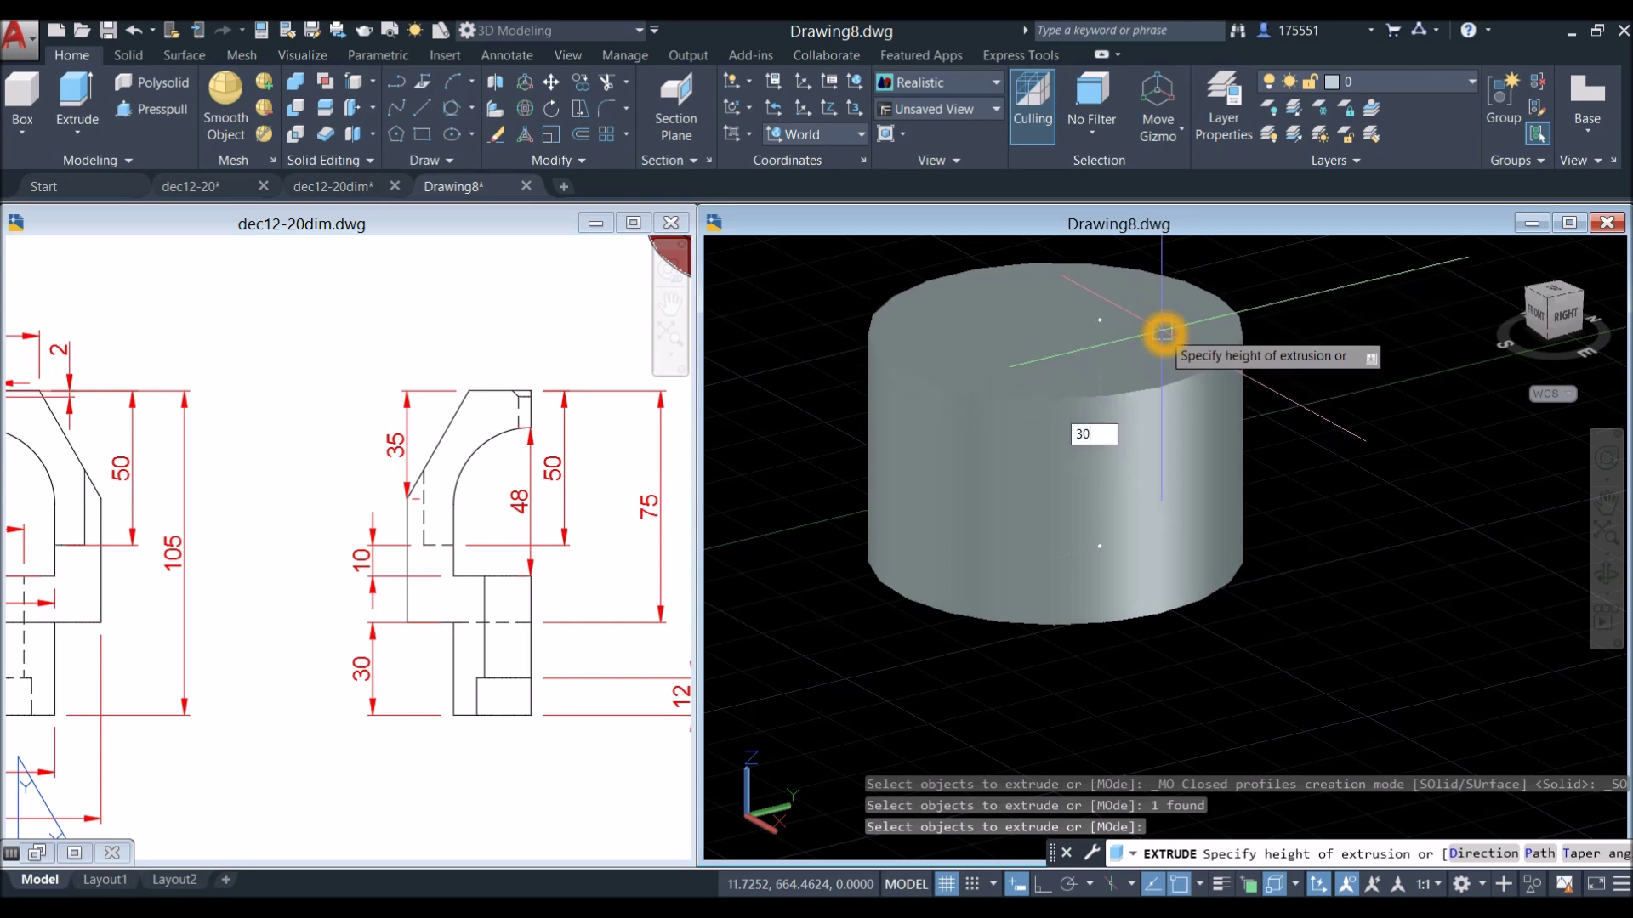
{"action": "key", "text": "Return"}
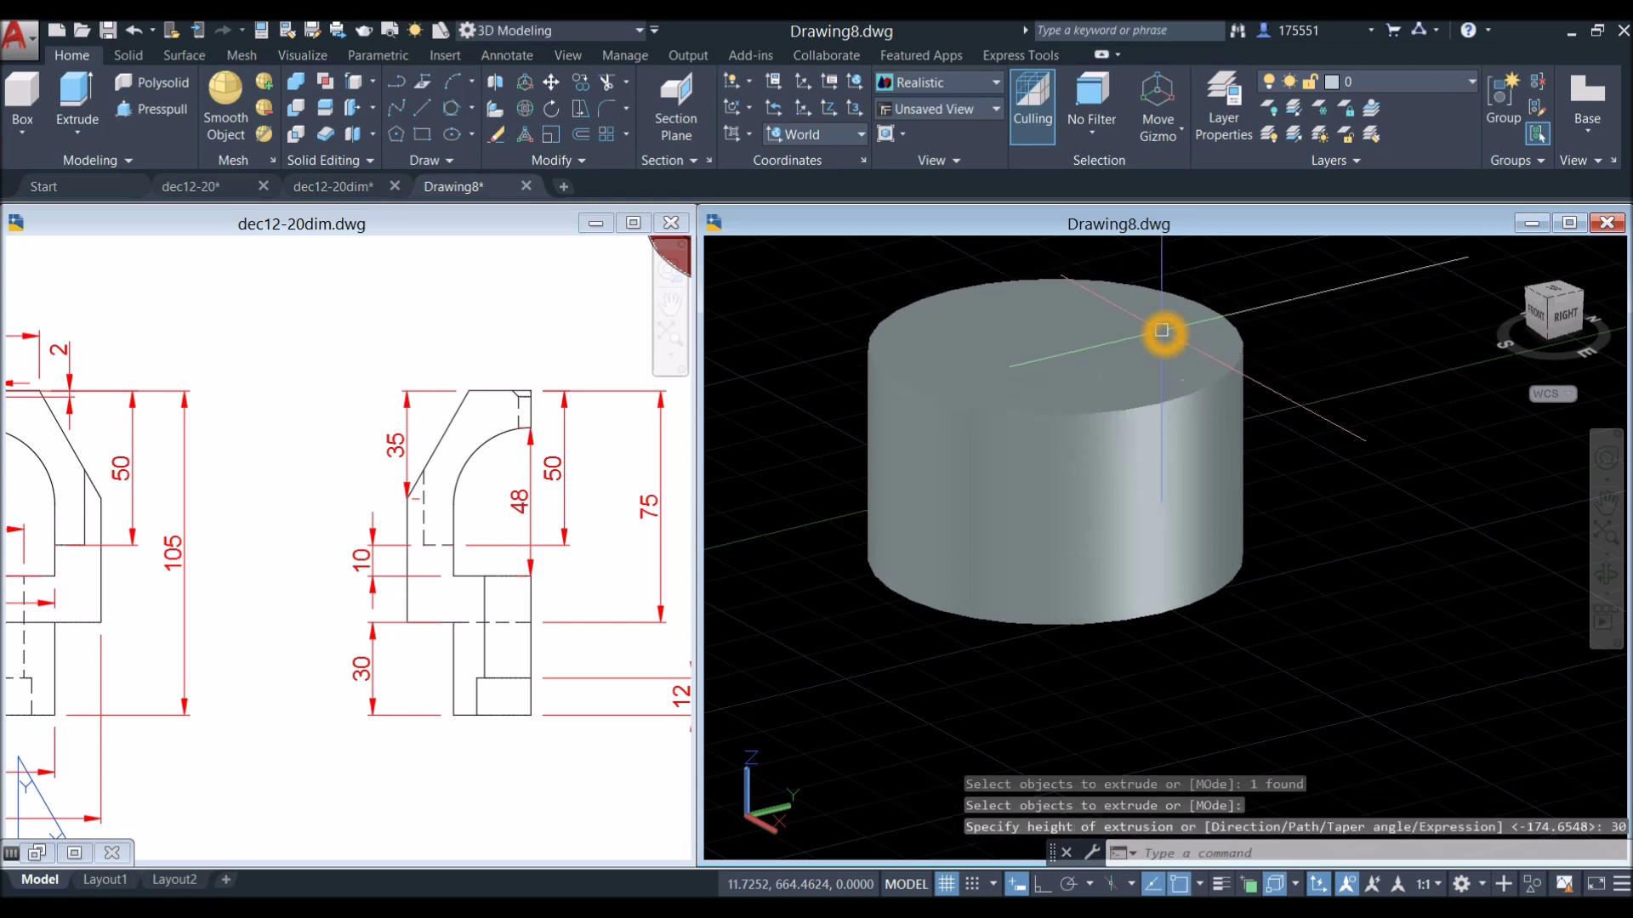
Set the visual style to X-Ray and draw a circle of diameter 80 centred on the cylinder's top face.
{"action": "left_click", "coordinate": [839, 255]}
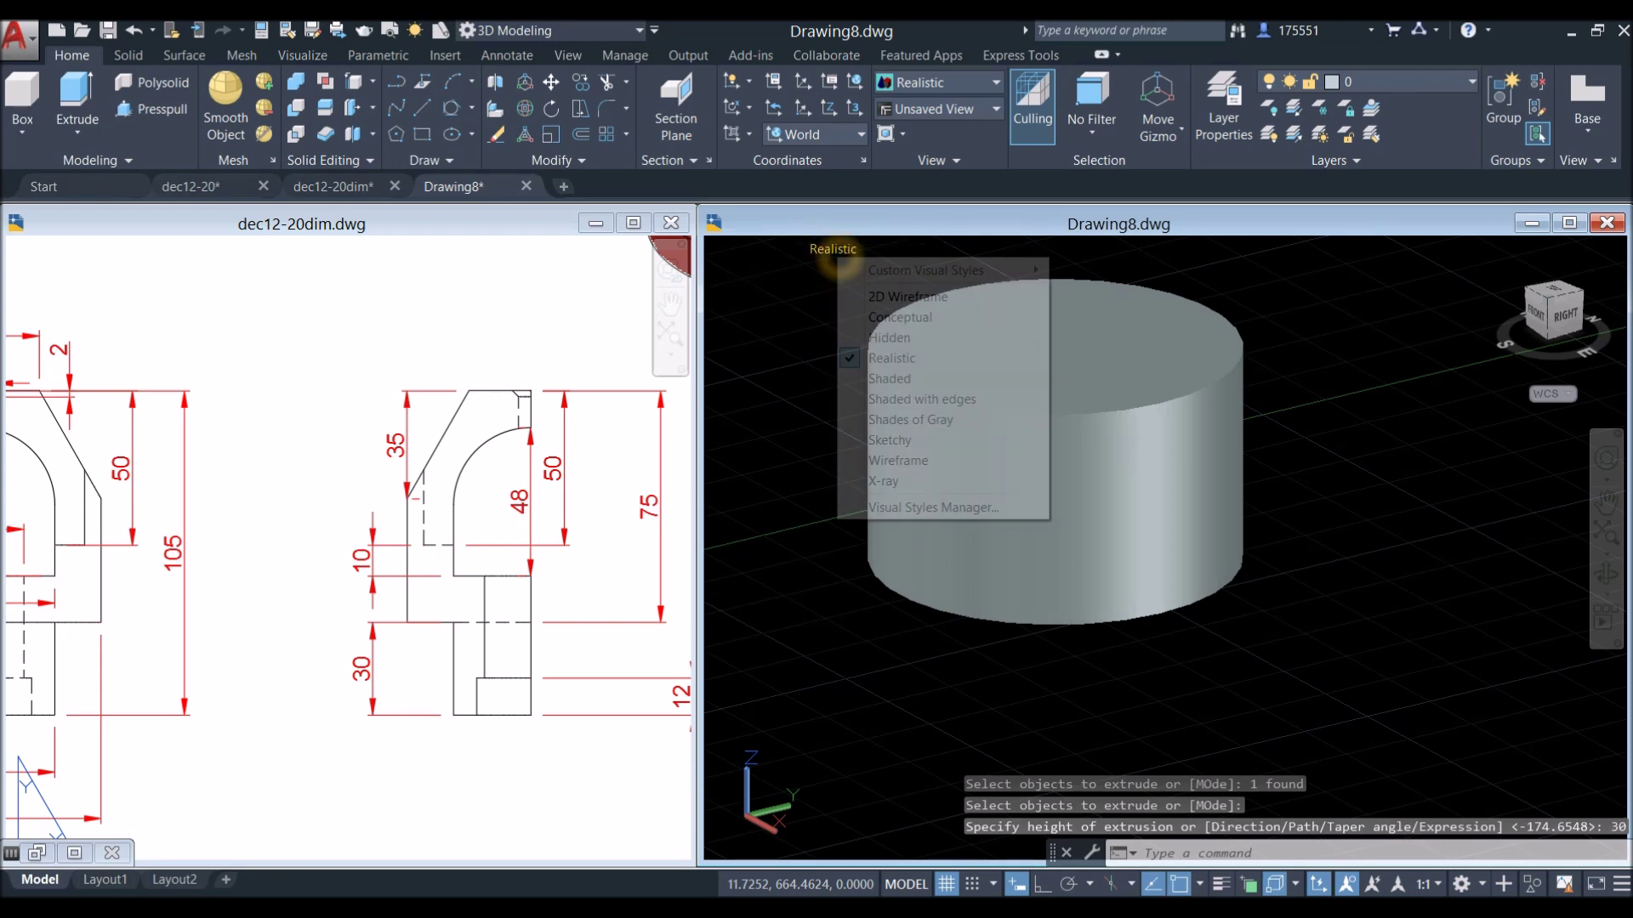
{"action": "left_click", "coordinate": [885, 464]}
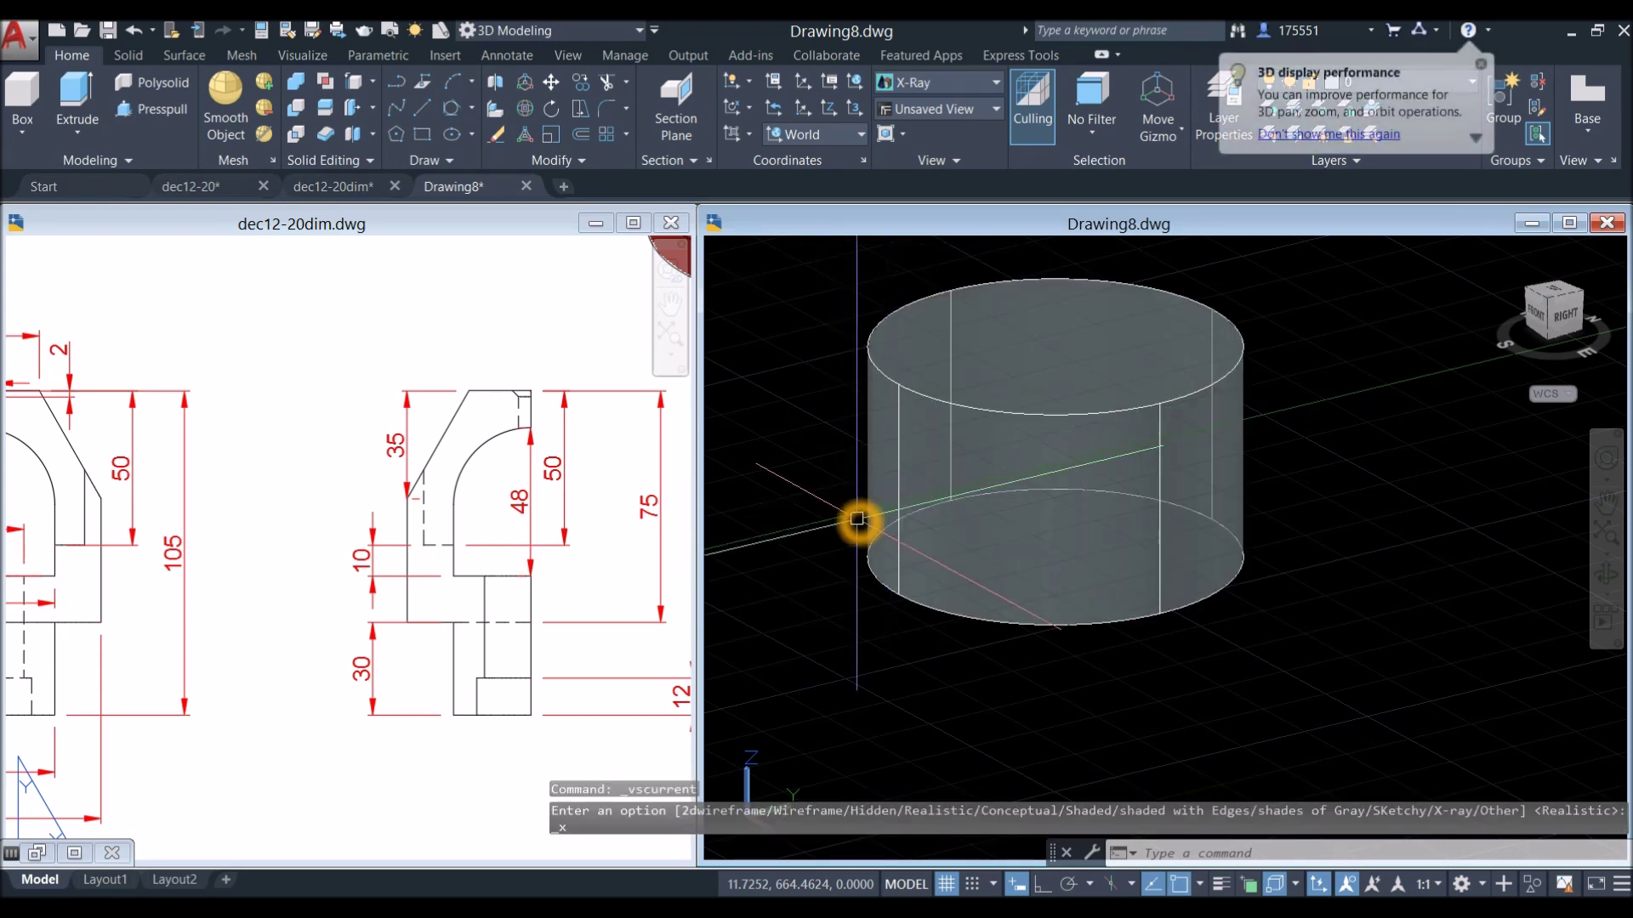
{"action": "scroll", "coordinate": [860, 522], "scroll_direction": "down", "scroll_amount": 3}
{"action": "middle_click_drag", "start_coordinate": [860, 521], "coordinate": [849, 551]}
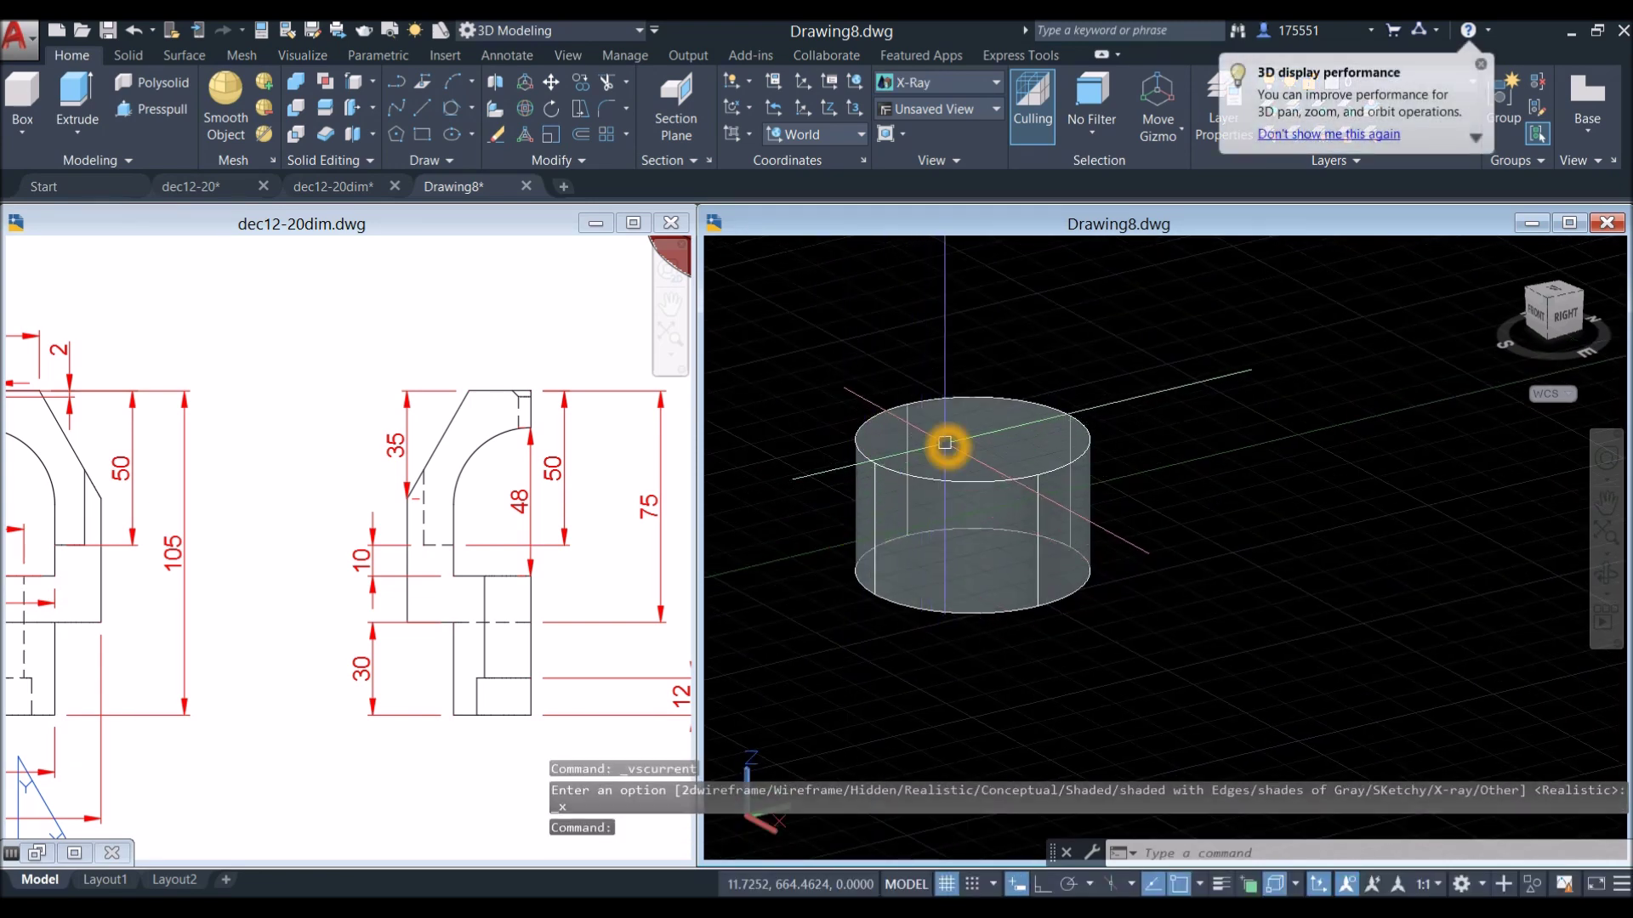
{"action": "type", "text": "C"}
{"action": "key", "text": "Return"}
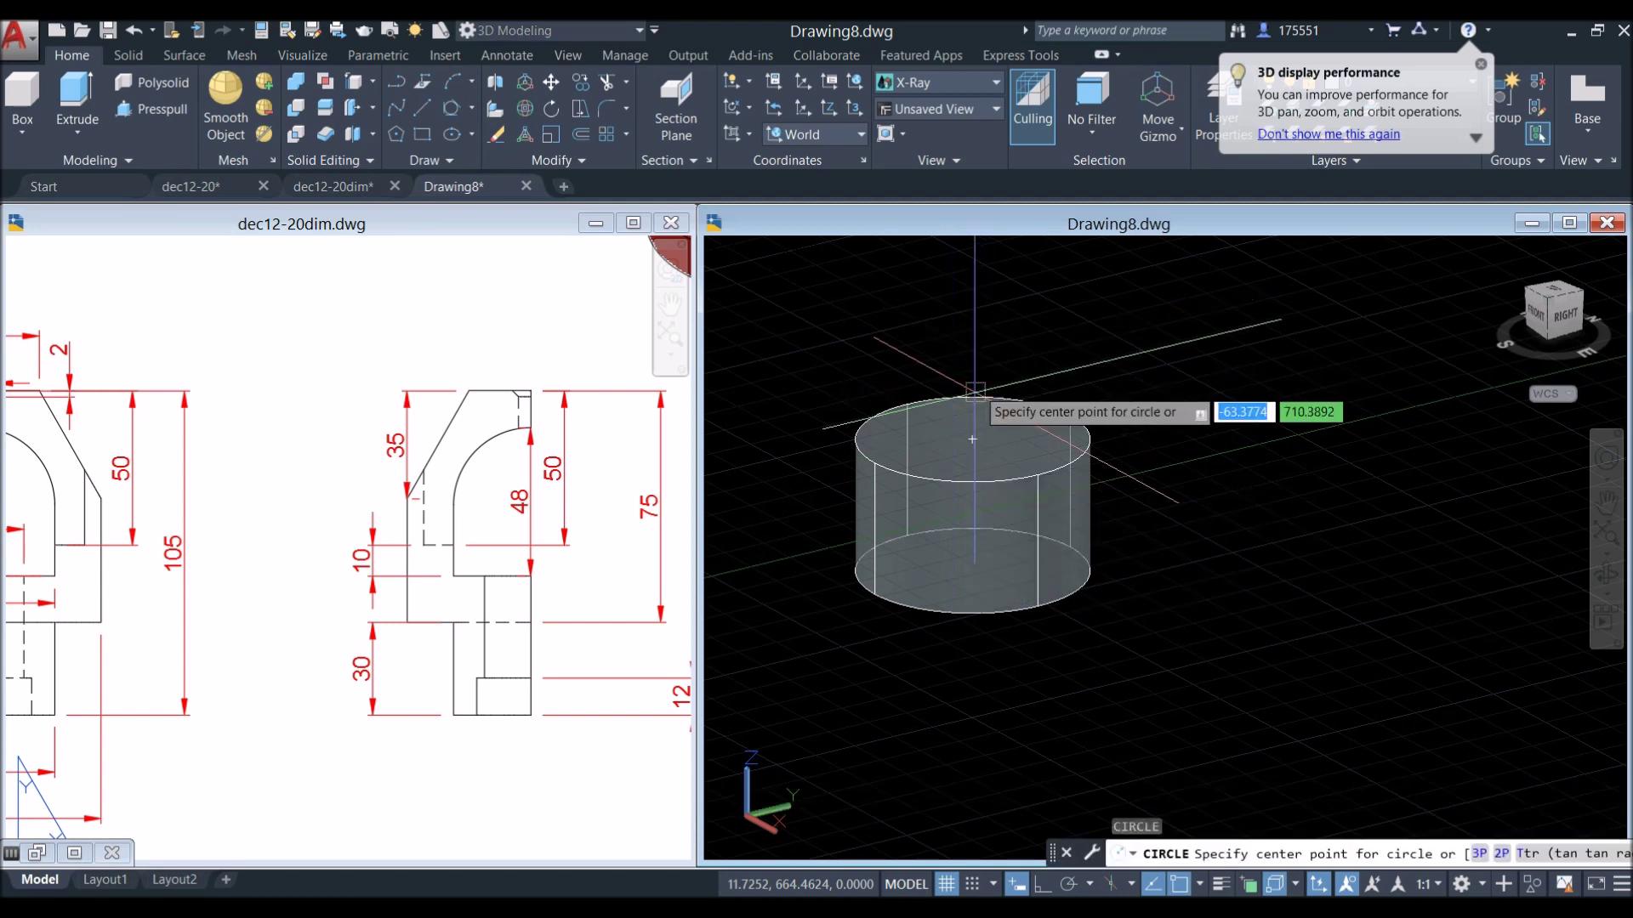
{"action": "left_click", "coordinate": [976, 433]}
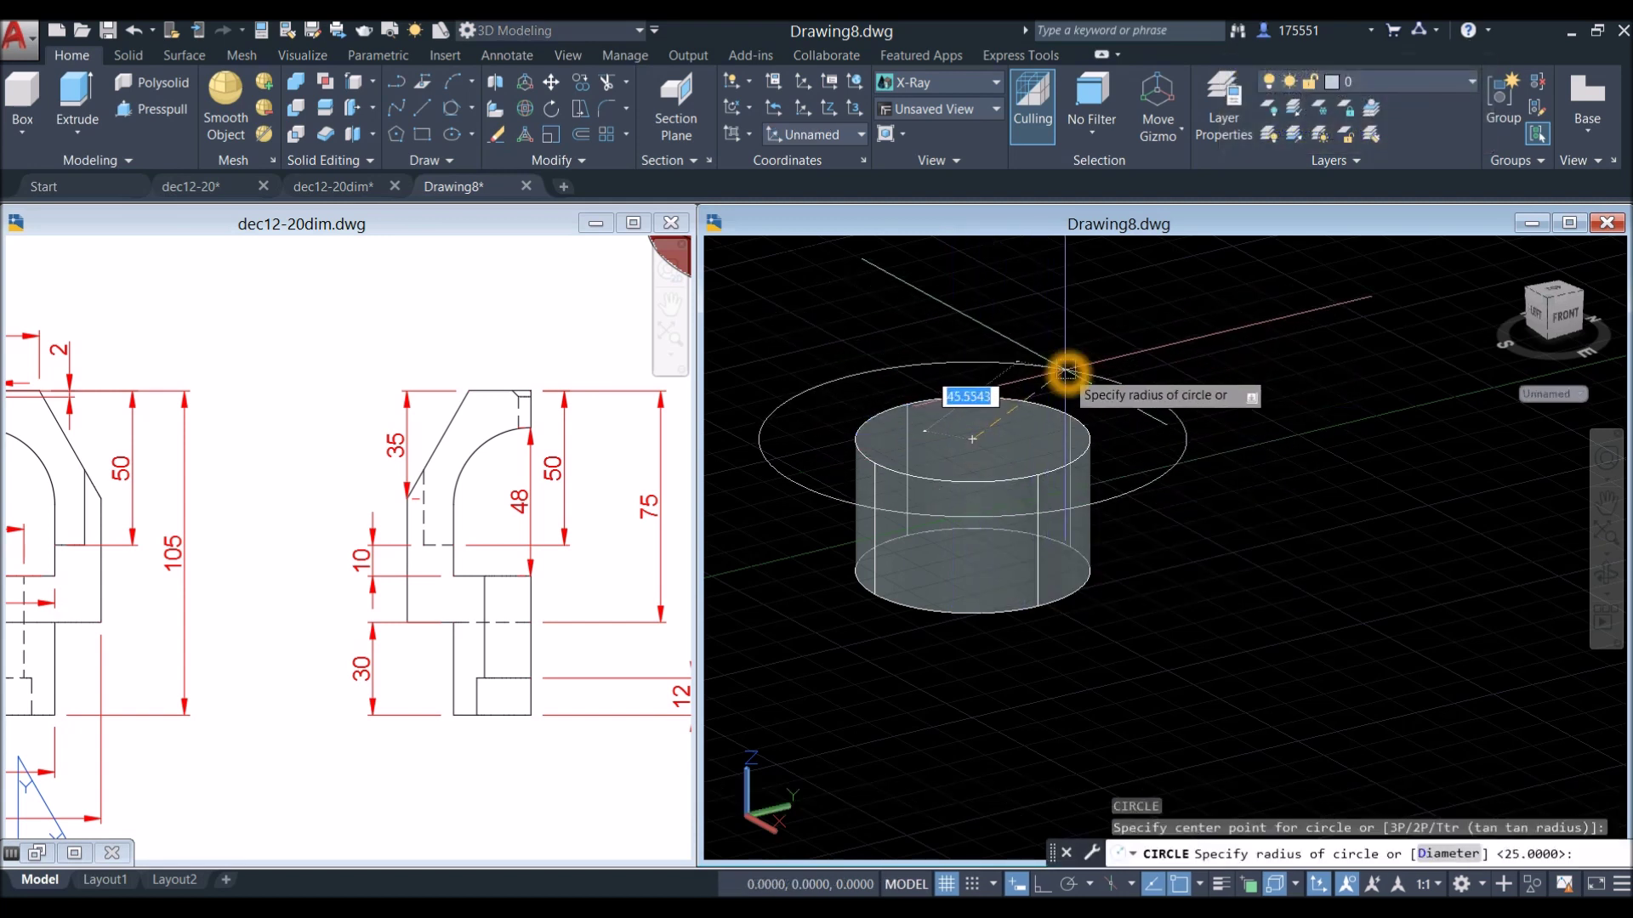
{"action": "key", "text": "Return"}
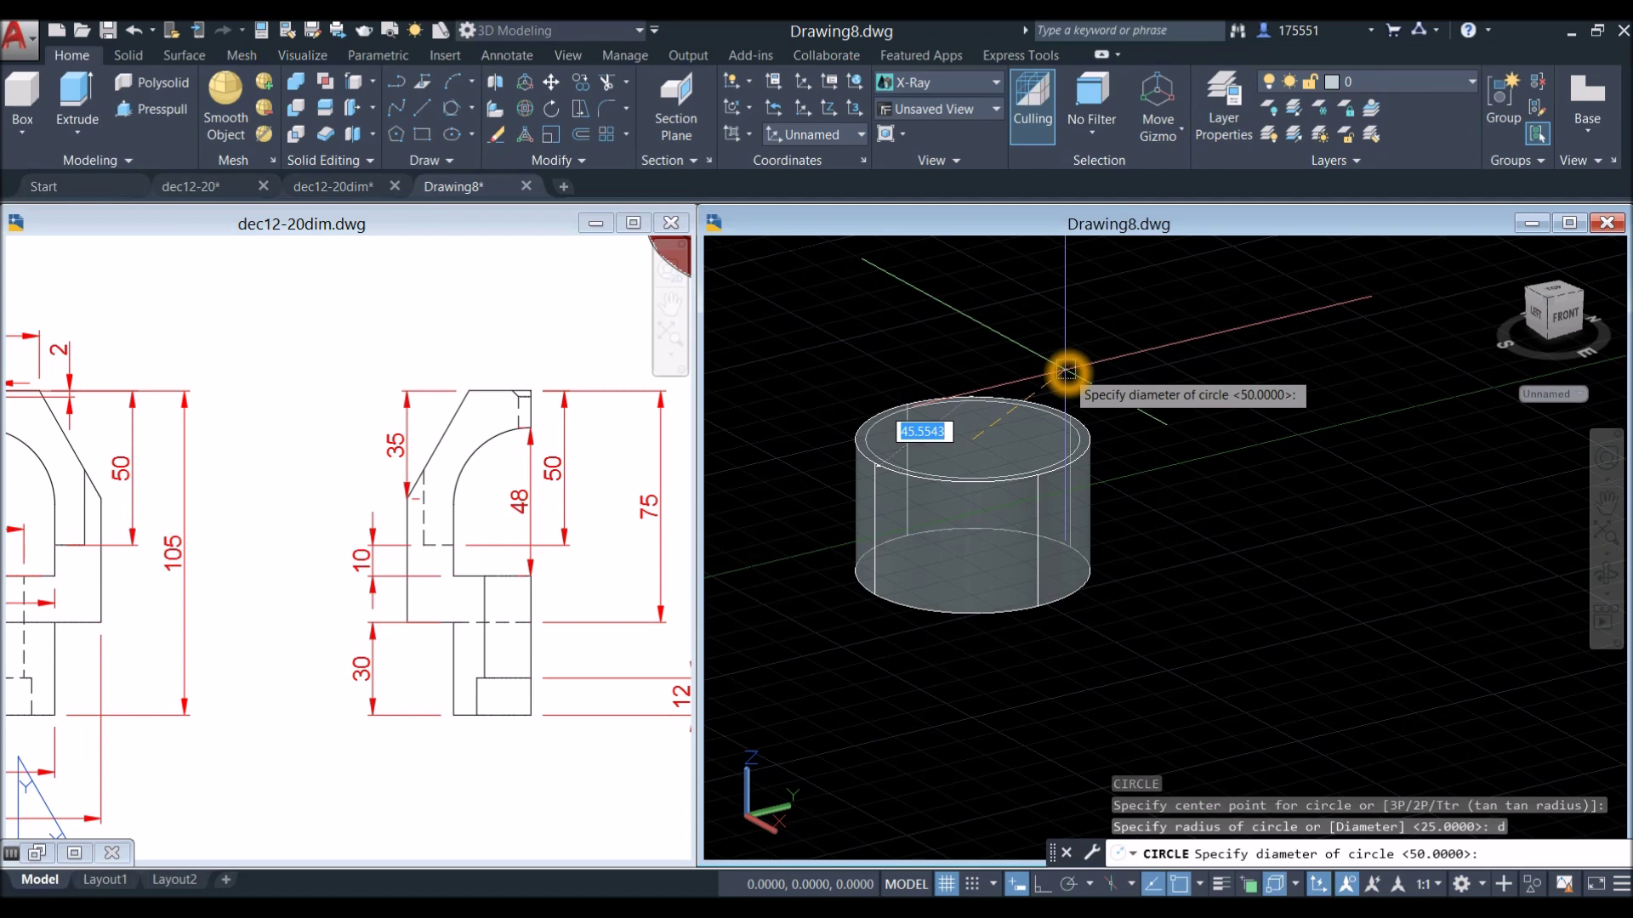
{"action": "type", "text": "80"}
{"action": "key", "text": "Return"}
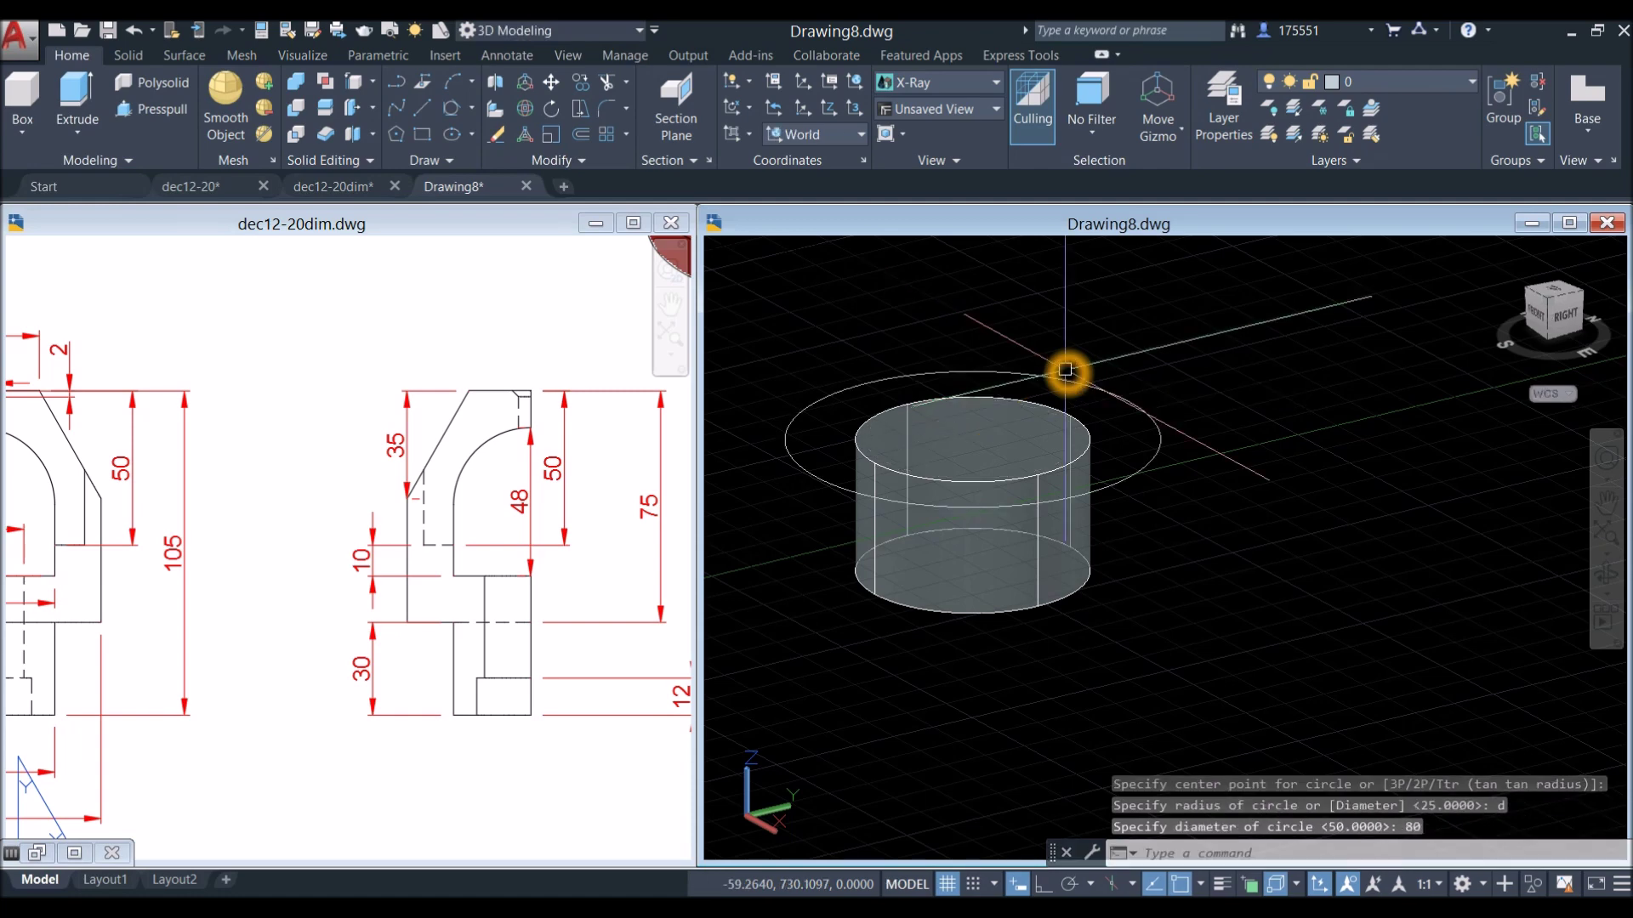
Examine the front view in dec12-20dim for the dimensions of the 80-diameter body above the lower boss.
{"action": "left_click", "coordinate": [492, 711]}
{"action": "scroll", "coordinate": [521, 687], "scroll_direction": "down", "scroll_amount": 3}
{"action": "scroll", "coordinate": [521, 687], "scroll_direction": "down", "scroll_amount": 2}
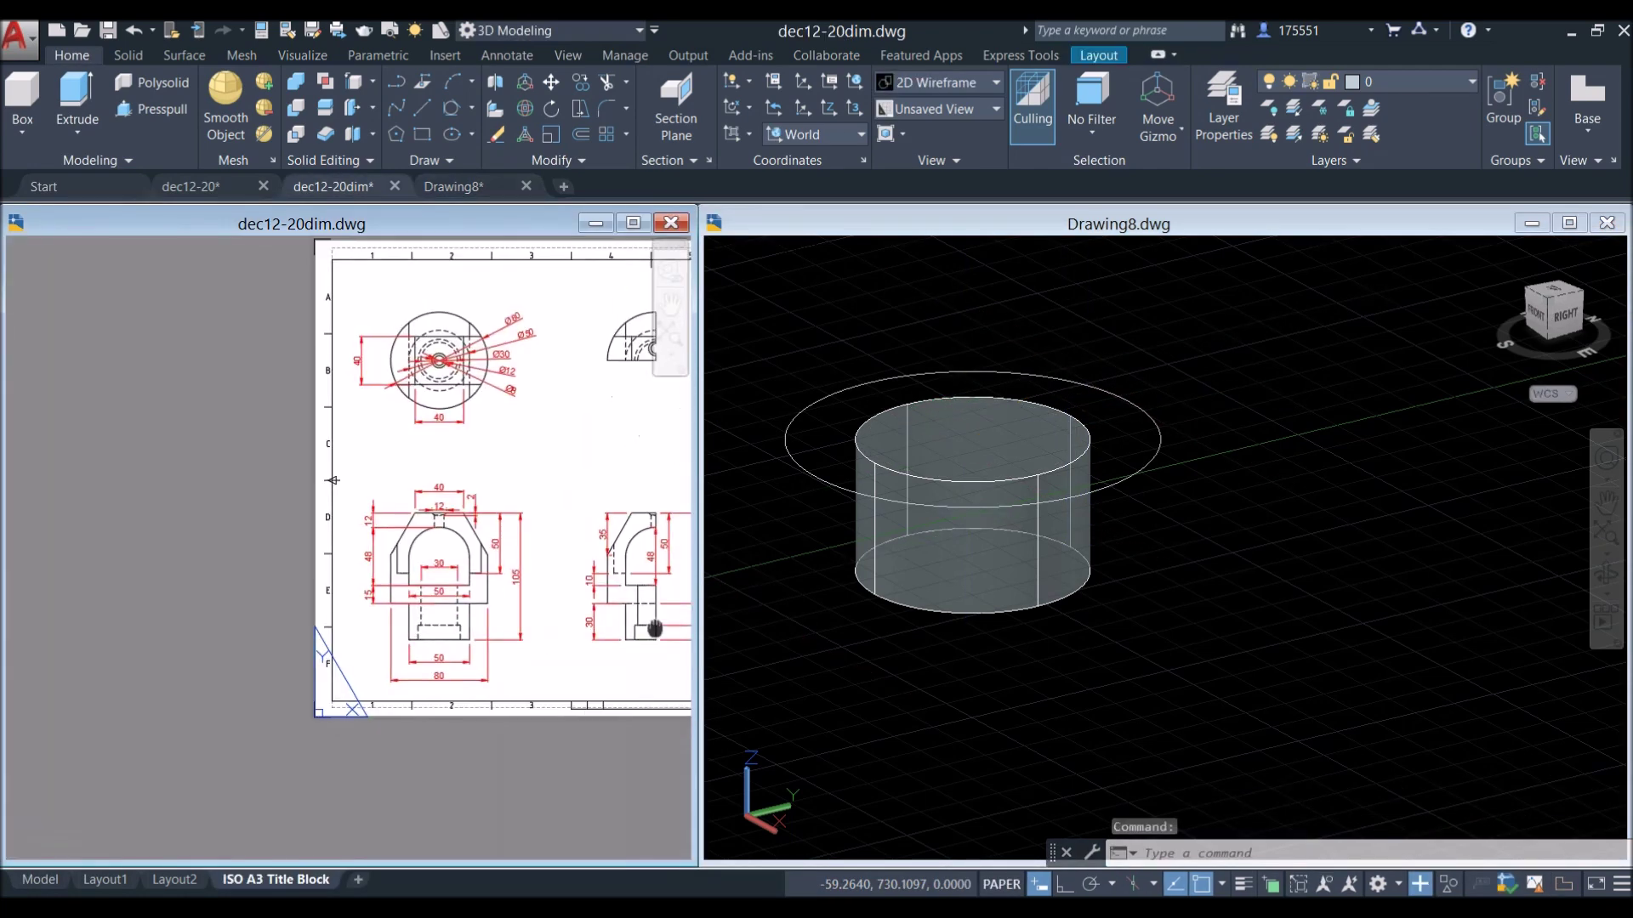
{"action": "scroll", "coordinate": [430, 620], "scroll_direction": "up", "scroll_amount": 6}
{"action": "left_click", "coordinate": [342, 597]}
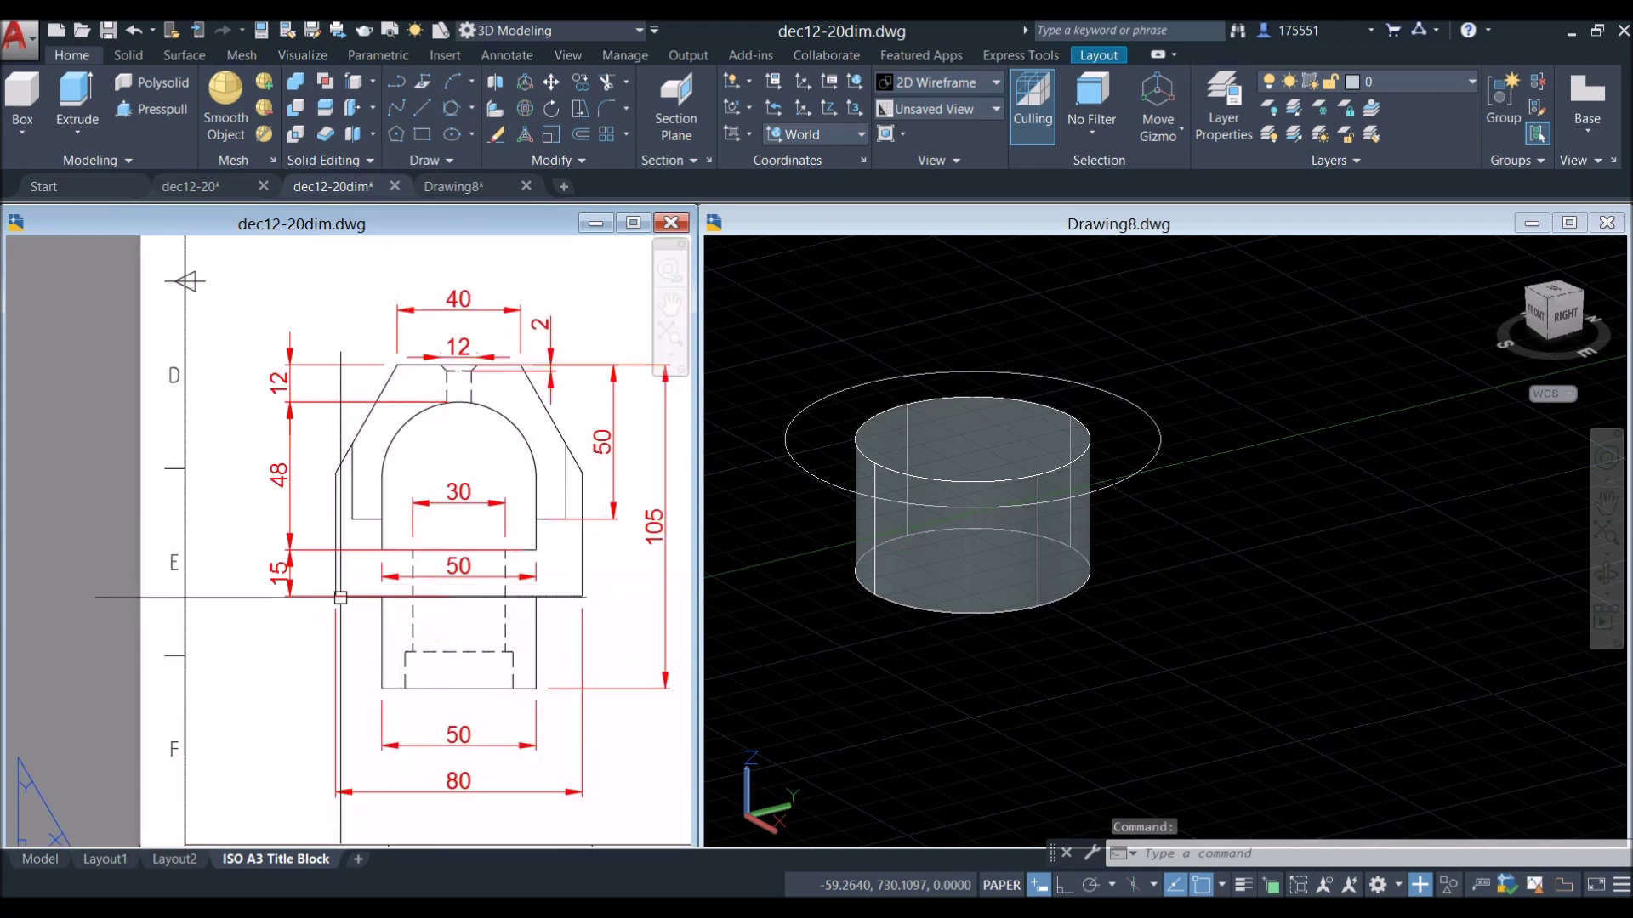
{"action": "scroll", "coordinate": [629, 587], "scroll_direction": "down", "scroll_amount": 5}
{"action": "middle_click_drag", "start_coordinate": [628, 587], "coordinate": [328, 678]}
{"action": "left_click", "coordinate": [851, 680]}
{"action": "left_click", "coordinate": [1203, 678]}
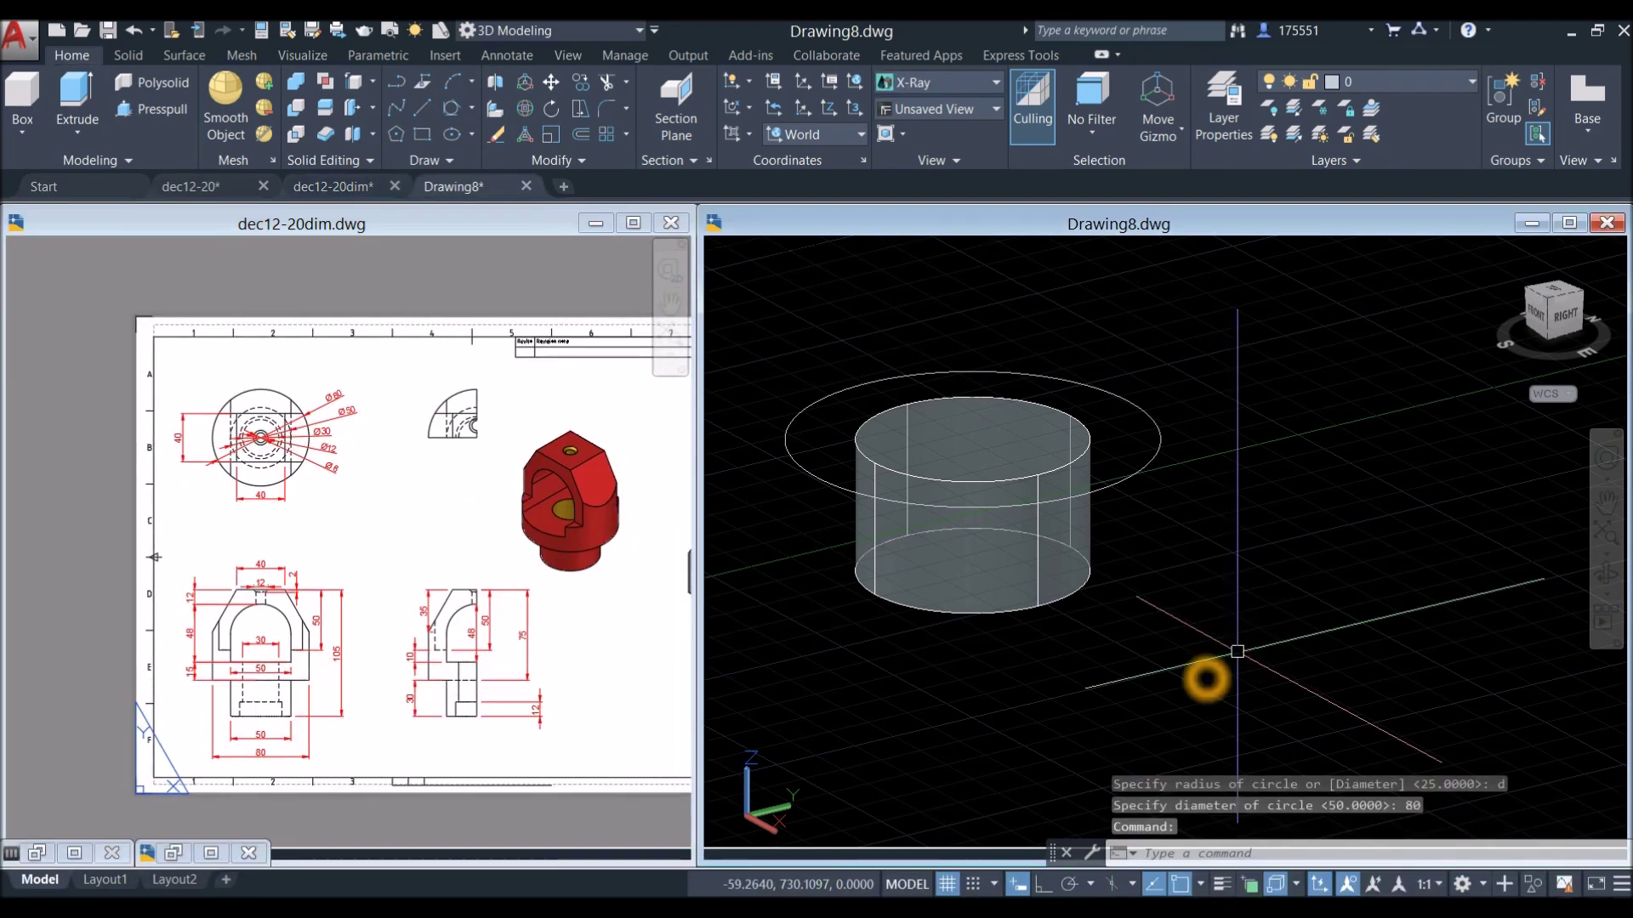
Examine the side view and the isometric view in dec12-20dim for the wide body's height and shape.
{"action": "left_click", "coordinate": [1046, 853]}
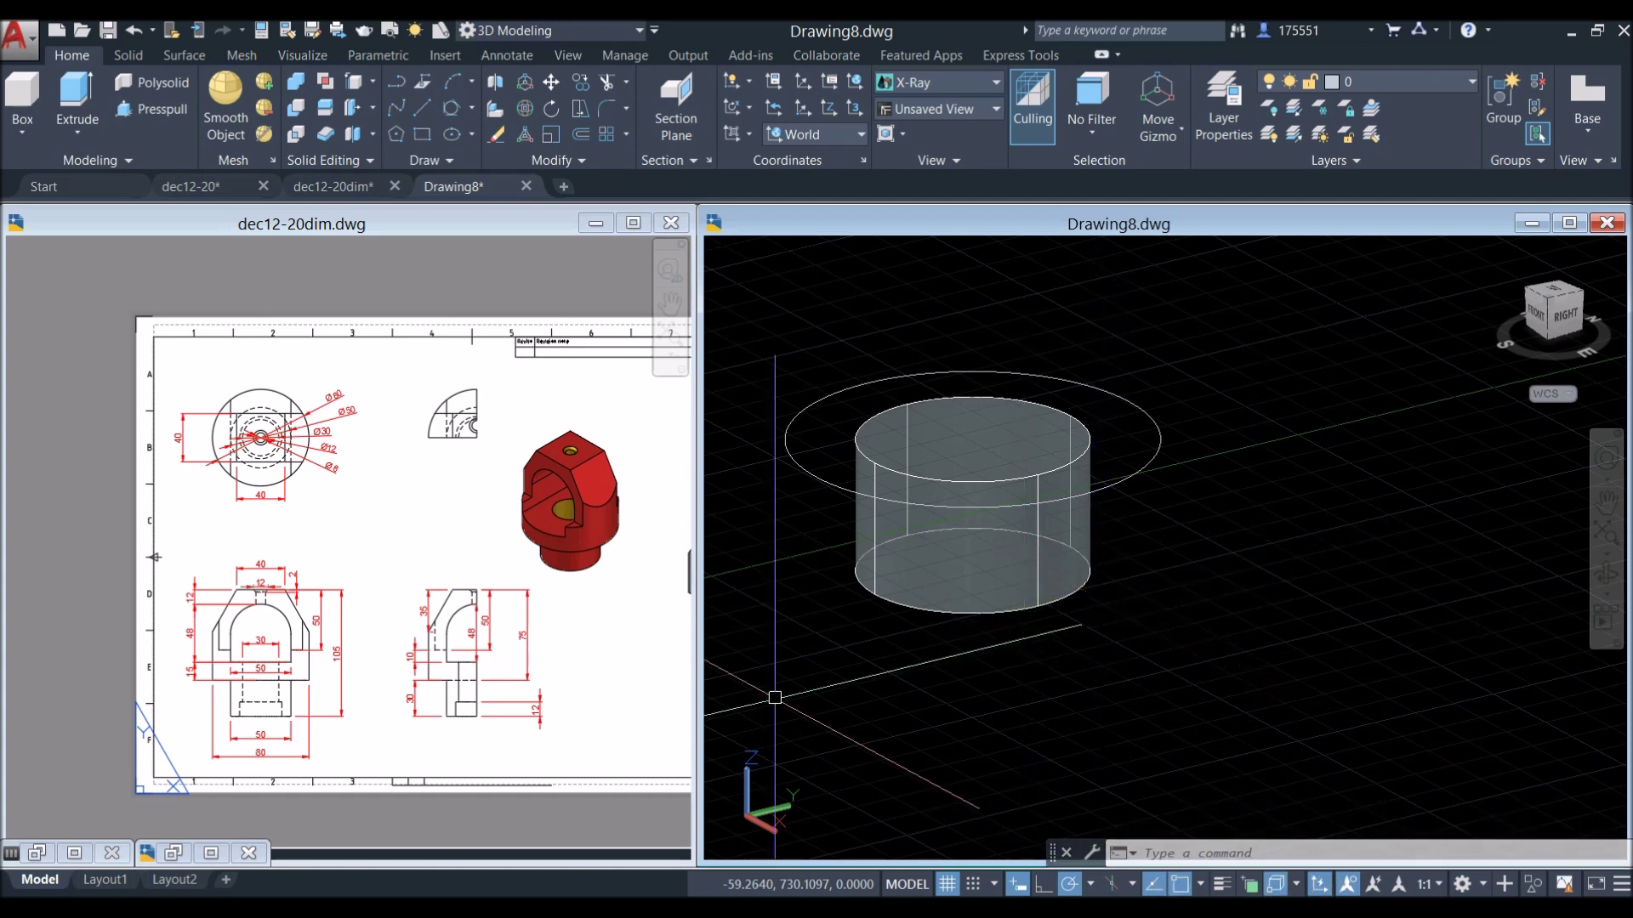
{"action": "left_click", "coordinate": [510, 740]}
{"action": "left_click", "coordinate": [581, 637]}
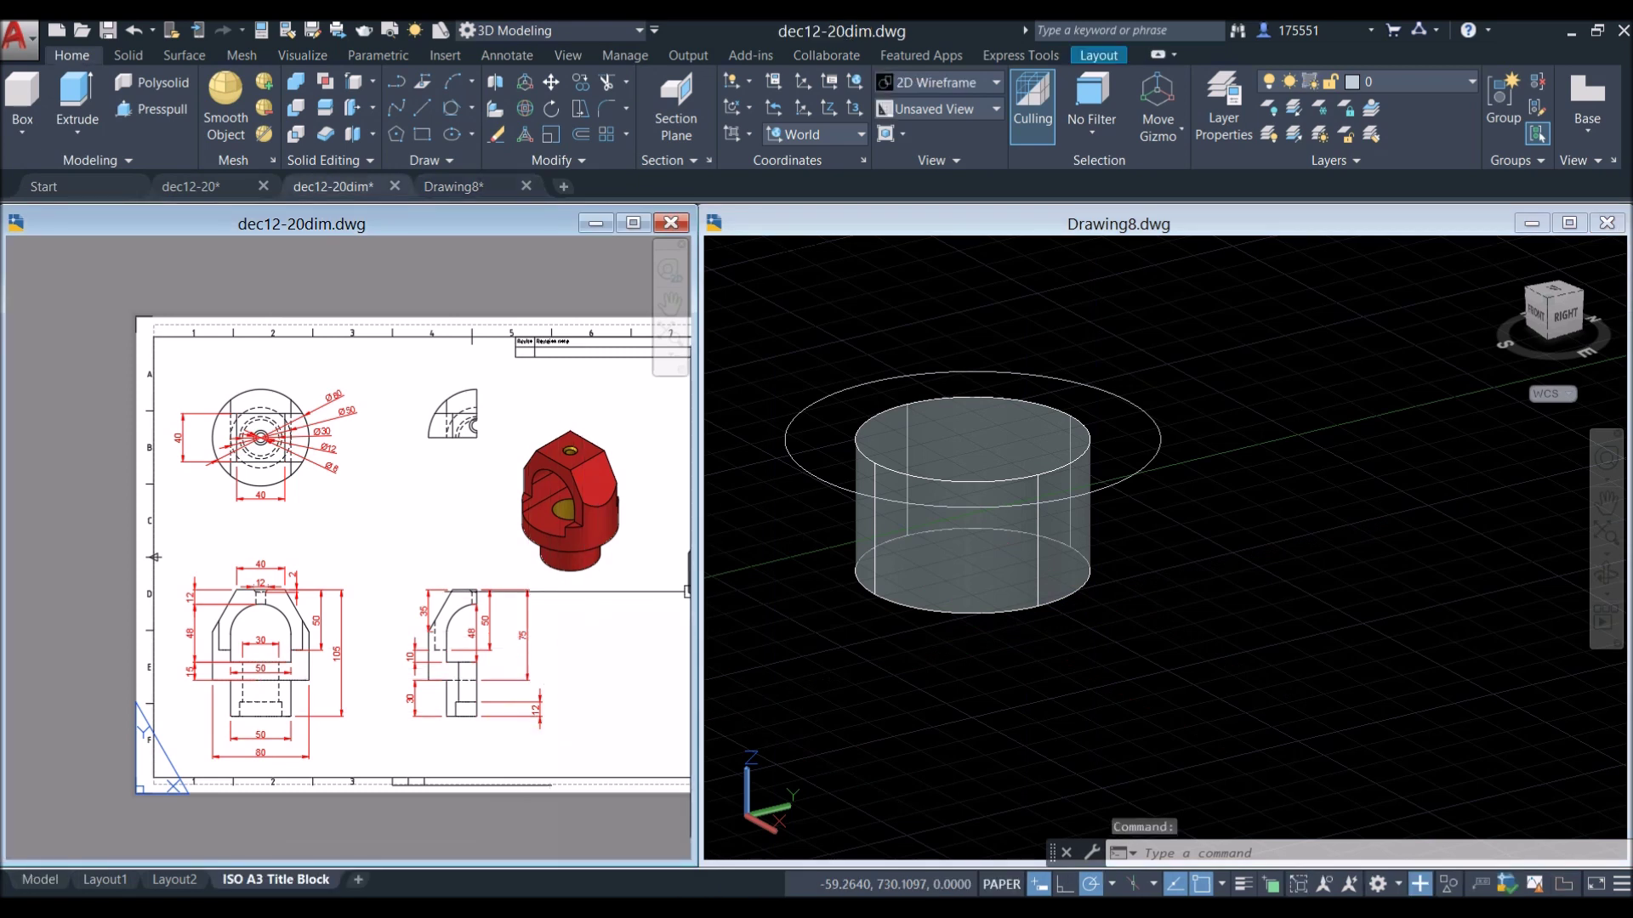
{"action": "left_click", "coordinate": [1219, 477]}
{"action": "left_click", "coordinate": [1148, 422]}
{"action": "key", "text": "Escape"}
{"action": "left_click", "coordinate": [368, 727]}
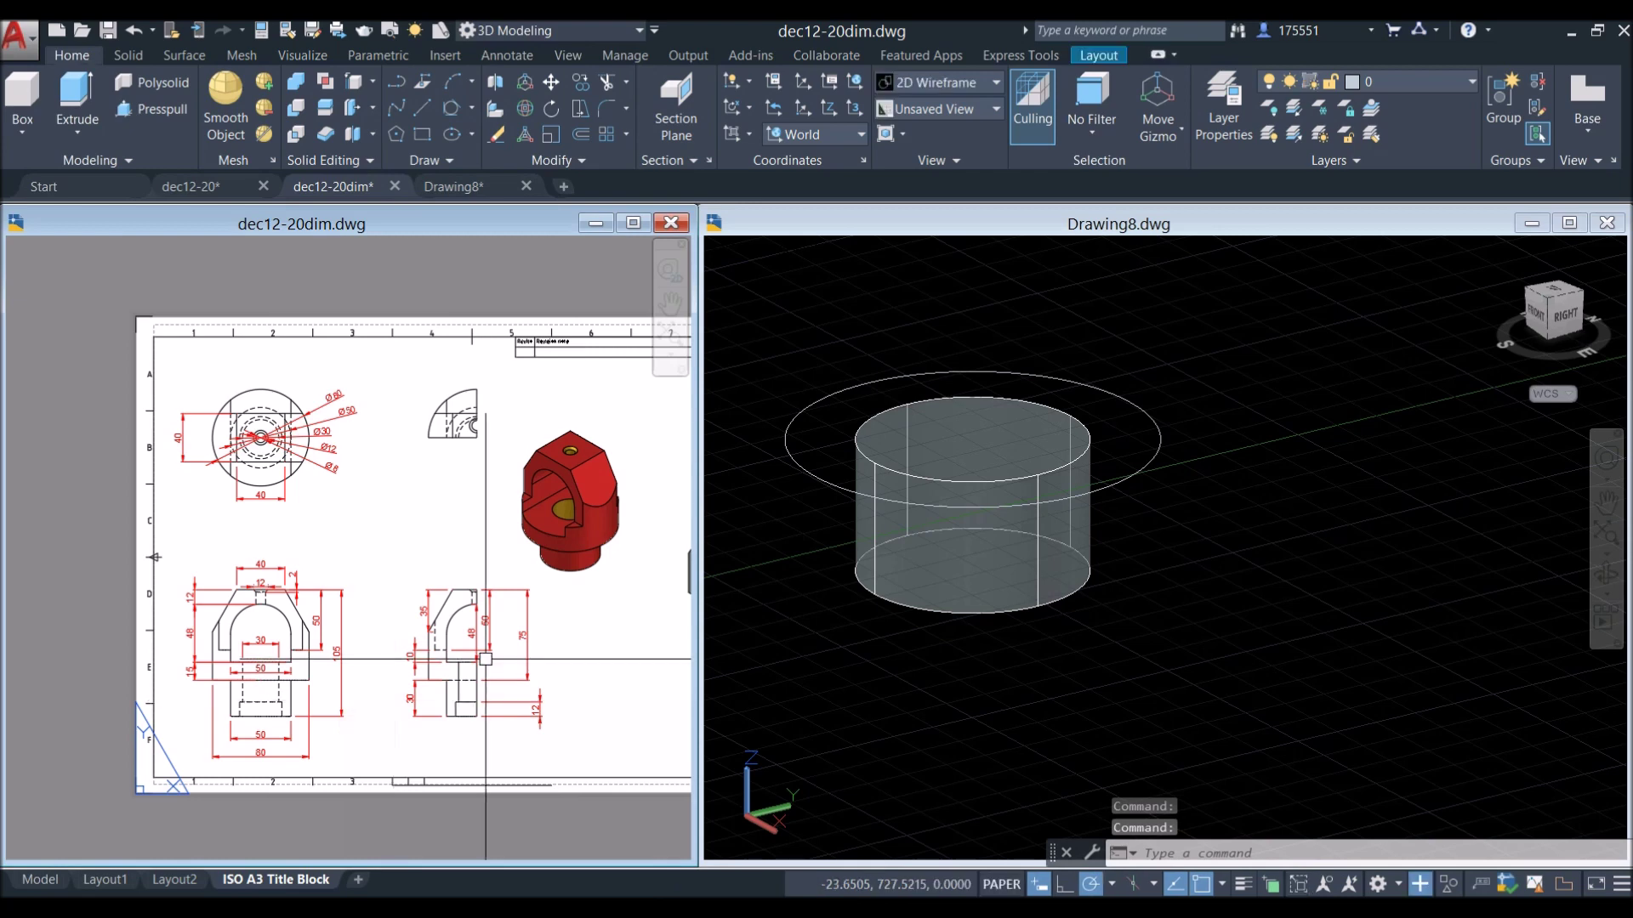
{"action": "scroll", "coordinate": [511, 672], "scroll_direction": "up", "scroll_amount": 4}
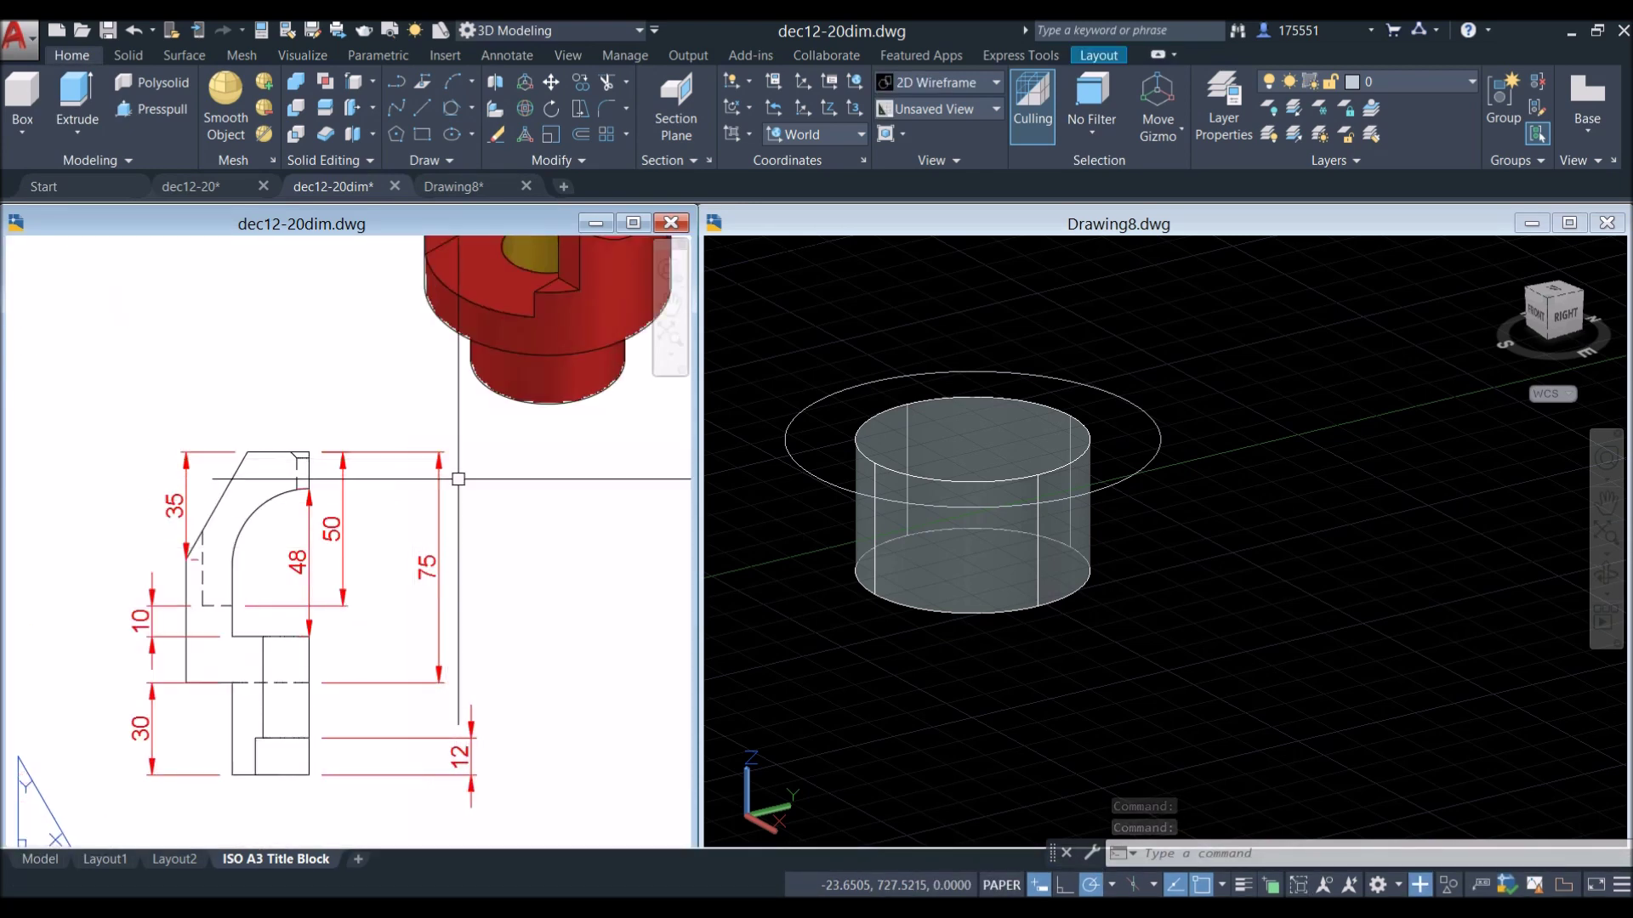
{"action": "left_click", "coordinate": [554, 465]}
{"action": "key", "text": "Escape"}
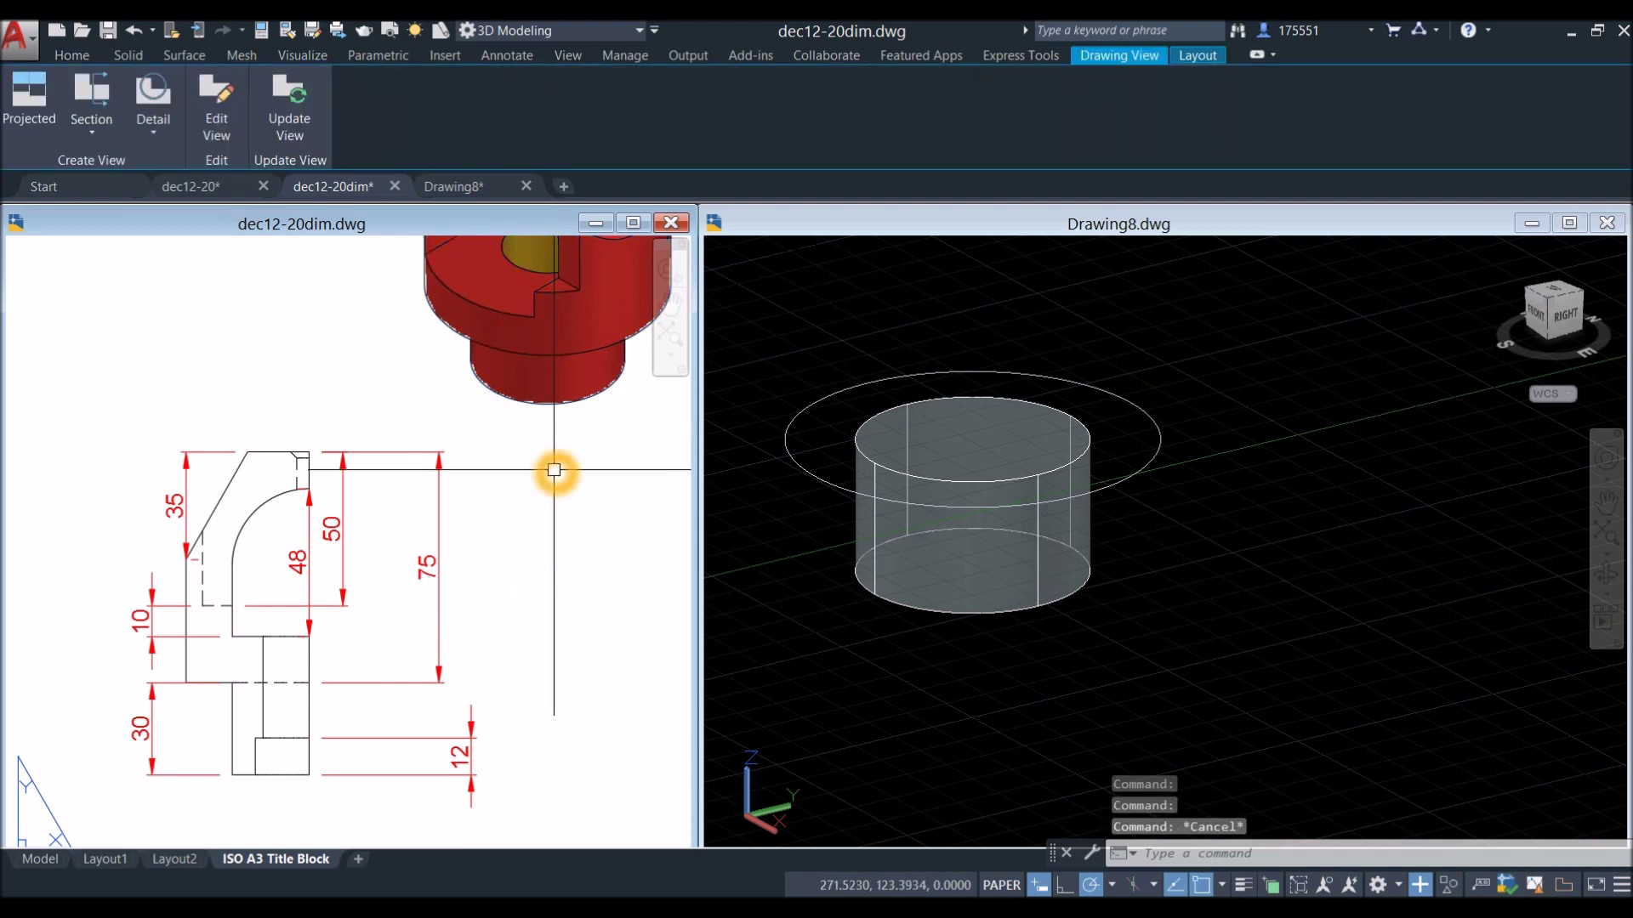
{"action": "scroll", "coordinate": [434, 657], "scroll_direction": "down", "scroll_amount": 3}
{"action": "scroll", "coordinate": [487, 584], "scroll_direction": "up", "scroll_amount": 3}
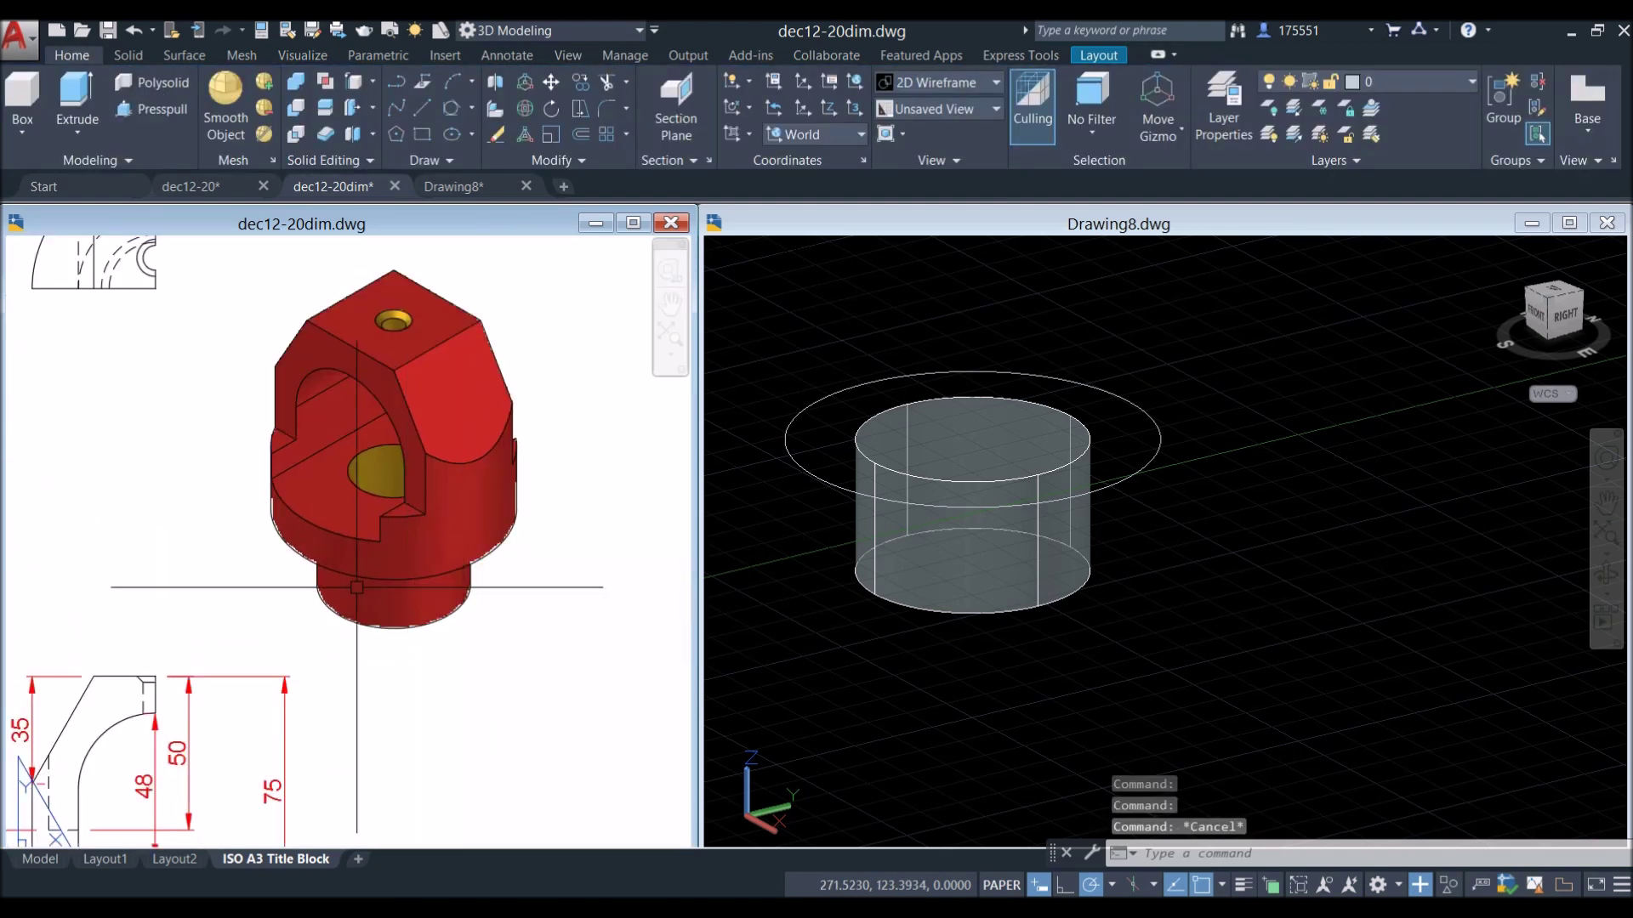
{"action": "left_click", "coordinate": [1228, 423]}
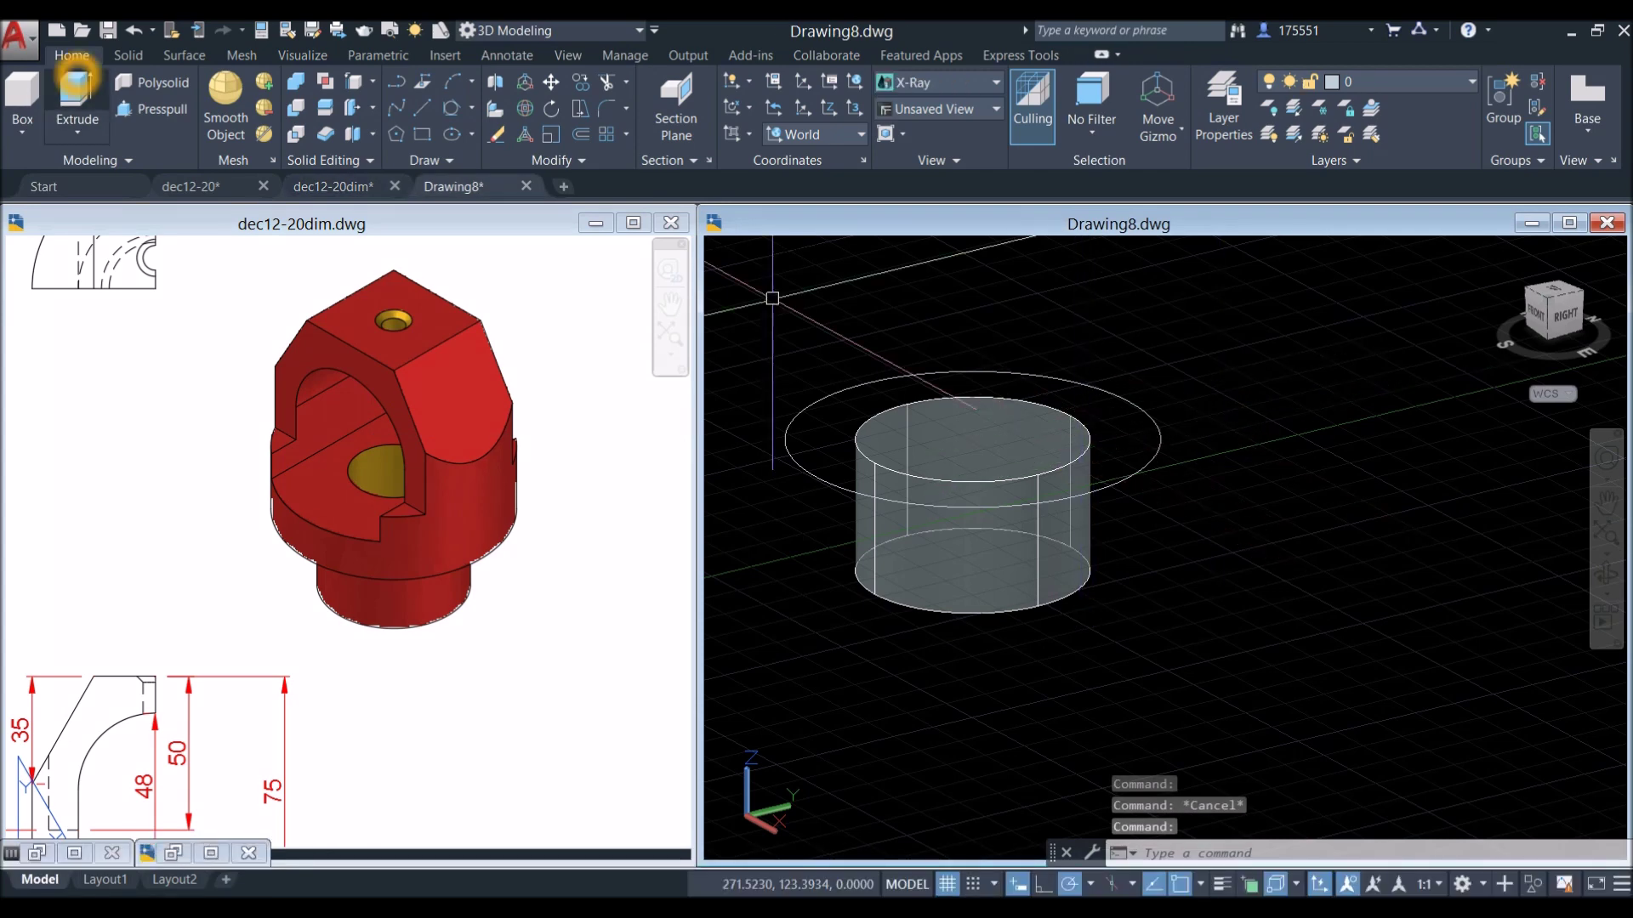
Extrude the 80-diameter circle upward to a height of 75 to form the wide body above the lower boss.
{"action": "left_click", "coordinate": [78, 89]}
{"action": "left_click", "coordinate": [1148, 399]}
{"action": "right_click", "coordinate": [1173, 376]}
{"action": "left_click", "coordinate": [1203, 385]}
{"action": "scroll", "coordinate": [1157, 474], "scroll_direction": "down", "scroll_amount": 4}
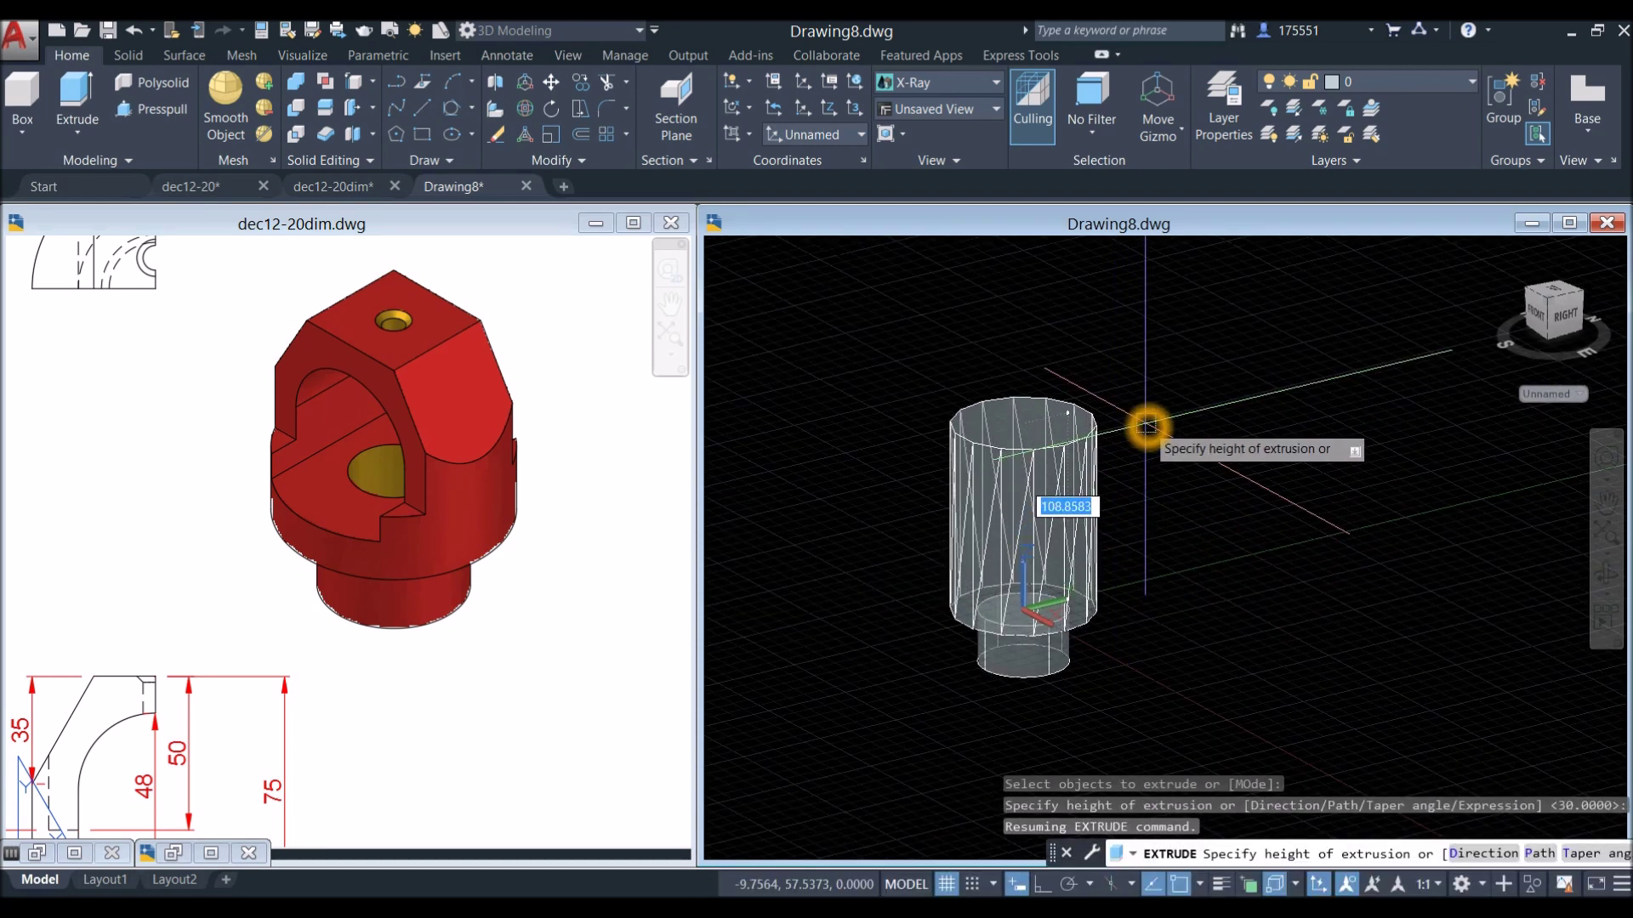
{"action": "key", "text": "Return"}
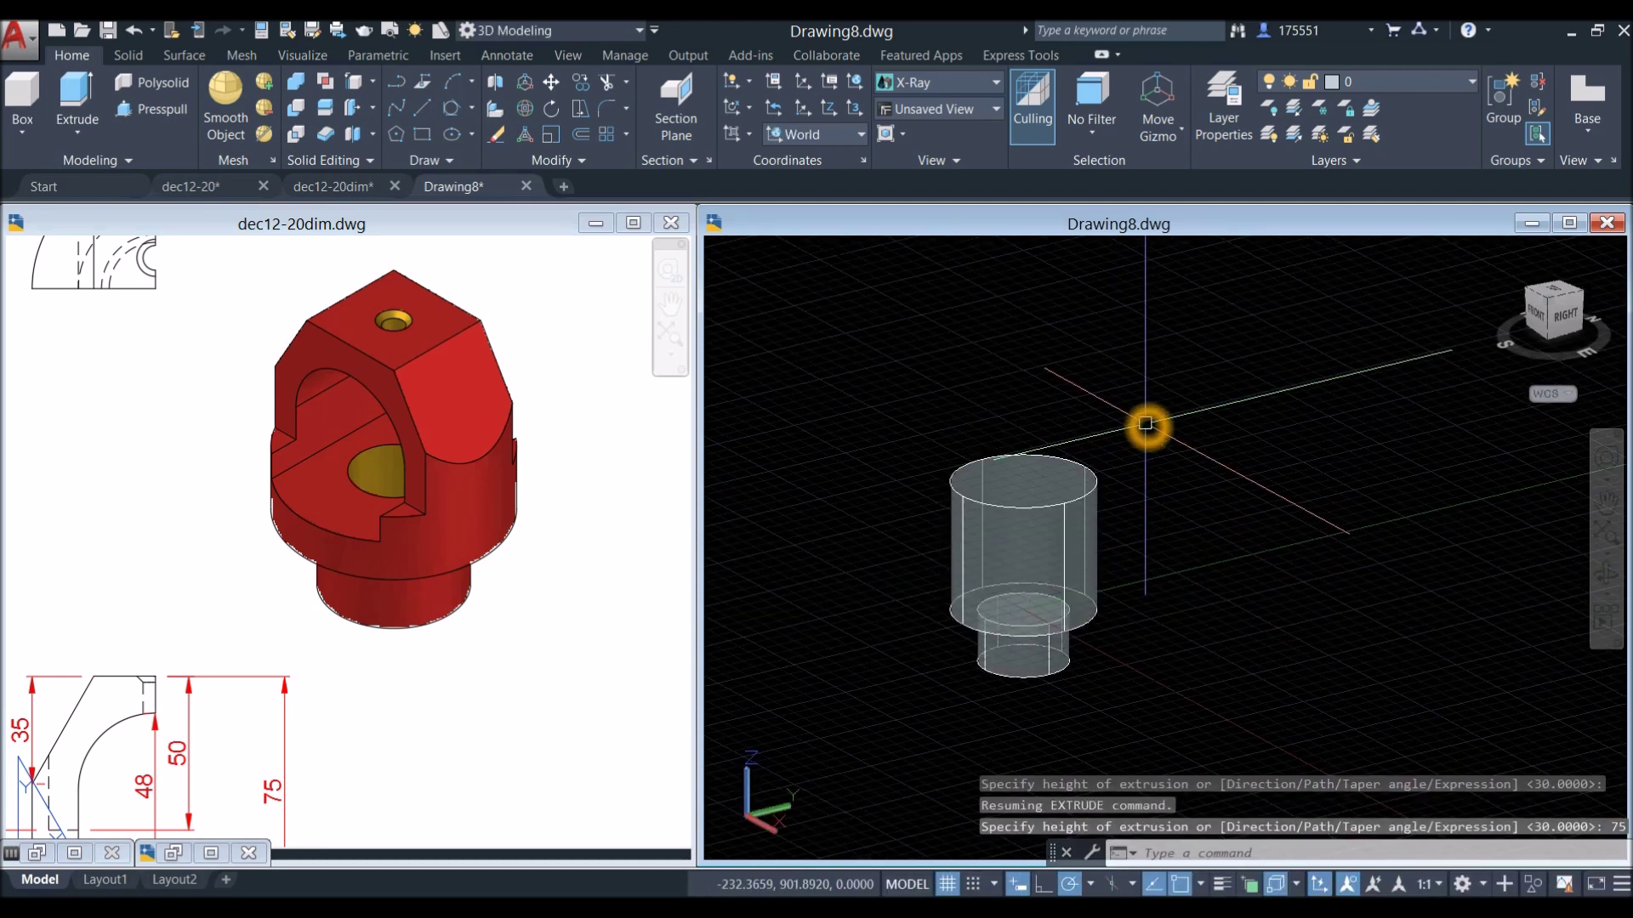
{"action": "middle_click_drag", "start_coordinate": [1146, 424], "coordinate": [1073, 381]}
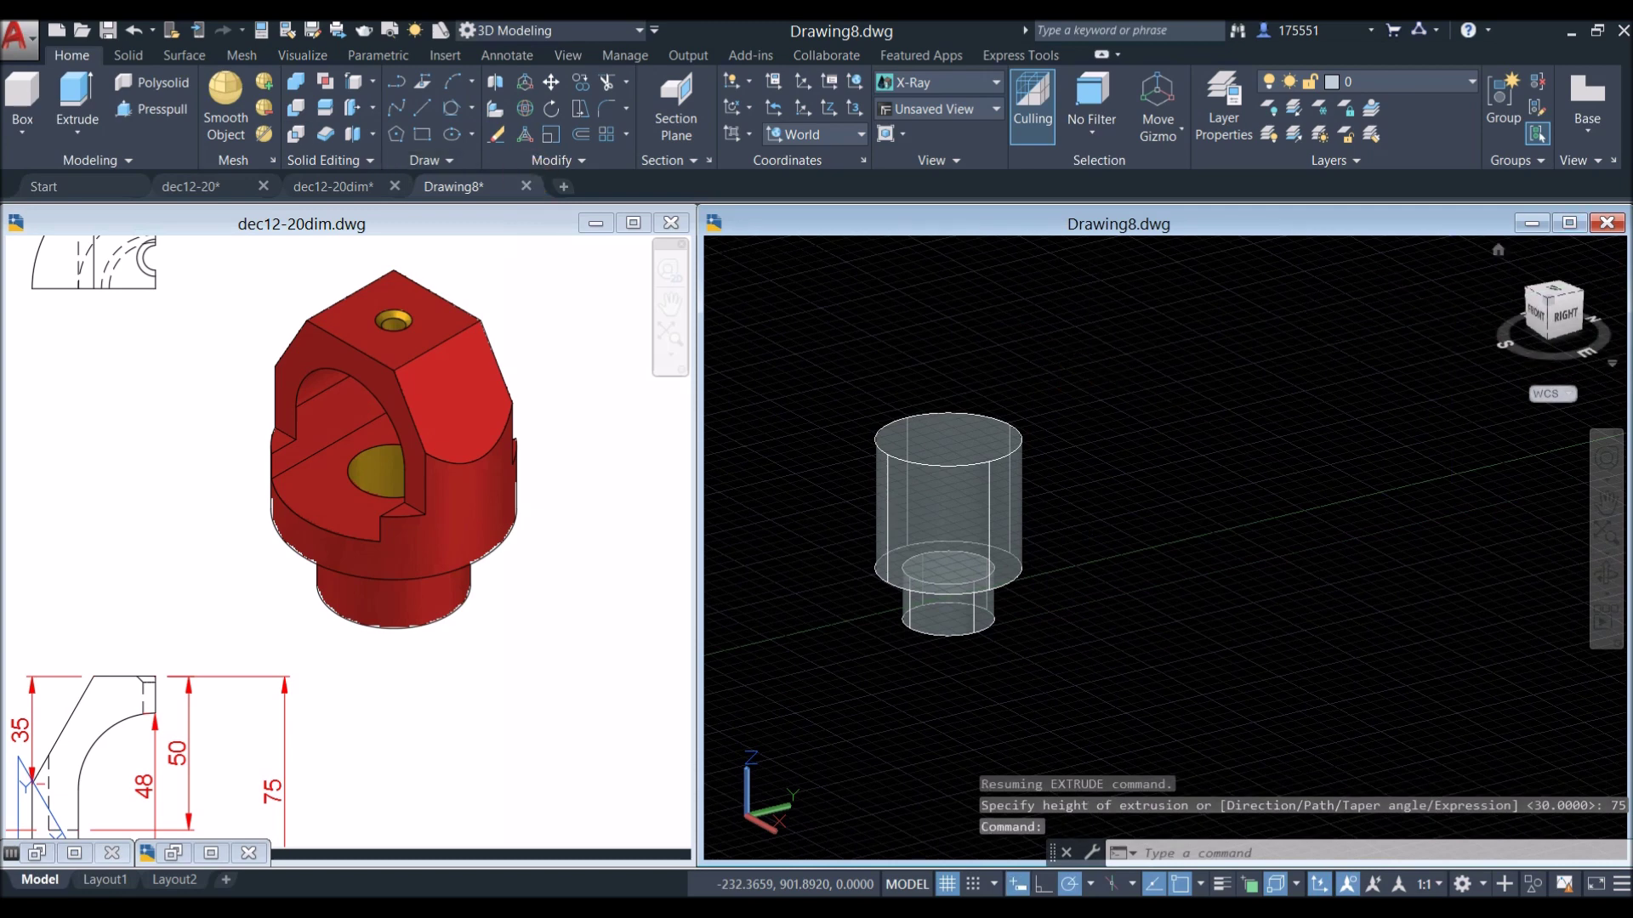
Examine the isometric and top views in dec12-20dim for the shape and side dimensions of the square top face.
{"action": "left_click", "coordinate": [510, 510]}
{"action": "scroll", "coordinate": [503, 521], "scroll_direction": "down", "scroll_amount": 4}
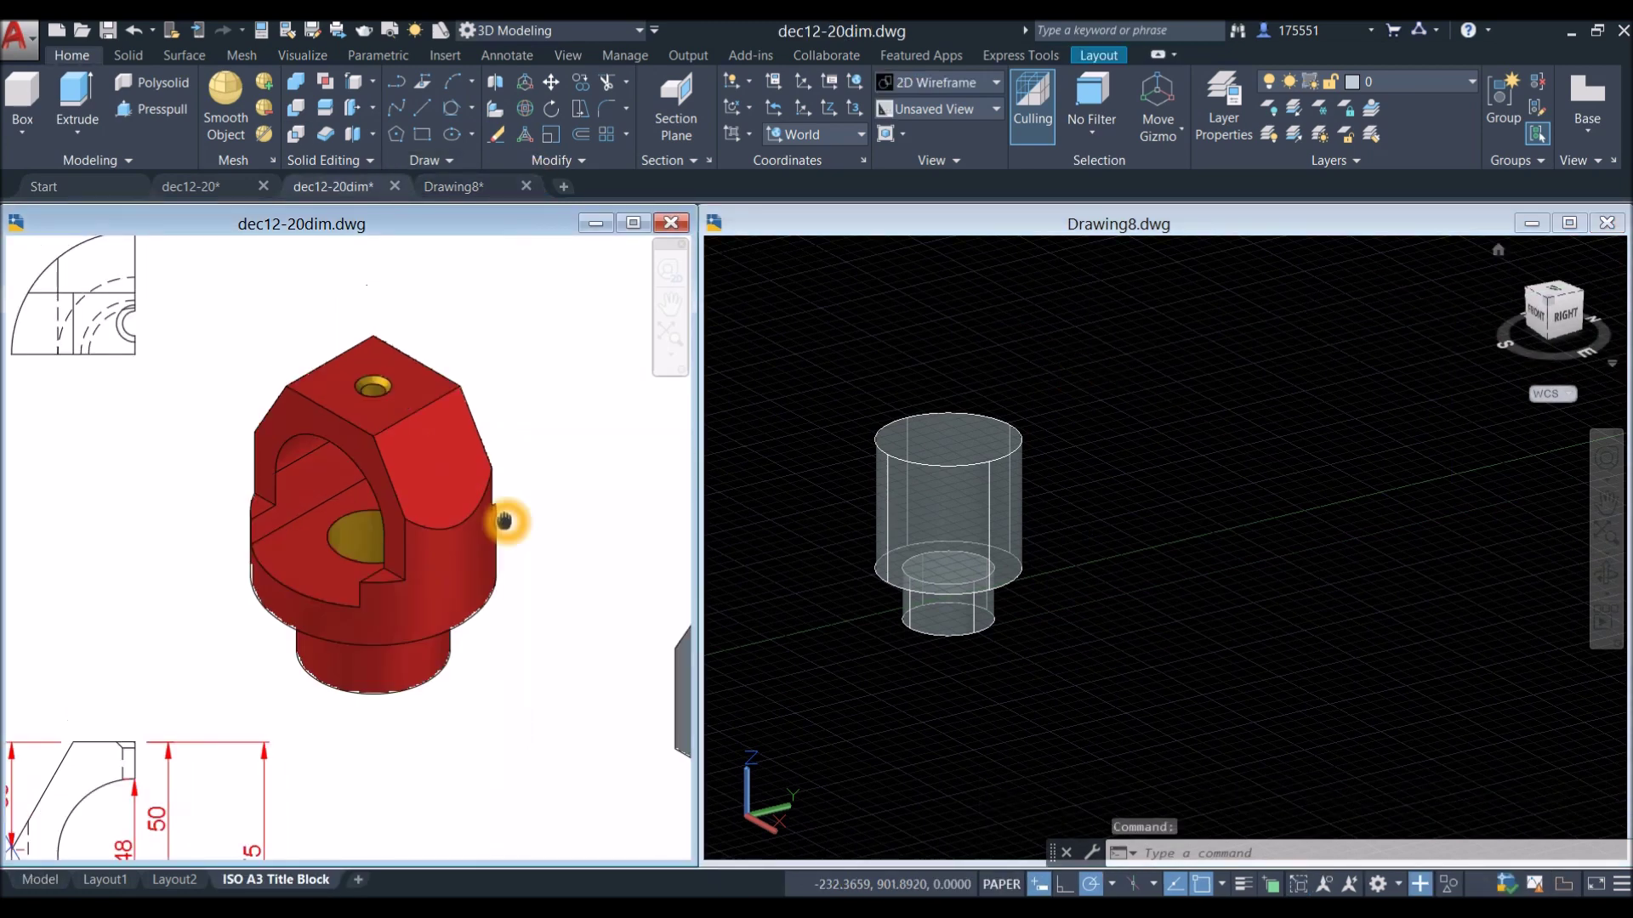
{"action": "scroll", "coordinate": [421, 447], "scroll_direction": "up", "scroll_amount": 4}
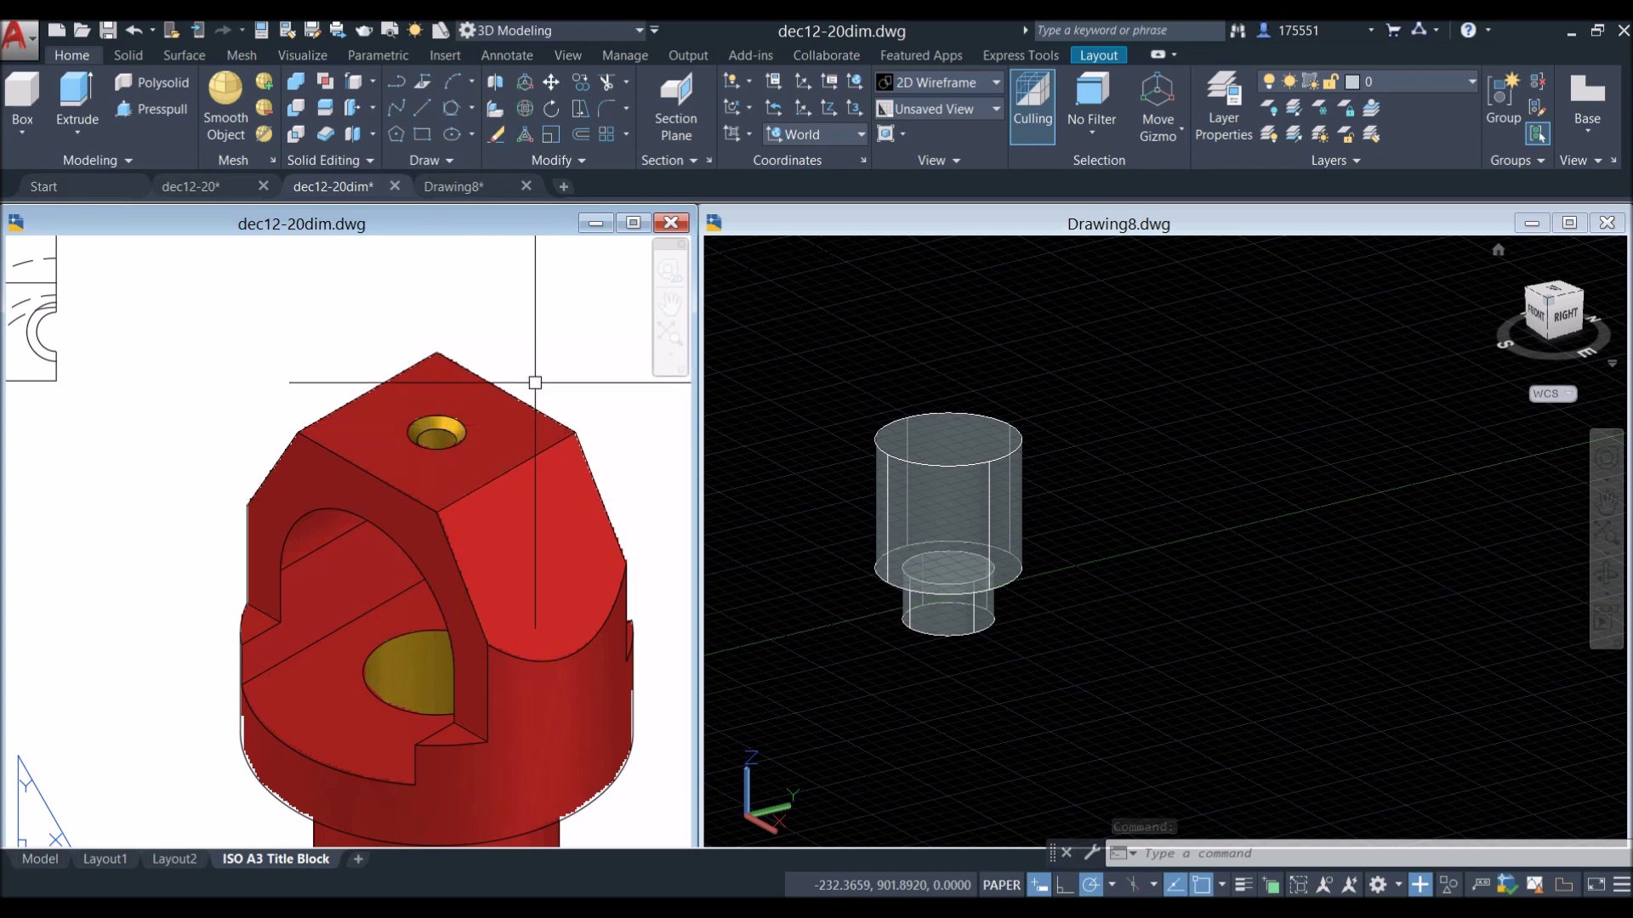
{"action": "left_click", "coordinate": [955, 452]}
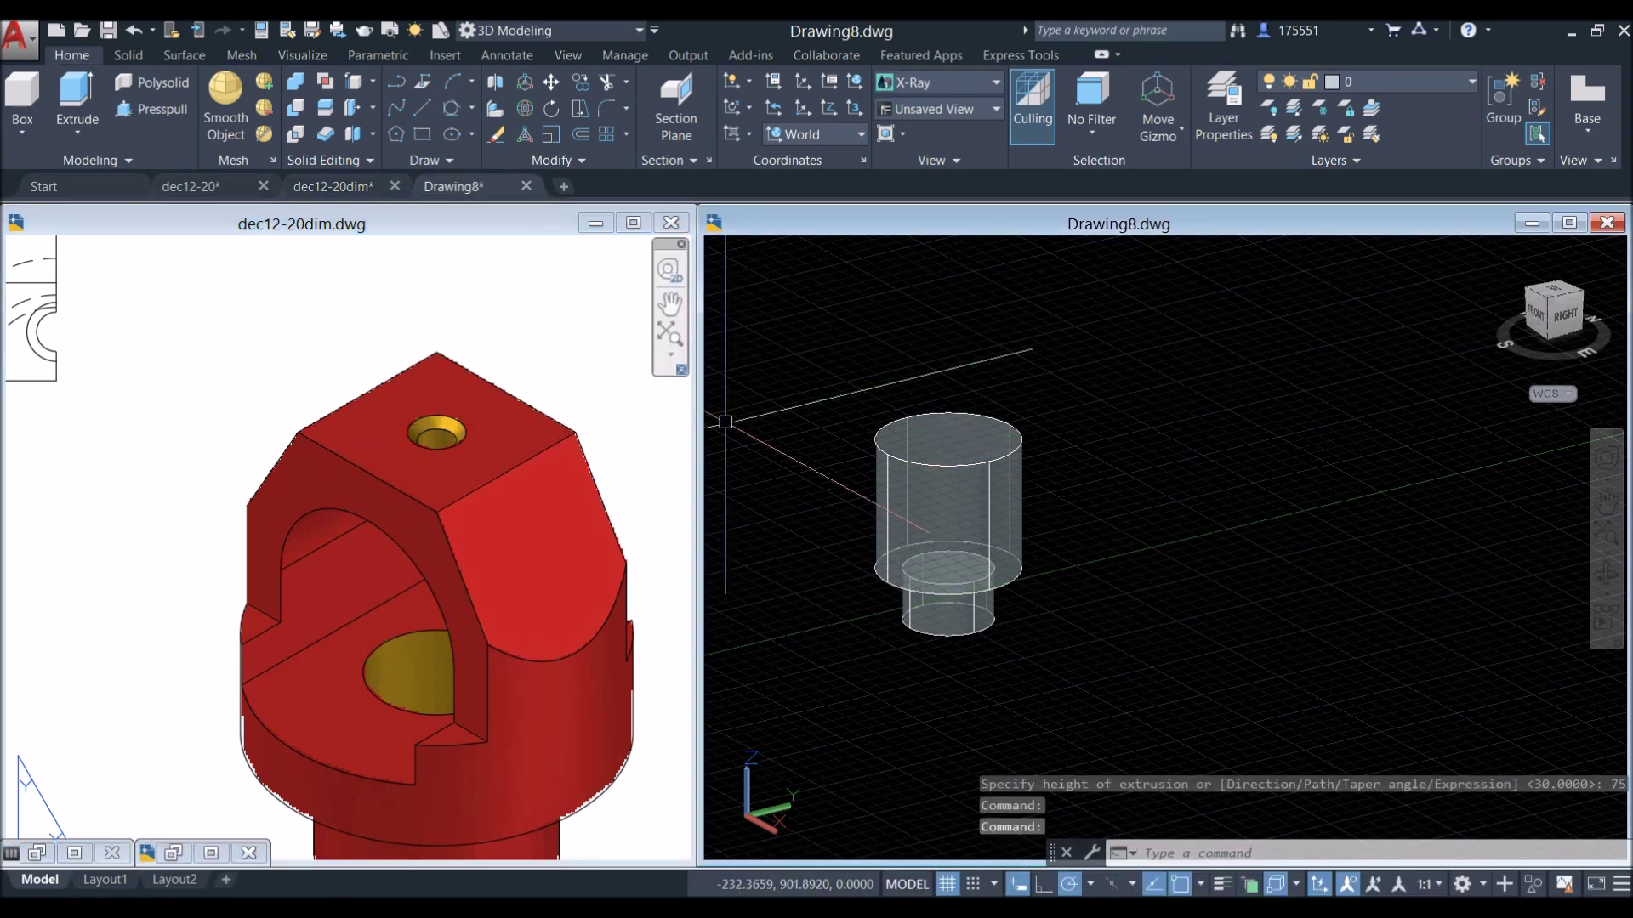
{"action": "left_click", "coordinate": [485, 467]}
{"action": "scroll", "coordinate": [484, 467], "scroll_direction": "down", "scroll_amount": 5}
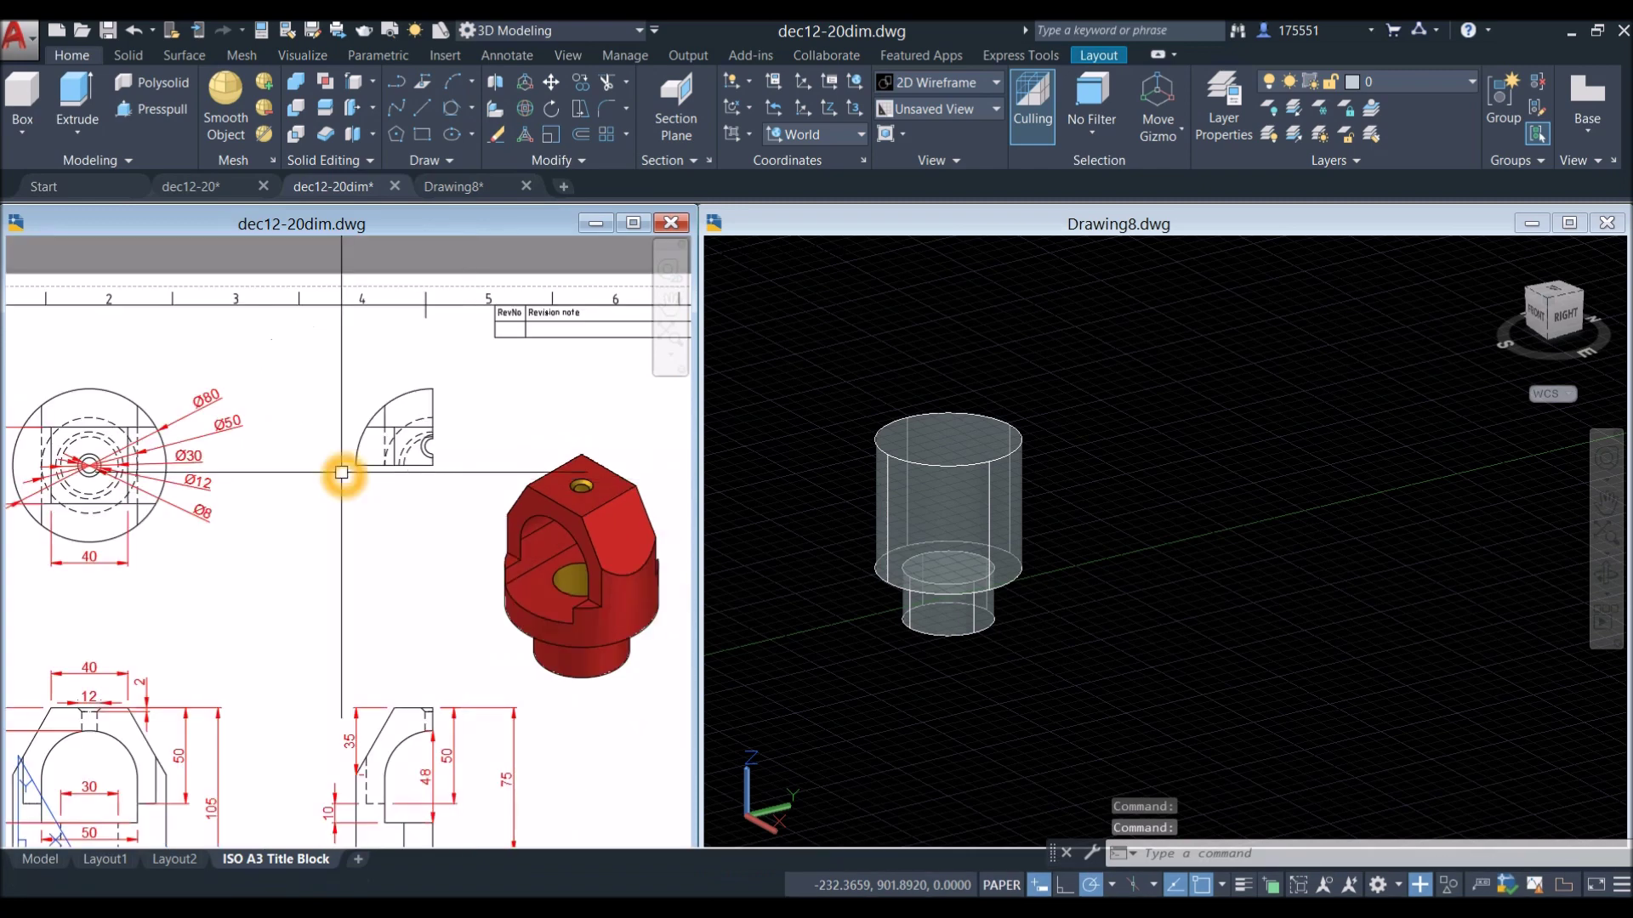
{"action": "scroll", "coordinate": [462, 463], "scroll_direction": "down", "scroll_amount": 4}
{"action": "scroll", "coordinate": [223, 415], "scroll_direction": "up", "scroll_amount": 6}
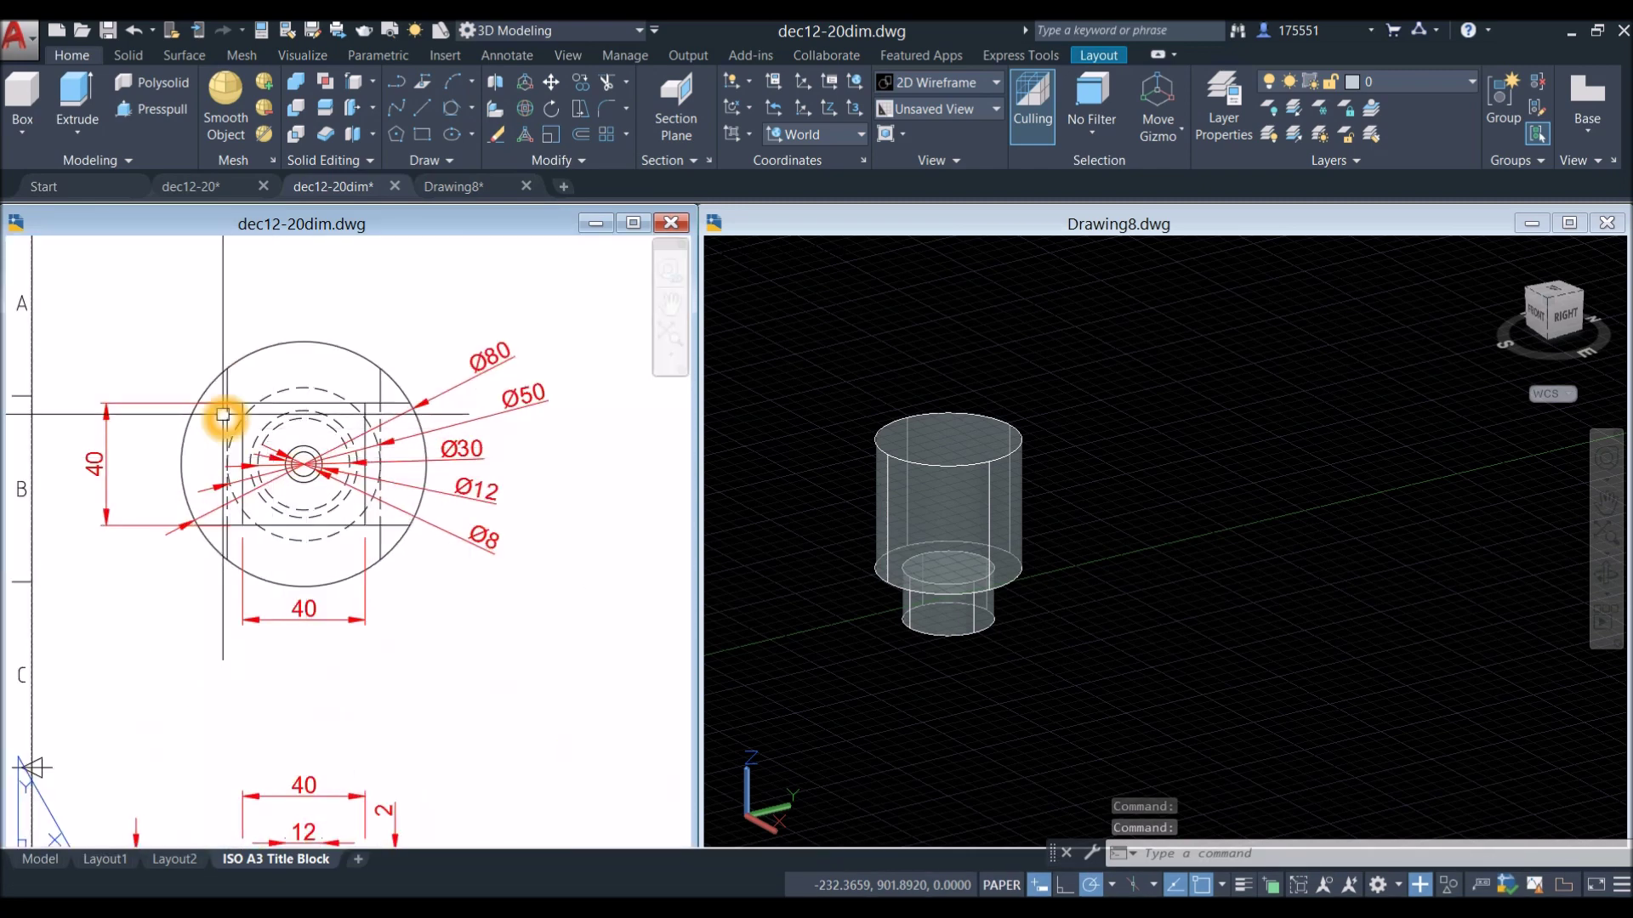
{"action": "left_click", "coordinate": [122, 524]}
{"action": "left_click", "coordinate": [254, 527]}
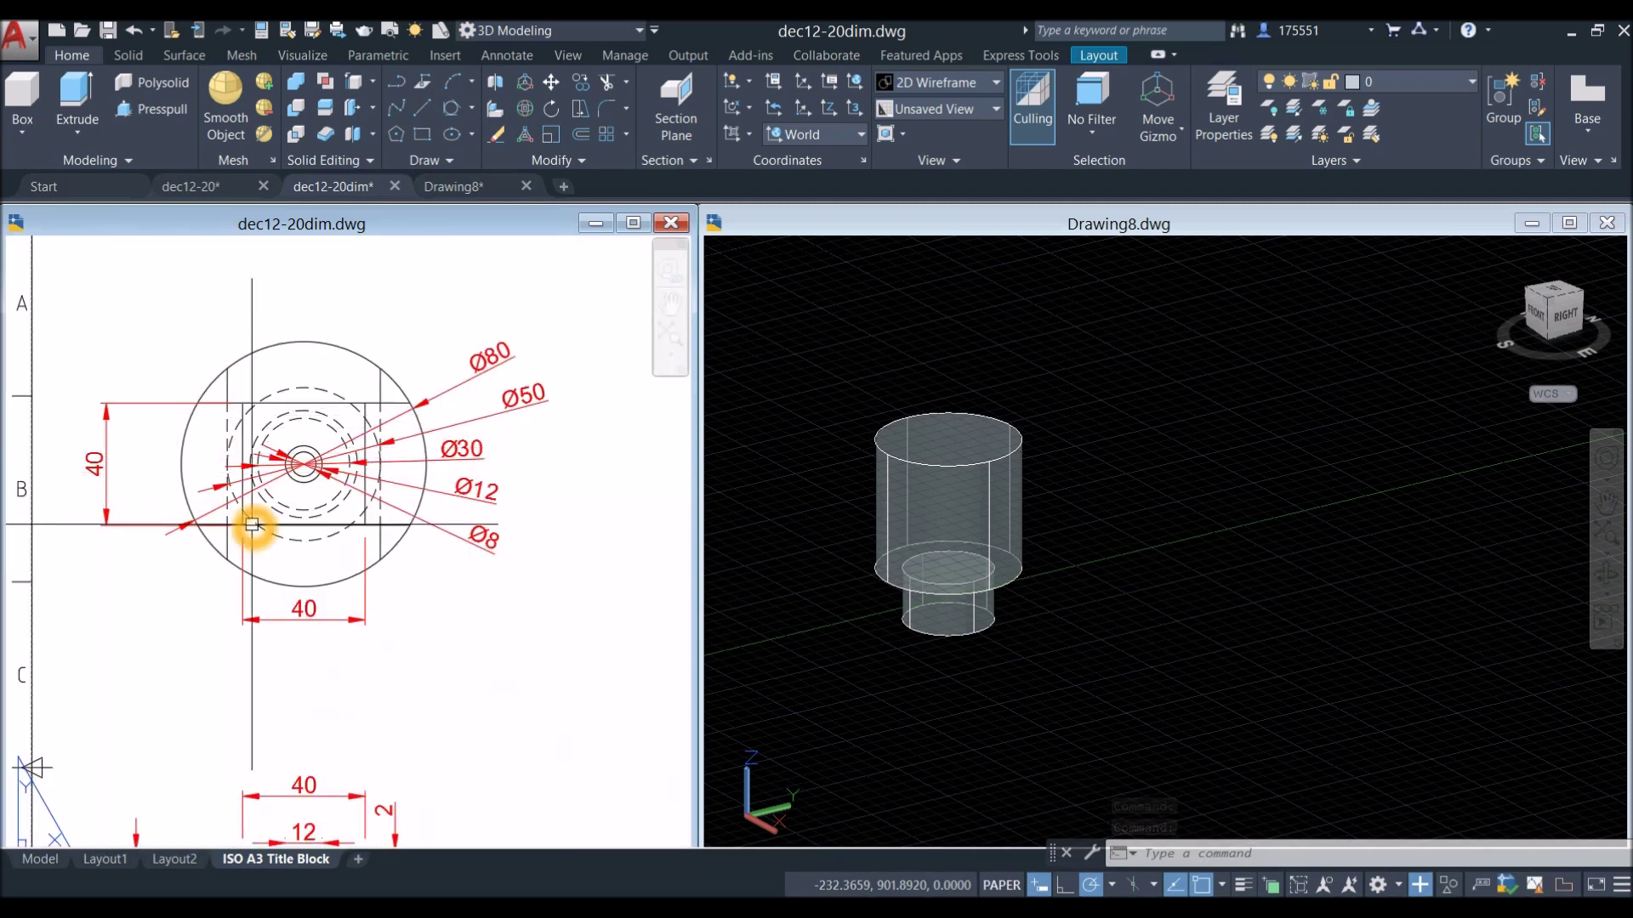
{"action": "left_click", "coordinate": [594, 561]}
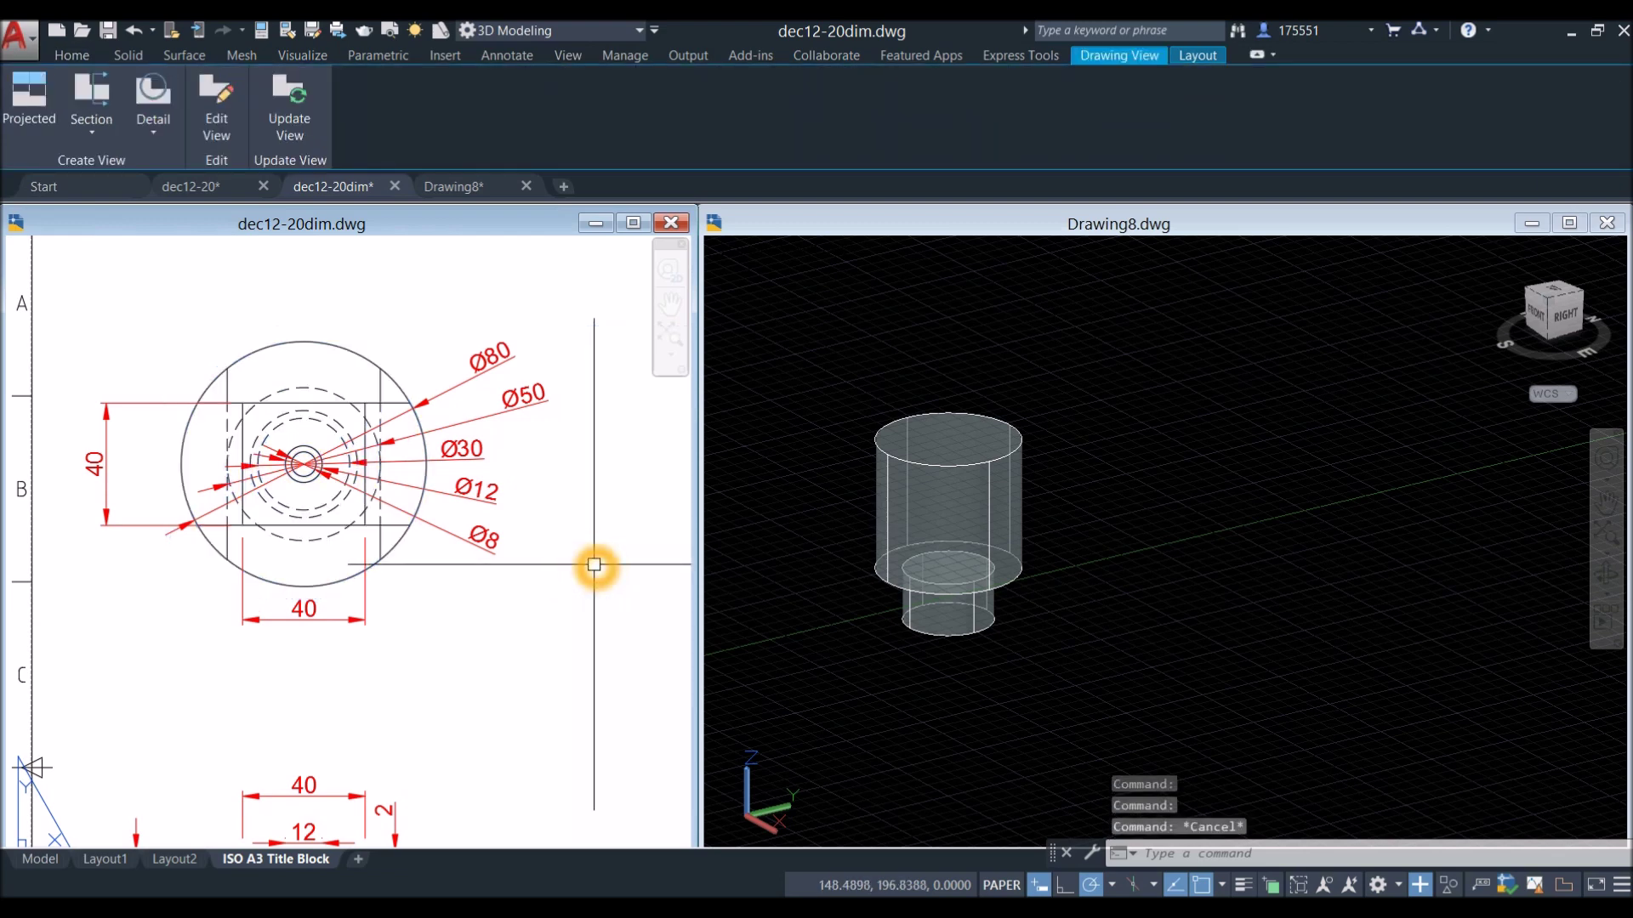
Draw a 40 by 40 rectangle in the empty space beside the cylinders in Drawing8.
{"action": "left_click", "coordinate": [794, 502]}
{"action": "left_click", "coordinate": [1049, 390]}
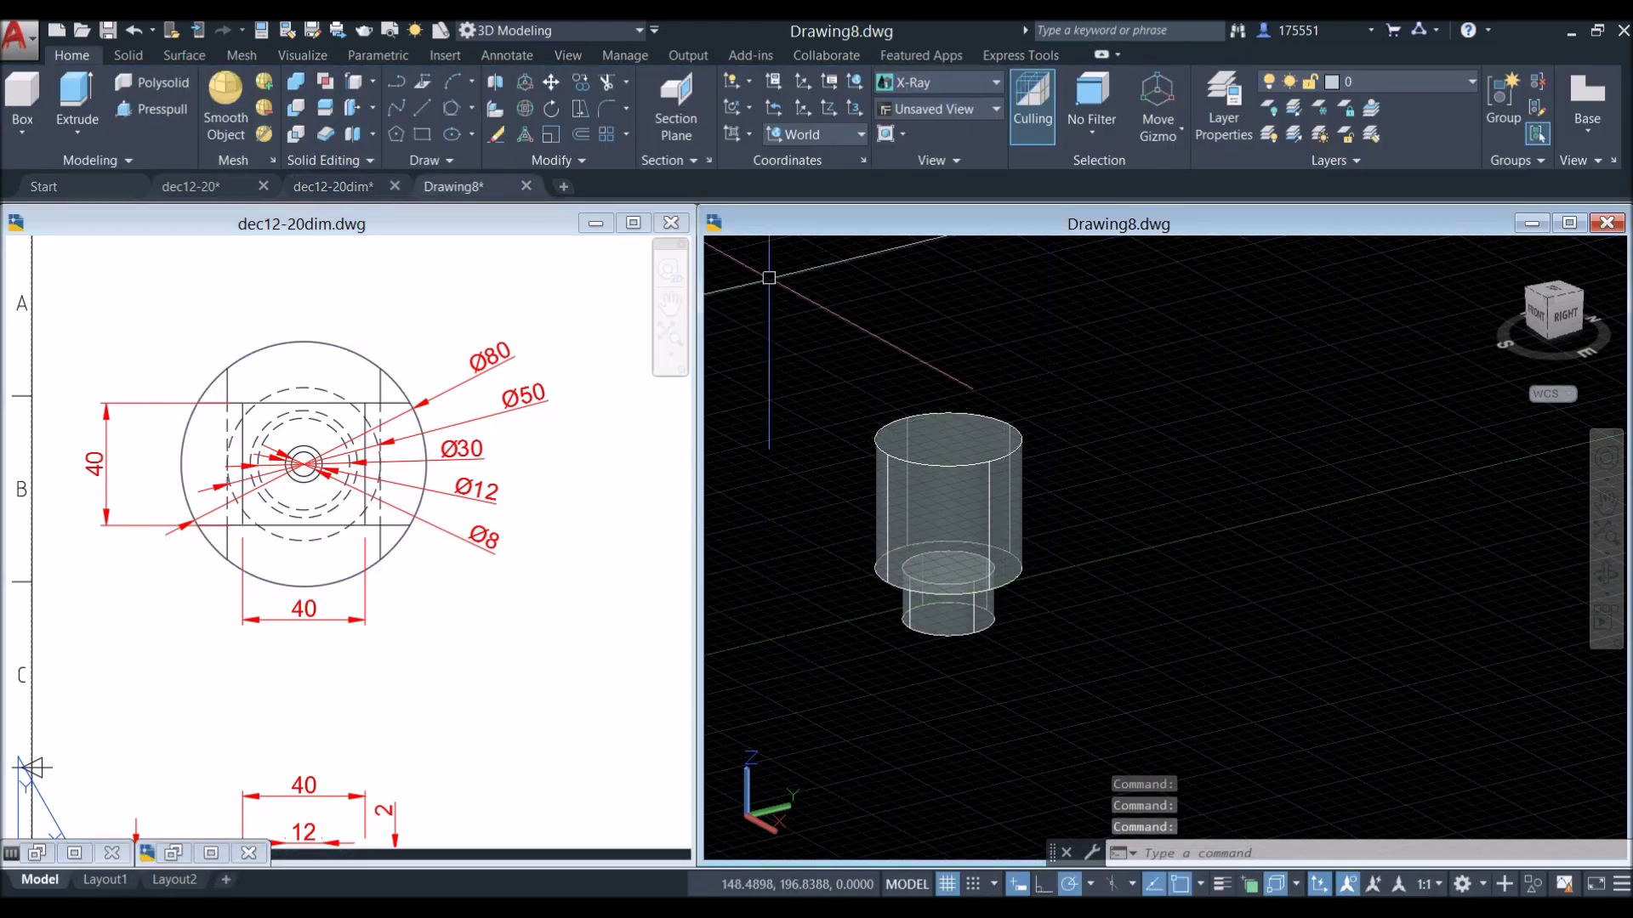
{"action": "left_click", "coordinate": [420, 134]}
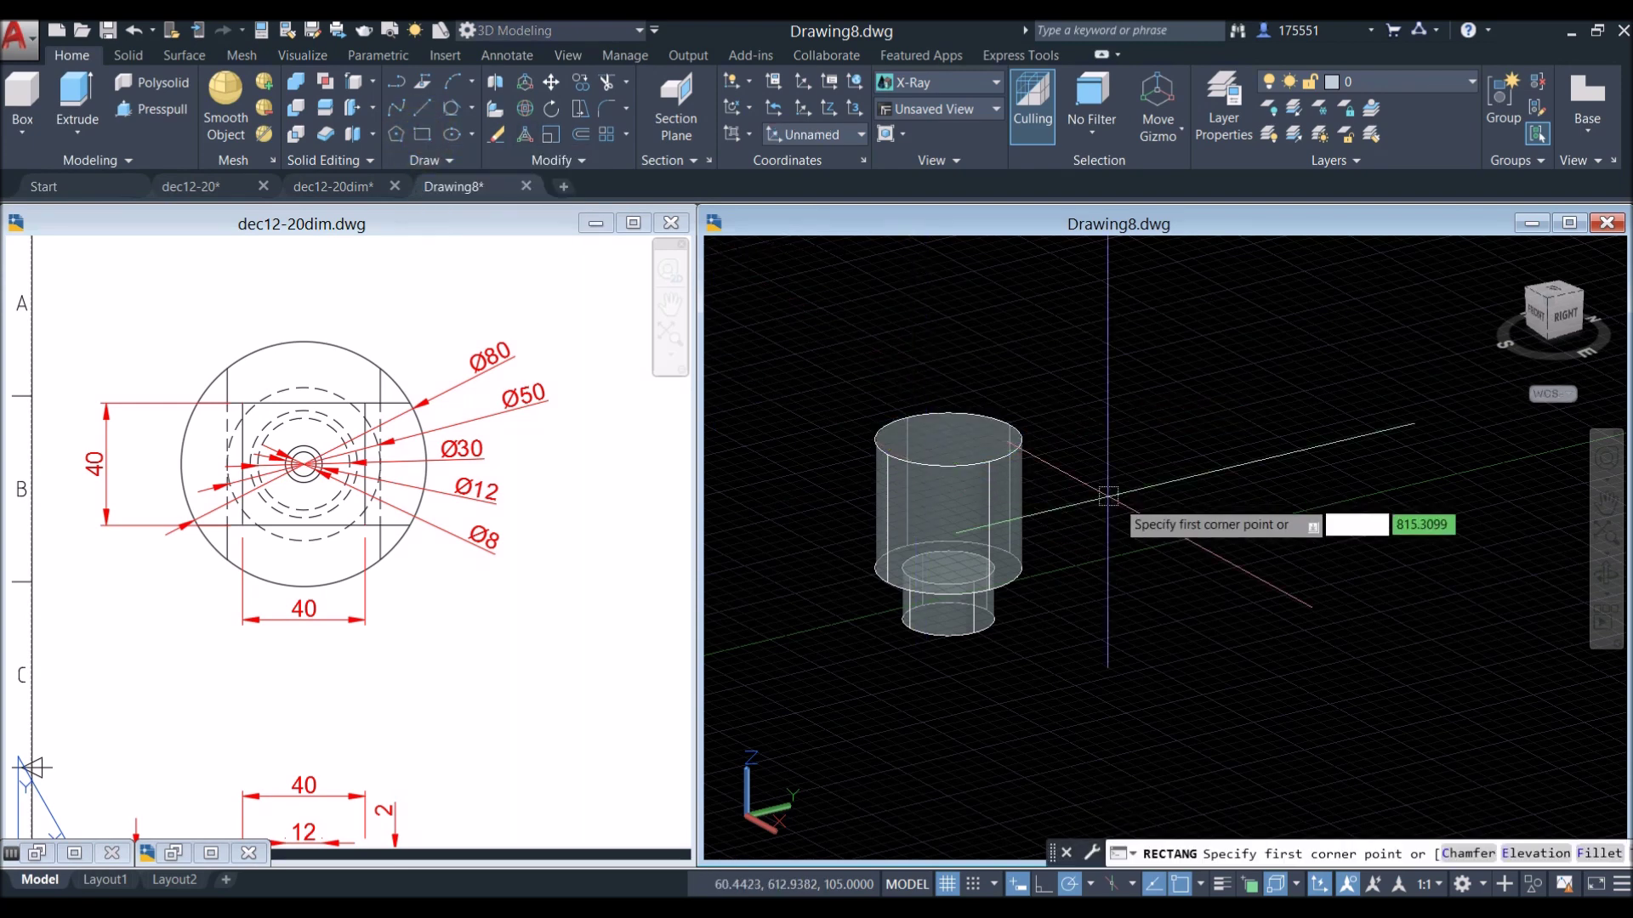
{"action": "middle_click_drag", "start_coordinate": [1111, 514], "coordinate": [940, 489]}
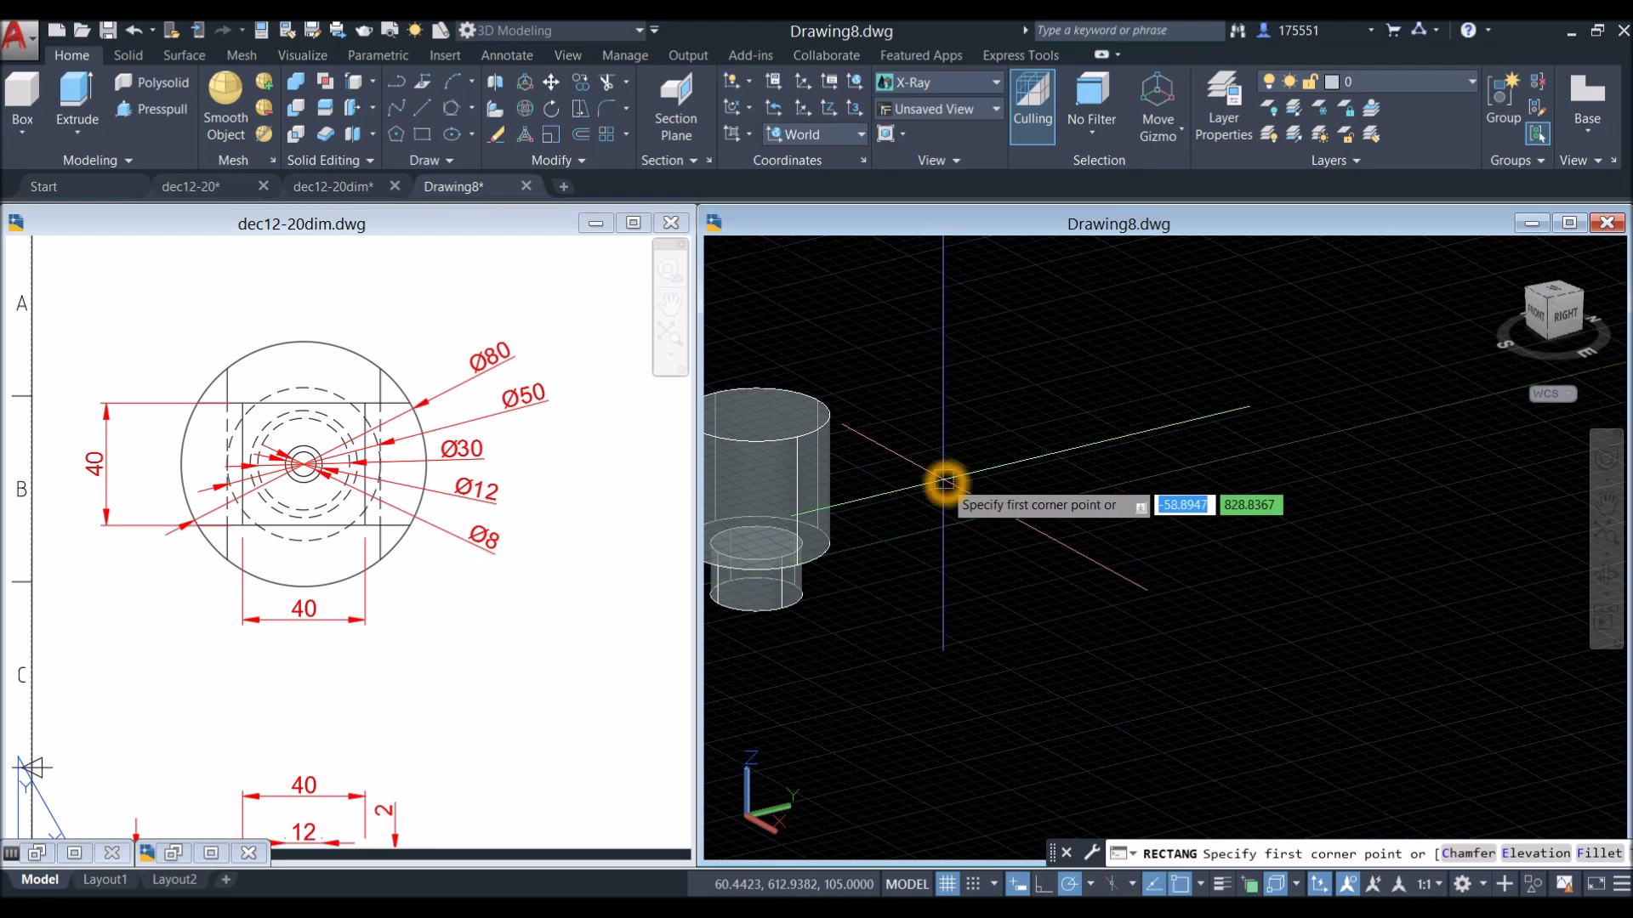
{"action": "left_click", "coordinate": [945, 479]}
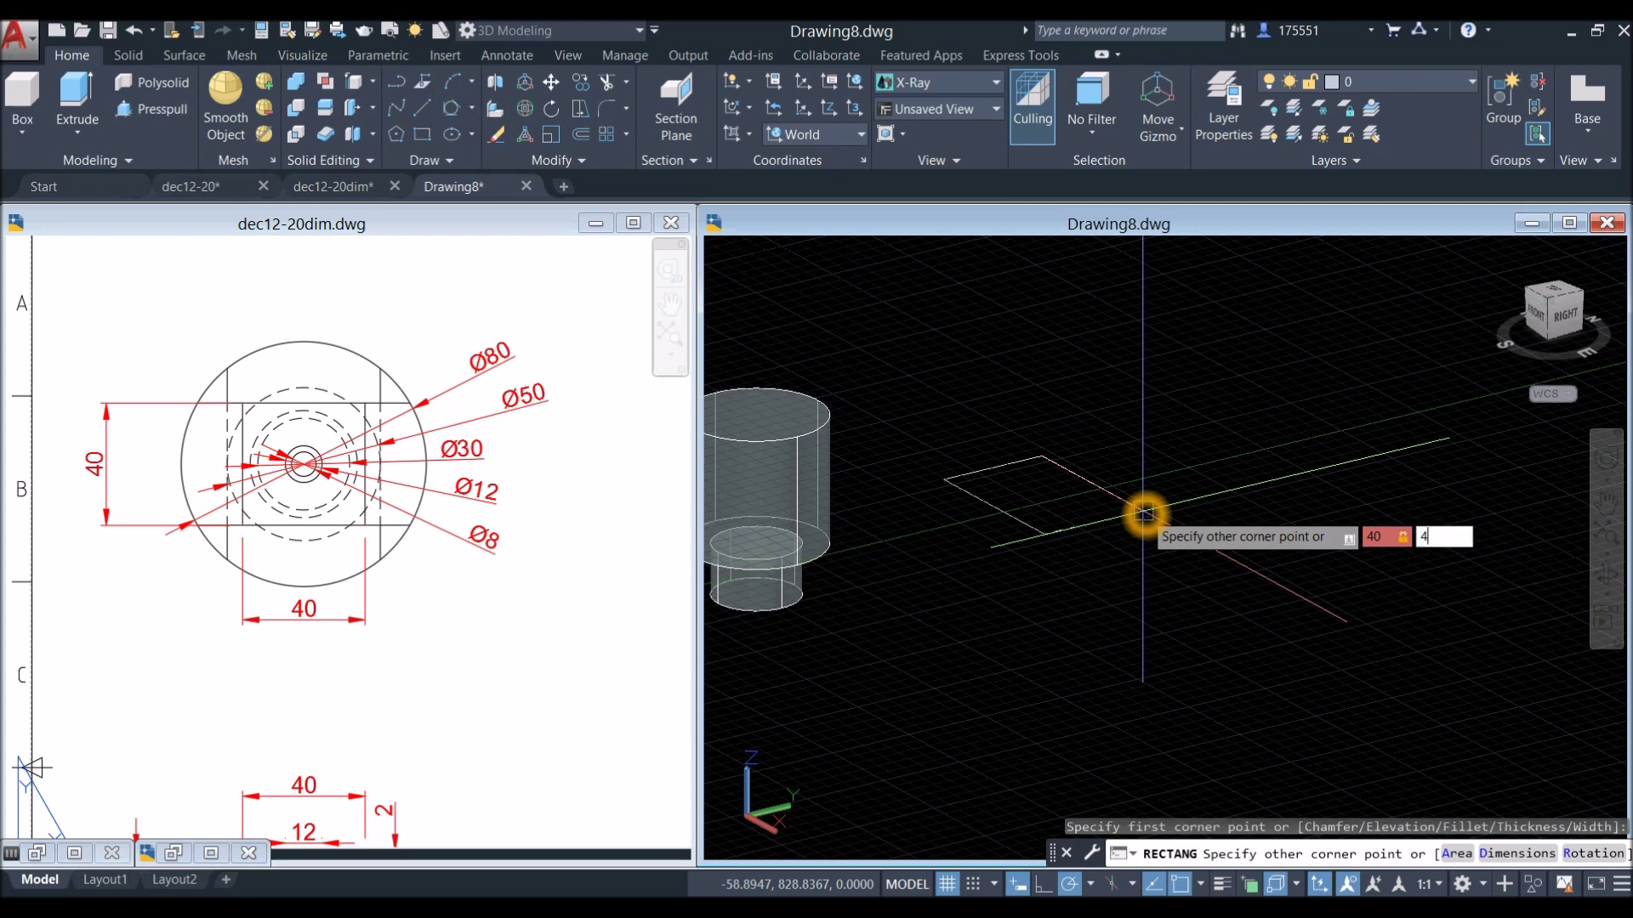
{"action": "key", "text": "Return"}
{"action": "middle_click_drag", "start_coordinate": [1059, 518], "coordinate": [1105, 505]}
Move the 40 by 40 square by its centre onto the centre of the wide cylinder's top face.
{"action": "left_click", "coordinate": [1071, 480]}
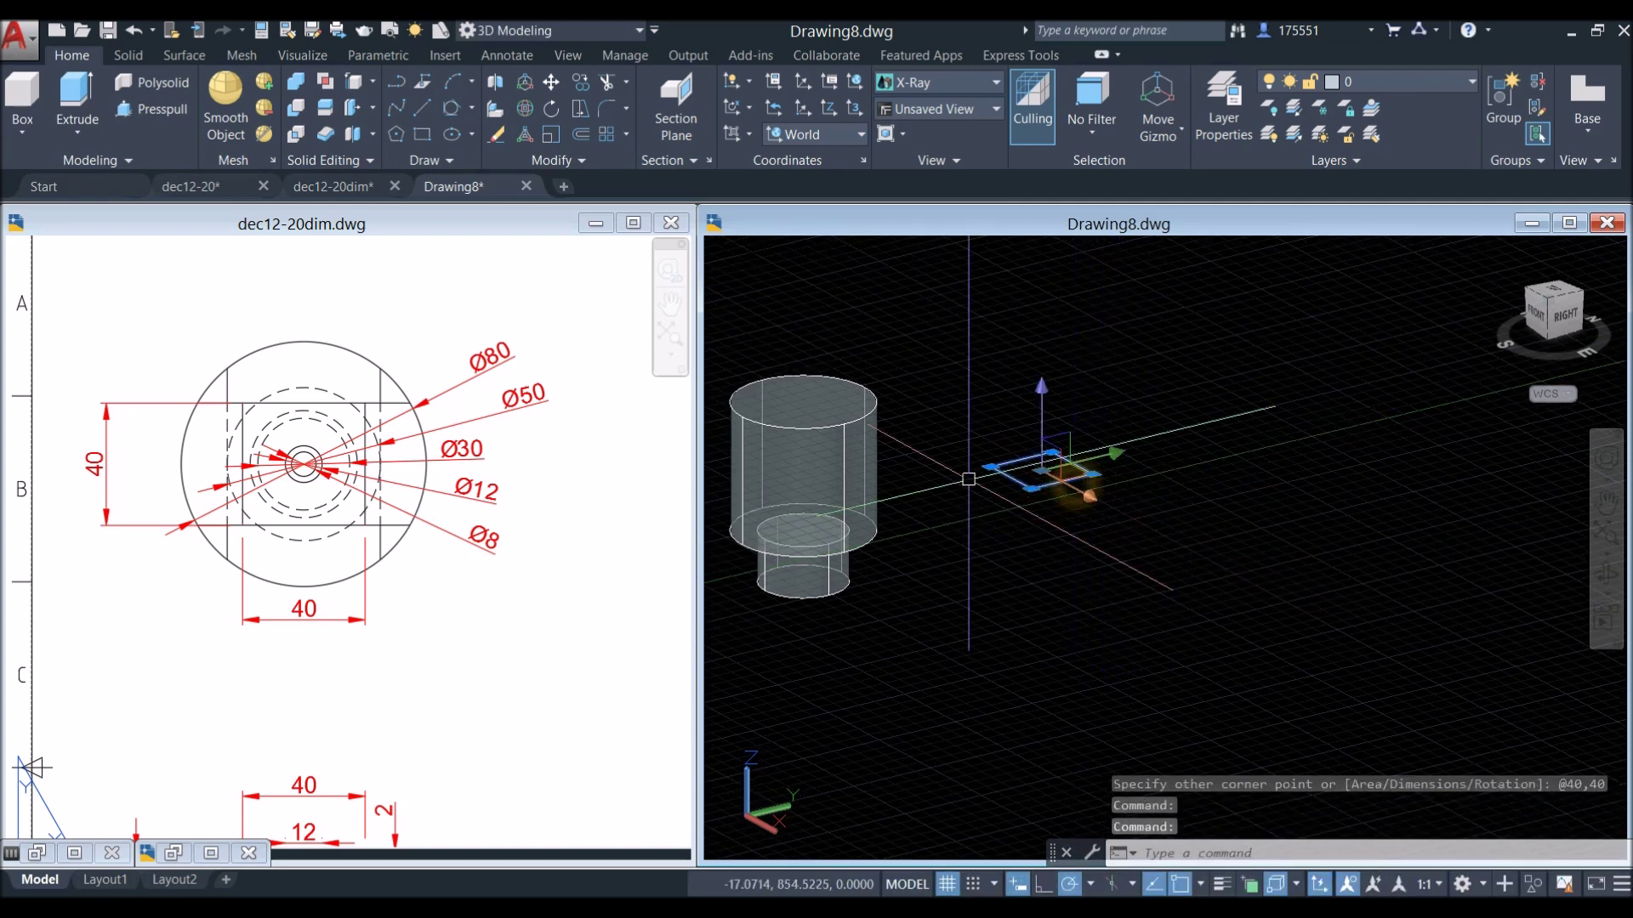
{"action": "scroll", "coordinate": [956, 437], "scroll_direction": "up", "scroll_amount": 4}
{"action": "right_click", "coordinate": [979, 399]}
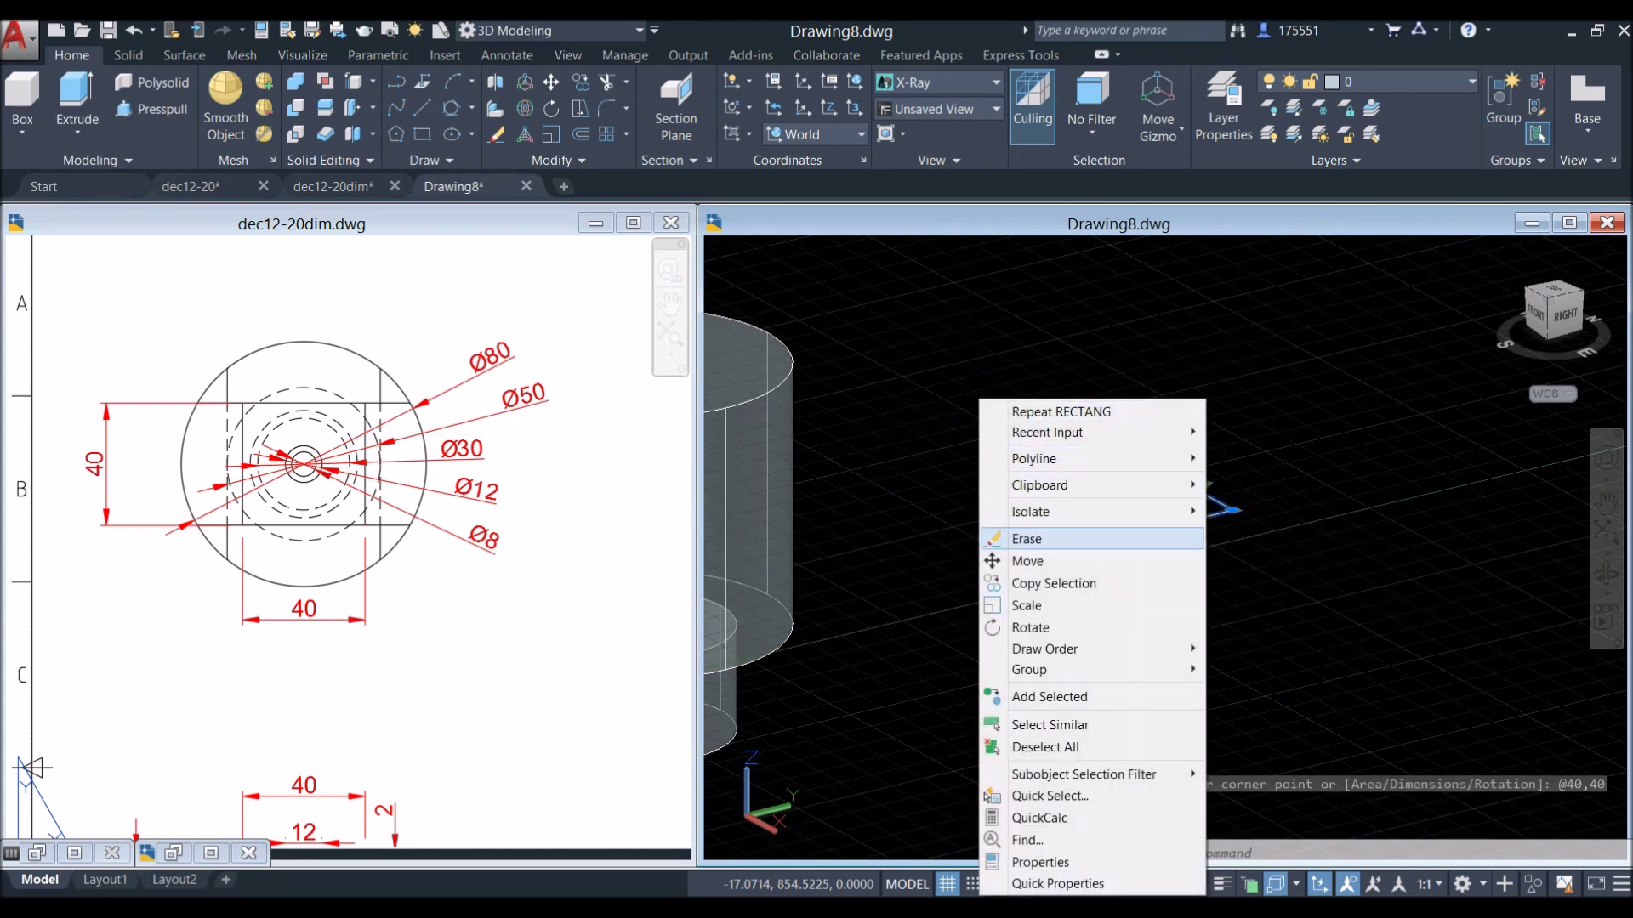
{"action": "left_click", "coordinate": [1029, 561]}
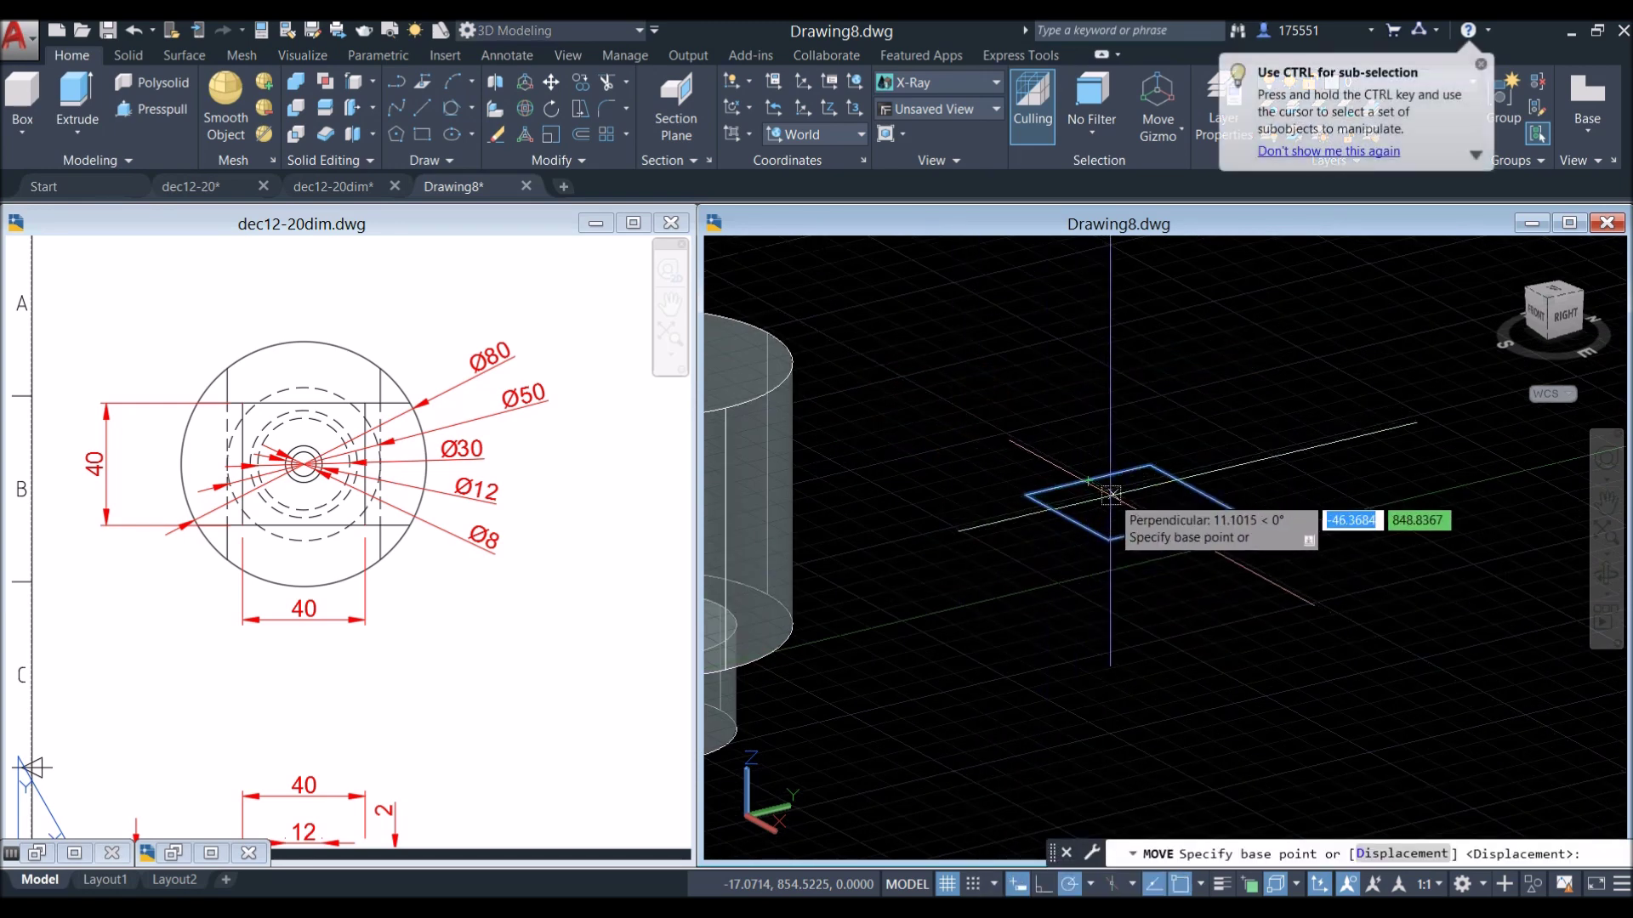
{"action": "scroll", "coordinate": [1126, 507], "scroll_direction": "up", "scroll_amount": 3}
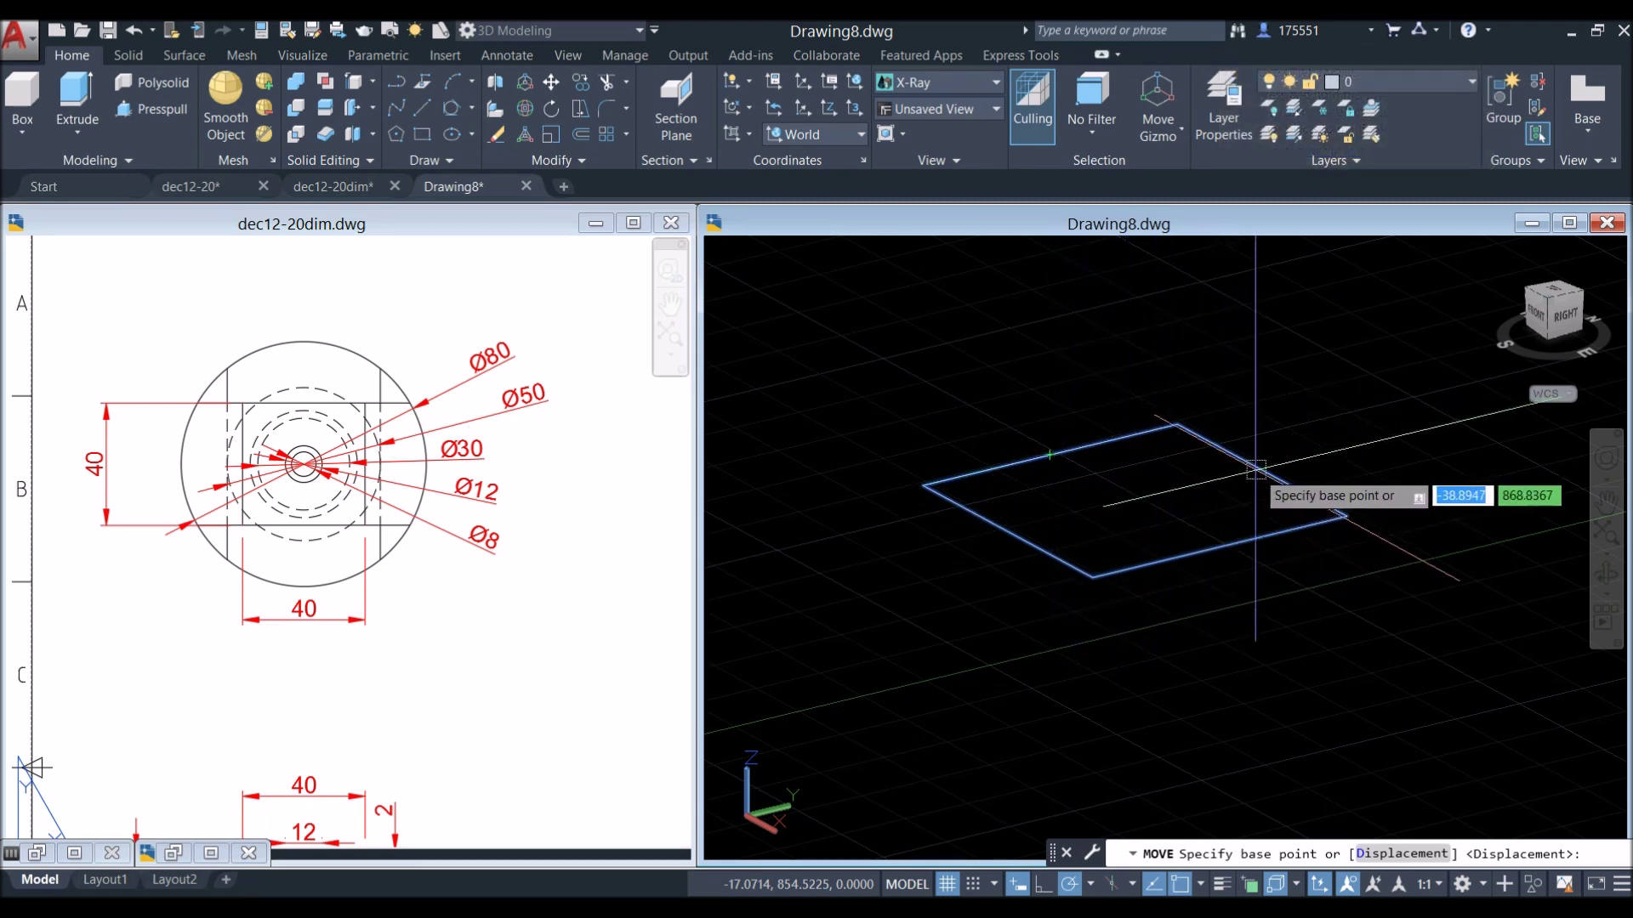
{"action": "left_click", "coordinate": [1134, 501]}
{"action": "scroll", "coordinate": [1054, 468], "scroll_direction": "down", "scroll_amount": 6}
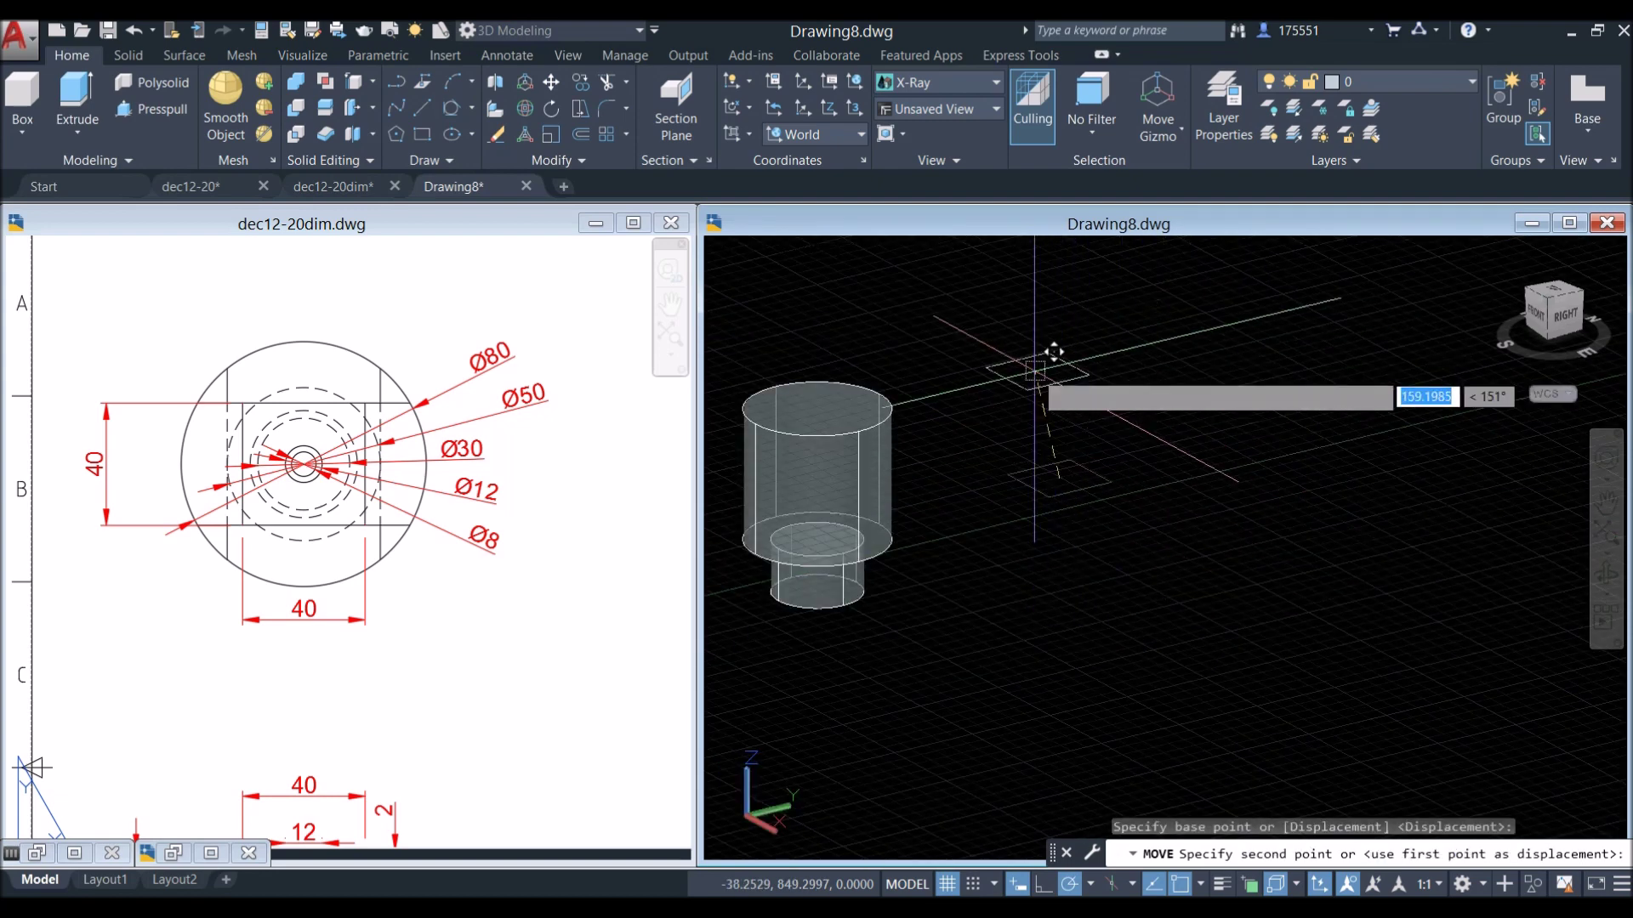
{"action": "middle_click_drag", "start_coordinate": [1039, 390], "coordinate": [1197, 345]}
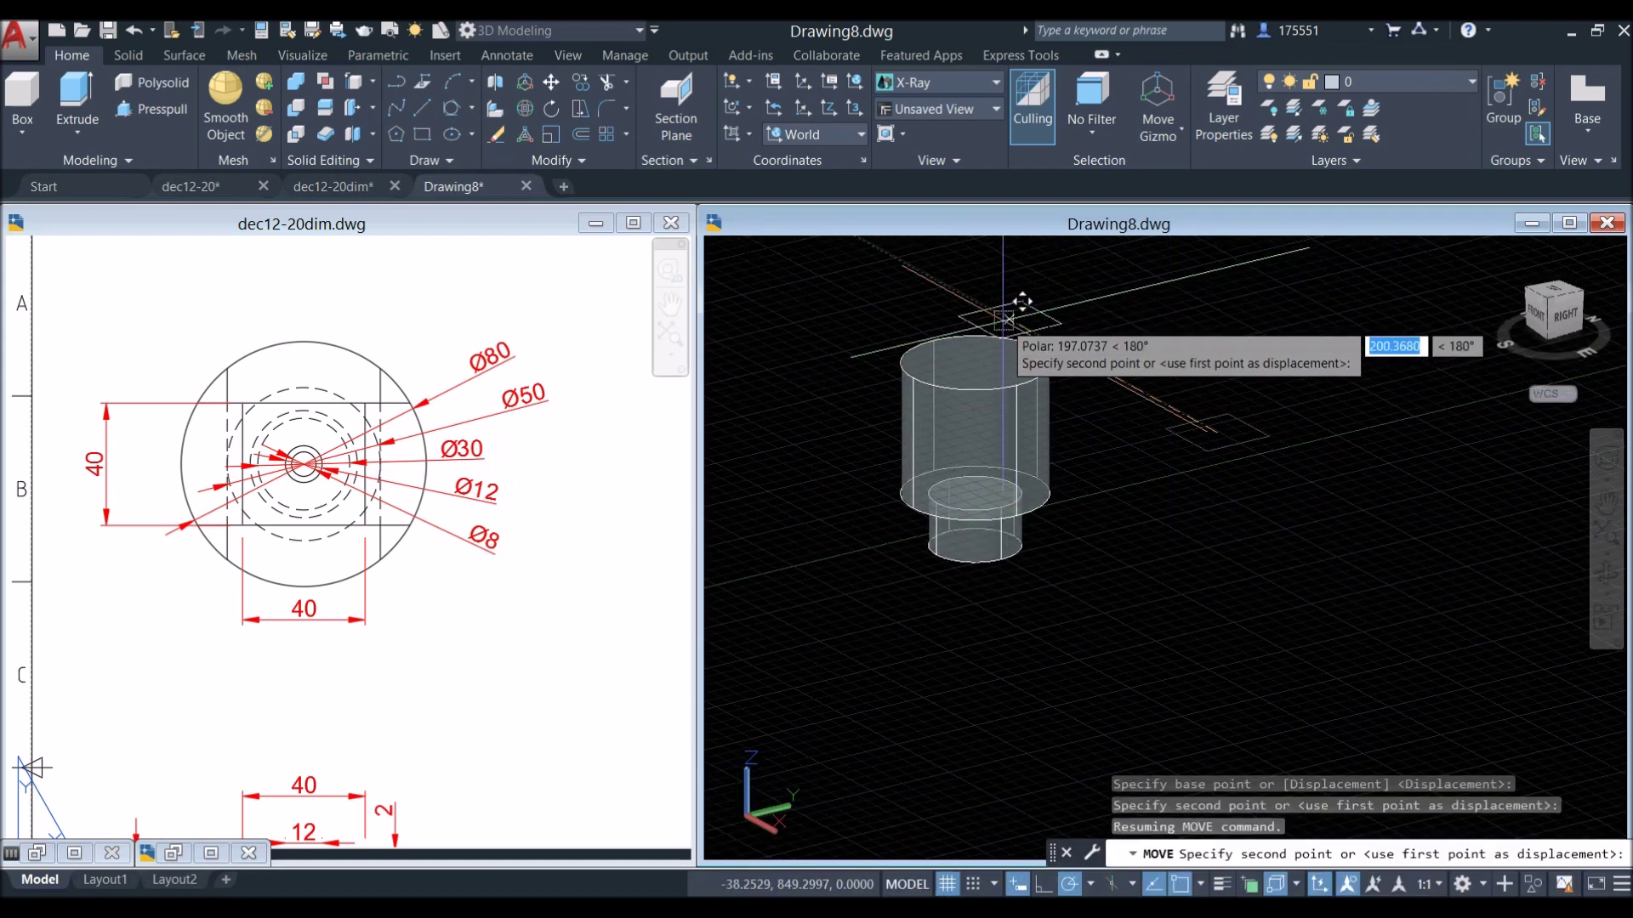
{"action": "scroll", "coordinate": [987, 328], "scroll_direction": "up", "scroll_amount": 3}
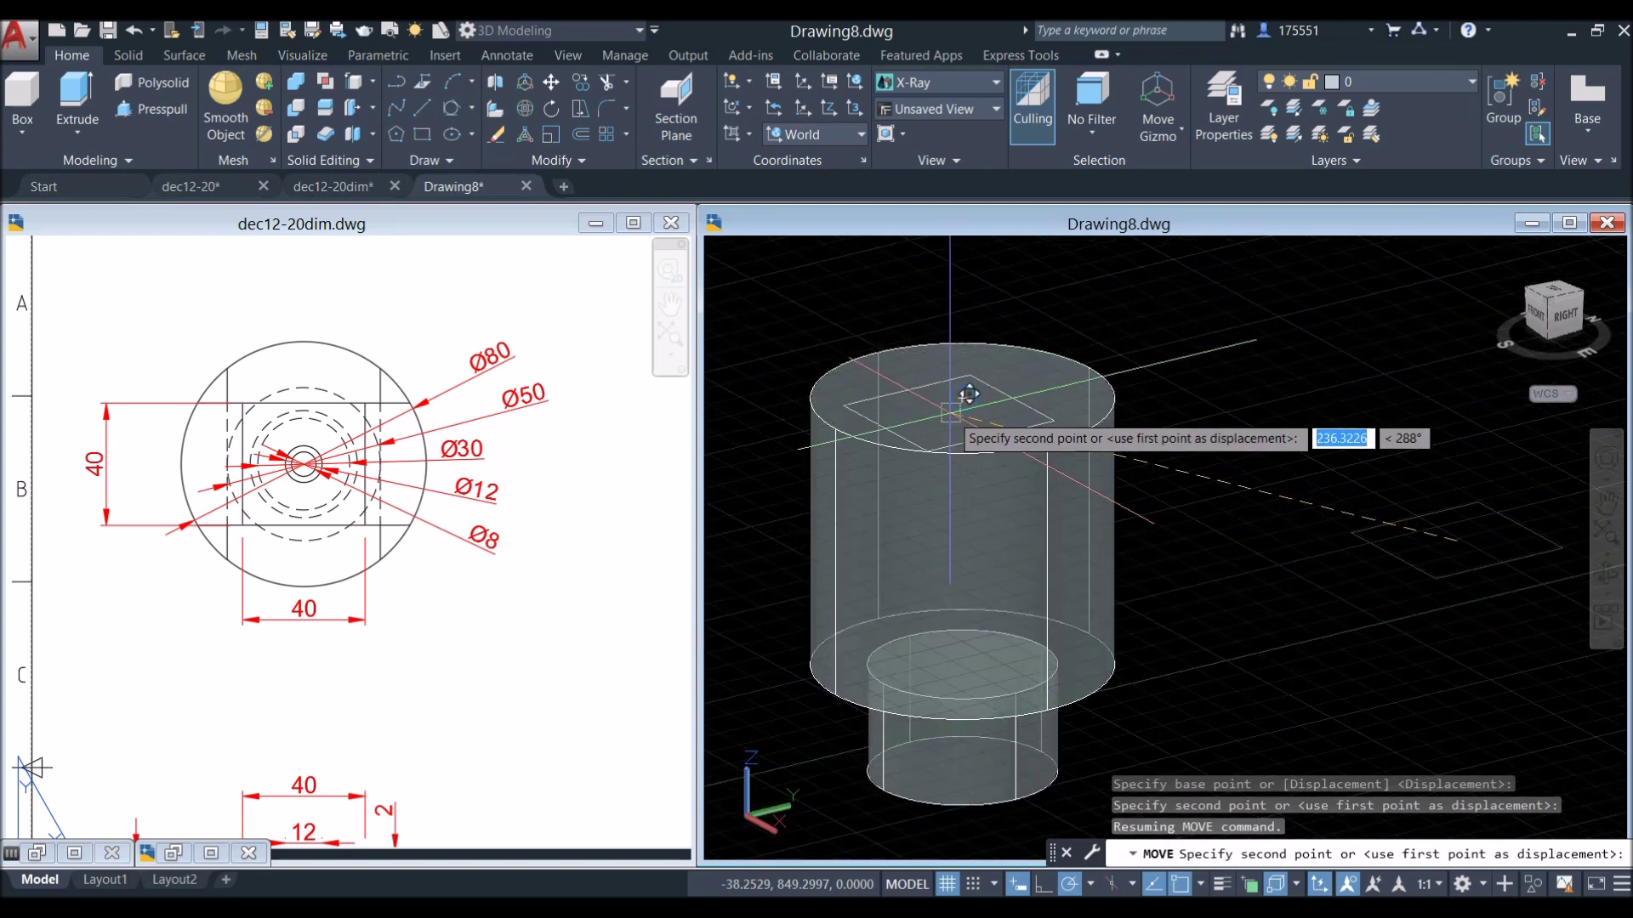
{"action": "left_click", "coordinate": [960, 411]}
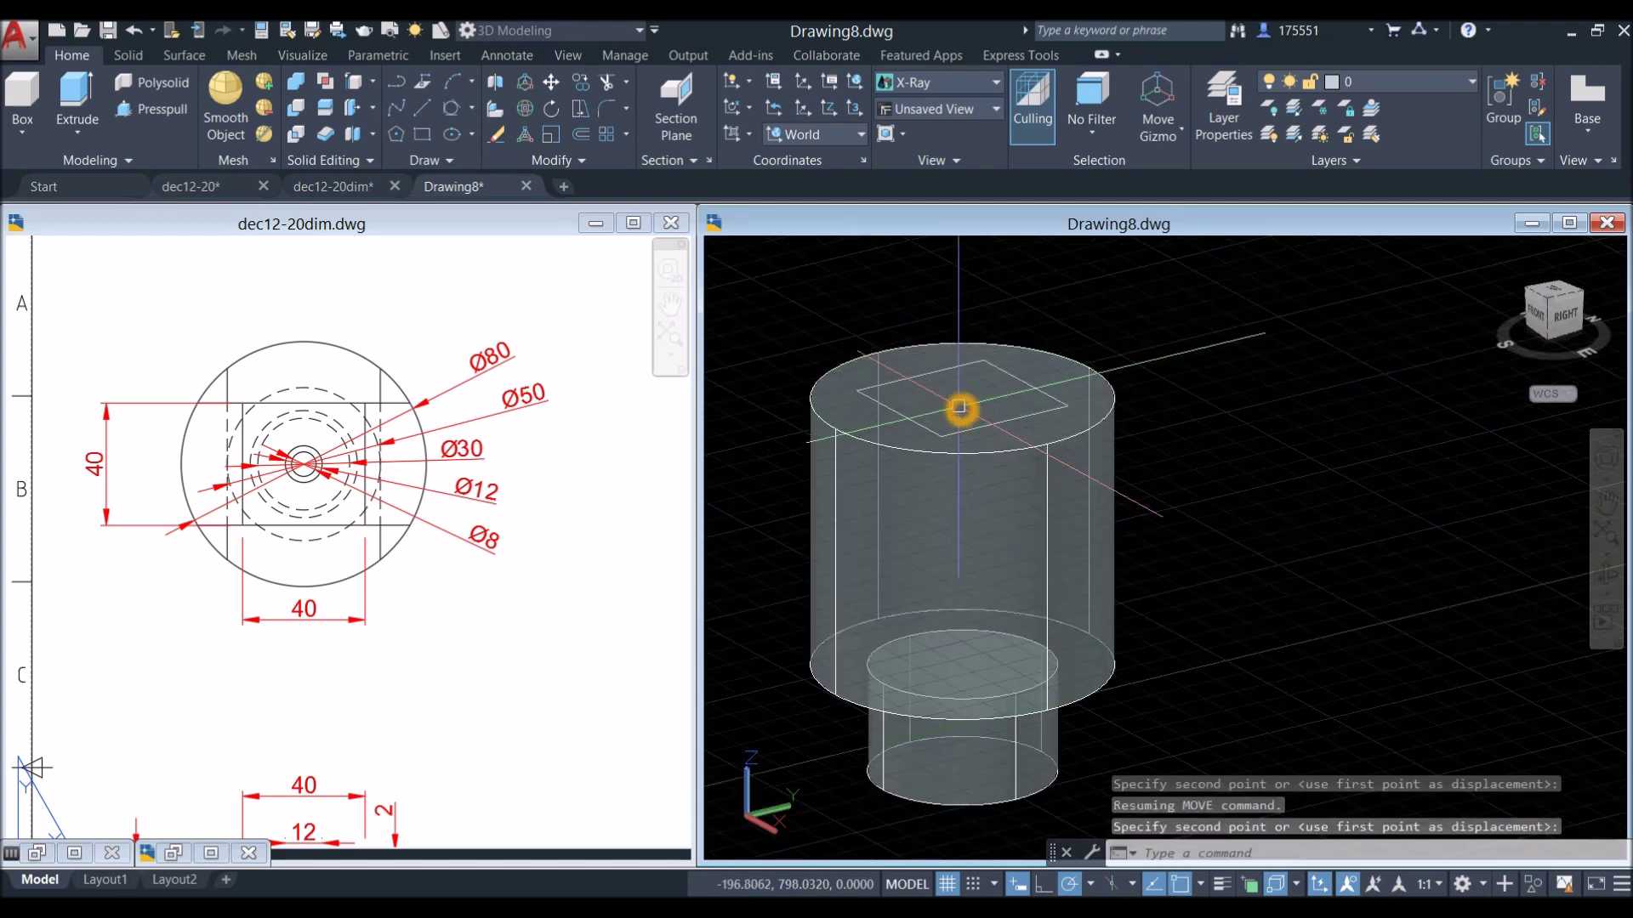
Set the Drawing8 model to the Top view to look straight down on the square and cylinders.
{"action": "middle_click_drag", "start_coordinate": [1118, 460], "coordinate": [1123, 460]}
{"action": "scroll", "coordinate": [1122, 460], "scroll_direction": "down", "scroll_amount": 5}
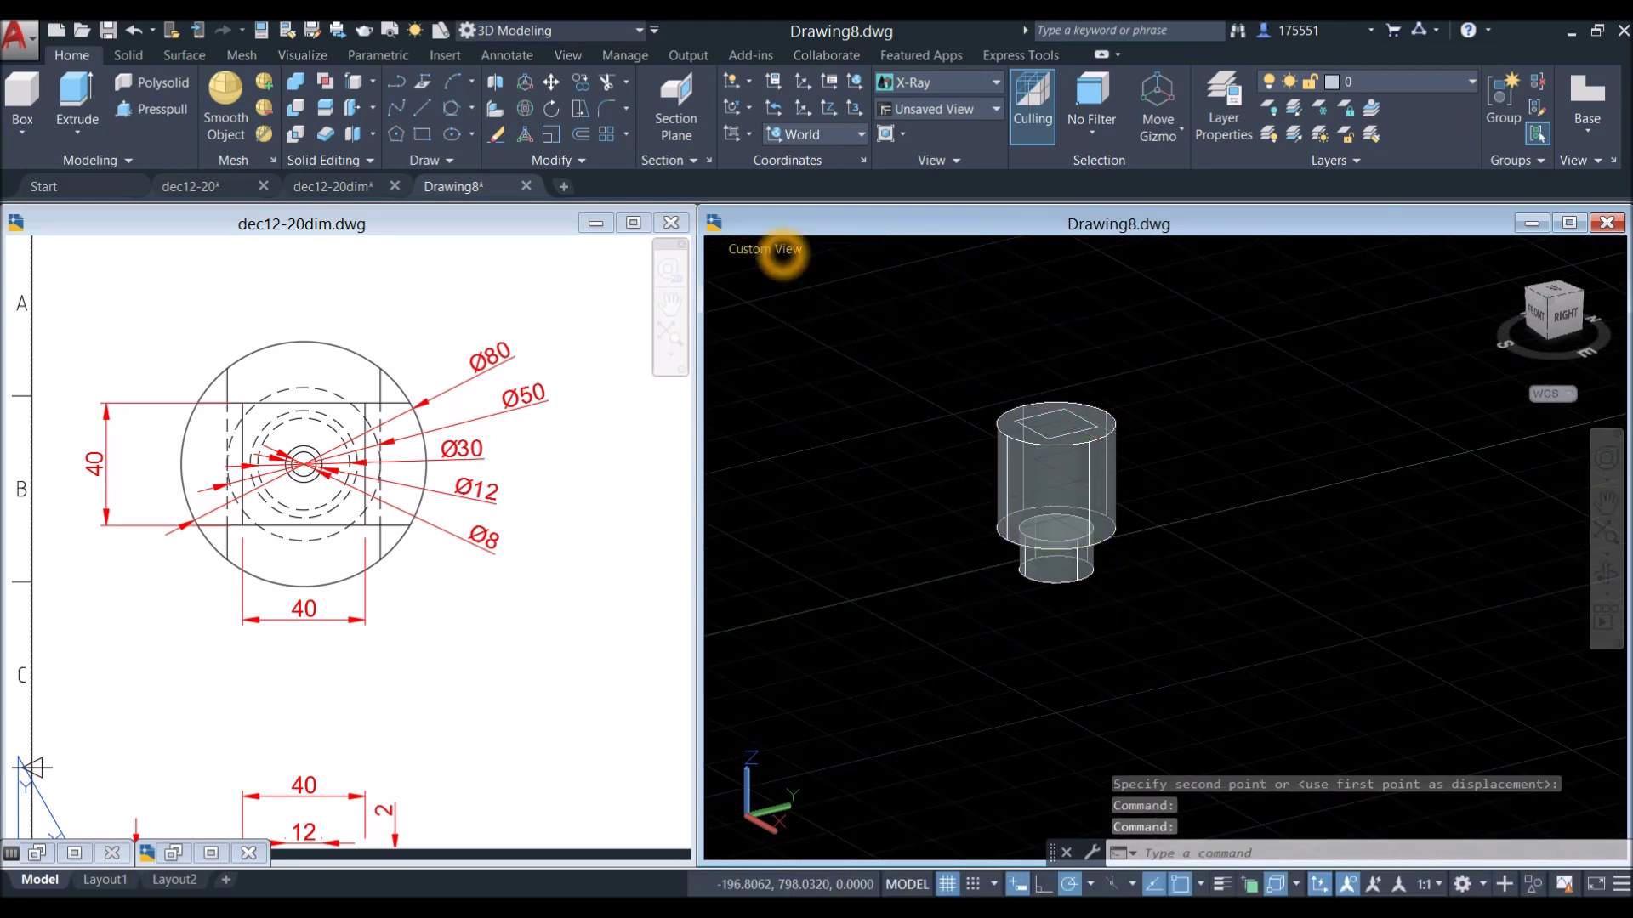
{"action": "left_click", "coordinate": [783, 251]}
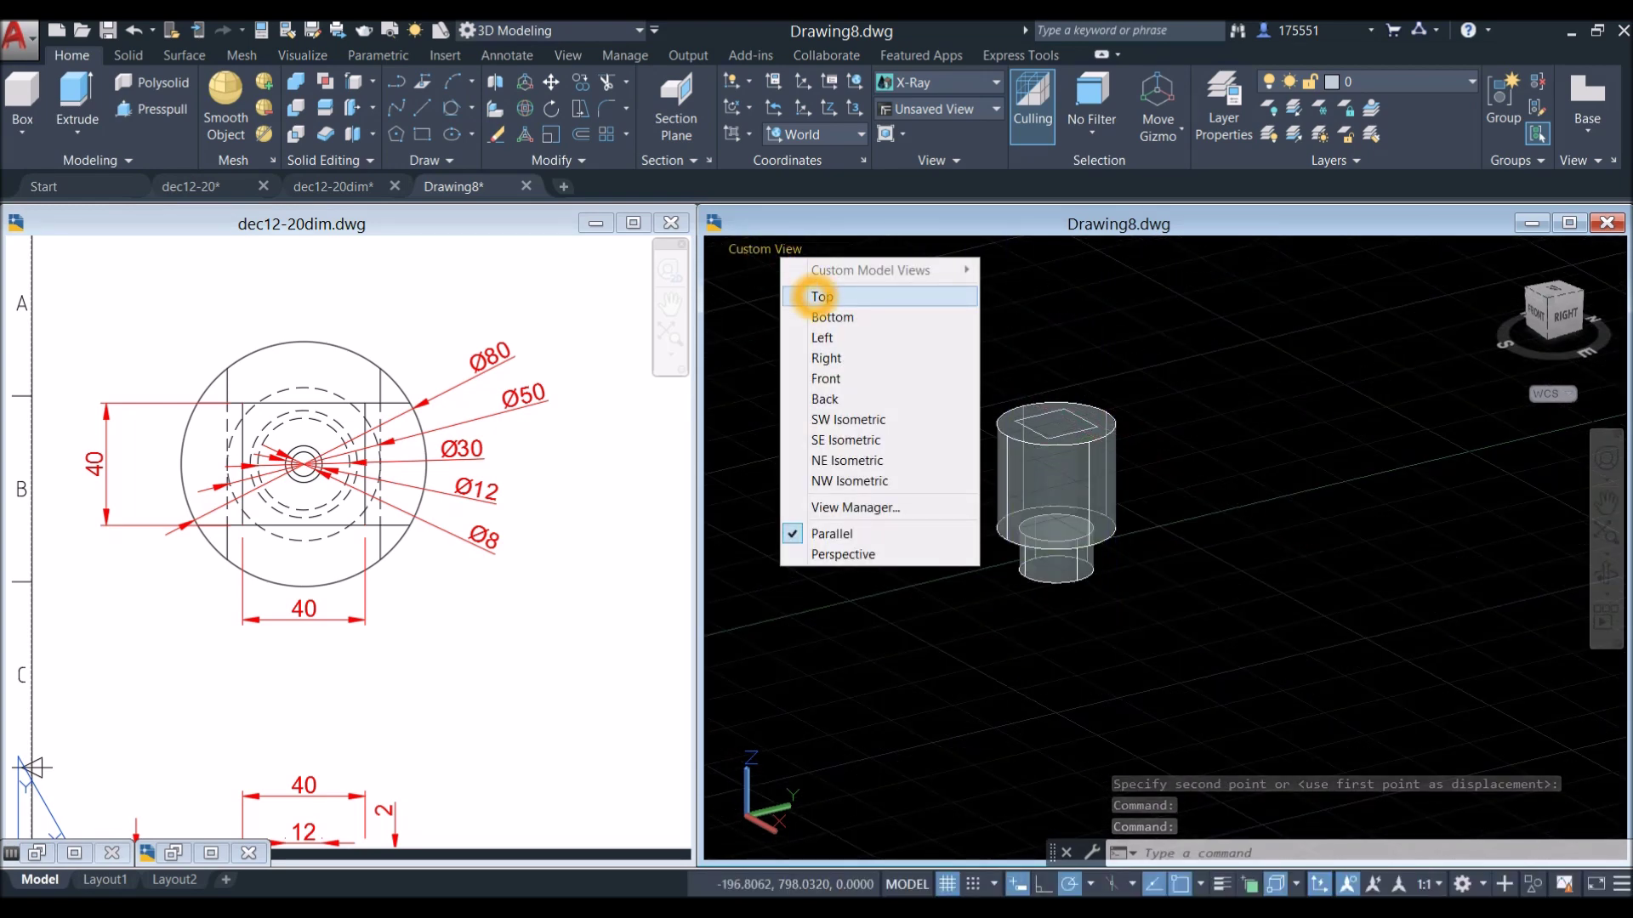
{"action": "left_click", "coordinate": [821, 296]}
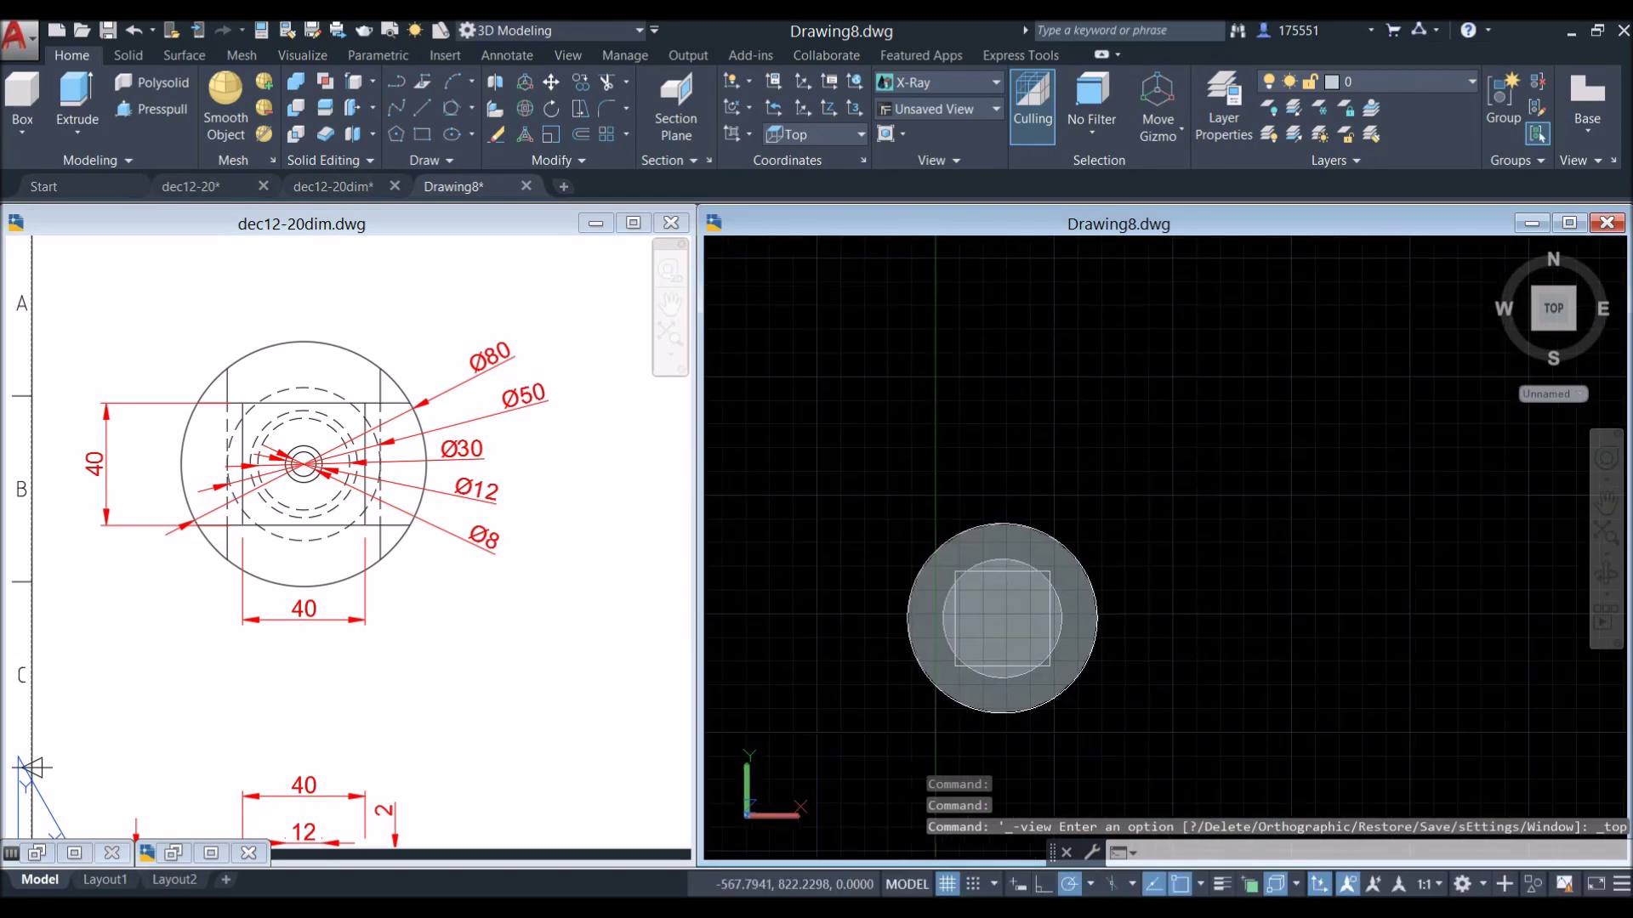
Examine the isometric, front and side views in dec12-20dim for the side cuts and their depth dimension below the top face.
{"action": "left_click", "coordinate": [488, 664]}
{"action": "scroll", "coordinate": [517, 617], "scroll_direction": "down", "scroll_amount": 4}
{"action": "middle_click_drag", "start_coordinate": [518, 615], "coordinate": [349, 557]}
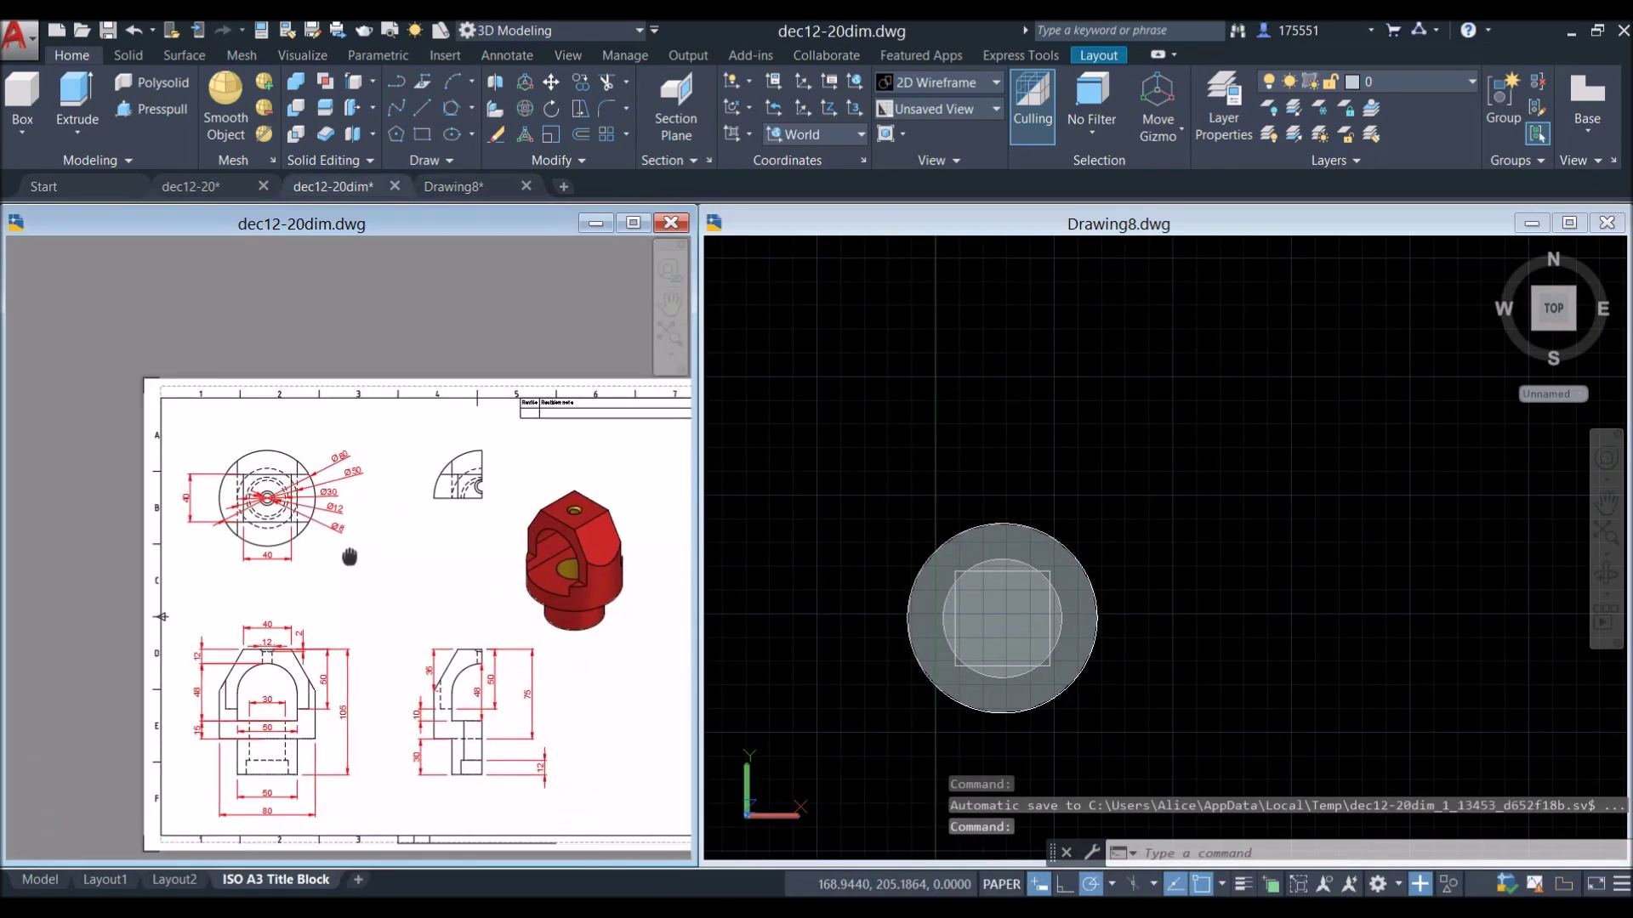
{"action": "scroll", "coordinate": [568, 506], "scroll_direction": "up", "scroll_amount": 4}
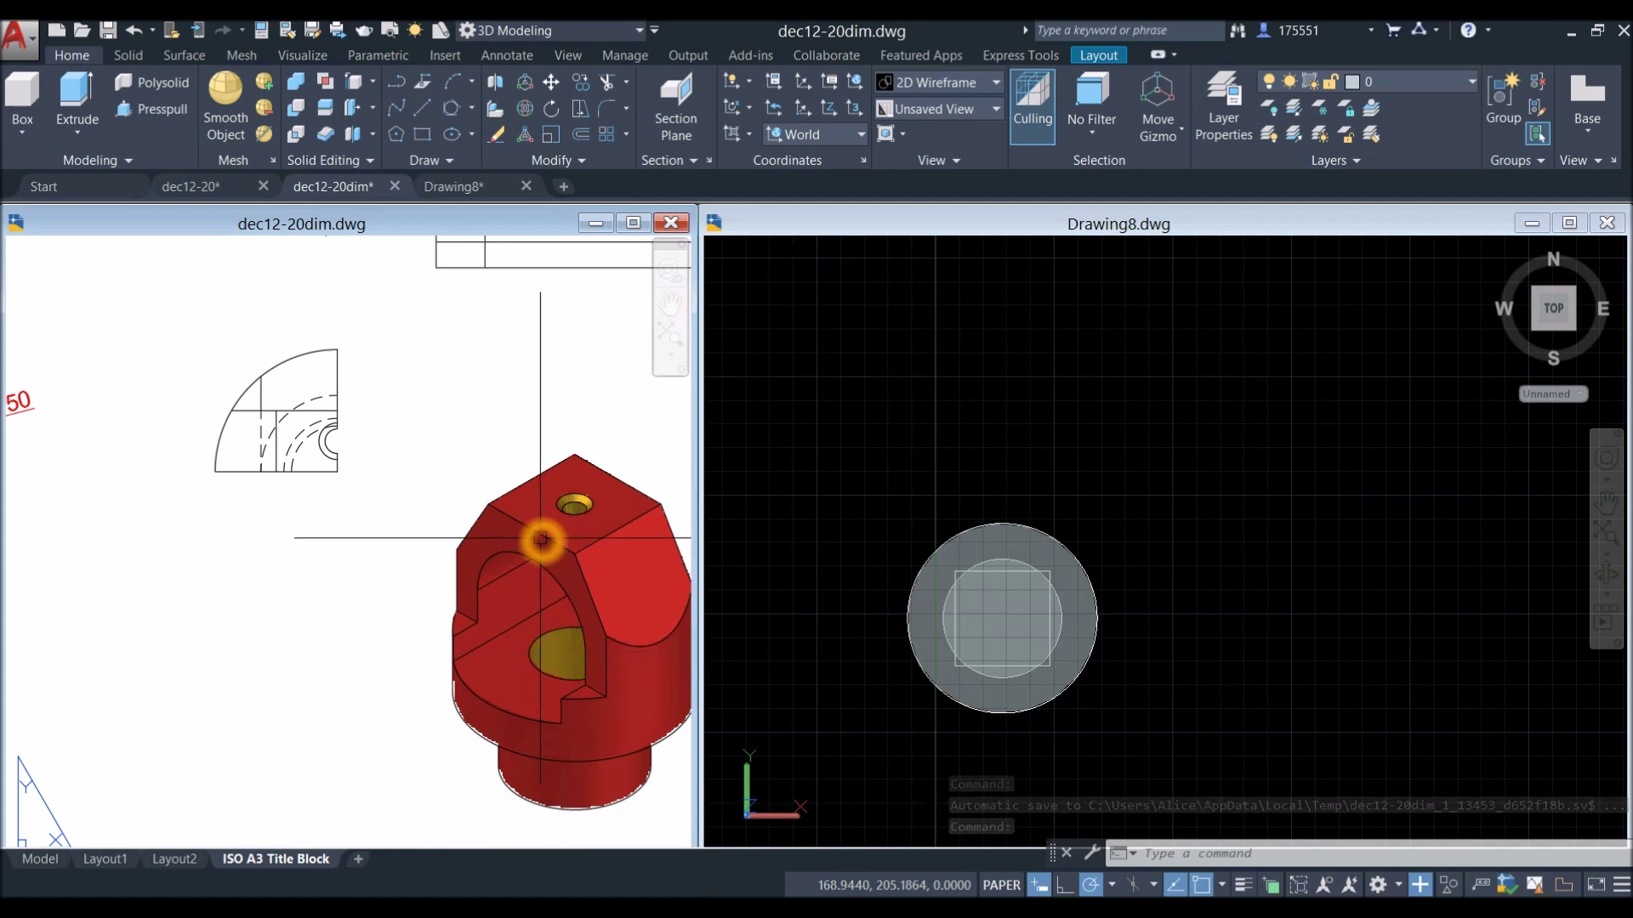
{"action": "left_click", "coordinate": [366, 640]}
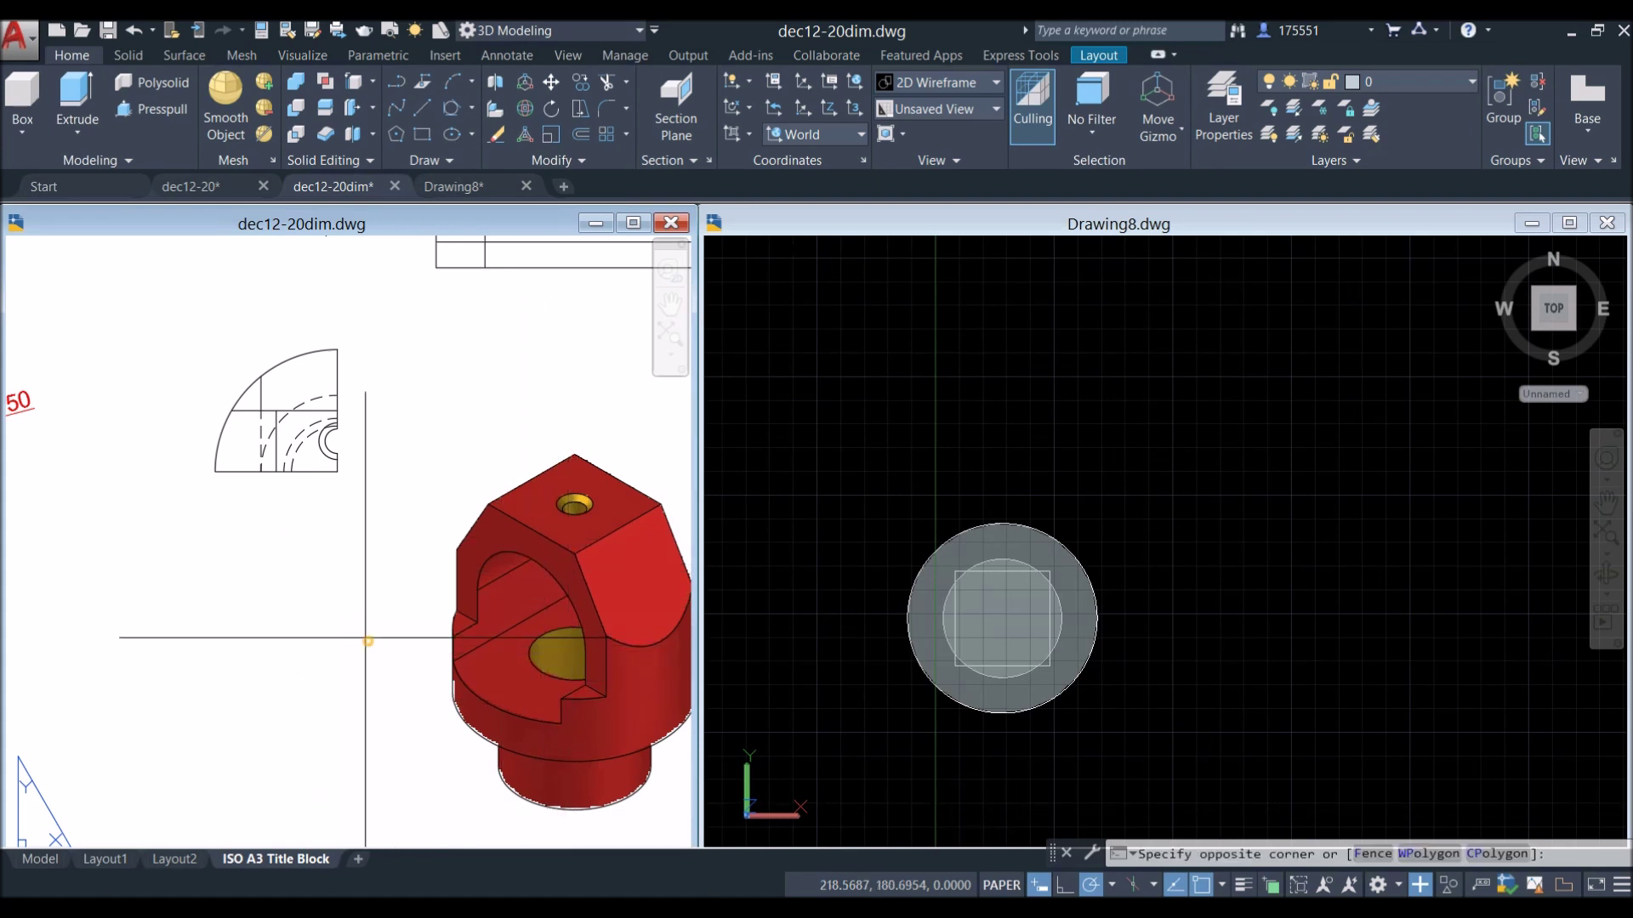
{"action": "left_click", "coordinate": [383, 624]}
{"action": "scroll", "coordinate": [383, 622], "scroll_direction": "down", "scroll_amount": 6}
{"action": "middle_click_drag", "start_coordinate": [383, 620], "coordinate": [515, 450]}
{"action": "scroll", "coordinate": [515, 450], "scroll_direction": "up", "scroll_amount": 6}
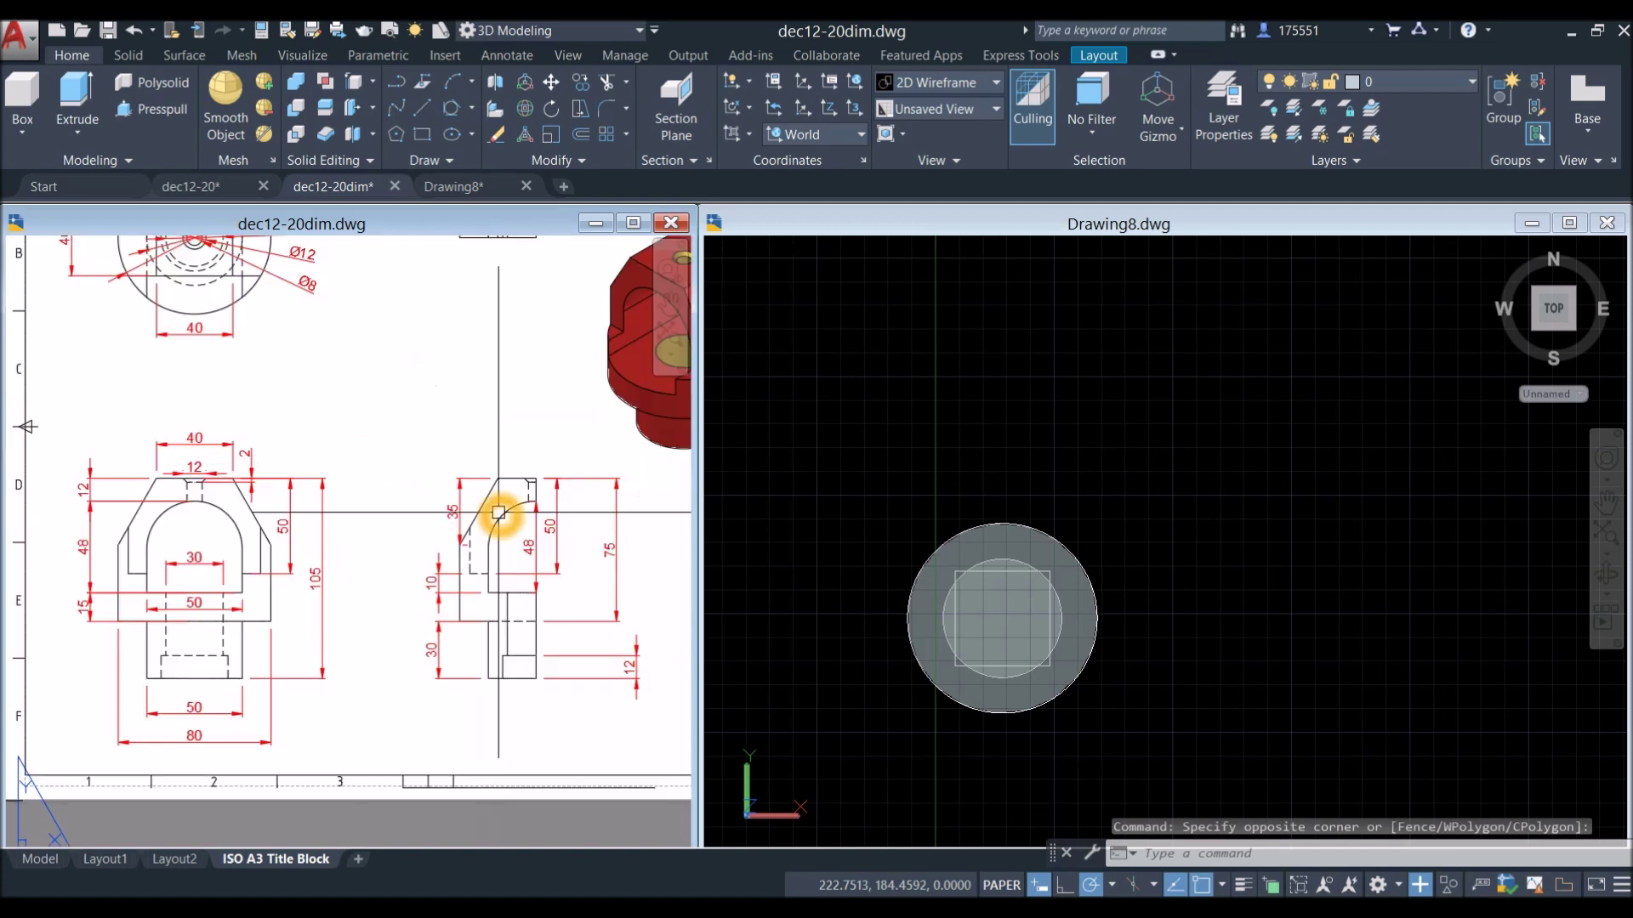
{"action": "left_click", "coordinate": [592, 550]}
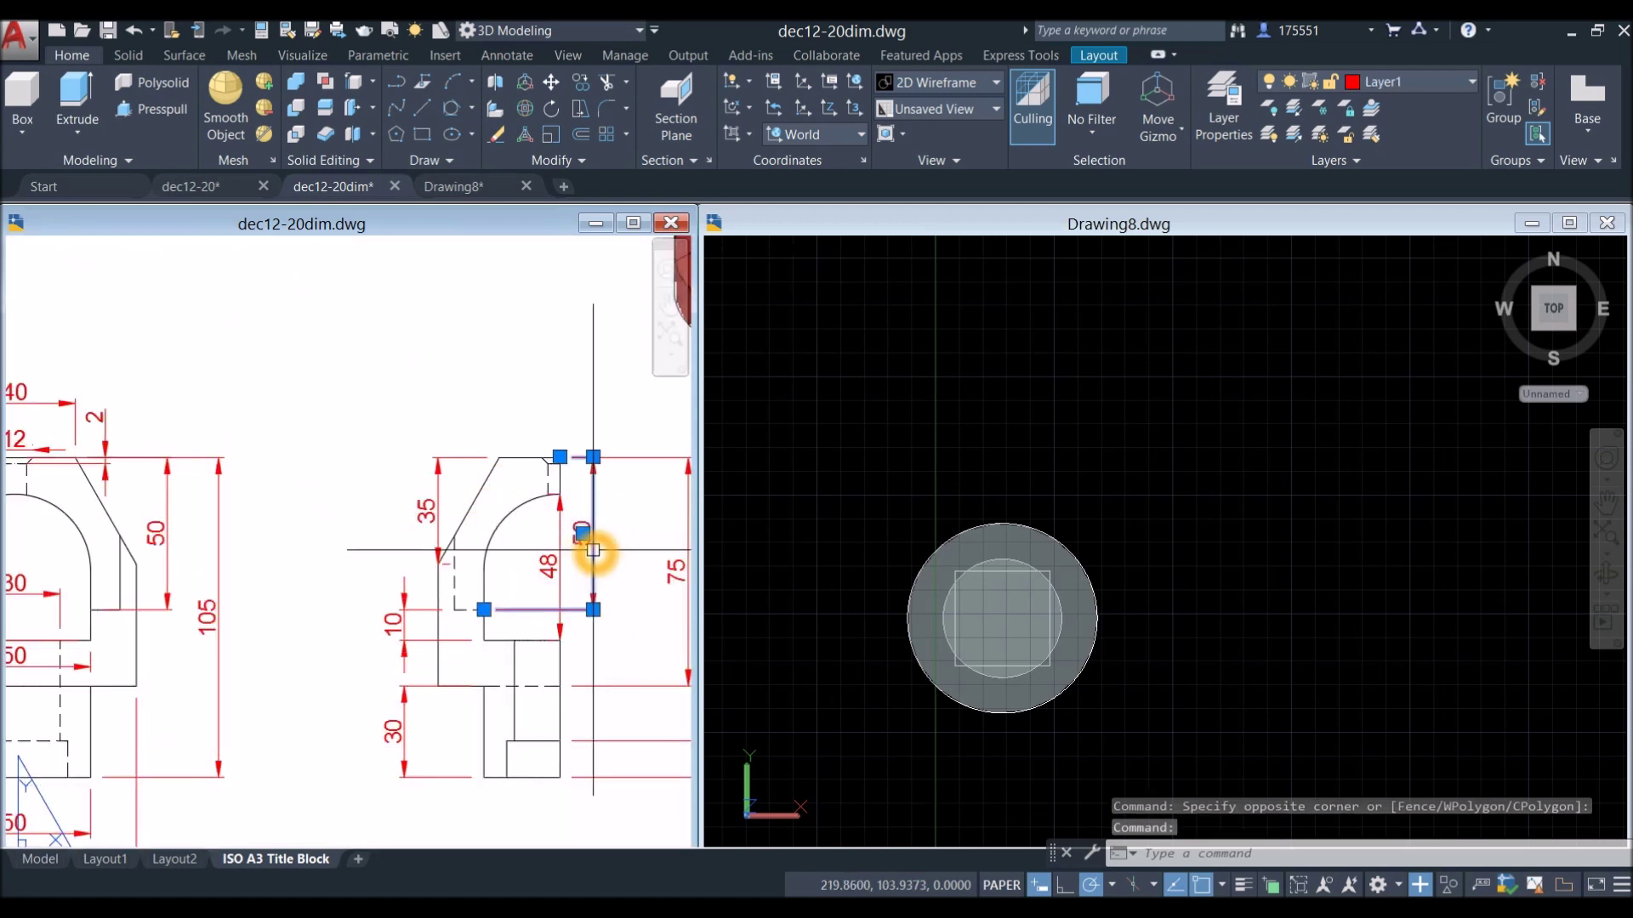
{"action": "key", "text": "Escape"}
Draw a rectangle in Drawing8 on the outer side of the square's back edge, extending past the wide cylinder at the back and both ends.
{"action": "left_click", "coordinate": [1014, 429]}
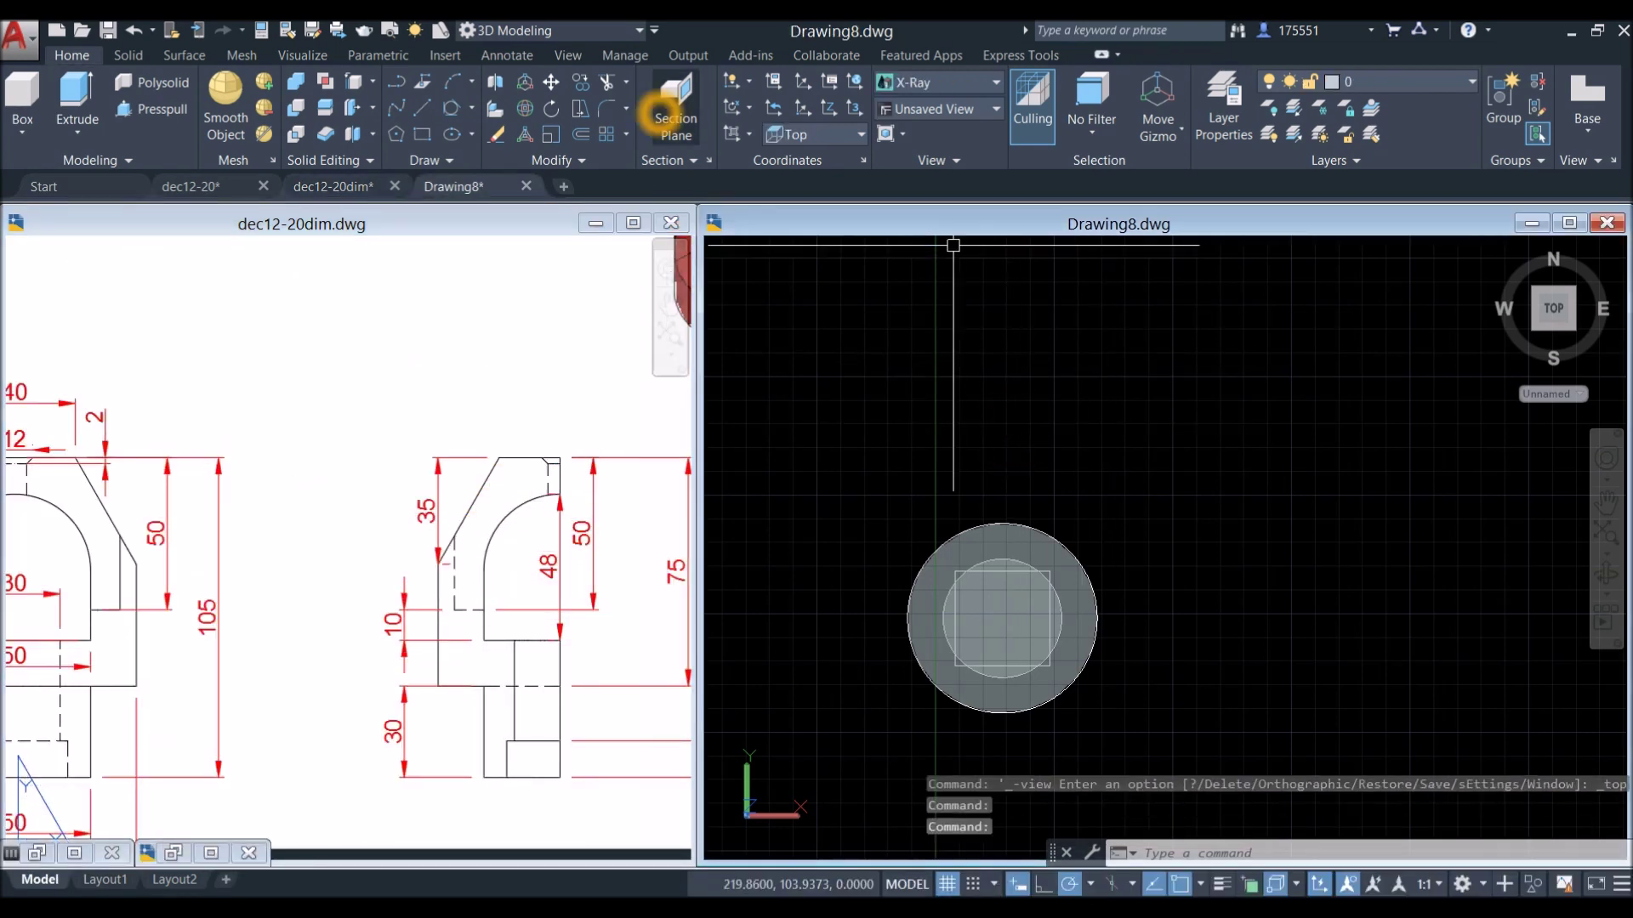
{"action": "left_click", "coordinate": [425, 138]}
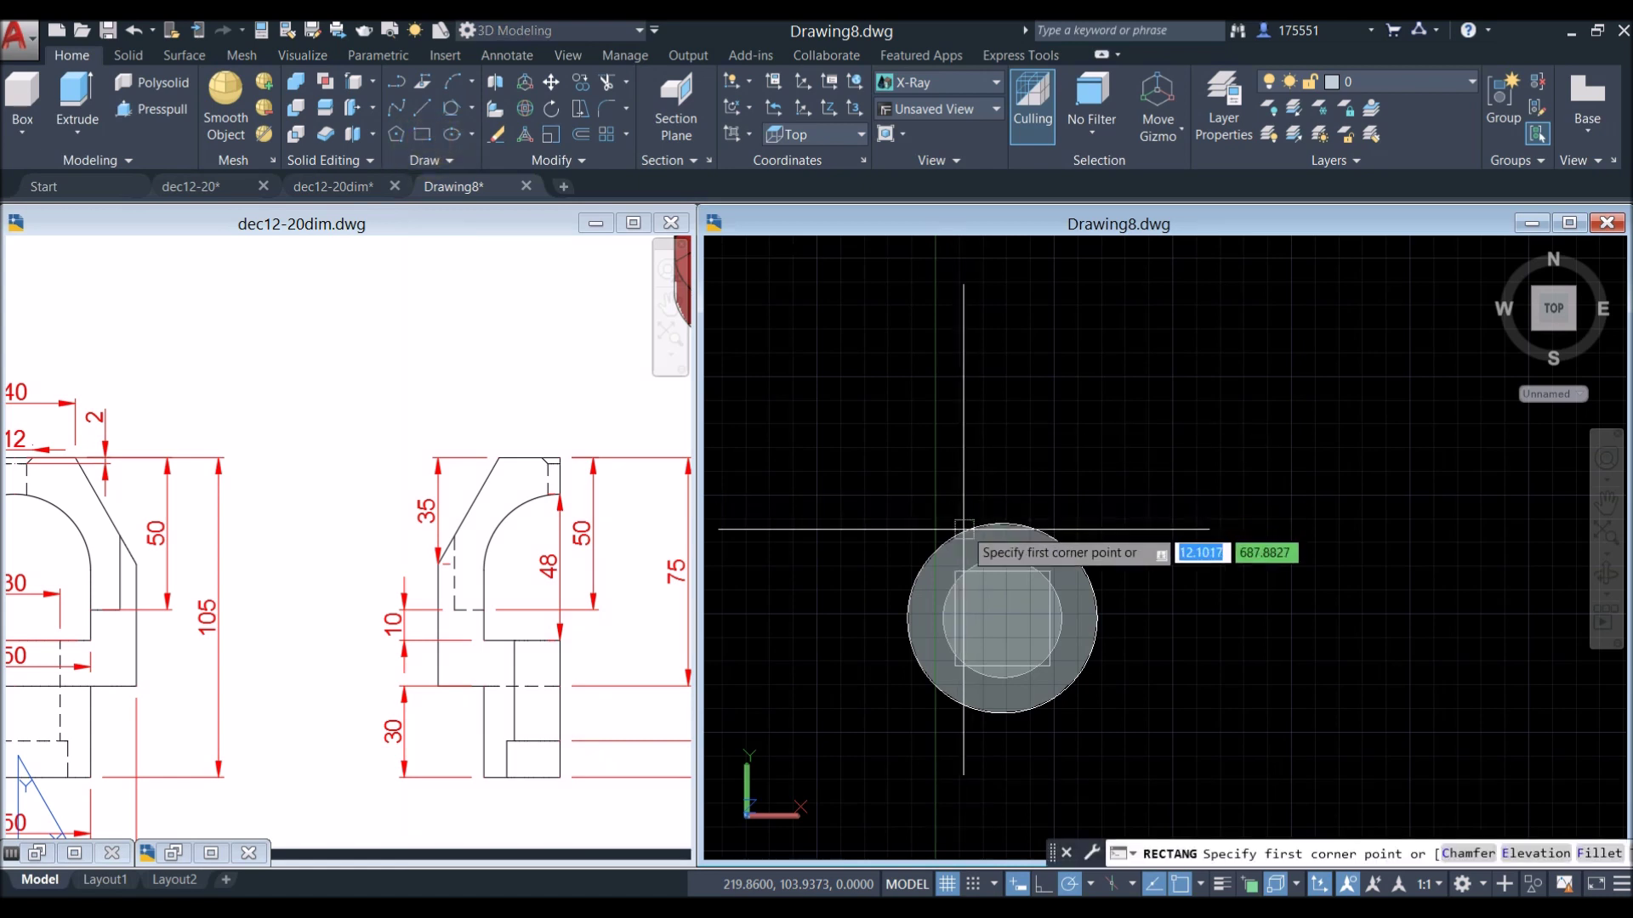
{"action": "scroll", "coordinate": [942, 597], "scroll_direction": "up", "scroll_amount": 3}
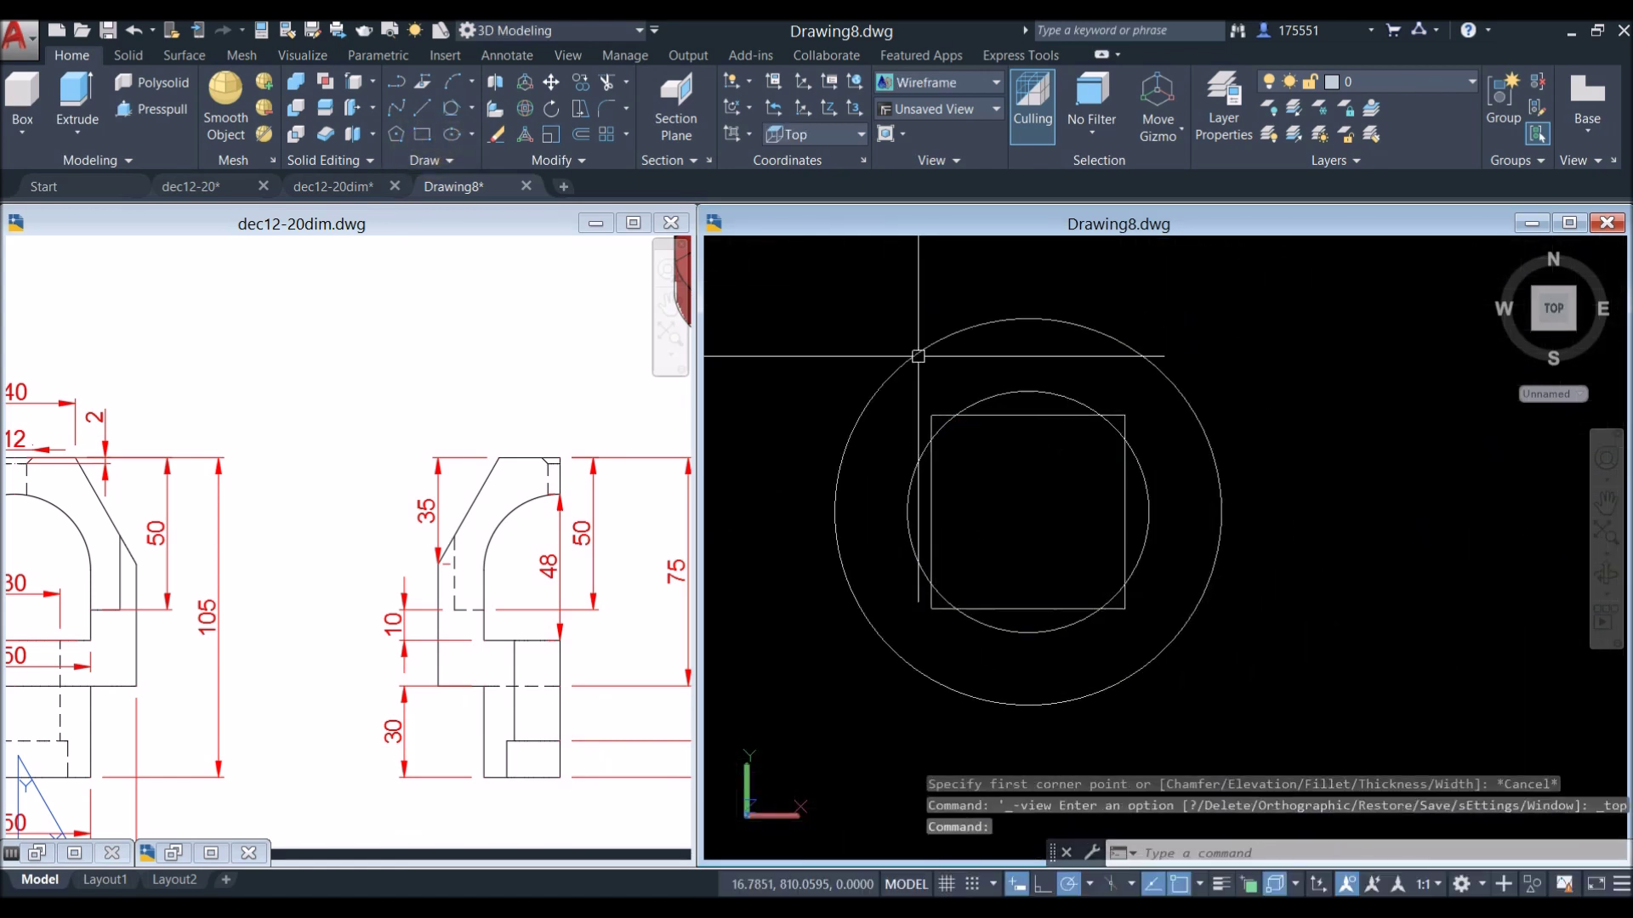
{"action": "left_click", "coordinate": [421, 133]}
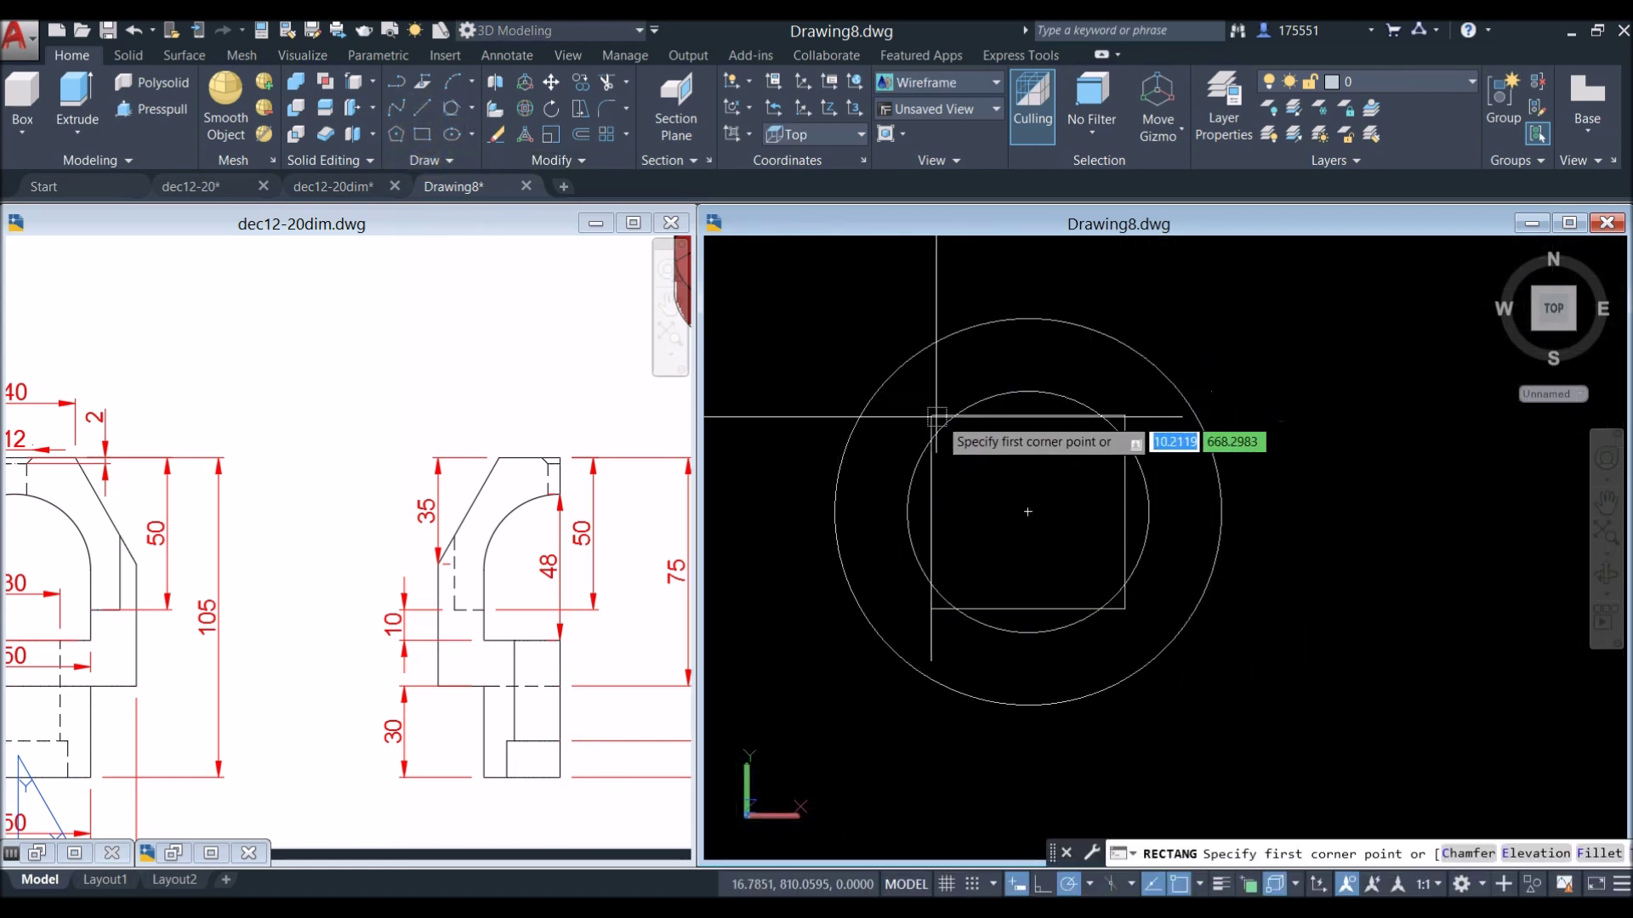
{"action": "left_click", "coordinate": [781, 415]}
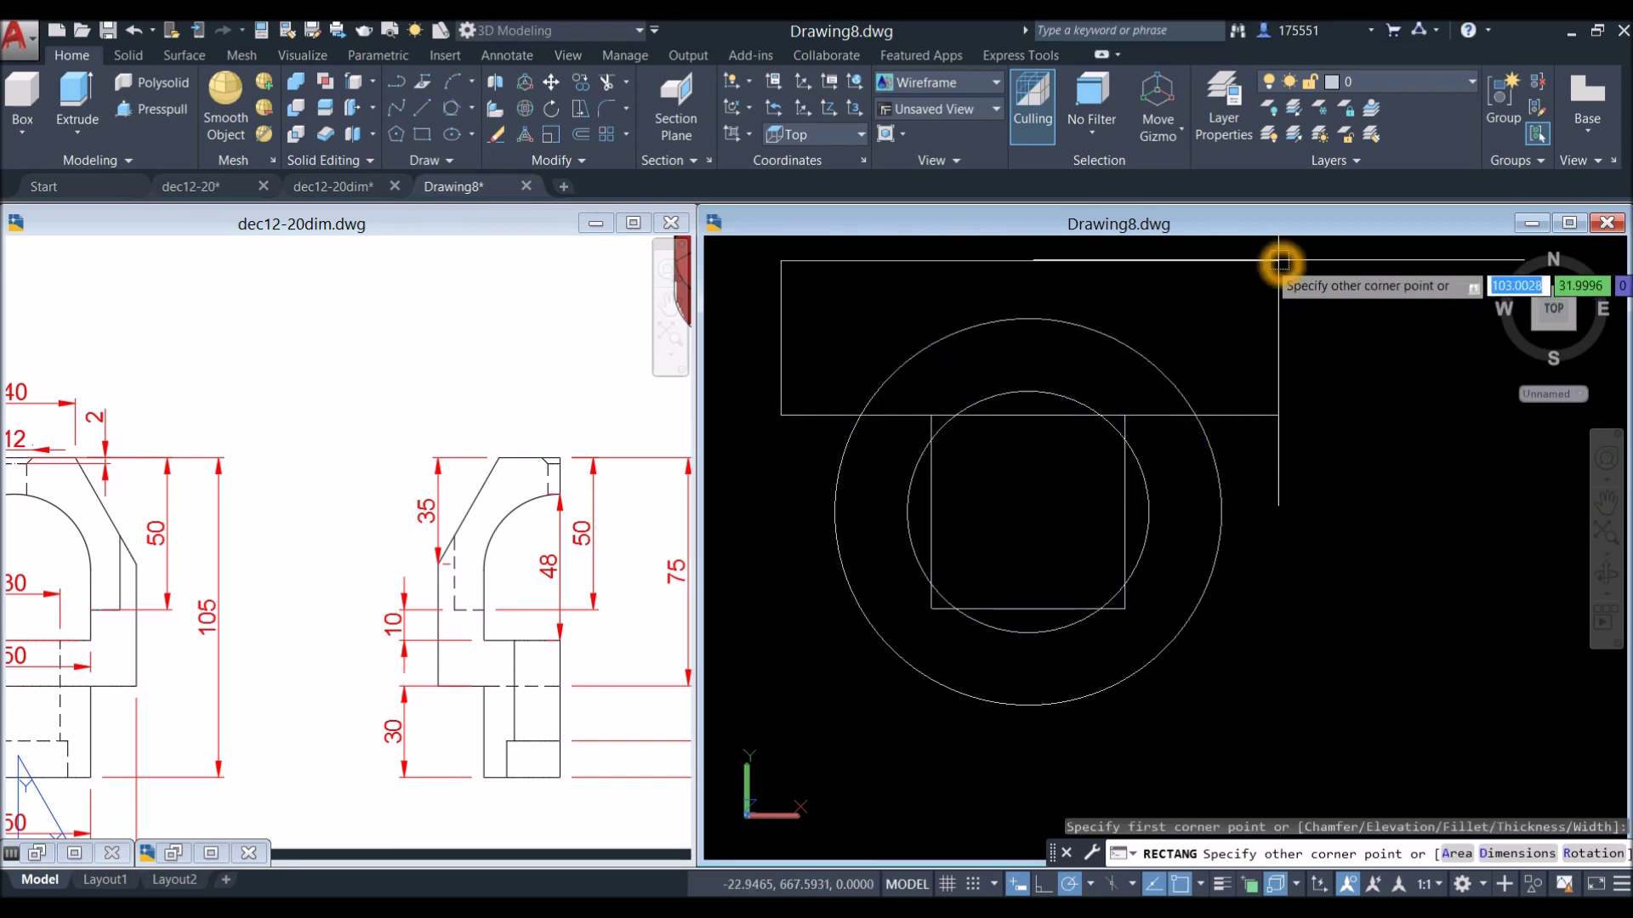
{"action": "scroll", "coordinate": [1203, 335], "scroll_direction": "down", "scroll_amount": 3}
{"action": "middle_click_drag", "start_coordinate": [1203, 335], "coordinate": [1138, 352]}
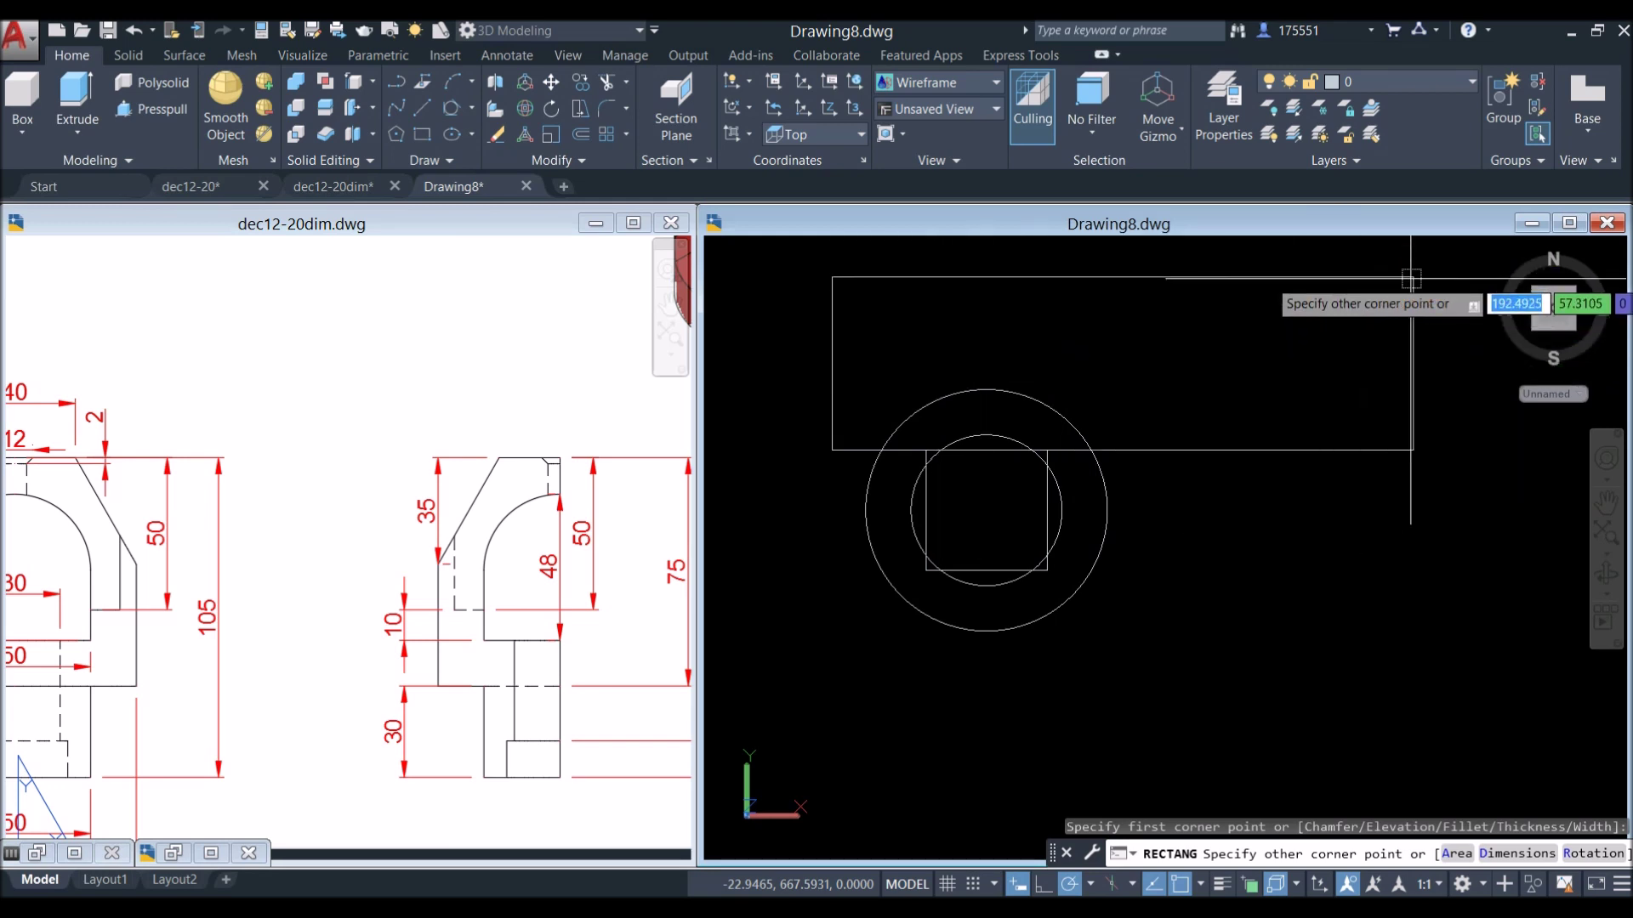
{"action": "left_click", "coordinate": [987, 407]}
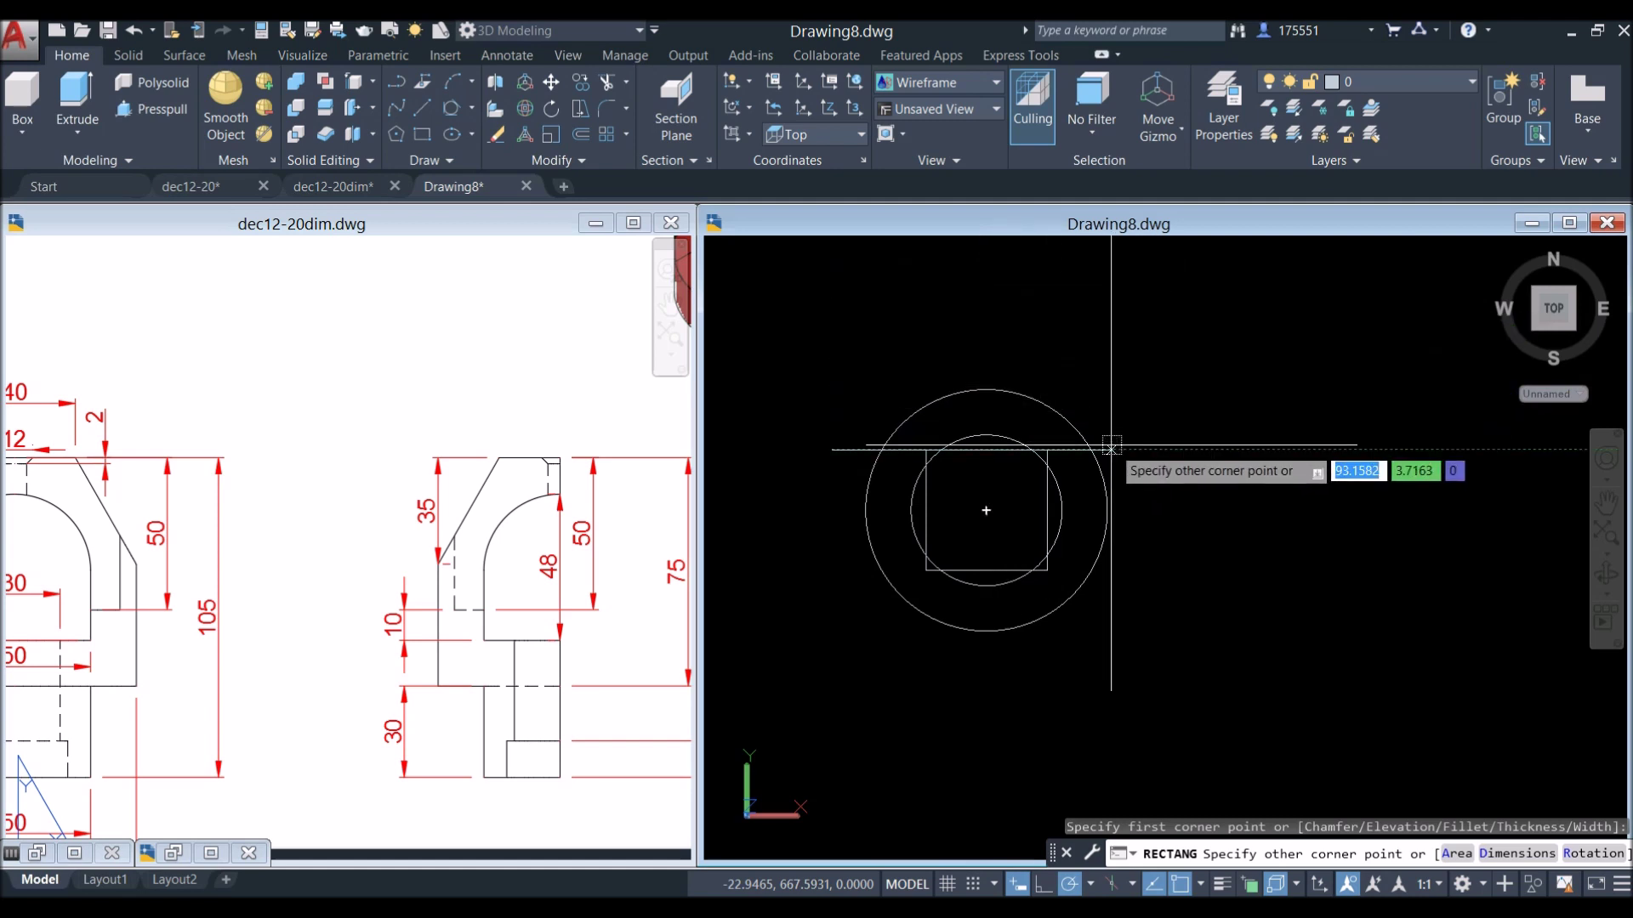
{"action": "left_click", "coordinate": [1153, 294]}
{"action": "middle_click_drag", "start_coordinate": [1221, 506], "coordinate": [1318, 328], "text": "shift"}
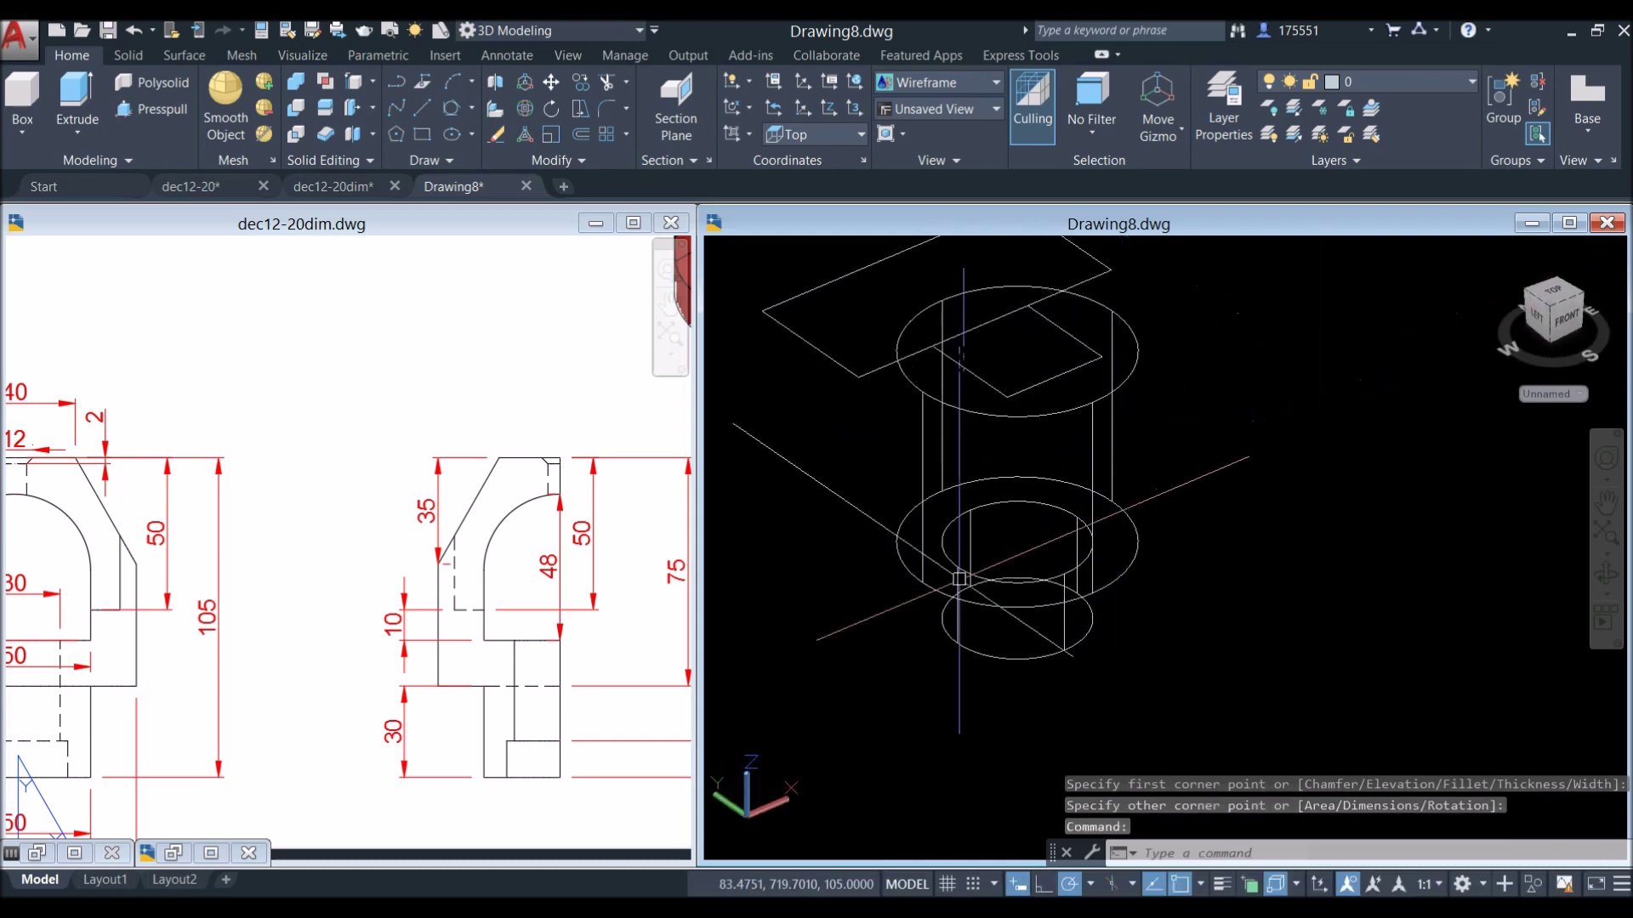
Check the side cut's depth in dec12-20dim and extrude the new rectangle in Drawing8 downward by 50.
{"action": "left_click", "coordinate": [576, 645]}
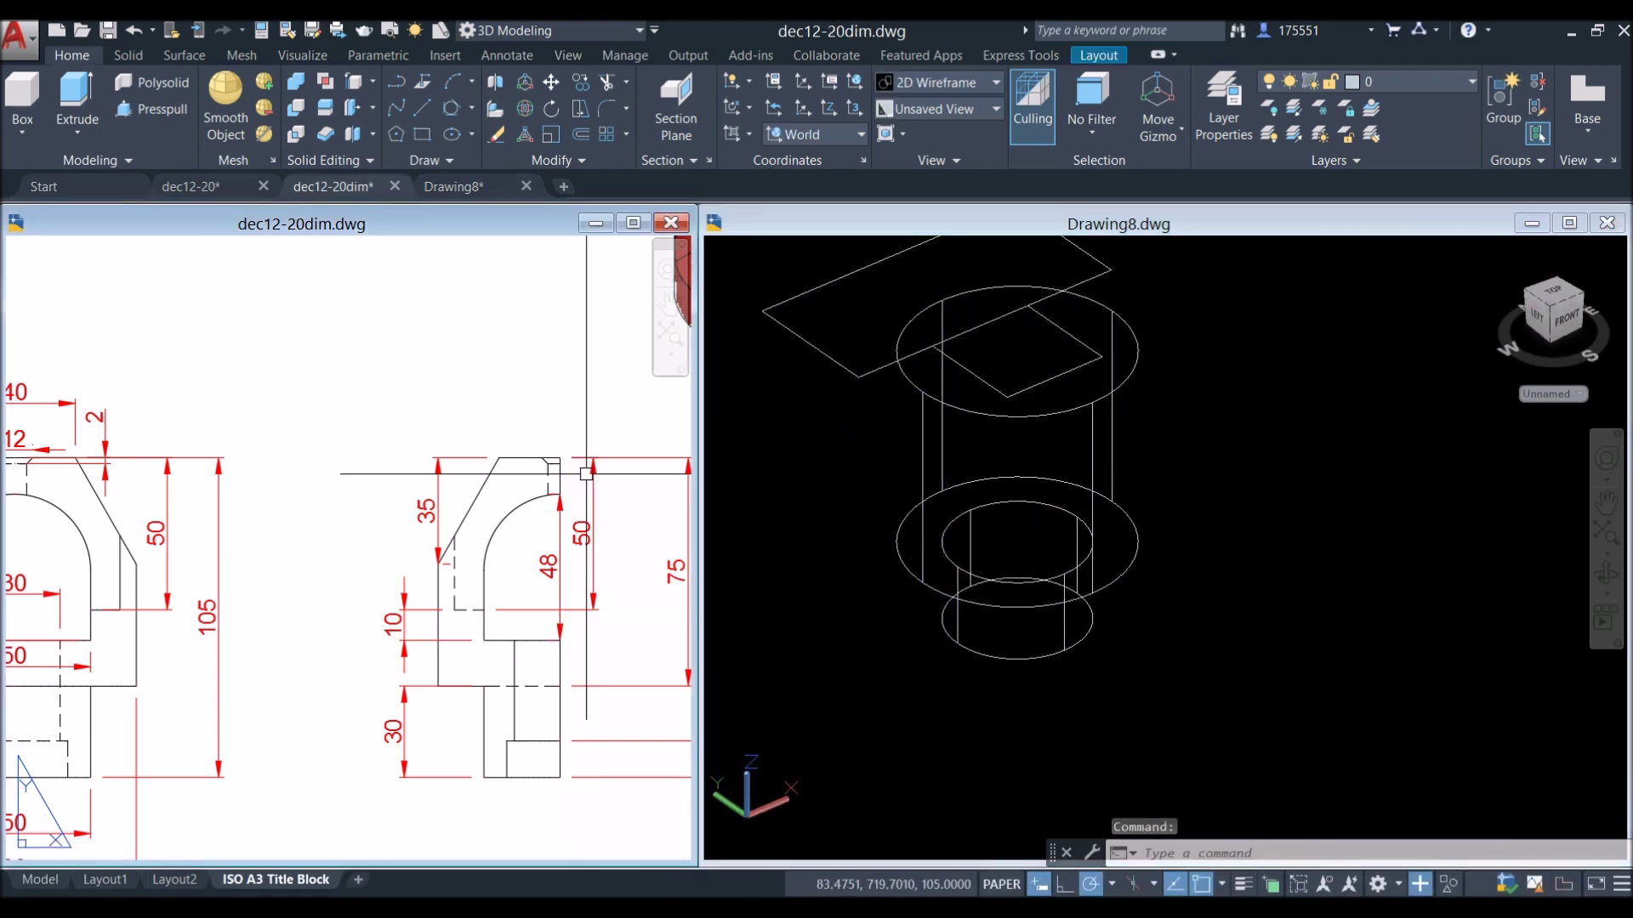
{"action": "scroll", "coordinate": [587, 469], "scroll_direction": "down", "scroll_amount": 7}
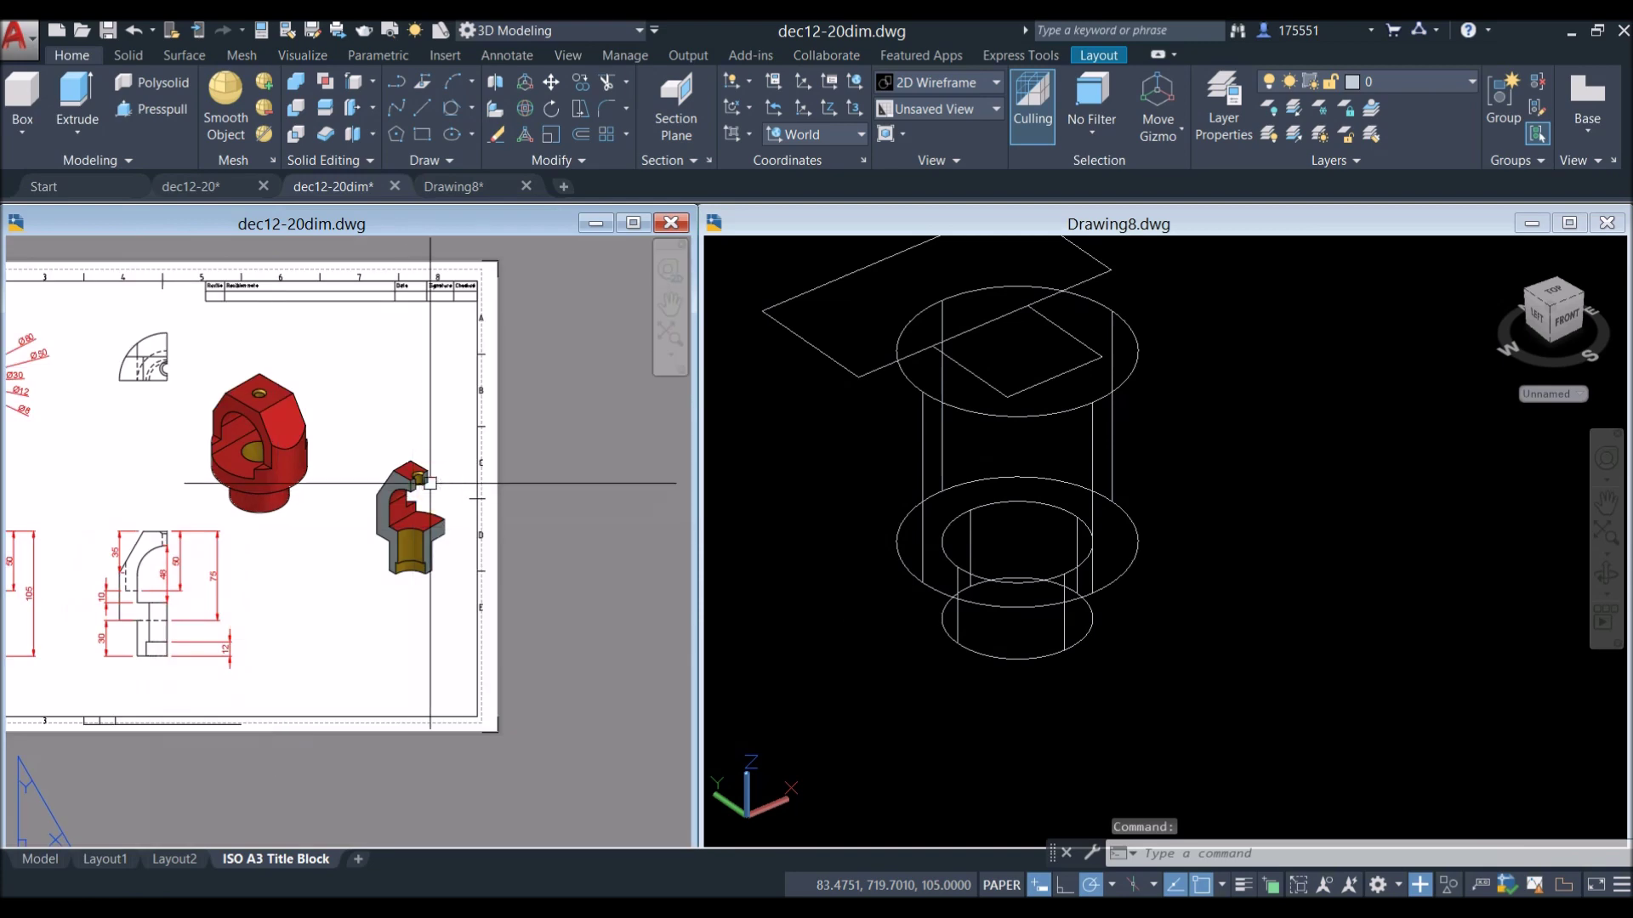
{"action": "scroll", "coordinate": [204, 443], "scroll_direction": "up", "scroll_amount": 4}
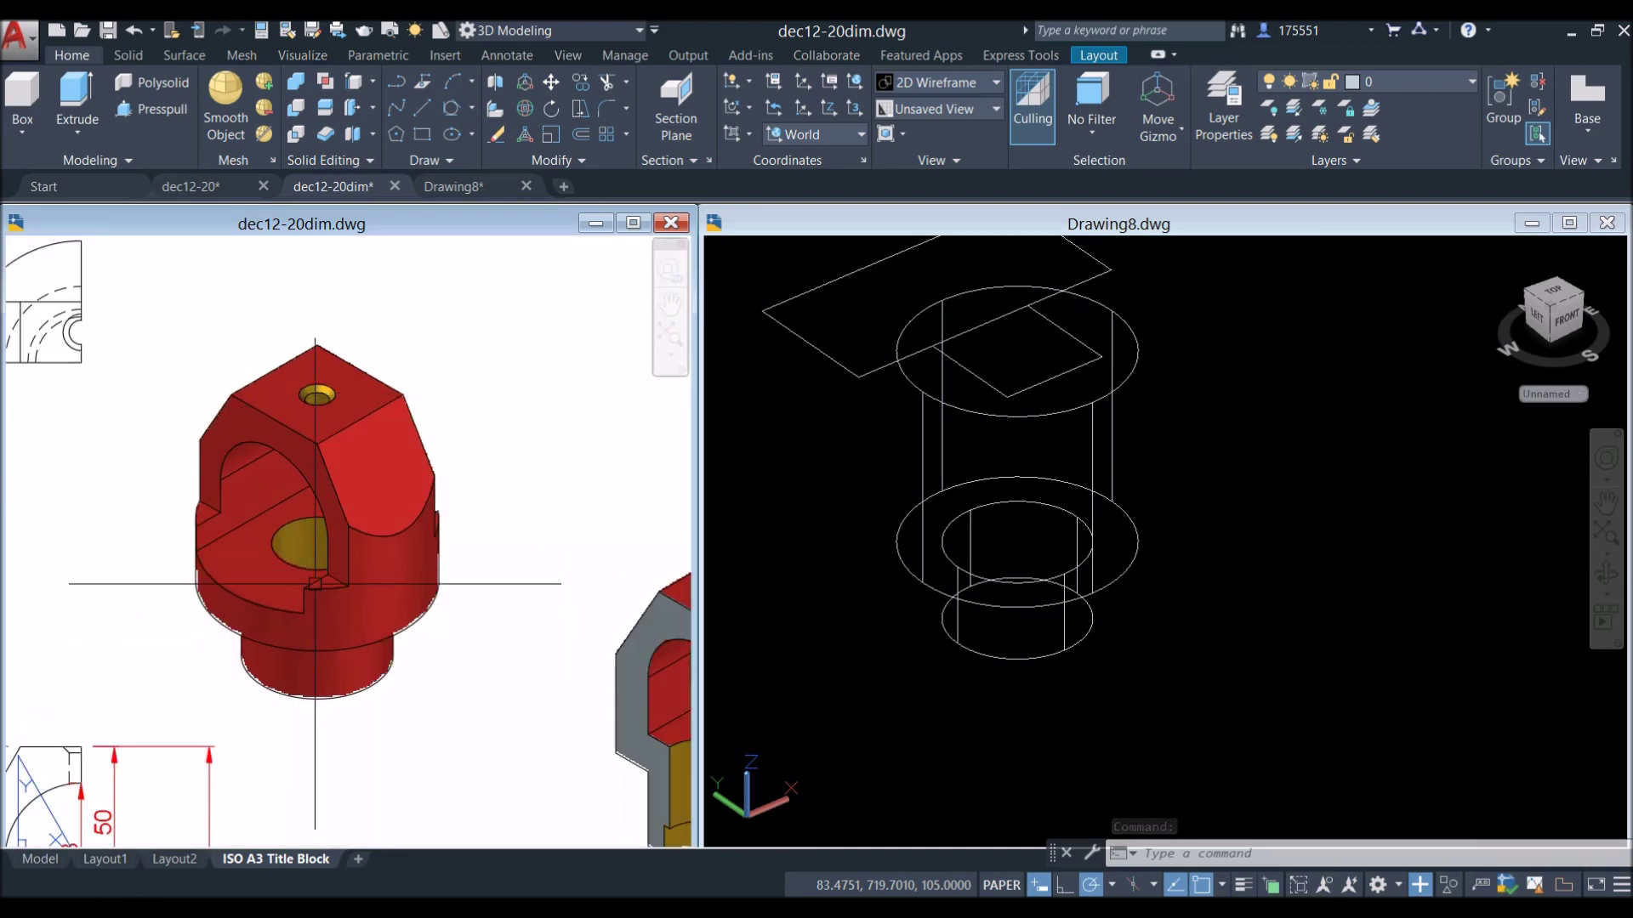
{"action": "scroll", "coordinate": [329, 579], "scroll_direction": "down", "scroll_amount": 2}
{"action": "middle_click_drag", "start_coordinate": [336, 570], "coordinate": [531, 396]}
{"action": "left_click", "coordinate": [880, 372]}
{"action": "left_click", "coordinate": [882, 370]}
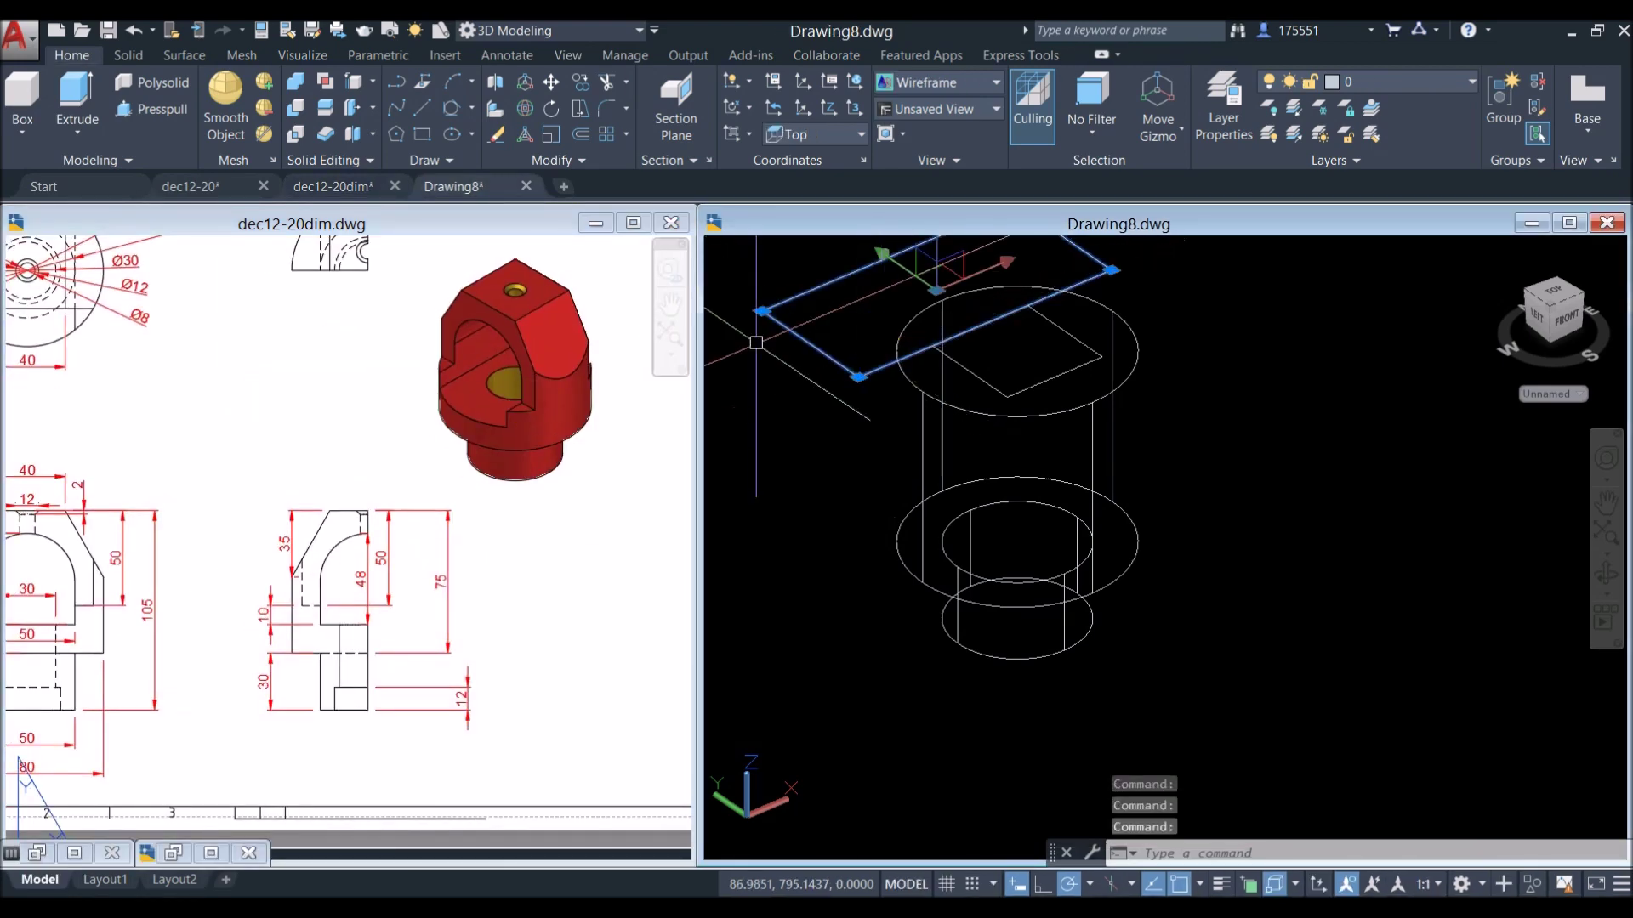
{"action": "left_click", "coordinate": [76, 102]}
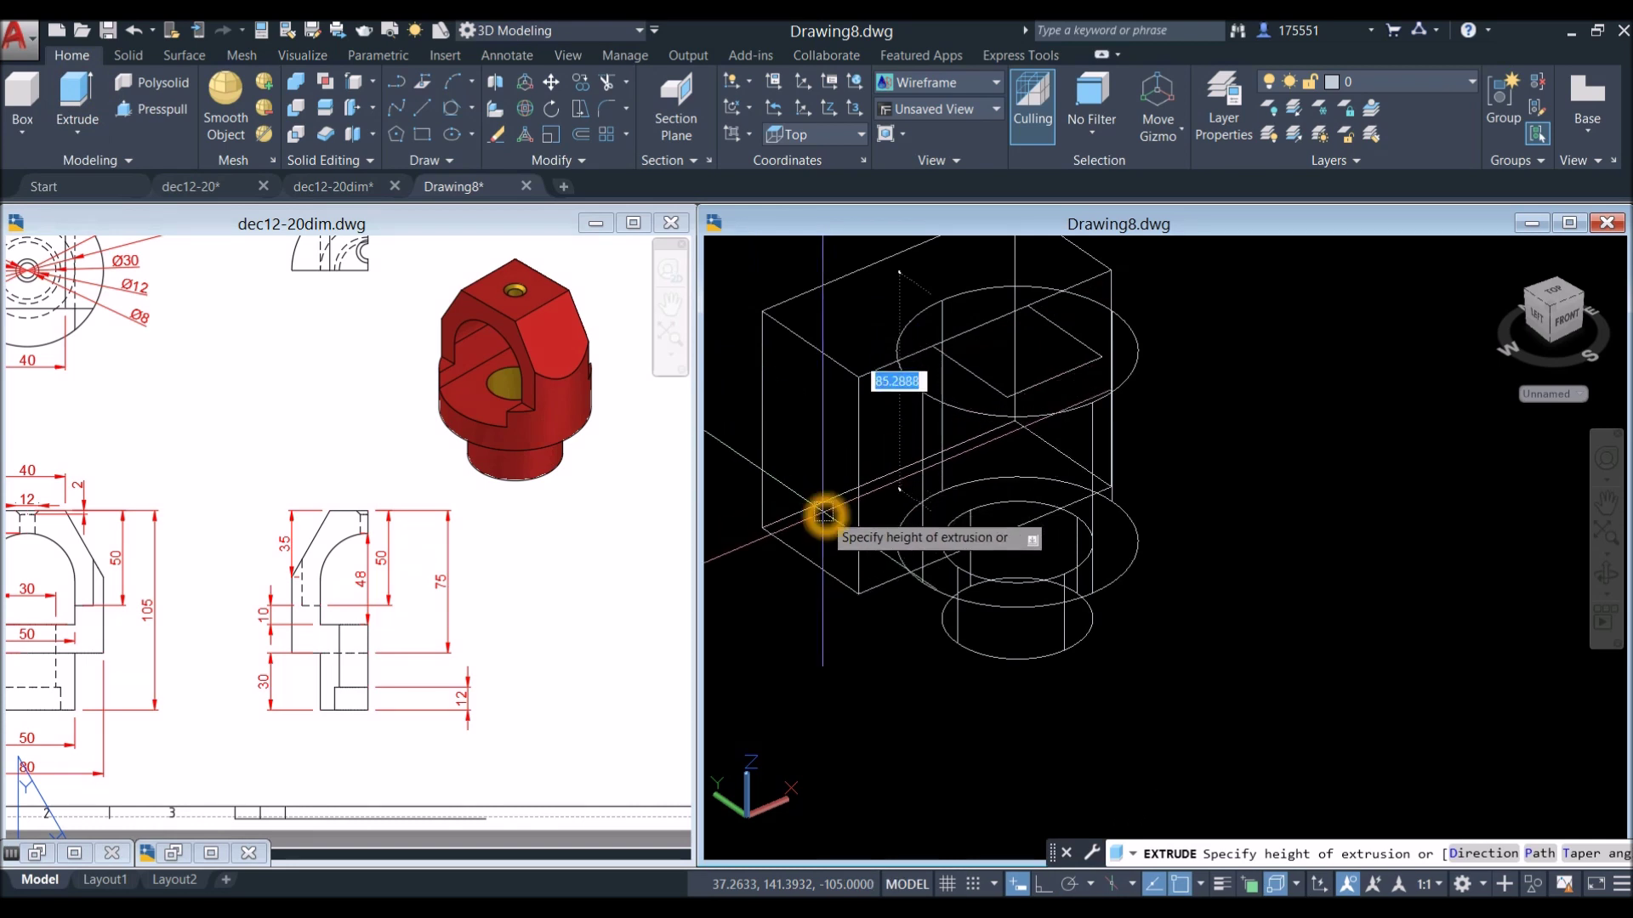
{"action": "key", "text": "Return"}
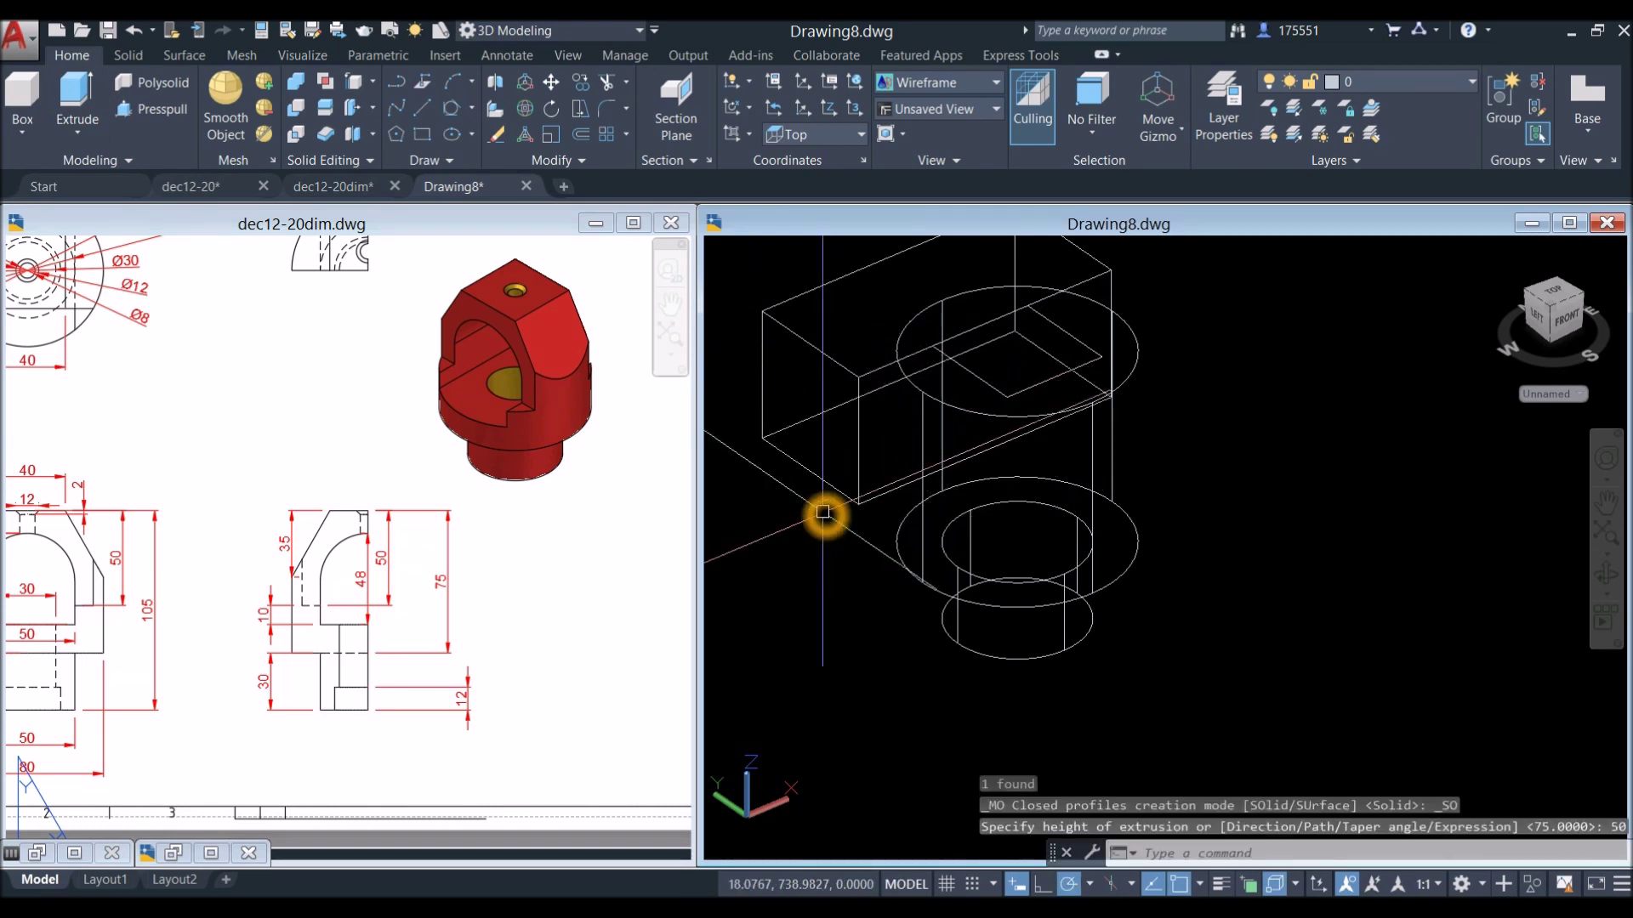
Show the Drawing8 model in the Conceptual visual style from the Top view.
{"action": "left_click", "coordinate": [843, 258]}
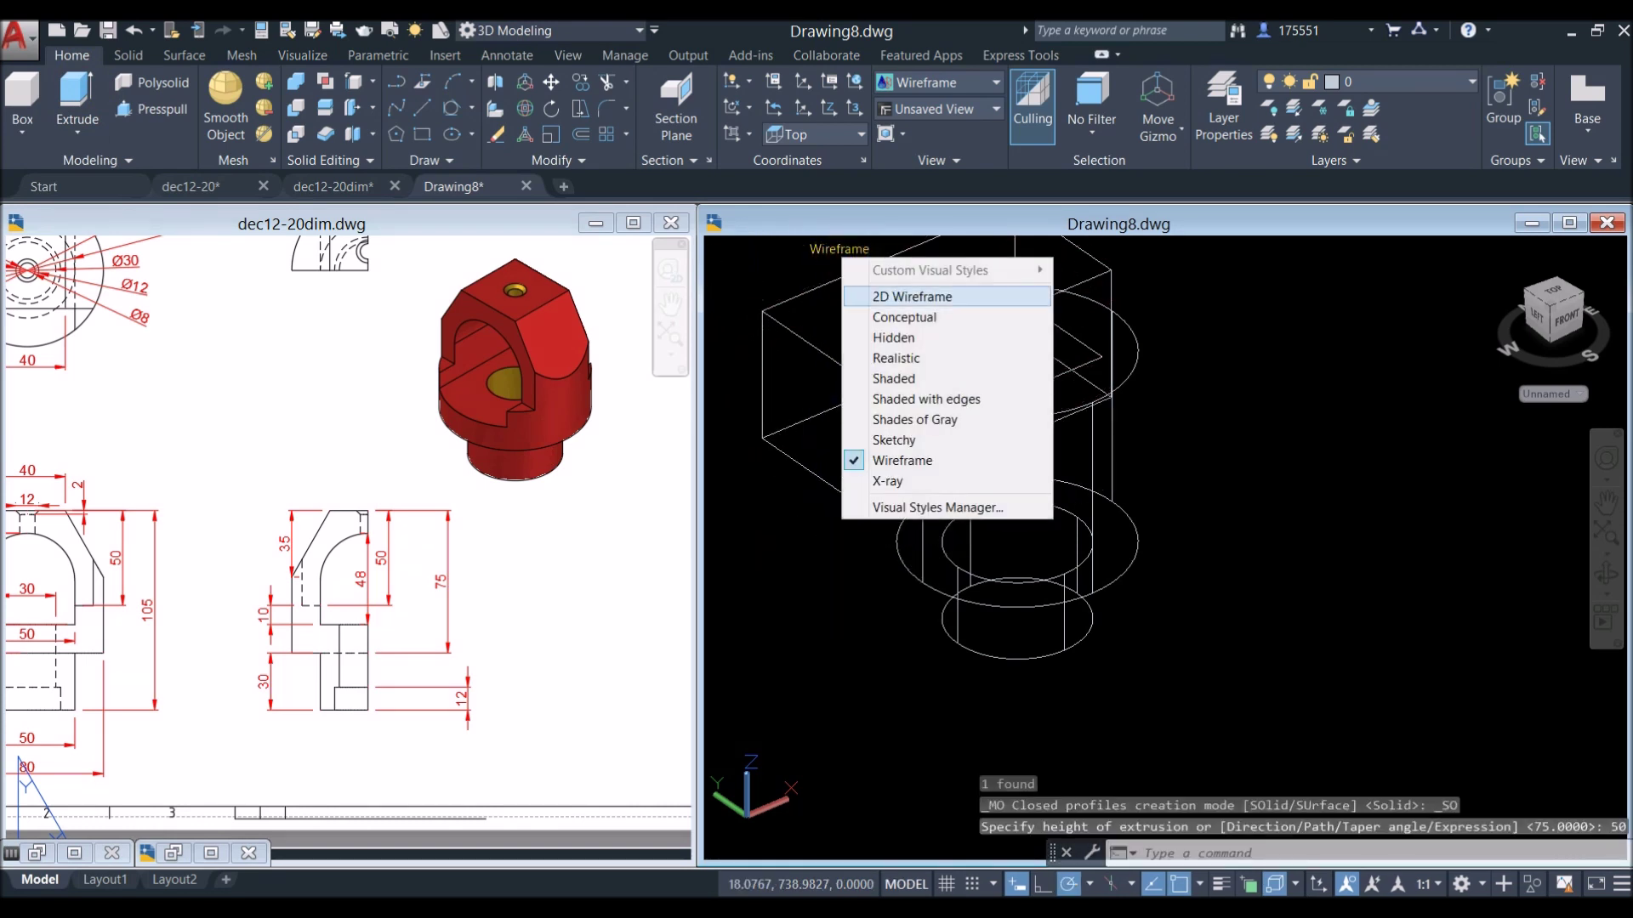
{"action": "left_click", "coordinate": [904, 318]}
{"action": "mouse_move", "coordinate": [1017, 460]}
{"action": "middle_mouse_down", "text": "shift"}
{"action": "mouse_move", "coordinate": [1105, 459]}
{"action": "mouse_move", "coordinate": [1029, 459]}
{"action": "mouse_move", "coordinate": [884, 531]}
{"action": "middle_mouse_up", "text": "shift"}
{"action": "left_click", "coordinate": [776, 249]}
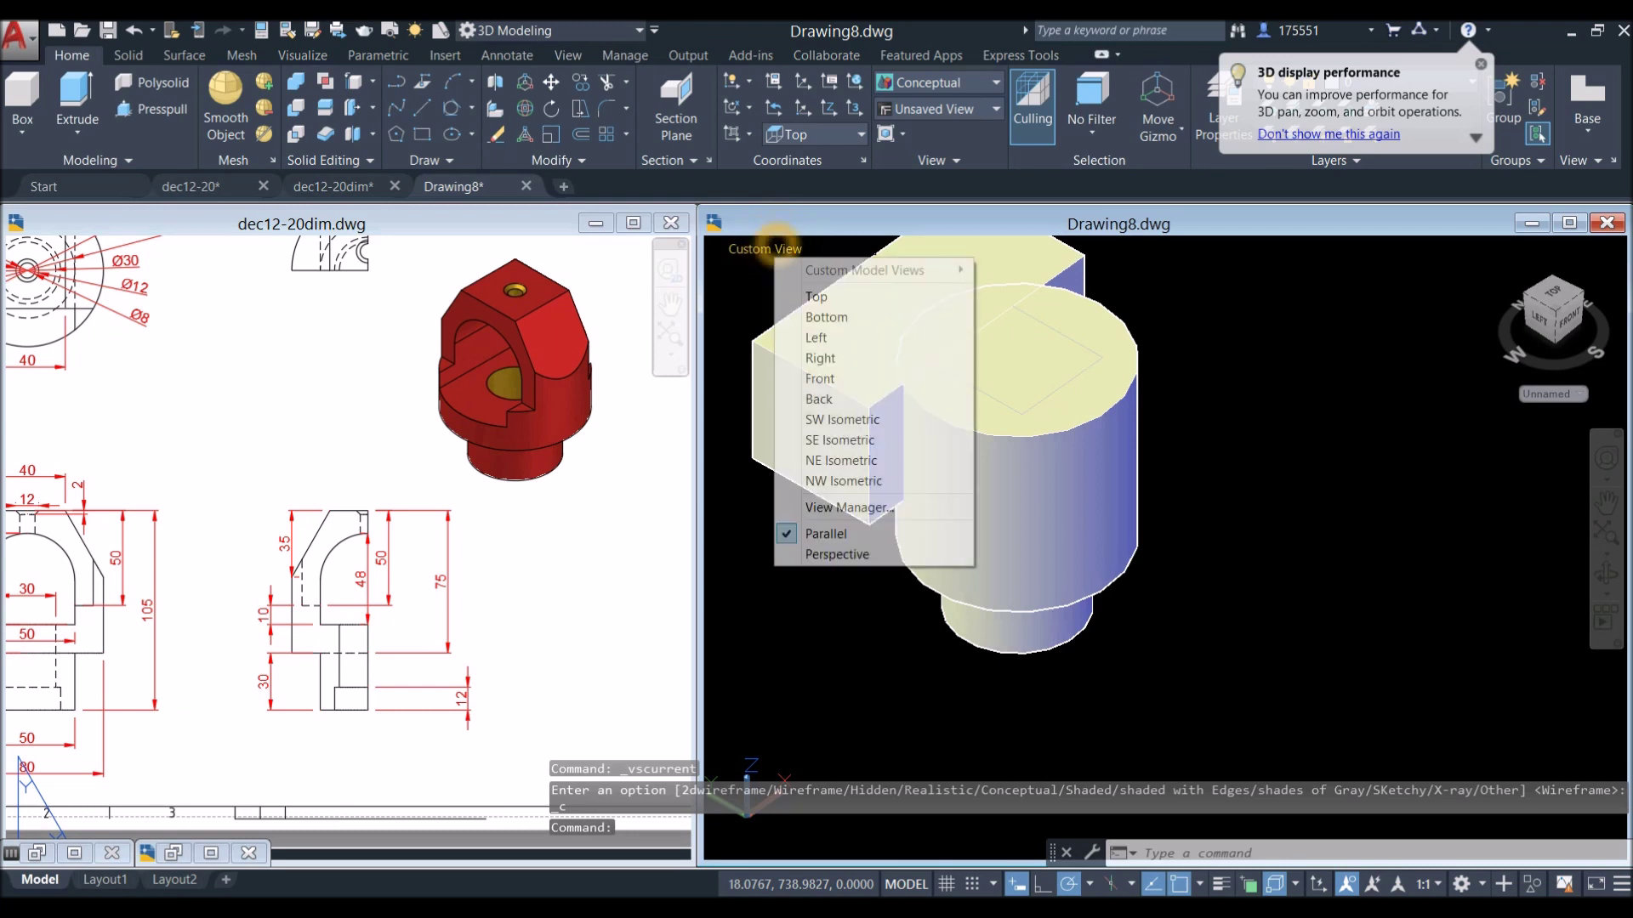
{"action": "left_click", "coordinate": [802, 288]}
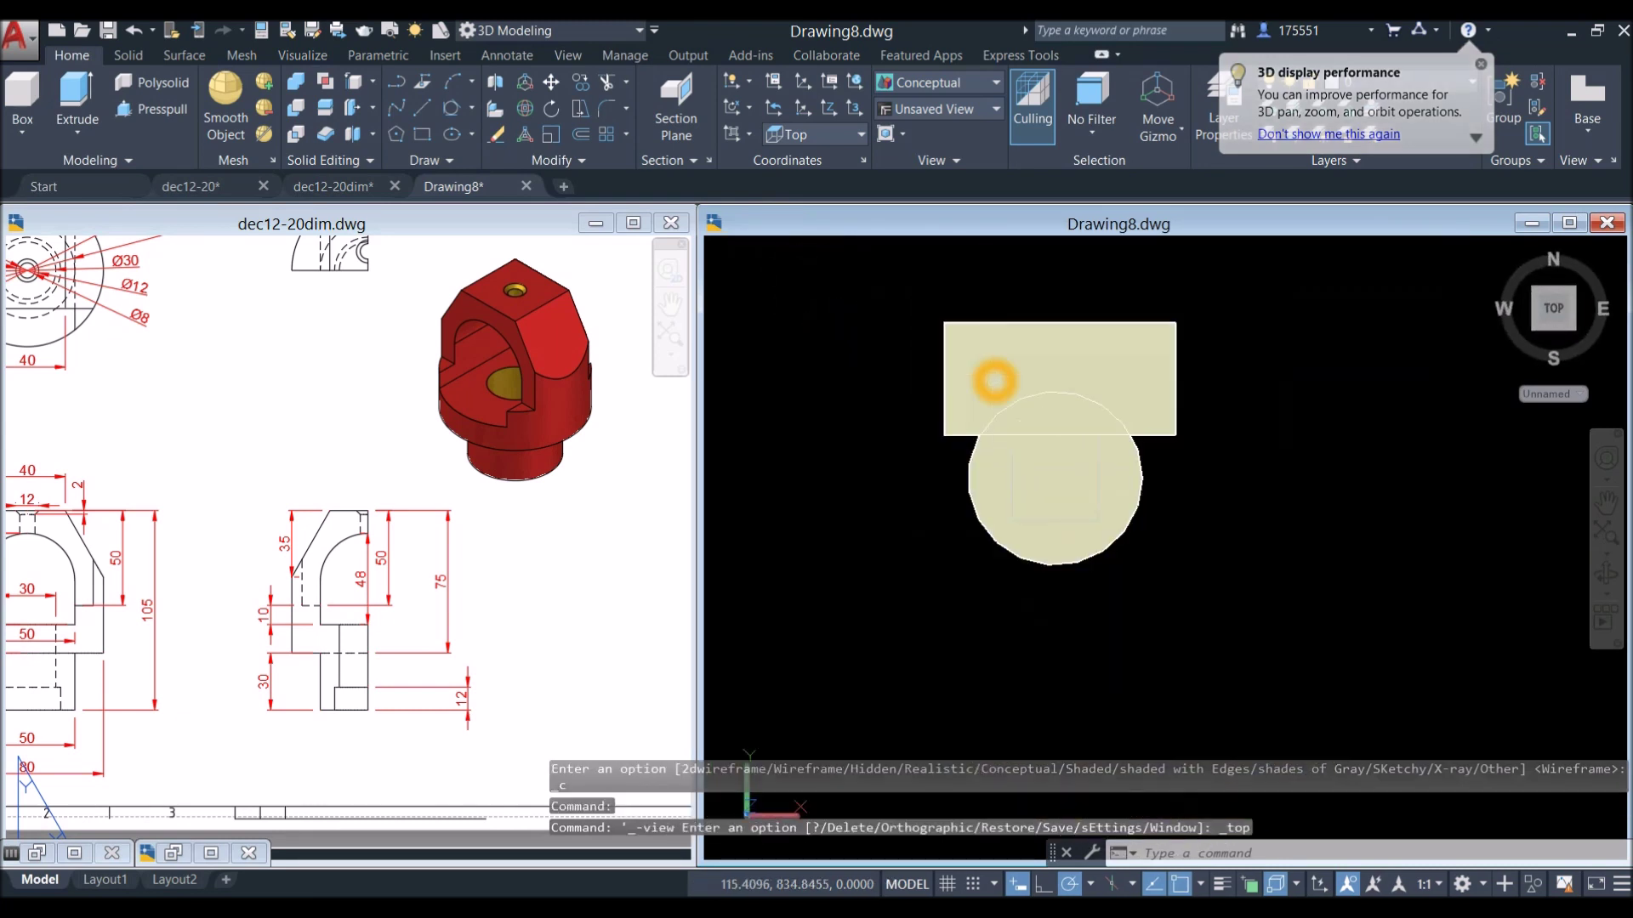
{"action": "left_click", "coordinate": [966, 349]}
{"action": "key", "text": "Escape"}
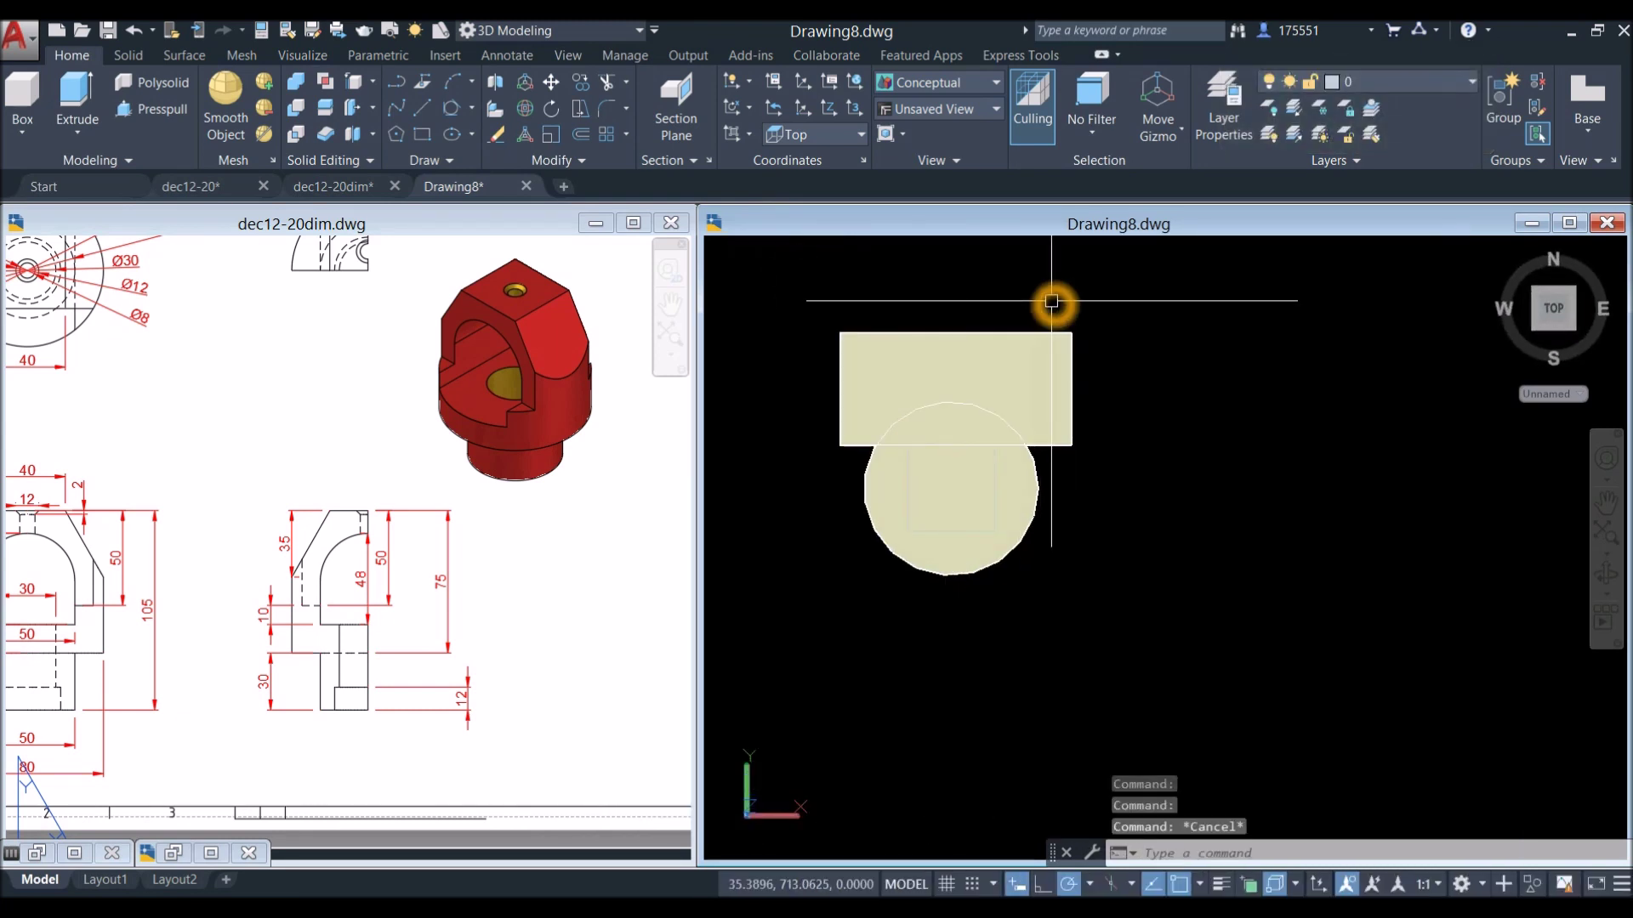
Mirror the extruded block across a horizontal line through the cylinder's centre, keeping the source block.
{"action": "key", "text": "Return"}
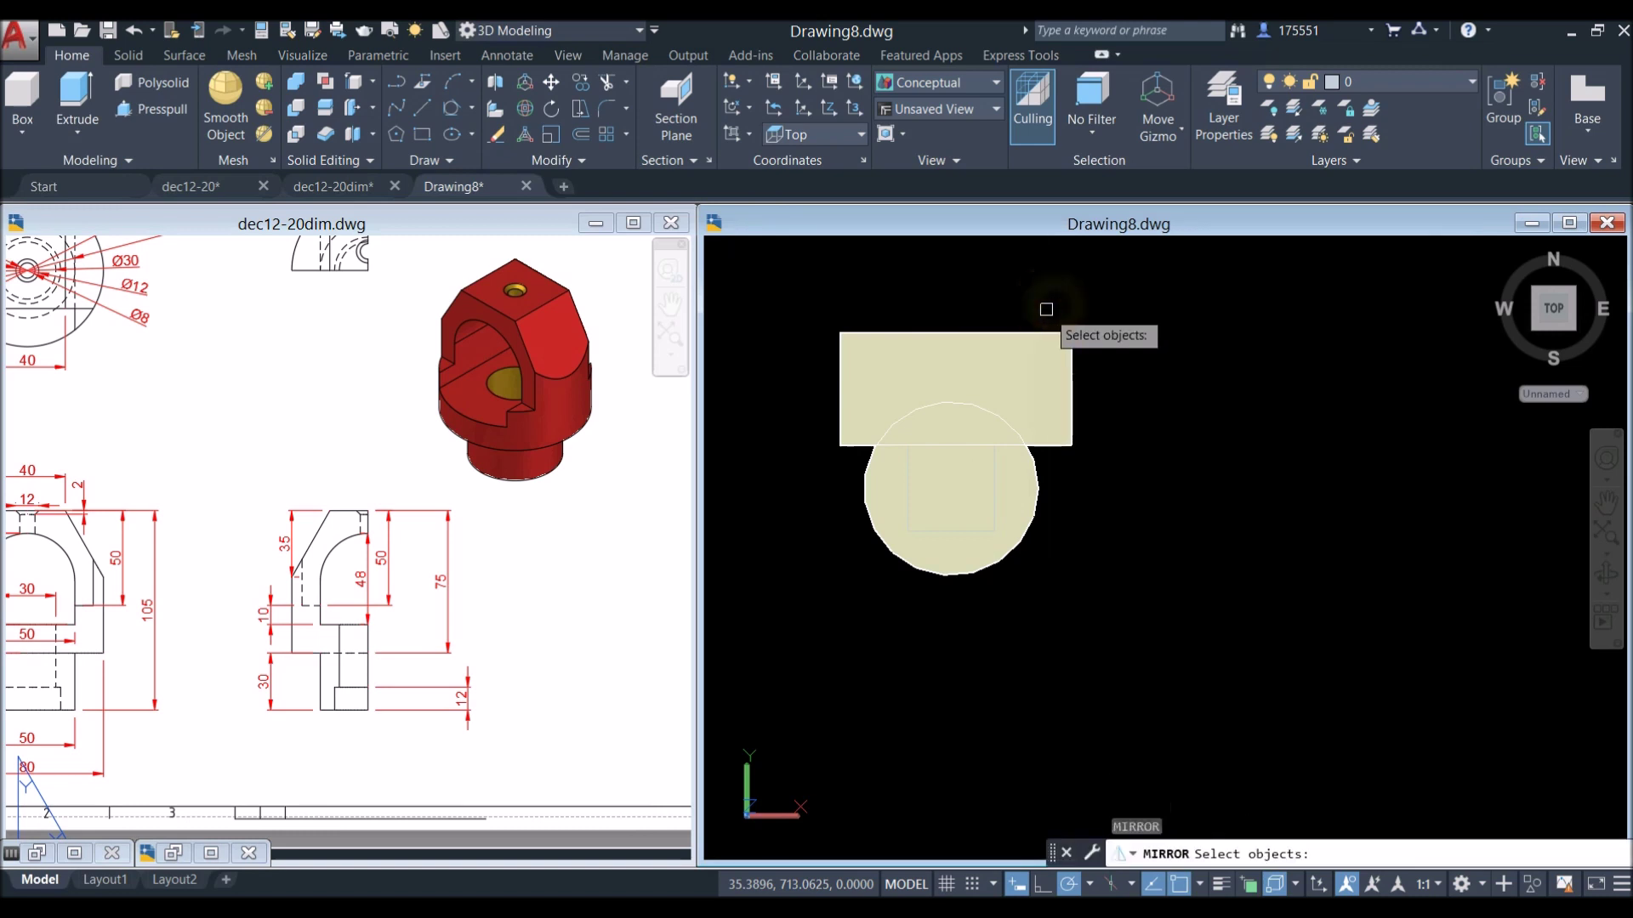
{"action": "left_click", "coordinate": [1058, 340]}
{"action": "key", "text": "Return"}
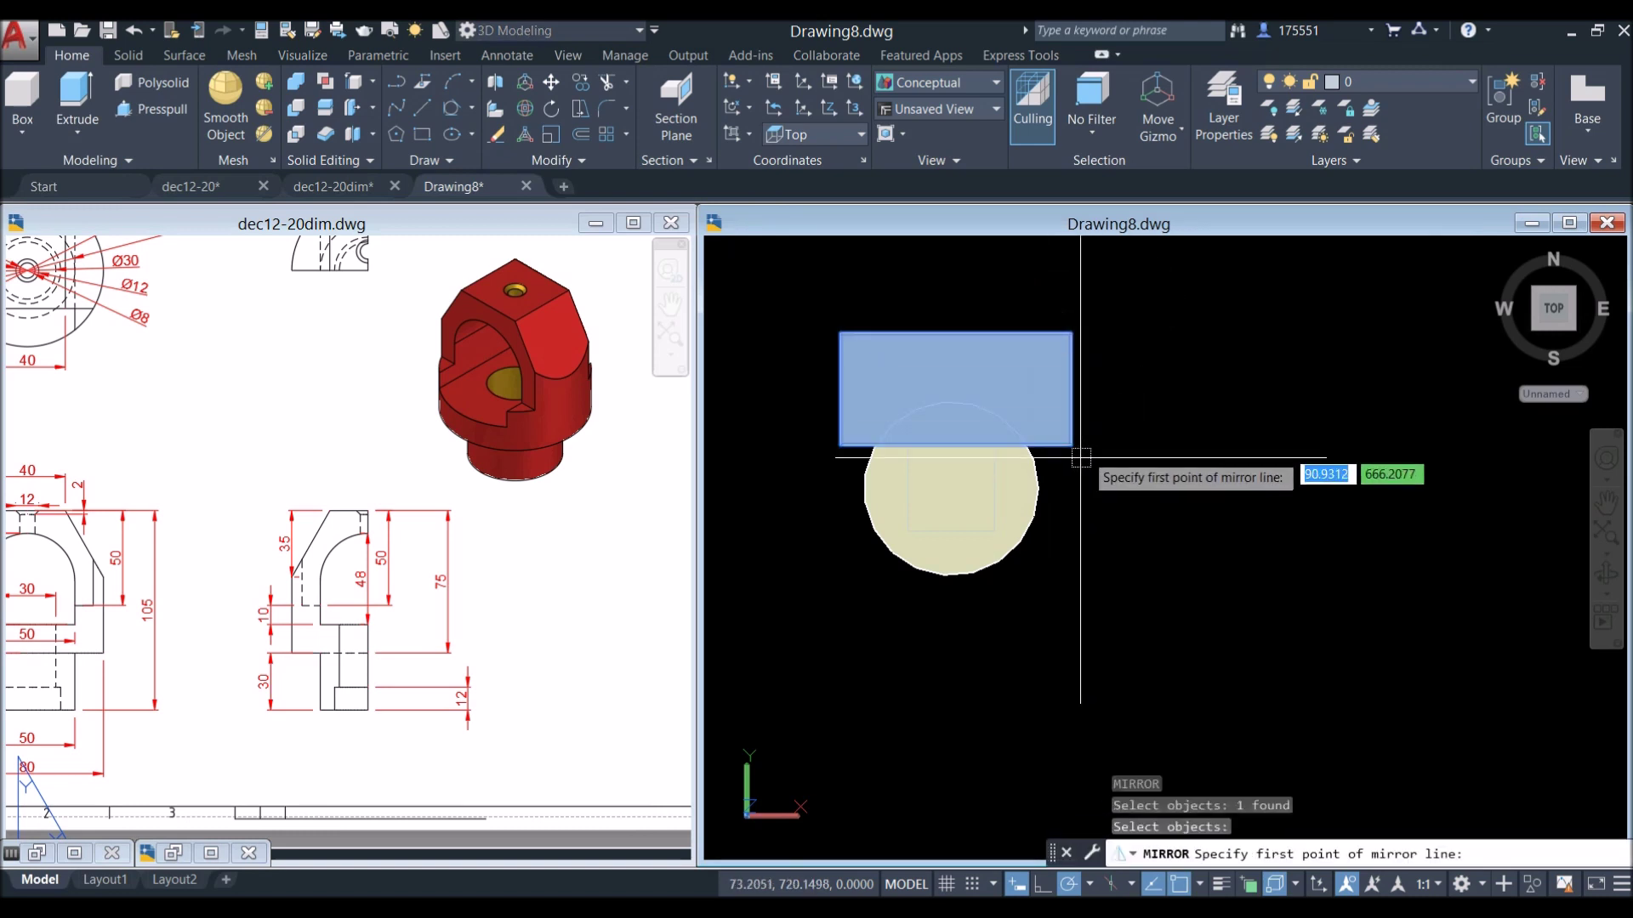
{"action": "left_click", "coordinate": [951, 487]}
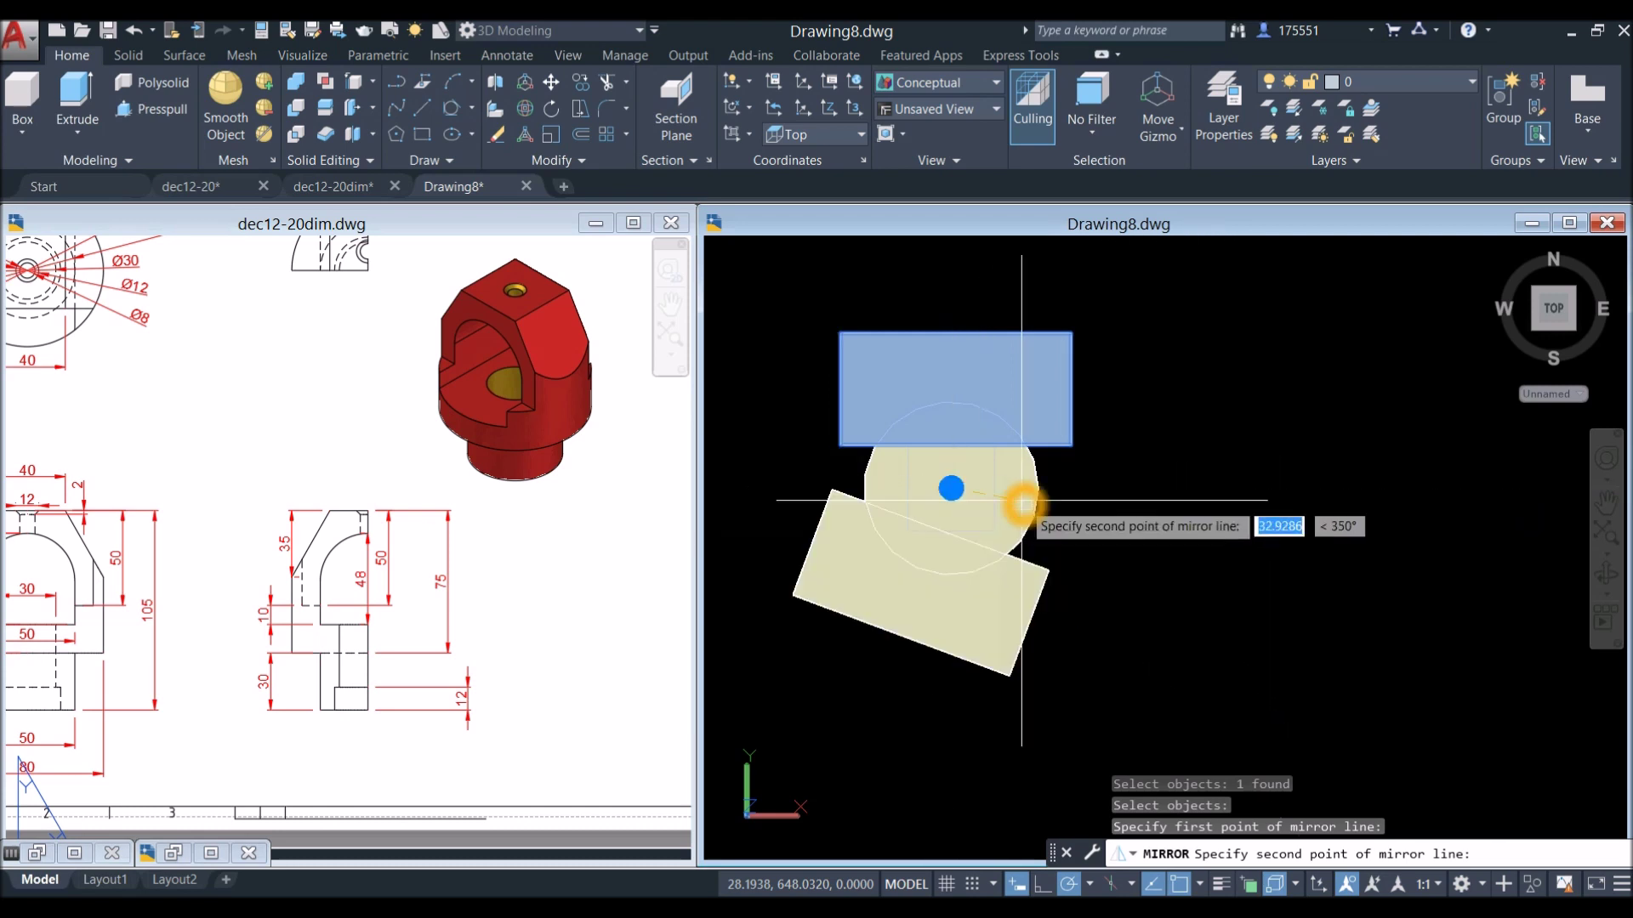
{"action": "left_click", "coordinate": [1235, 491]}
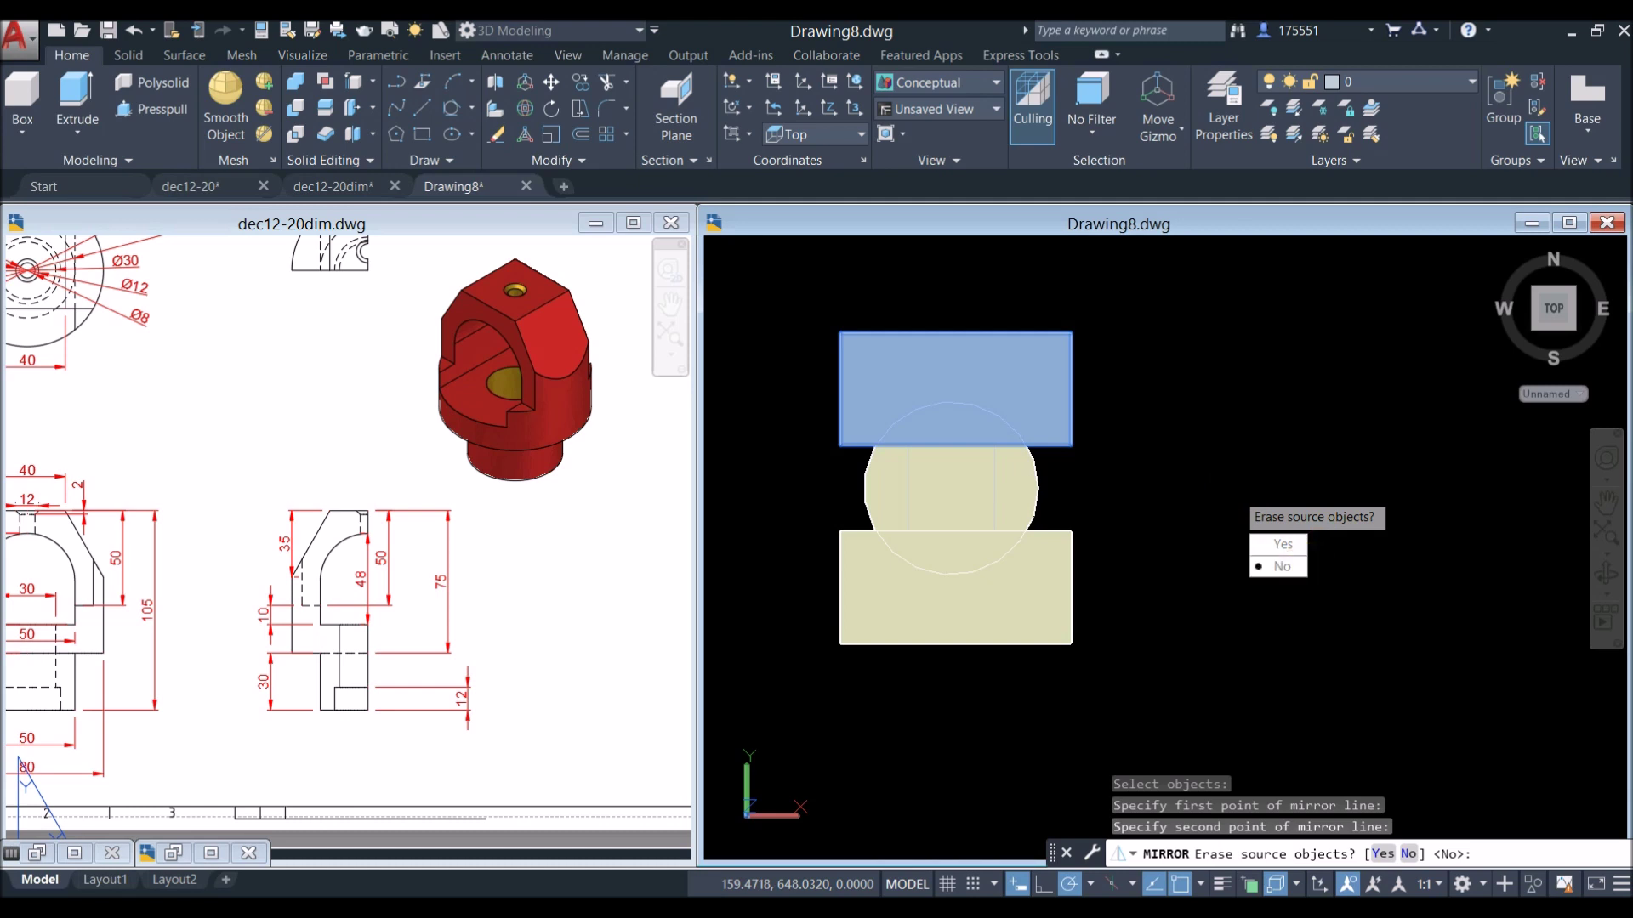
{"action": "key", "text": "Return"}
Subtract both rectangular blocks from the wide cylinder to cut its two flat sides.
{"action": "middle_click_drag", "start_coordinate": [1127, 539], "coordinate": [1089, 287], "text": "shift"}
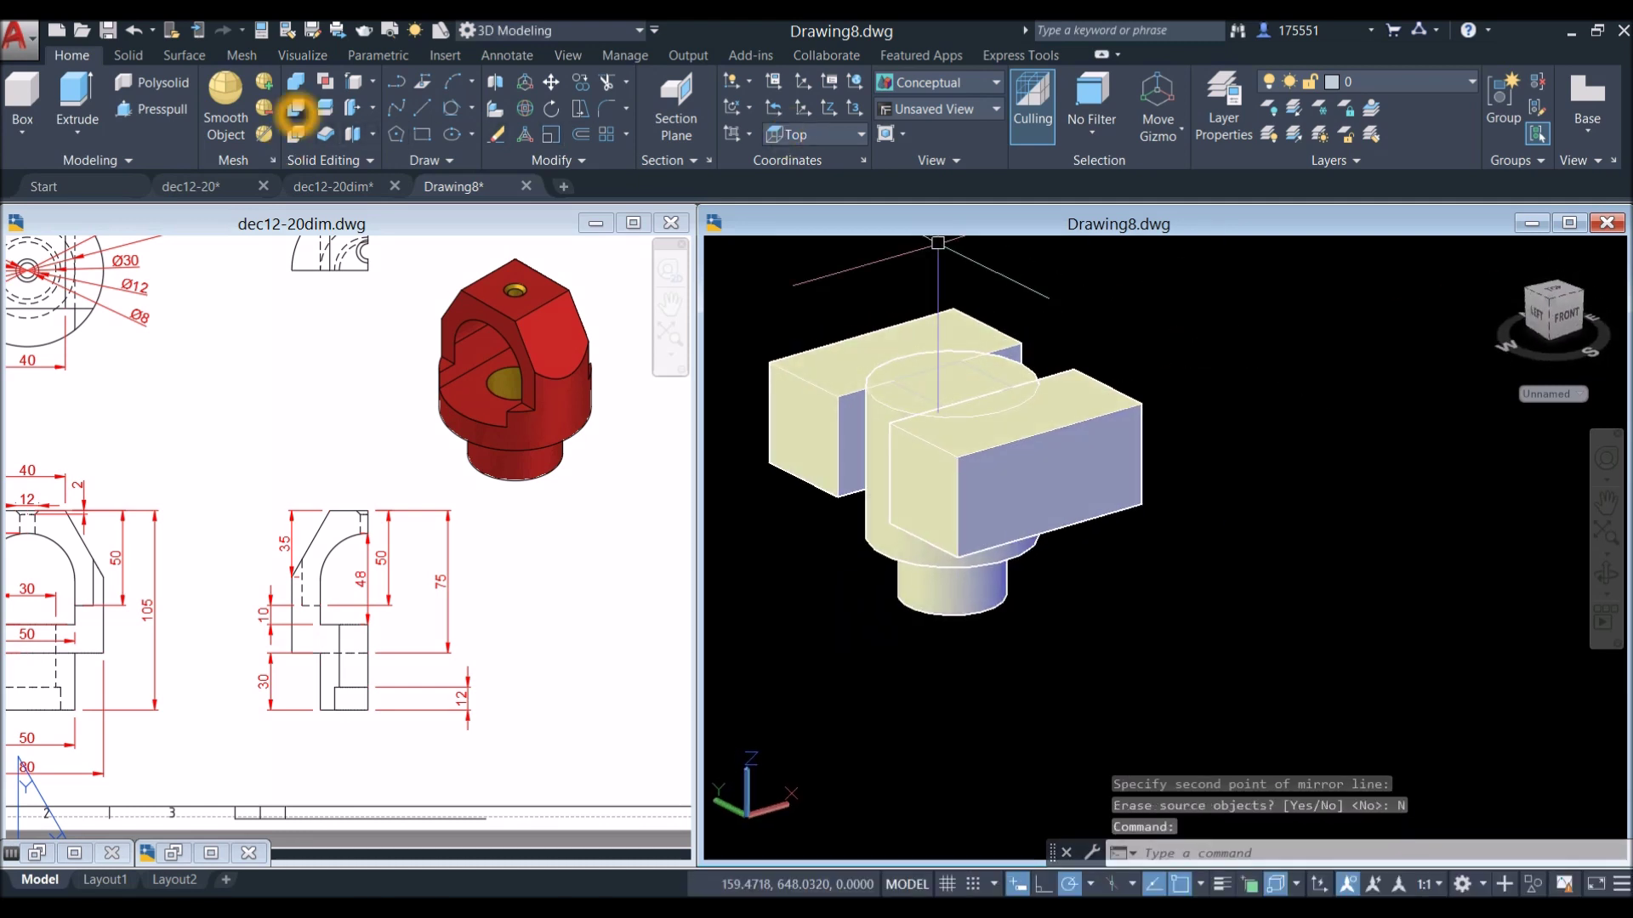
{"action": "left_click", "coordinate": [296, 109]}
{"action": "left_click", "coordinate": [1020, 366]}
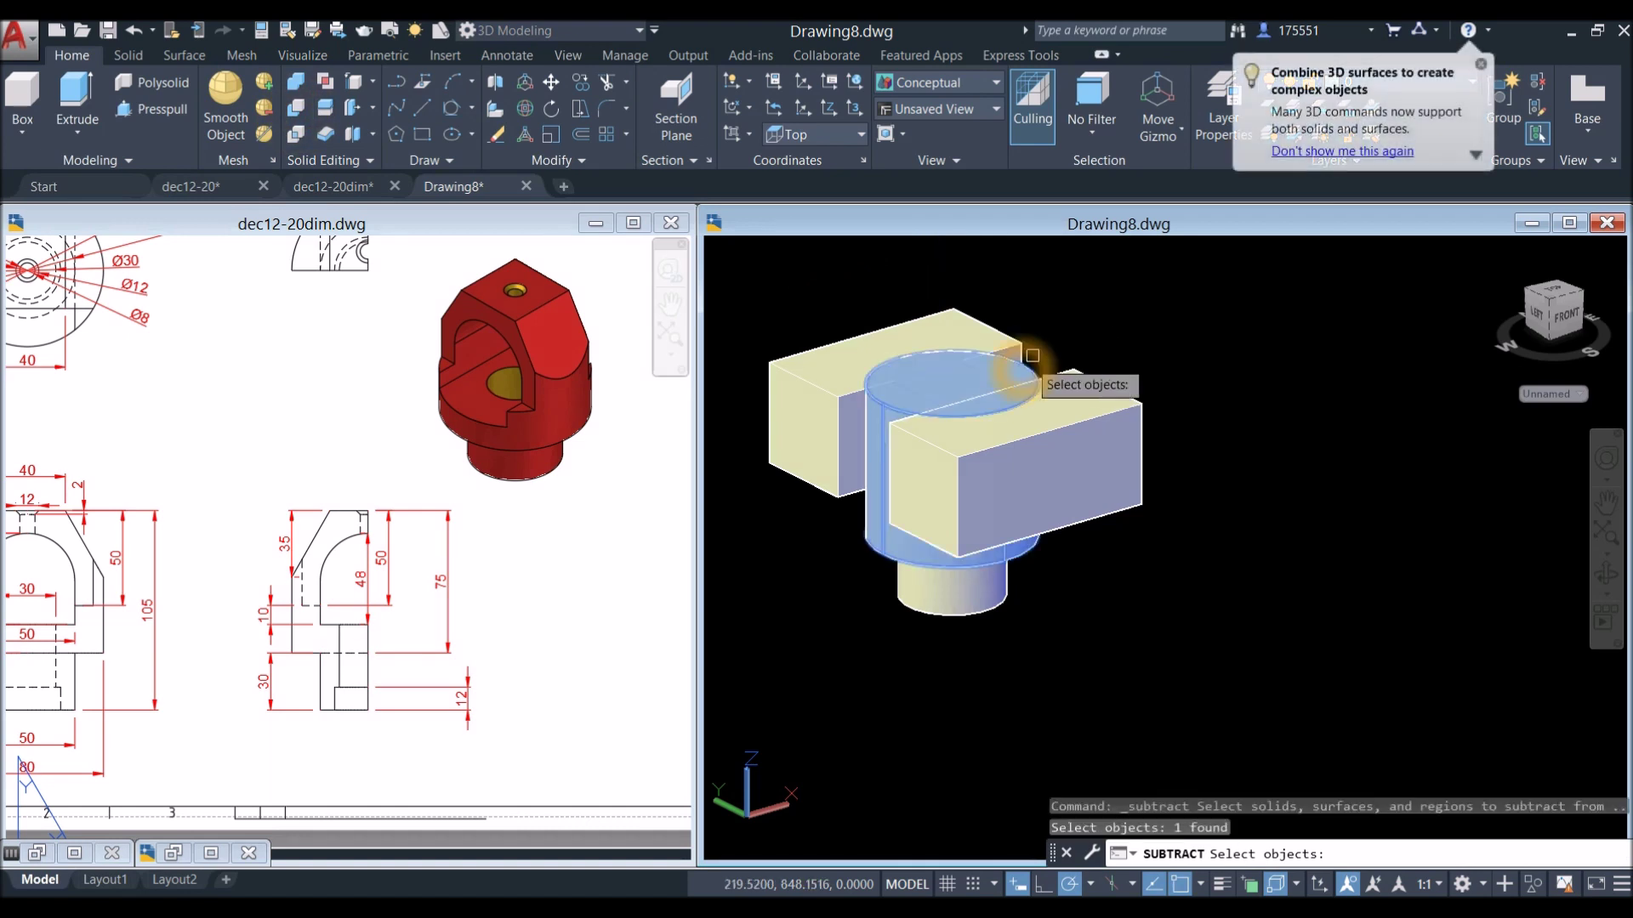
{"action": "right_click", "coordinate": [1075, 308]}
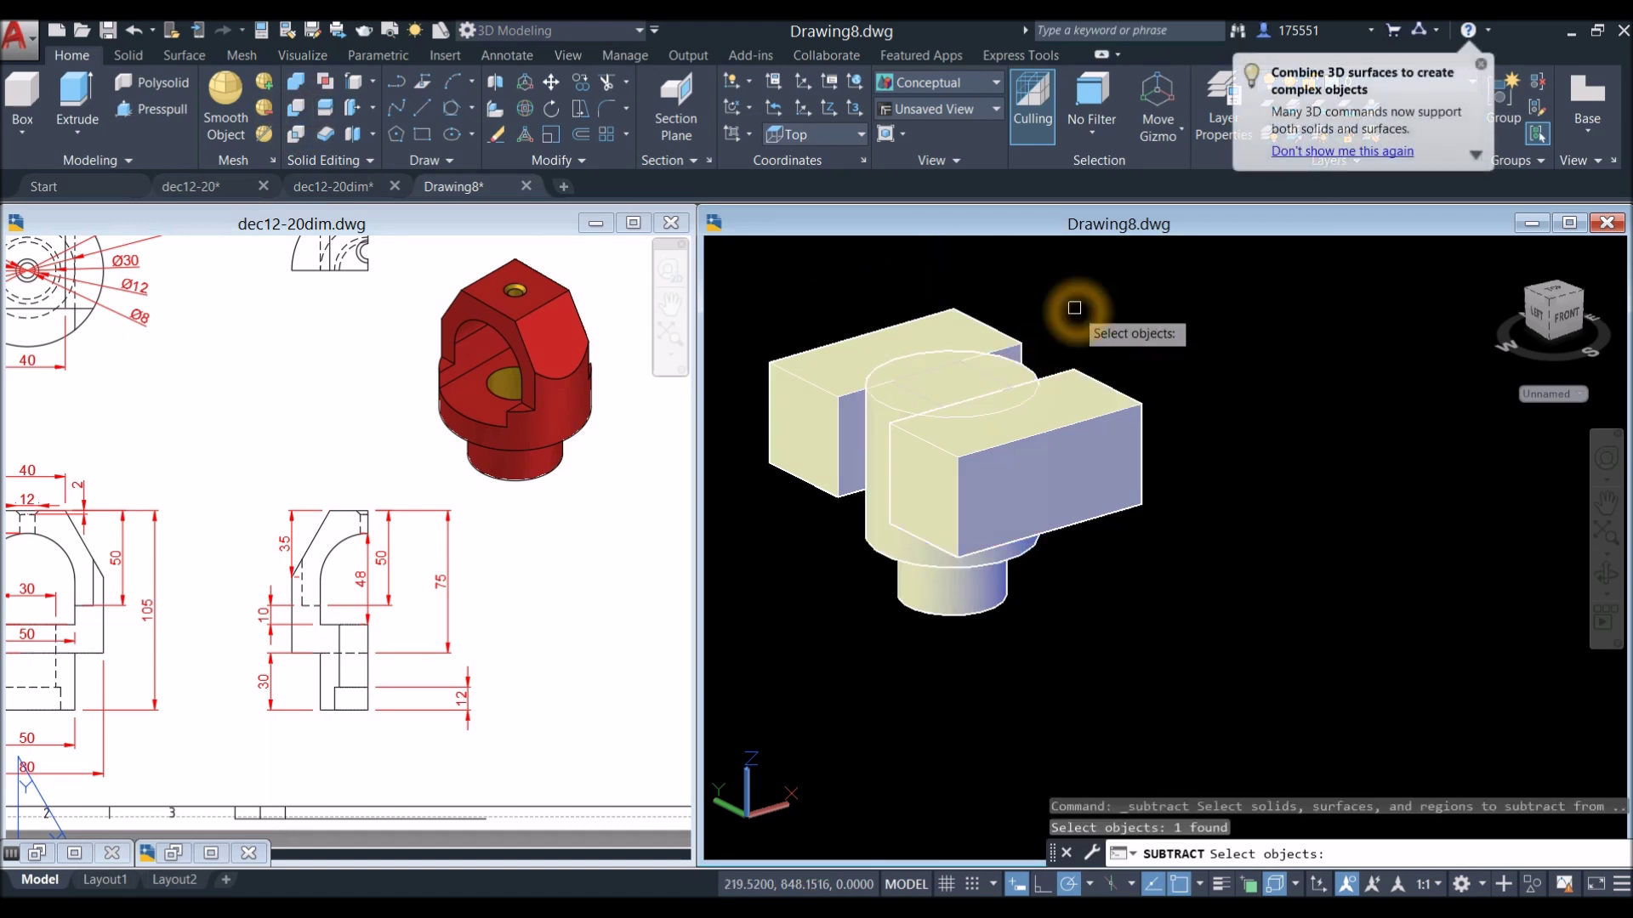
{"action": "left_click", "coordinate": [1013, 336]}
{"action": "left_click", "coordinate": [1094, 401]}
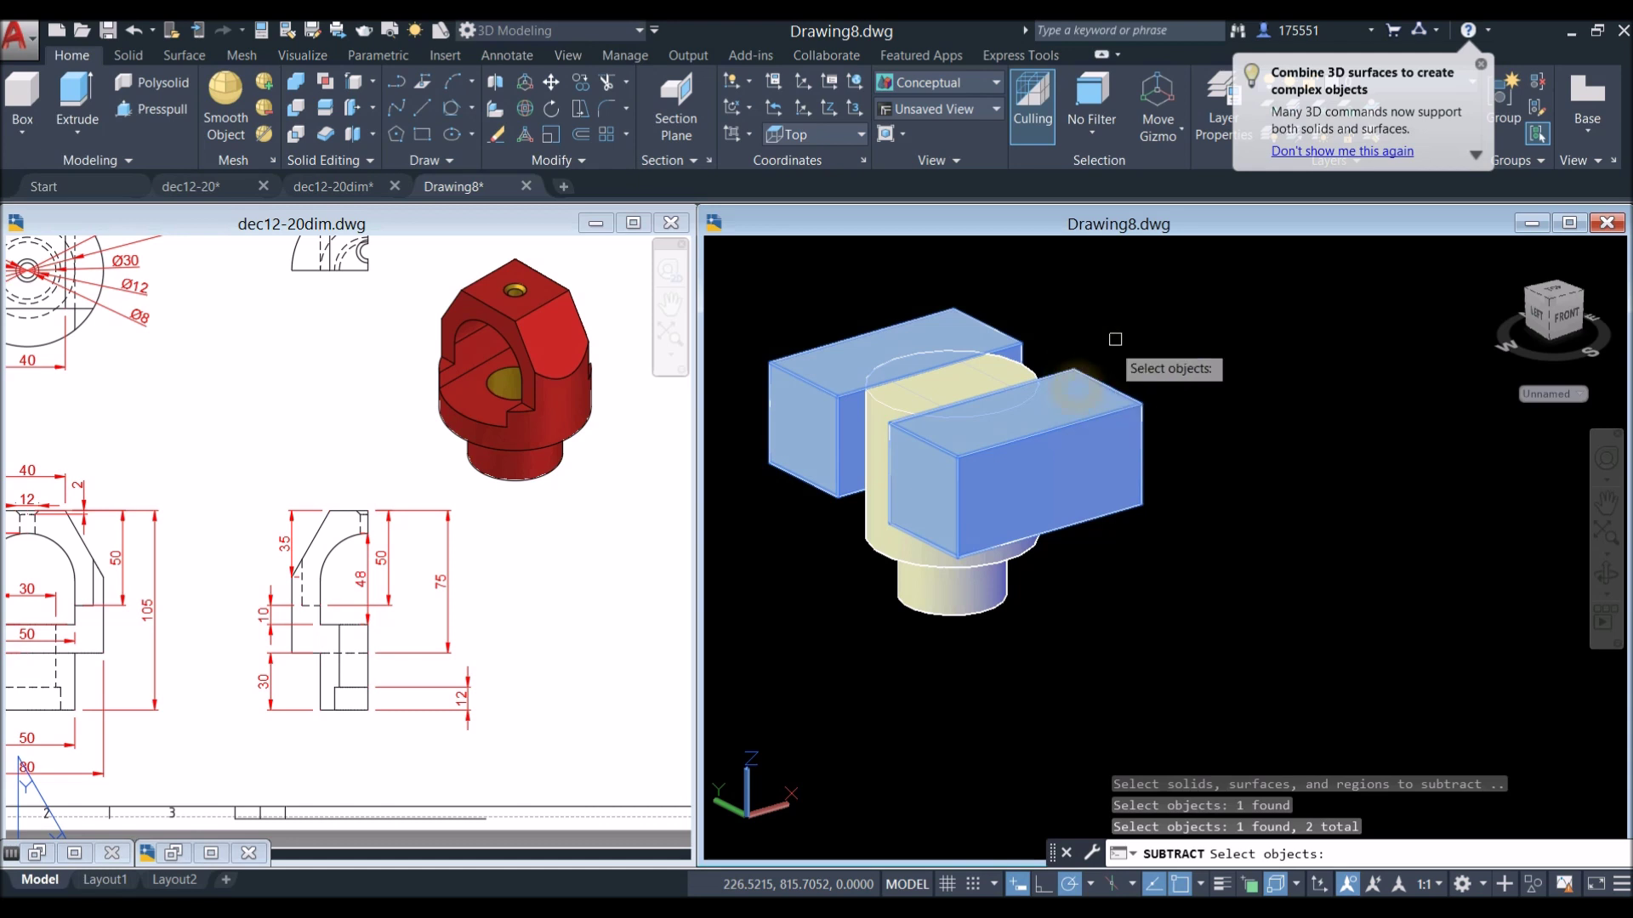
{"action": "right_click", "coordinate": [1129, 321]}
{"action": "mouse_move", "coordinate": [1129, 323]}
{"action": "middle_mouse_down", "text": "shift"}
{"action": "mouse_move", "coordinate": [1133, 406]}
{"action": "mouse_move", "coordinate": [1059, 328]}
{"action": "mouse_move", "coordinate": [988, 292]}
{"action": "middle_mouse_up", "text": "shift"}
Set the Drawing8 model to the Front view with the 2D Wireframe visual style.
{"action": "left_click", "coordinate": [419, 682]}
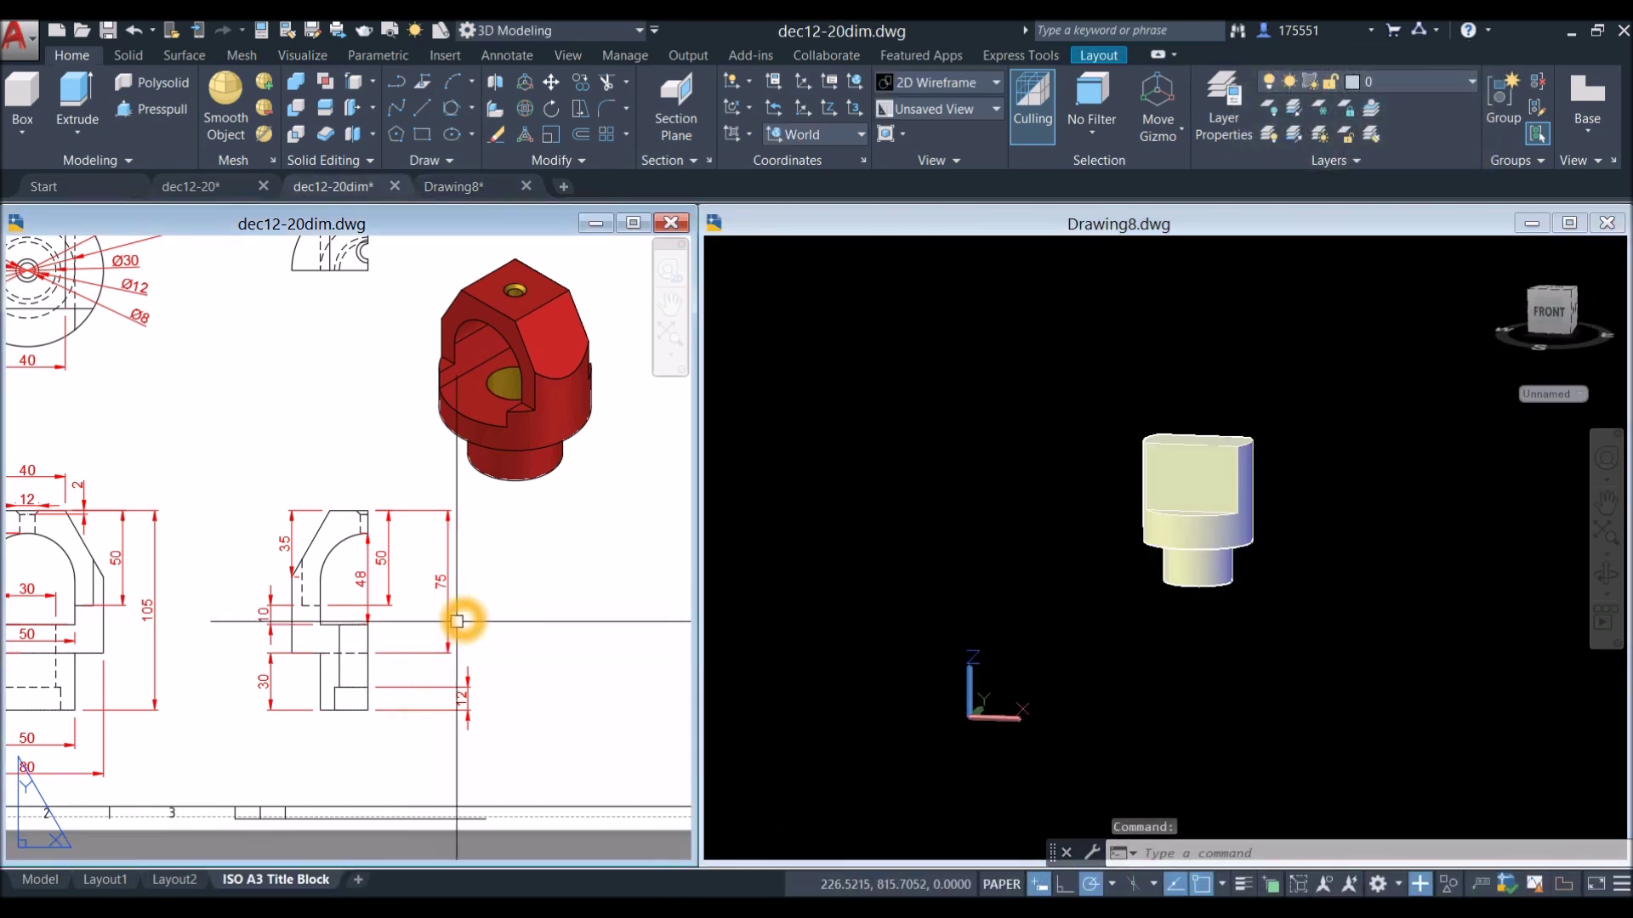
{"action": "left_click", "coordinate": [1073, 600]}
{"action": "middle_click_drag", "start_coordinate": [1072, 598], "coordinate": [893, 600]}
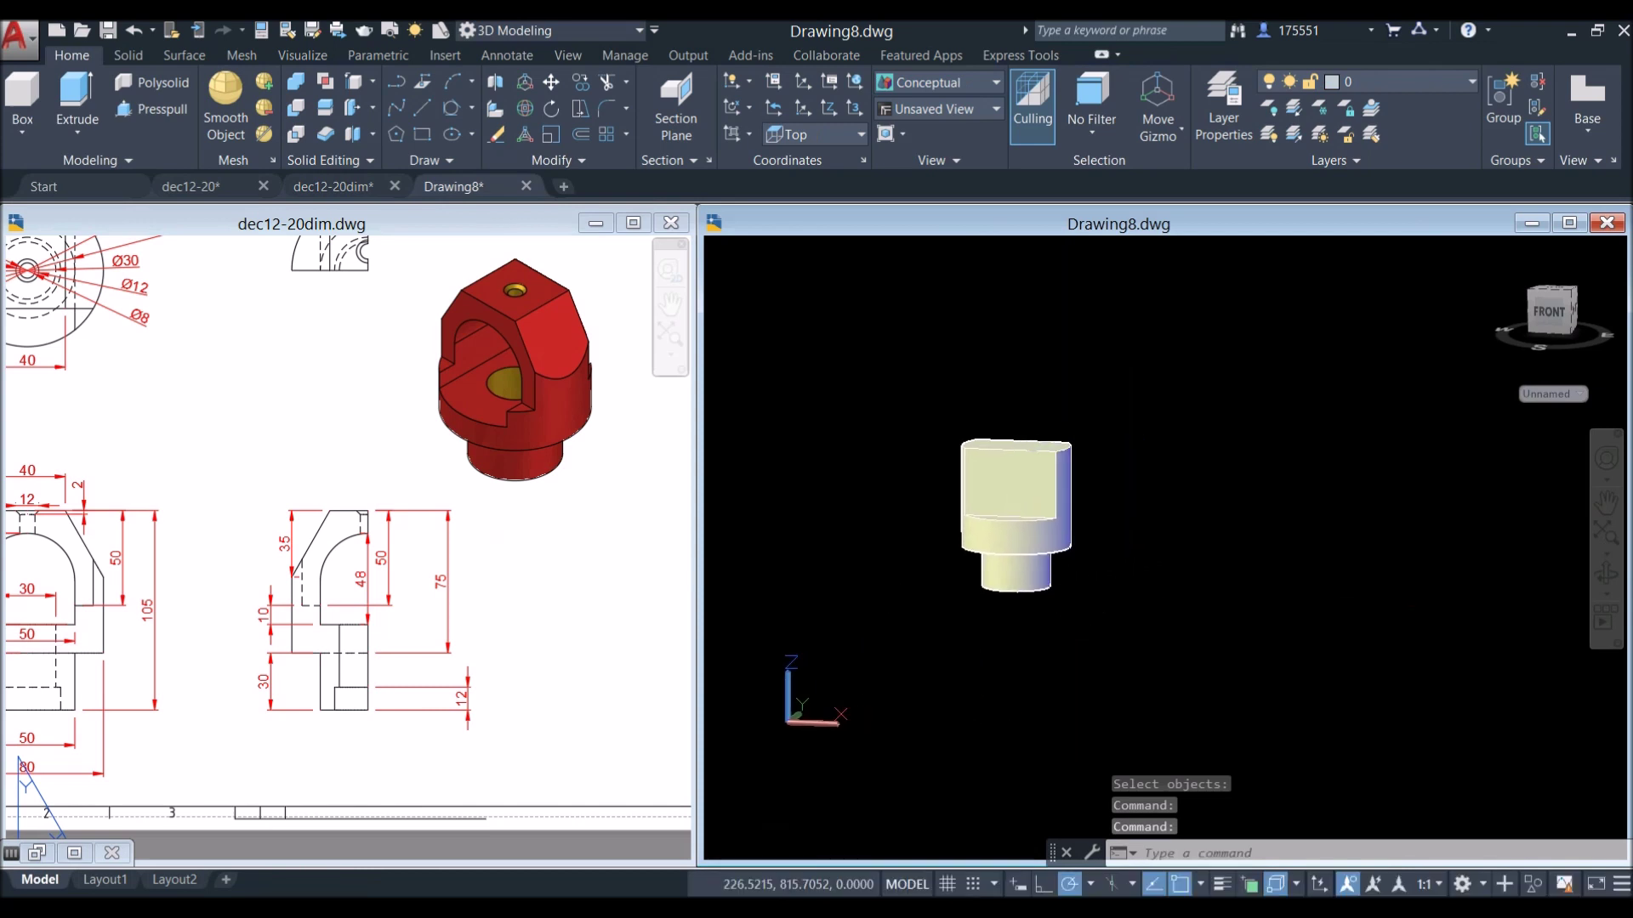
{"action": "scroll", "coordinate": [888, 602], "scroll_direction": "down", "scroll_amount": 2}
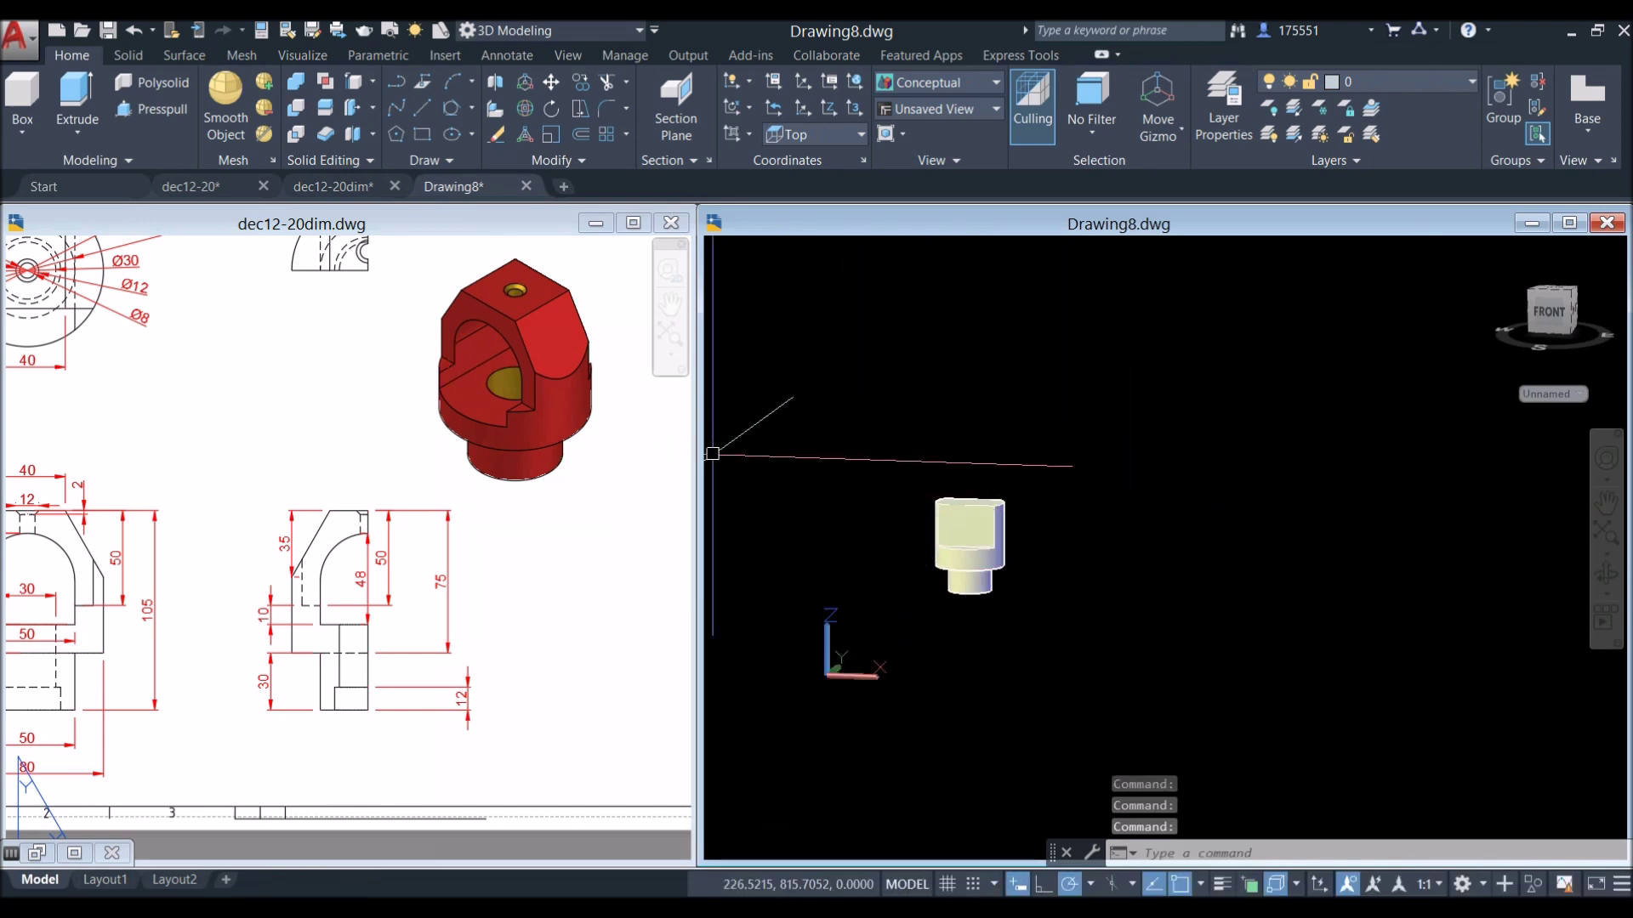
{"action": "left_click", "coordinate": [998, 451]}
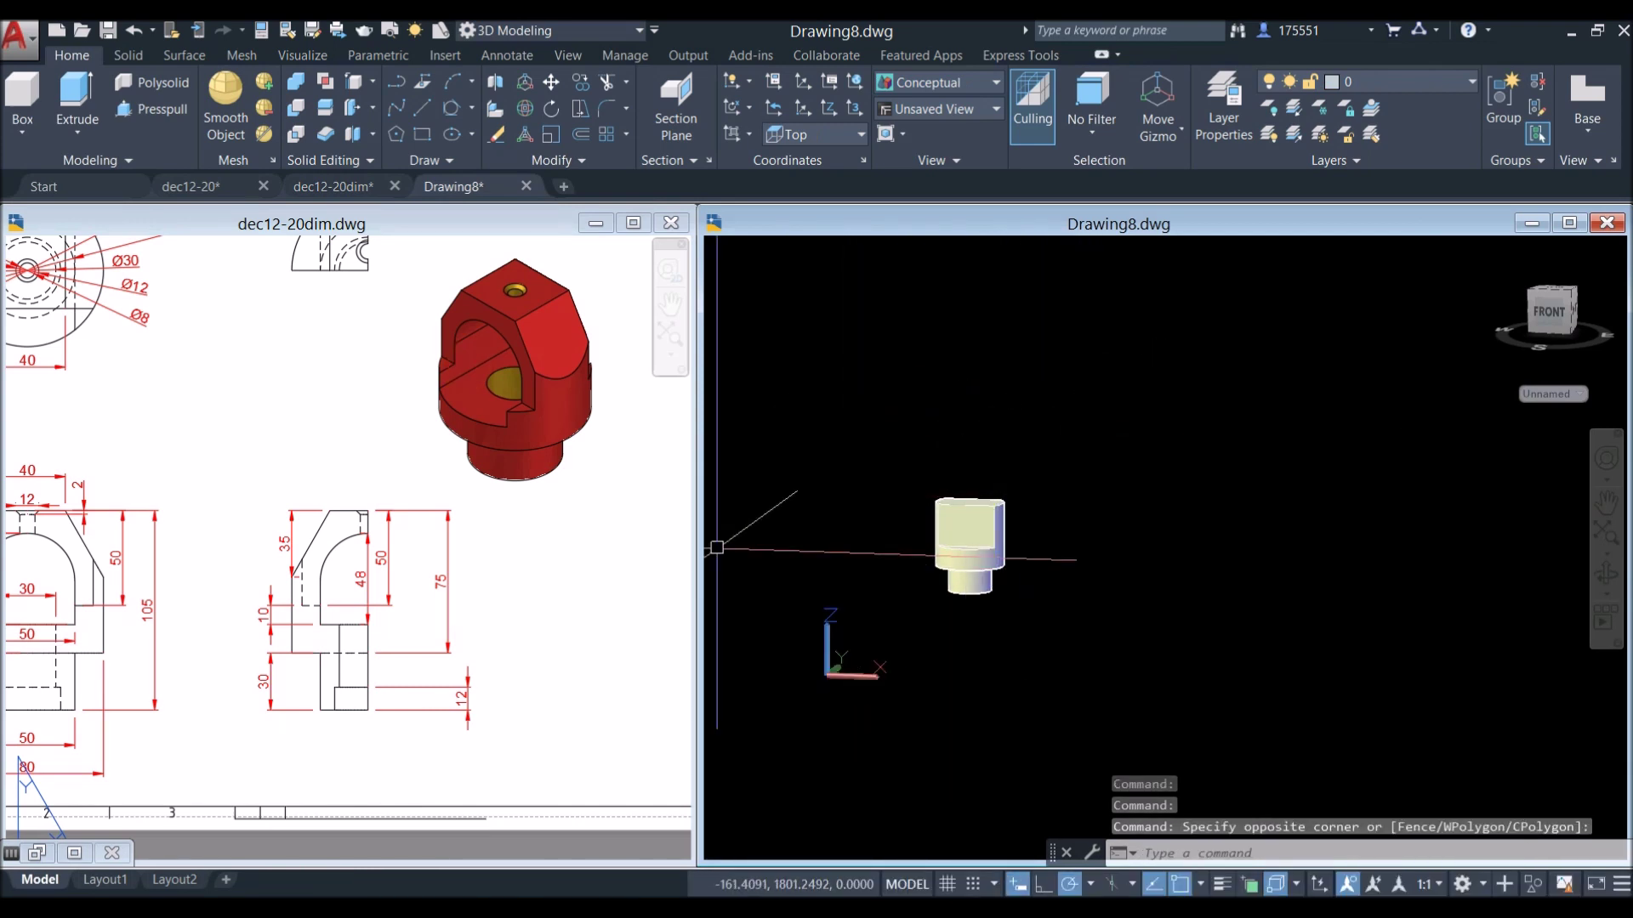
{"action": "left_click", "coordinate": [764, 248]}
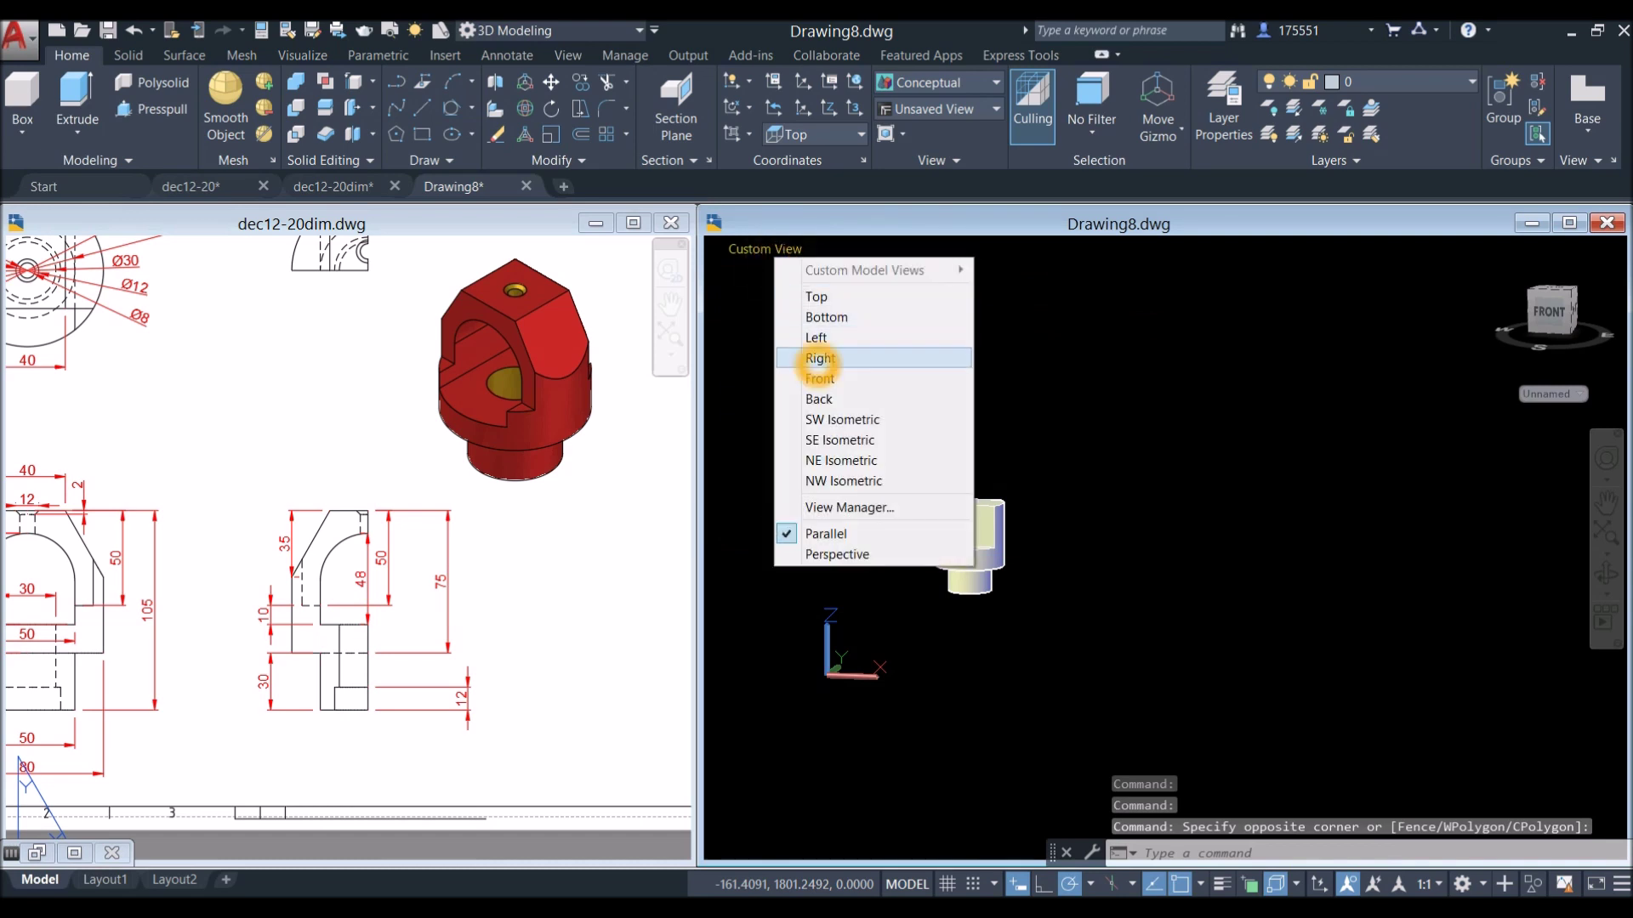
{"action": "left_click", "coordinate": [819, 378]}
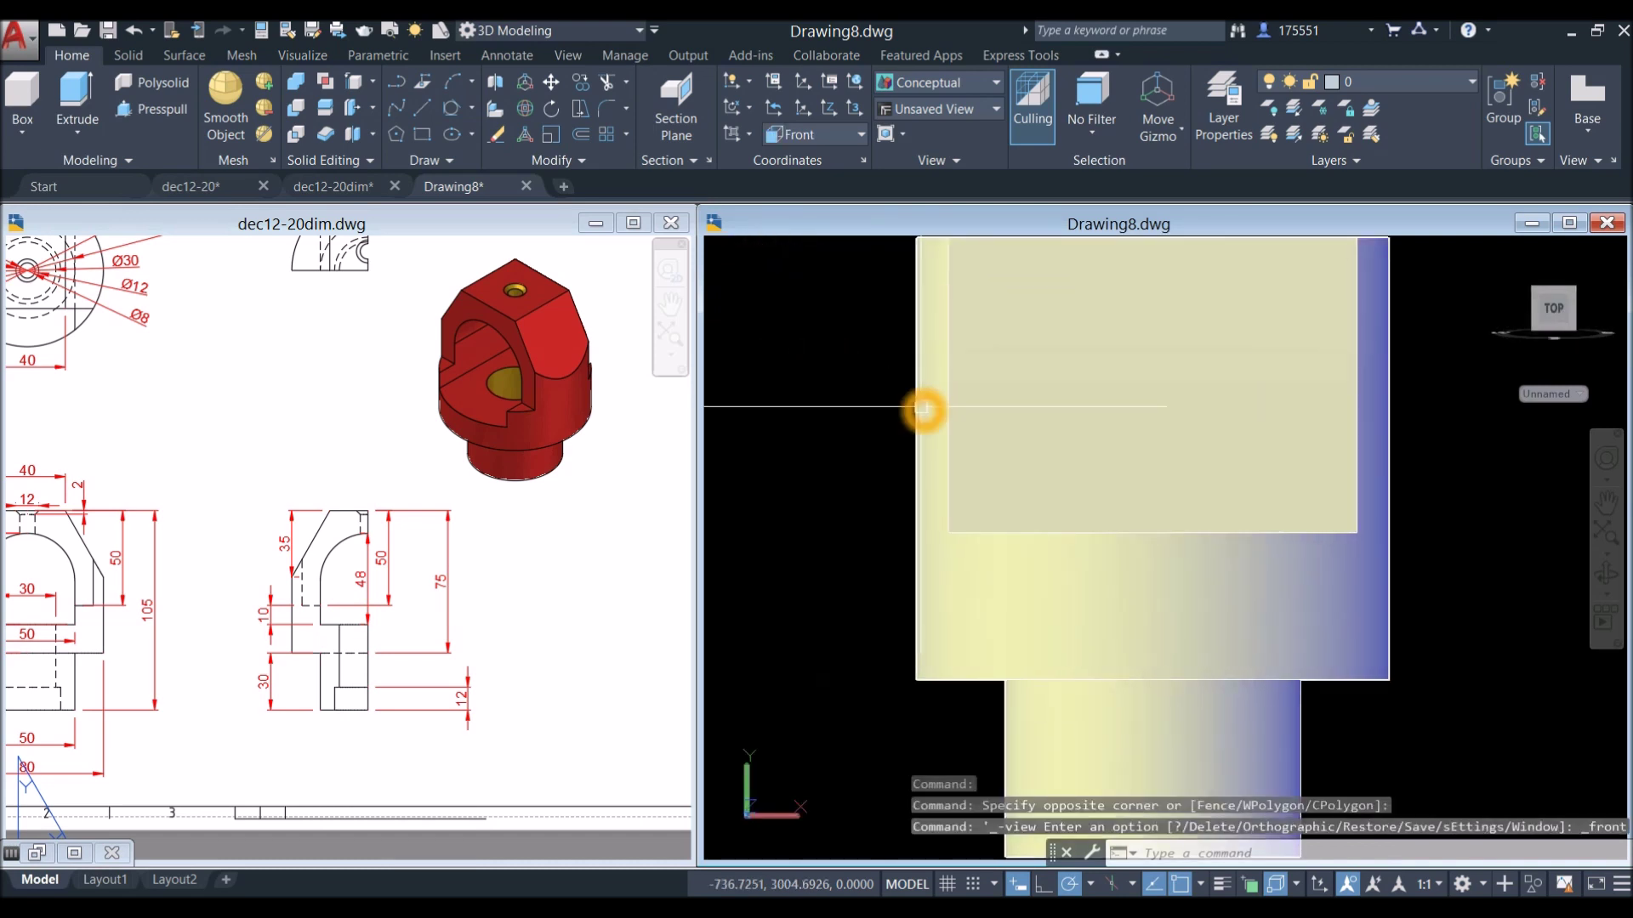
{"action": "scroll", "coordinate": [914, 416], "scroll_direction": "down", "scroll_amount": 2}
{"action": "left_click", "coordinate": [814, 250]}
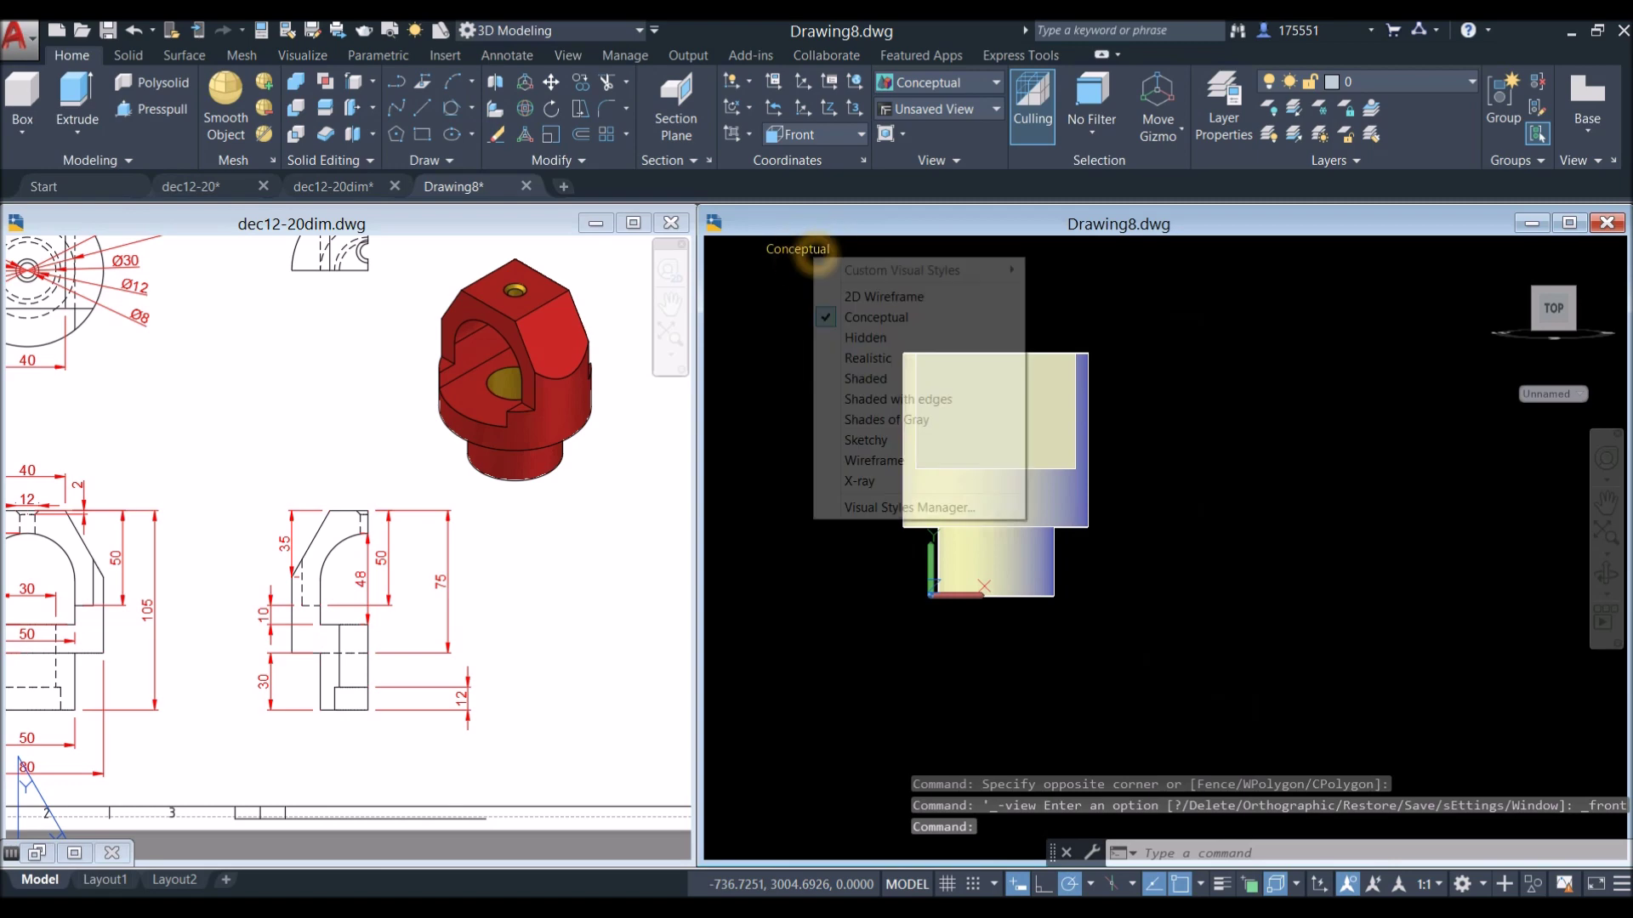
{"action": "left_click", "coordinate": [895, 297]}
Switch to dec12-20dim and examine the arched opening's dimensions in the isometric and front views.
{"action": "left_click", "coordinate": [492, 630]}
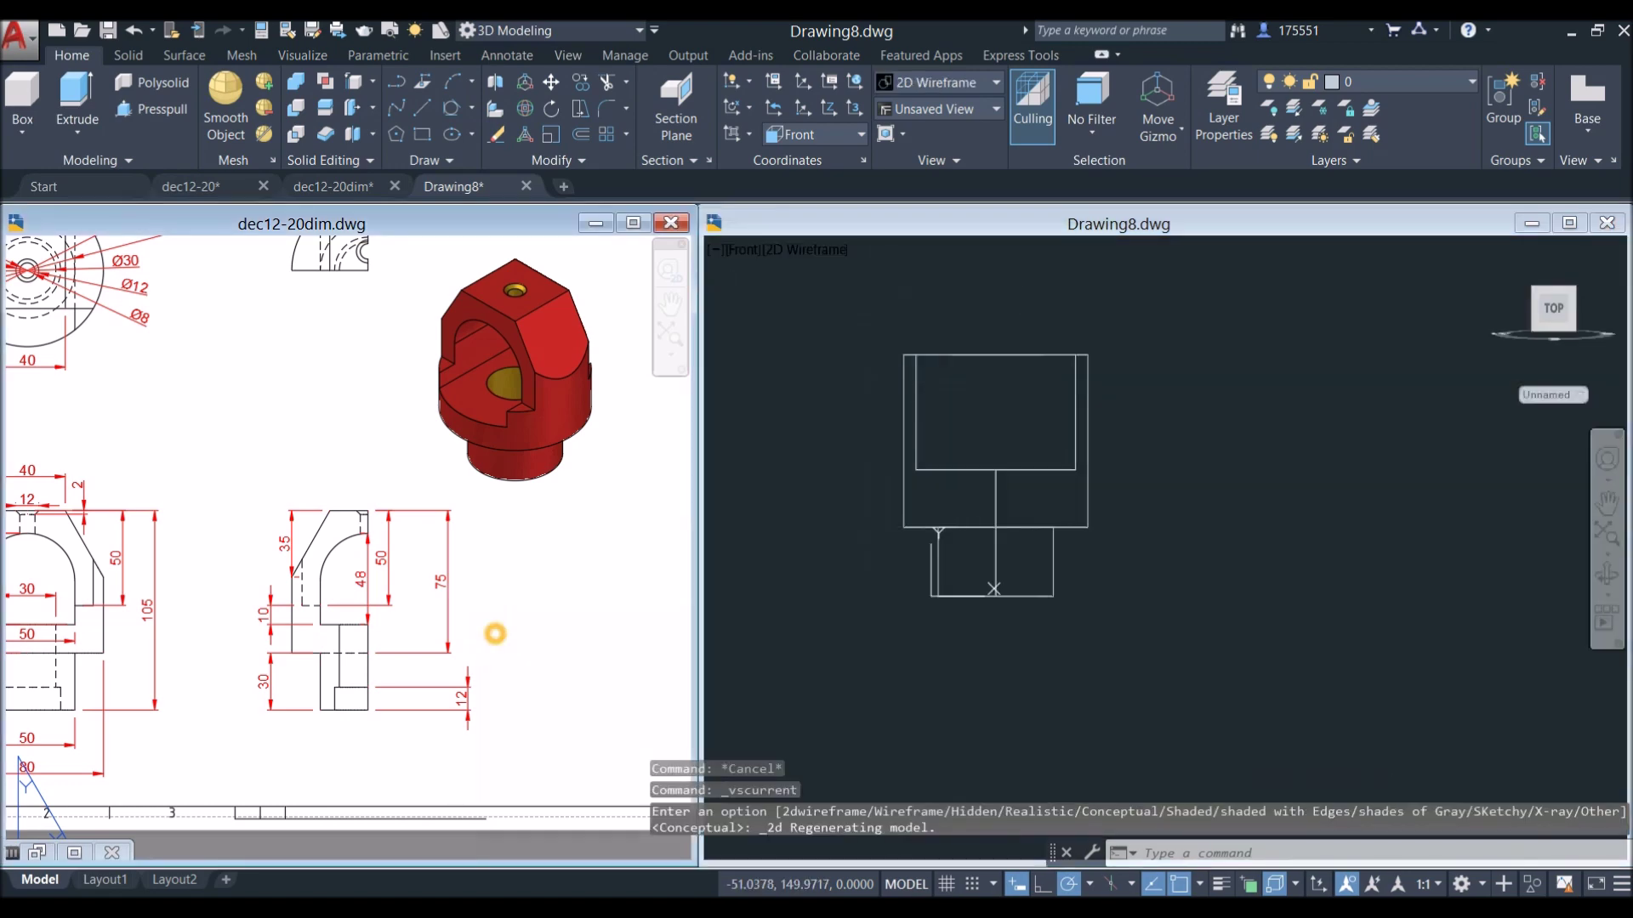
{"action": "middle_click_drag", "start_coordinate": [492, 630], "coordinate": [508, 618]}
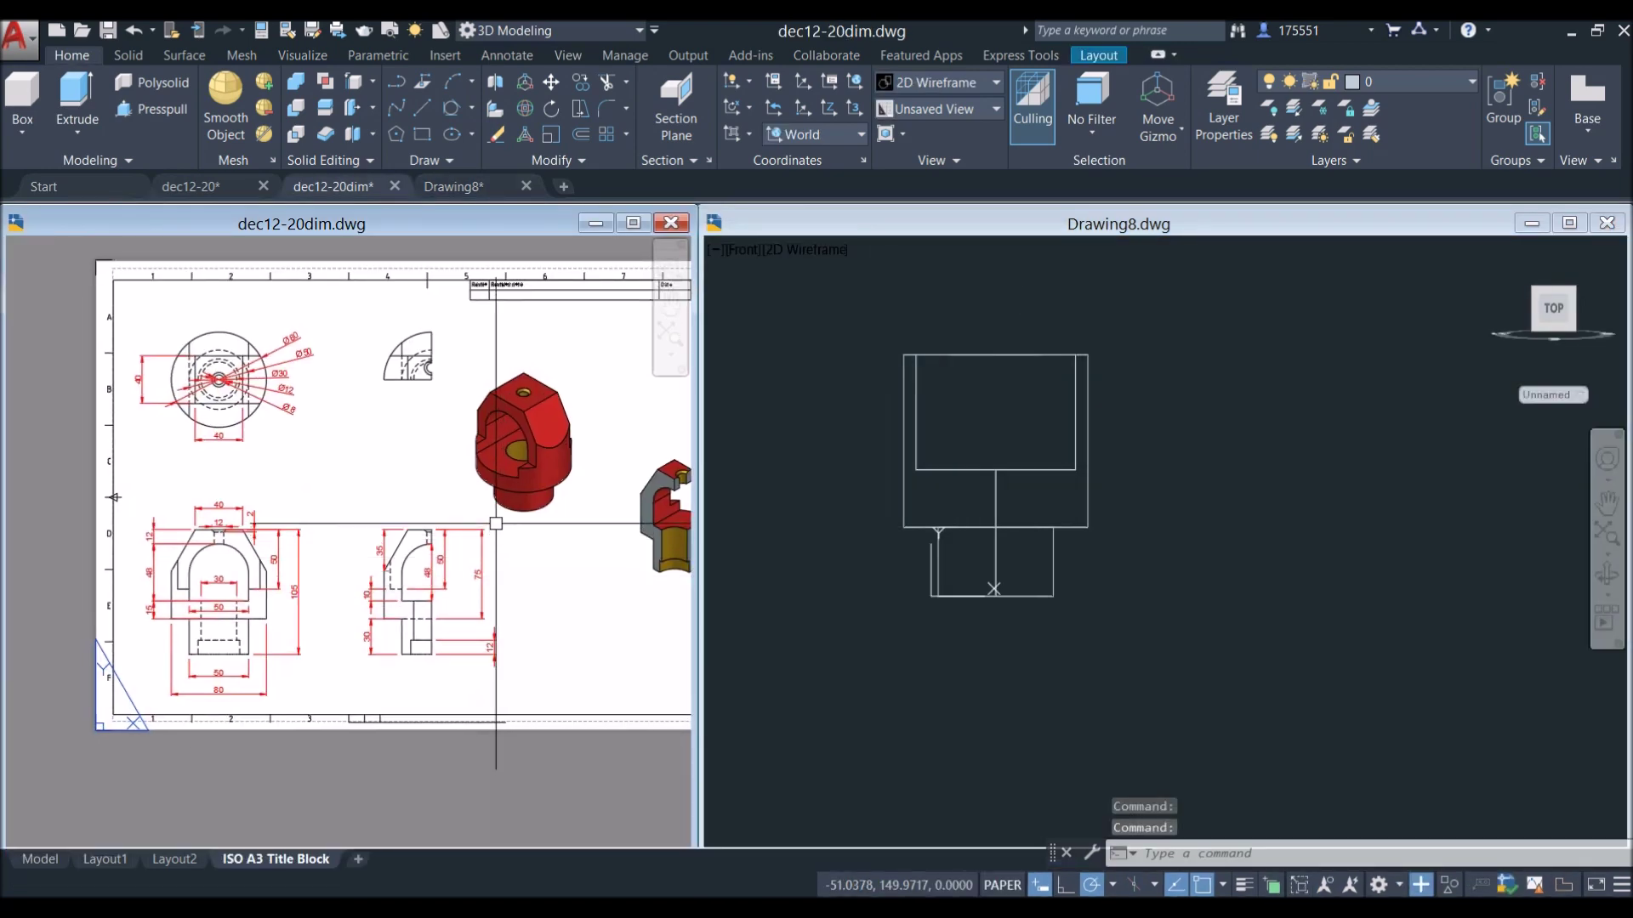
{"action": "scroll", "coordinate": [513, 455], "scroll_direction": "up", "scroll_amount": 5}
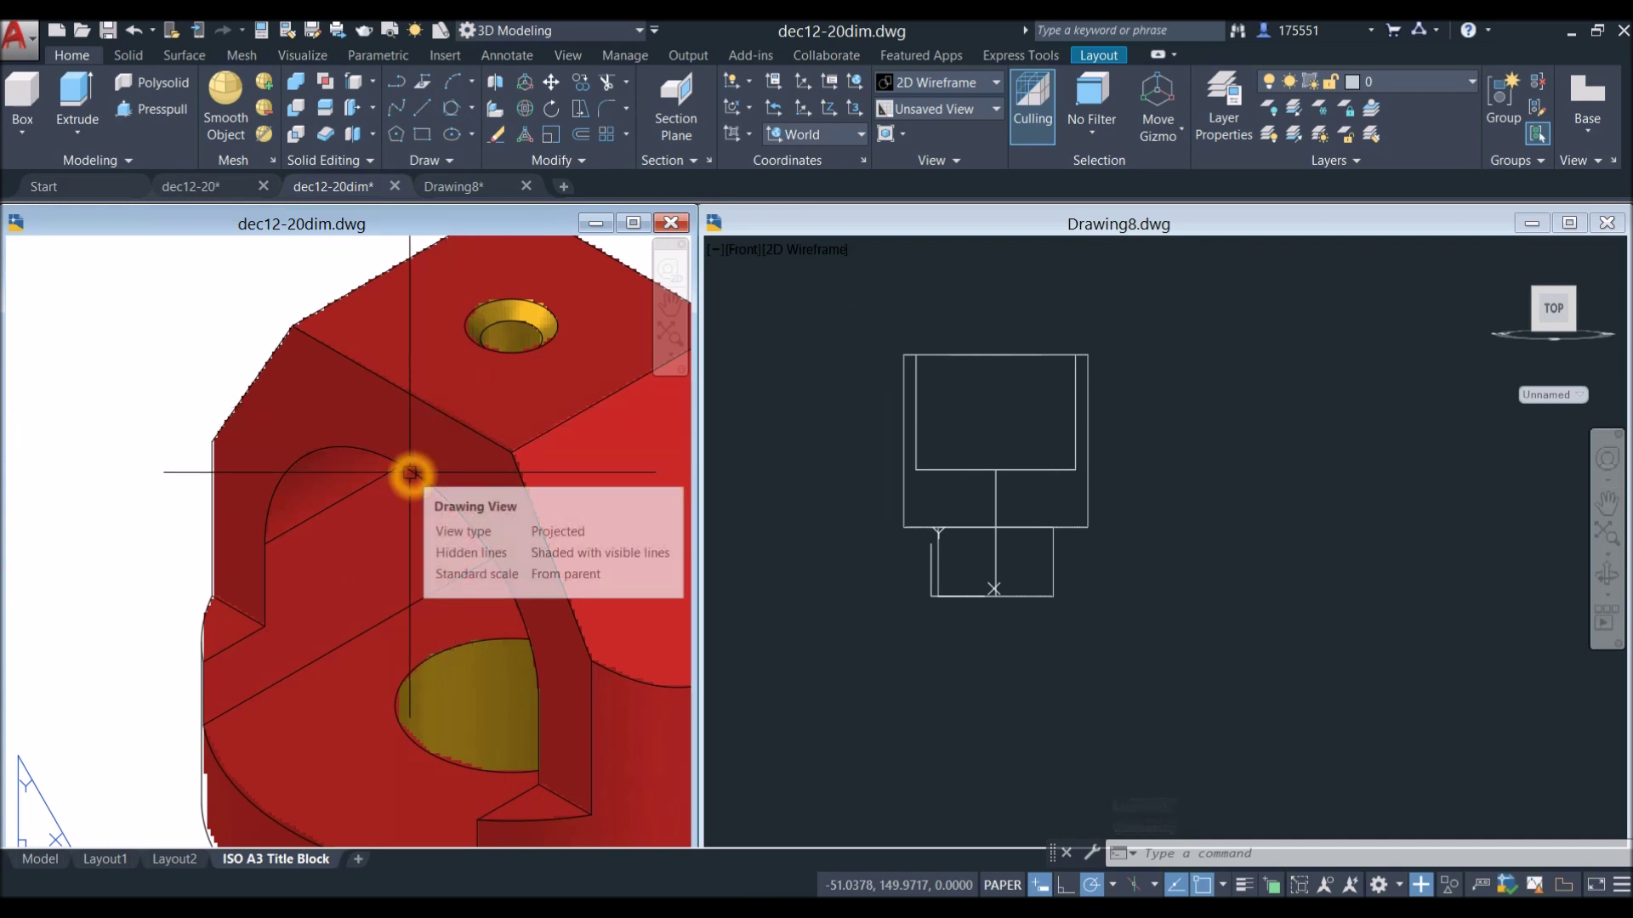
{"action": "scroll", "coordinate": [412, 474], "scroll_direction": "down", "scroll_amount": 6}
{"action": "scroll", "coordinate": [332, 620], "scroll_direction": "up", "scroll_amount": 5}
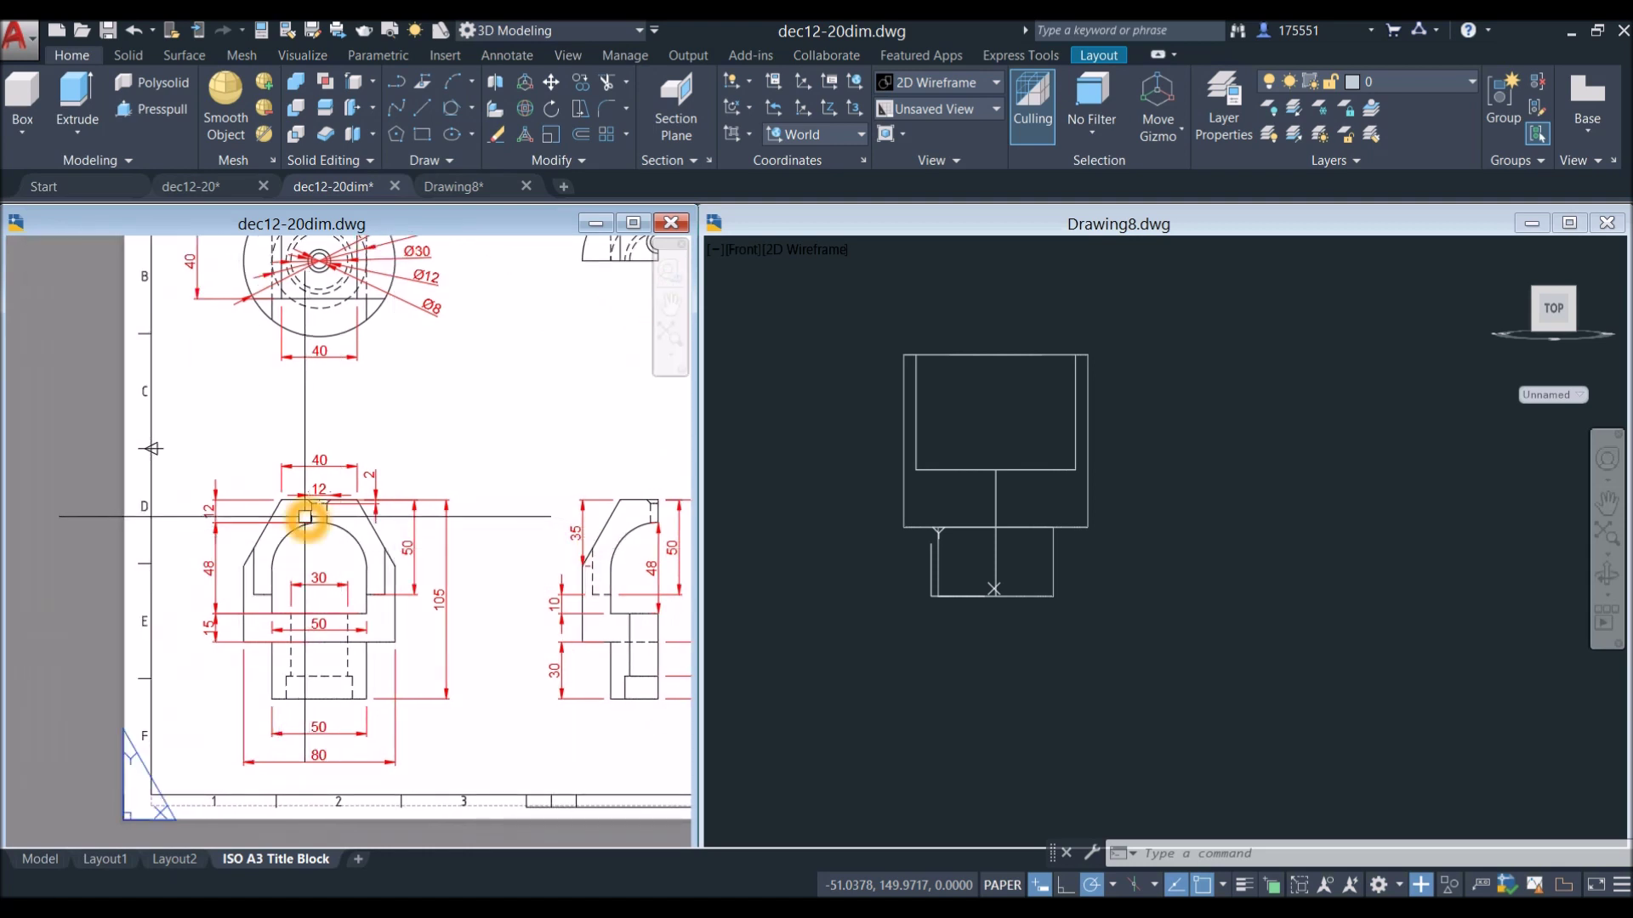
{"action": "scroll", "coordinate": [305, 516], "scroll_direction": "up", "scroll_amount": 2}
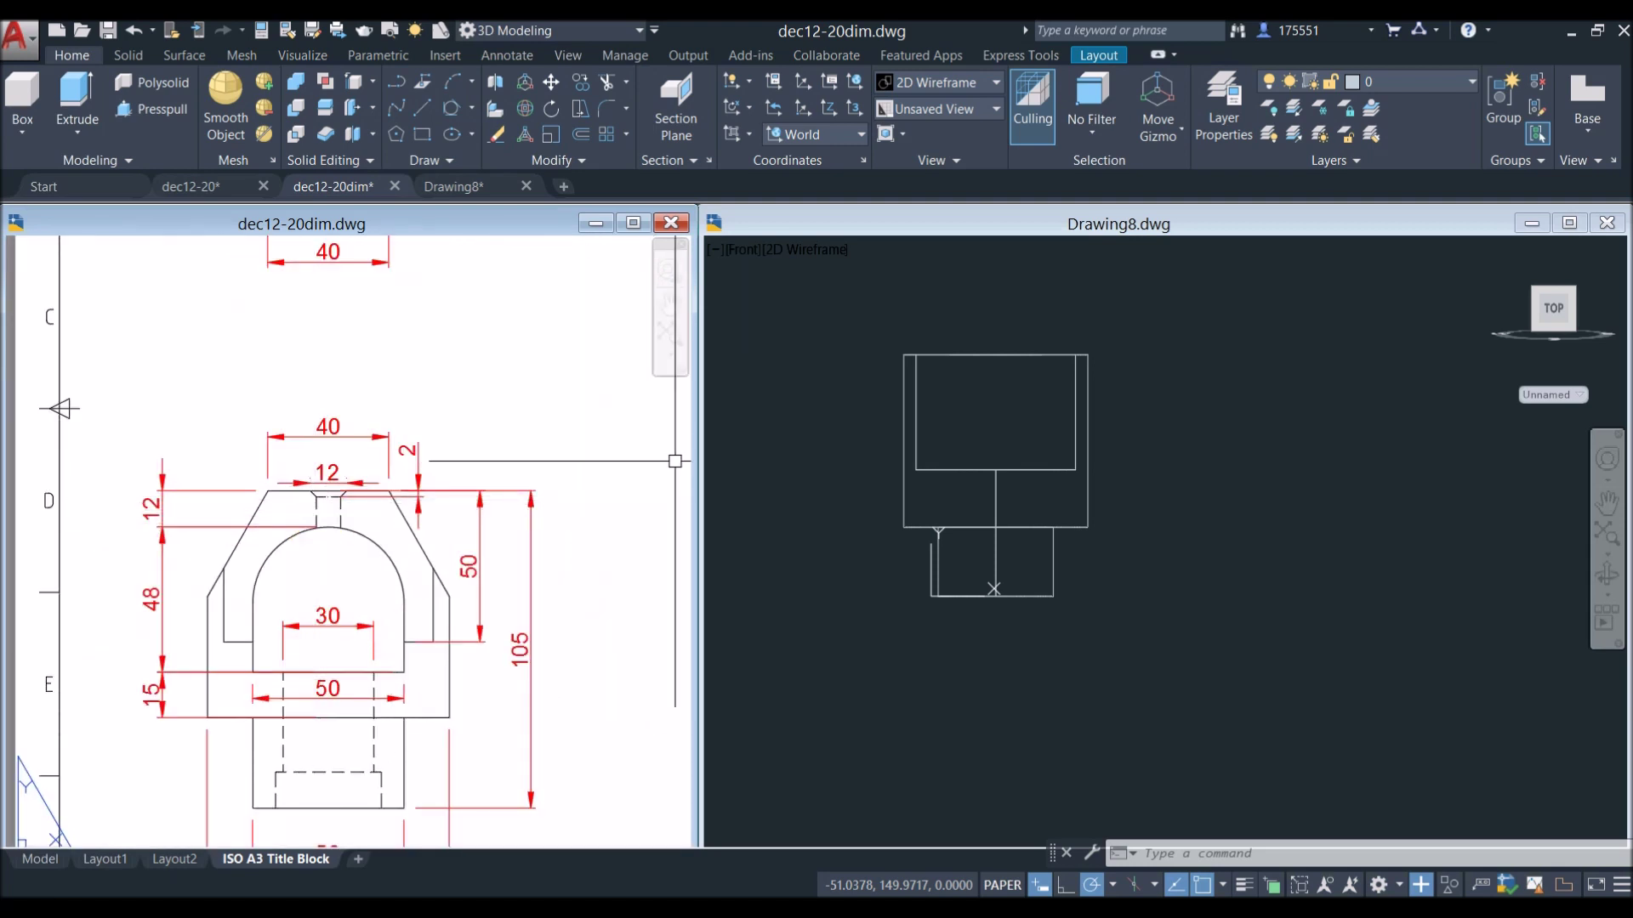
In Drawing8, draw a line 12 down from the midpoint of the model's top edge and continue it 25 to the right.
{"action": "left_click", "coordinate": [850, 484]}
{"action": "type", "text": "l"}
{"action": "key", "text": "Return"}
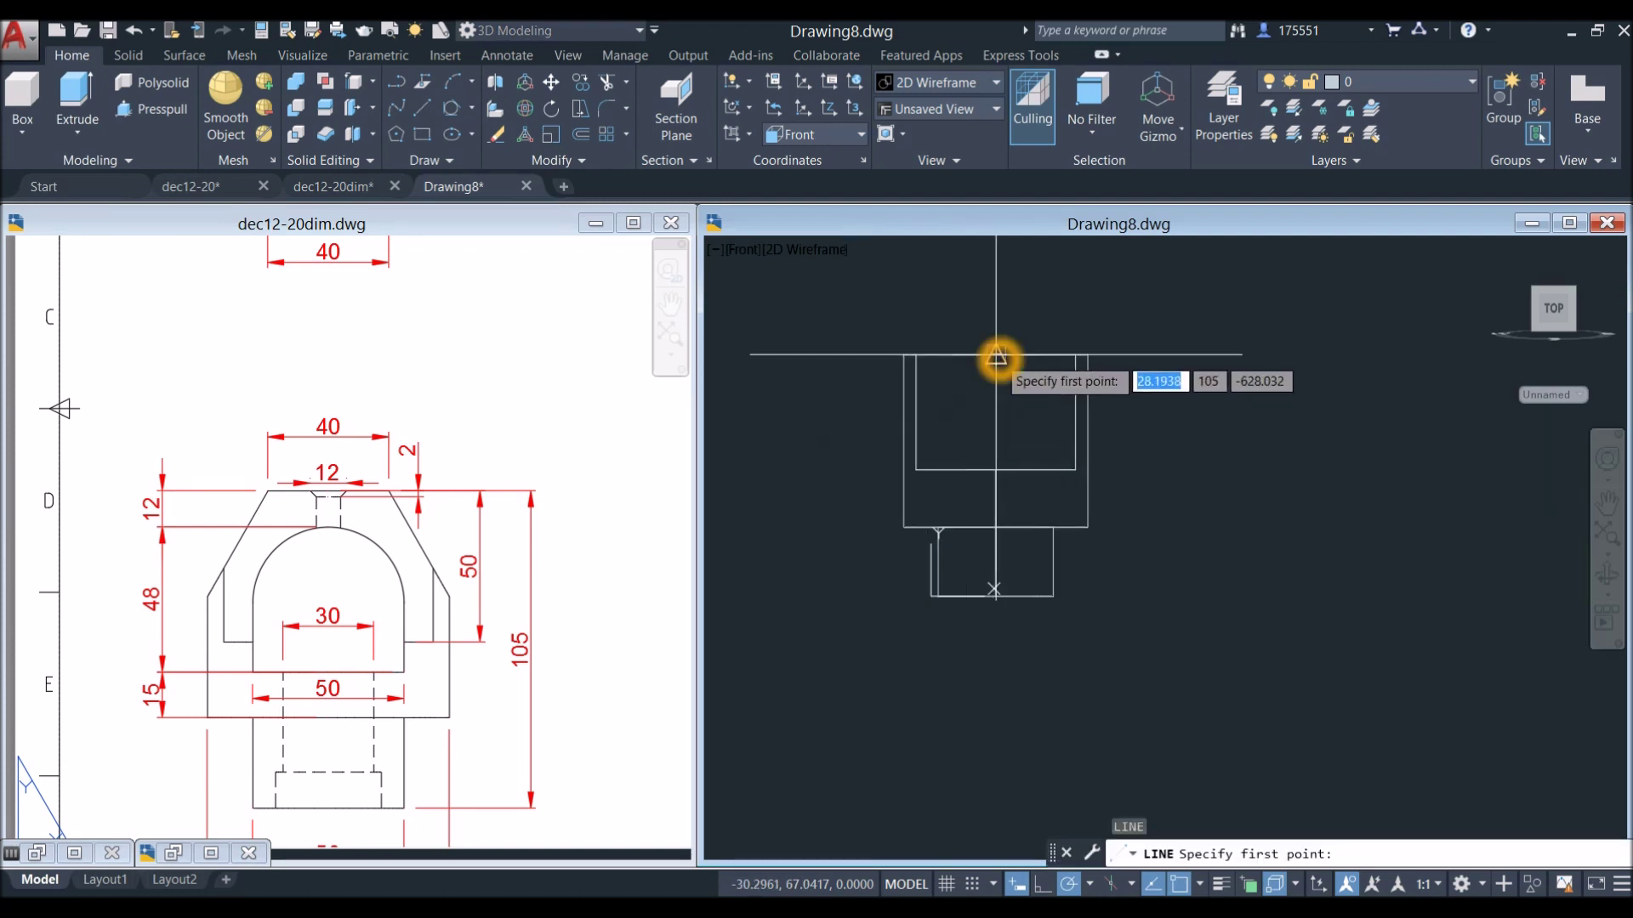
{"action": "left_click", "coordinate": [997, 355]}
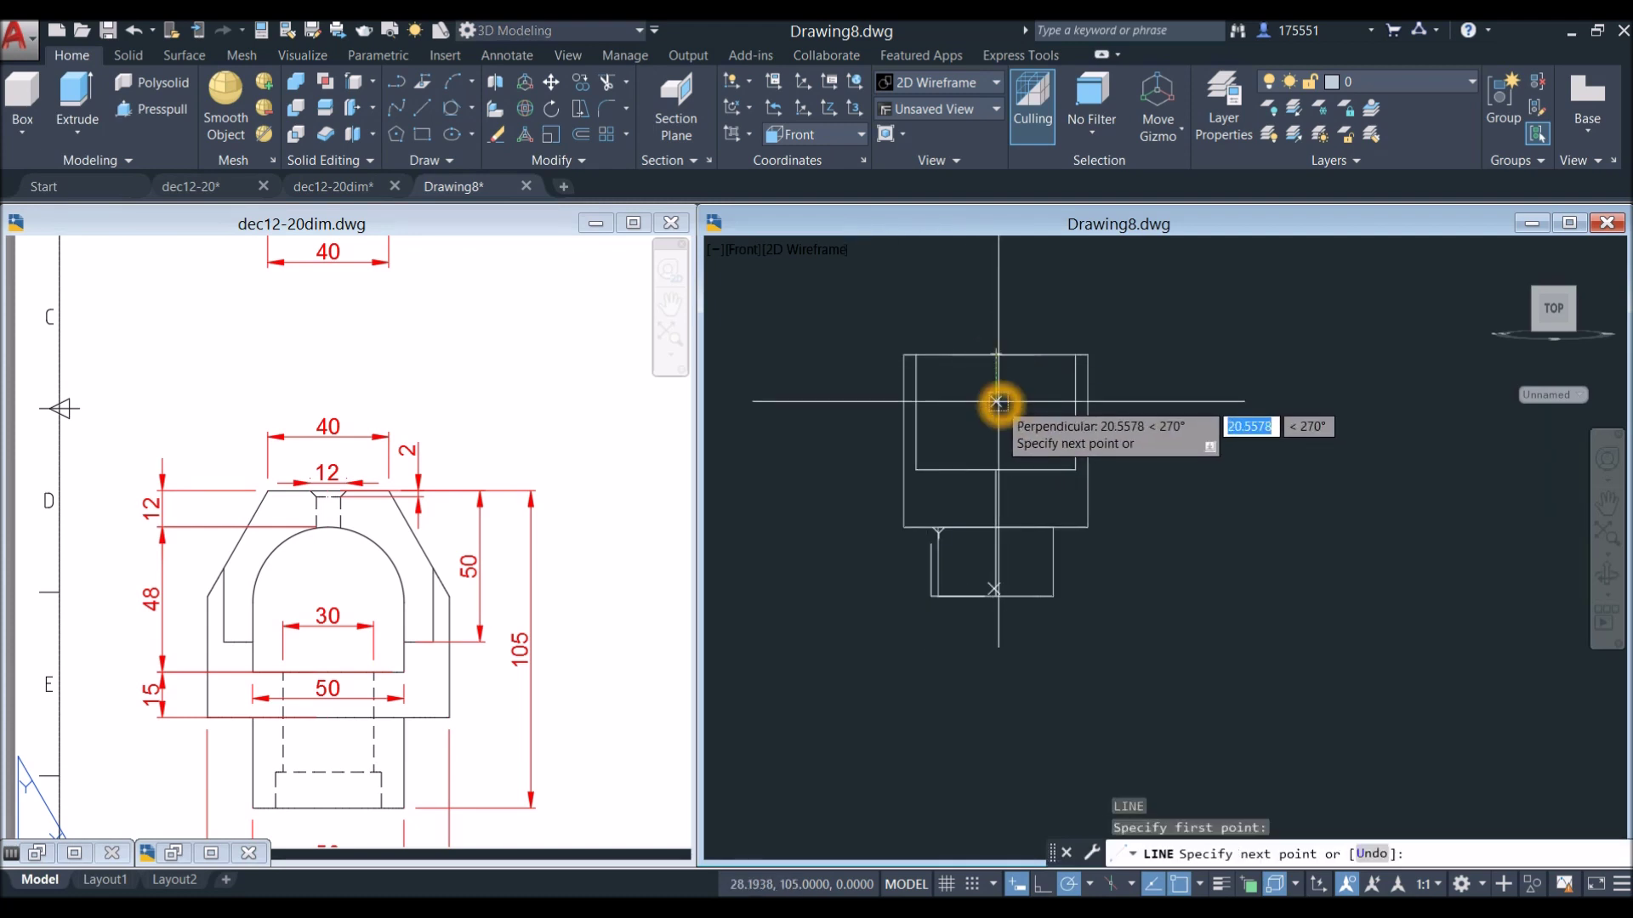
{"action": "key", "text": "Return"}
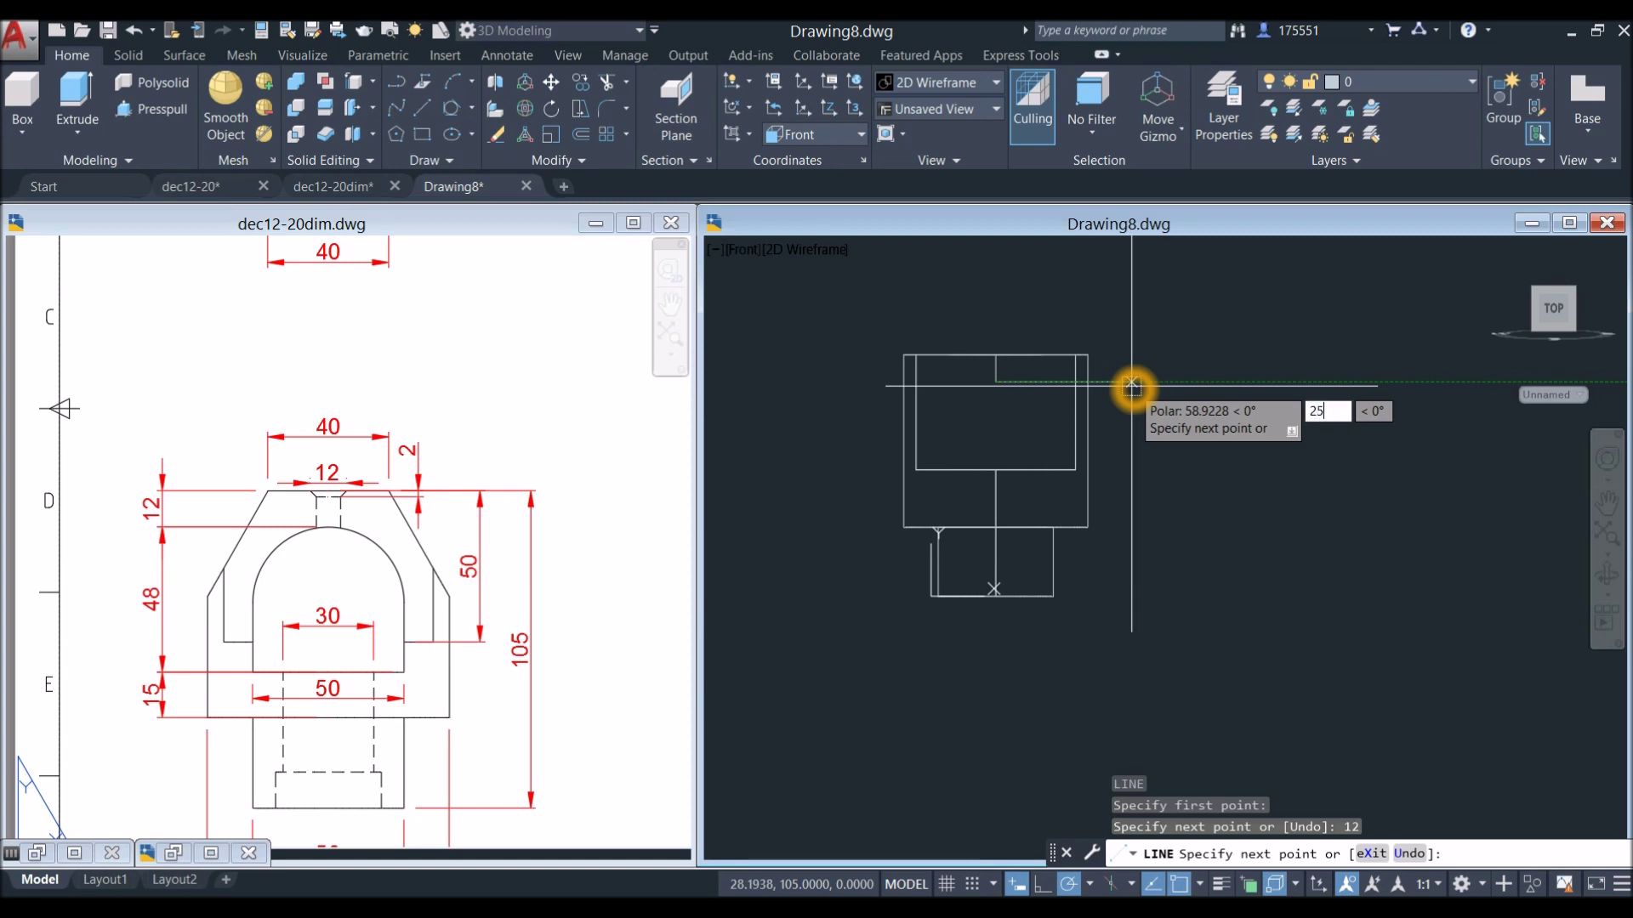
{"action": "key", "text": "Return"}
{"action": "right_click", "coordinate": [1142, 331]}
{"action": "left_click", "coordinate": [1160, 345]}
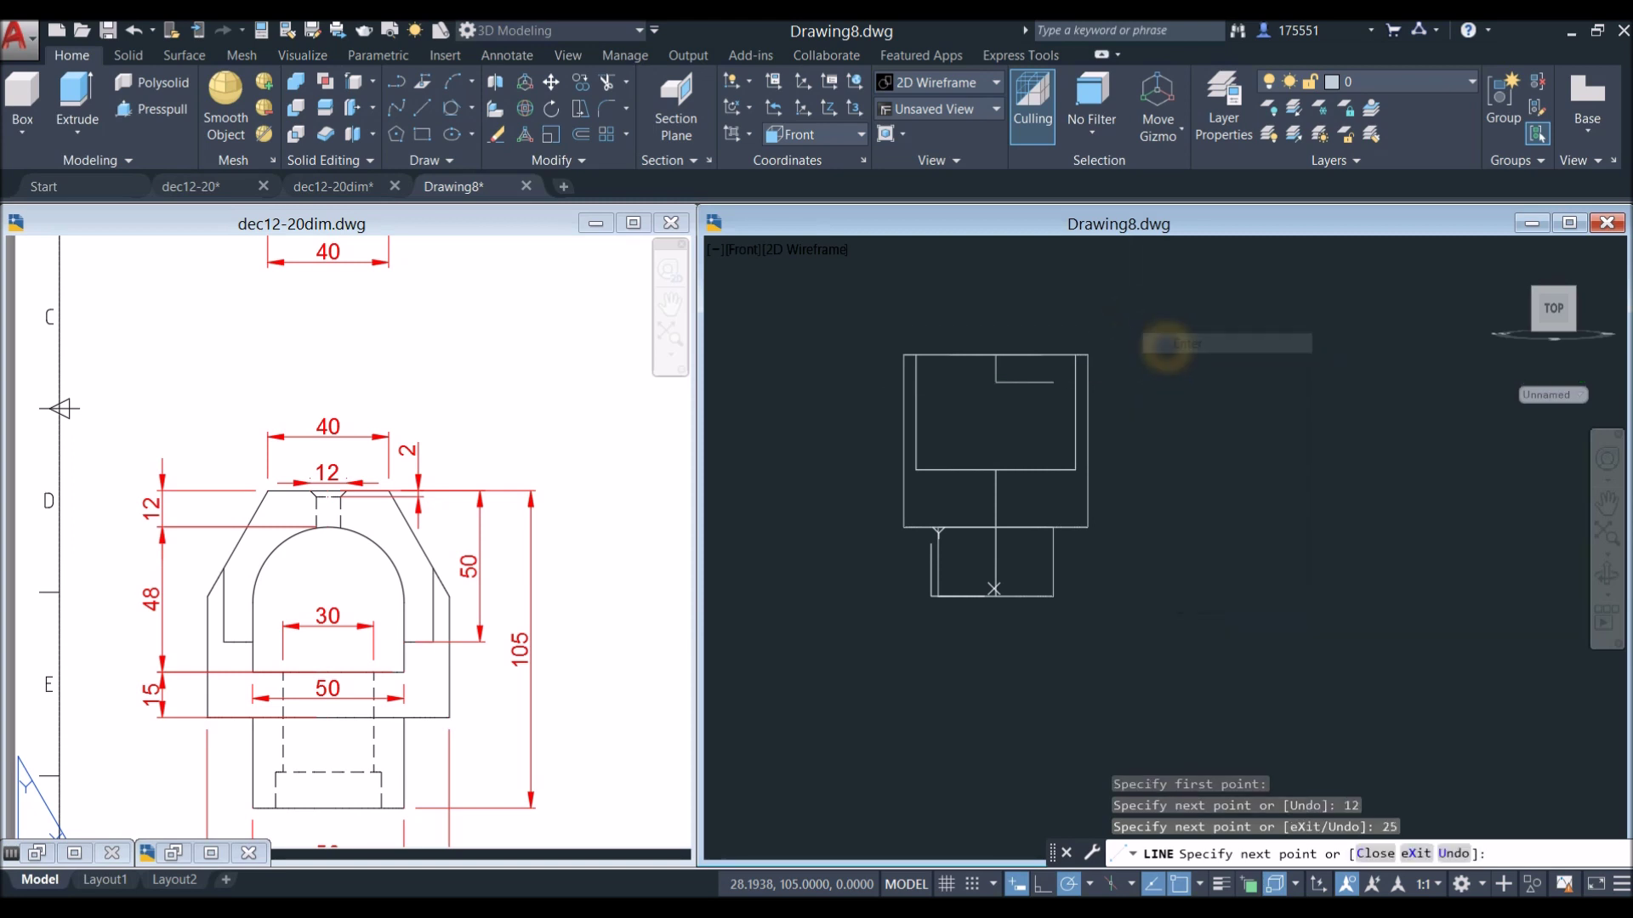
Copy the 25-long horizontal line to the left, placing the copy's right end on the lower end of the vertical line.
{"action": "left_click", "coordinate": [1020, 382]}
{"action": "right_click", "coordinate": [1149, 278]}
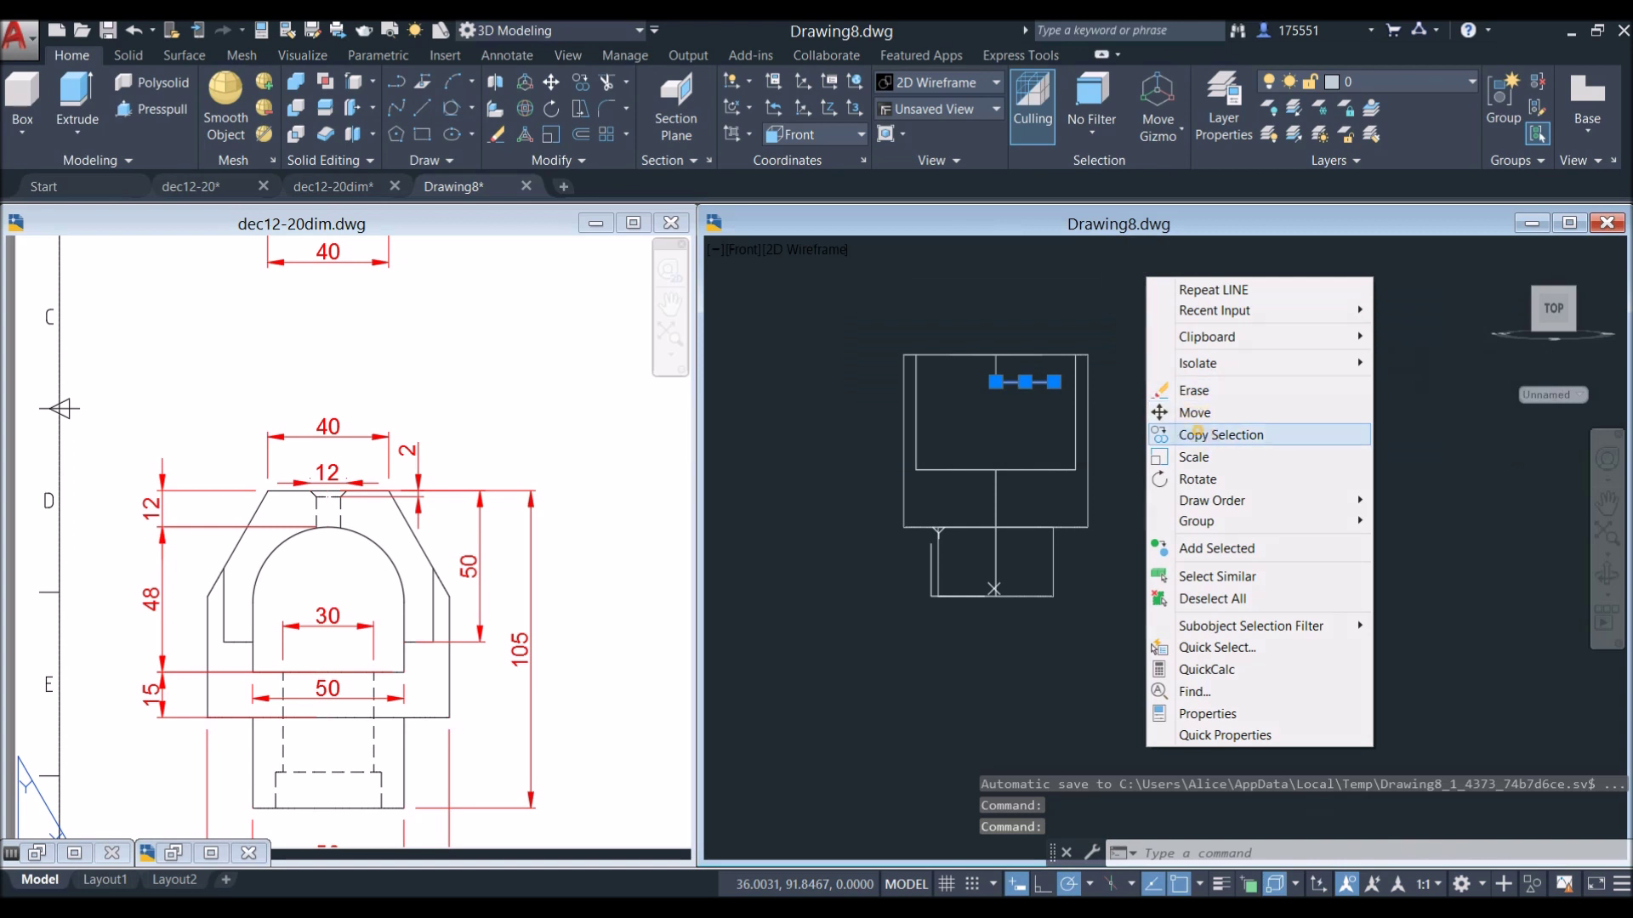
{"action": "left_click", "coordinate": [1197, 434]}
{"action": "left_click", "coordinate": [1054, 382]}
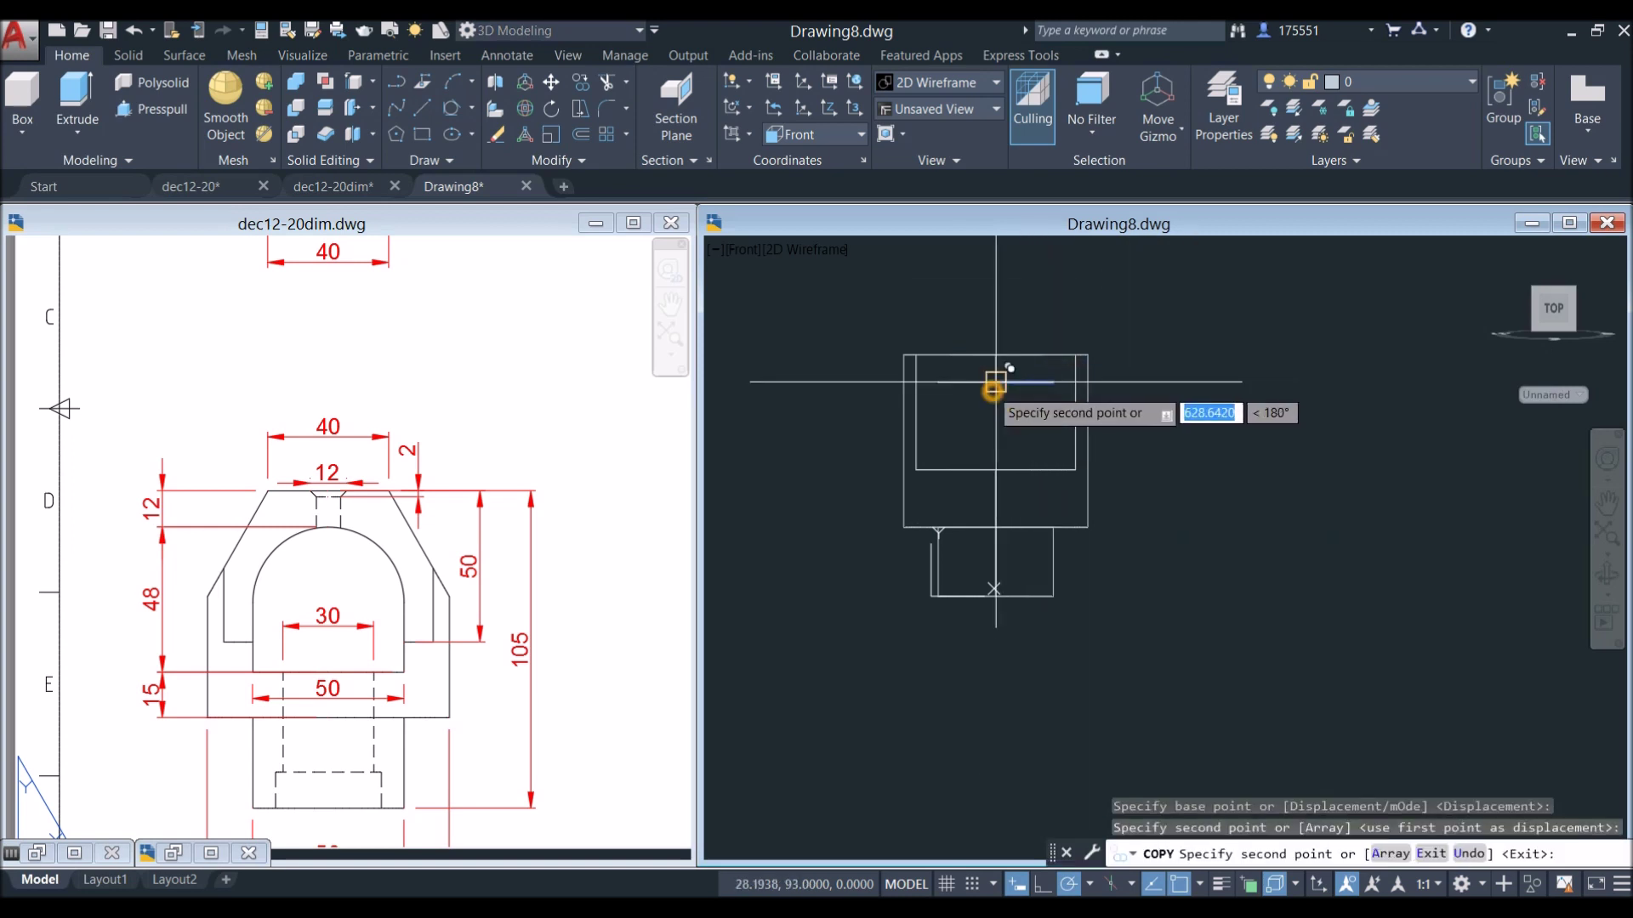
{"action": "left_click", "coordinate": [1055, 447]}
{"action": "right_click", "coordinate": [1055, 446]}
{"action": "left_click", "coordinate": [1097, 453]}
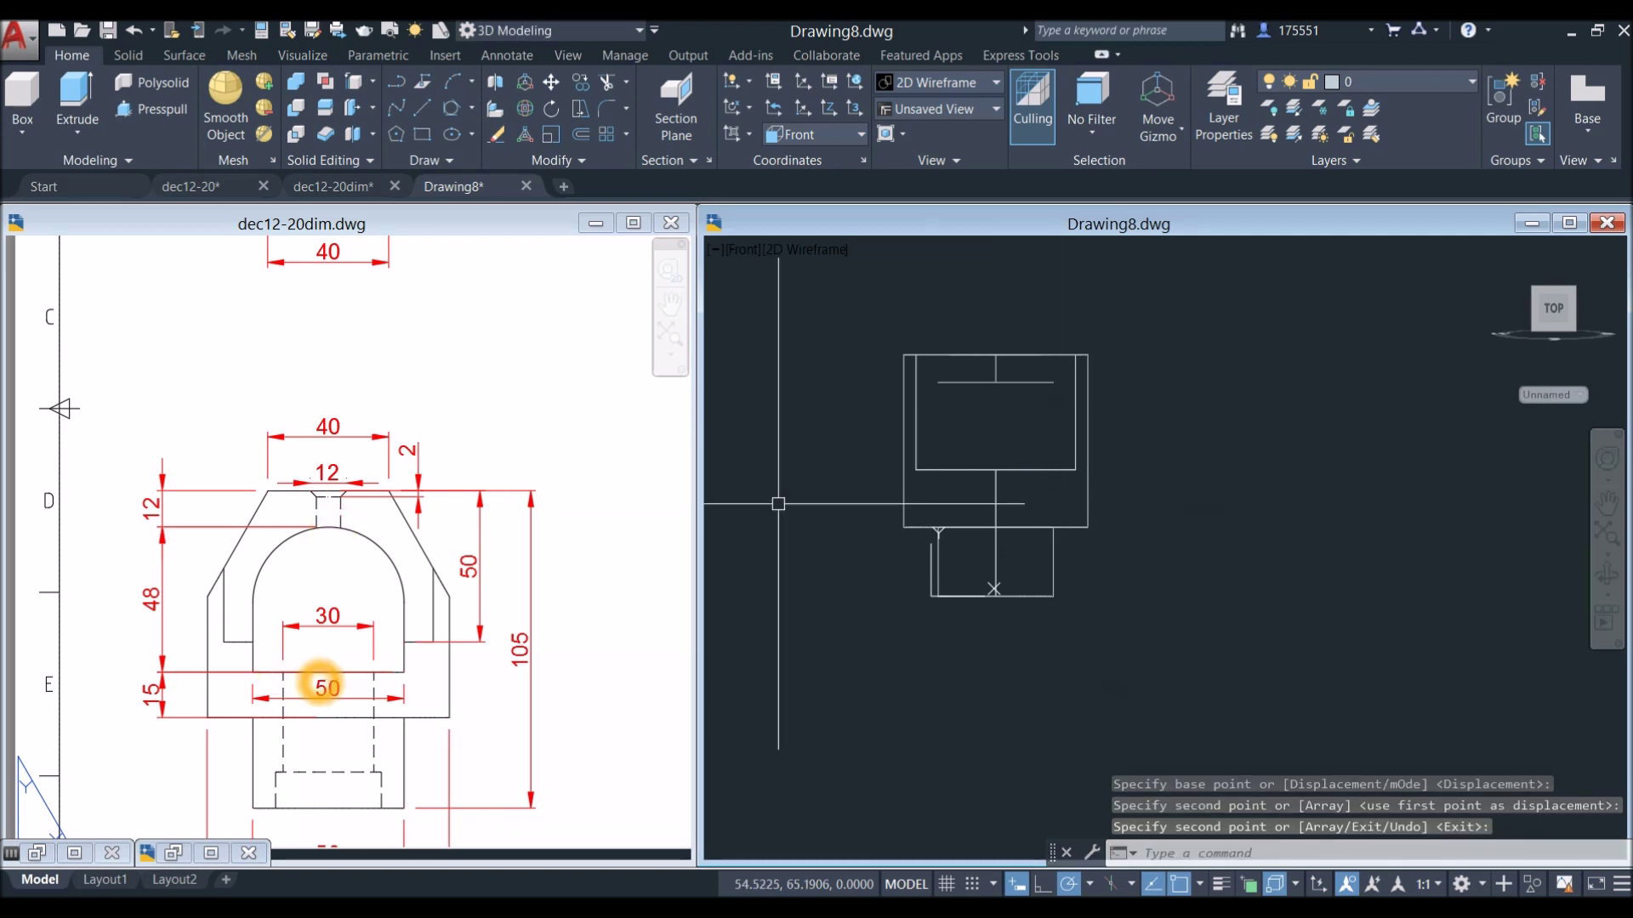
Complete the rectangle below the horizontal lines with lines 48 down, 50 to the left and back up to the left end.
{"action": "left_click", "coordinate": [1138, 384]}
{"action": "type", "text": "l"}
{"action": "key", "text": "Return"}
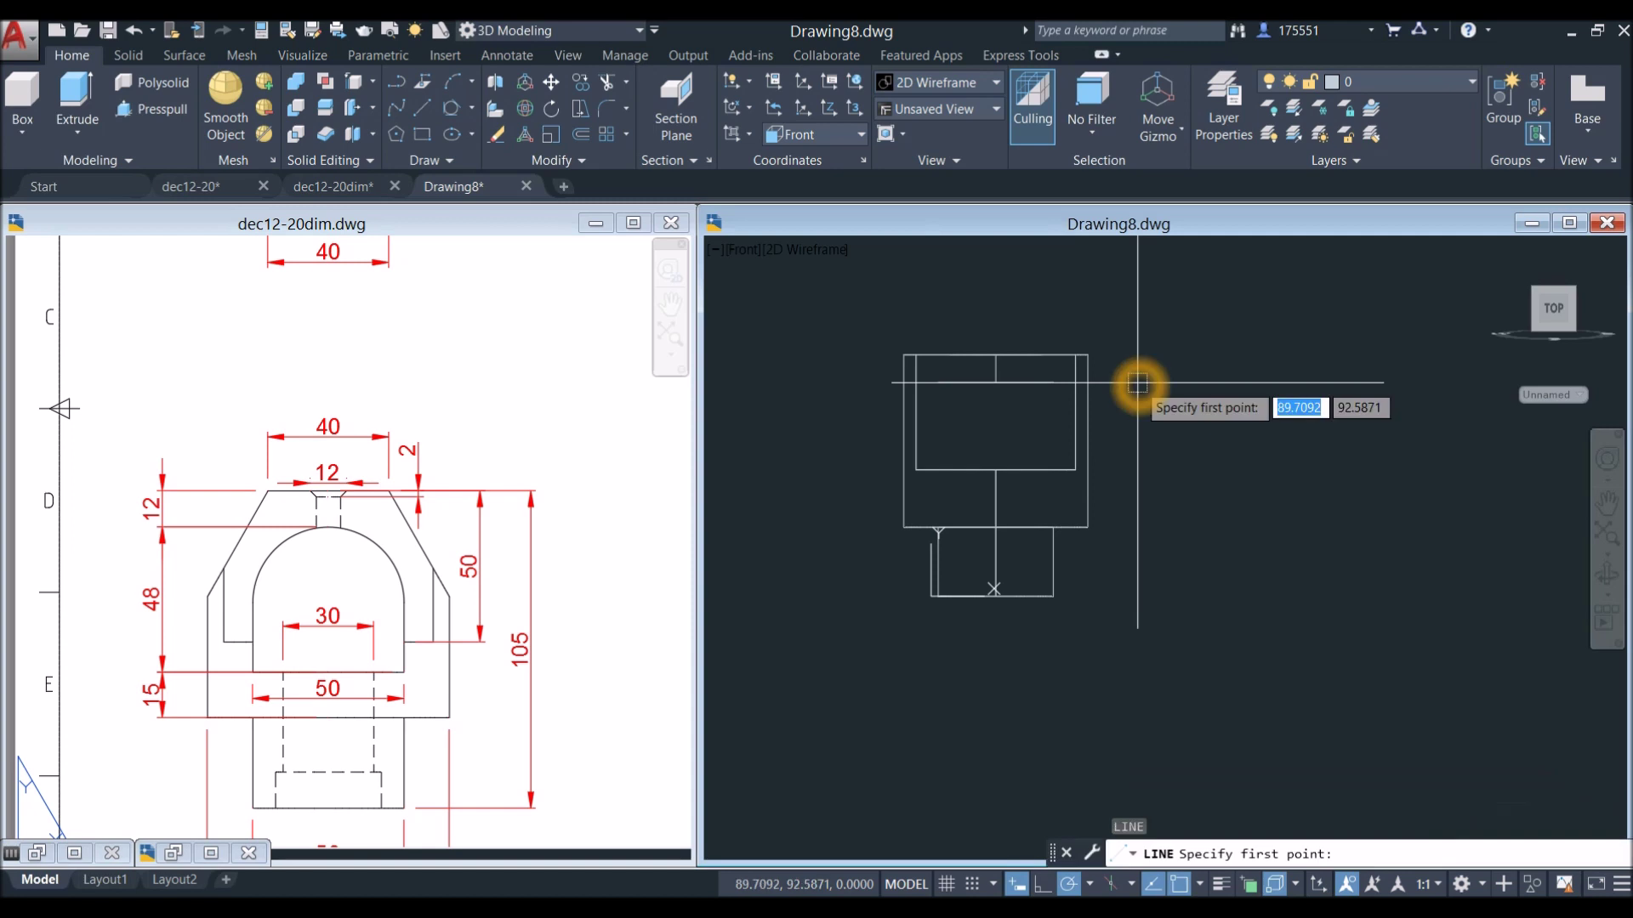
{"action": "left_click", "coordinate": [1053, 382]}
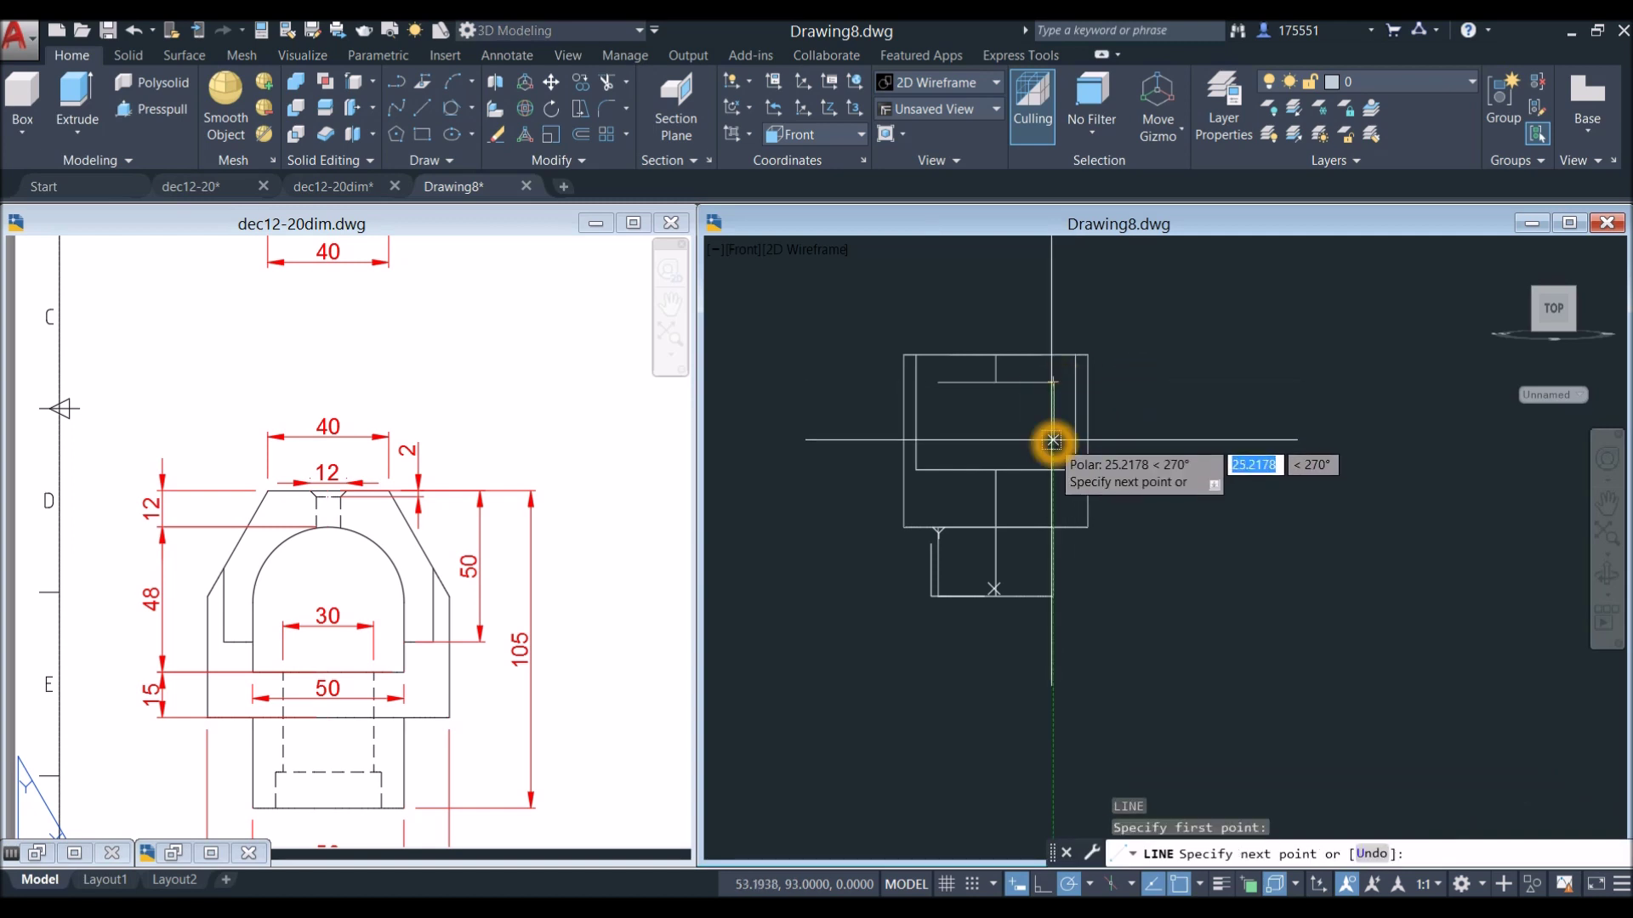
{"action": "type", "text": "48"}
{"action": "key", "text": "Return"}
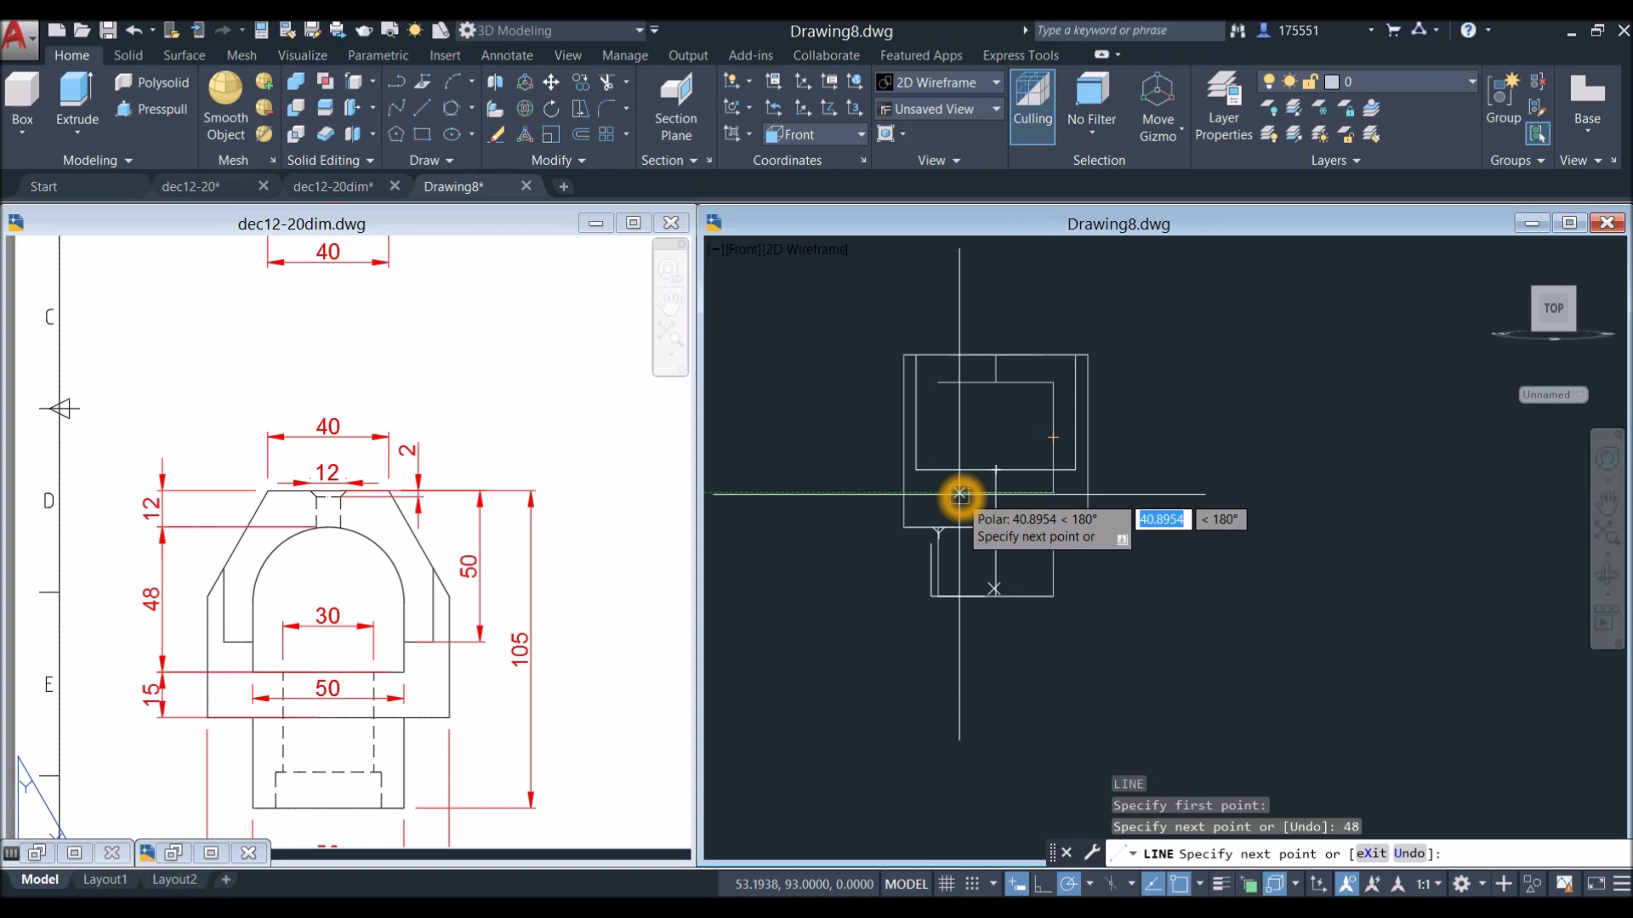
{"action": "type", "text": "50"}
{"action": "key", "text": "Return"}
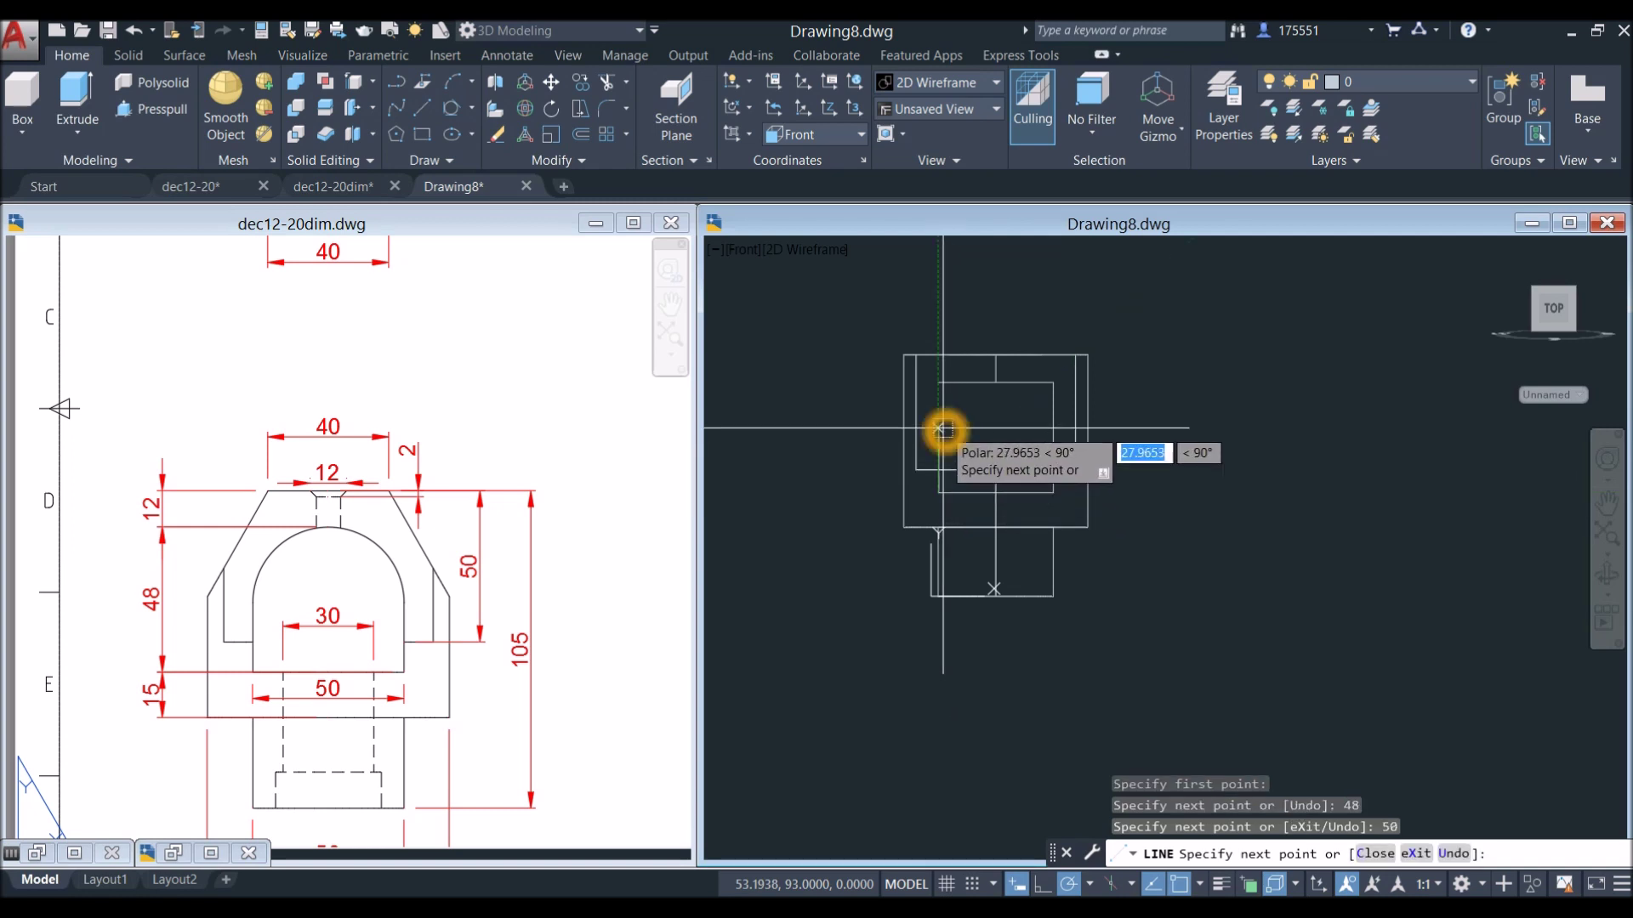
{"action": "left_click", "coordinate": [938, 381]}
{"action": "right_click", "coordinate": [976, 405]}
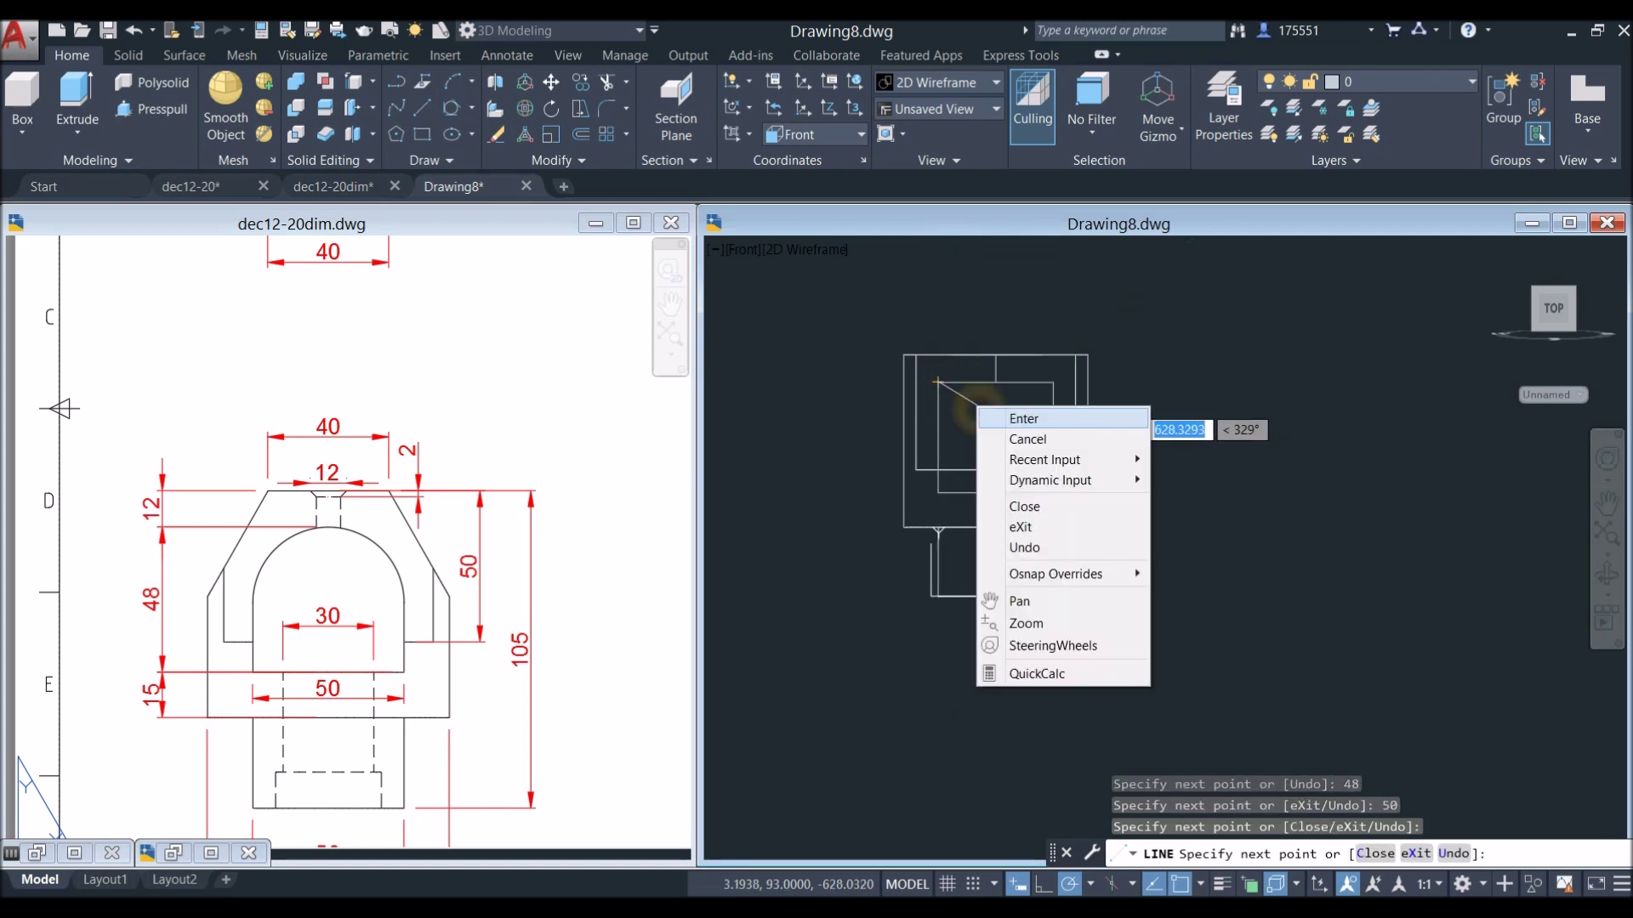
{"action": "left_click", "coordinate": [1003, 420]}
Inspect the rectangle inside the model from an orbited X-ray view, and restore the 2D Wireframe style.
{"action": "middle_click_drag", "start_coordinate": [1003, 419], "coordinate": [970, 460], "text": "shift"}
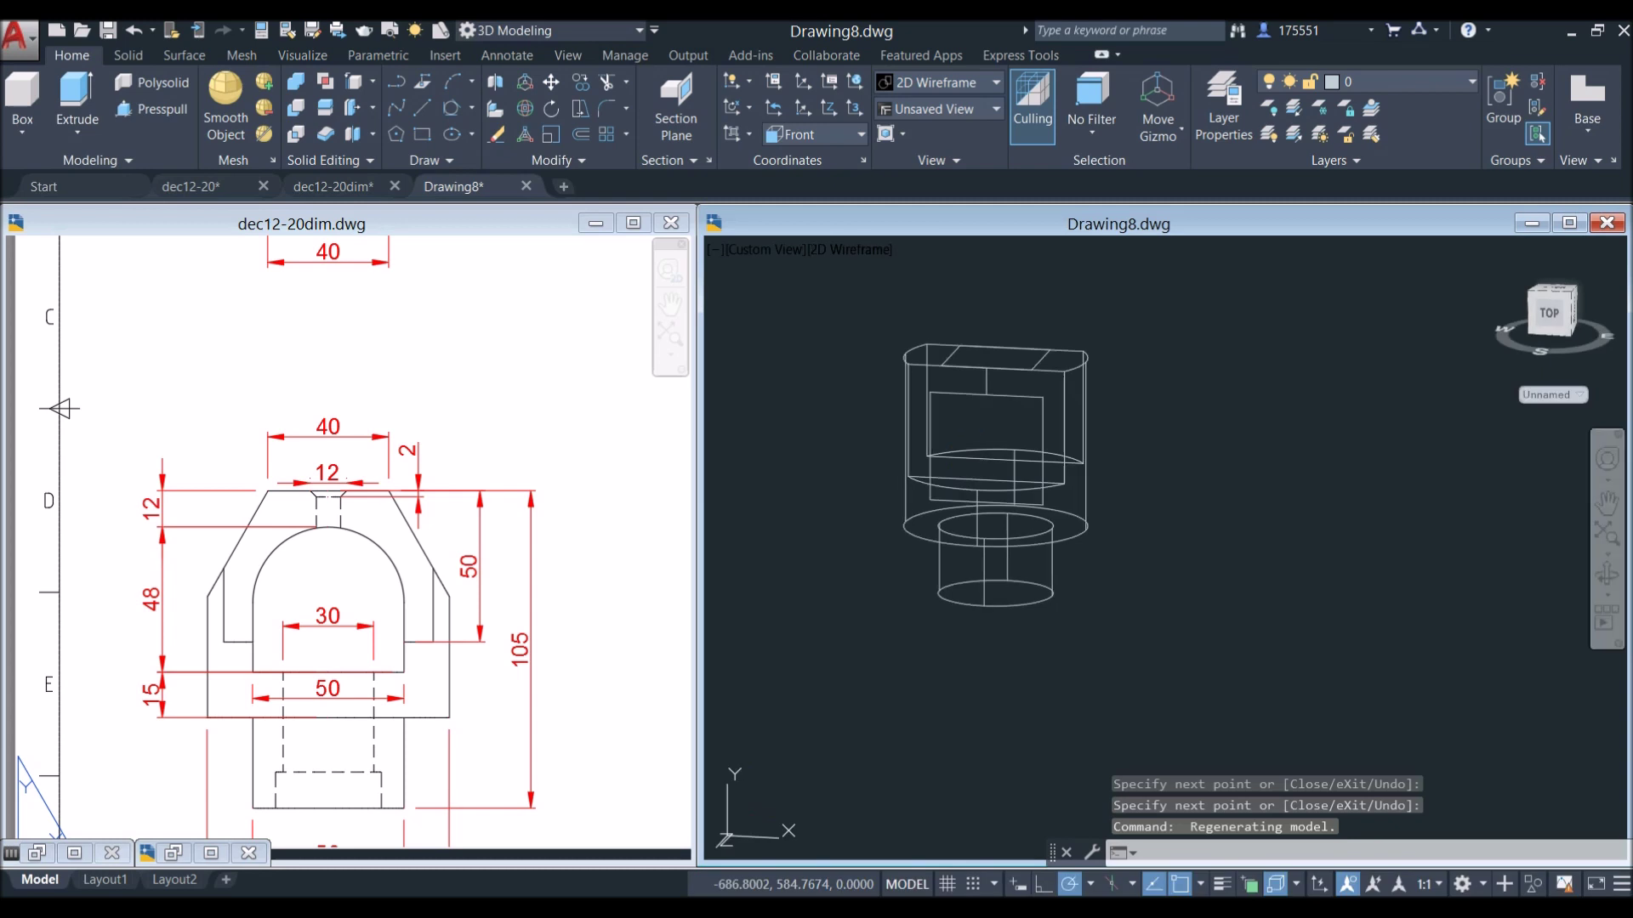
{"action": "left_click", "coordinate": [834, 249]}
{"action": "left_click", "coordinate": [868, 483]}
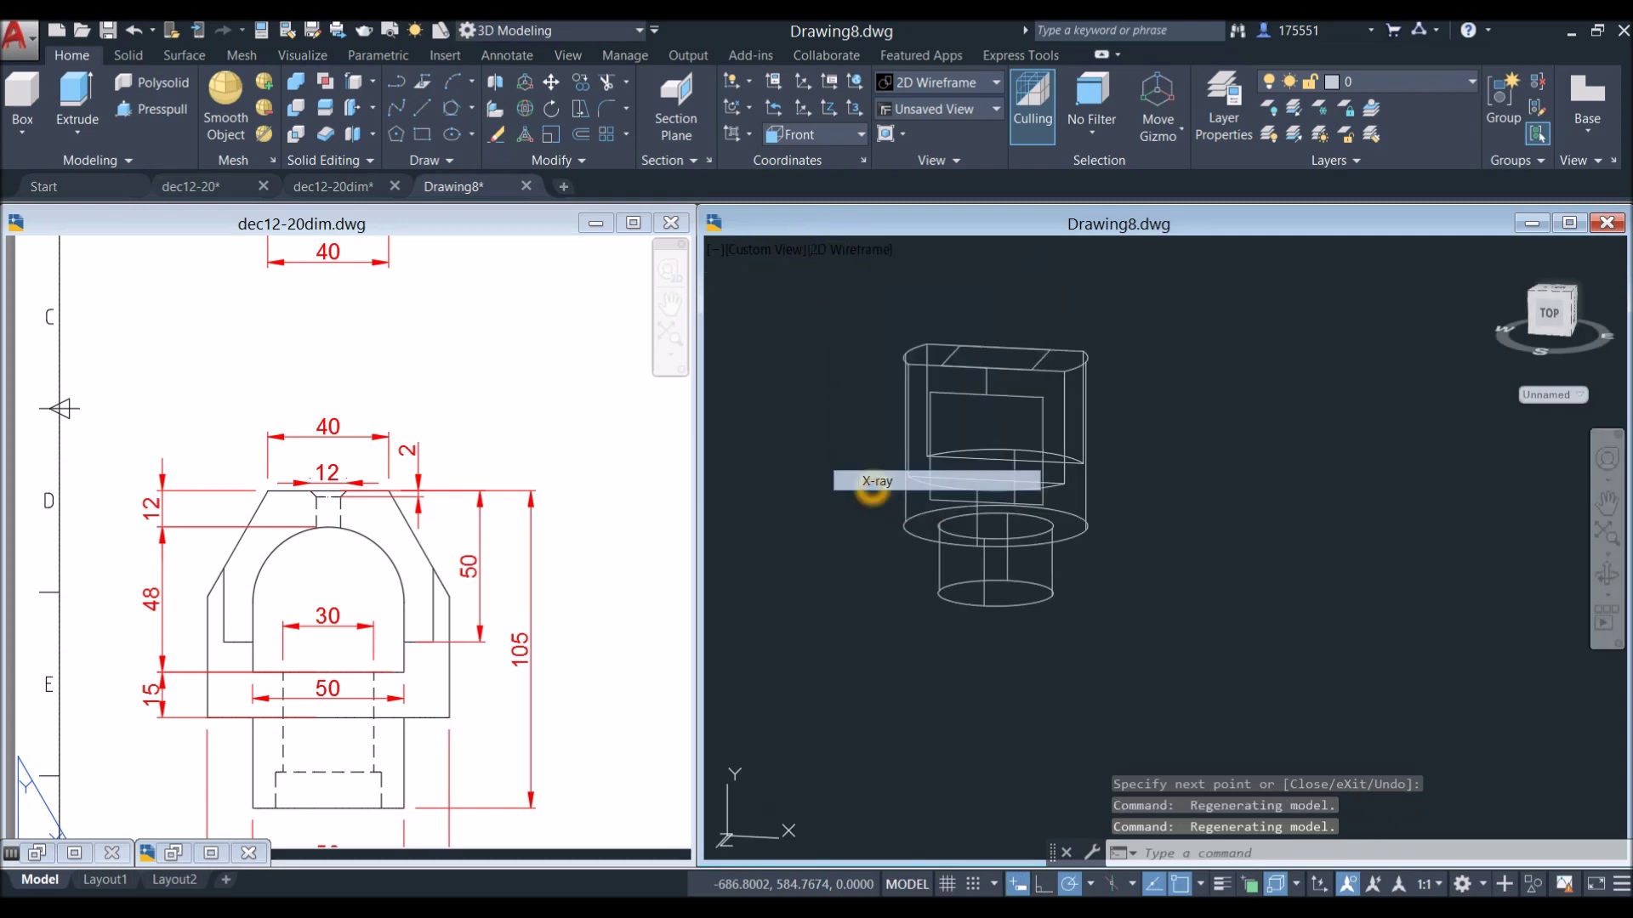
{"action": "mouse_move", "coordinate": [1003, 477]}
{"action": "middle_mouse_down", "text": "shift"}
{"action": "mouse_move", "coordinate": [1073, 430]}
{"action": "mouse_move", "coordinate": [1085, 515]}
{"action": "mouse_move", "coordinate": [991, 476]}
{"action": "mouse_move", "coordinate": [1025, 489]}
{"action": "mouse_move", "coordinate": [1010, 486]}
{"action": "middle_mouse_up", "text": "shift"}
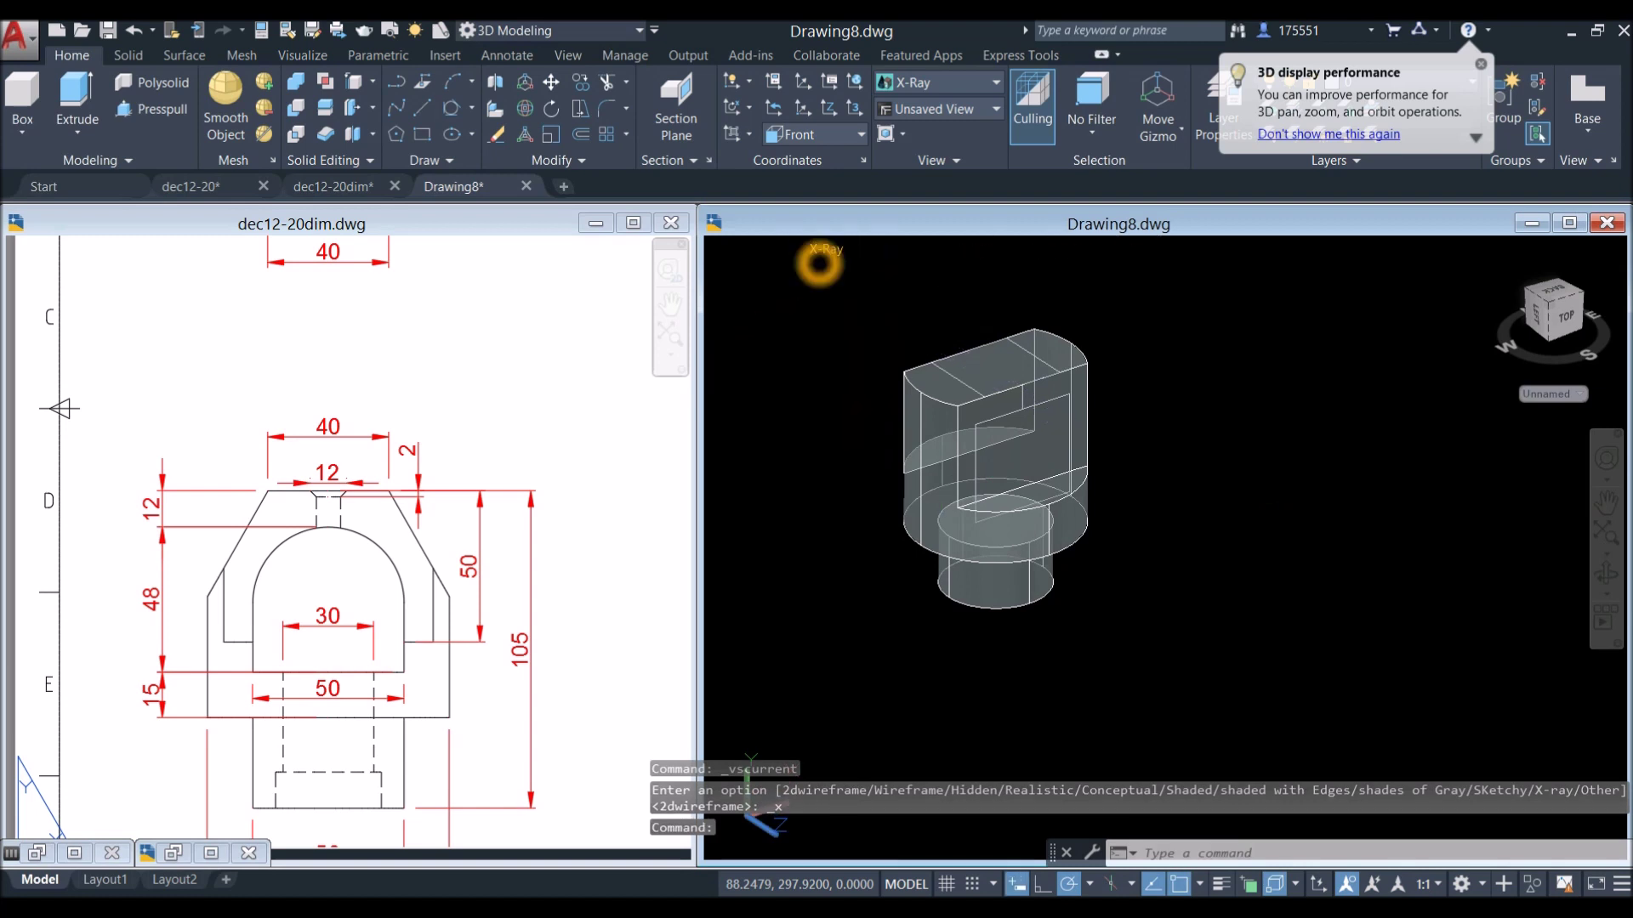
{"action": "left_click", "coordinate": [825, 249]}
{"action": "left_click", "coordinate": [855, 300]}
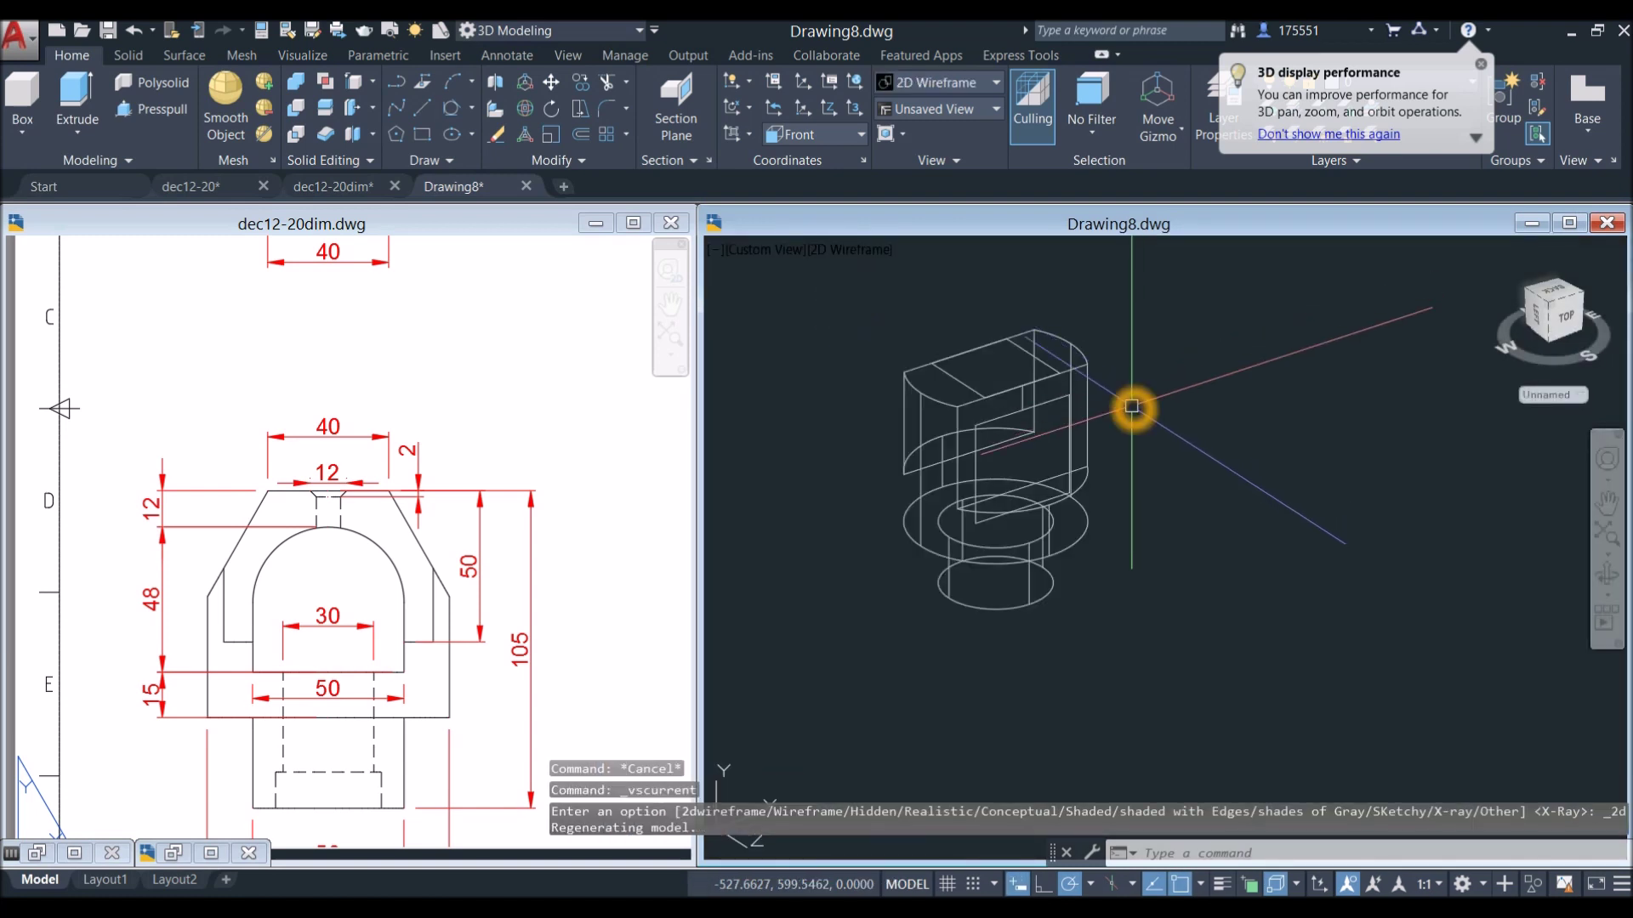
Join the five lines of the rectangle into one closed polyline, leaving out the short vertical line above it.
{"action": "type", "text": "L"}
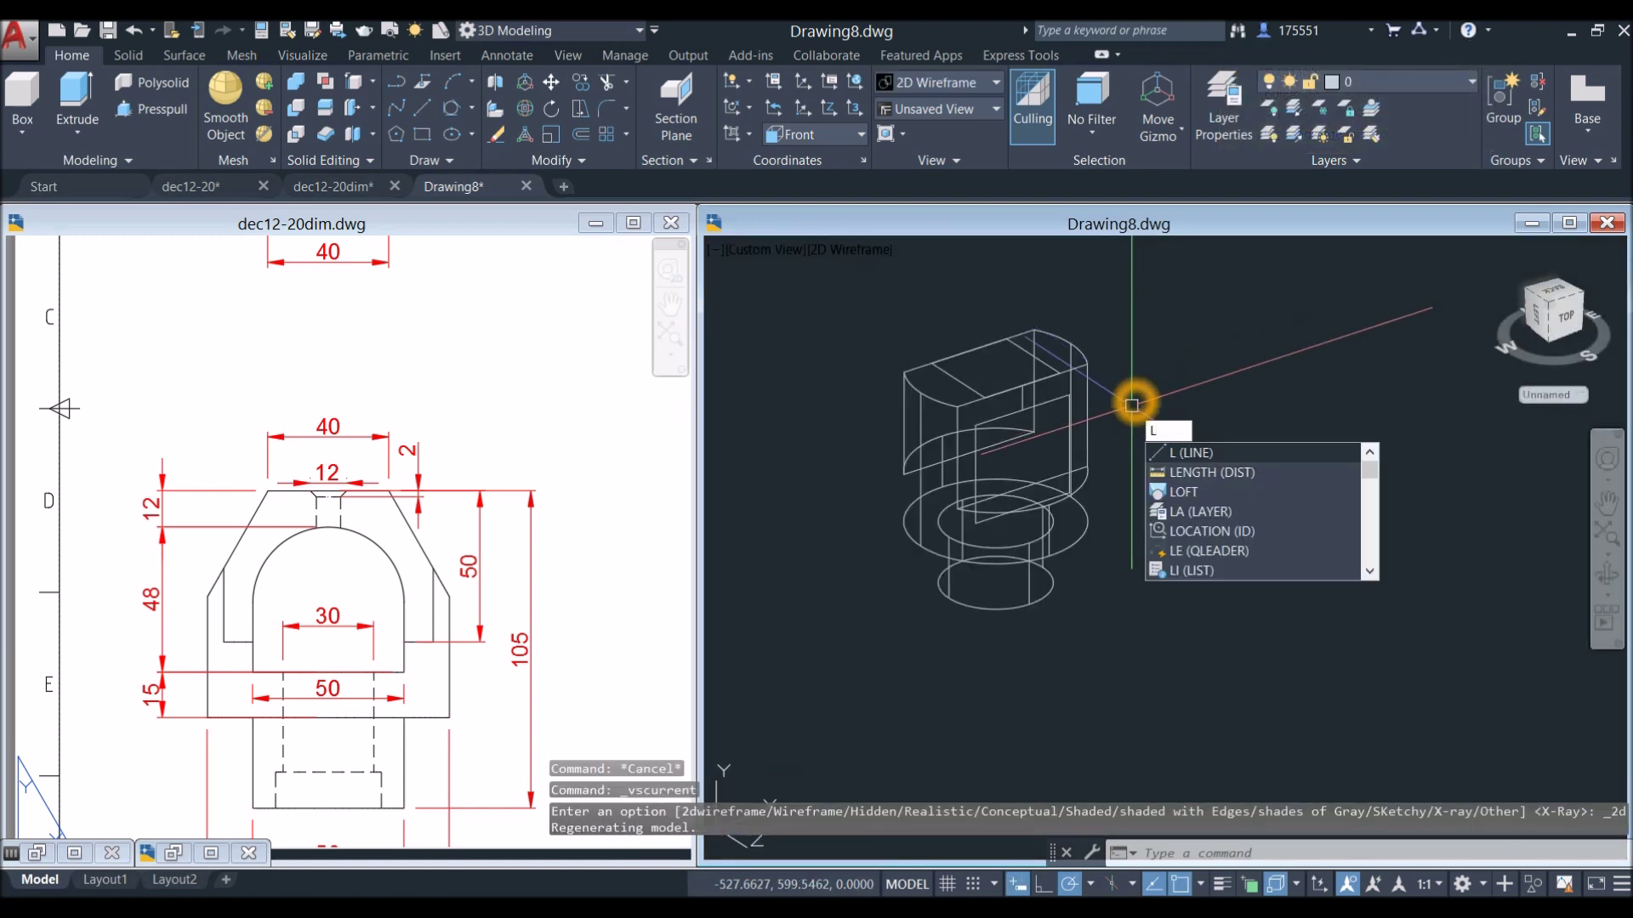
{"action": "key", "text": "Return"}
{"action": "type", "text": "J"}
{"action": "key", "text": "Return"}
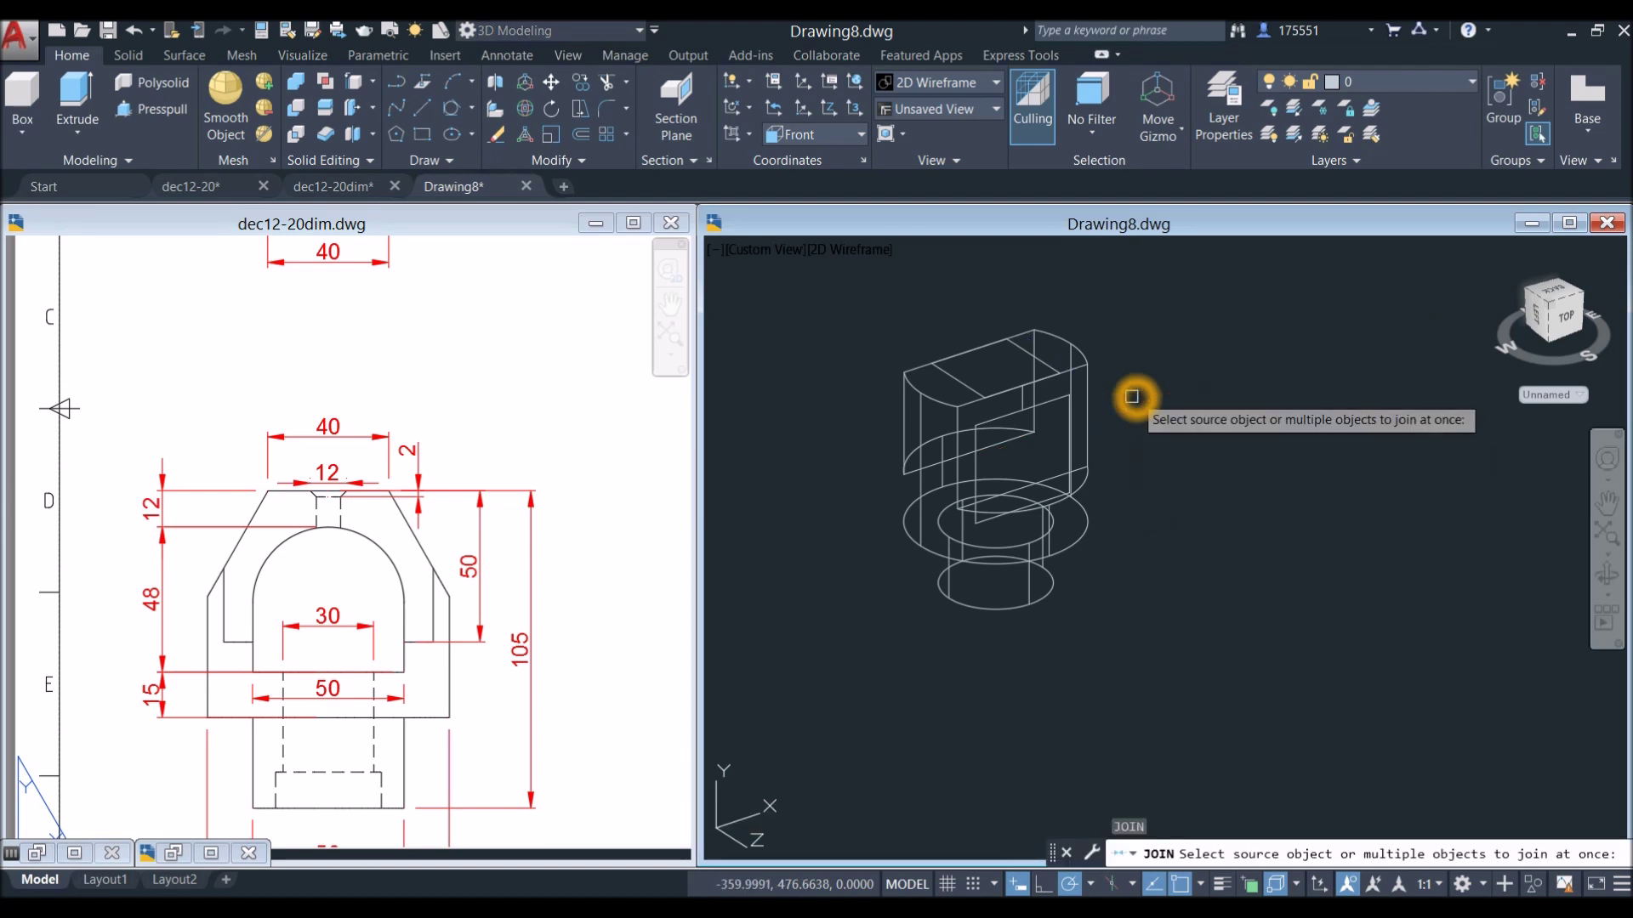
{"action": "scroll", "coordinate": [1075, 419], "scroll_direction": "up", "scroll_amount": 5}
{"action": "left_click", "coordinate": [1039, 360]}
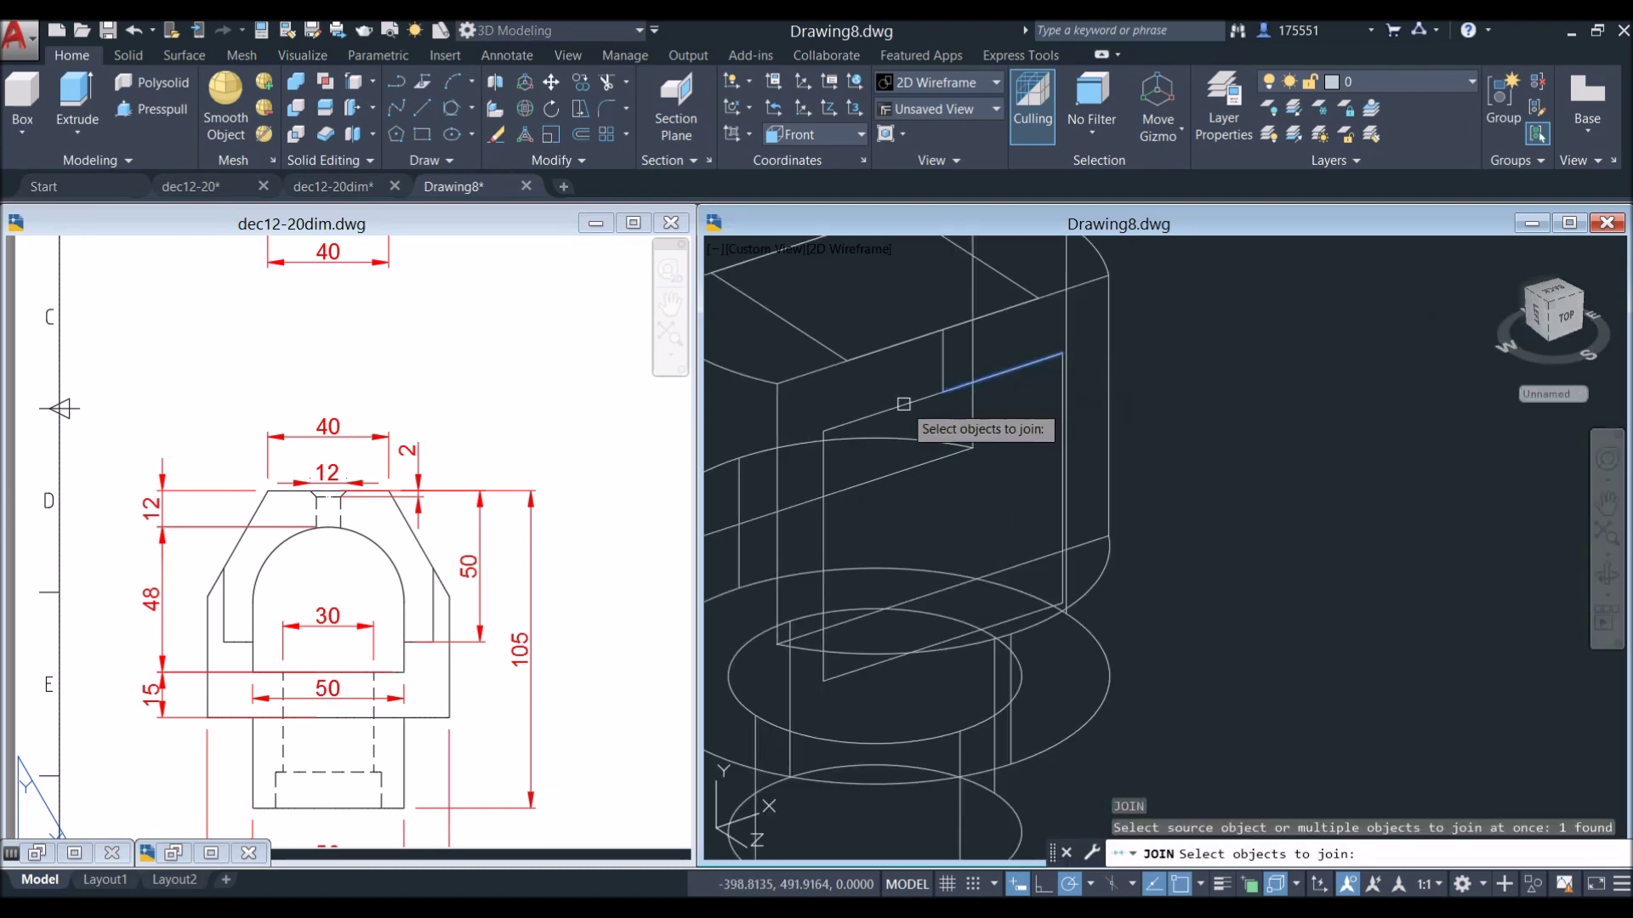
{"action": "left_click", "coordinate": [904, 407]}
{"action": "left_click", "coordinate": [830, 471]}
{"action": "left_click", "coordinate": [818, 467]}
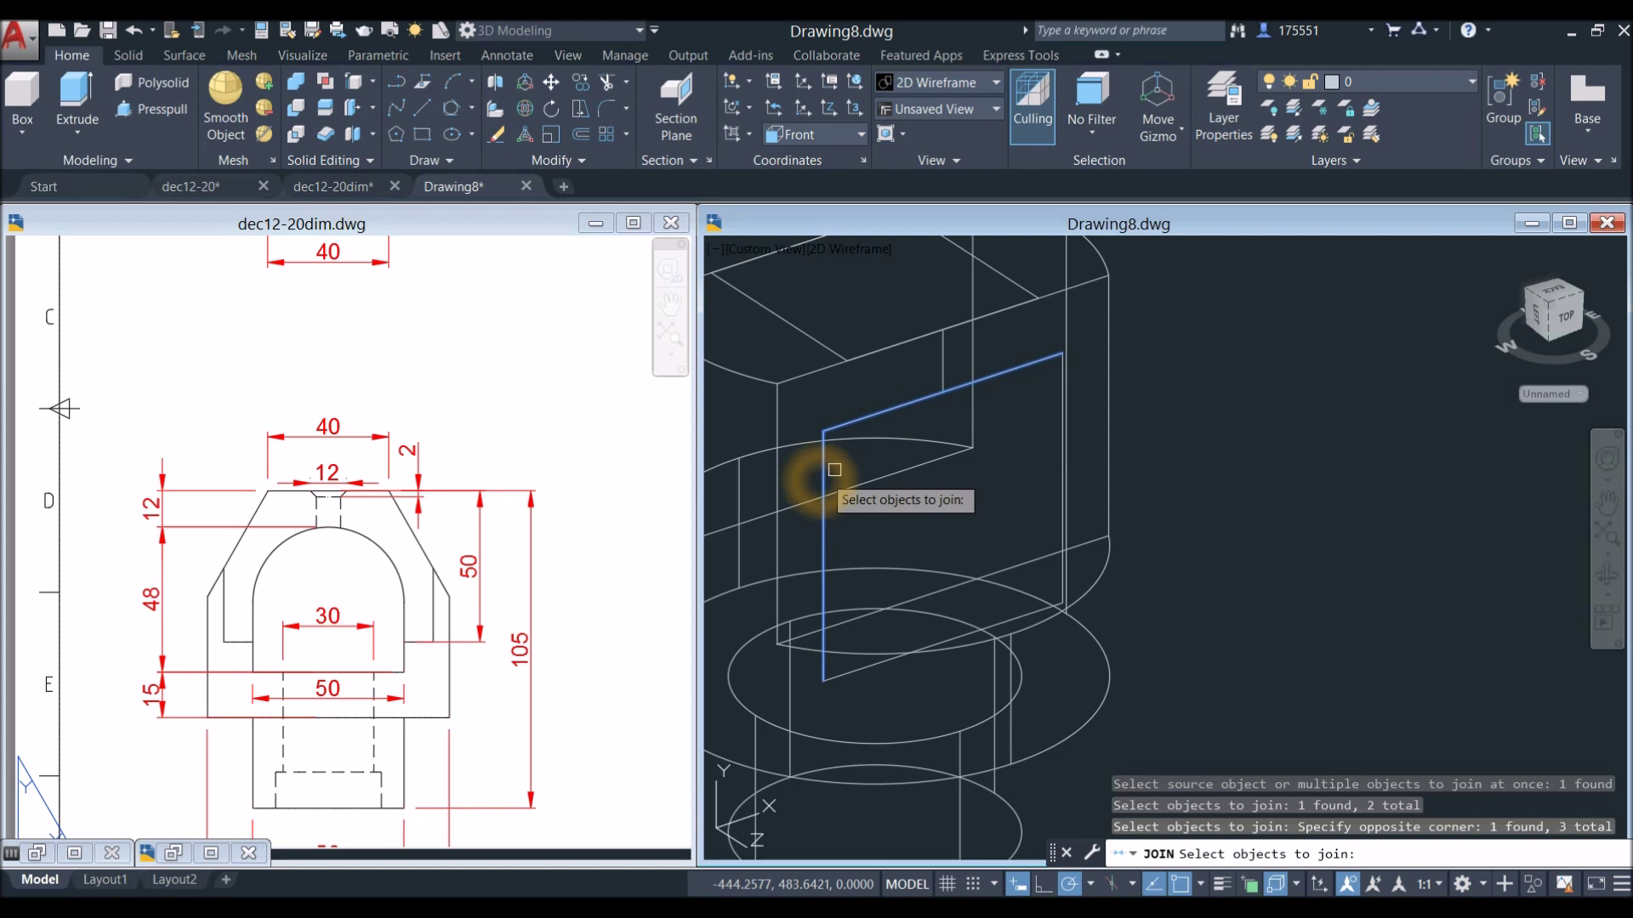
{"action": "left_click", "coordinate": [1061, 383]}
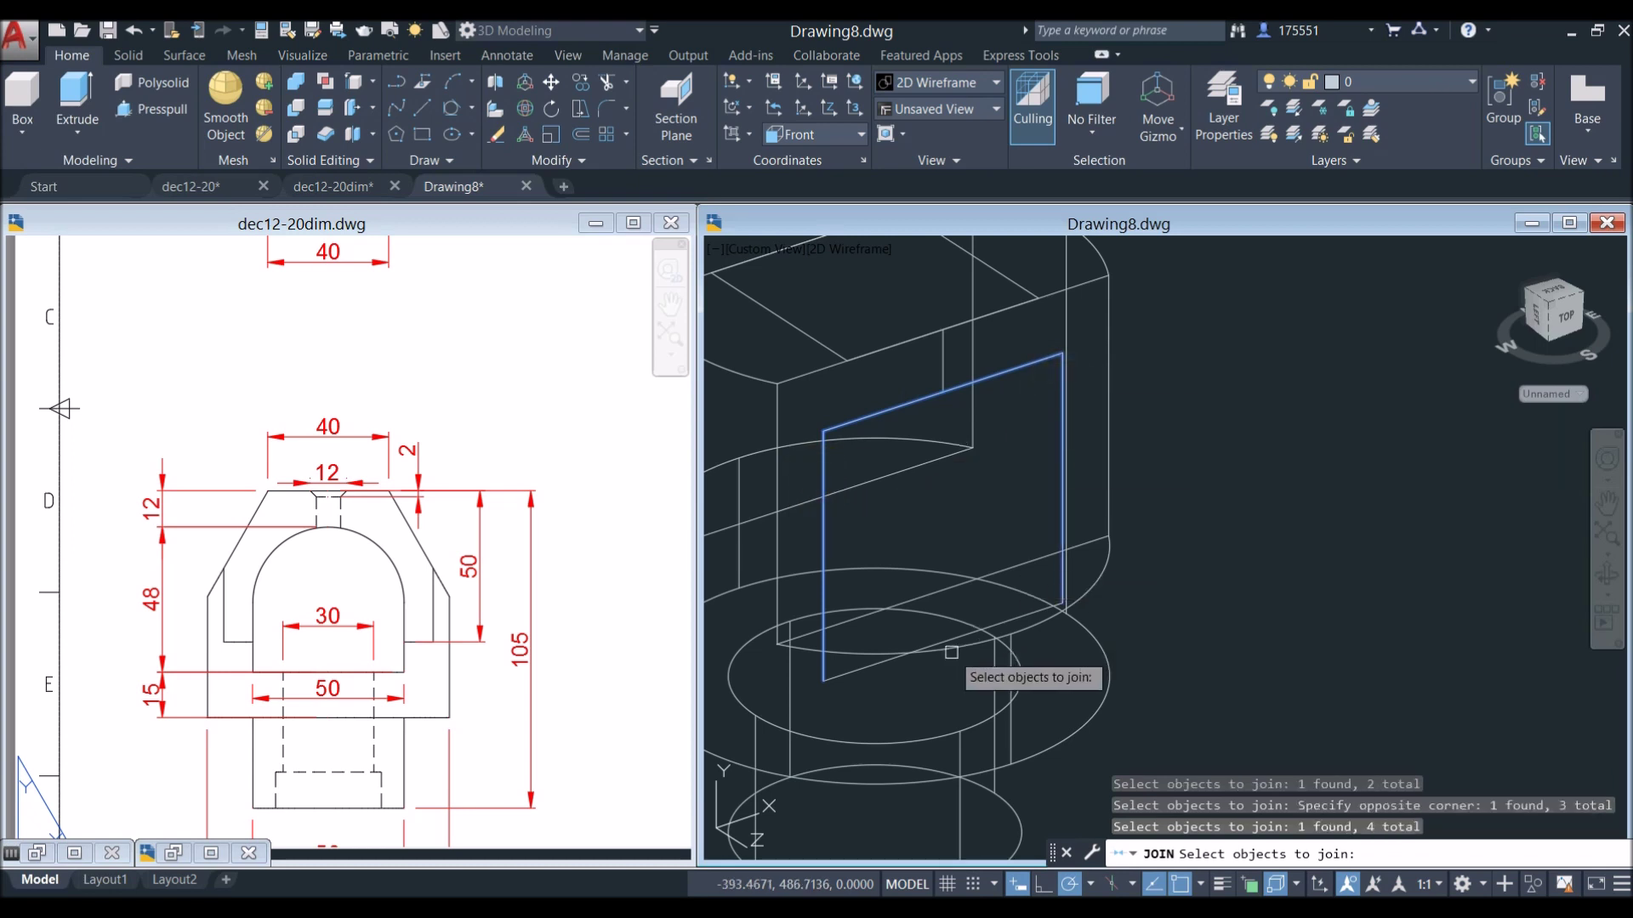
{"action": "right_click", "coordinate": [1221, 419]}
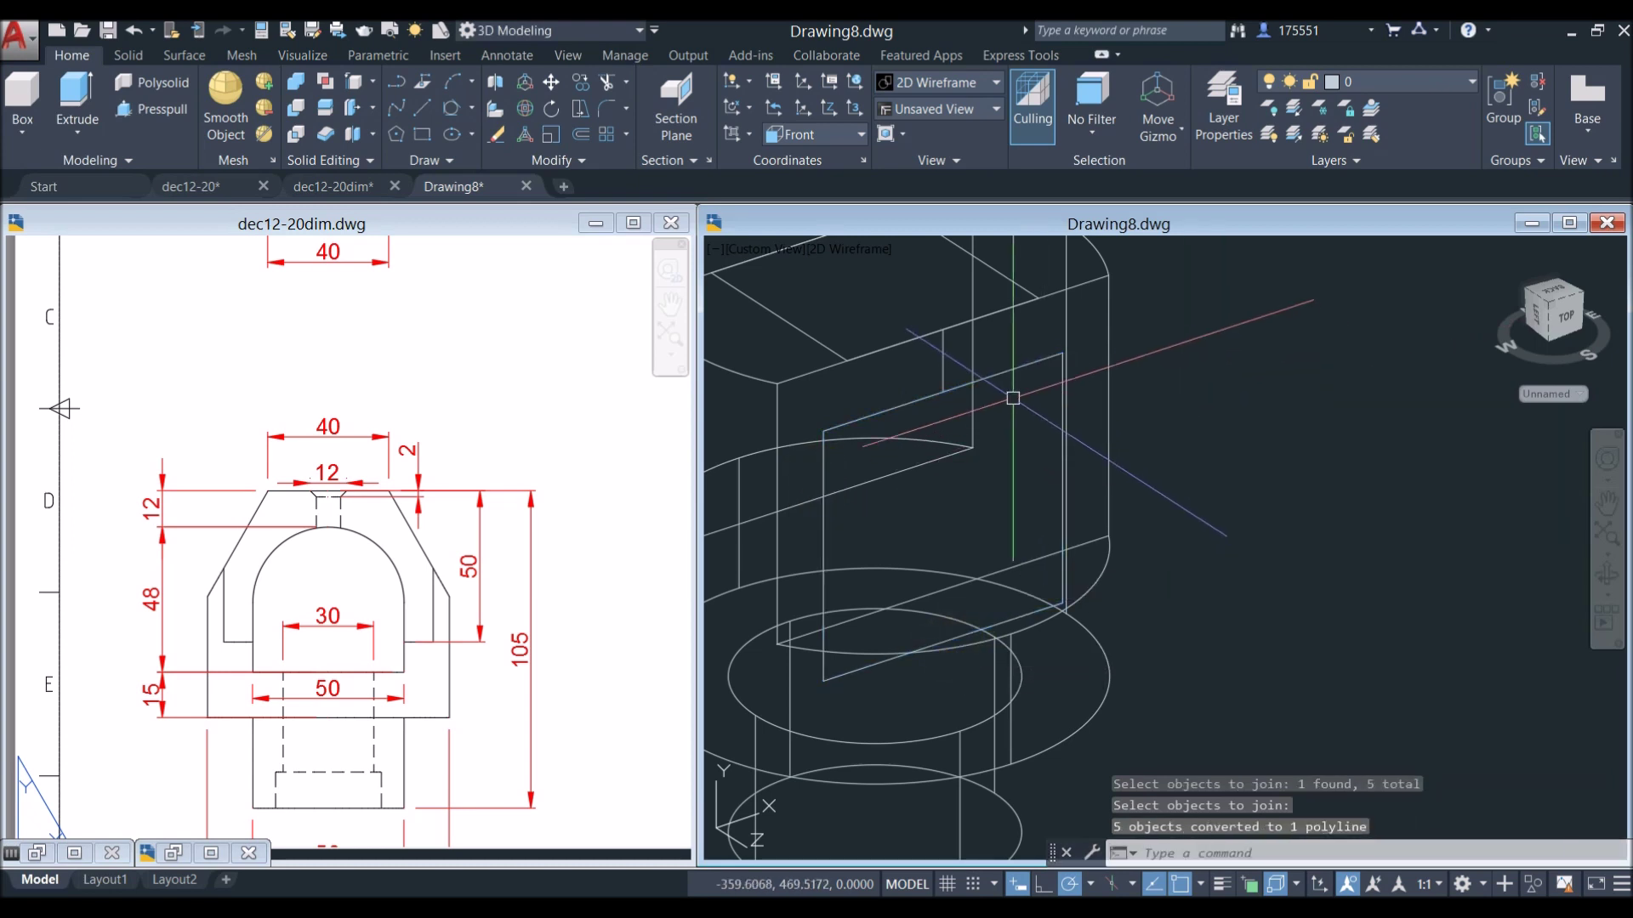
{"action": "left_click", "coordinate": [1024, 366]}
{"action": "key", "text": "Escape"}
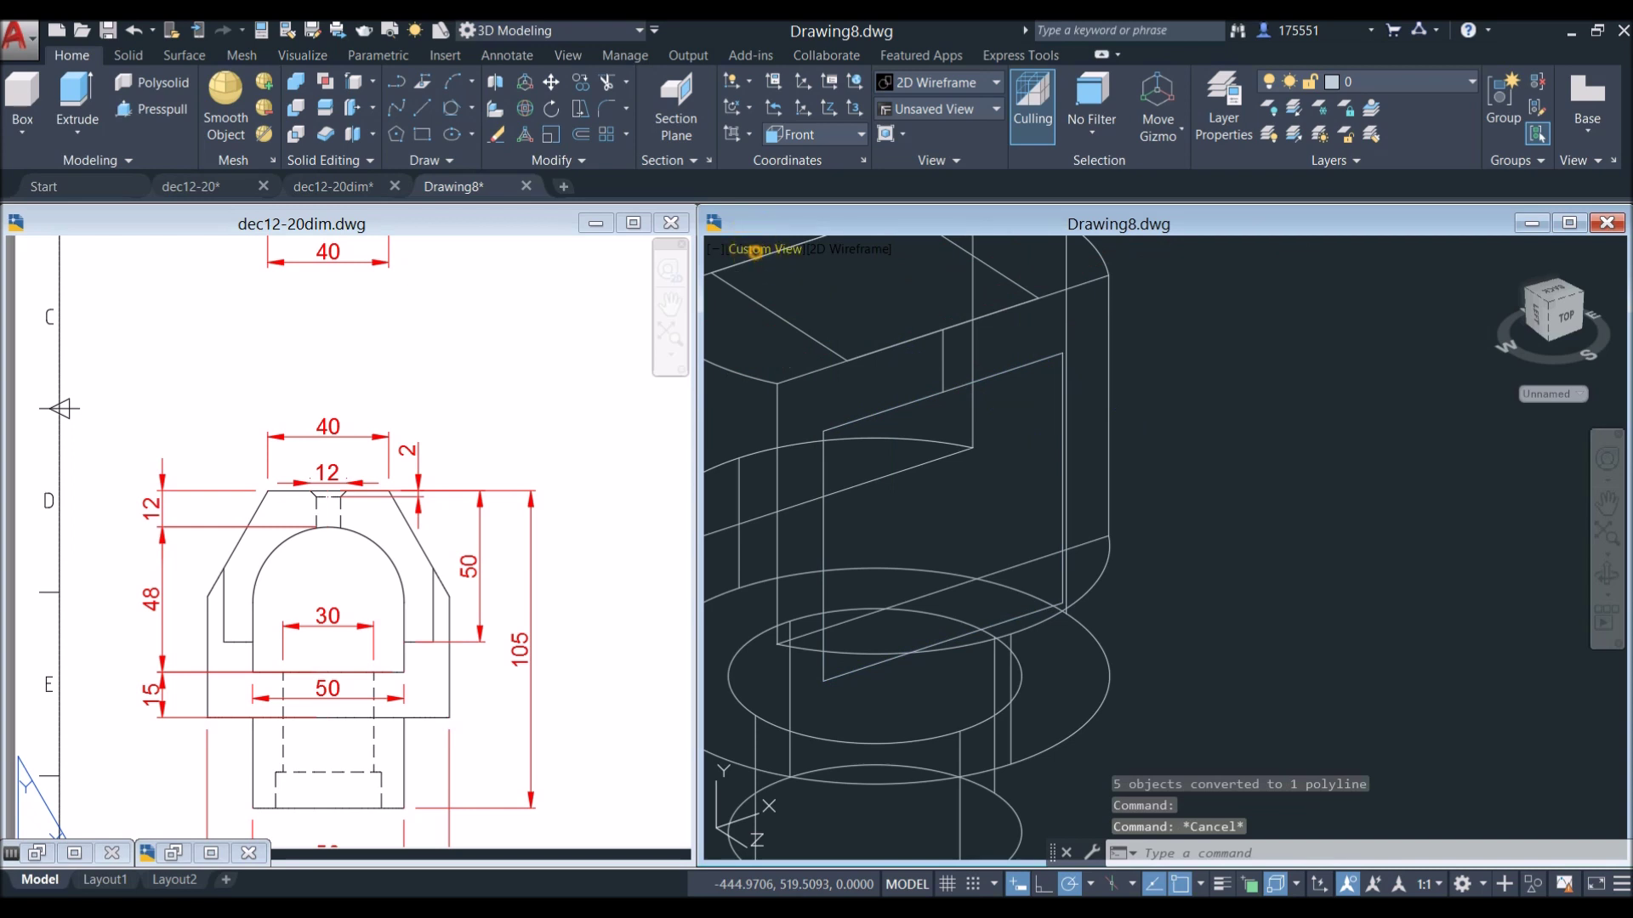
Set Drawing8 to the Front view and check the arched opening in dec12-20dim's front view.
{"action": "left_click", "coordinate": [755, 250]}
{"action": "left_click", "coordinate": [818, 374]}
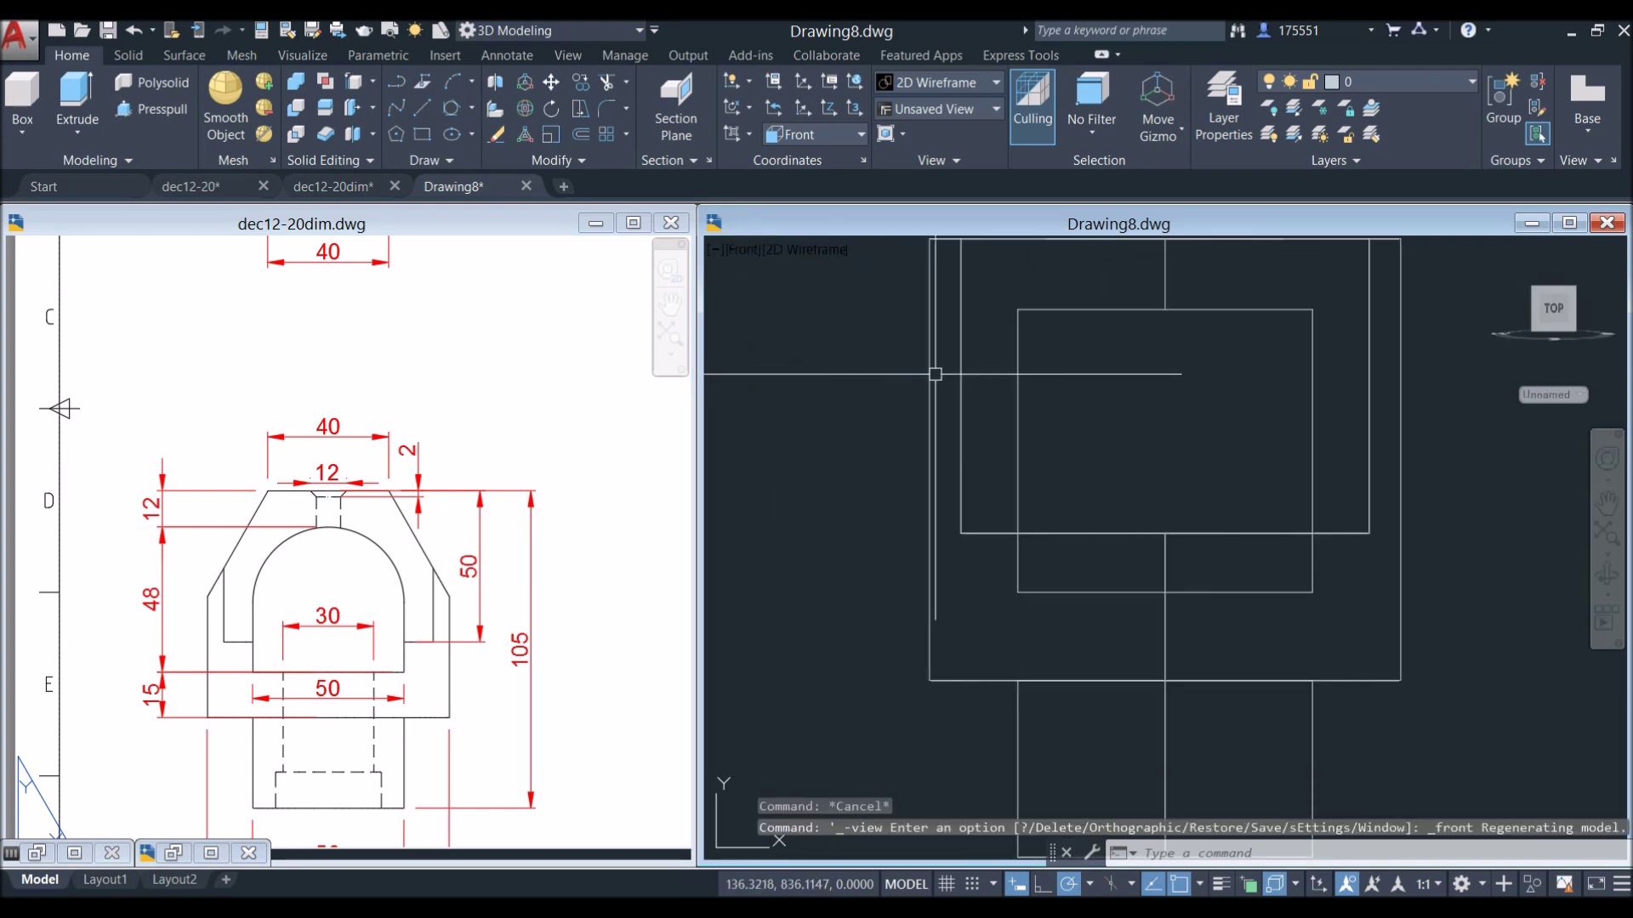
{"action": "left_click", "coordinate": [455, 692]}
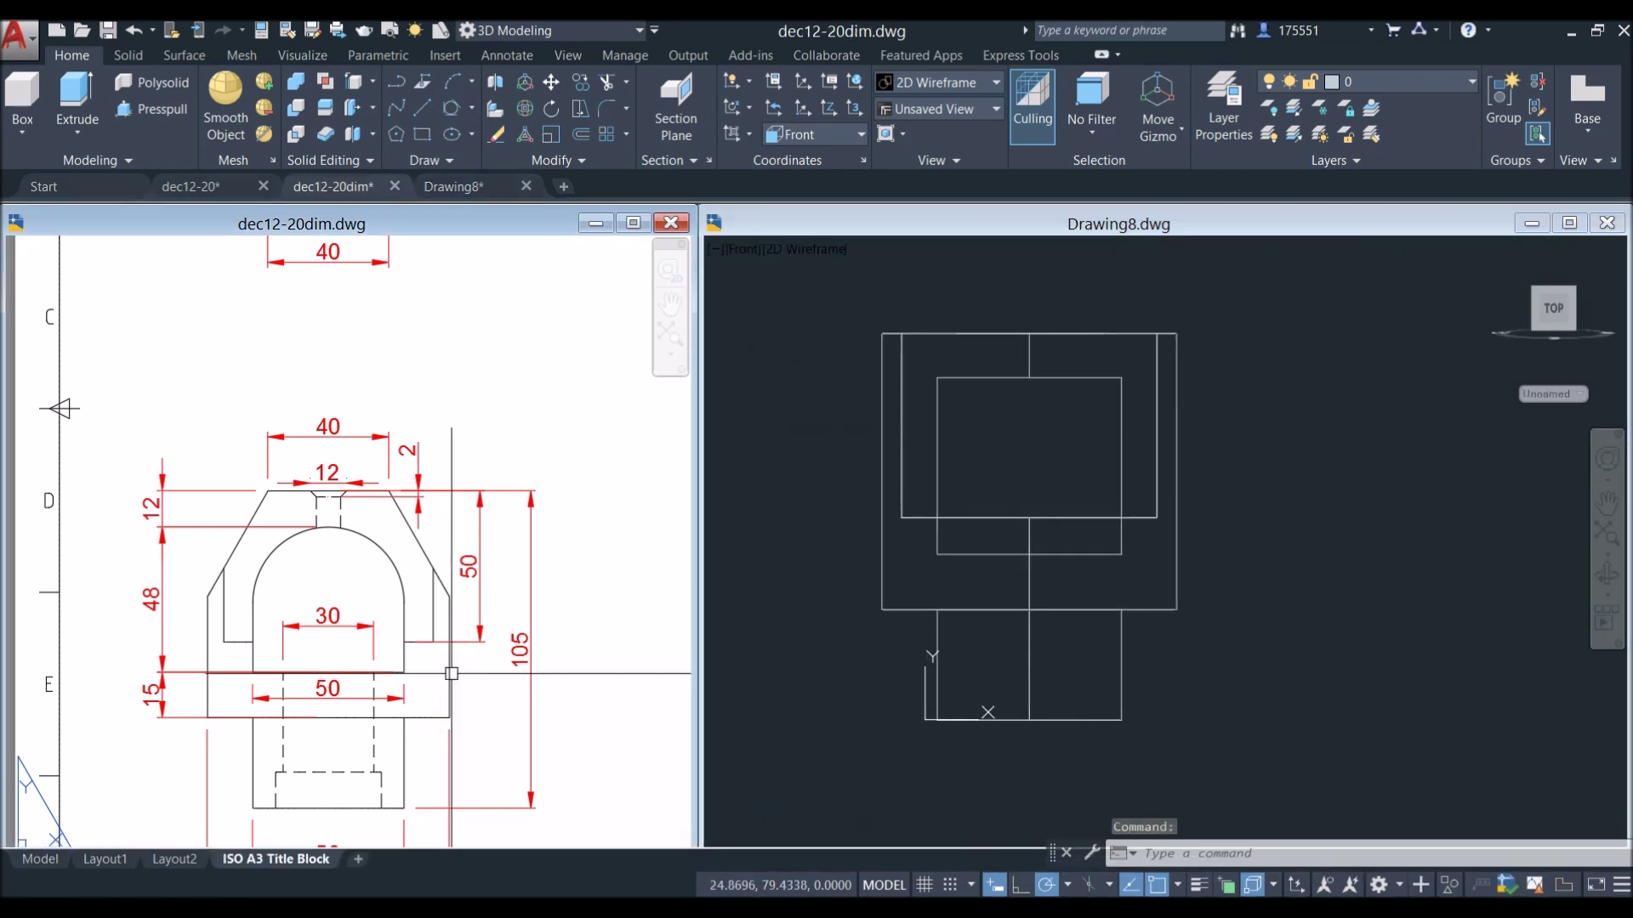
{"action": "scroll", "coordinate": [364, 641], "scroll_direction": "down", "scroll_amount": 4}
{"action": "middle_click_drag", "start_coordinate": [364, 641], "coordinate": [426, 584]}
{"action": "scroll", "coordinate": [431, 564], "scroll_direction": "up", "scroll_amount": 5}
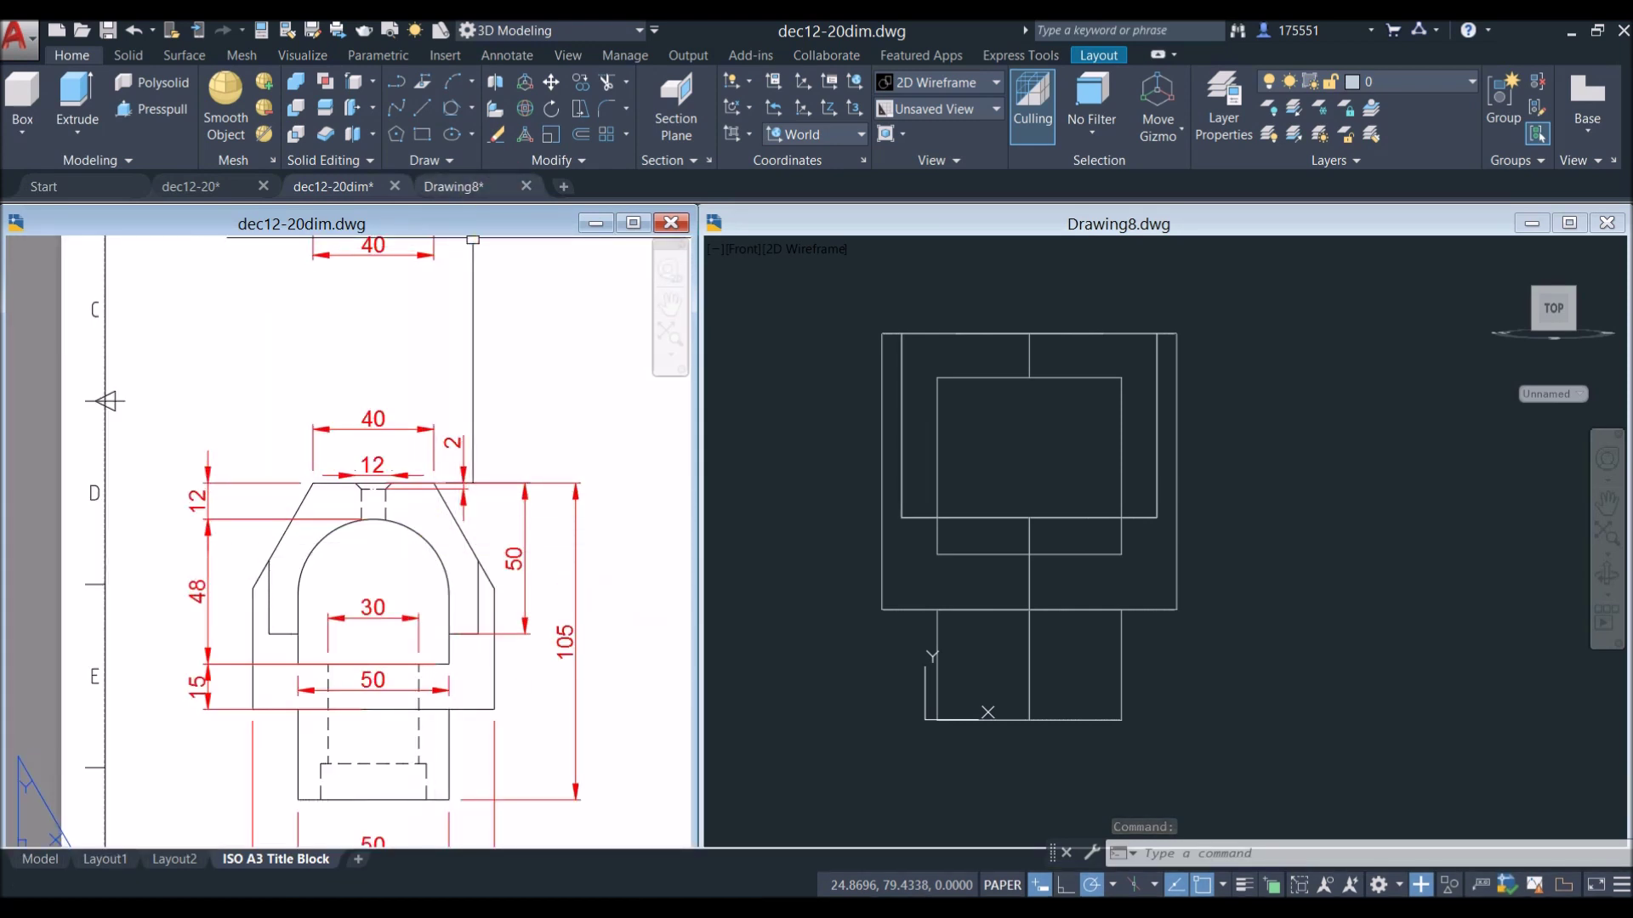
In Drawing8, draw a circle tangent to the inner rectangle's two vertical sides and its upper side.
{"action": "left_click", "coordinate": [471, 109]}
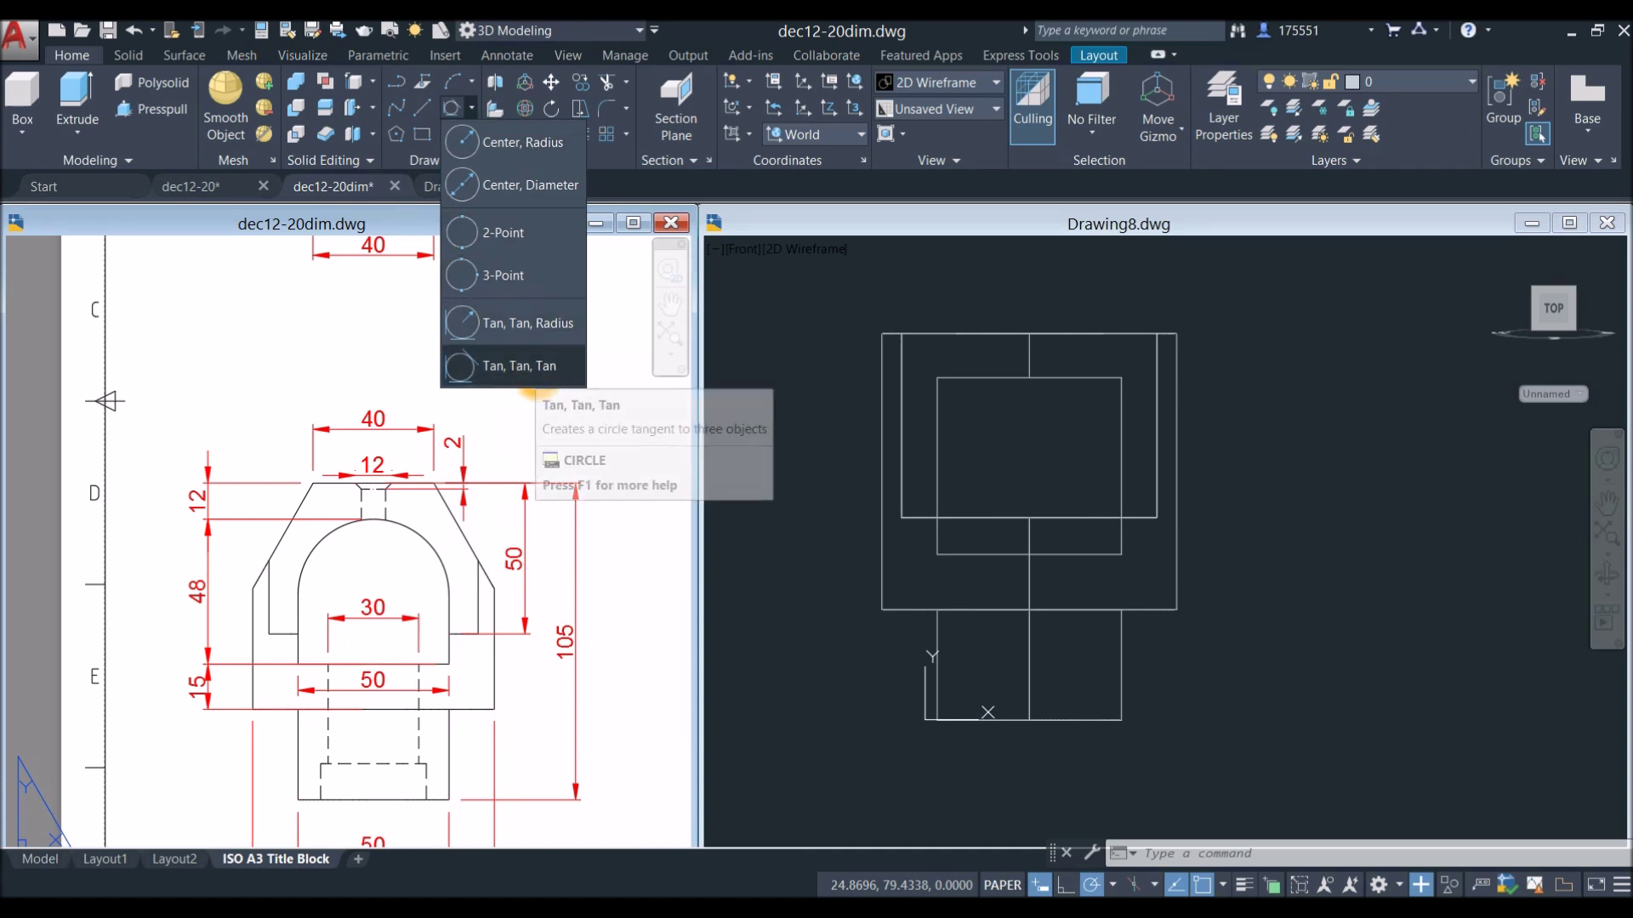
{"action": "left_click", "coordinate": [525, 381]}
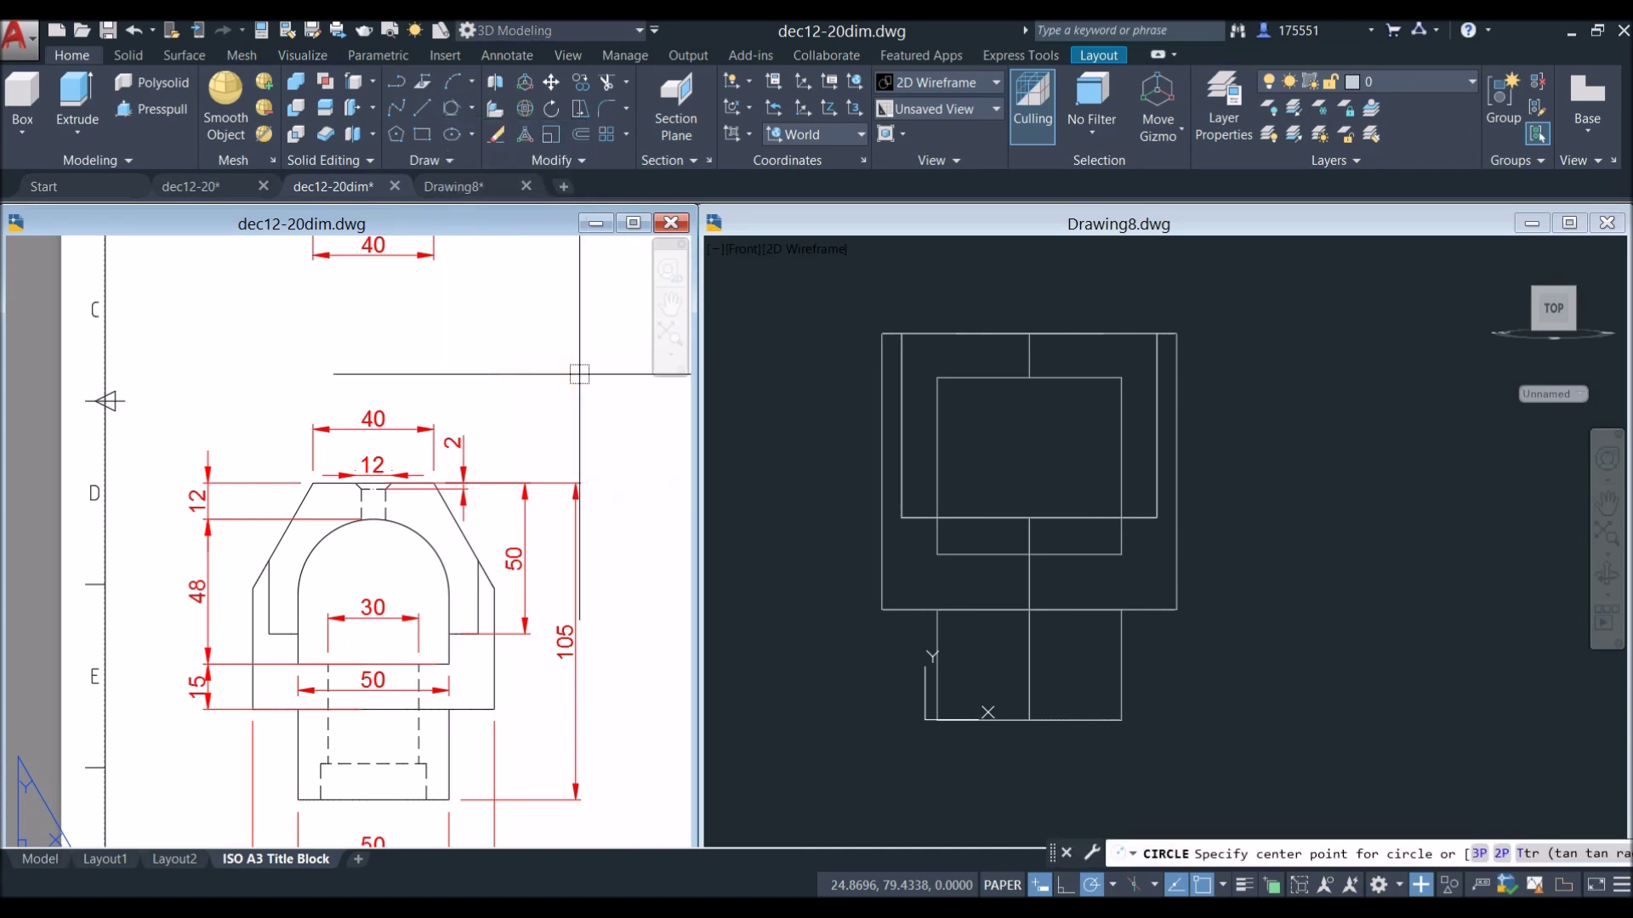
{"action": "left_click", "coordinate": [1046, 442]}
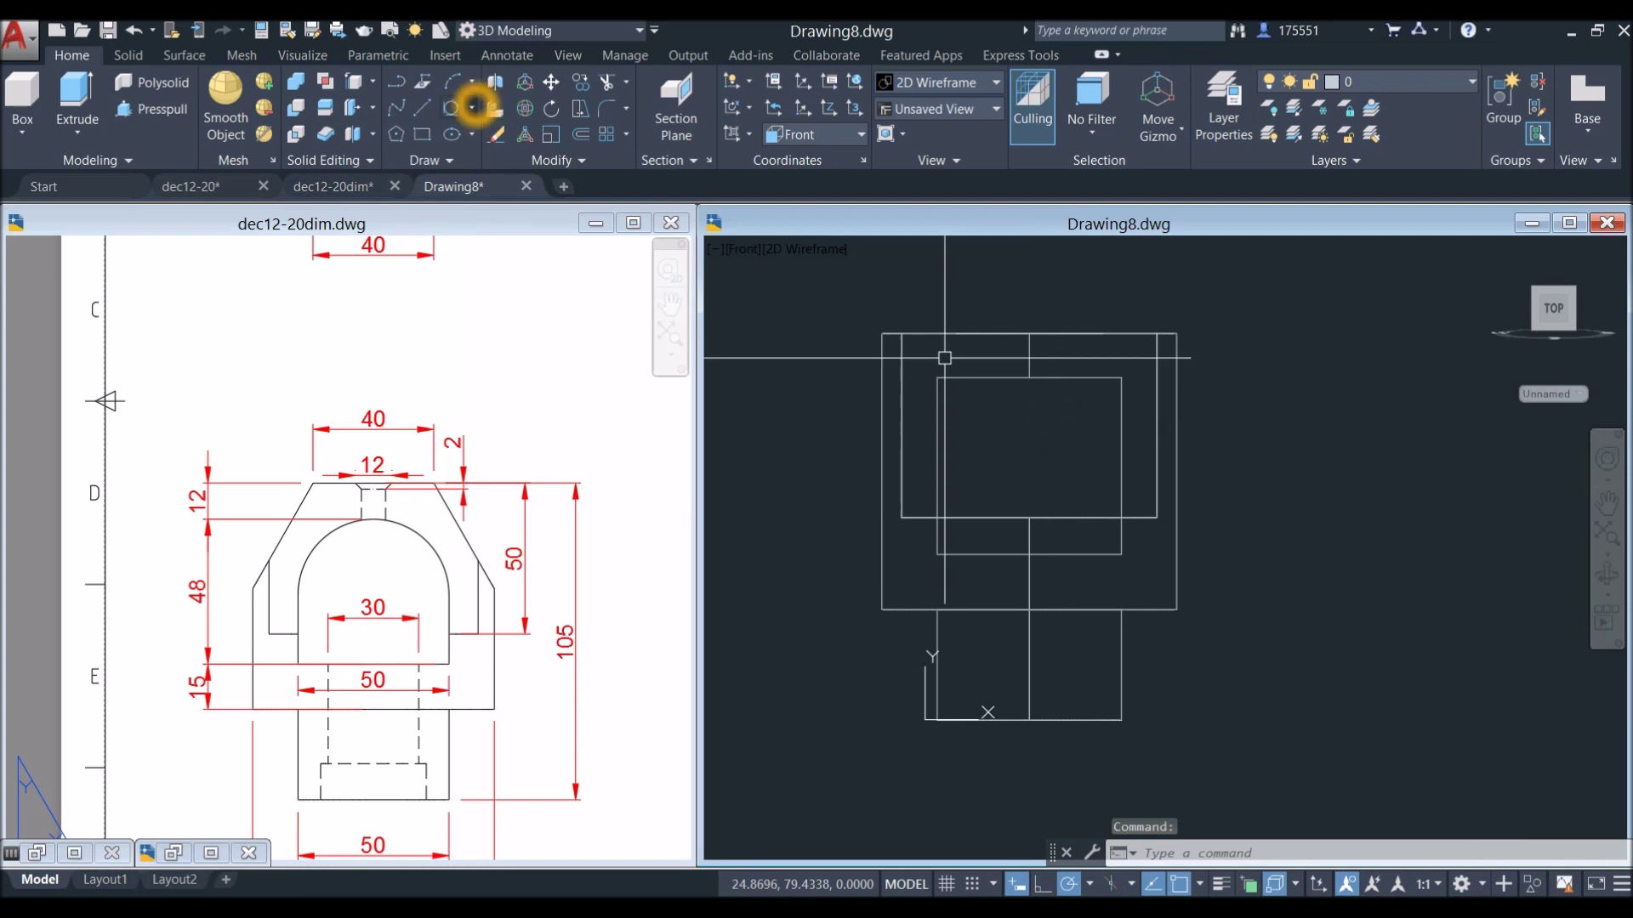
{"action": "left_click", "coordinate": [472, 106]}
{"action": "left_click", "coordinate": [519, 367]}
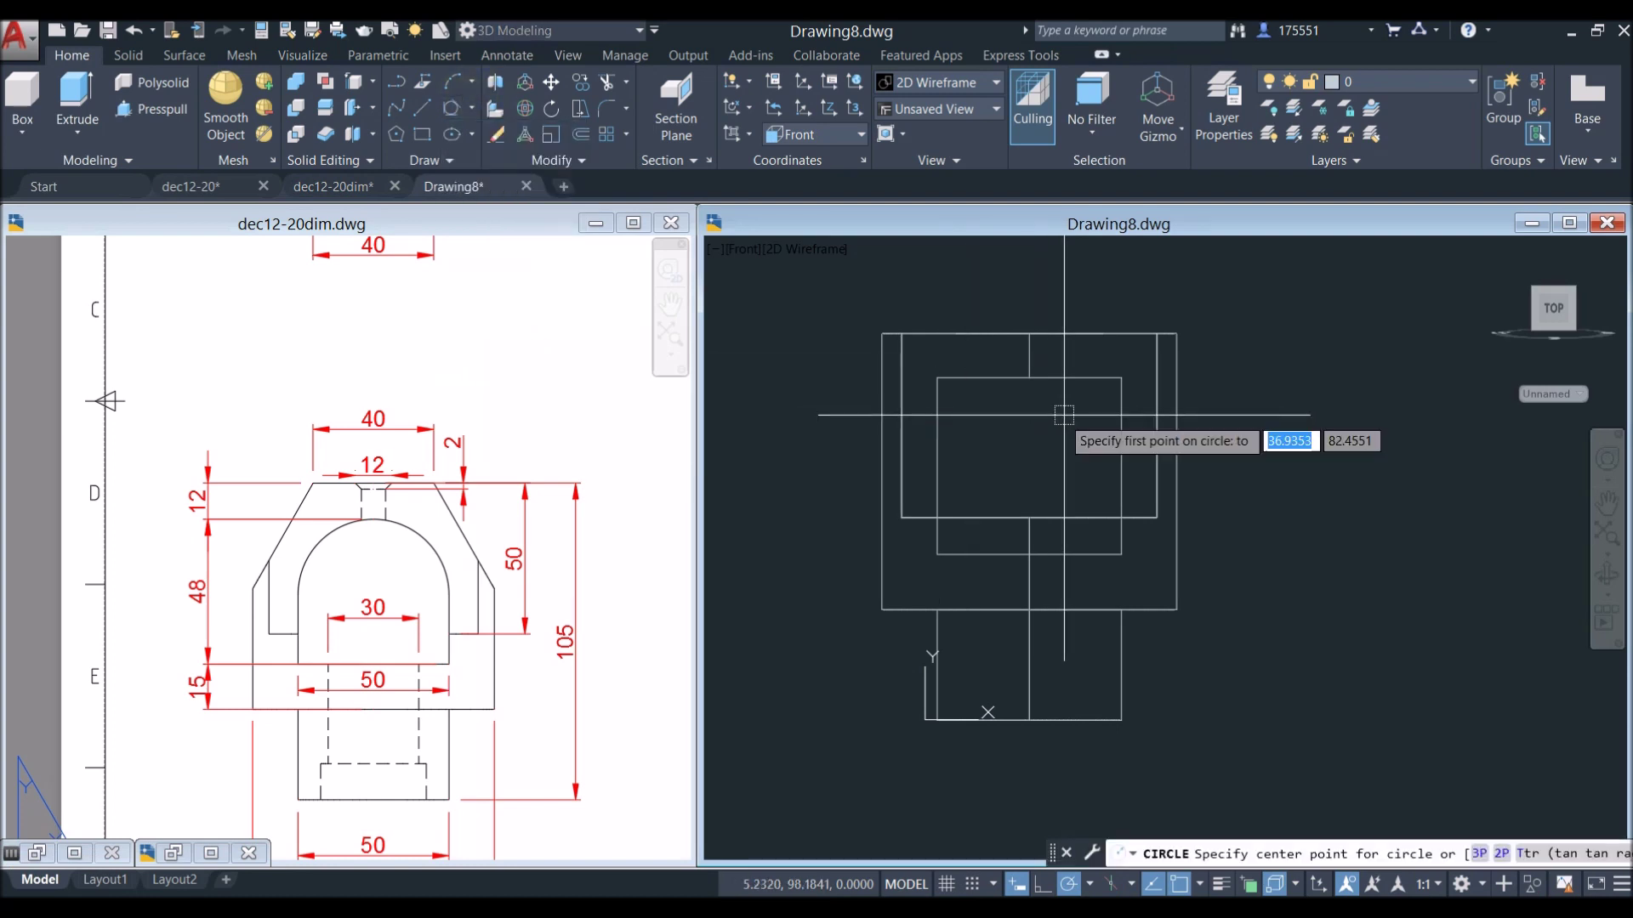
{"action": "scroll", "coordinate": [1064, 415], "scroll_direction": "up", "scroll_amount": 4}
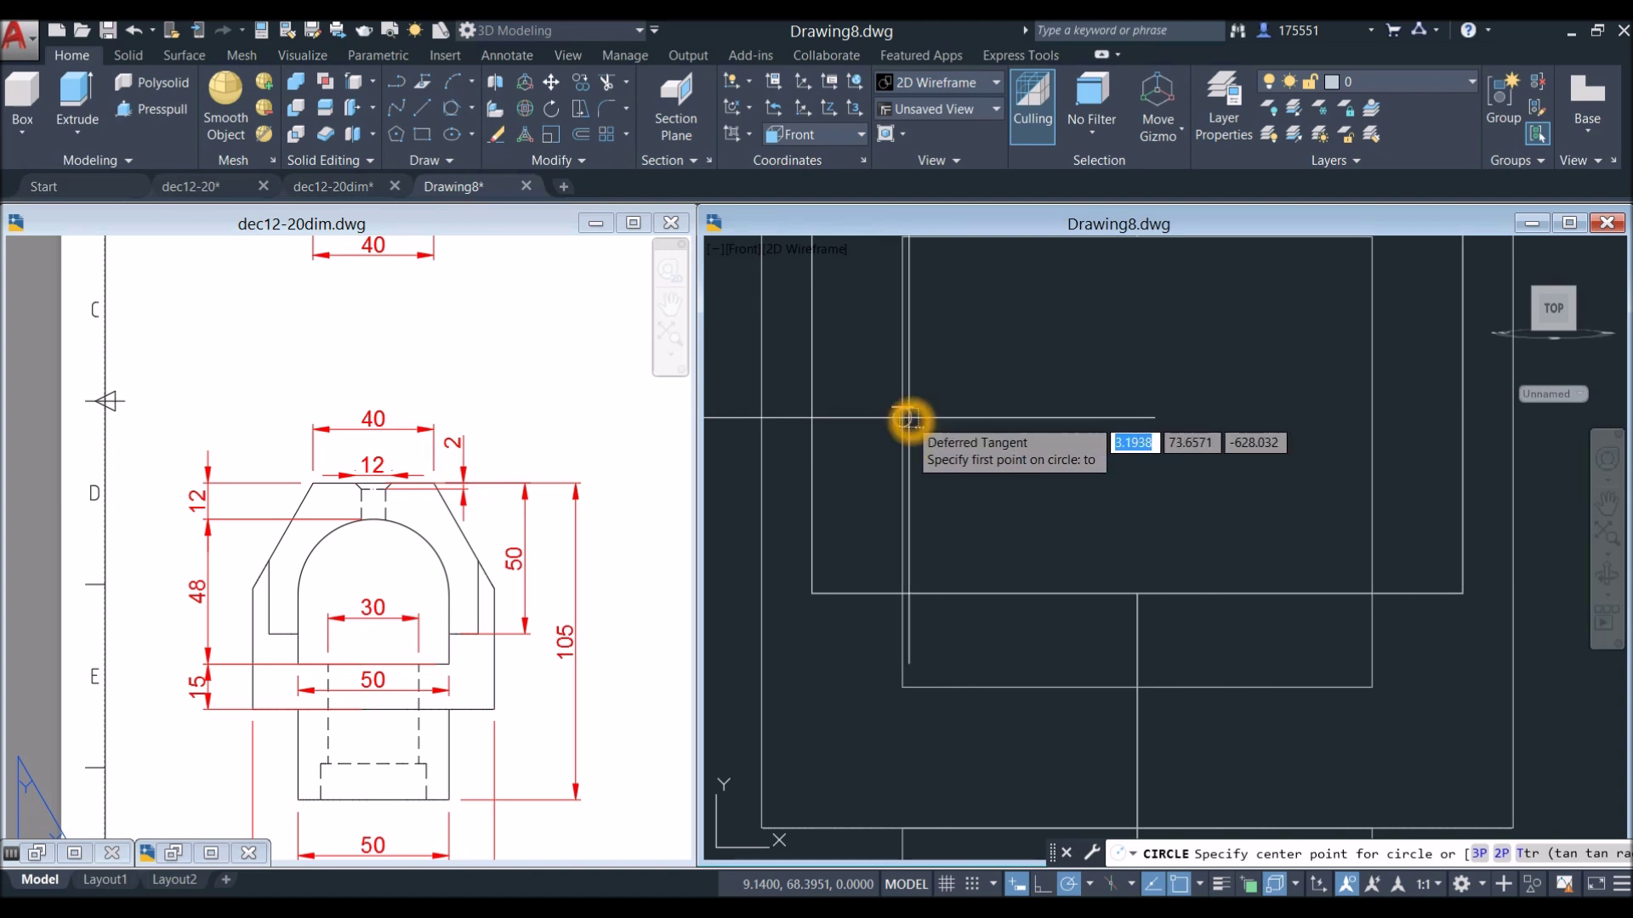
{"action": "left_click", "coordinate": [908, 419]}
{"action": "scroll", "coordinate": [1032, 435], "scroll_direction": "down", "scroll_amount": 3}
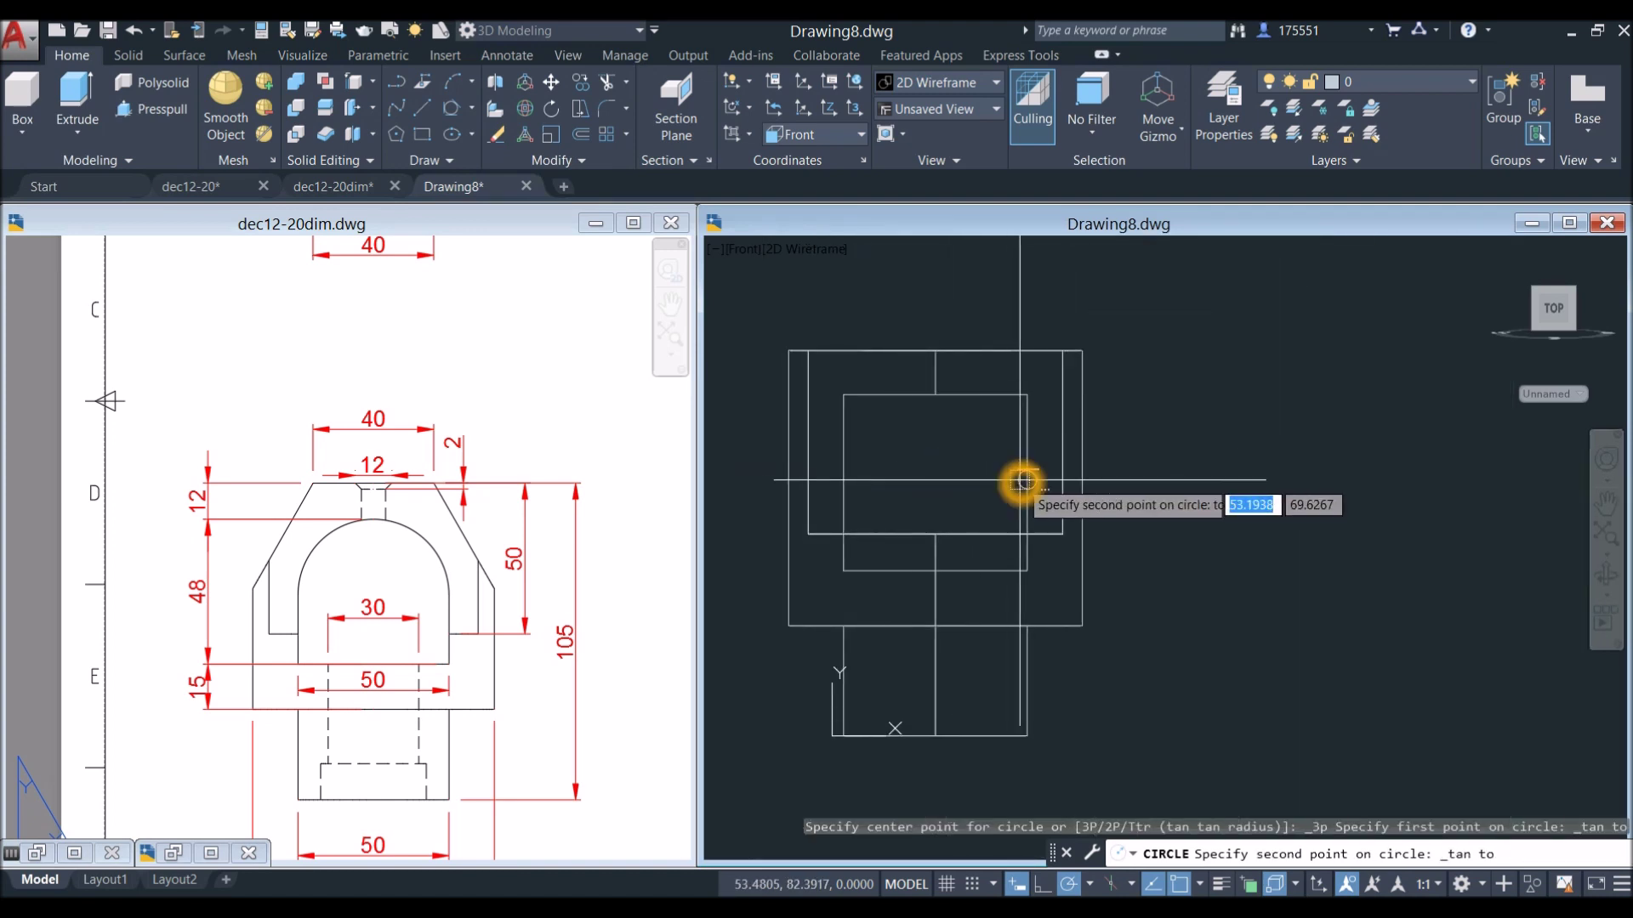
{"action": "left_click", "coordinate": [1023, 482]}
{"action": "left_click", "coordinate": [970, 400]}
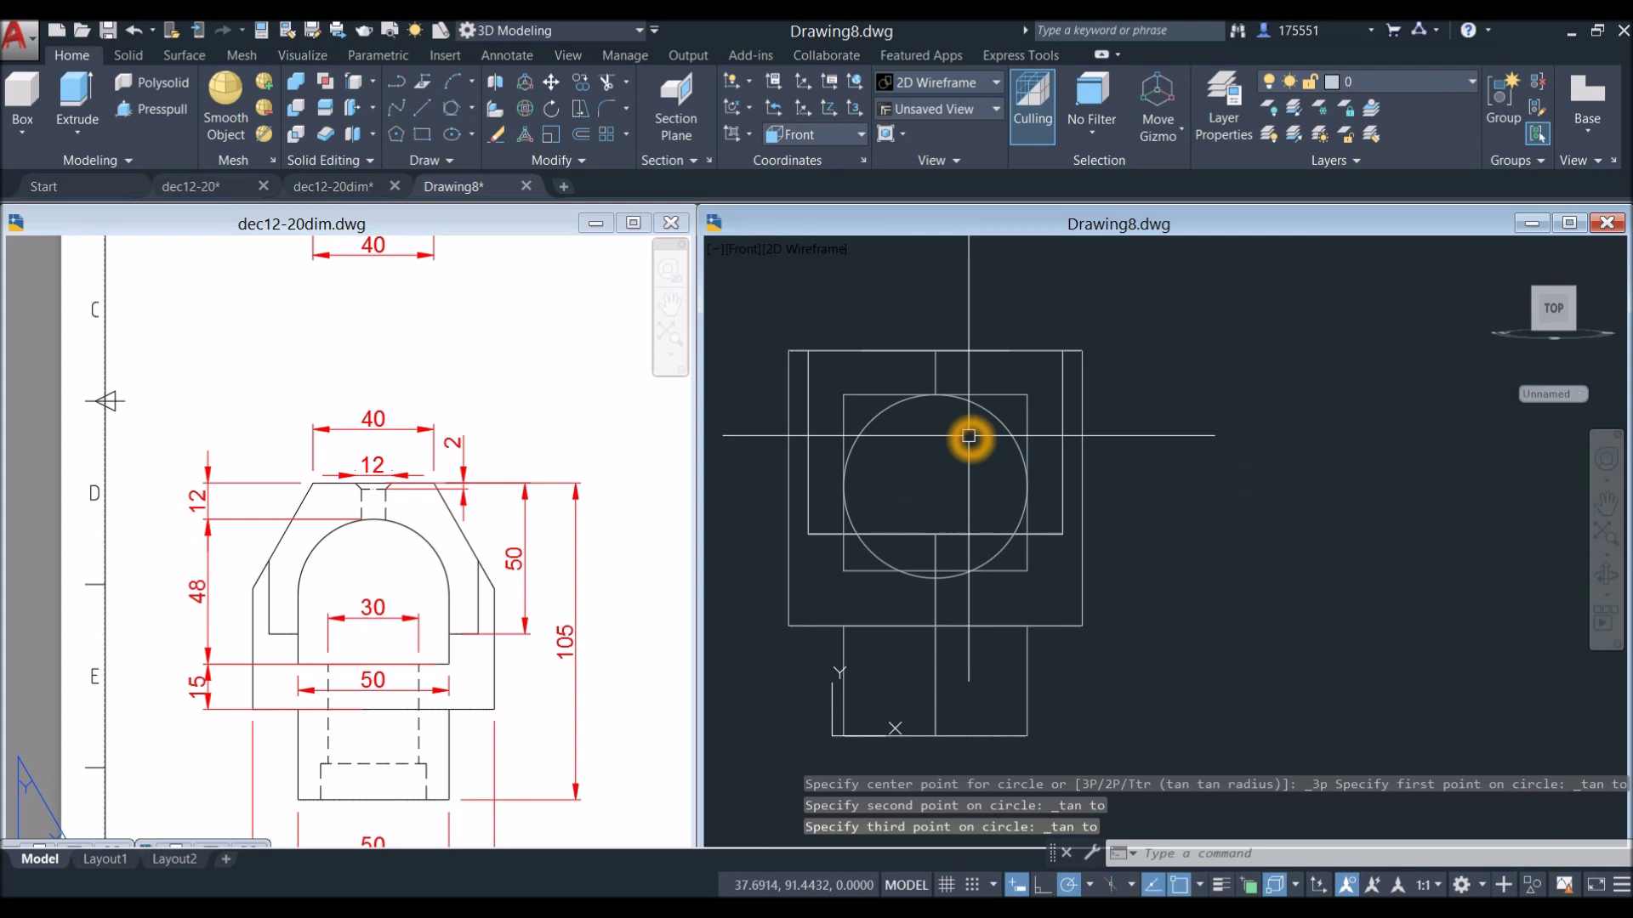
Using the circle as cutting edge, trim away the rectangle's two upper corners outside it.
{"action": "type", "text": "tr"}
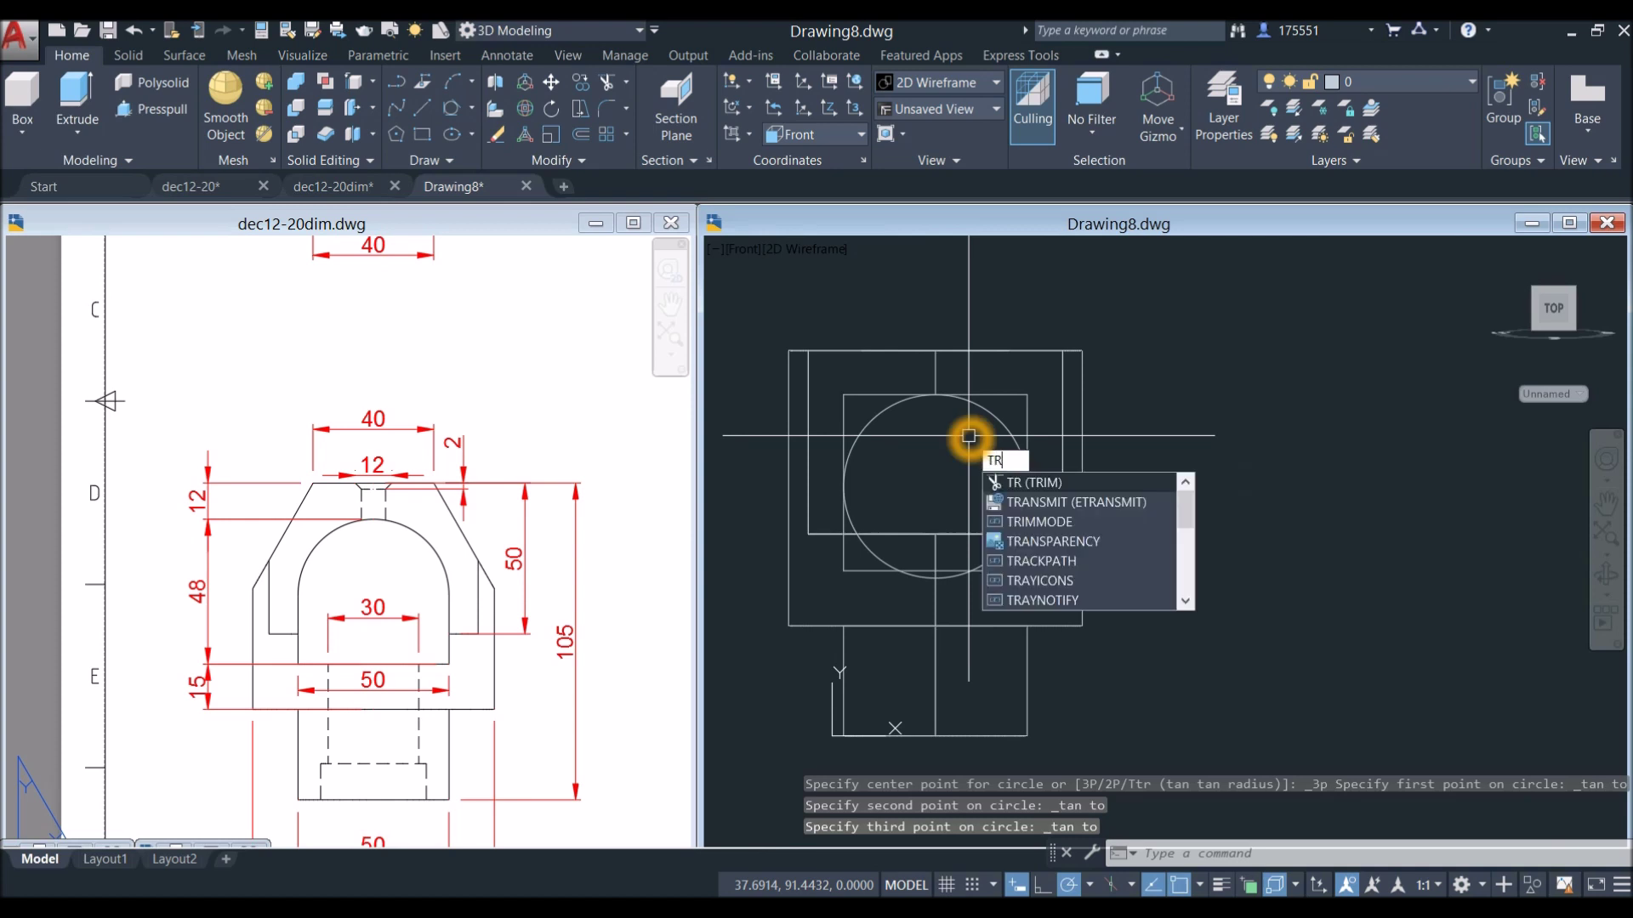
{"action": "key", "text": "Return"}
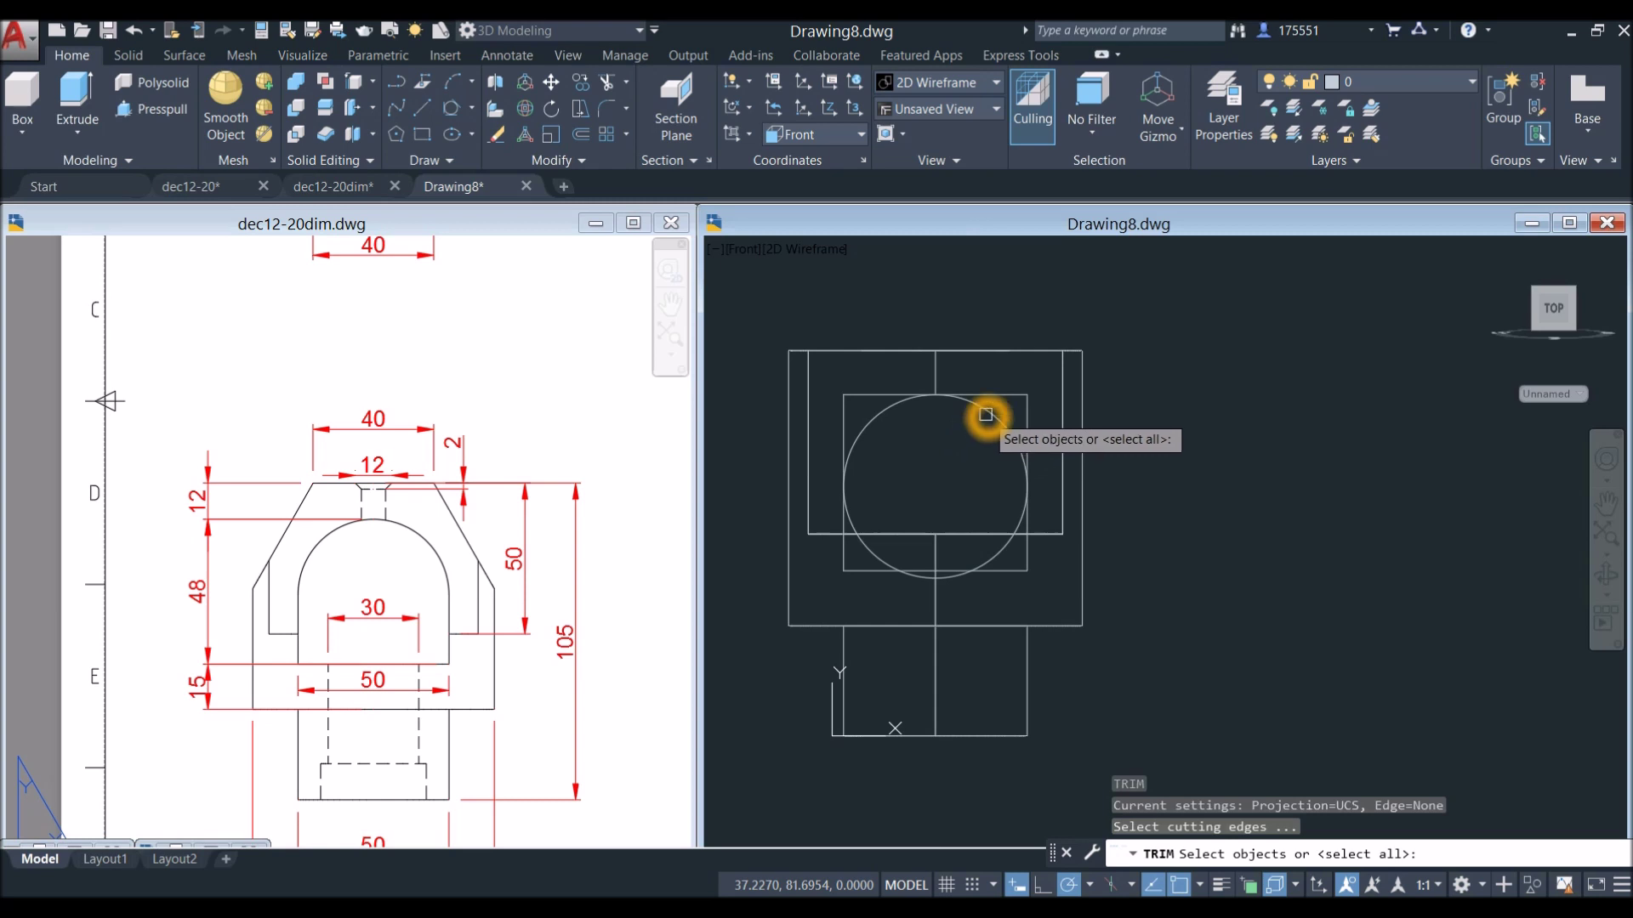
{"action": "left_click", "coordinate": [986, 415]}
{"action": "right_click", "coordinate": [955, 441]}
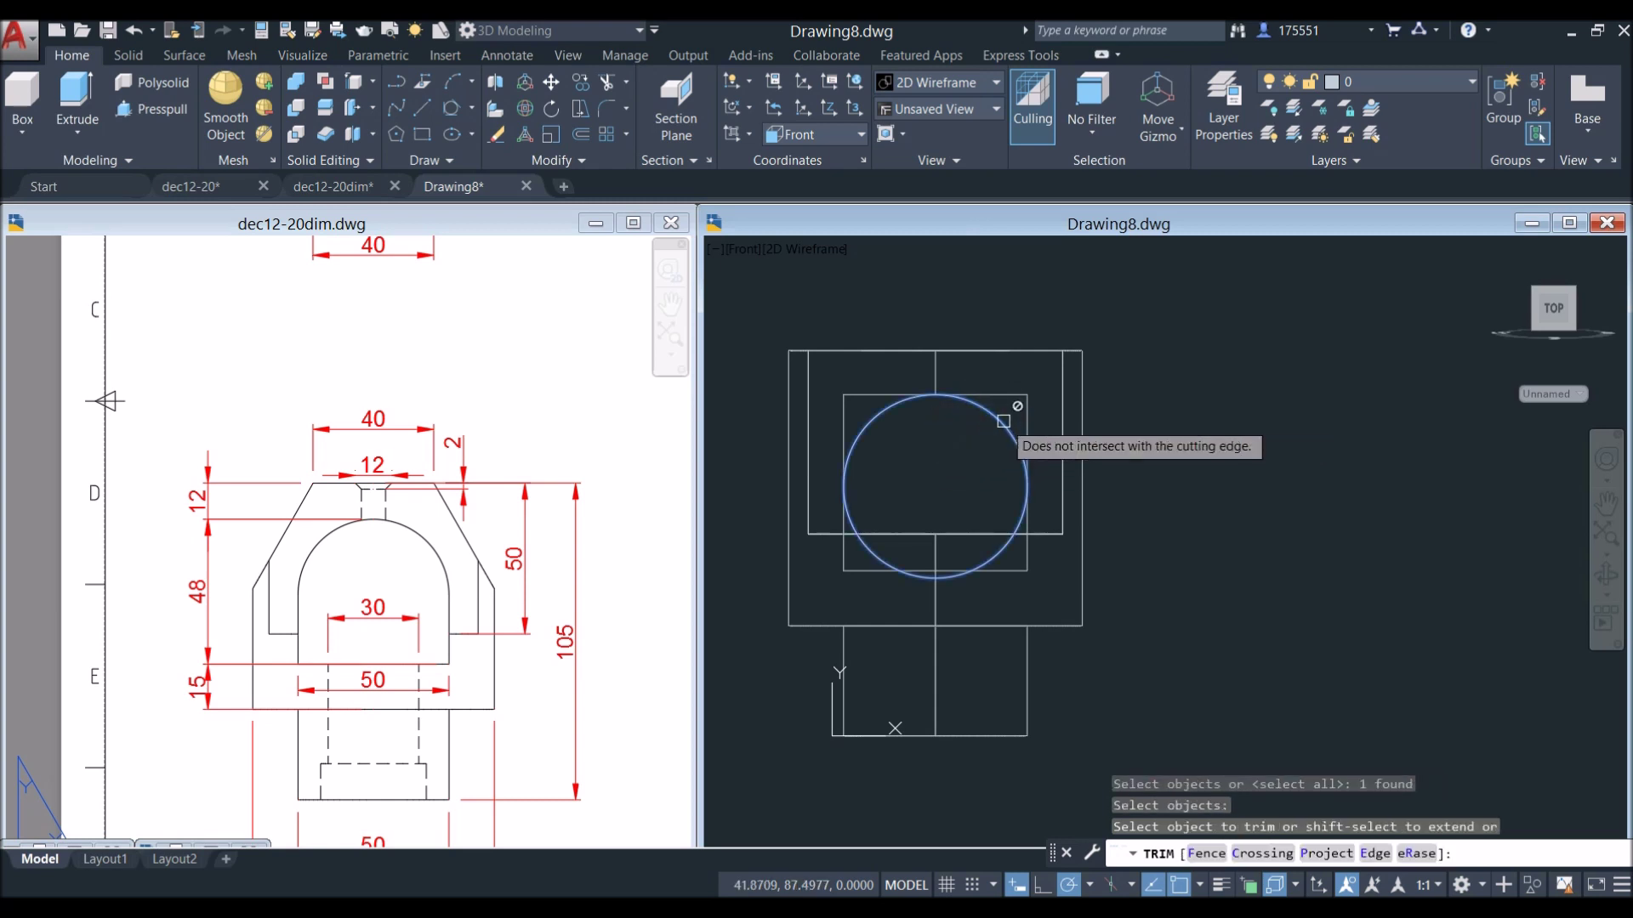
{"action": "left_click", "coordinate": [1034, 420]}
{"action": "left_click", "coordinate": [840, 433]}
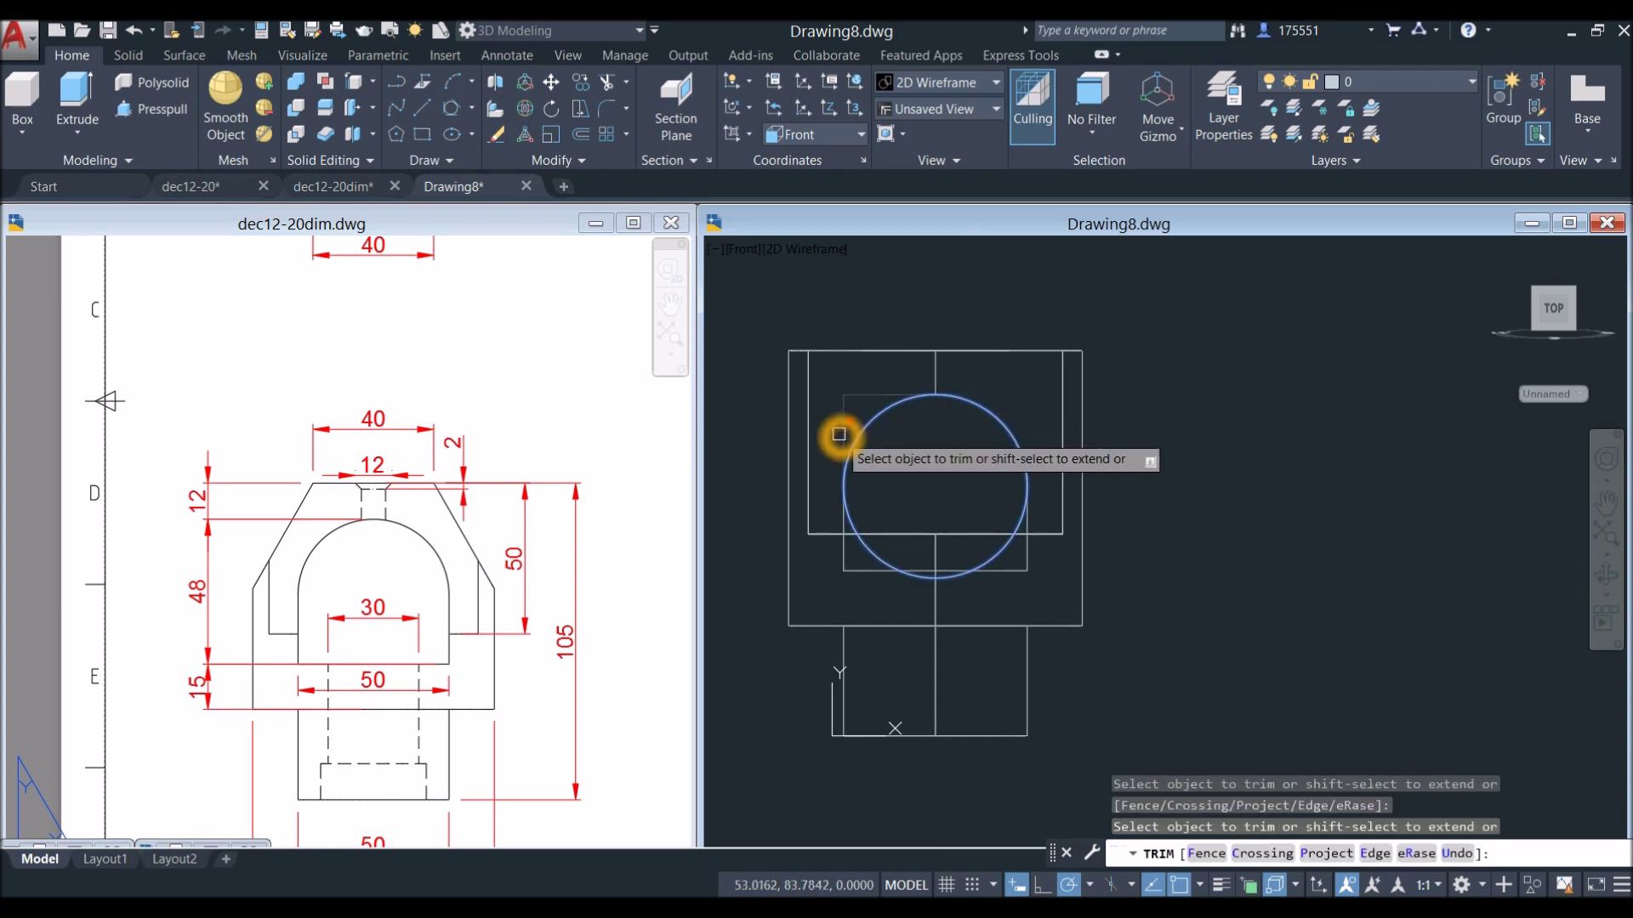
{"action": "right_click", "coordinate": [935, 446]}
{"action": "left_click", "coordinate": [951, 456]}
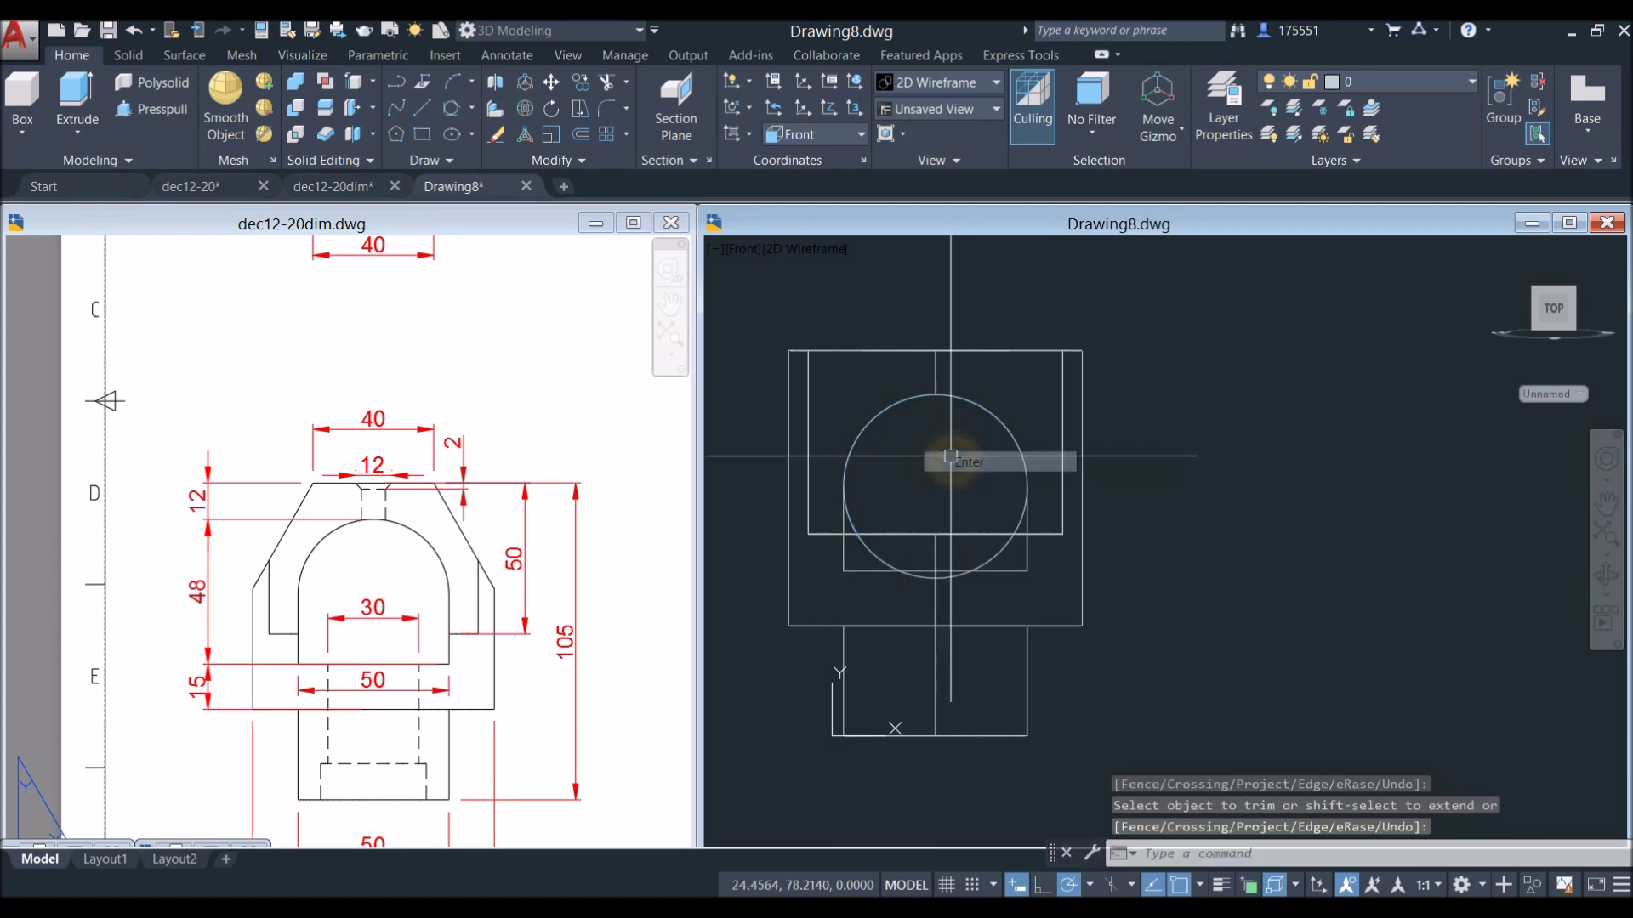
Trim the circle's lower part against the three-sided base outline and erase the leftover arc beneath it.
{"action": "right_click", "coordinate": [951, 457]}
{"action": "left_click", "coordinate": [986, 469]}
{"action": "scroll", "coordinate": [970, 466], "scroll_direction": "up", "scroll_amount": 5}
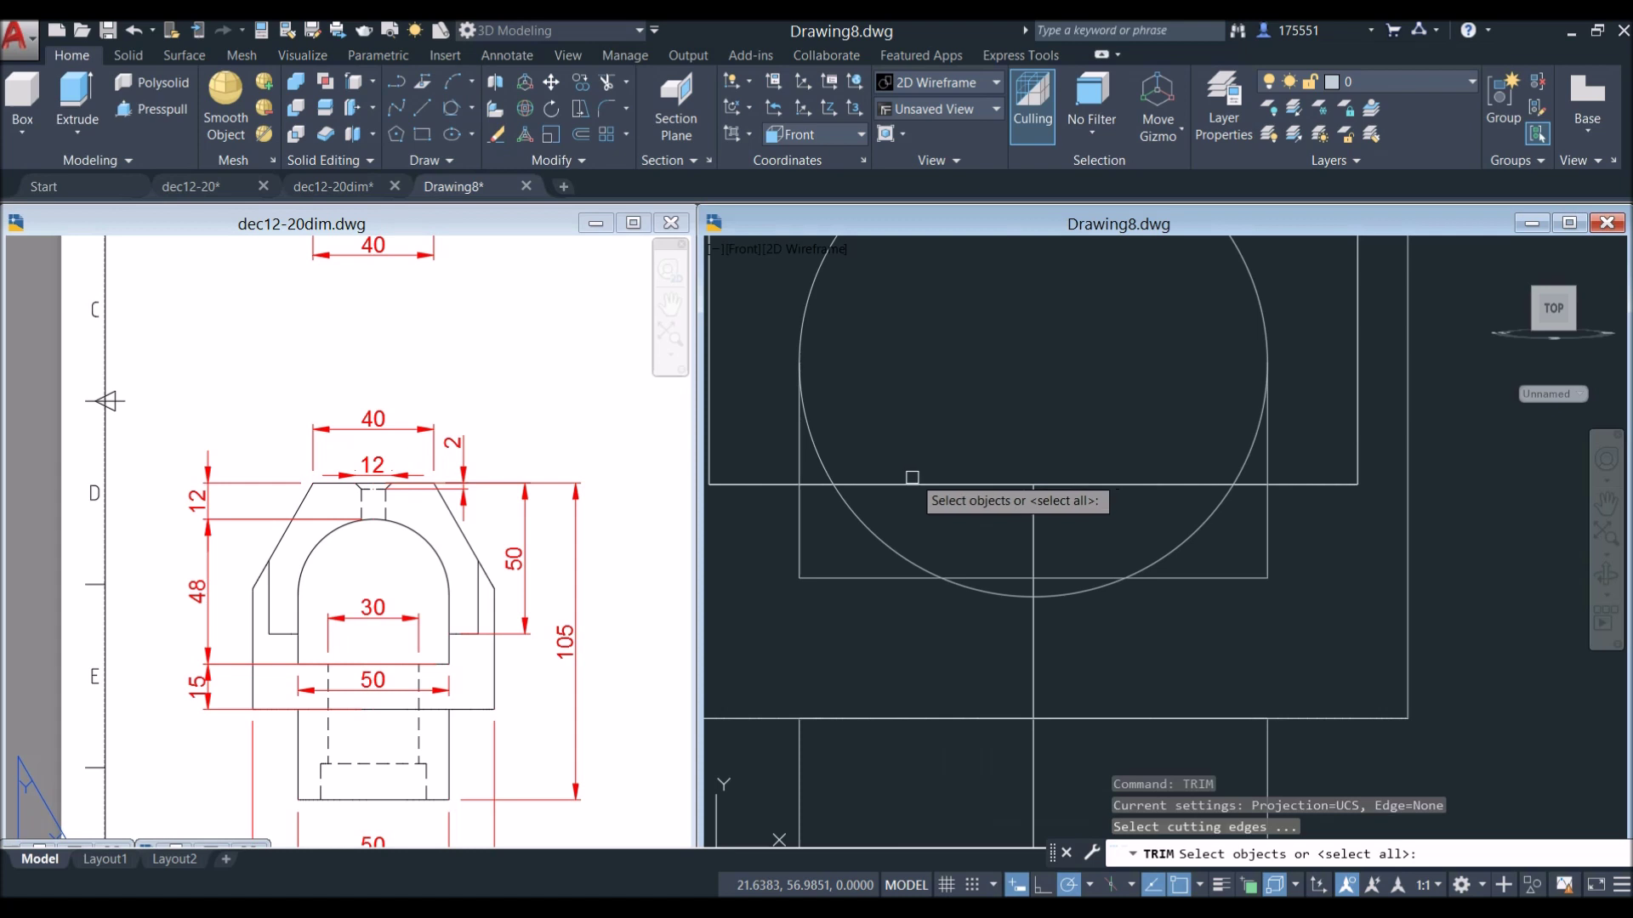
{"action": "left_click", "coordinate": [805, 523]}
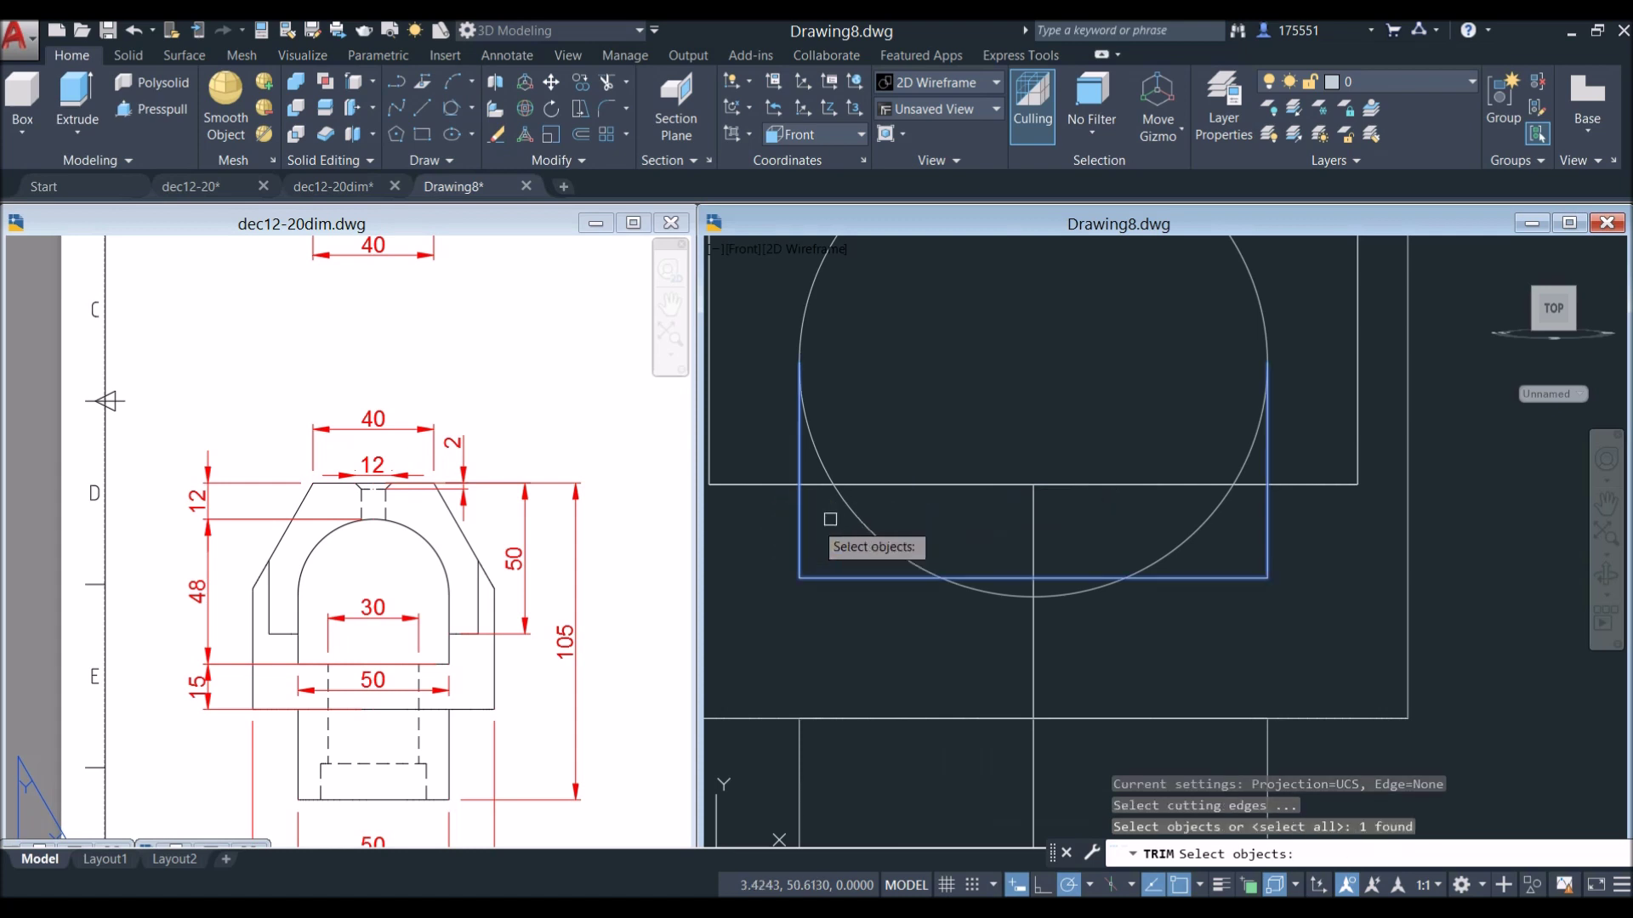
{"action": "right_click", "coordinate": [1038, 372]}
{"action": "left_click", "coordinate": [827, 467]}
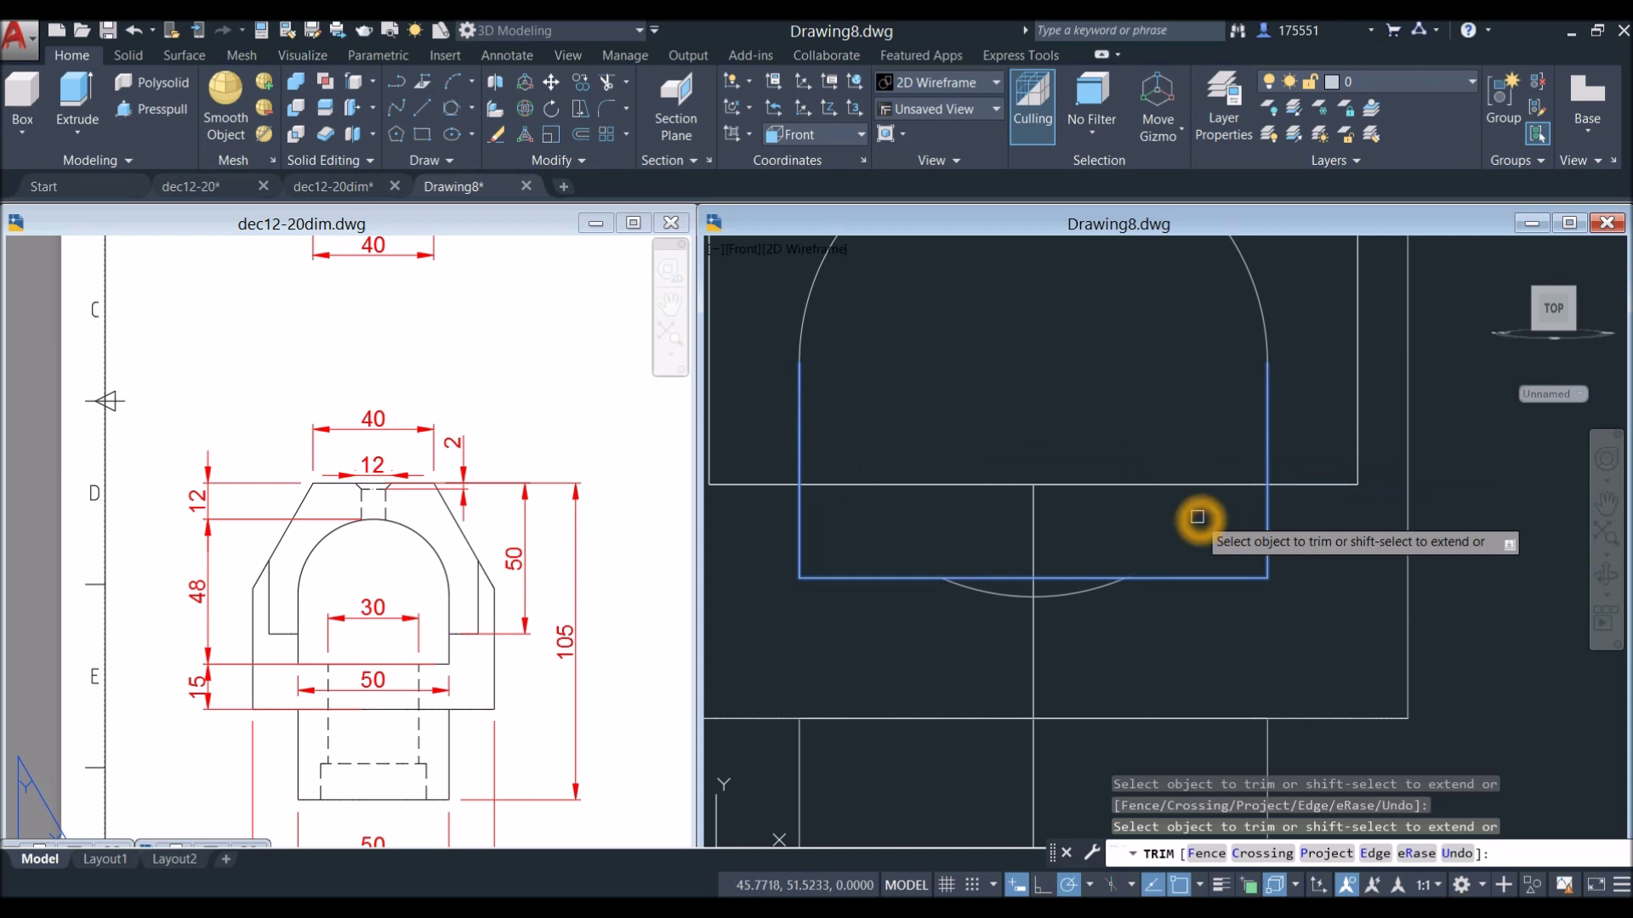
{"action": "right_click", "coordinate": [1068, 416]}
{"action": "left_click", "coordinate": [1082, 420]}
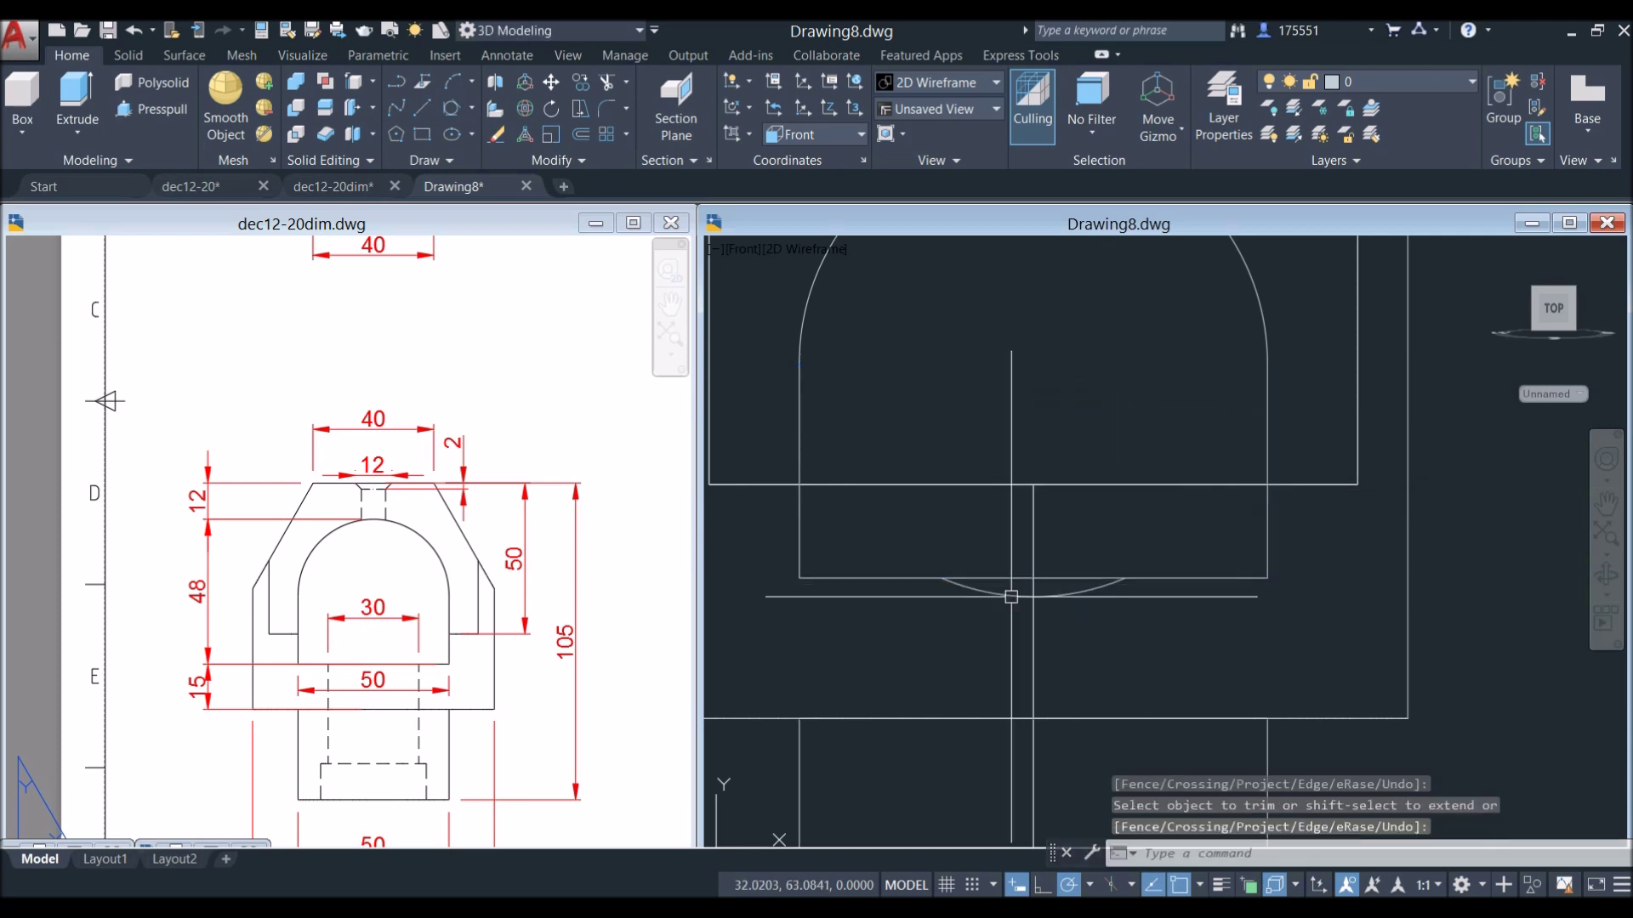
{"action": "left_click", "coordinate": [1015, 595]}
{"action": "key", "text": "Delete"}
Join the upper arc and the three-sided base outline into one closed arch polyline.
{"action": "scroll", "coordinate": [1017, 595], "scroll_direction": "down", "scroll_amount": 4}
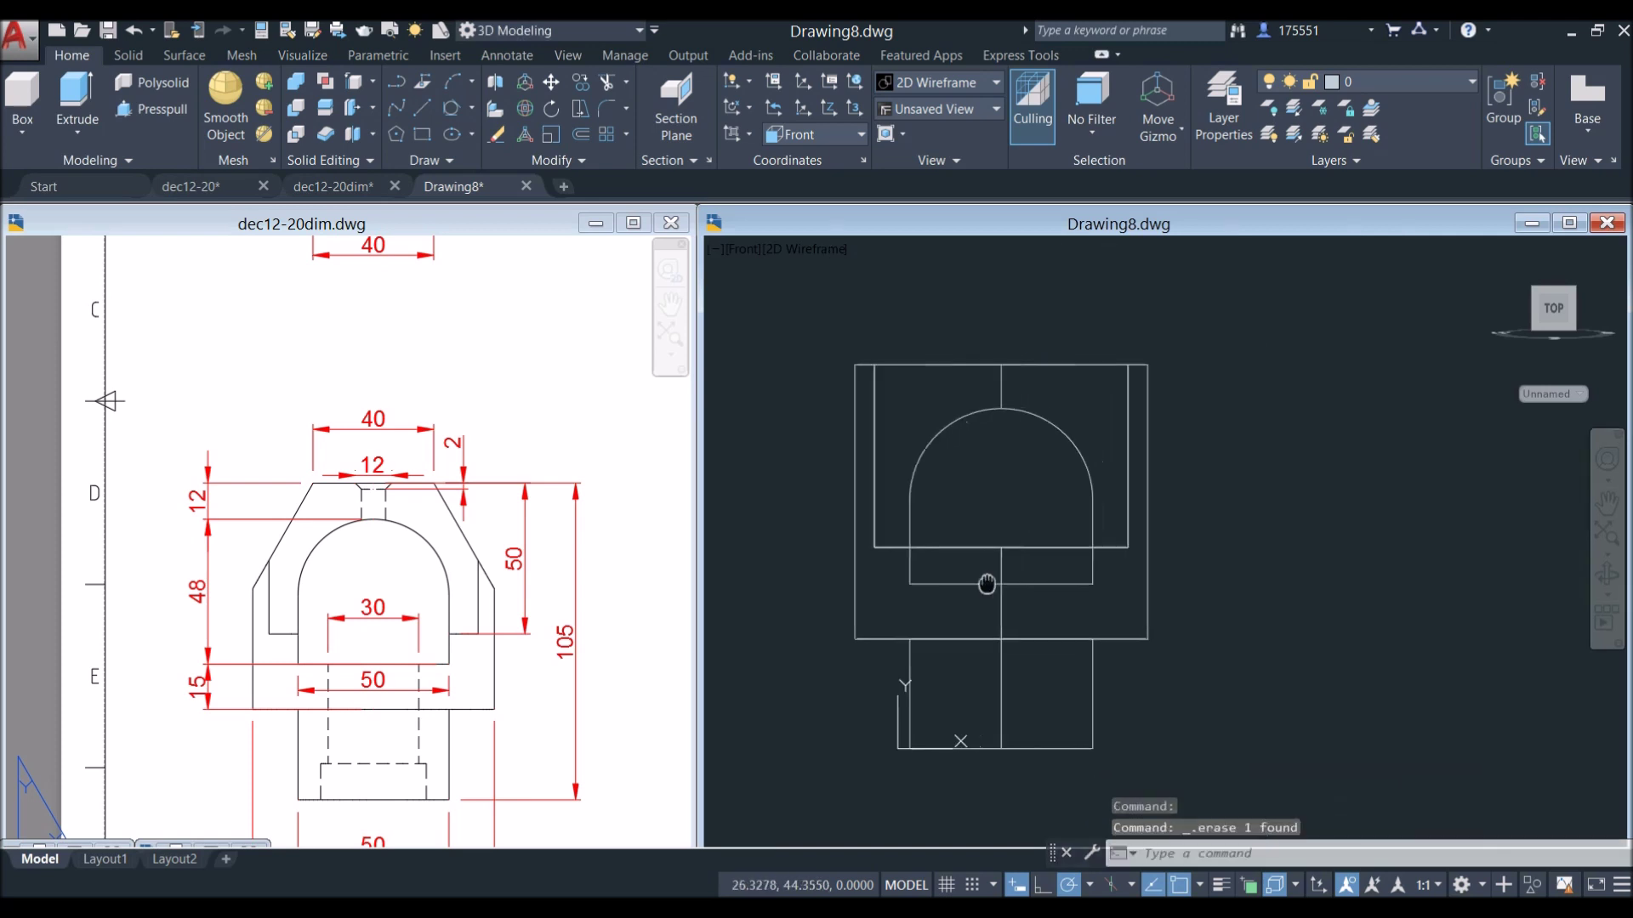
{"action": "key", "text": "Return"}
{"action": "left_click", "coordinate": [909, 443]}
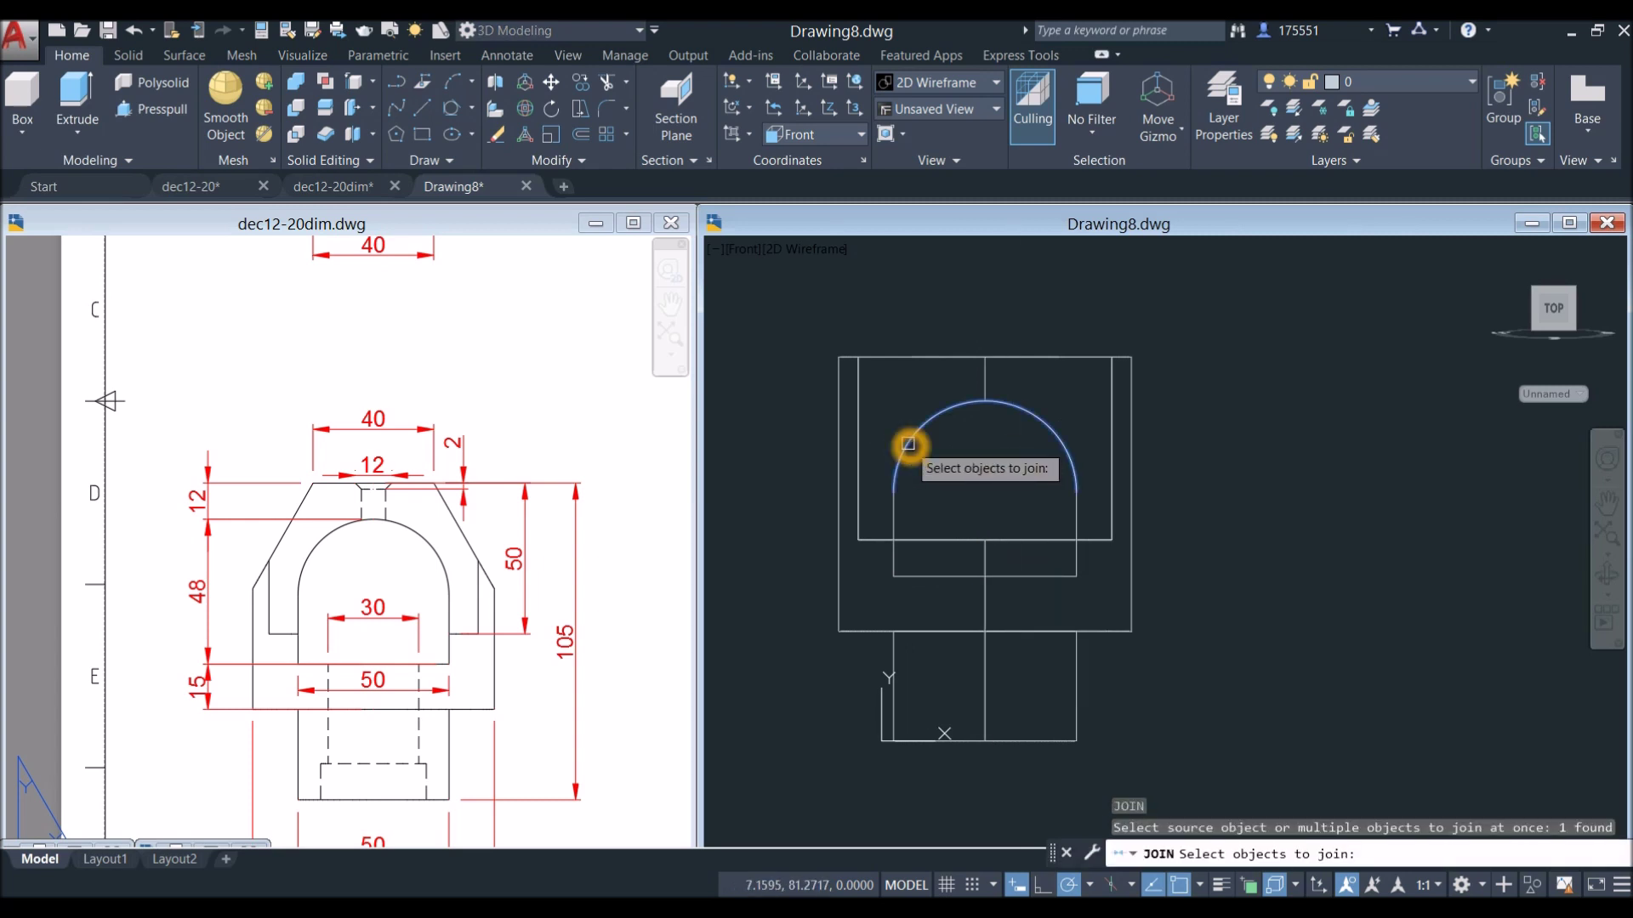
{"action": "left_click", "coordinate": [893, 521]}
{"action": "key", "text": "Return"}
{"action": "left_click", "coordinate": [924, 429]}
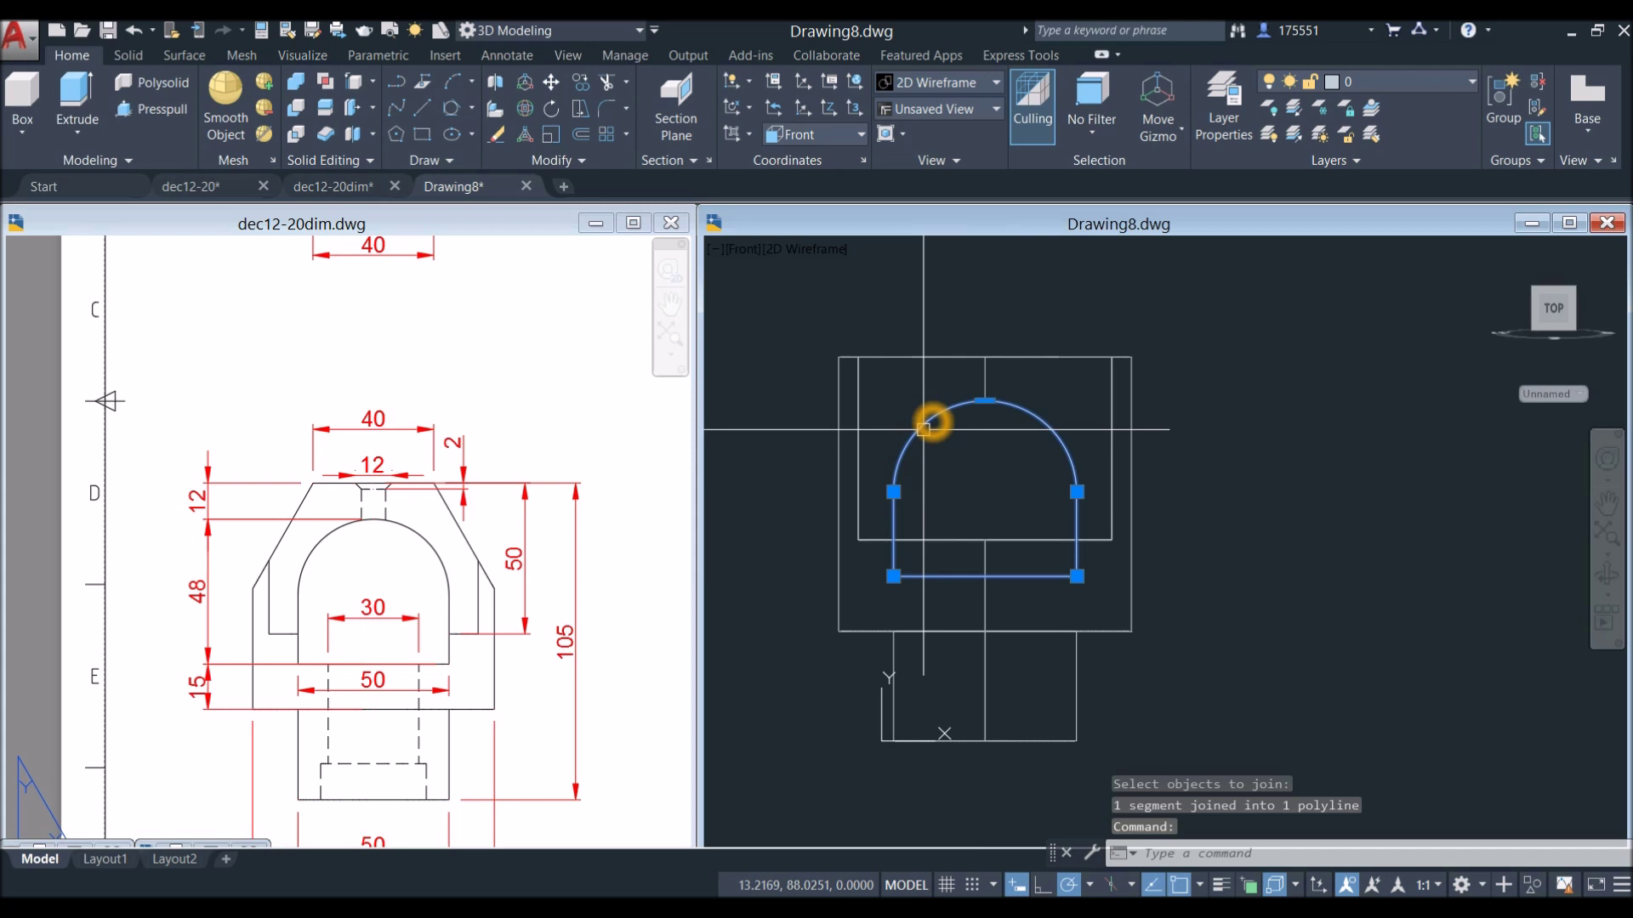
{"action": "key", "text": "Escape"}
Examine the arch profile inside the model from an orbited angle in the Conceptual and X-ray styles.
{"action": "middle_click_drag", "start_coordinate": [918, 474], "coordinate": [867, 309], "text": "shift"}
{"action": "left_click", "coordinate": [848, 247]}
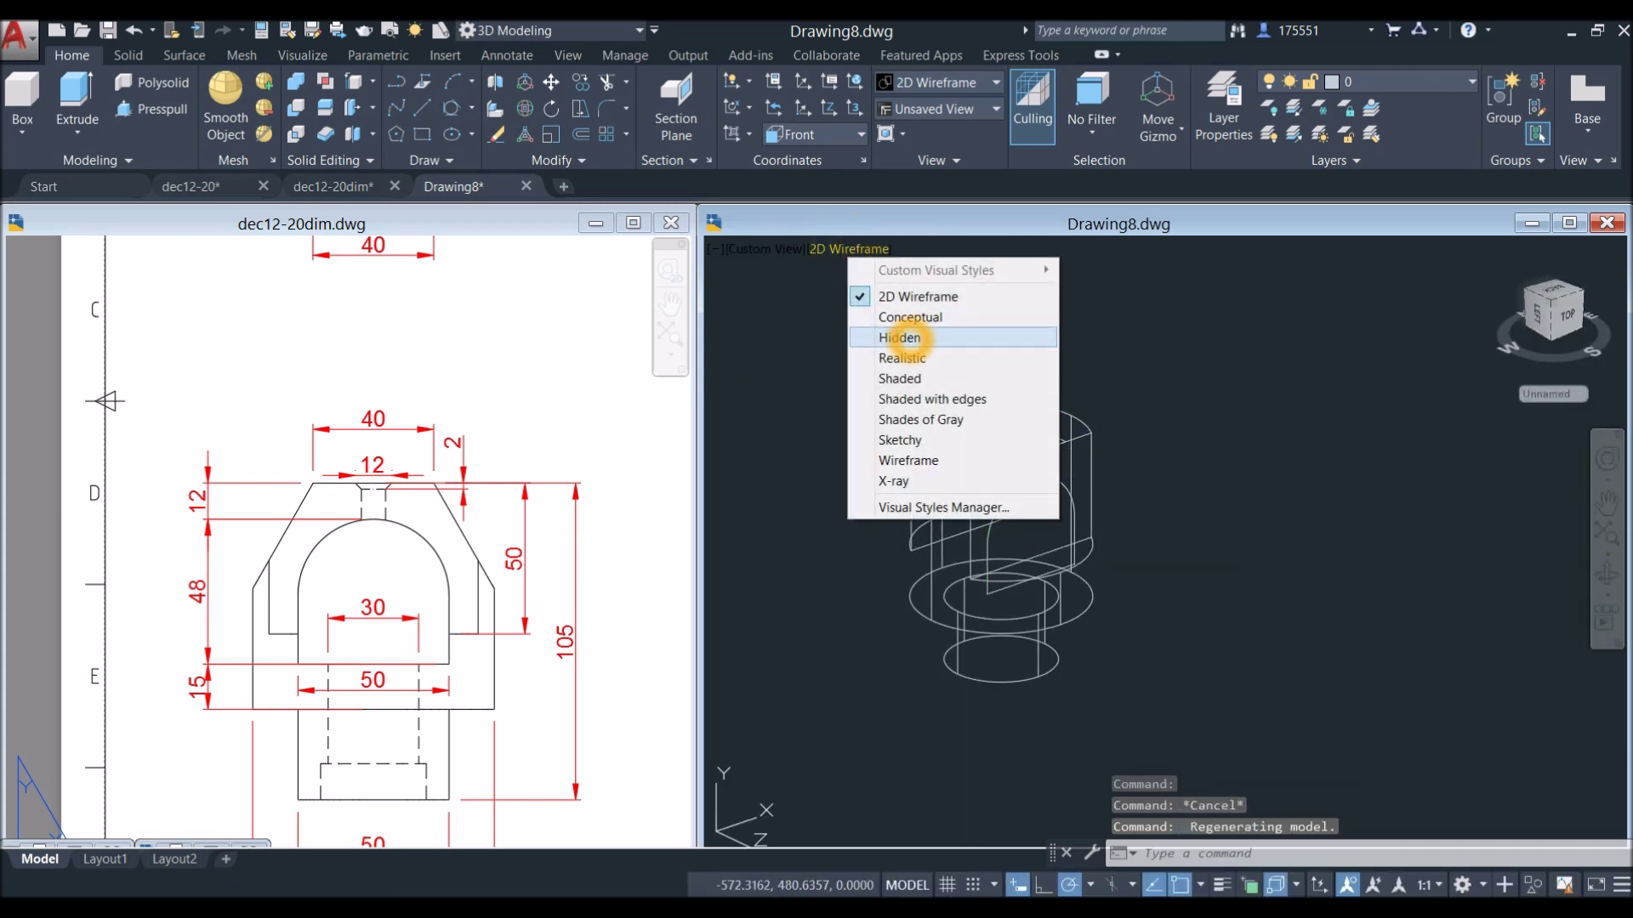
{"action": "left_click", "coordinate": [909, 317]}
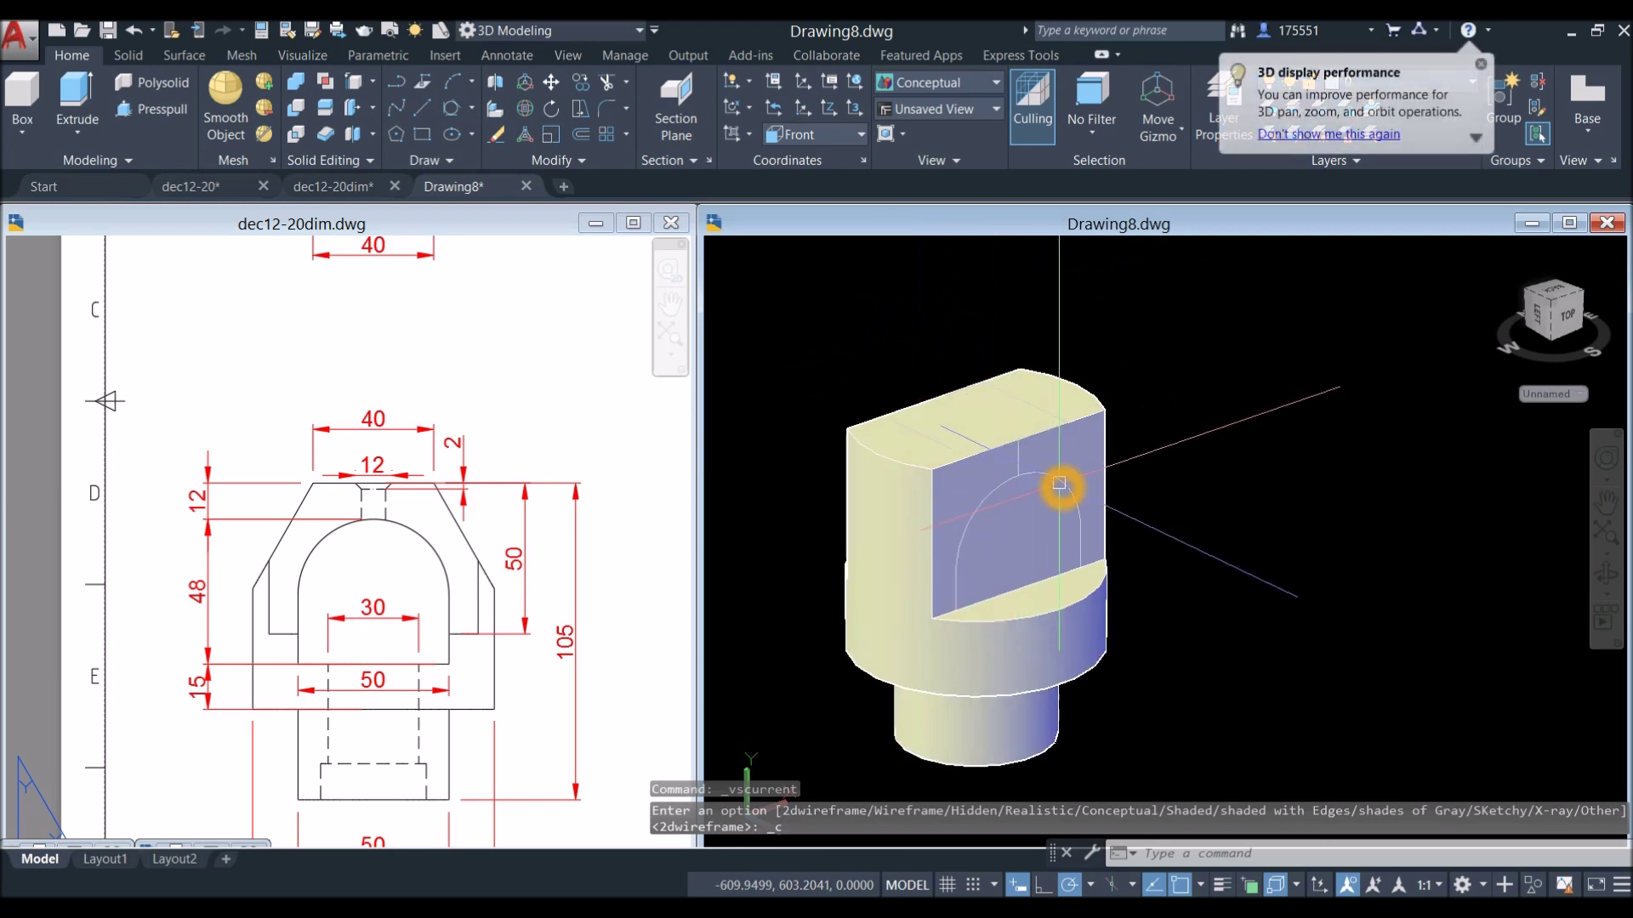
{"action": "left_click", "coordinate": [1059, 488]}
{"action": "key", "text": "Escape"}
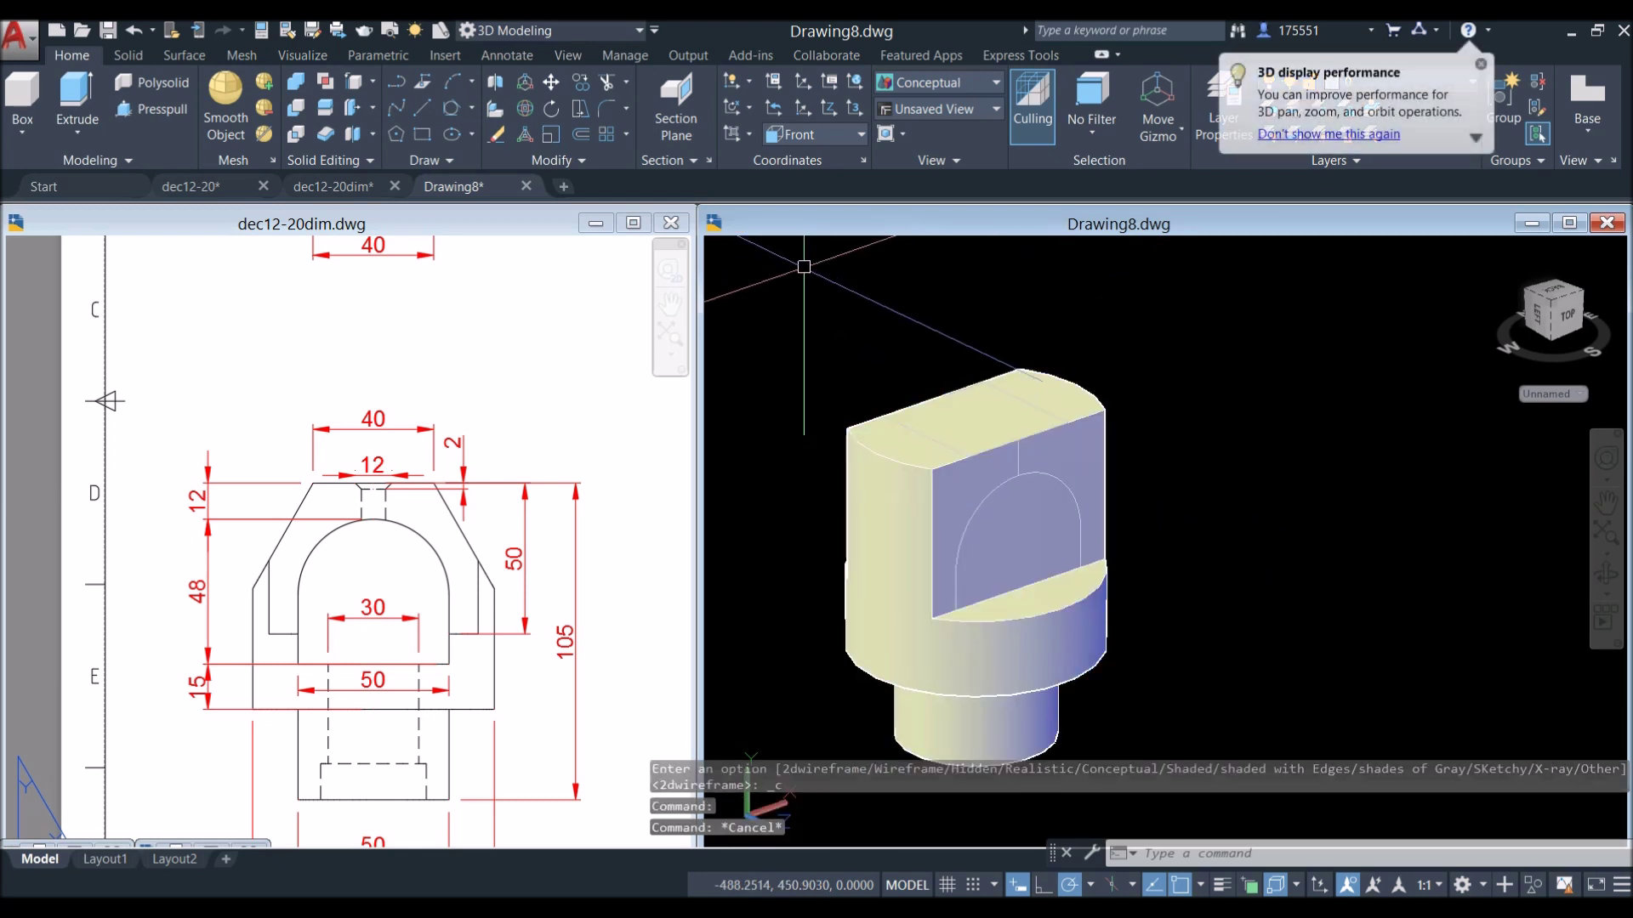
{"action": "left_click", "coordinate": [842, 249]}
{"action": "left_click", "coordinate": [880, 474]}
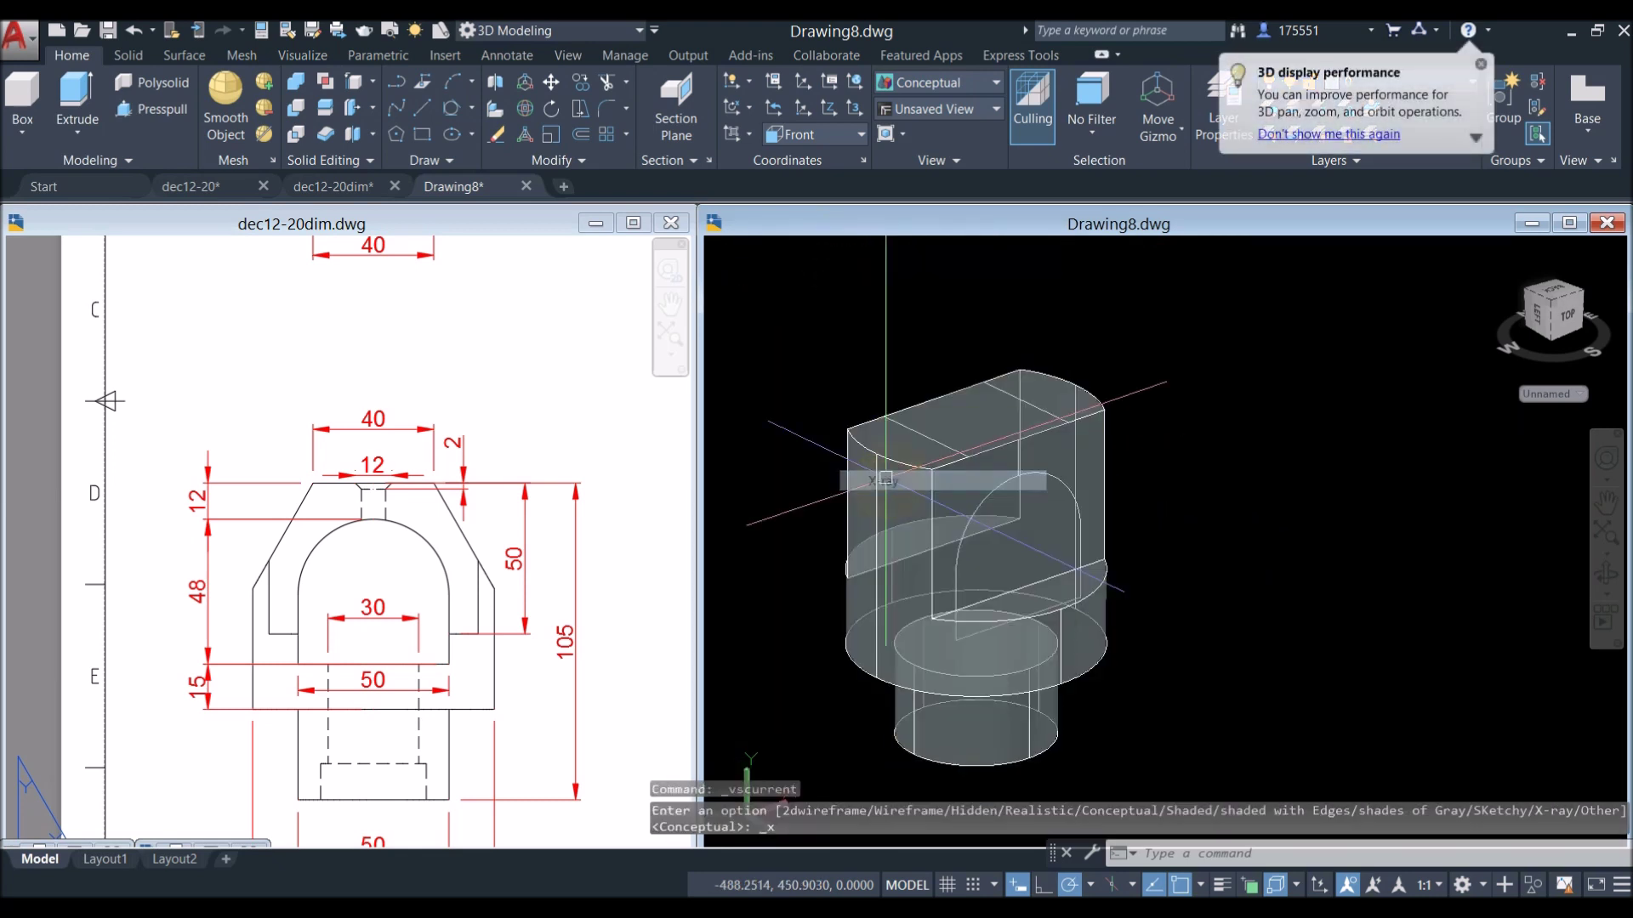
Extrude the arch profile freehand into a long solid running well past the back of the body.
{"action": "left_click", "coordinate": [1062, 483]}
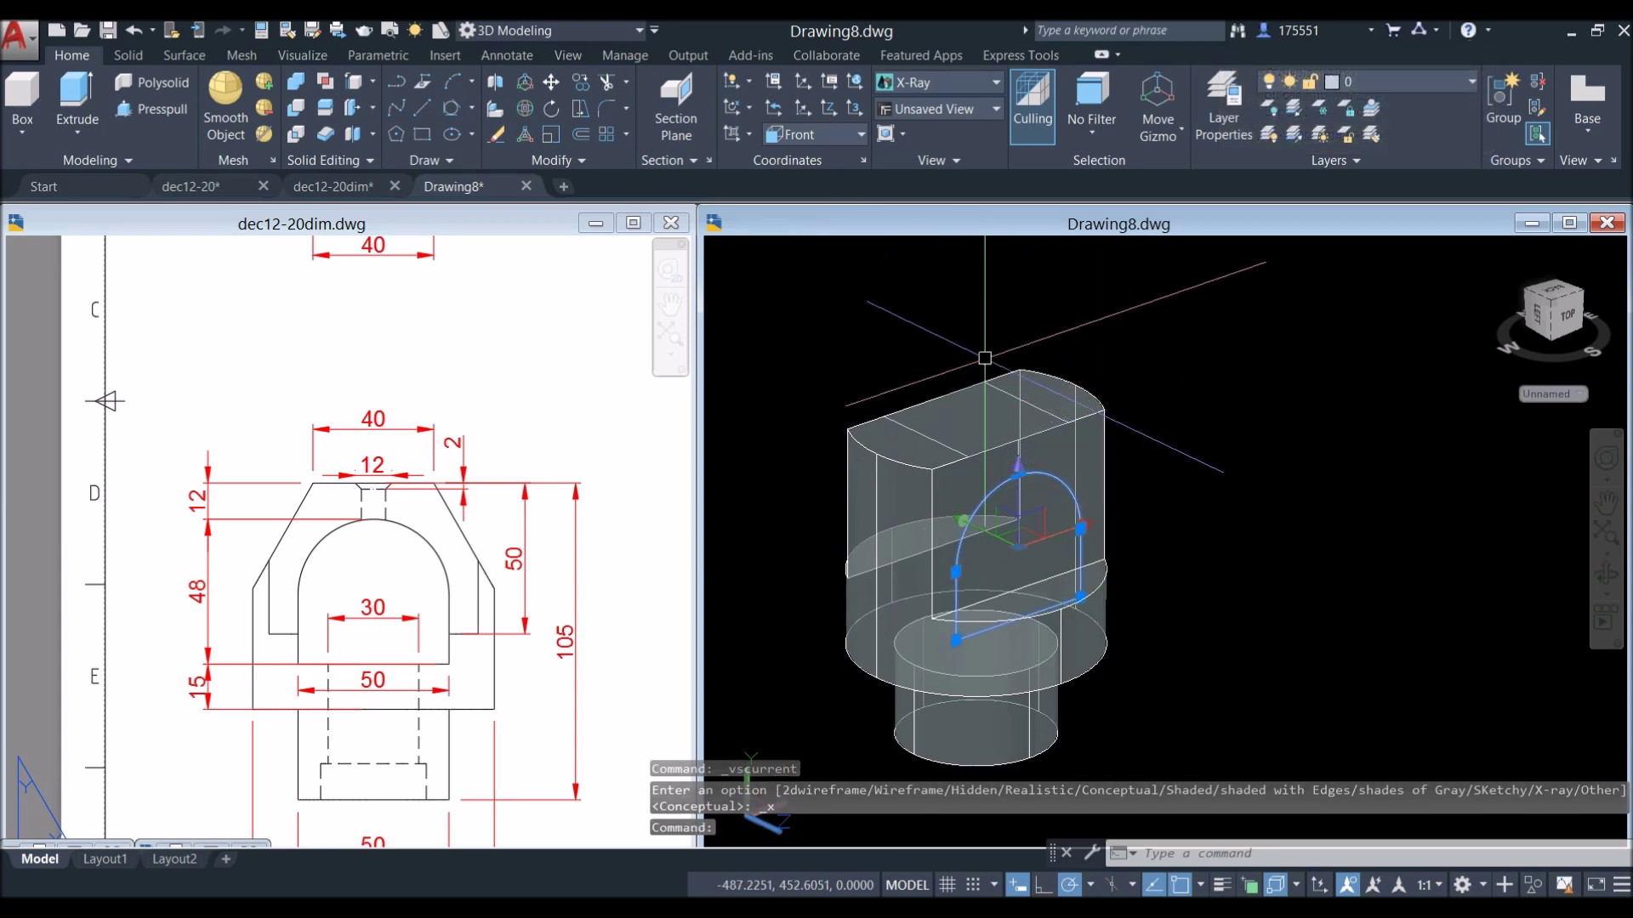
{"action": "left_click", "coordinate": [77, 103]}
{"action": "middle_click_drag", "start_coordinate": [1230, 408], "coordinate": [990, 346], "text": "shift"}
{"action": "left_click", "coordinate": [947, 324]}
{"action": "middle_click_drag", "start_coordinate": [1035, 438], "coordinate": [1058, 435], "text": "shift"}
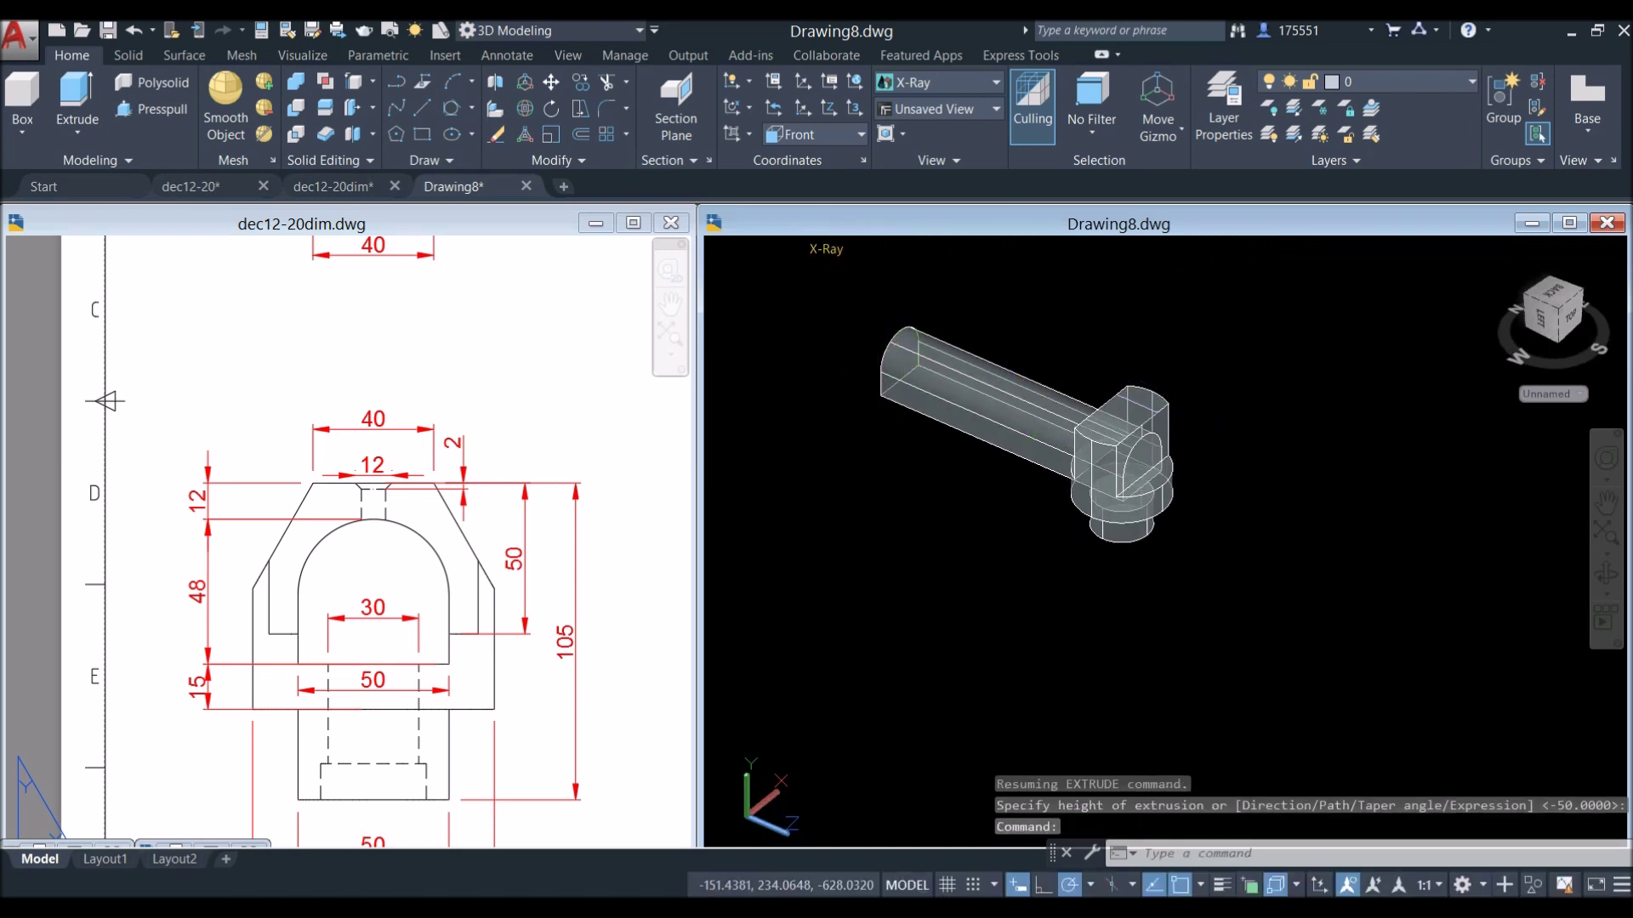
Set Drawing8 to the Conceptual visual style and examine the arch extrusion where it enters the body.
{"action": "left_click", "coordinate": [825, 249]}
{"action": "left_click", "coordinate": [876, 311]}
{"action": "mouse_move", "coordinate": [995, 473]}
{"action": "middle_mouse_down", "text": "shift"}
{"action": "mouse_move", "coordinate": [1039, 430]}
{"action": "mouse_move", "coordinate": [1114, 449]}
{"action": "middle_mouse_up", "text": "shift"}
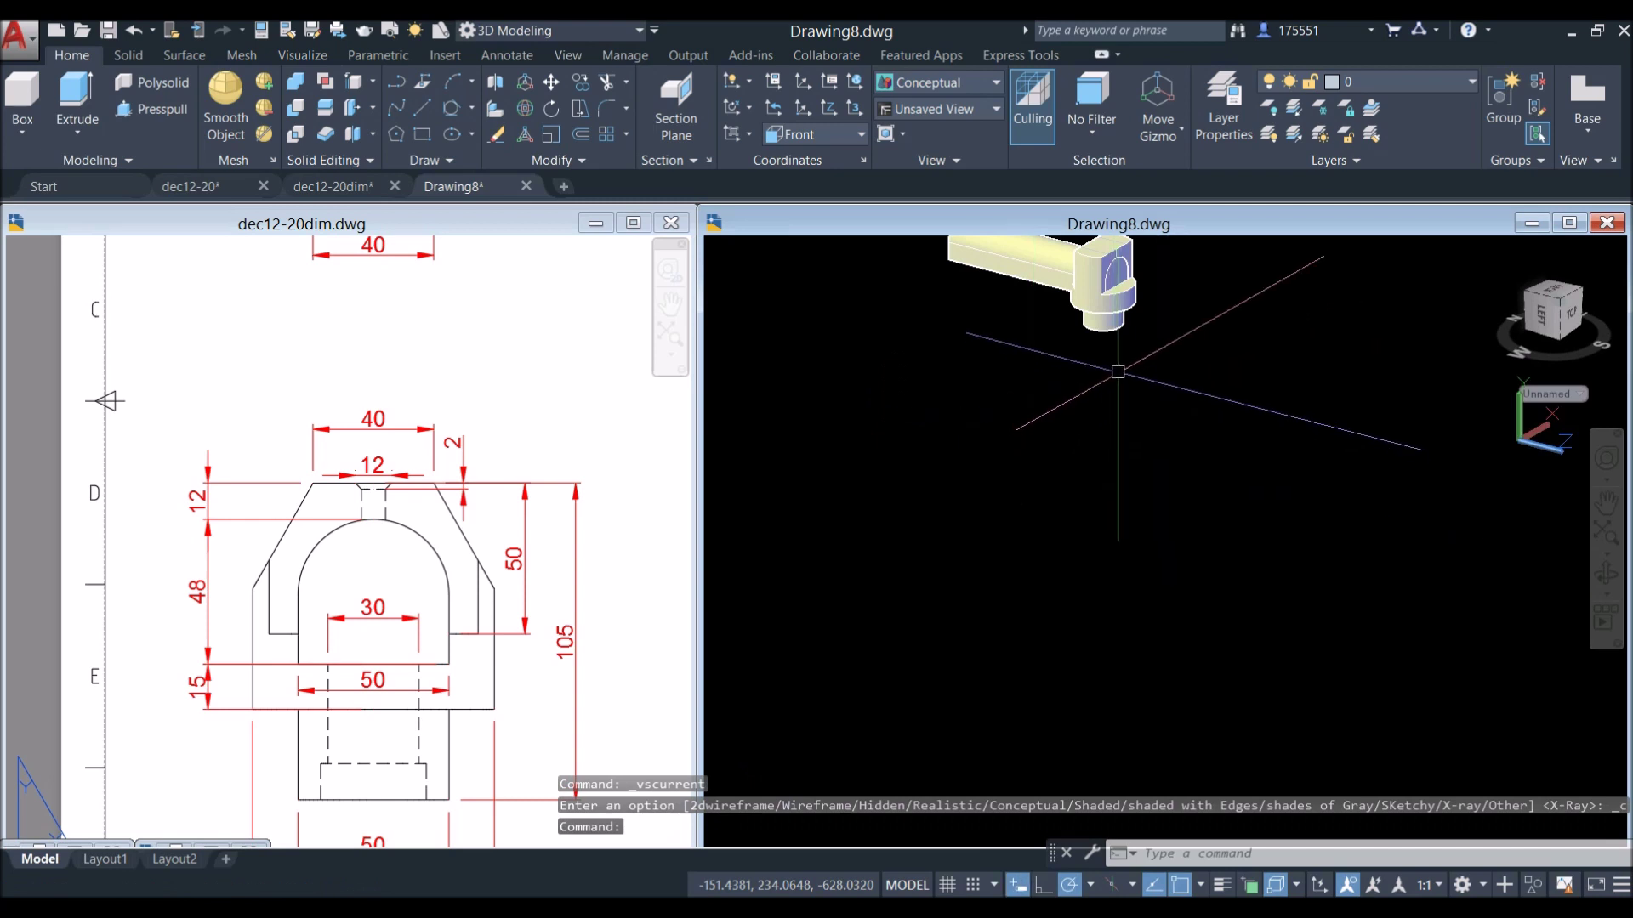
{"action": "middle_click_drag", "start_coordinate": [1117, 372], "coordinate": [1075, 539]}
{"action": "scroll", "coordinate": [1069, 510], "scroll_direction": "up", "scroll_amount": 5}
{"action": "middle_click_drag", "start_coordinate": [1070, 474], "coordinate": [1126, 434], "text": "shift"}
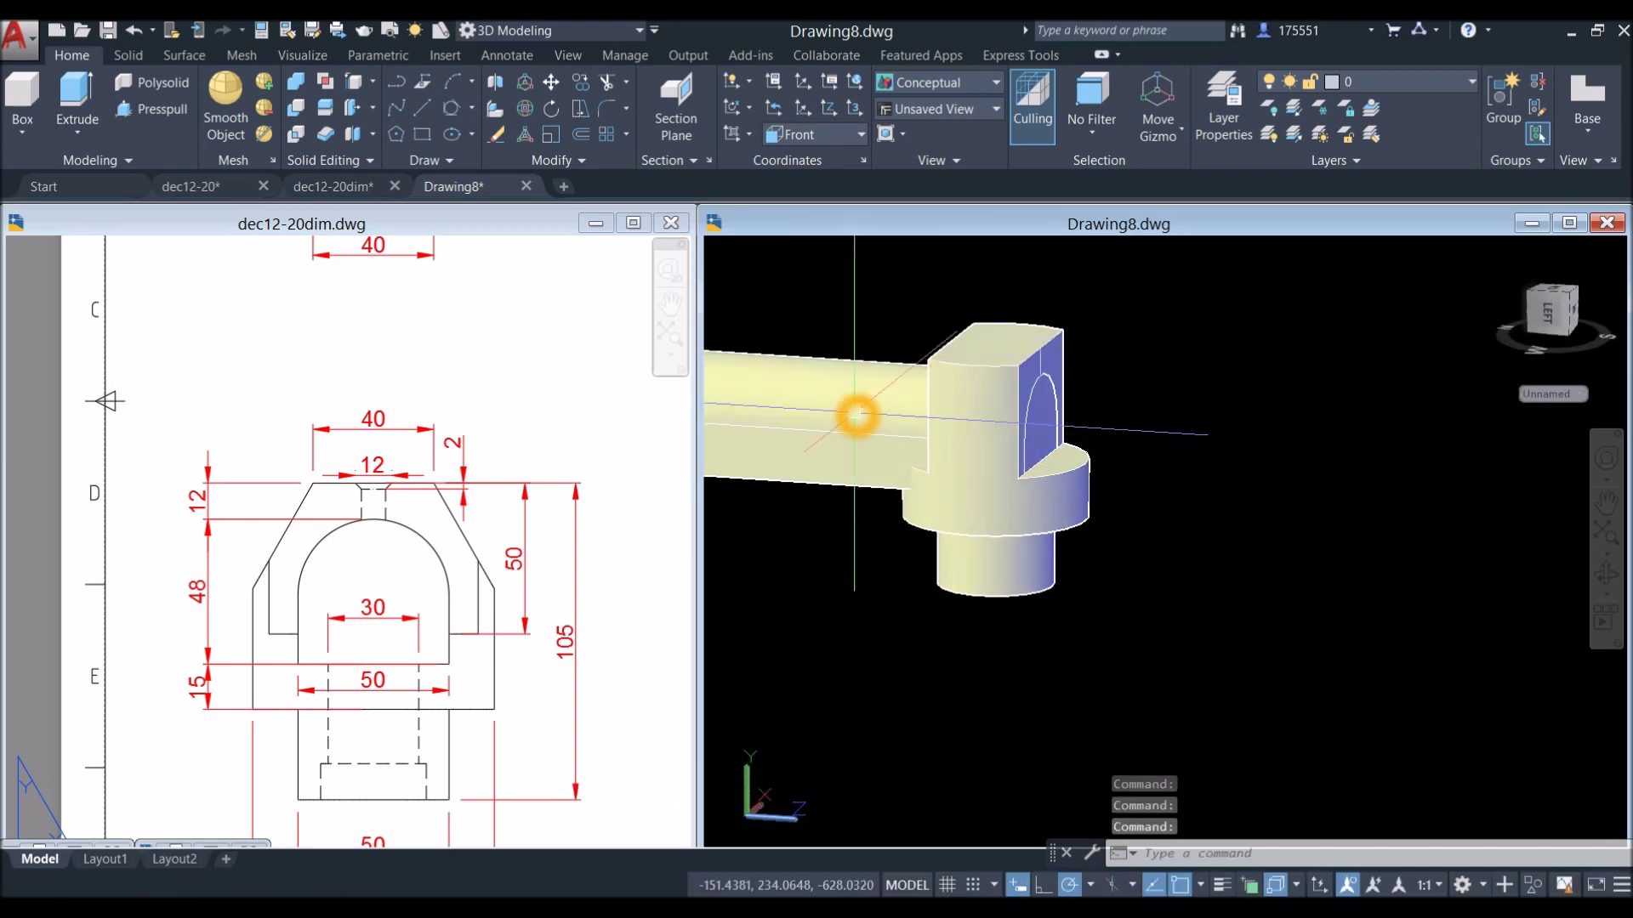
Move the arch extrusion forward along its length so that it projects from both faces of the body.
{"action": "left_click", "coordinate": [858, 415]}
{"action": "right_click", "coordinate": [800, 289]}
{"action": "left_click", "coordinate": [901, 427]}
{"action": "left_click", "coordinate": [878, 626]}
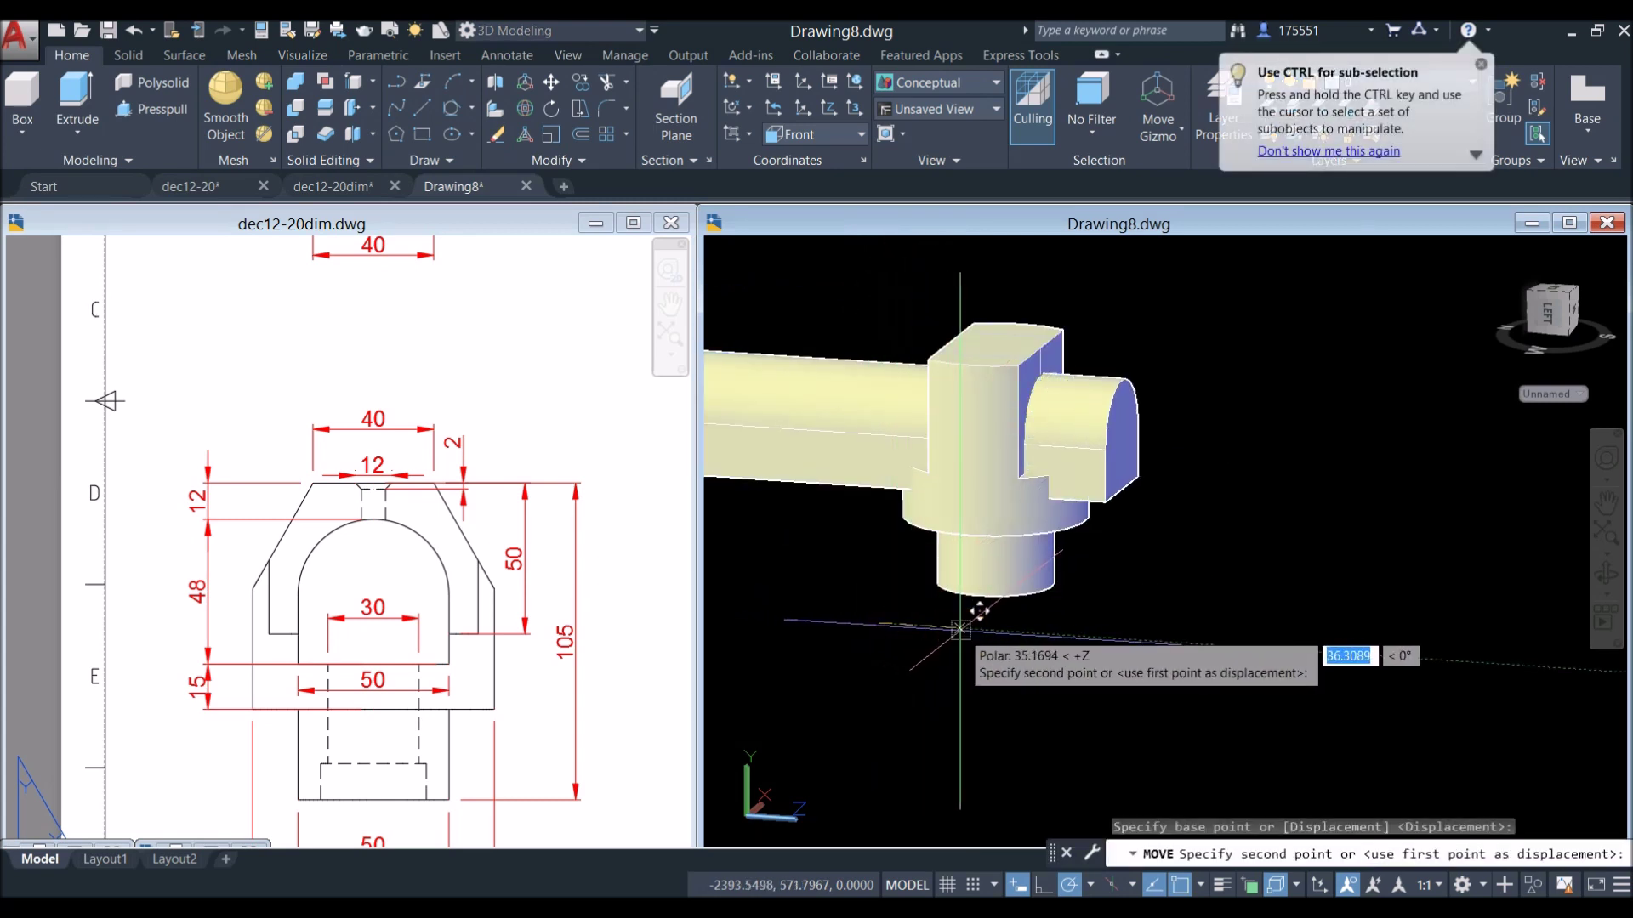
{"action": "left_click", "coordinate": [997, 639]}
{"action": "scroll", "coordinate": [950, 547], "scroll_direction": "down", "scroll_amount": 3}
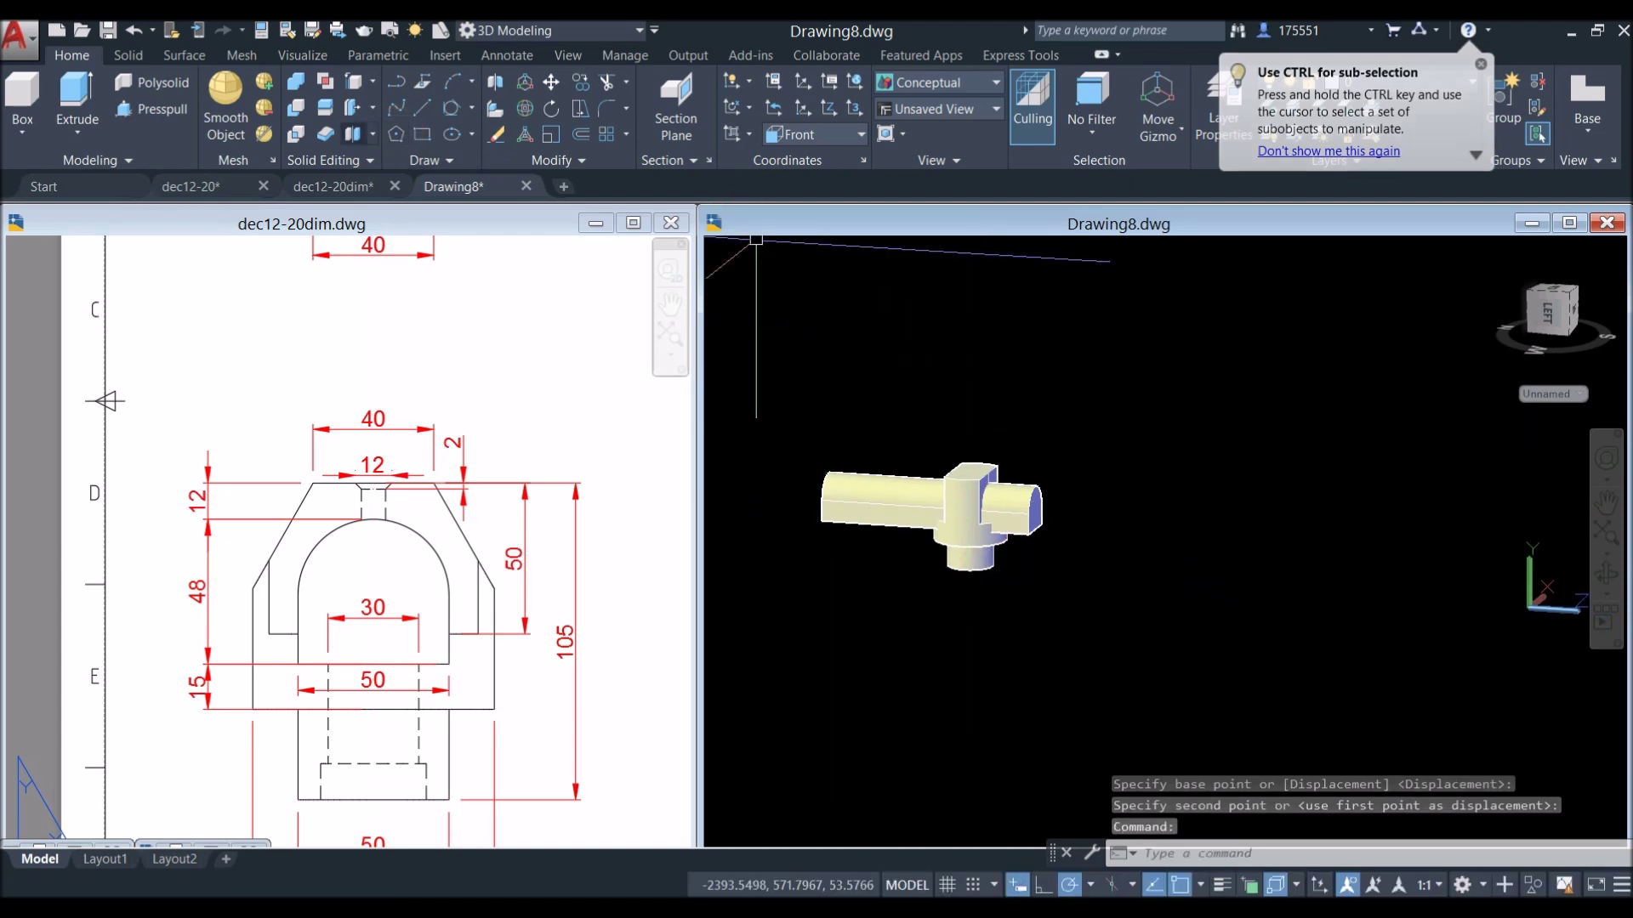
{"action": "left_click", "coordinate": [295, 134]}
{"action": "left_click", "coordinate": [984, 479]}
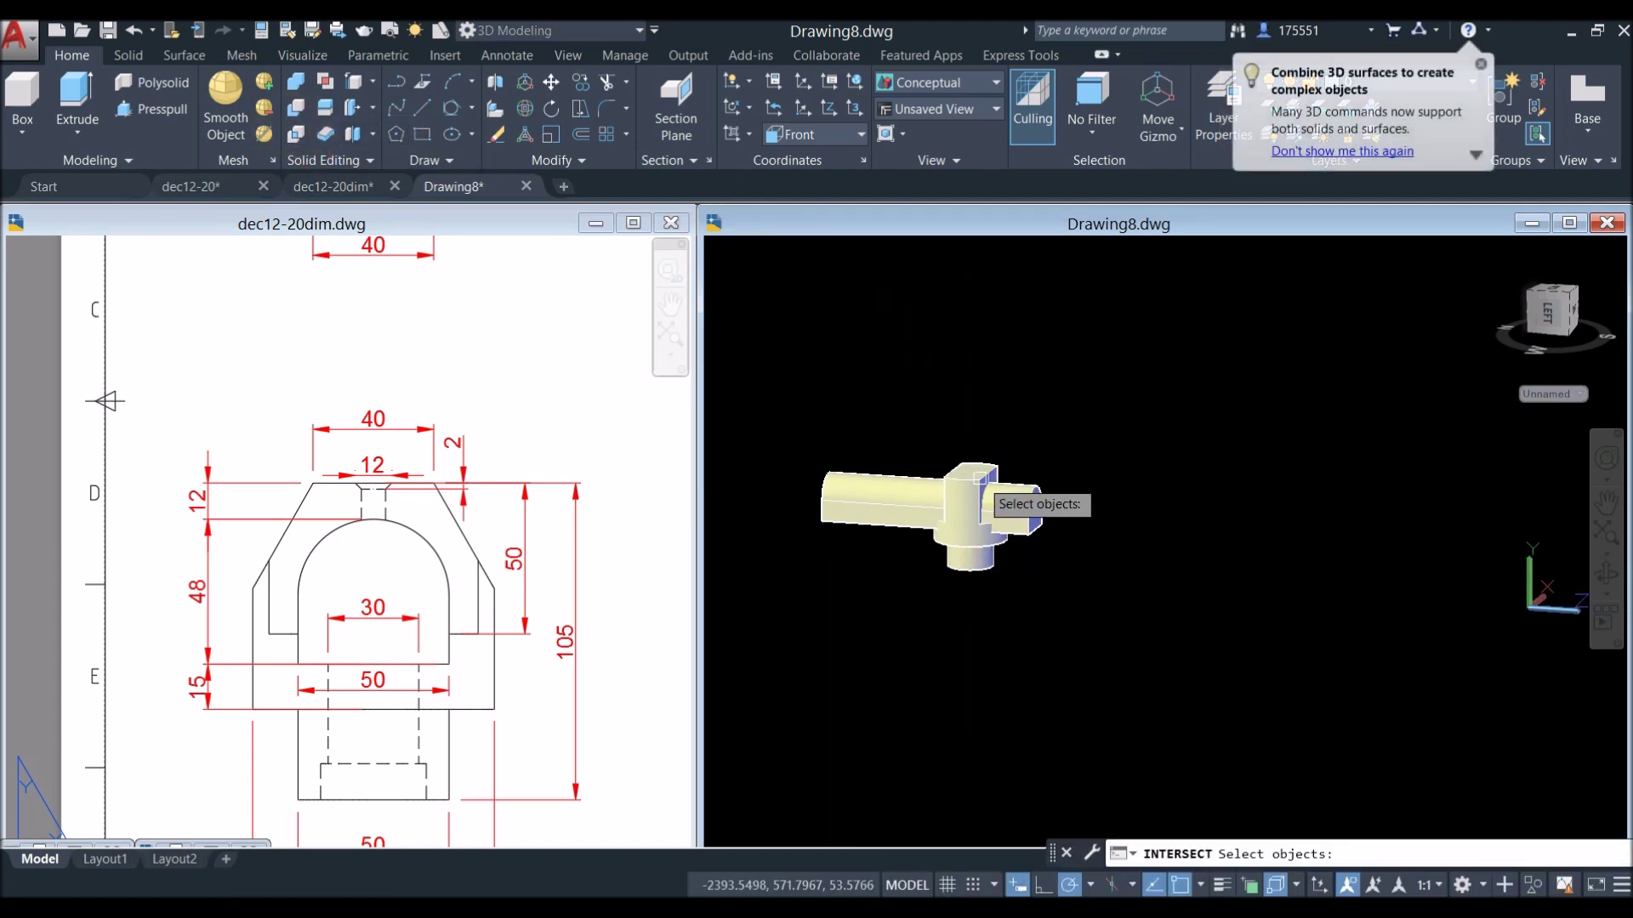
{"action": "key", "text": "Return"}
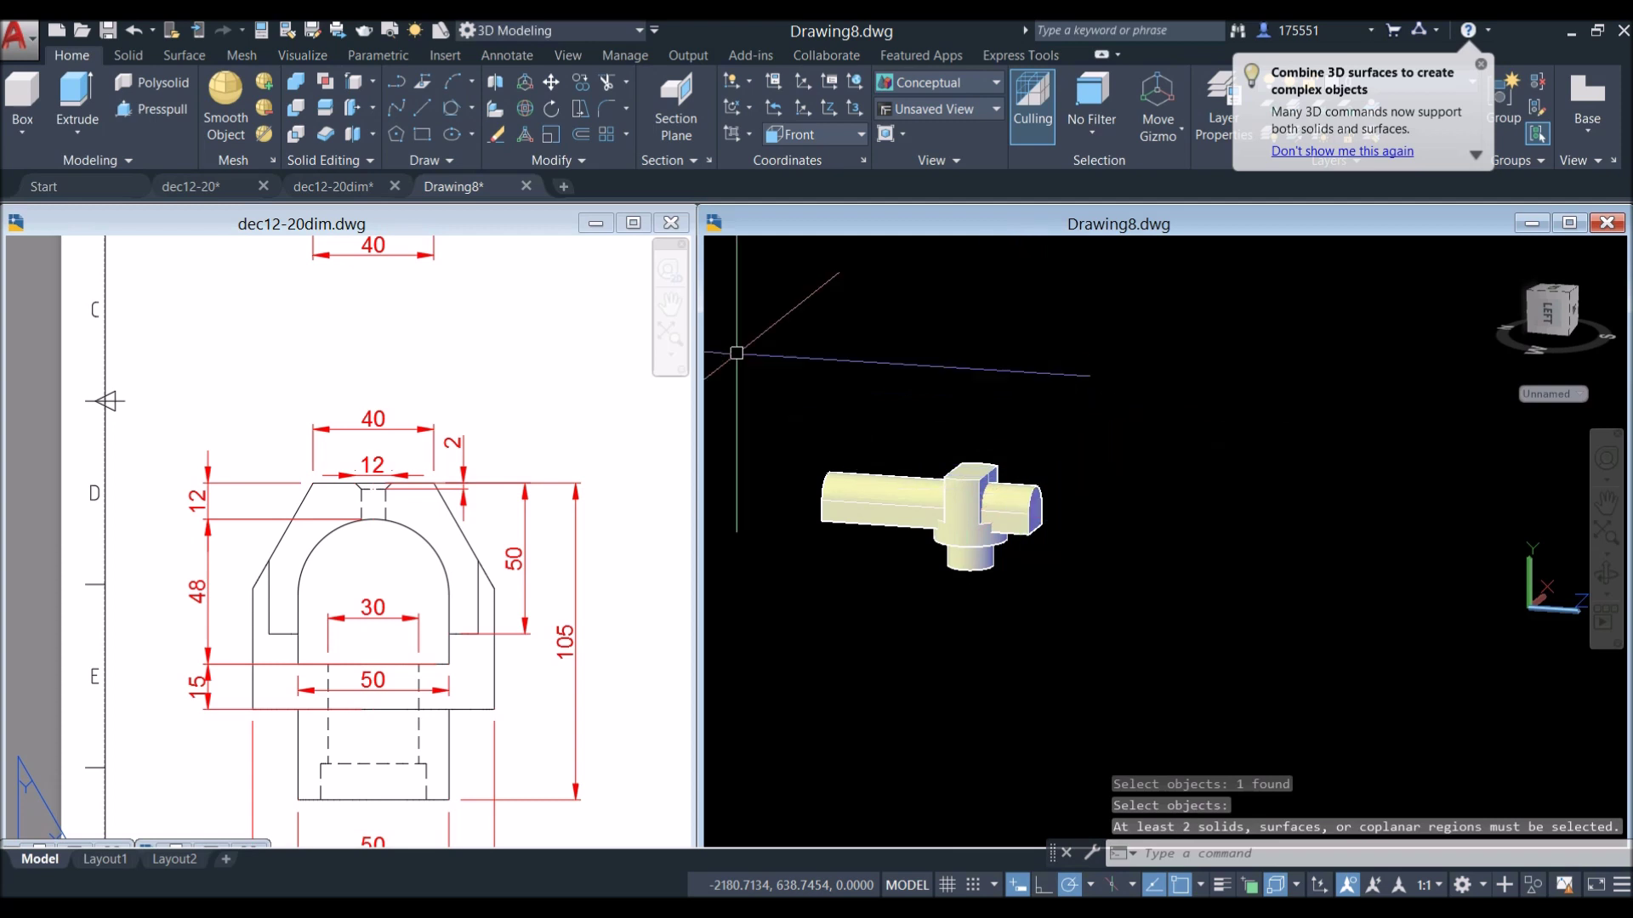
Subtract the arch extrusion from the body to cut the opening, and check dec12-20dim's front view.
{"action": "left_click", "coordinate": [295, 108]}
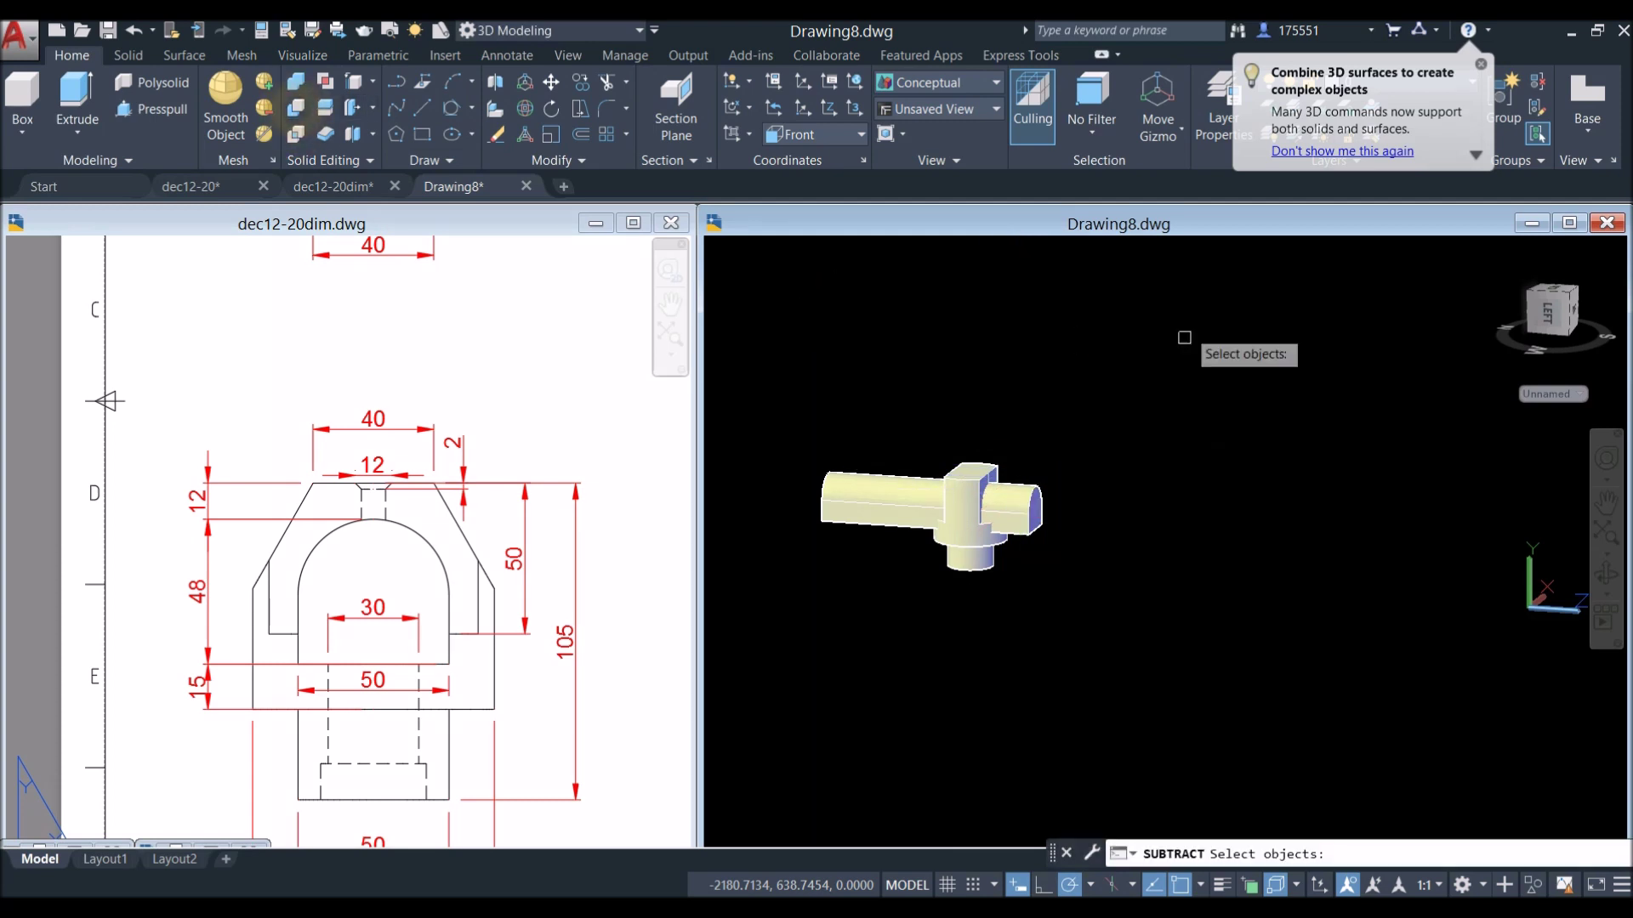
{"action": "left_click", "coordinate": [991, 466]}
{"action": "scroll", "coordinate": [1003, 417], "scroll_direction": "up", "scroll_amount": 4}
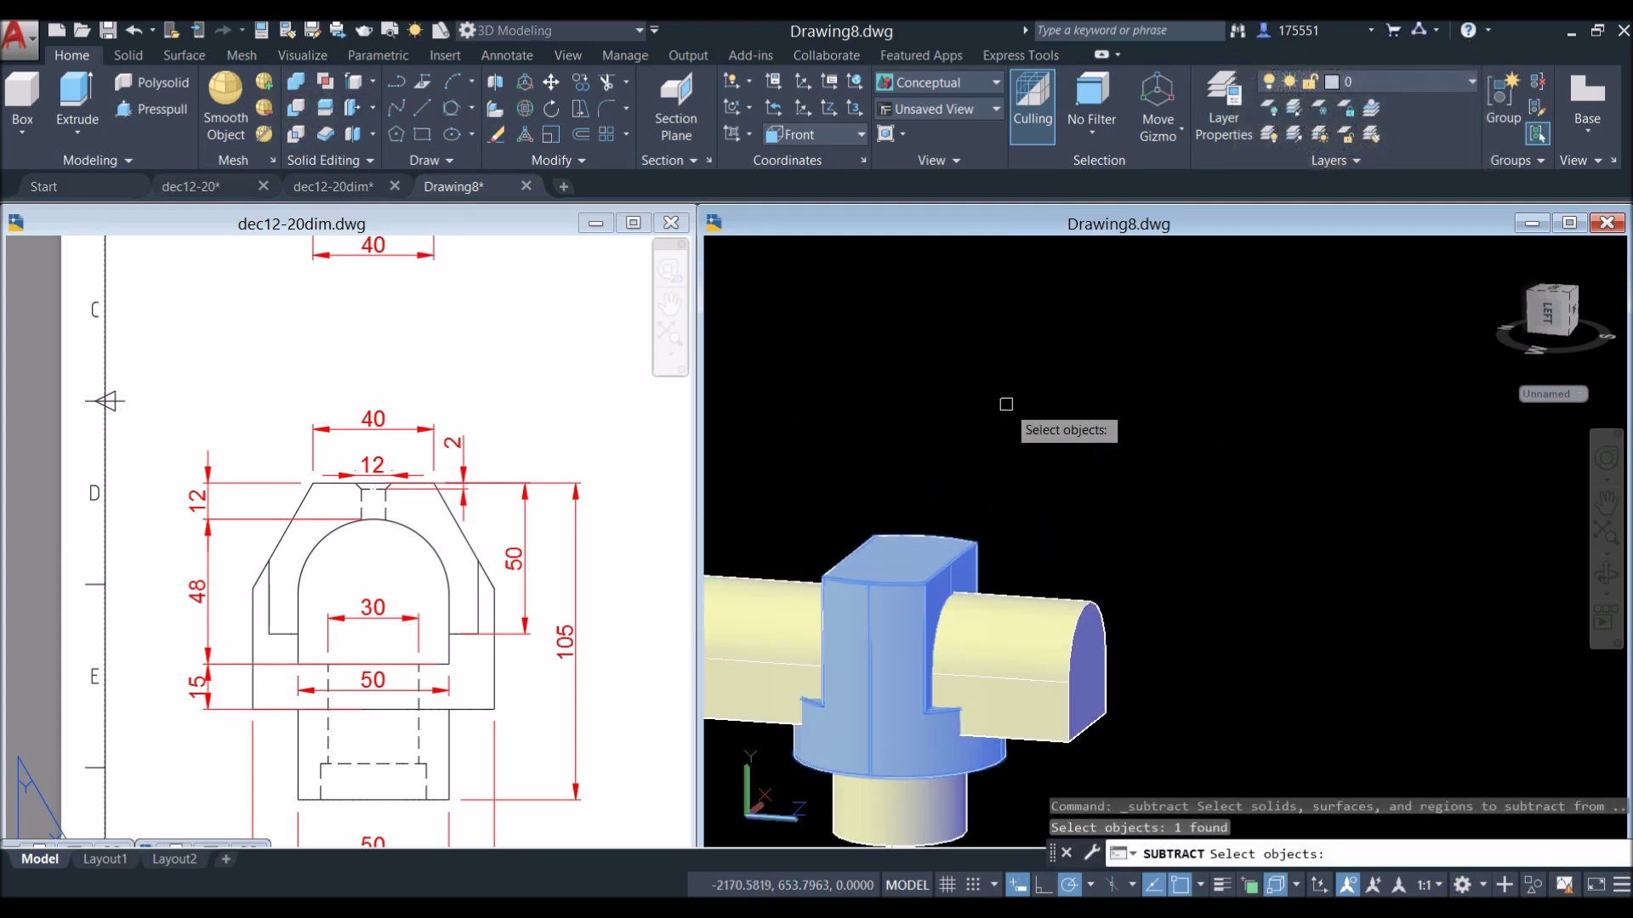
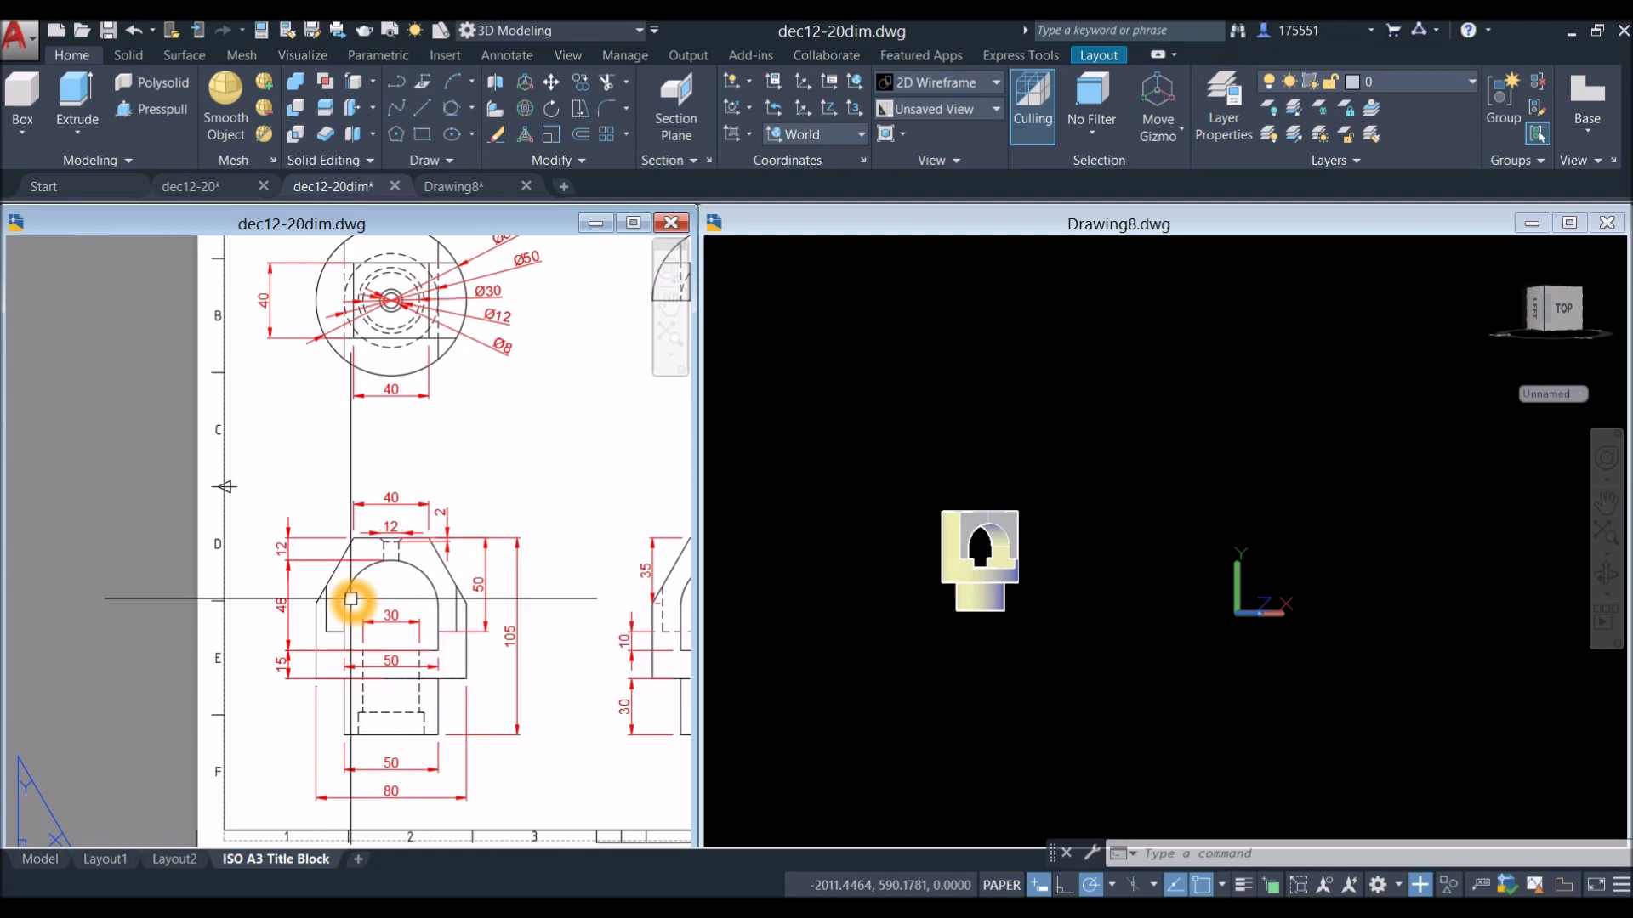
{"action": "scroll", "coordinate": [345, 610], "scroll_direction": "up", "scroll_amount": 2}
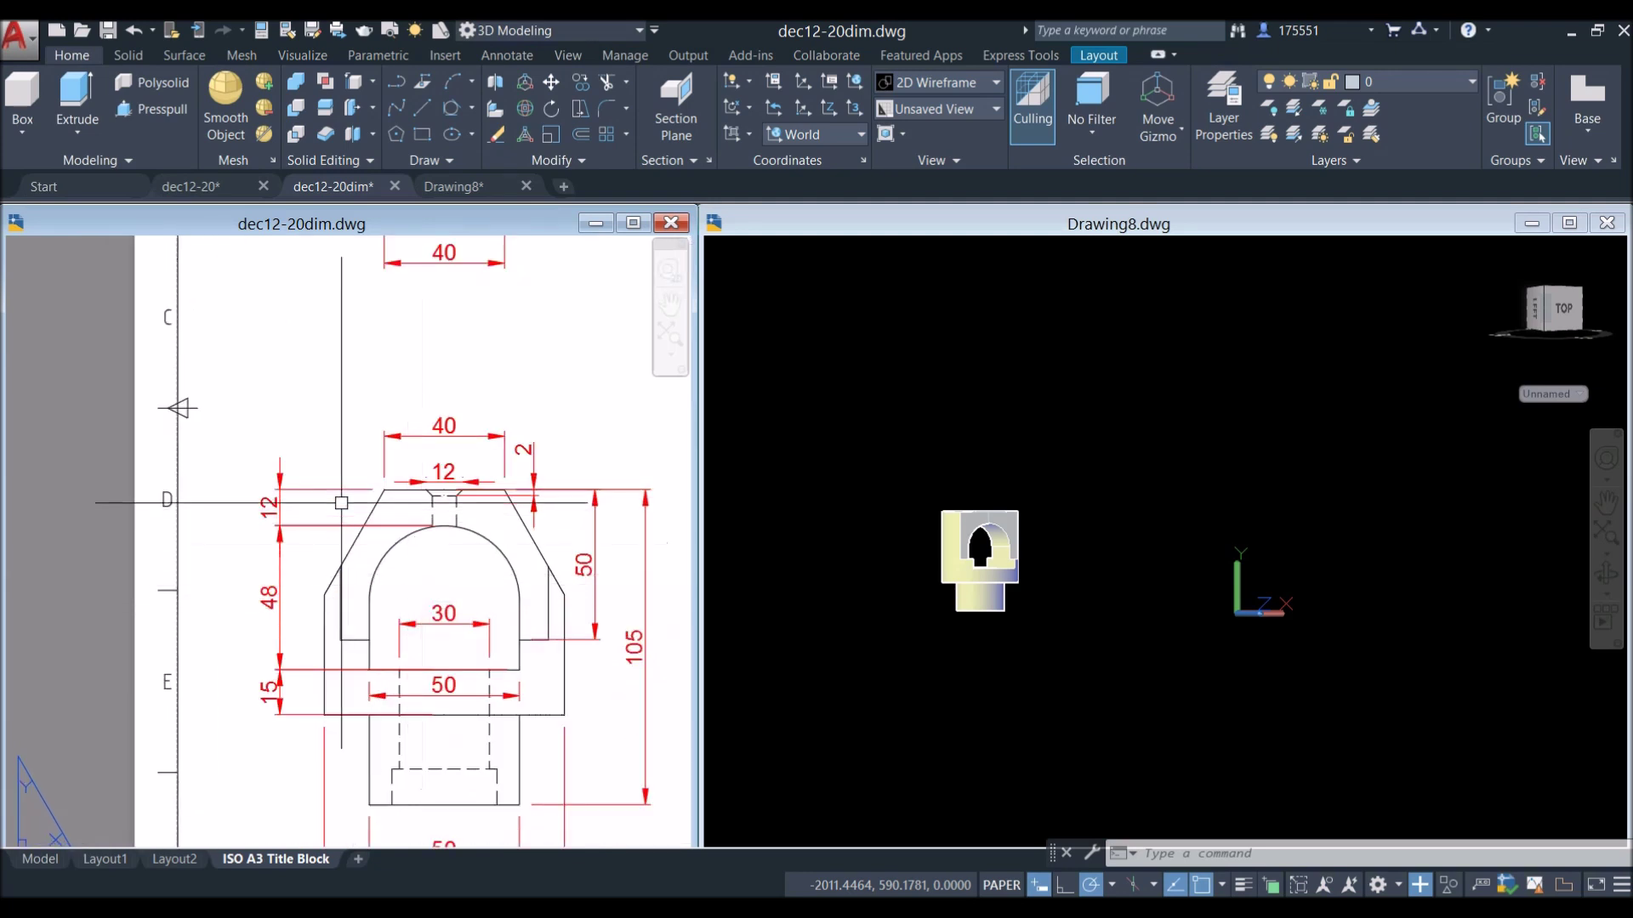
Try a vertical linear dimension for the sloped cut's height close to the dec12-20dim front view, and erase it.
{"action": "left_click", "coordinate": [506, 57]}
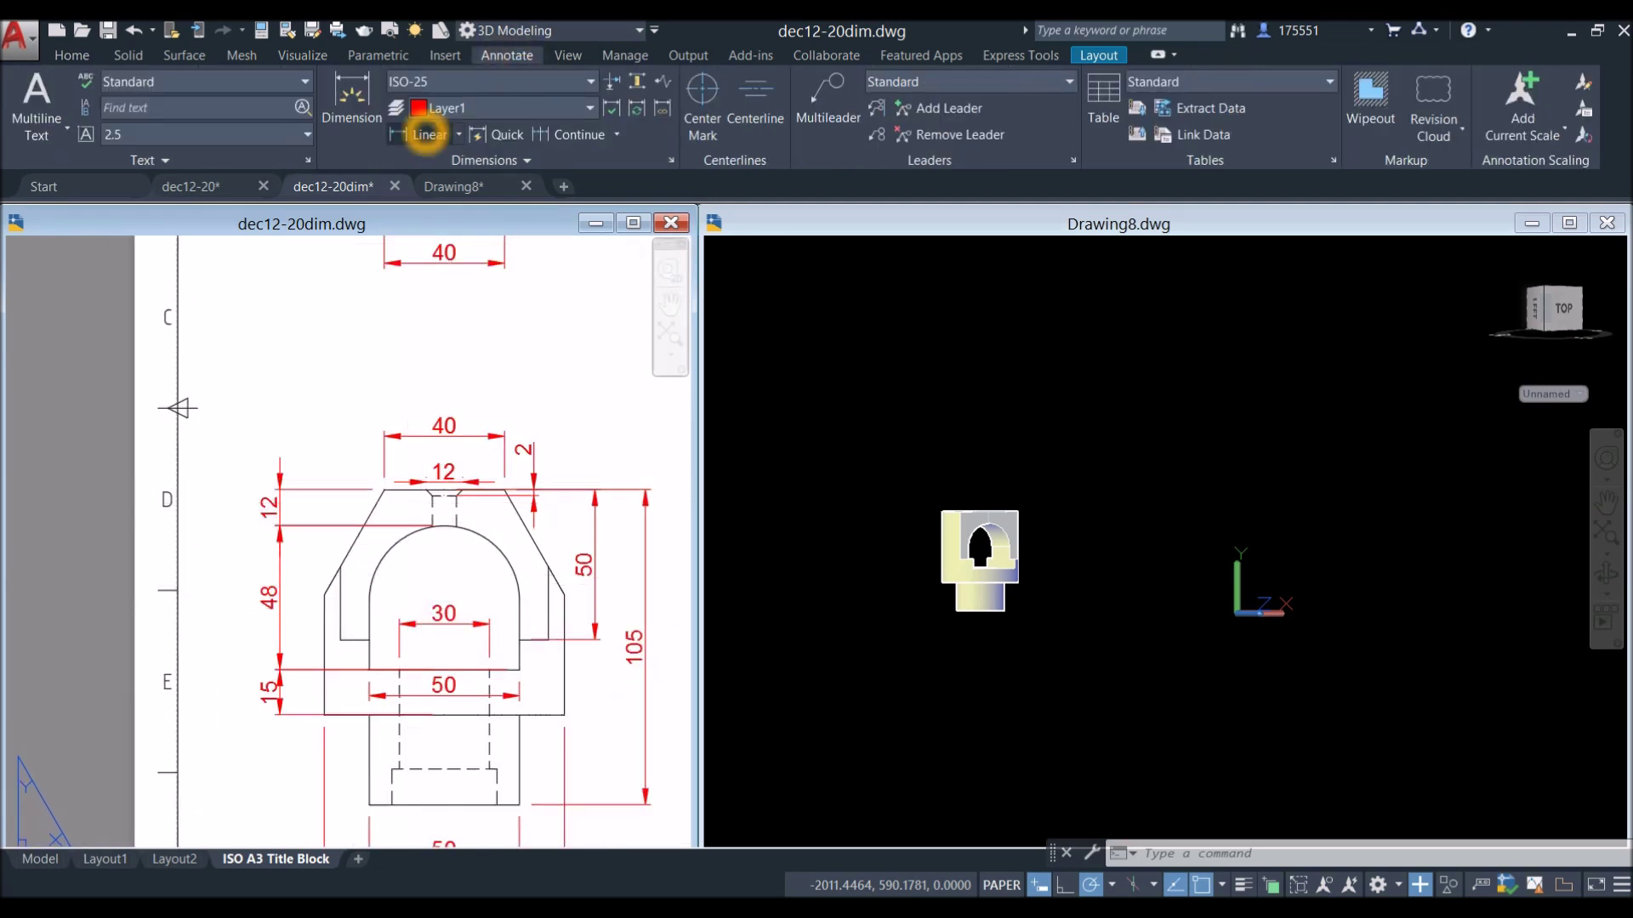
{"action": "left_click", "coordinate": [425, 133]}
{"action": "scroll", "coordinate": [278, 550], "scroll_direction": "up", "scroll_amount": 2}
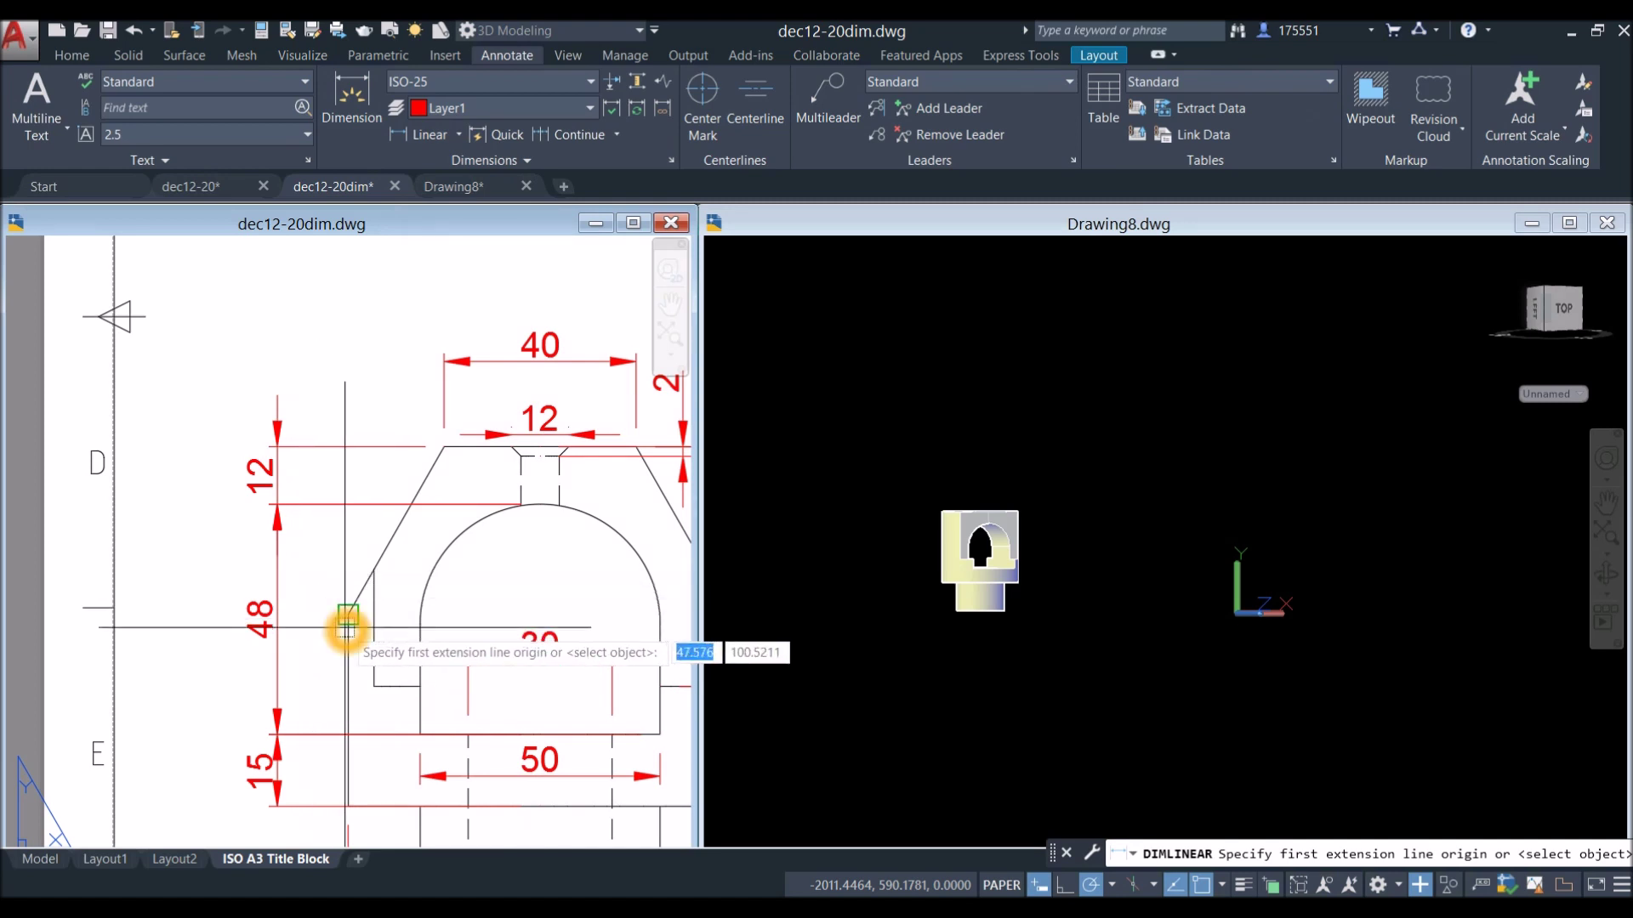
{"action": "left_click", "coordinate": [346, 620]}
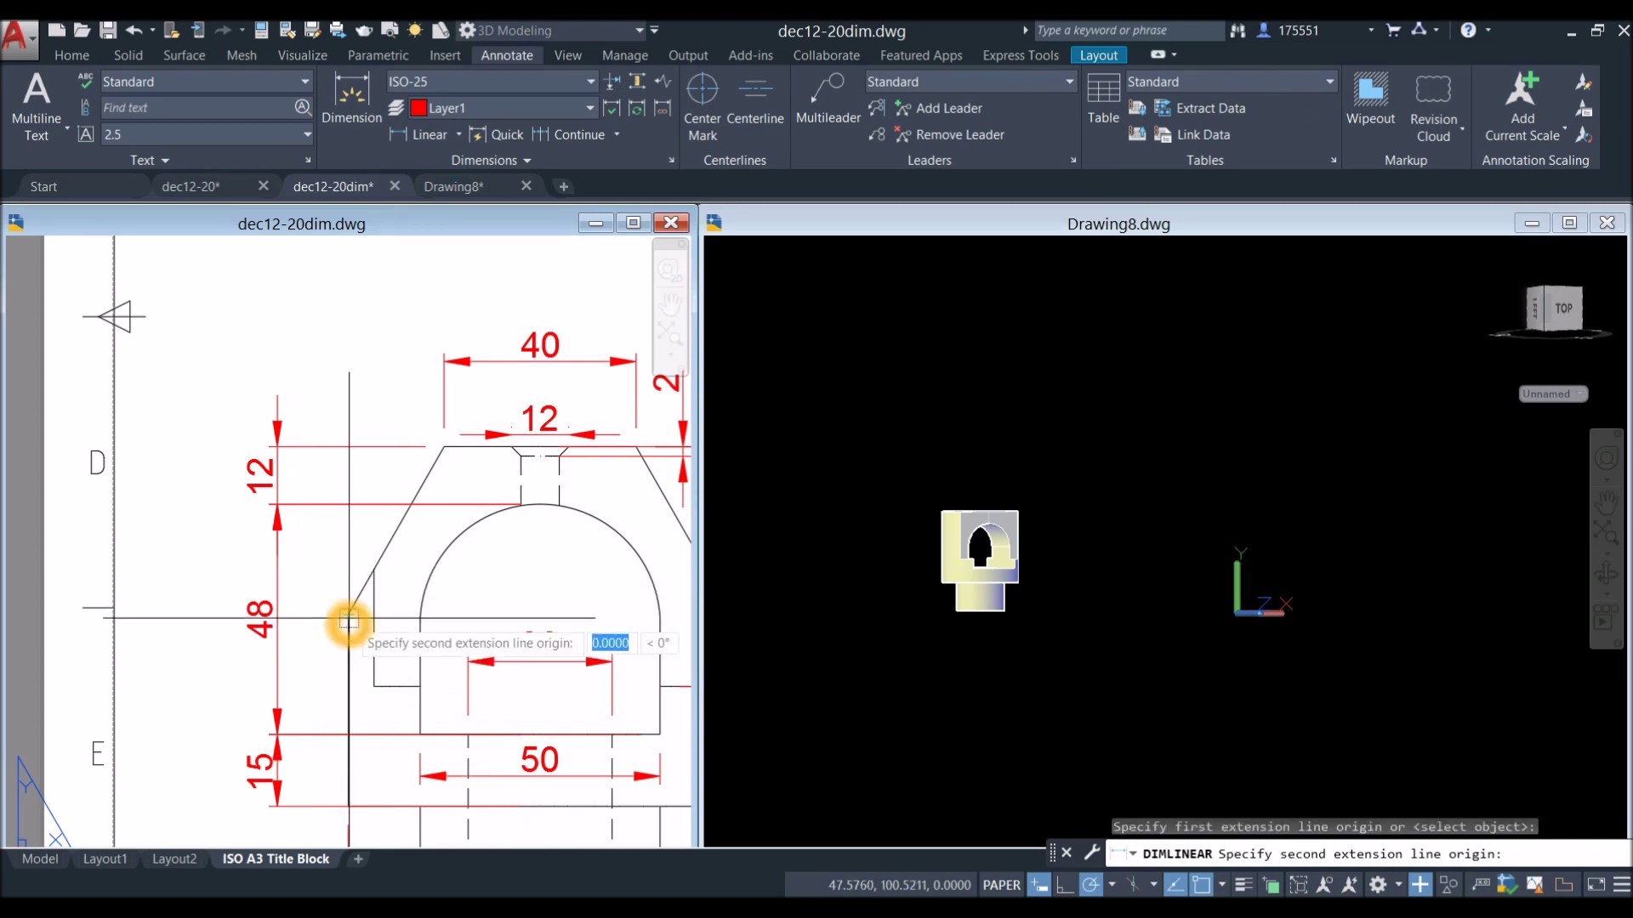
{"action": "left_click", "coordinate": [444, 446]}
{"action": "left_click", "coordinate": [343, 485]}
{"action": "left_click", "coordinate": [345, 466]}
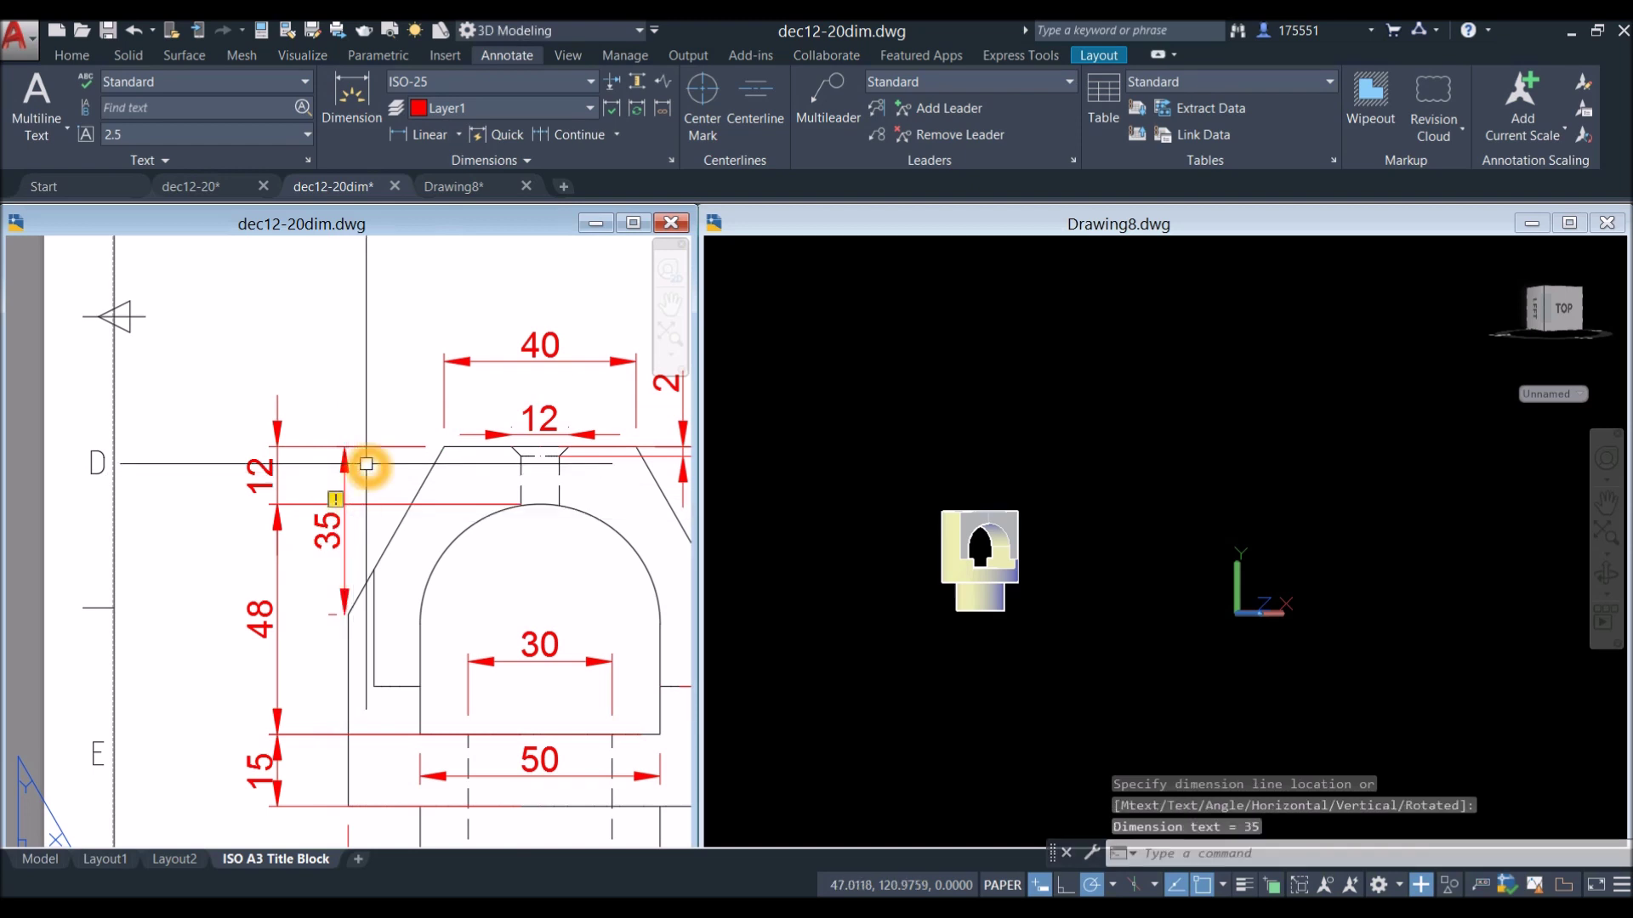
{"action": "right_click", "coordinate": [352, 461]}
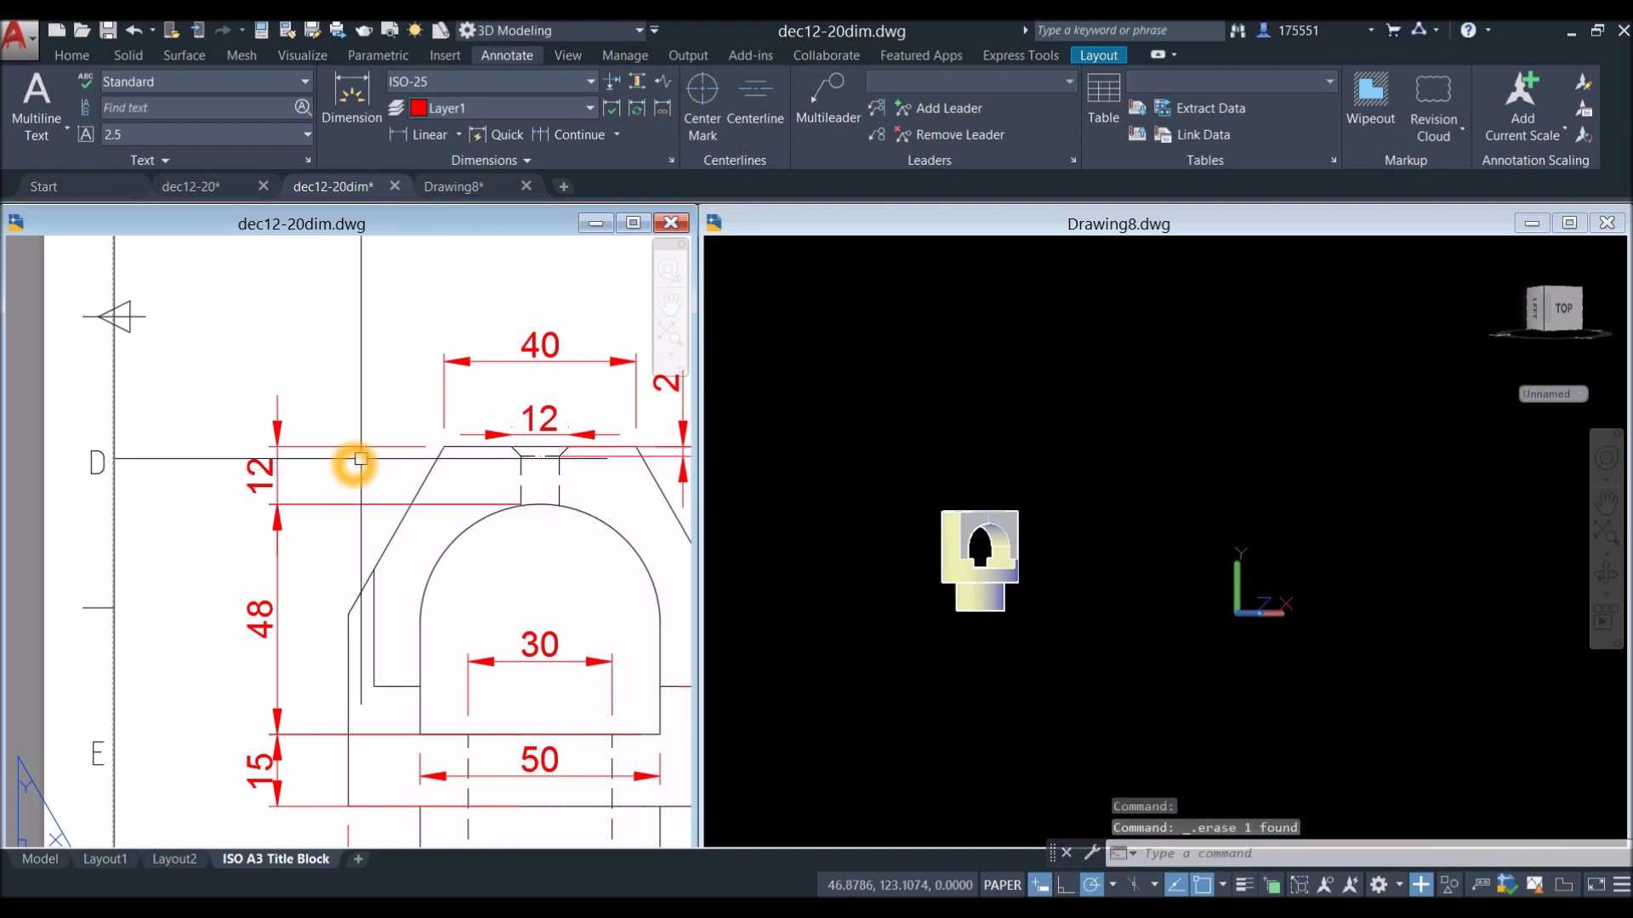
Dimension the sloped cut's height in dec12-20dim outside the existing 12 and 48 dimensions, and explode the dimension.
{"action": "left_click", "coordinate": [418, 134]}
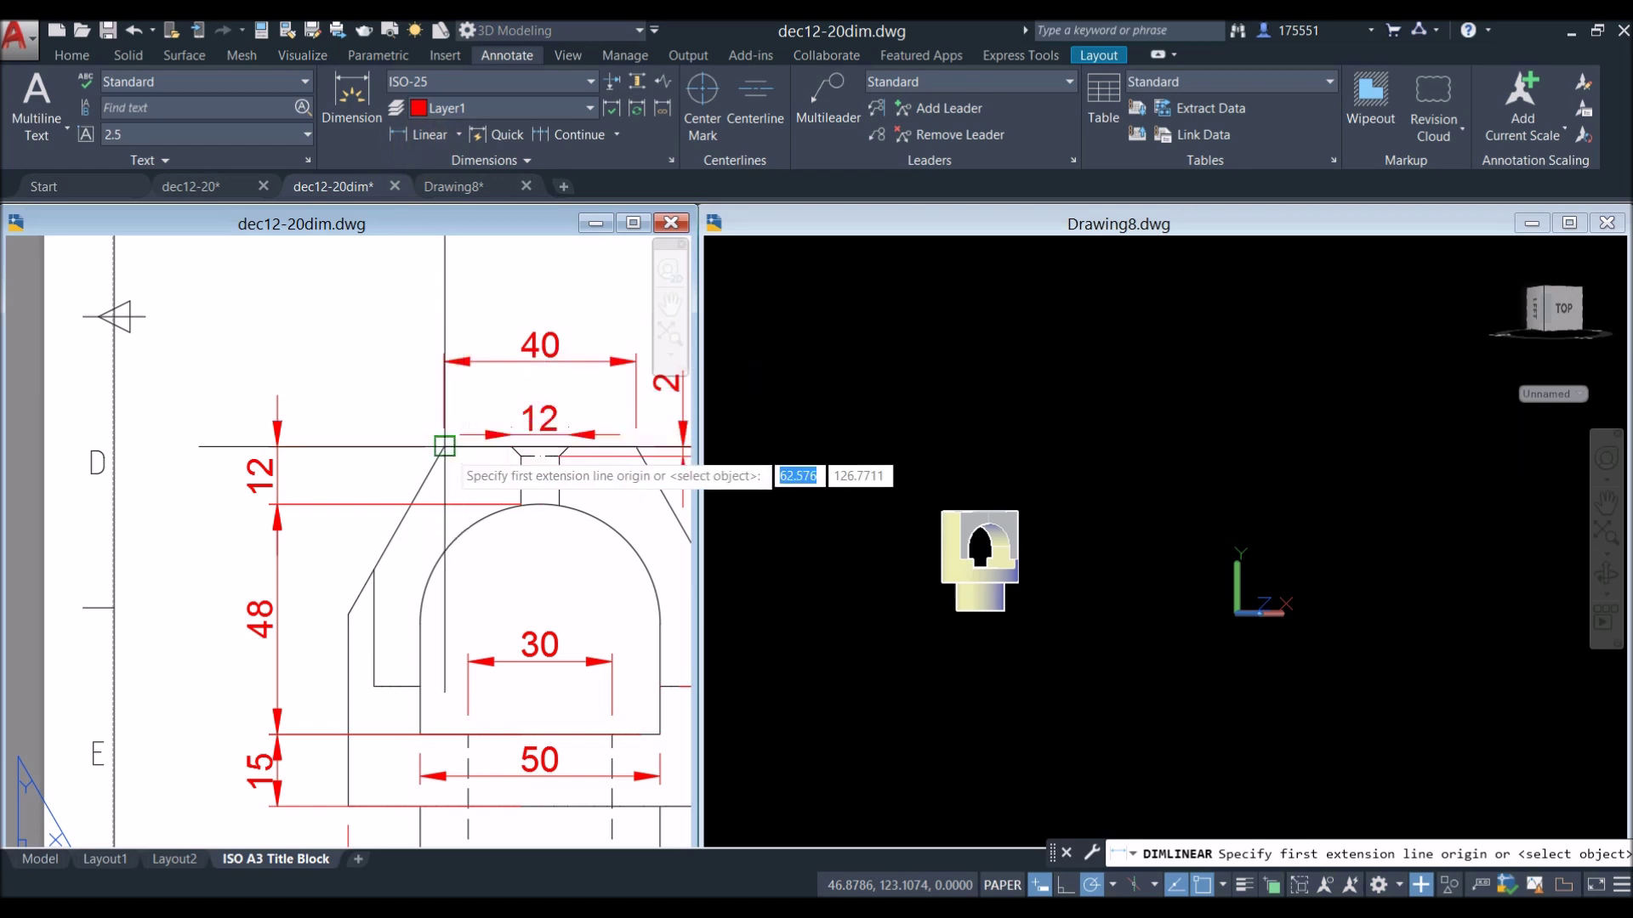
{"action": "left_click", "coordinate": [444, 446]}
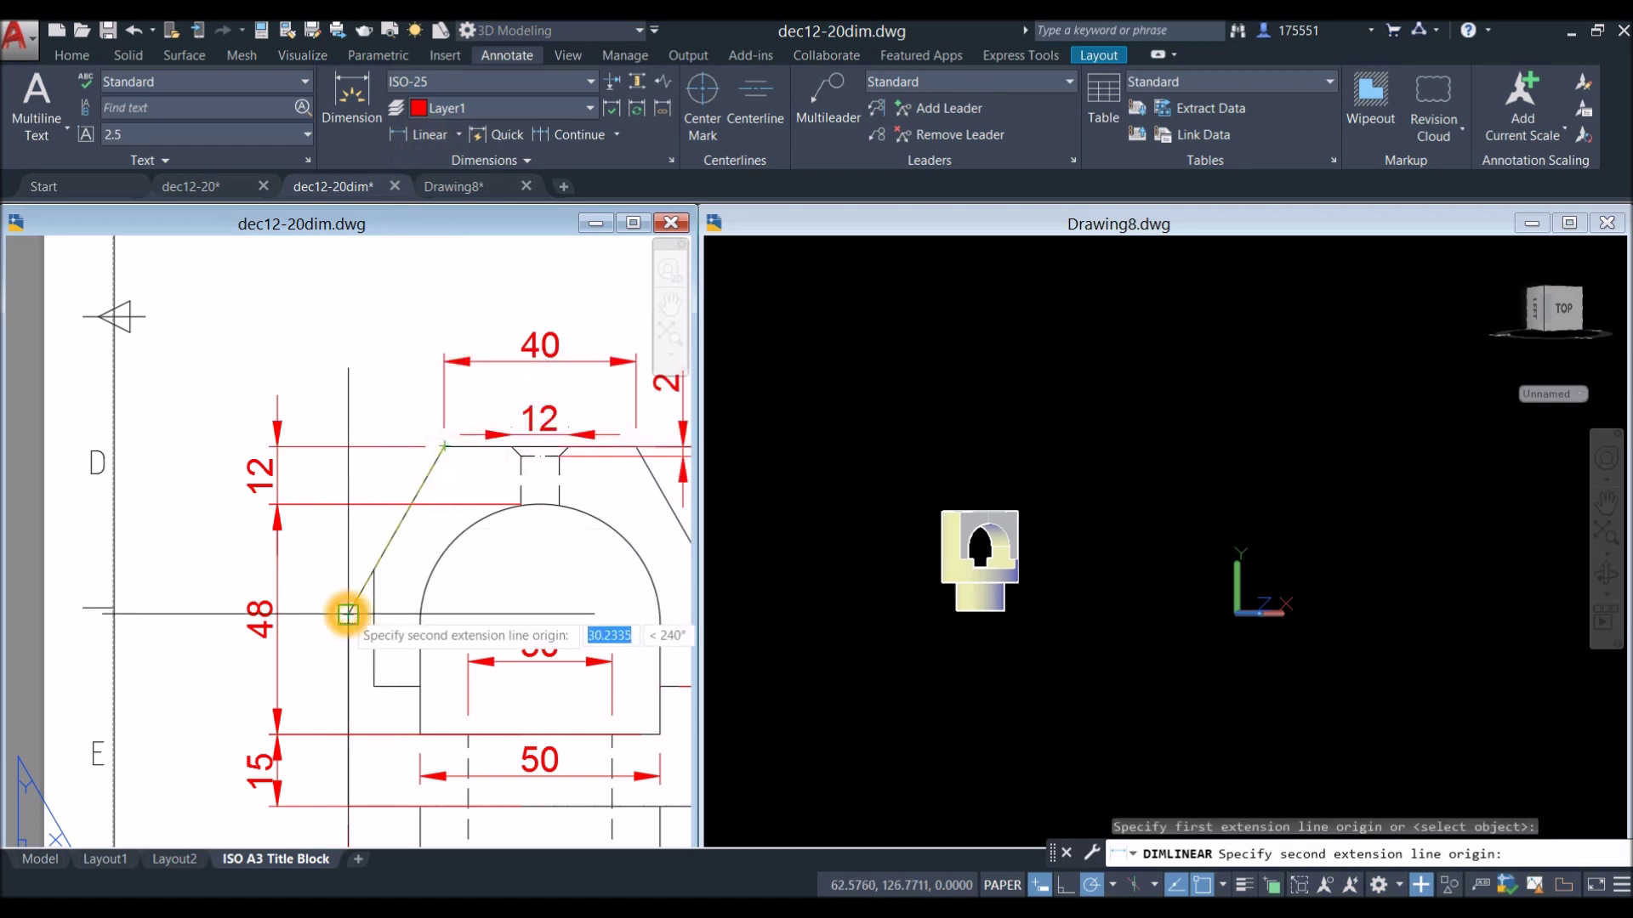
{"action": "left_click", "coordinate": [347, 613]}
{"action": "left_click", "coordinate": [193, 572]}
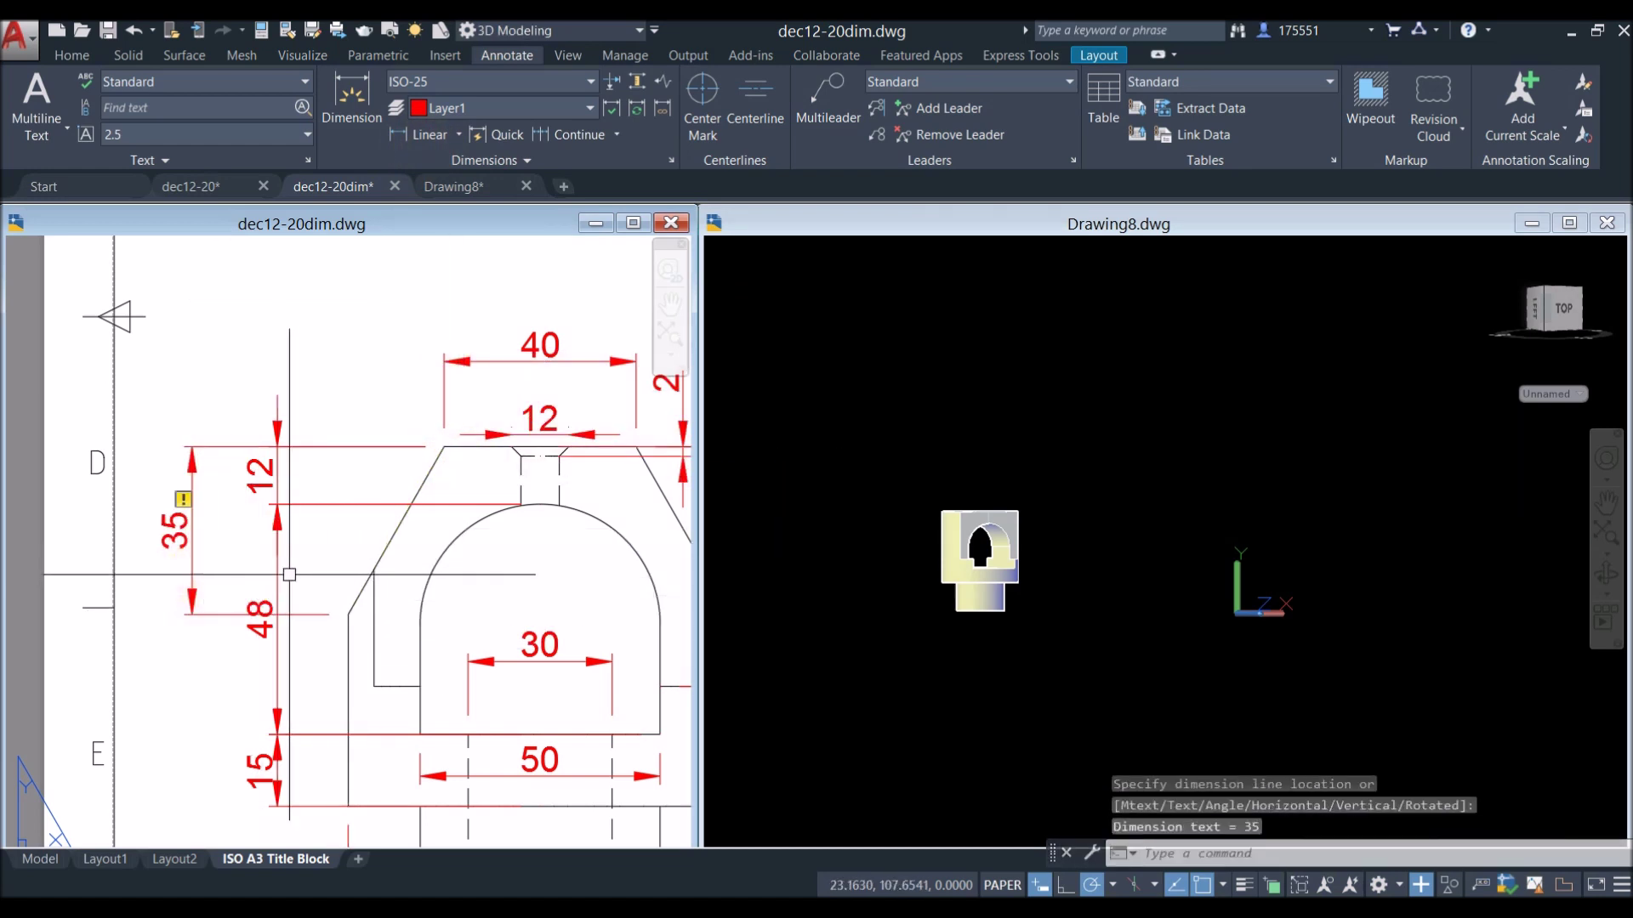
{"action": "type", "text": "x"}
{"action": "key", "text": "Return"}
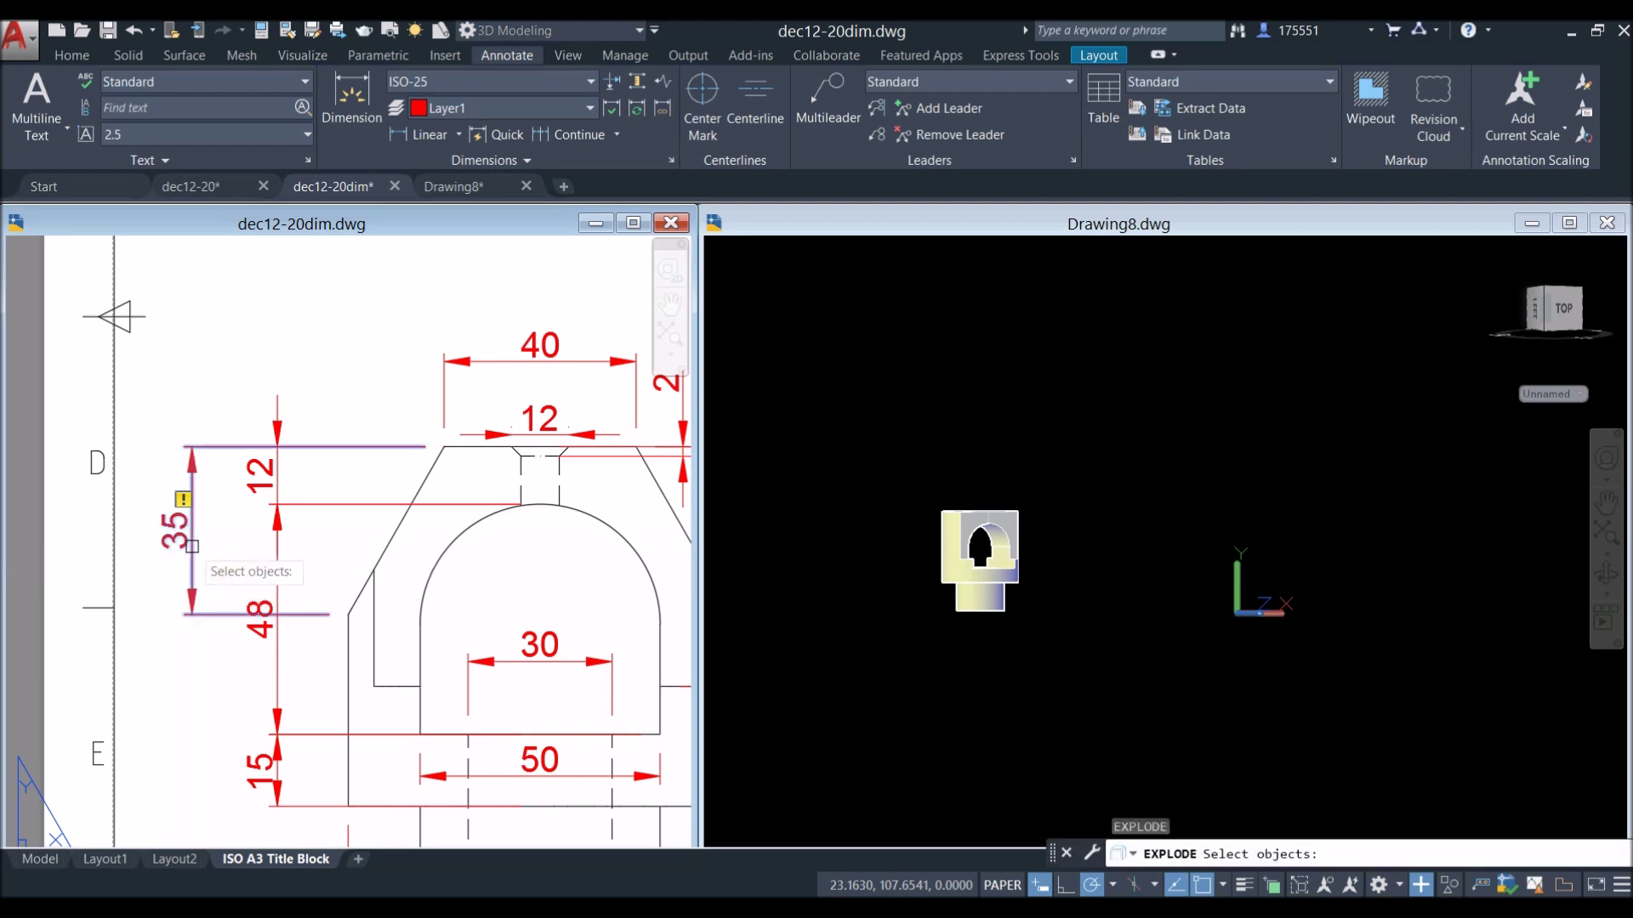
{"action": "left_click", "coordinate": [192, 546]}
{"action": "key", "text": "Return"}
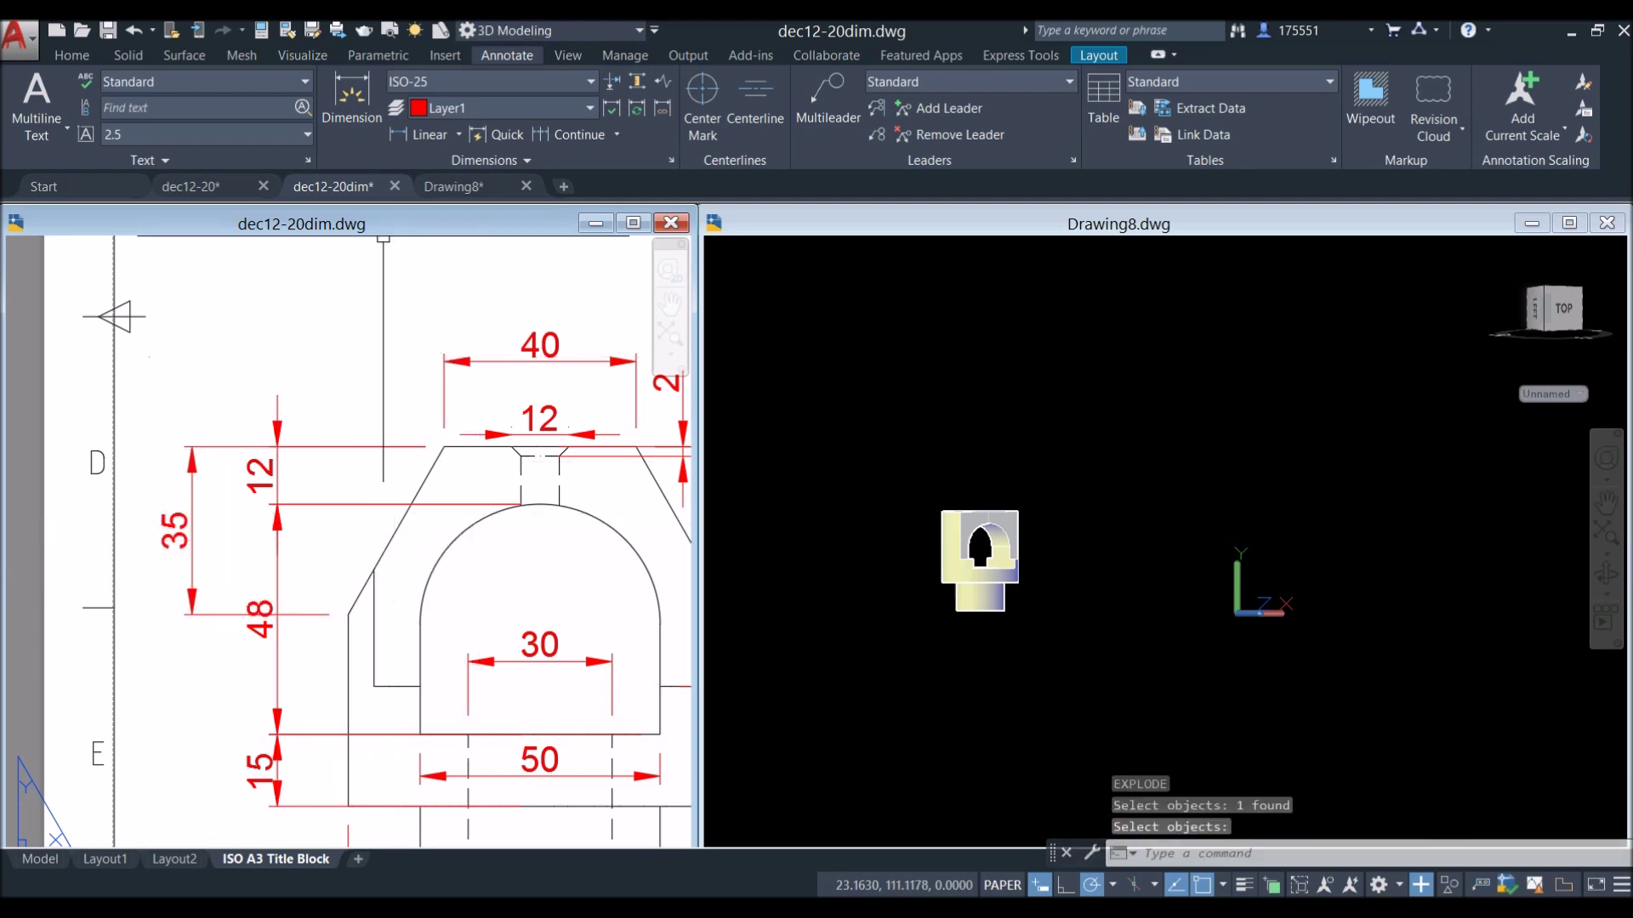
Switch Drawing8 to the Front view of the body.
{"action": "left_click", "coordinate": [1057, 540]}
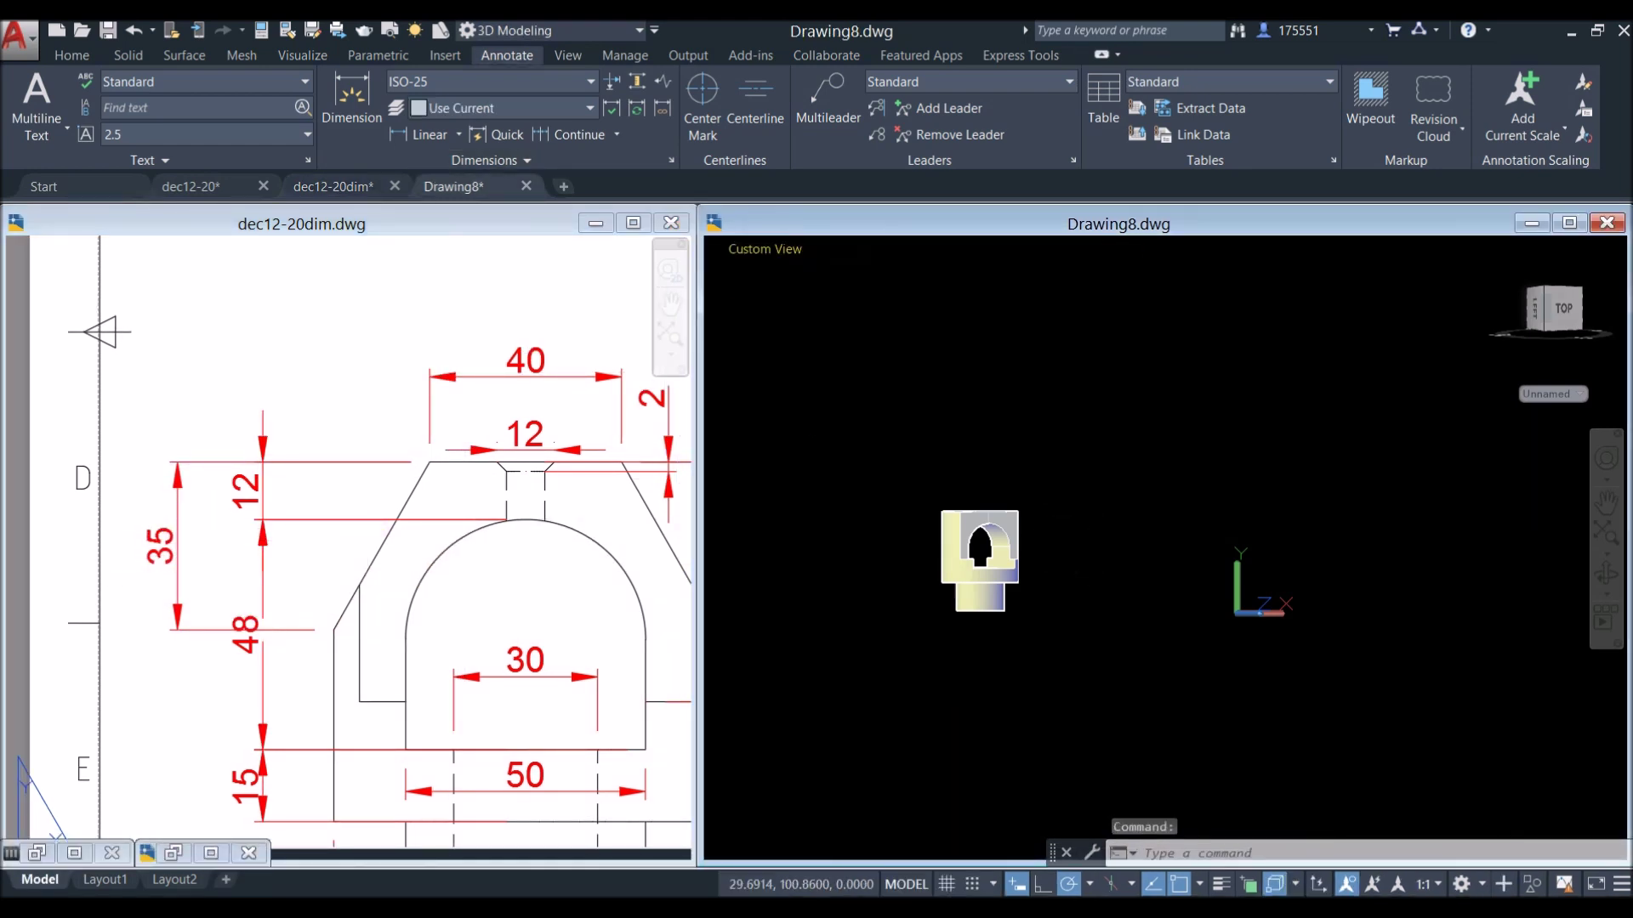
{"action": "left_click", "coordinate": [763, 249]}
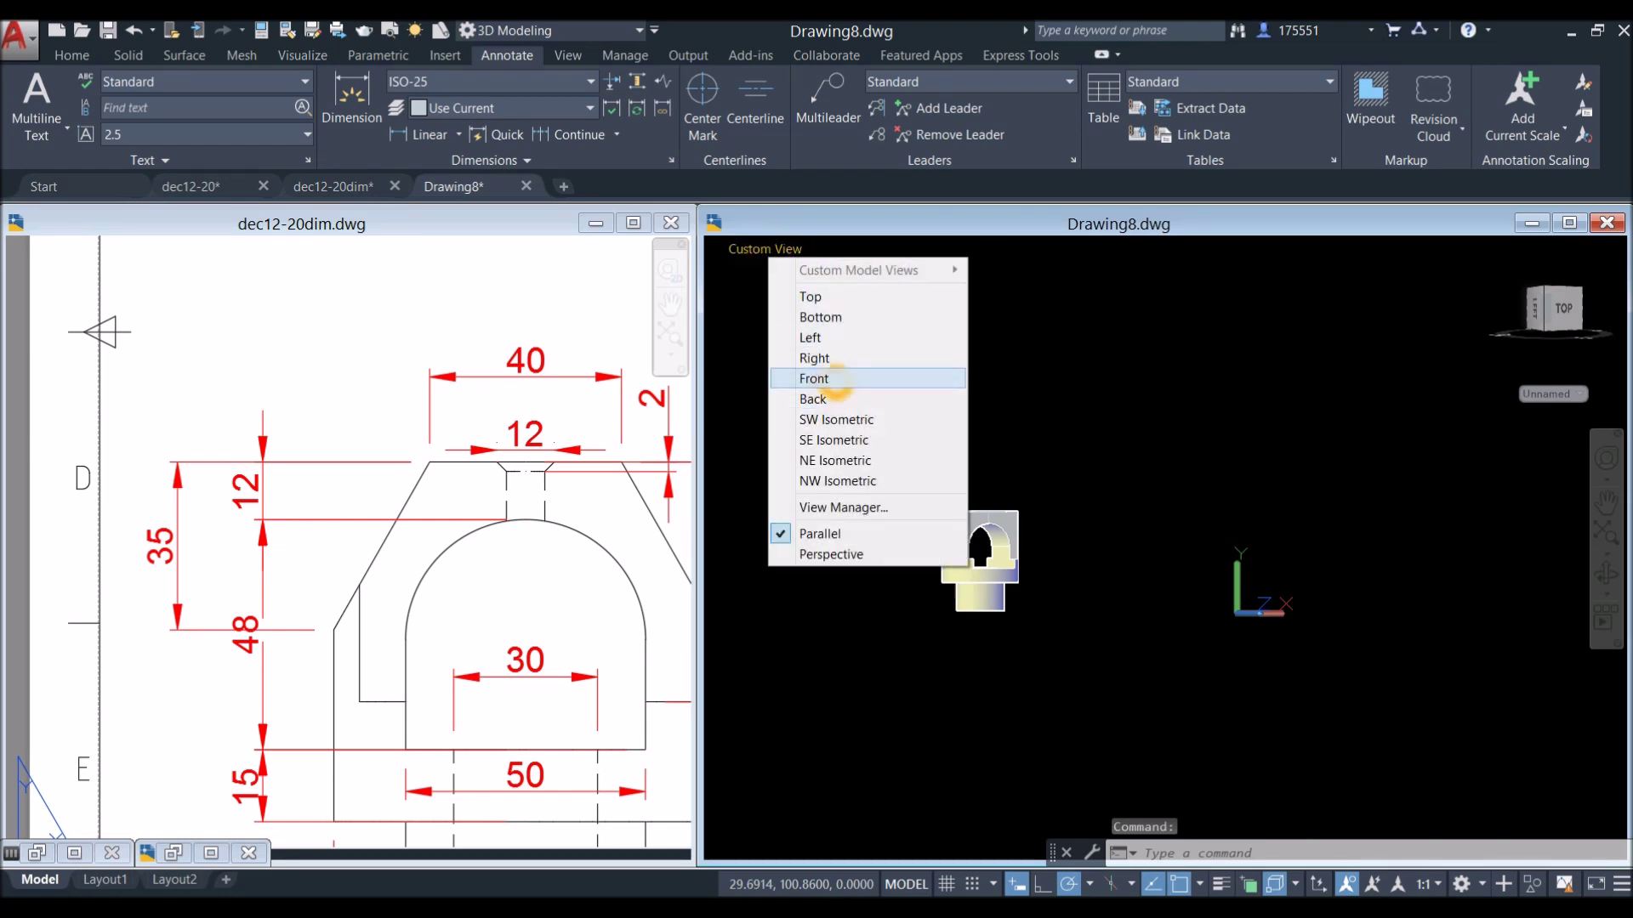
{"action": "left_click", "coordinate": [829, 371]}
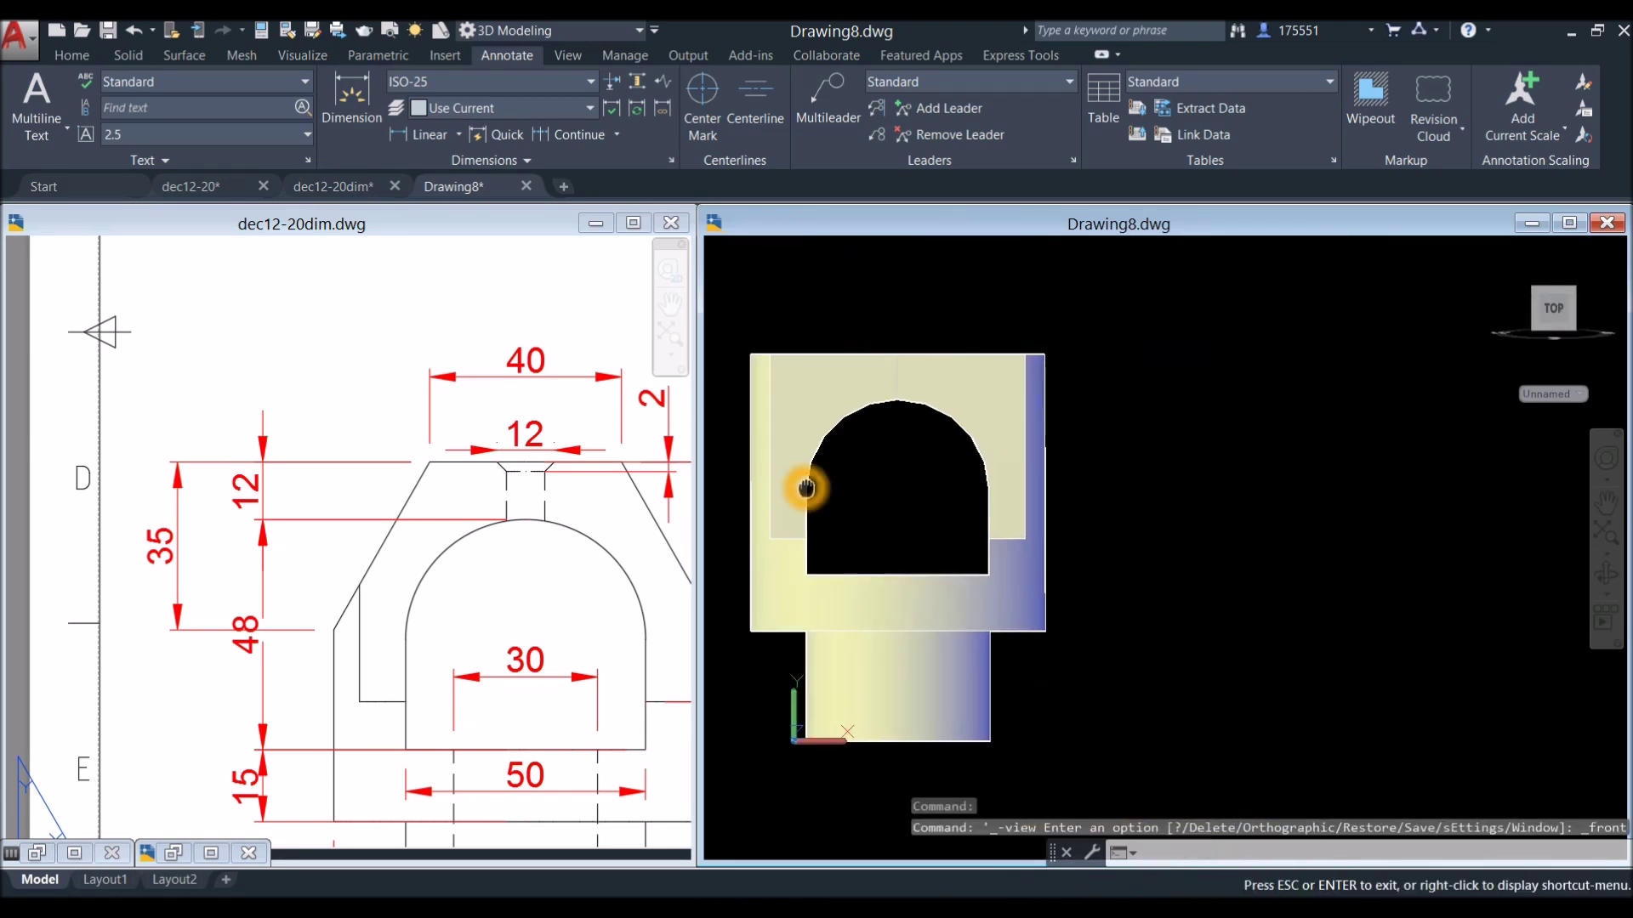
{"action": "middle_click_drag", "start_coordinate": [826, 461], "coordinate": [882, 451]}
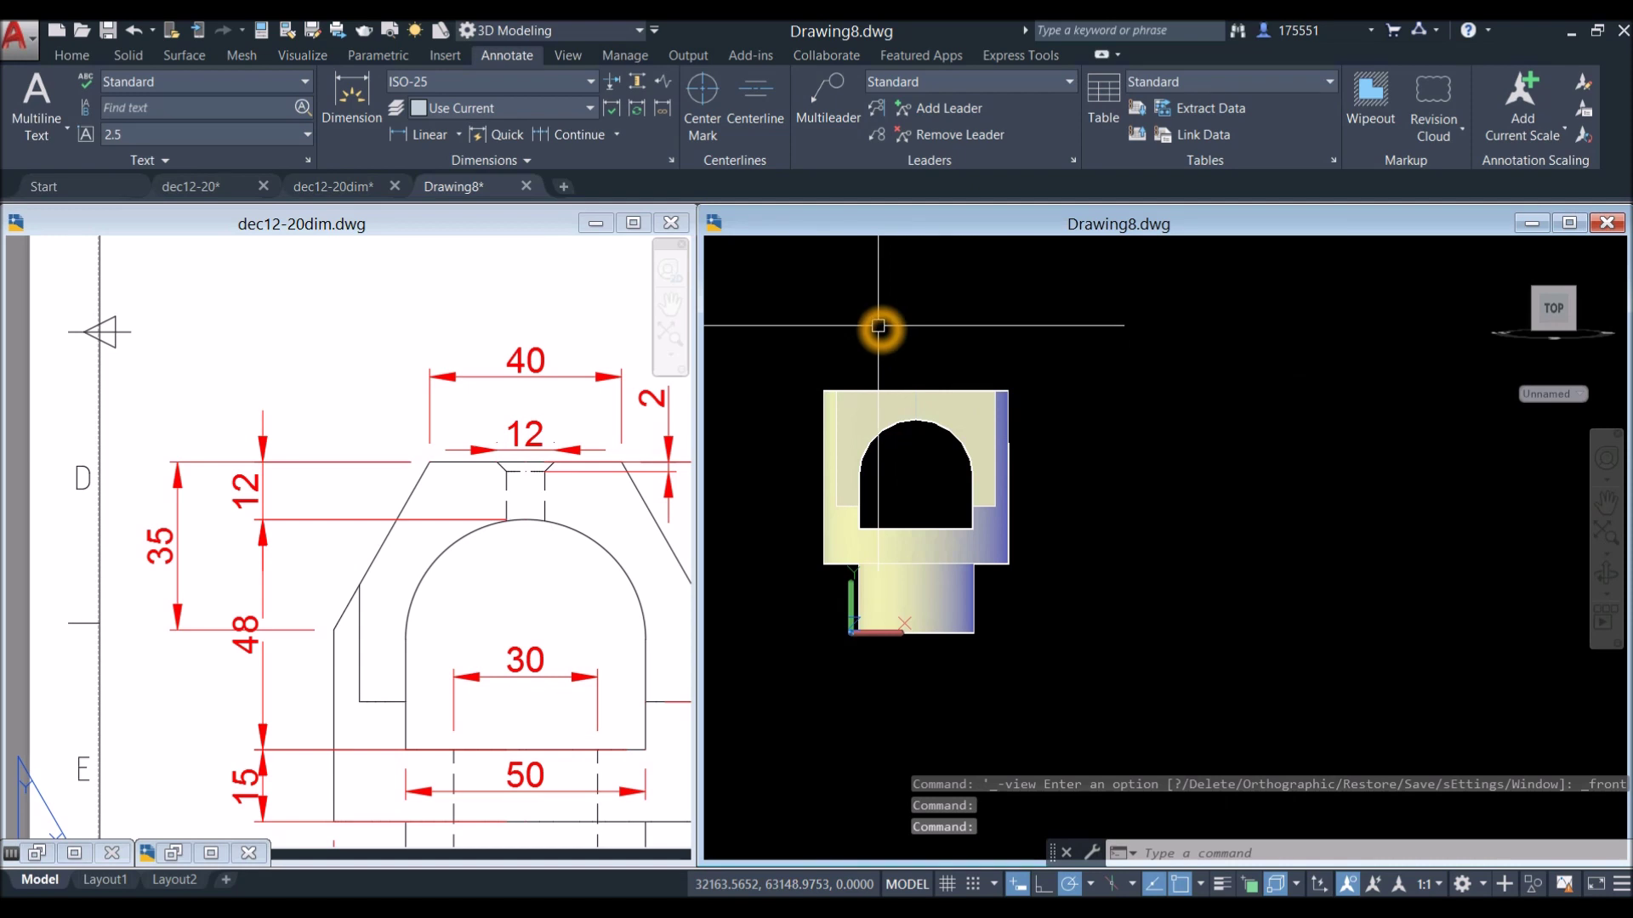
{"action": "type", "text": "l"}
{"action": "key", "text": "Return"}
{"action": "scroll", "coordinate": [875, 336], "scroll_direction": "up", "scroll_amount": 2}
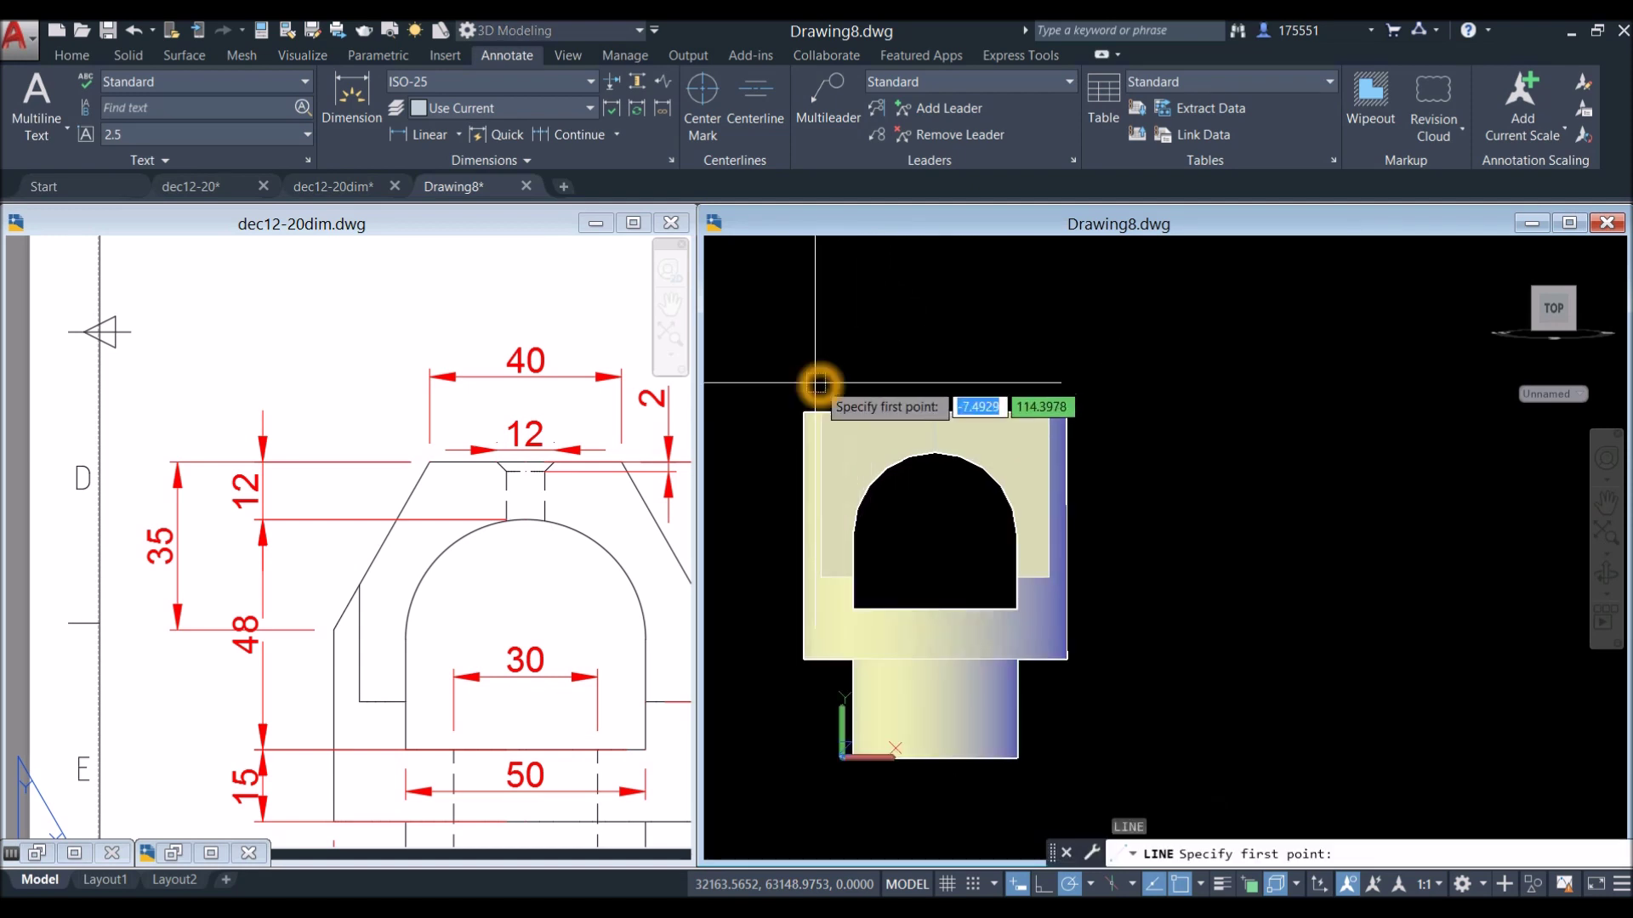
{"action": "left_click", "coordinate": [1139, 413]}
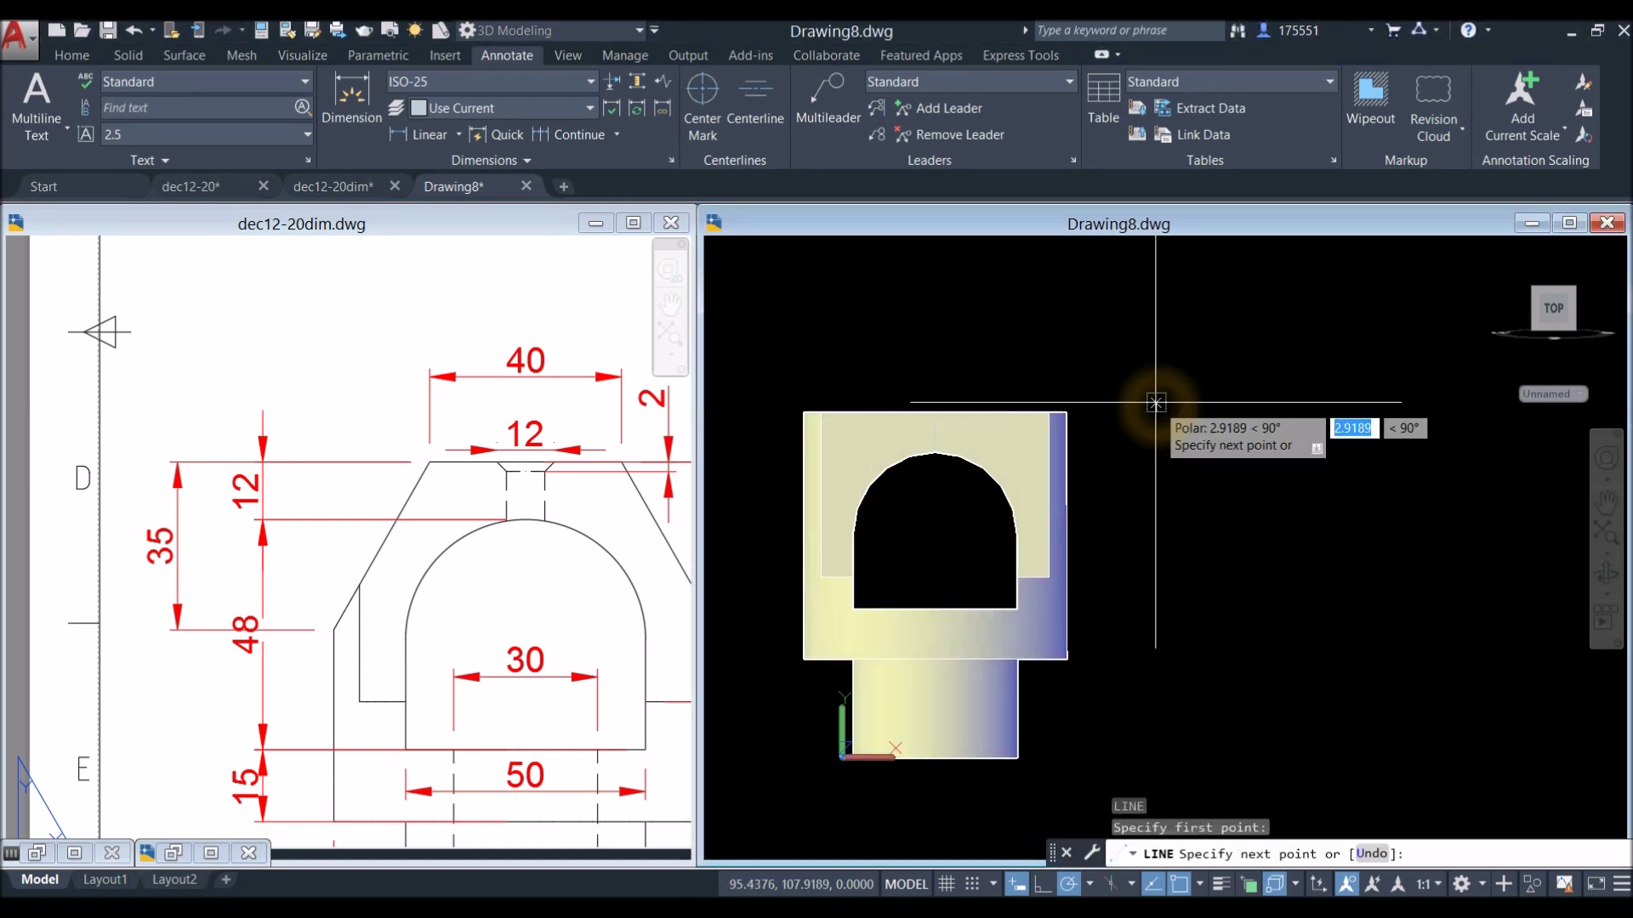
{"action": "key", "text": "Escape"}
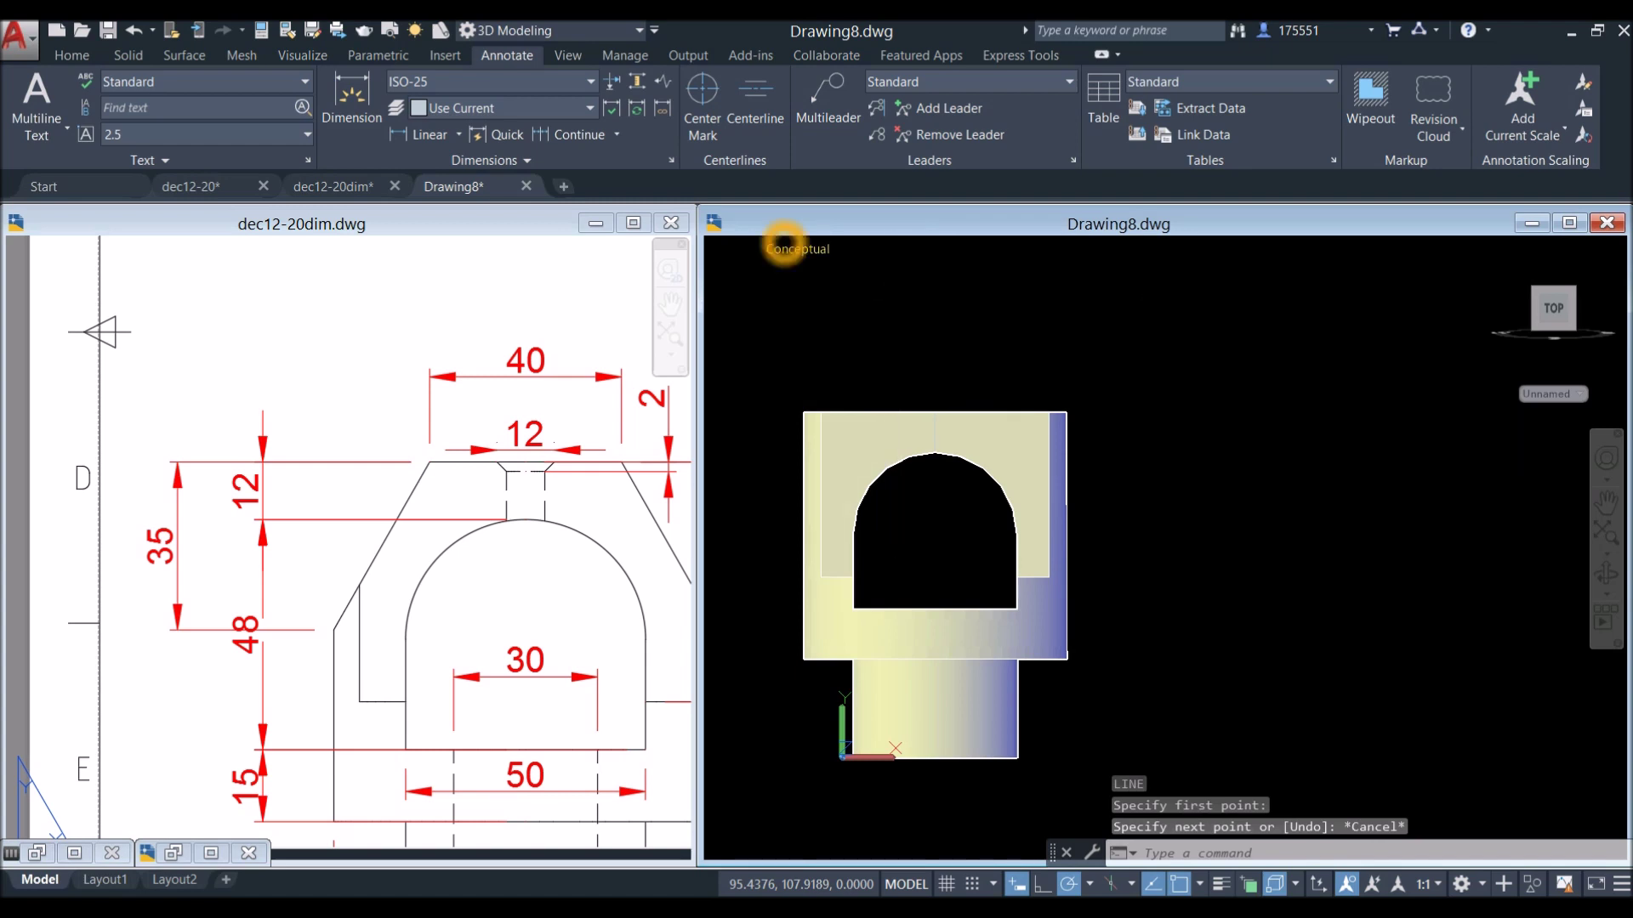
Set the 2D Wireframe visual style and draw a line 35 long straight down from the left quadrant of the body's top edge.
{"action": "left_click", "coordinate": [777, 251]}
{"action": "left_click", "coordinate": [820, 299]}
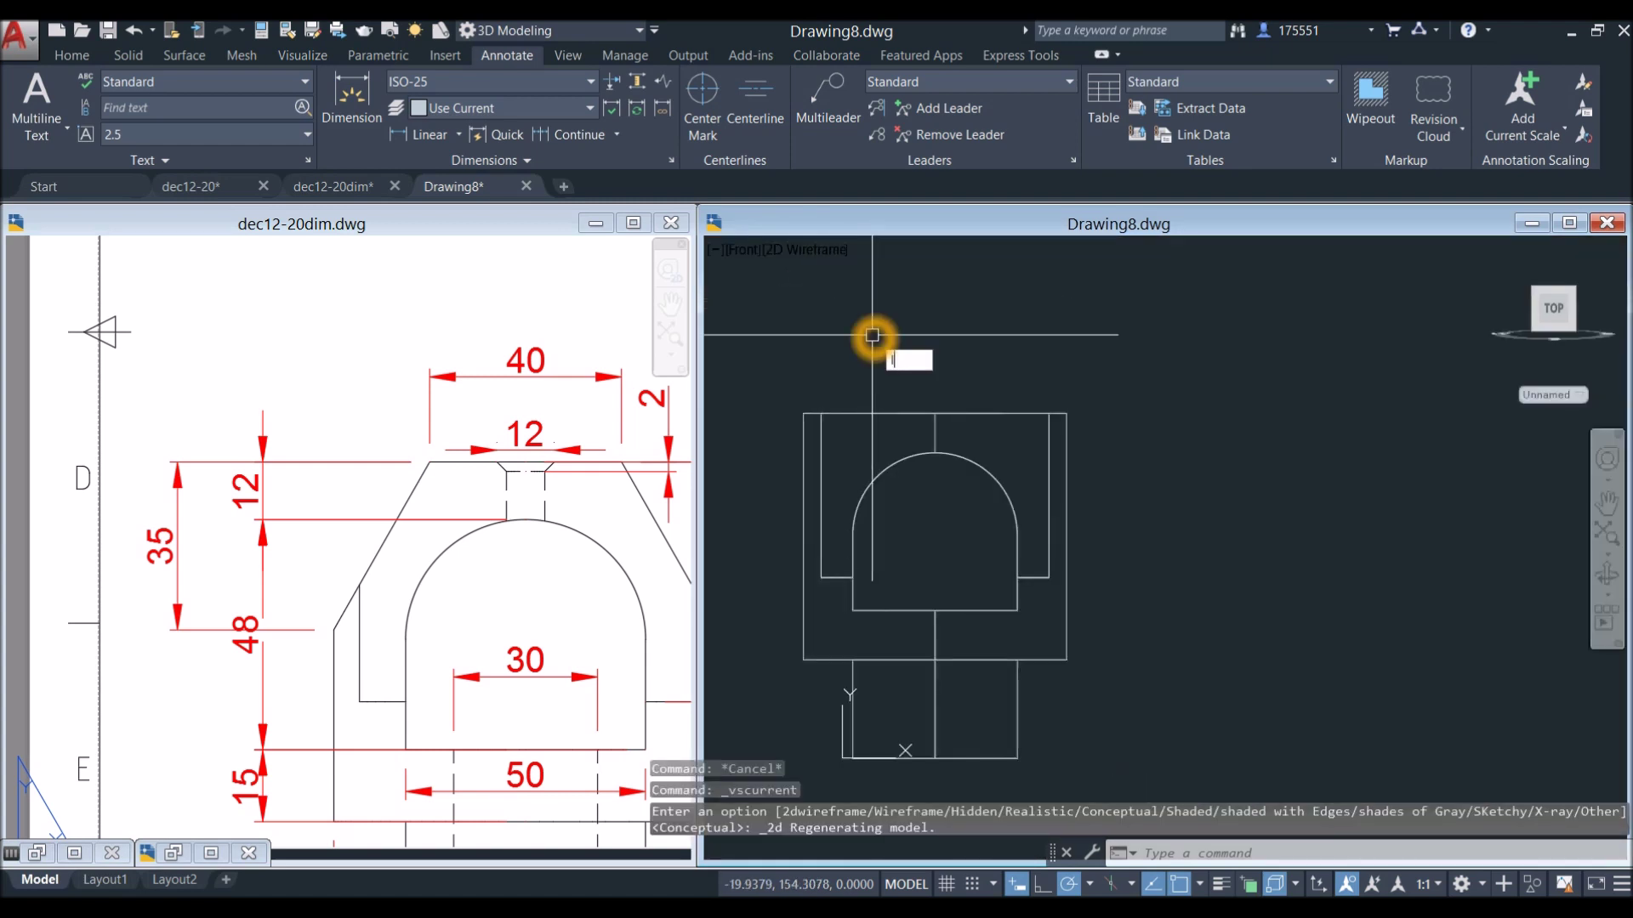
{"action": "type", "text": "l"}
{"action": "key", "text": "Return"}
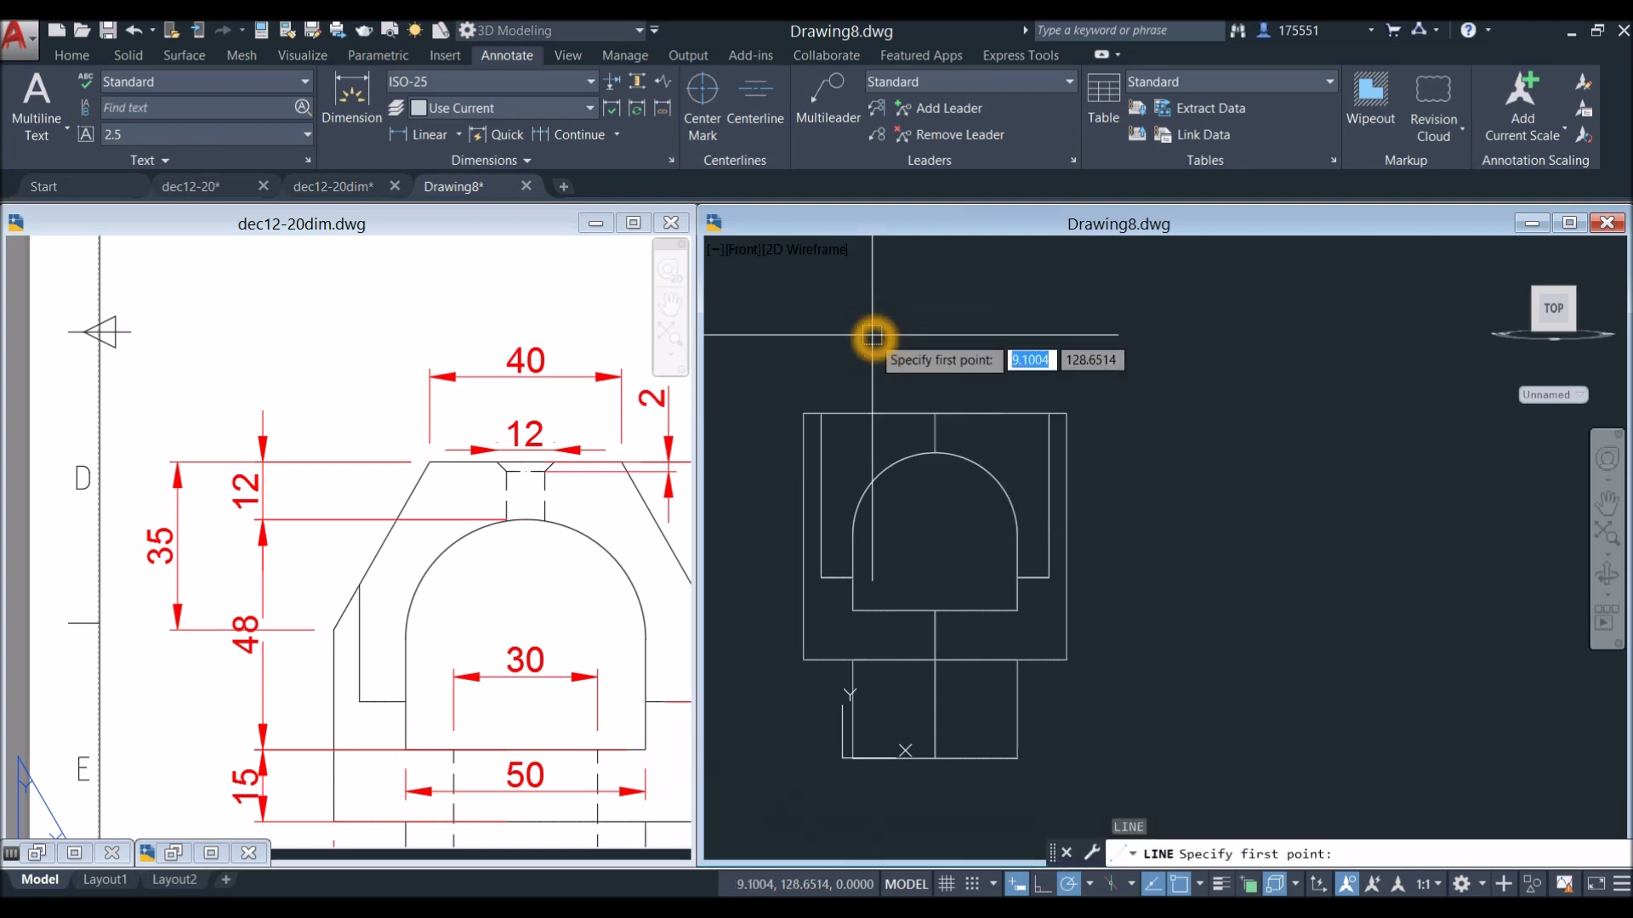
{"action": "right_click", "coordinate": [799, 414], "text": "shift"}
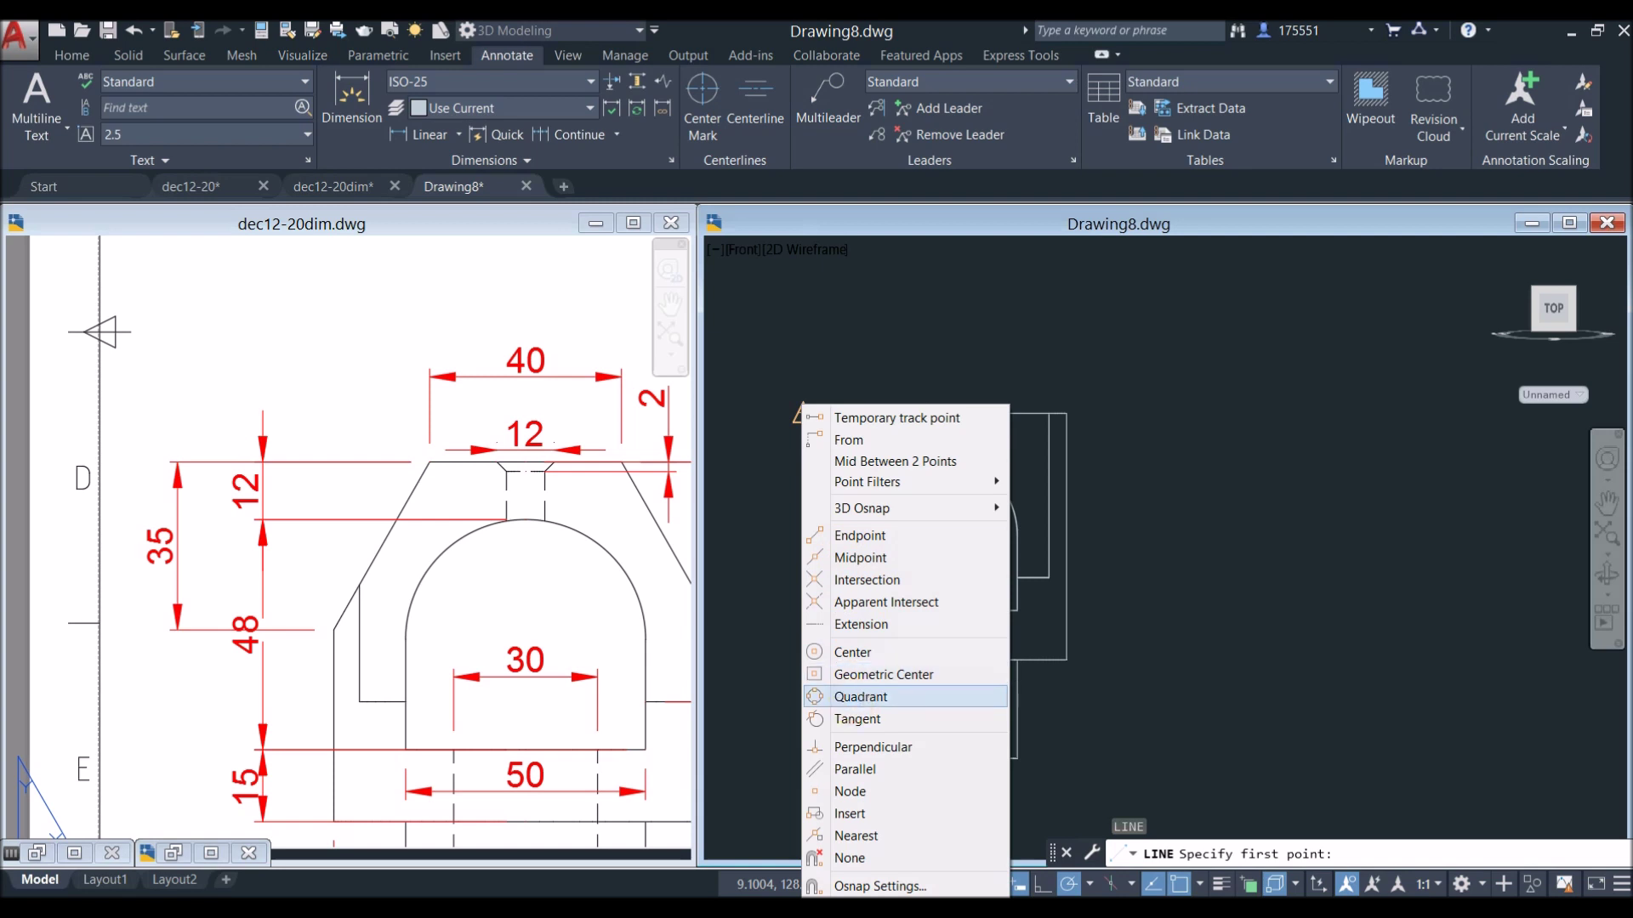
{"action": "left_click", "coordinate": [853, 696]}
{"action": "left_click", "coordinate": [804, 416]}
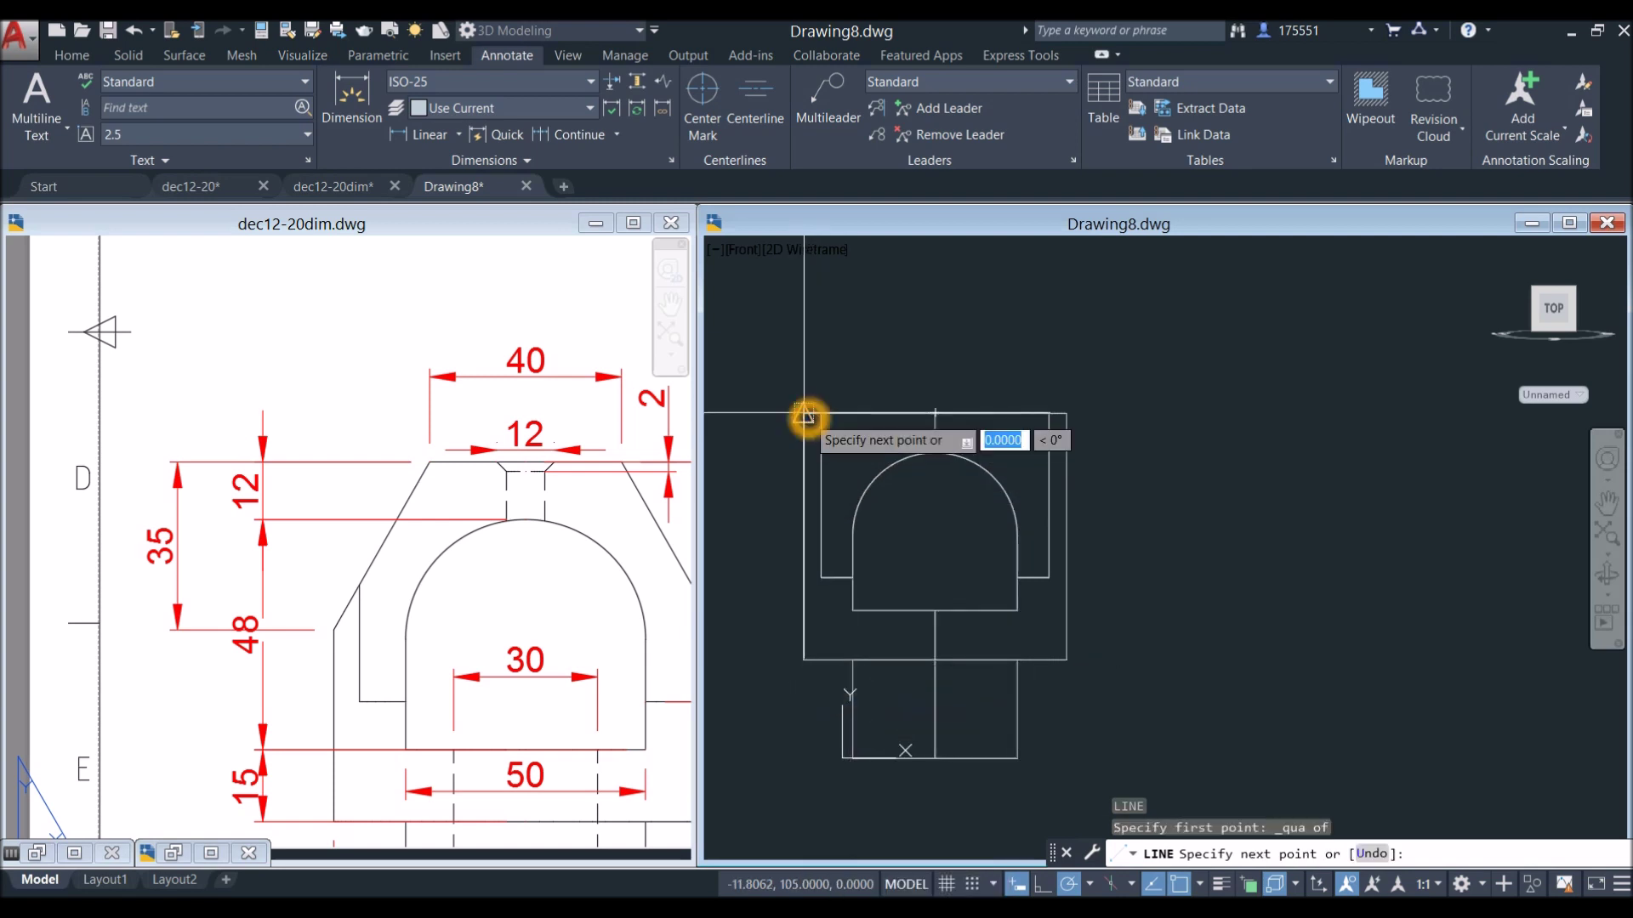
{"action": "left_click", "coordinate": [802, 518]}
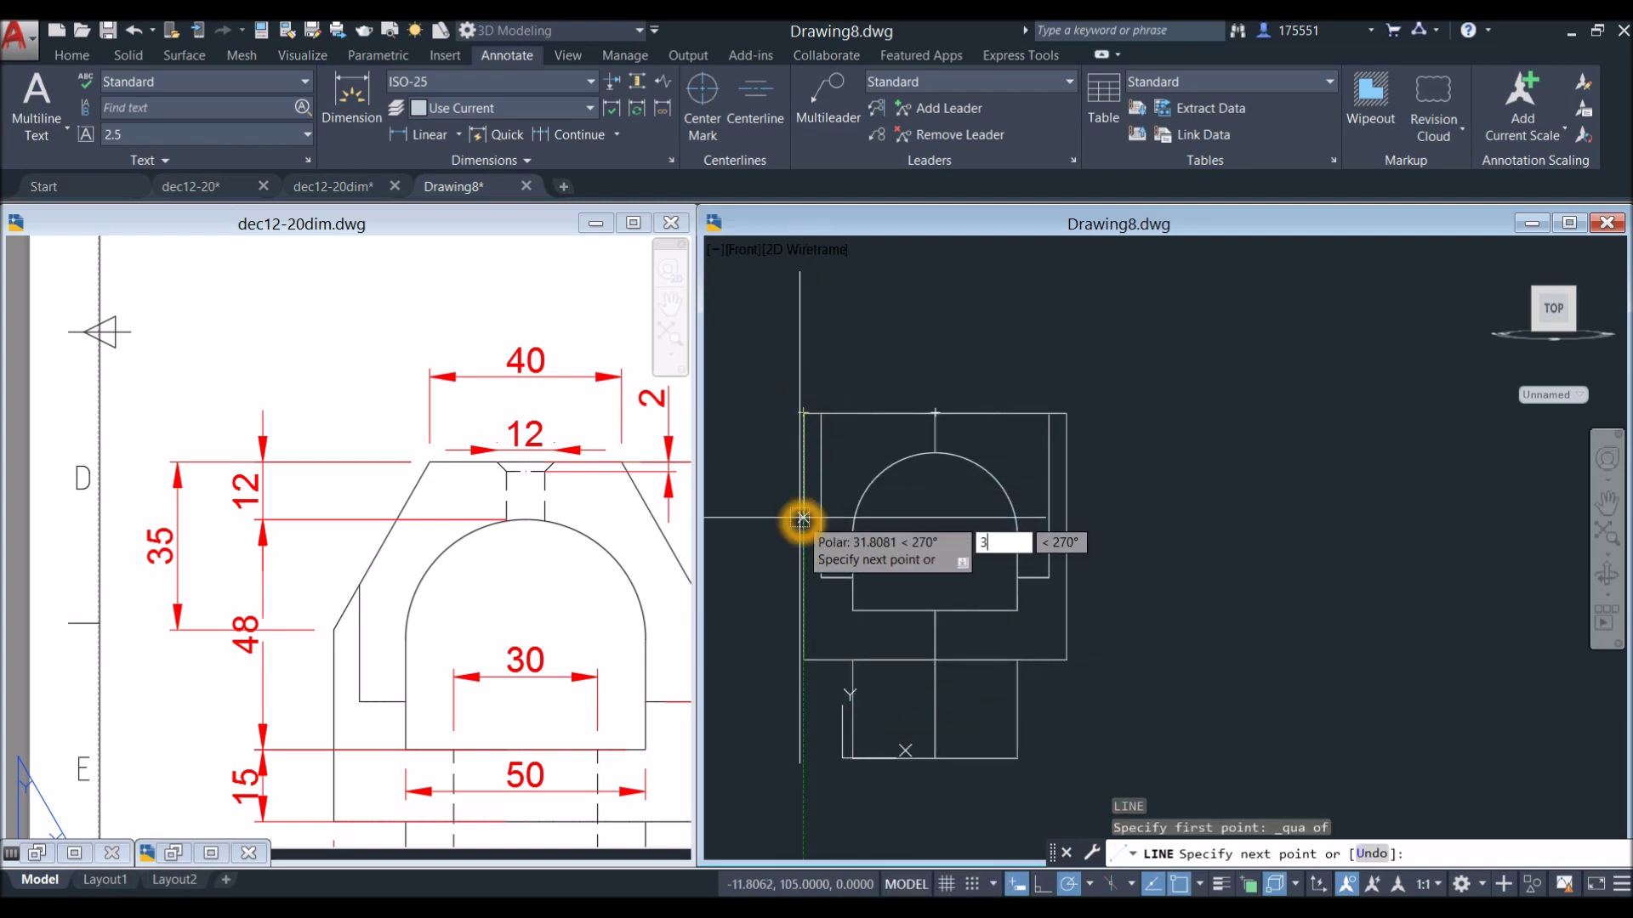
{"action": "type", "text": "35"}
{"action": "key", "text": "Return"}
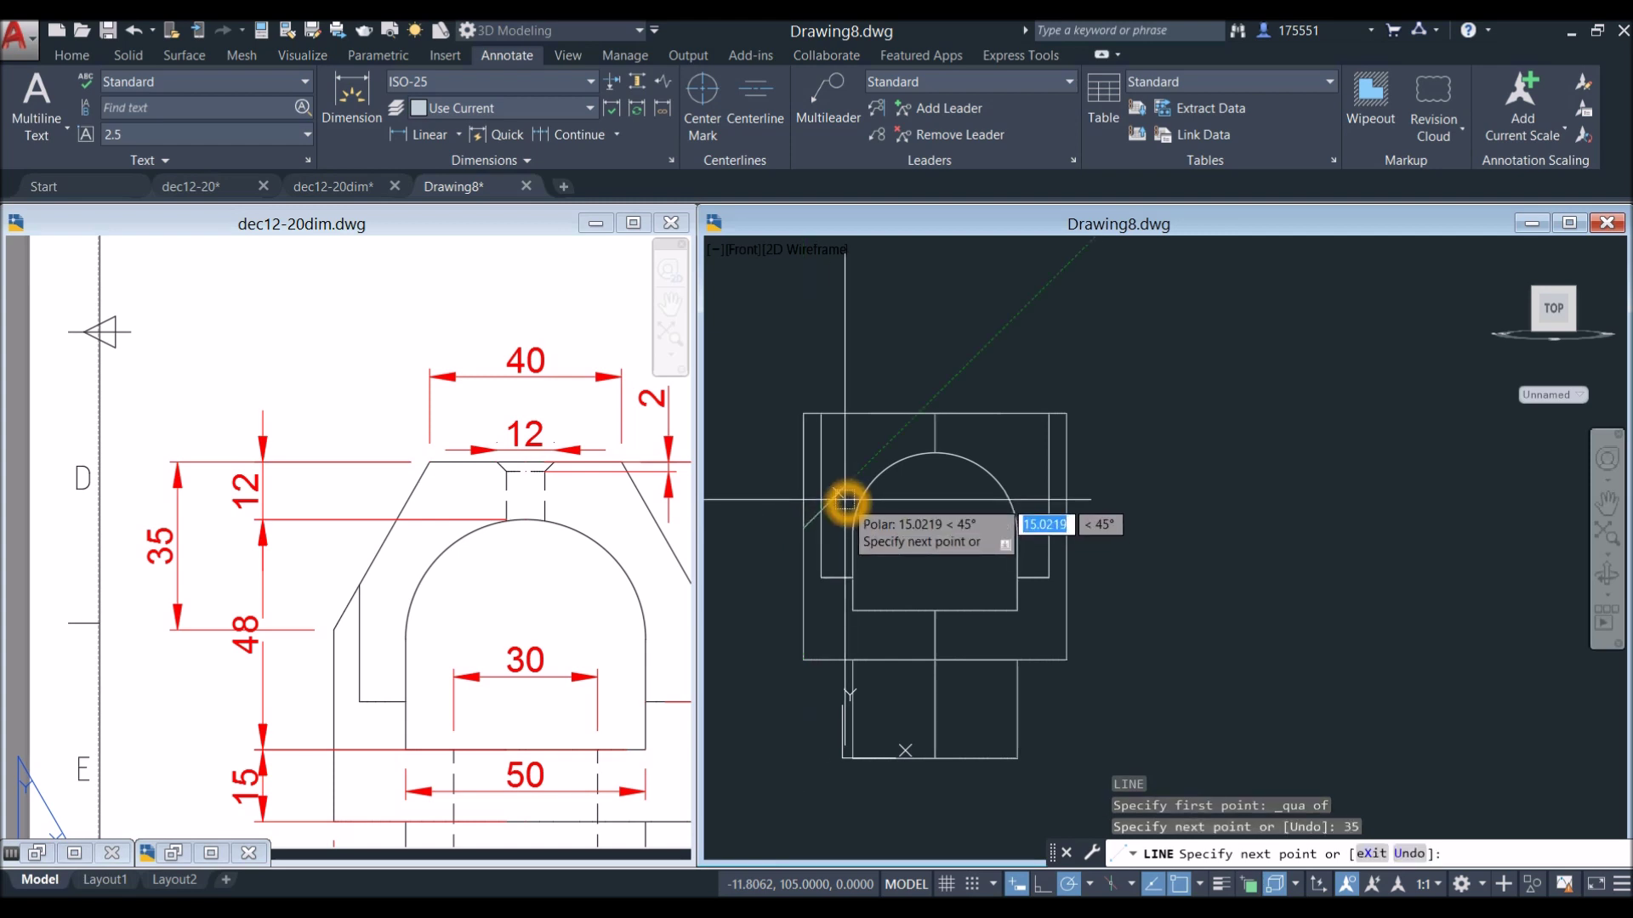
Continue the line up to the midpoint of the line across the top face and back to its start, closing a triangle.
{"action": "middle_click_drag", "start_coordinate": [848, 502], "coordinate": [912, 567], "text": "shift"}
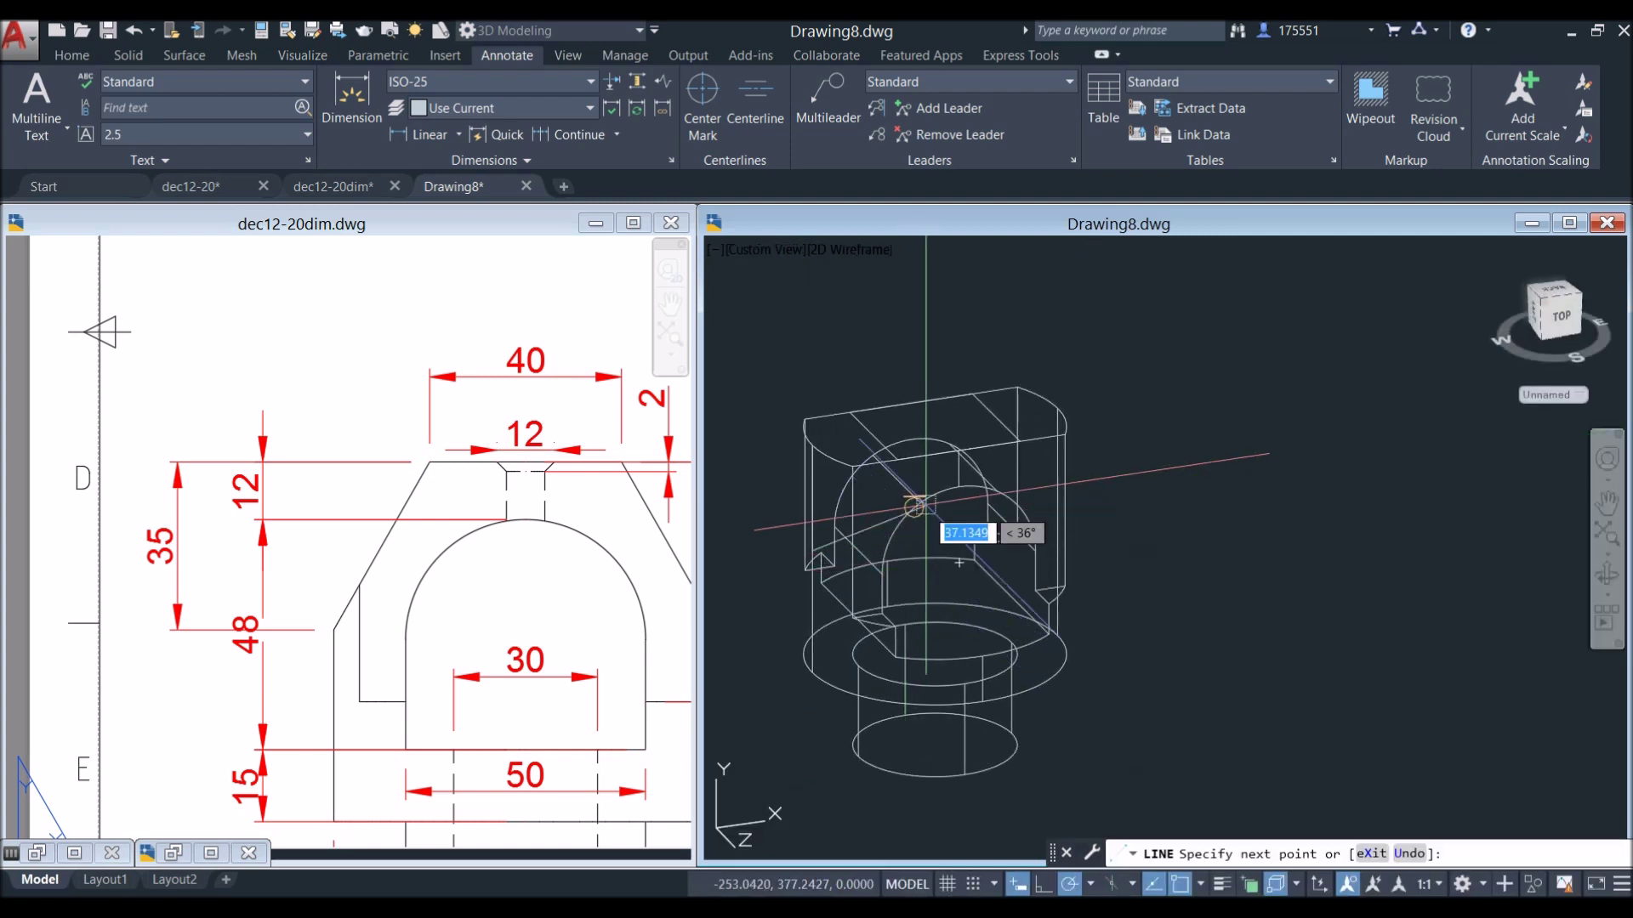
{"action": "scroll", "coordinate": [816, 542], "scroll_direction": "up", "scroll_amount": 2}
{"action": "scroll", "coordinate": [864, 485], "scroll_direction": "up", "scroll_amount": 3}
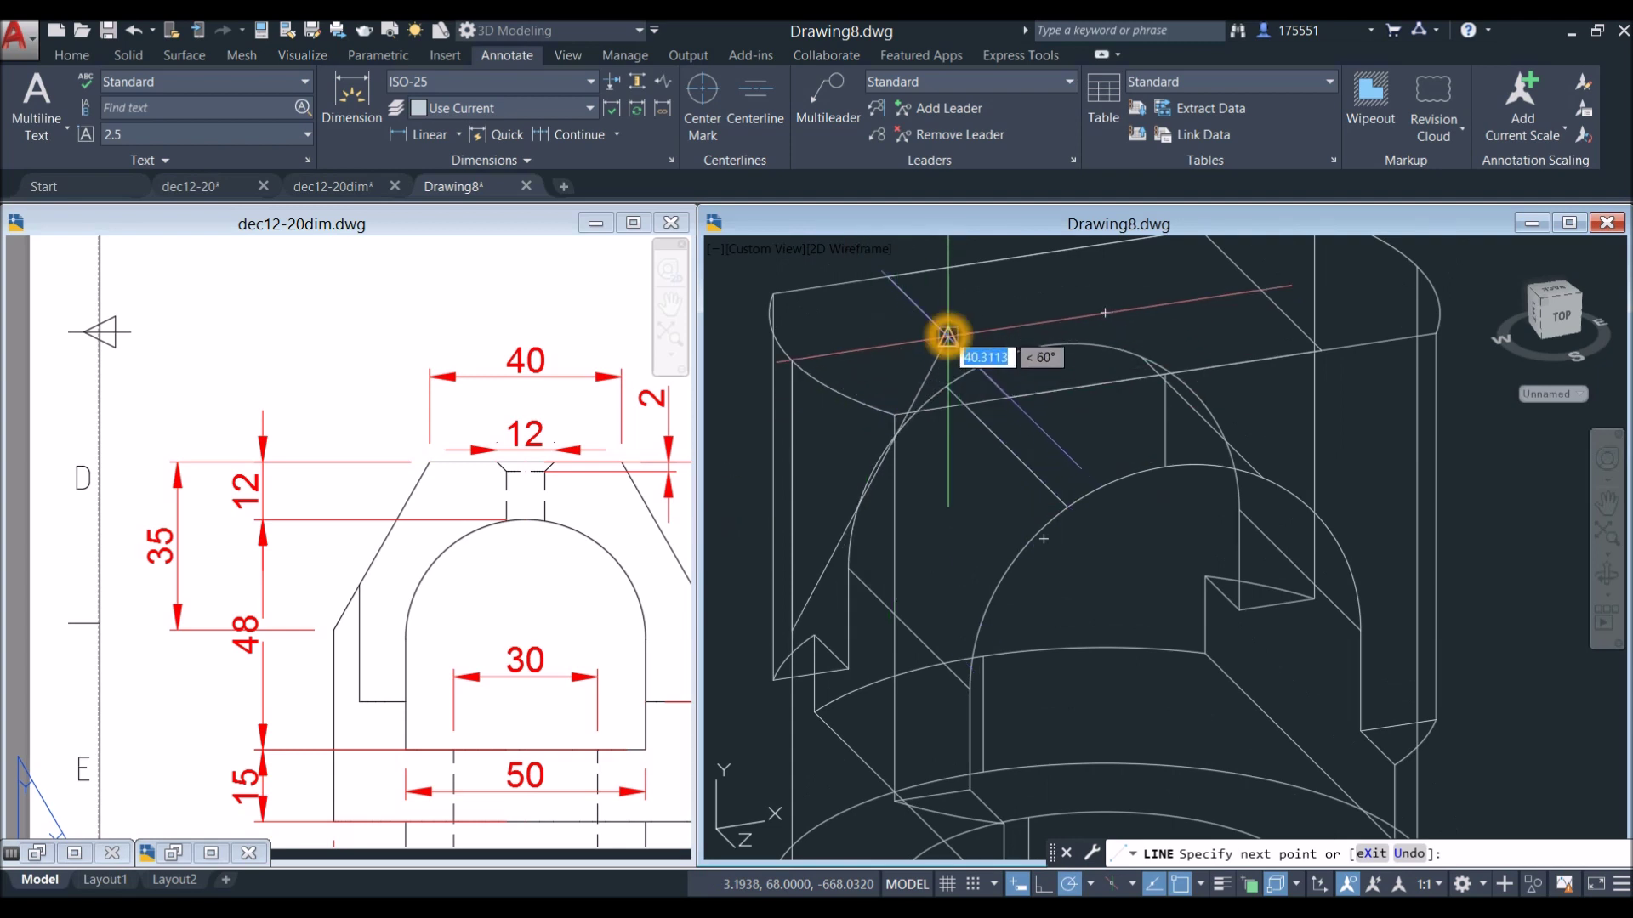
{"action": "left_click", "coordinate": [947, 336]}
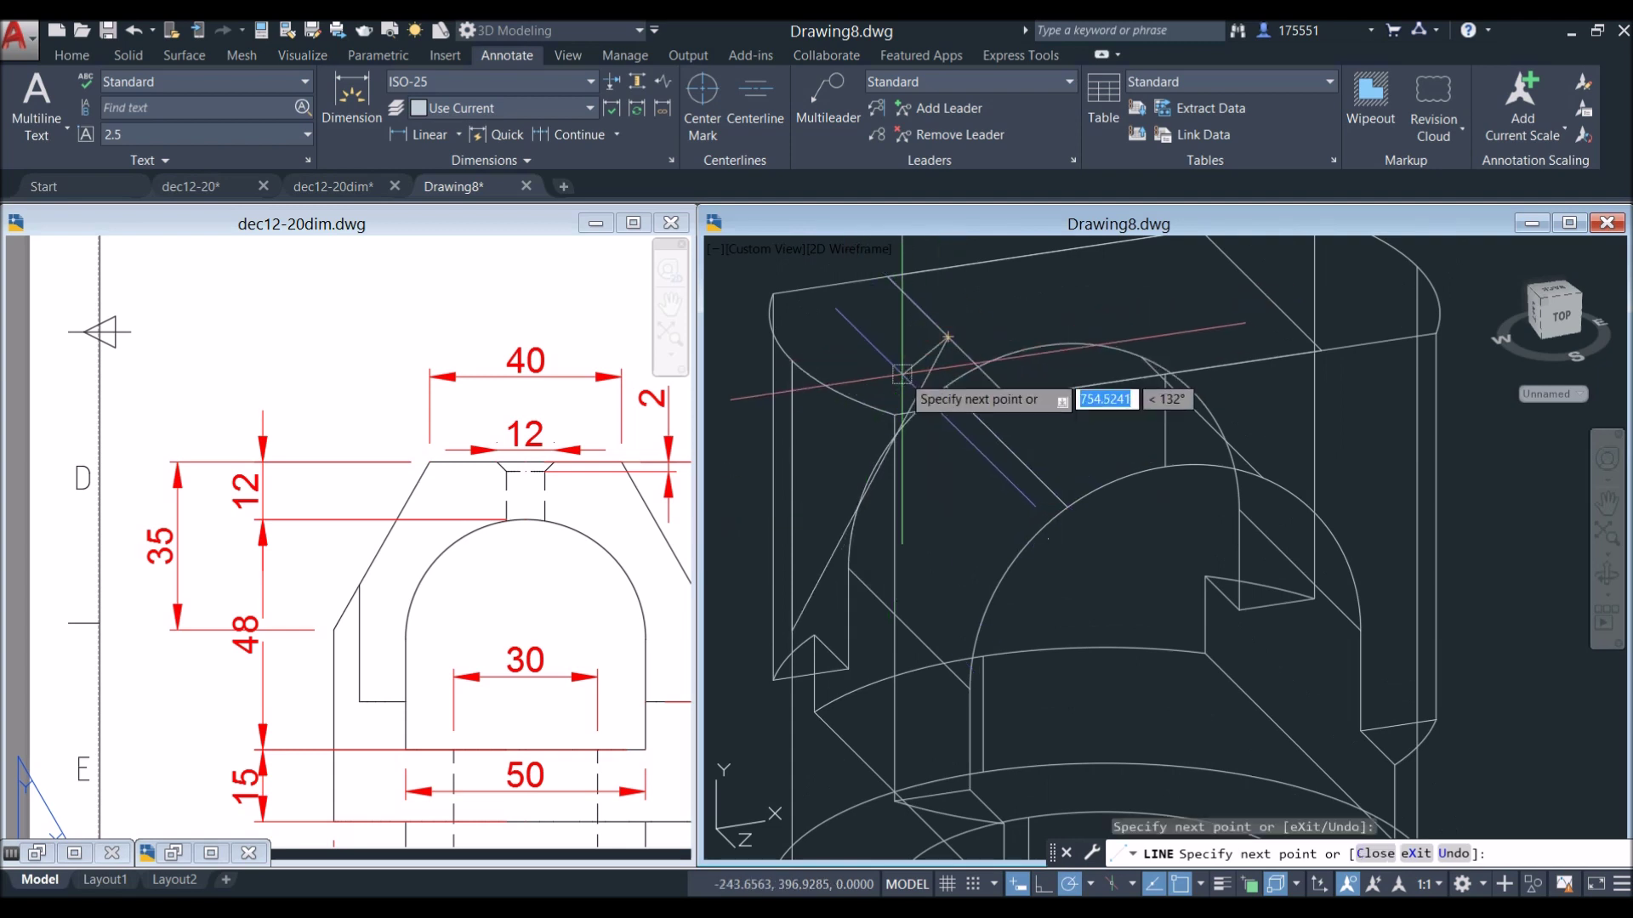
{"action": "left_click", "coordinate": [792, 362]}
{"action": "right_click", "coordinate": [807, 328]}
{"action": "left_click", "coordinate": [858, 344]}
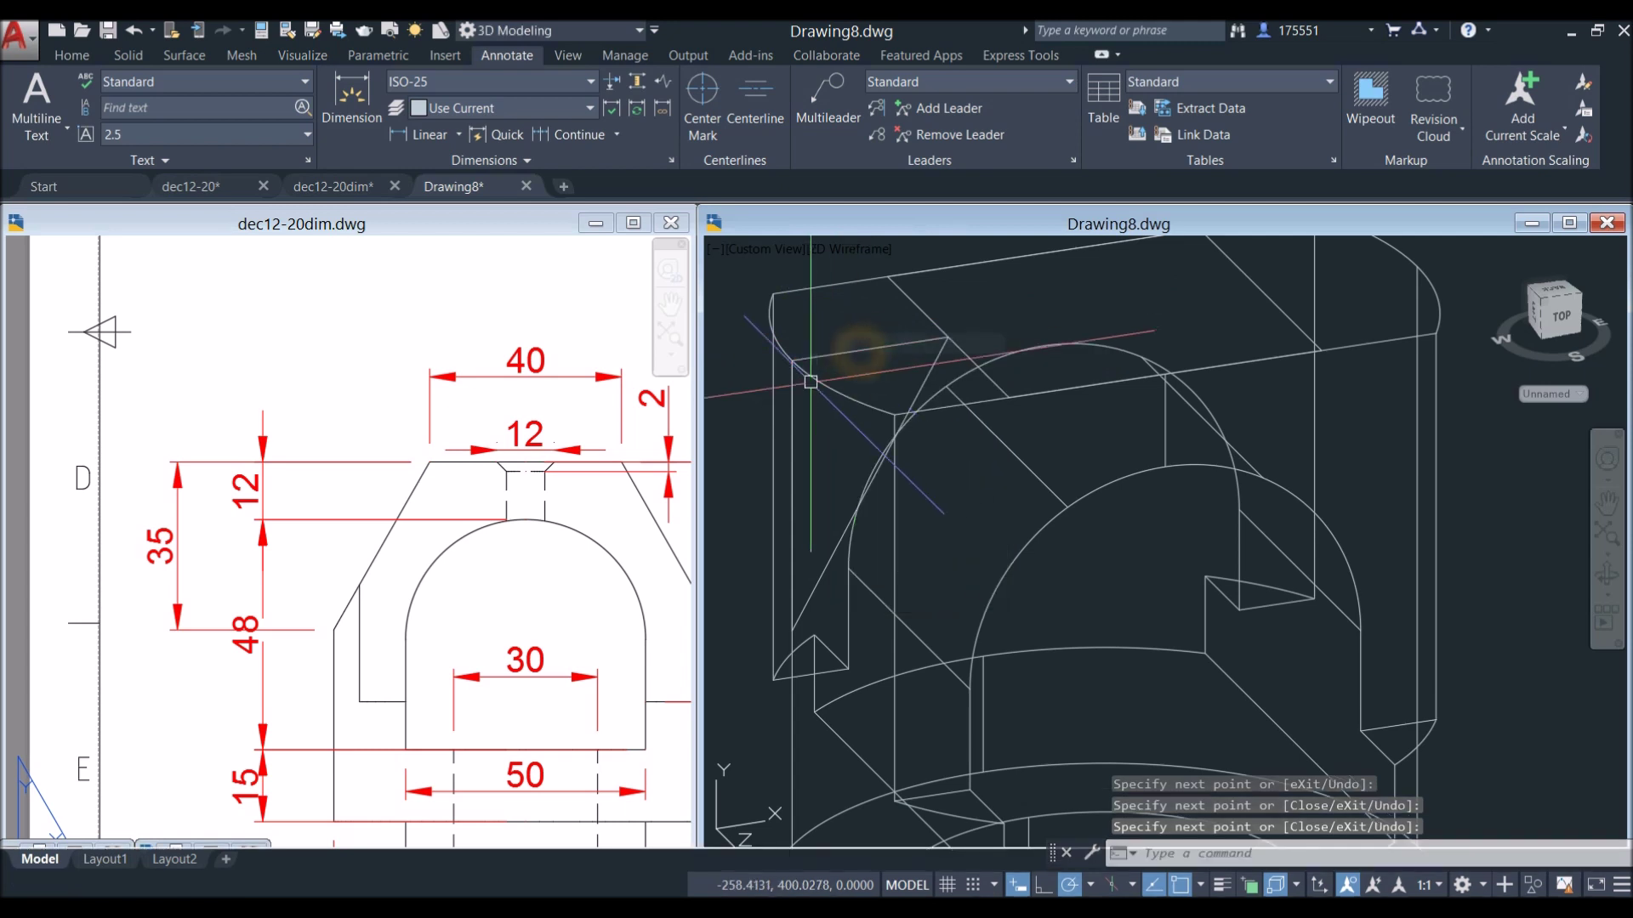
Join the triangle's three lines into one polyline.
{"action": "left_click", "coordinate": [832, 358]}
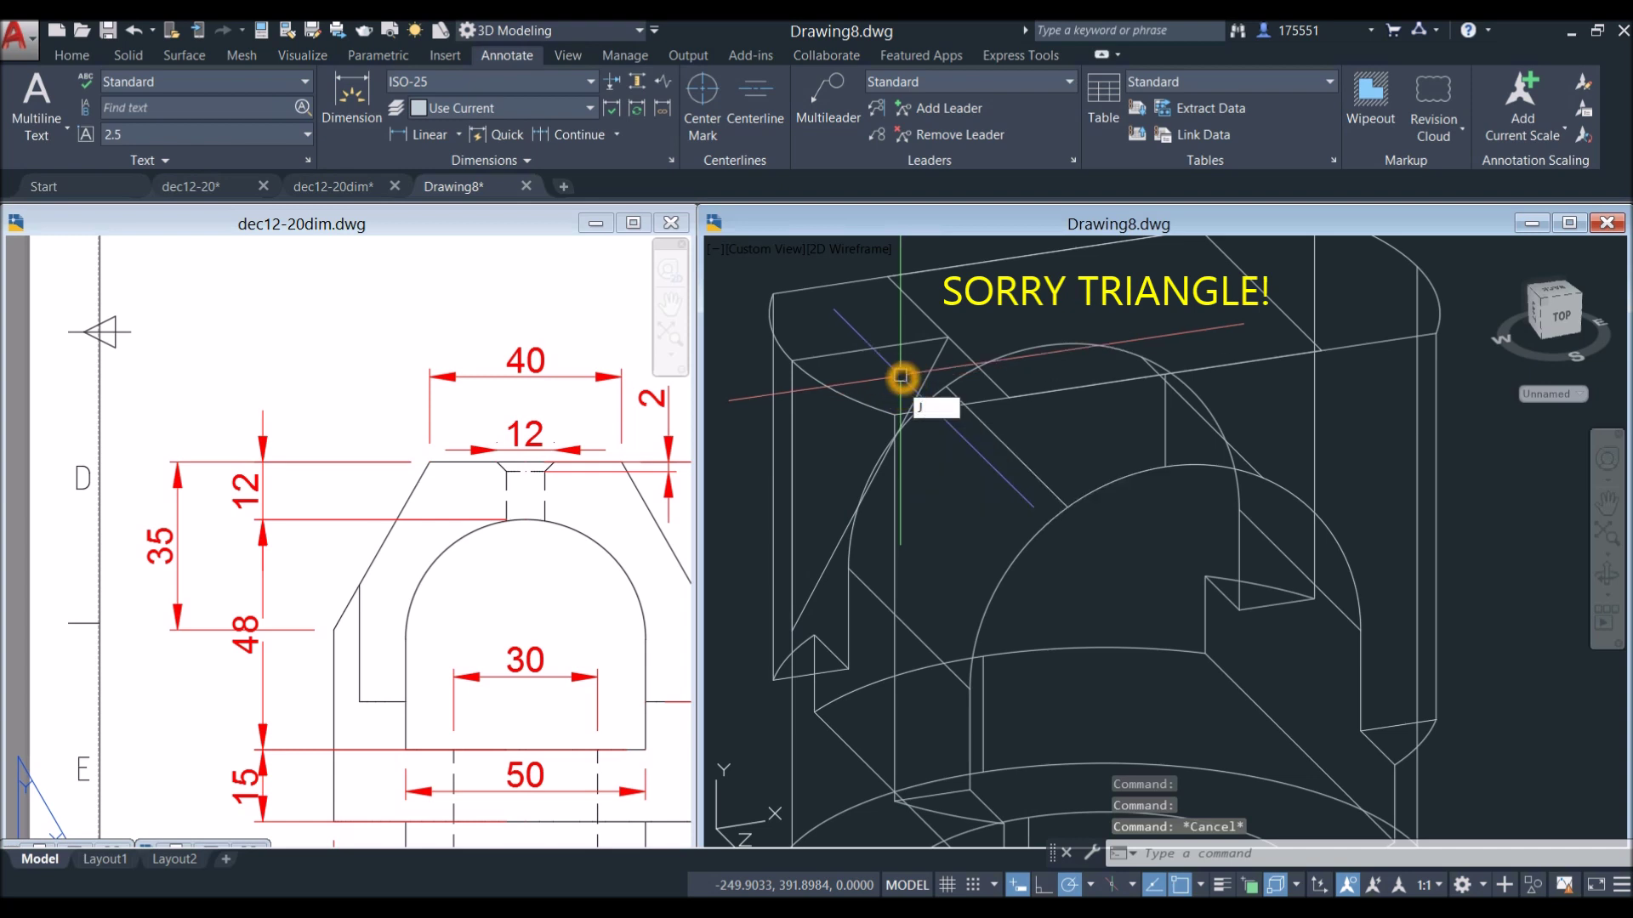
{"action": "key", "text": "Return"}
{"action": "left_click", "coordinate": [903, 346]}
{"action": "left_click", "coordinate": [938, 366]}
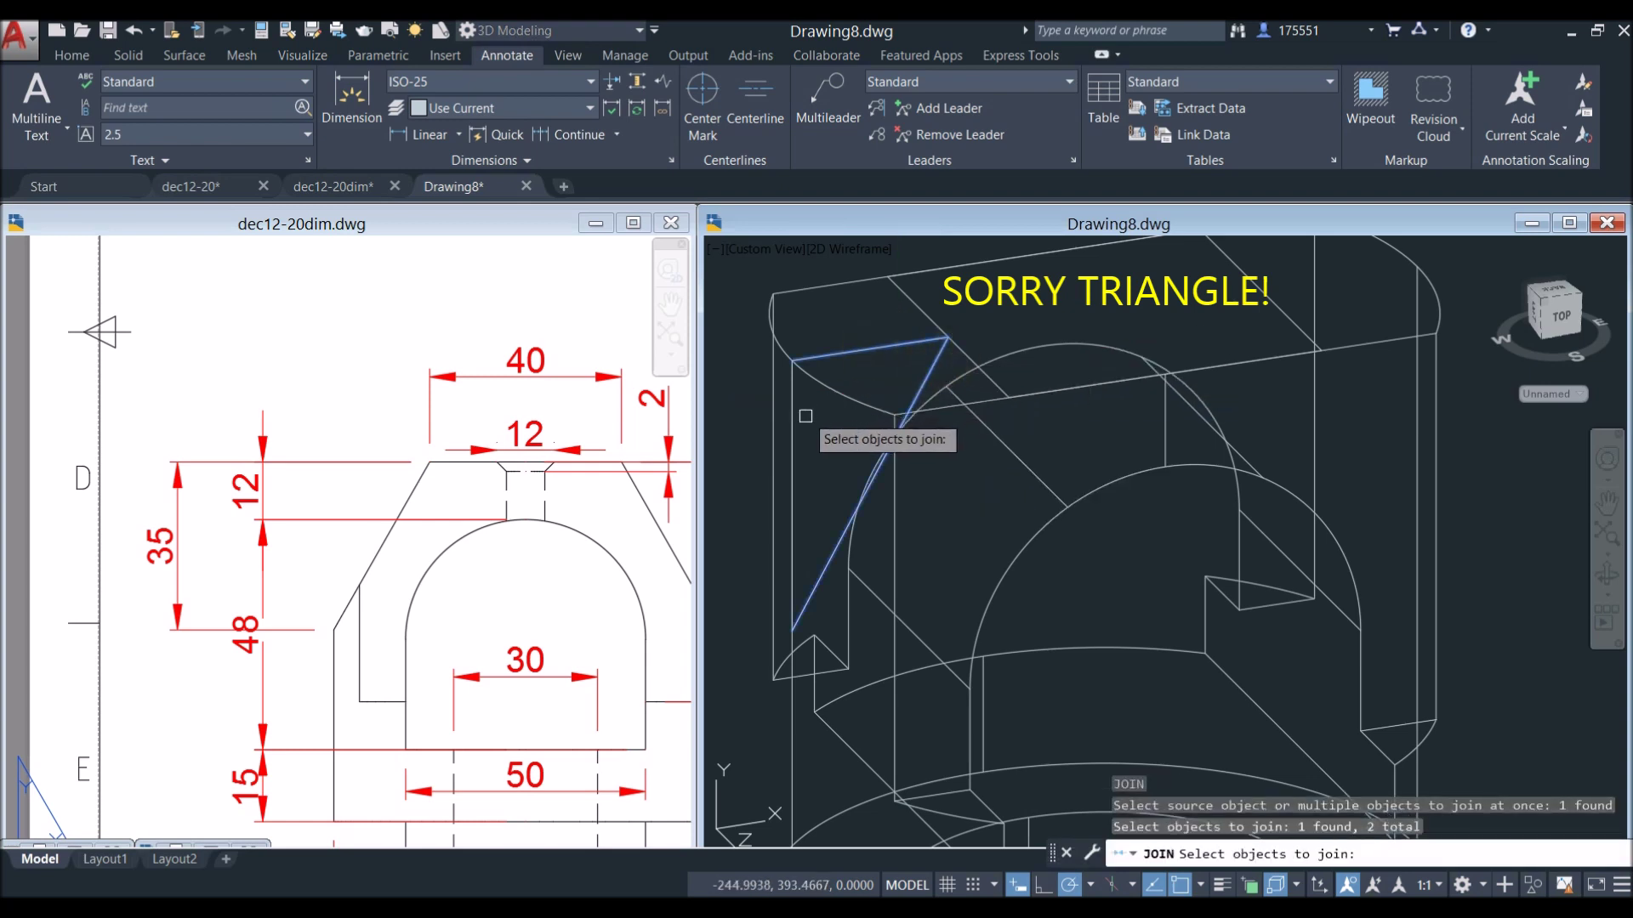
{"action": "left_click", "coordinate": [793, 439]}
{"action": "key", "text": "Return"}
Extrude the triangle freehand into a long prism past the back of the body, and set the Conceptual visual style.
{"action": "left_click", "coordinate": [863, 350]}
{"action": "scroll", "coordinate": [851, 353], "scroll_direction": "down", "scroll_amount": 4}
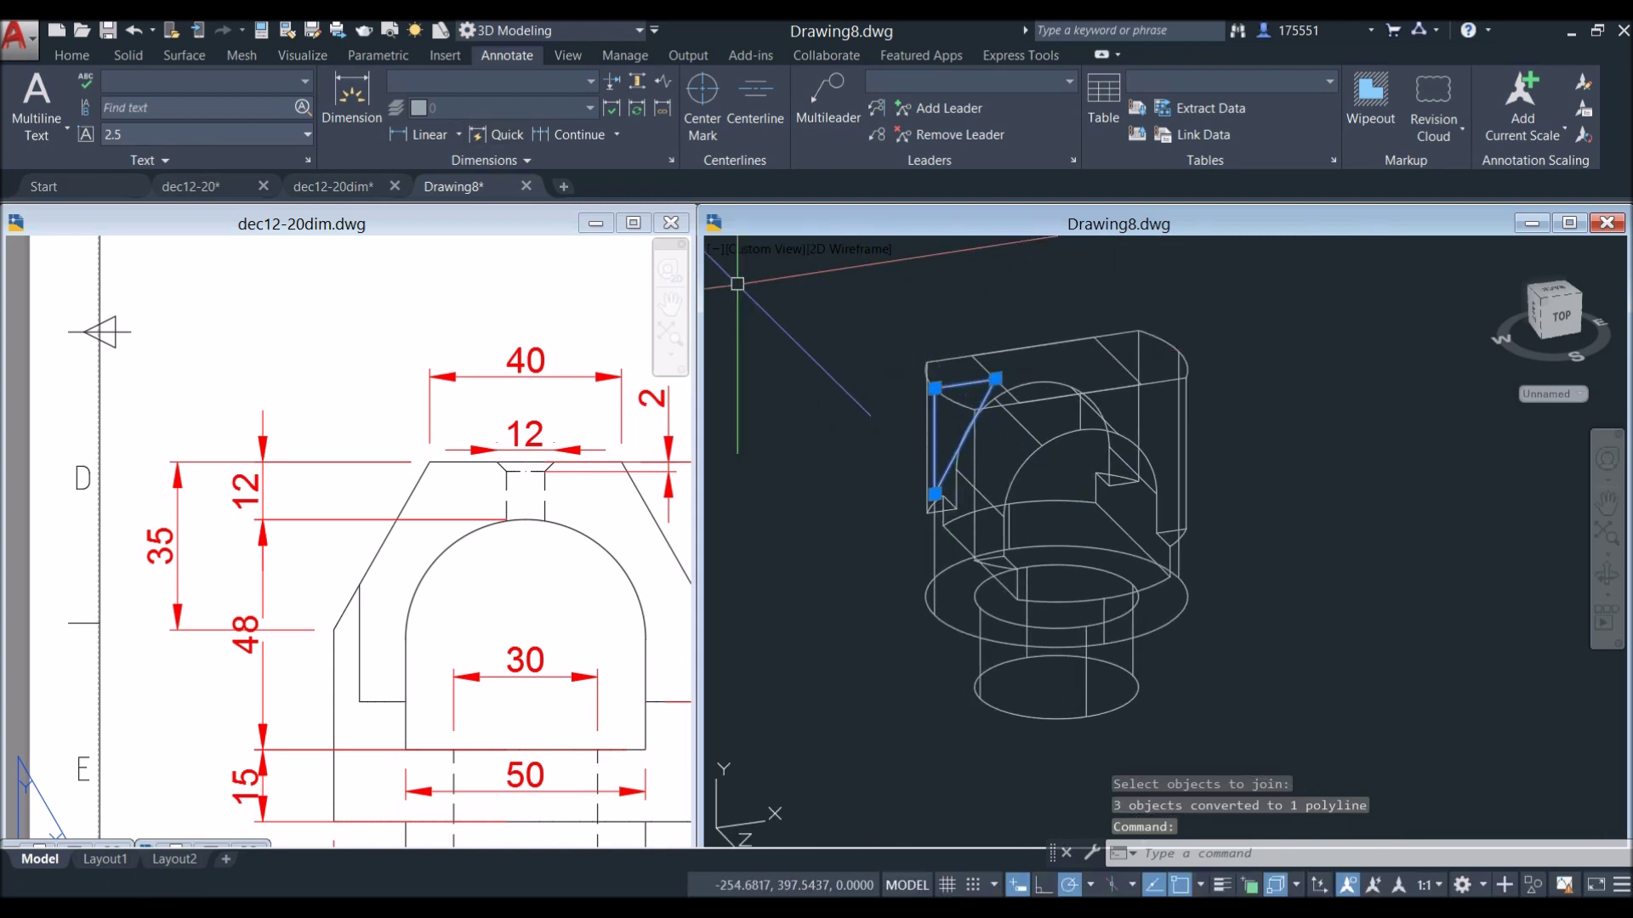
{"action": "left_click", "coordinate": [85, 58]}
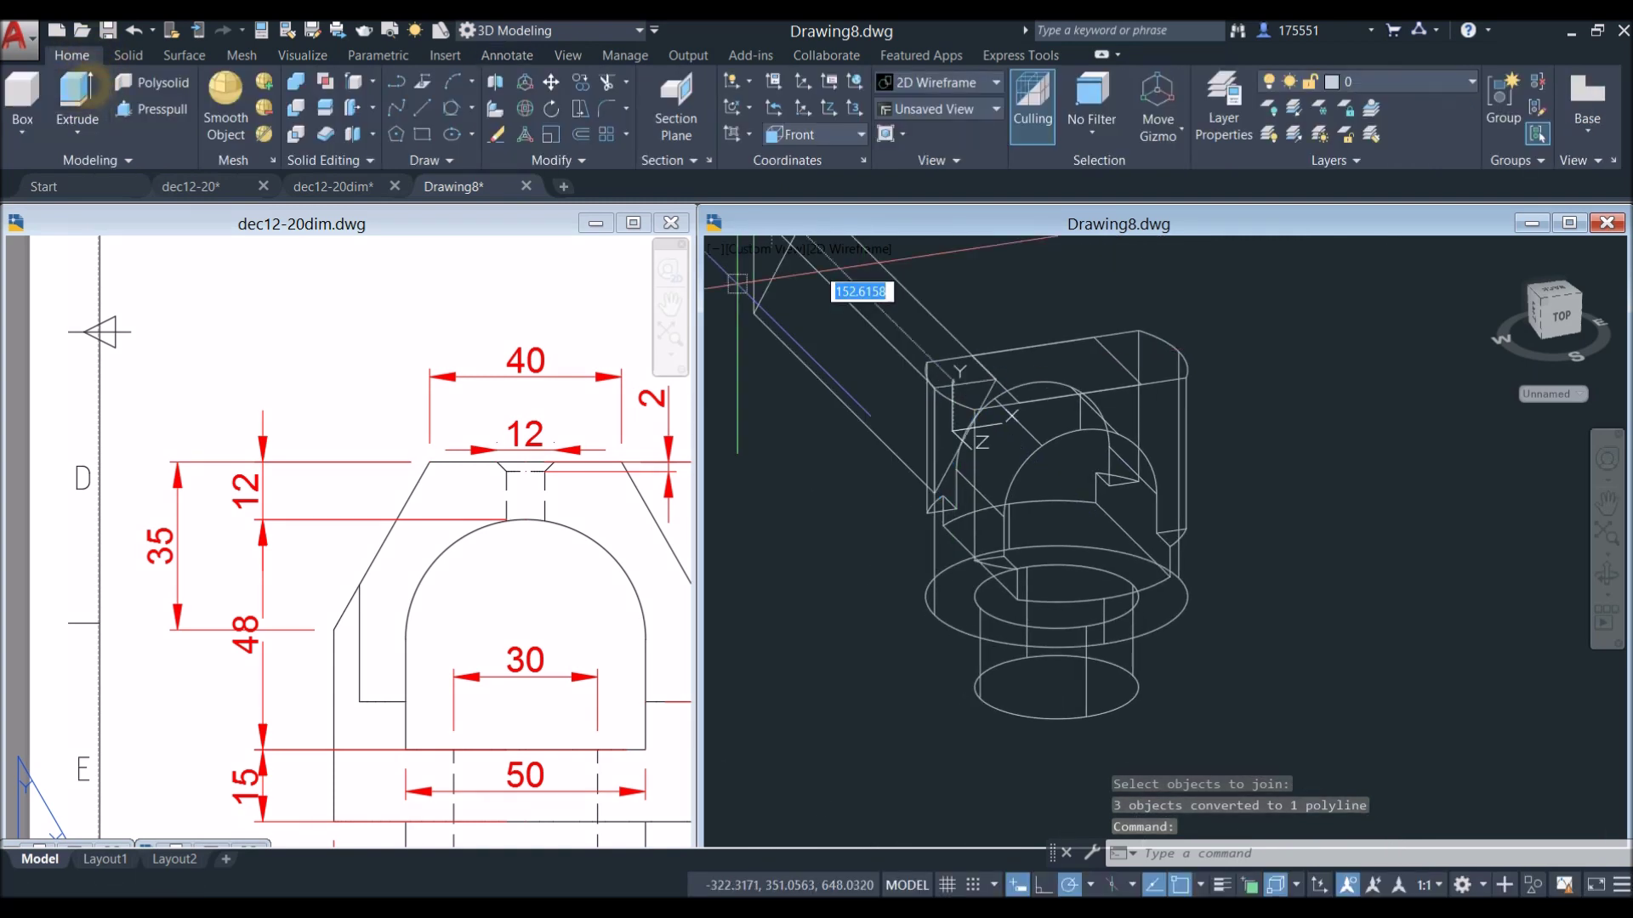
{"action": "left_click", "coordinate": [794, 279]}
{"action": "mouse_move", "coordinate": [845, 336]}
{"action": "middle_mouse_down", "text": "shift"}
{"action": "mouse_move", "coordinate": [765, 272]}
{"action": "mouse_move", "coordinate": [791, 266]}
{"action": "mouse_move", "coordinate": [867, 333]}
{"action": "middle_mouse_up", "text": "shift"}
{"action": "left_click", "coordinate": [824, 248]}
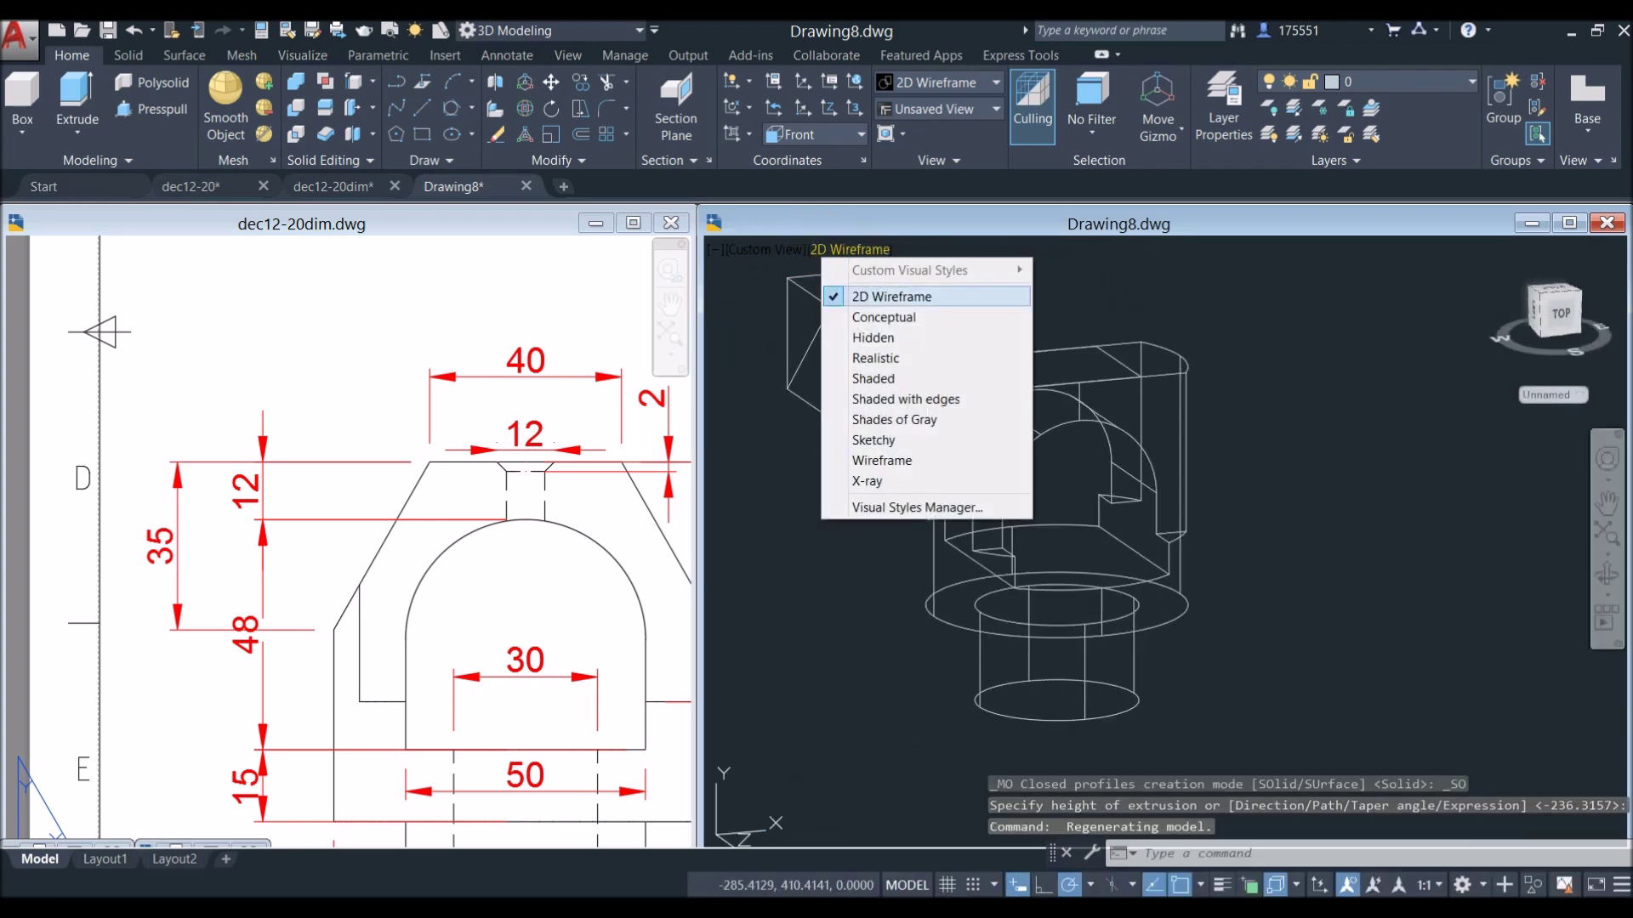
{"action": "left_click", "coordinate": [829, 315]}
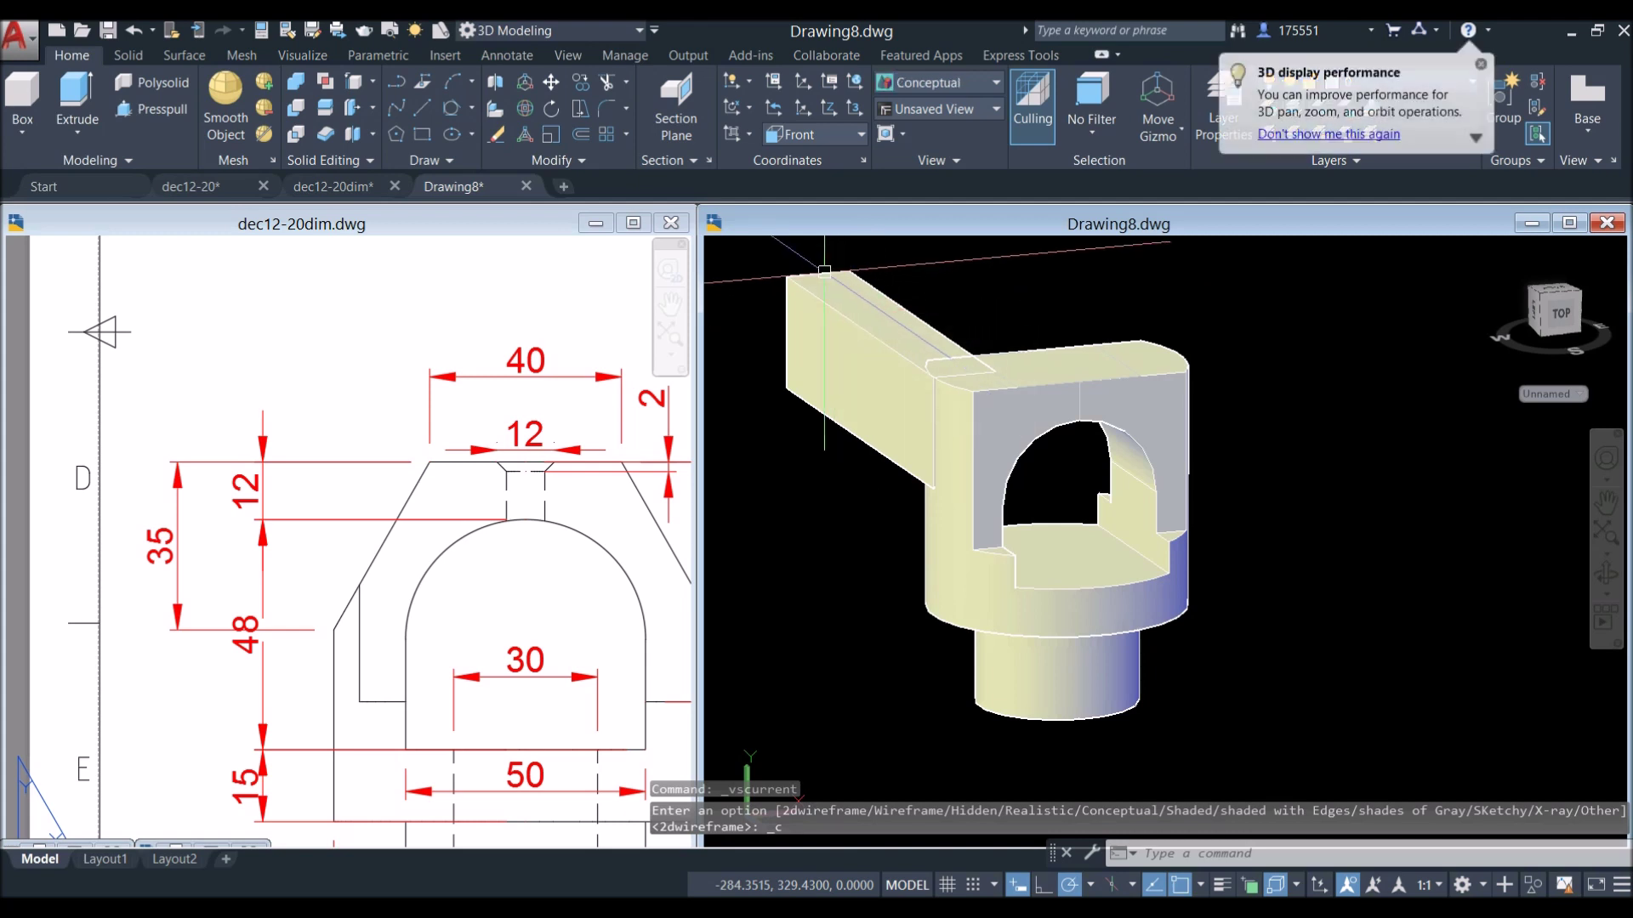
Move the triangular prism freehand towards the front along the 315° polar direction so that it runs past both sides of the body.
{"action": "left_click", "coordinate": [805, 322]}
{"action": "right_click", "coordinate": [766, 390]}
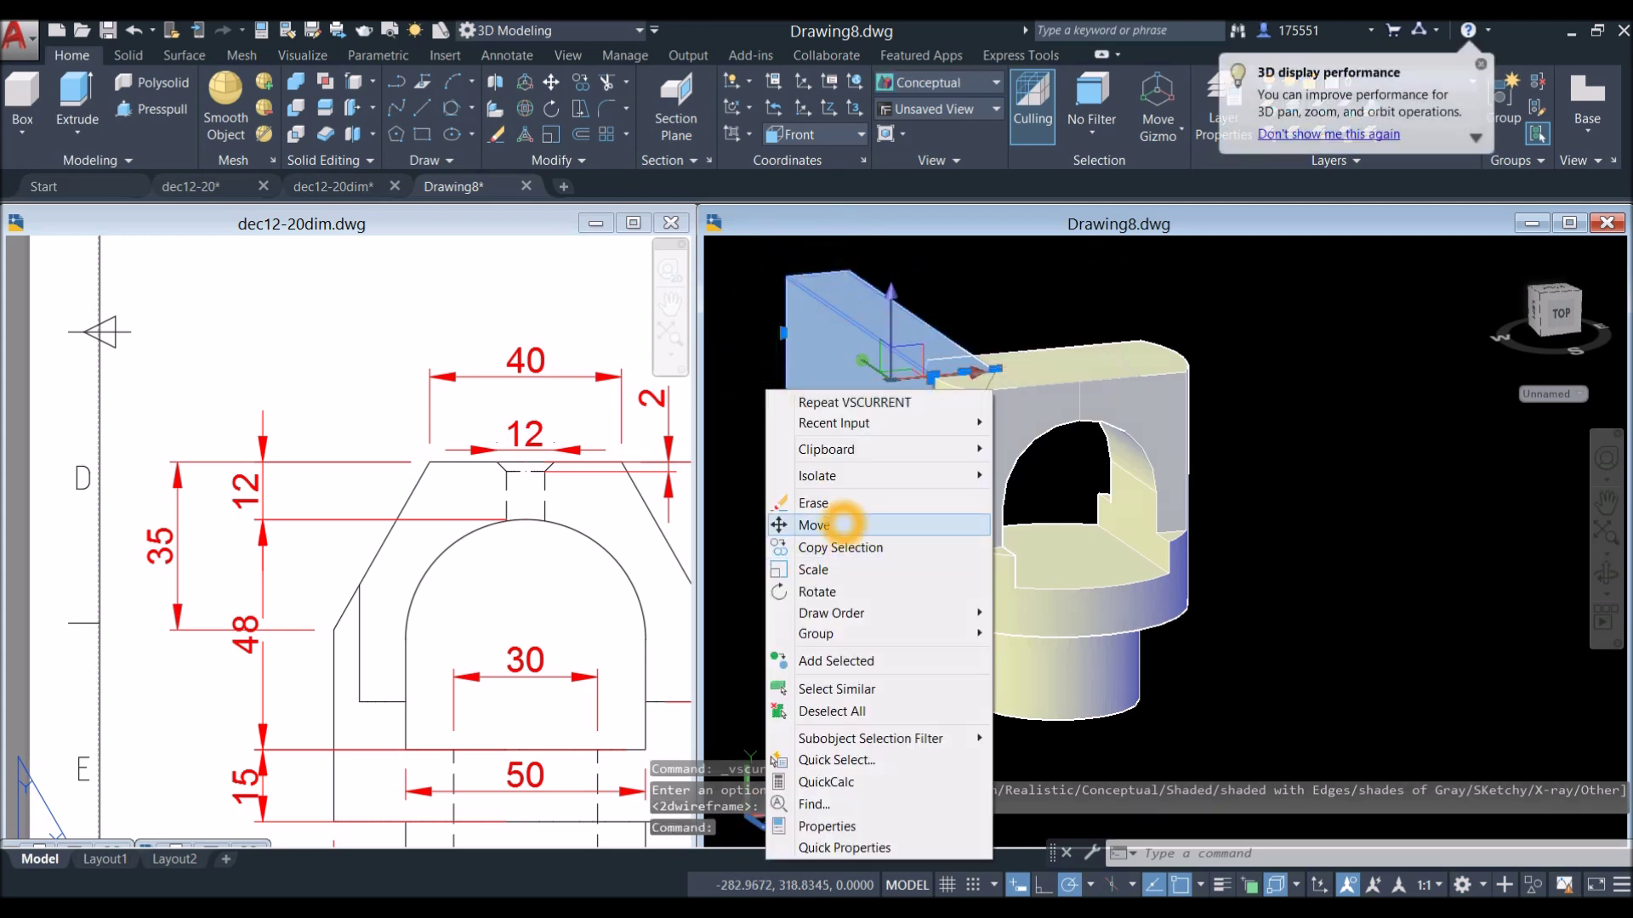
{"action": "left_click", "coordinate": [845, 521]}
{"action": "left_click", "coordinate": [798, 451]}
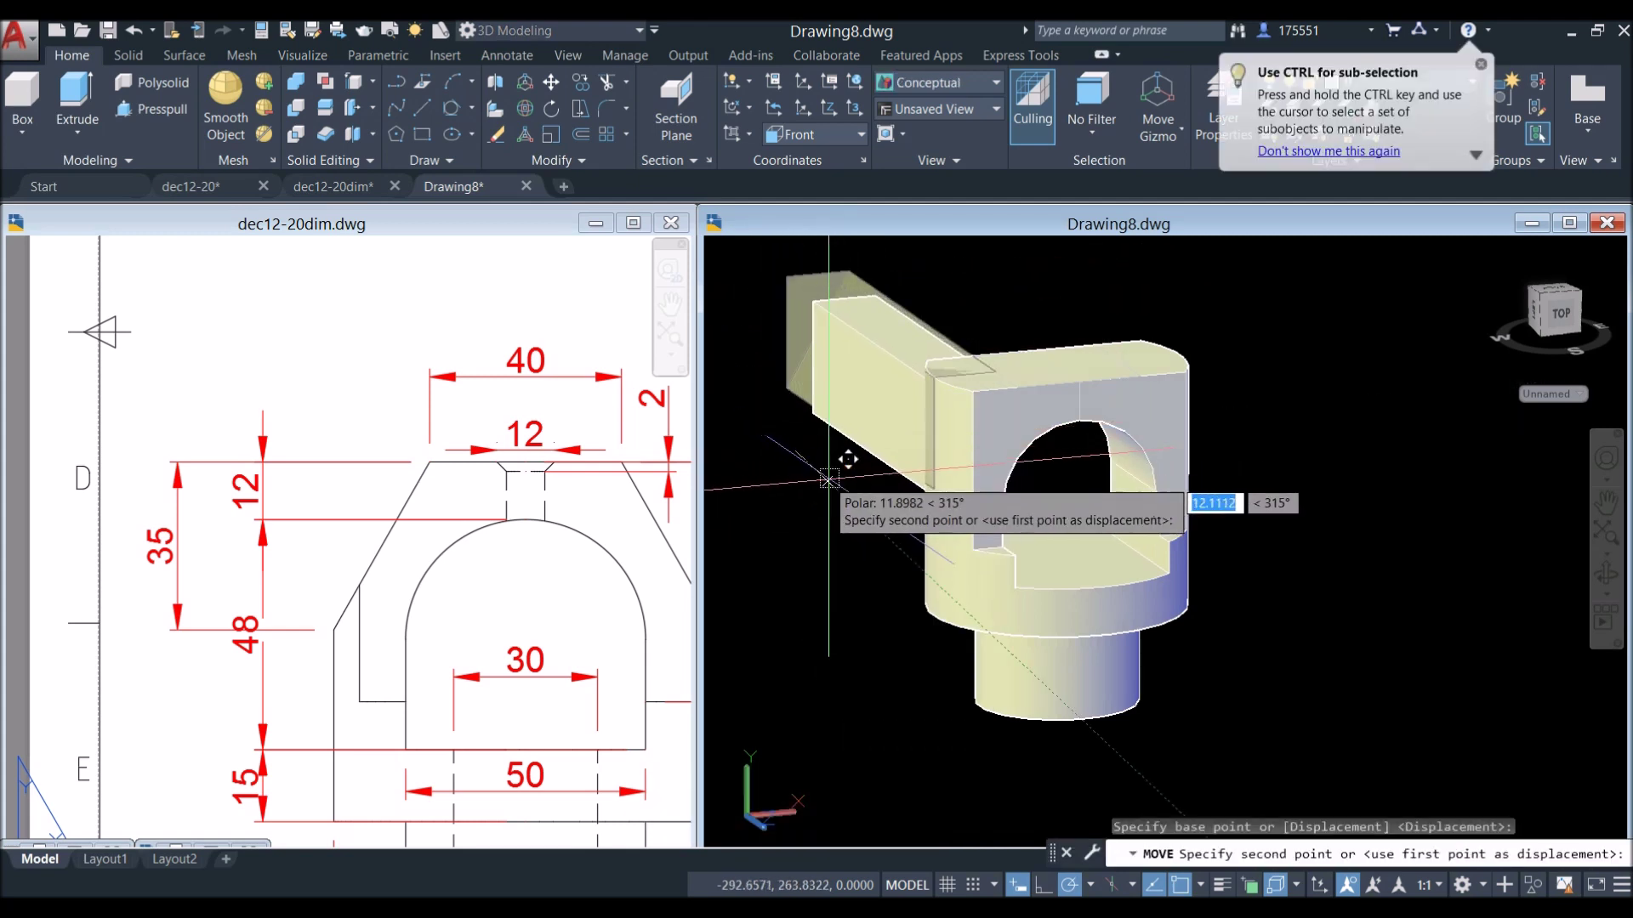
{"action": "left_click", "coordinate": [872, 498]}
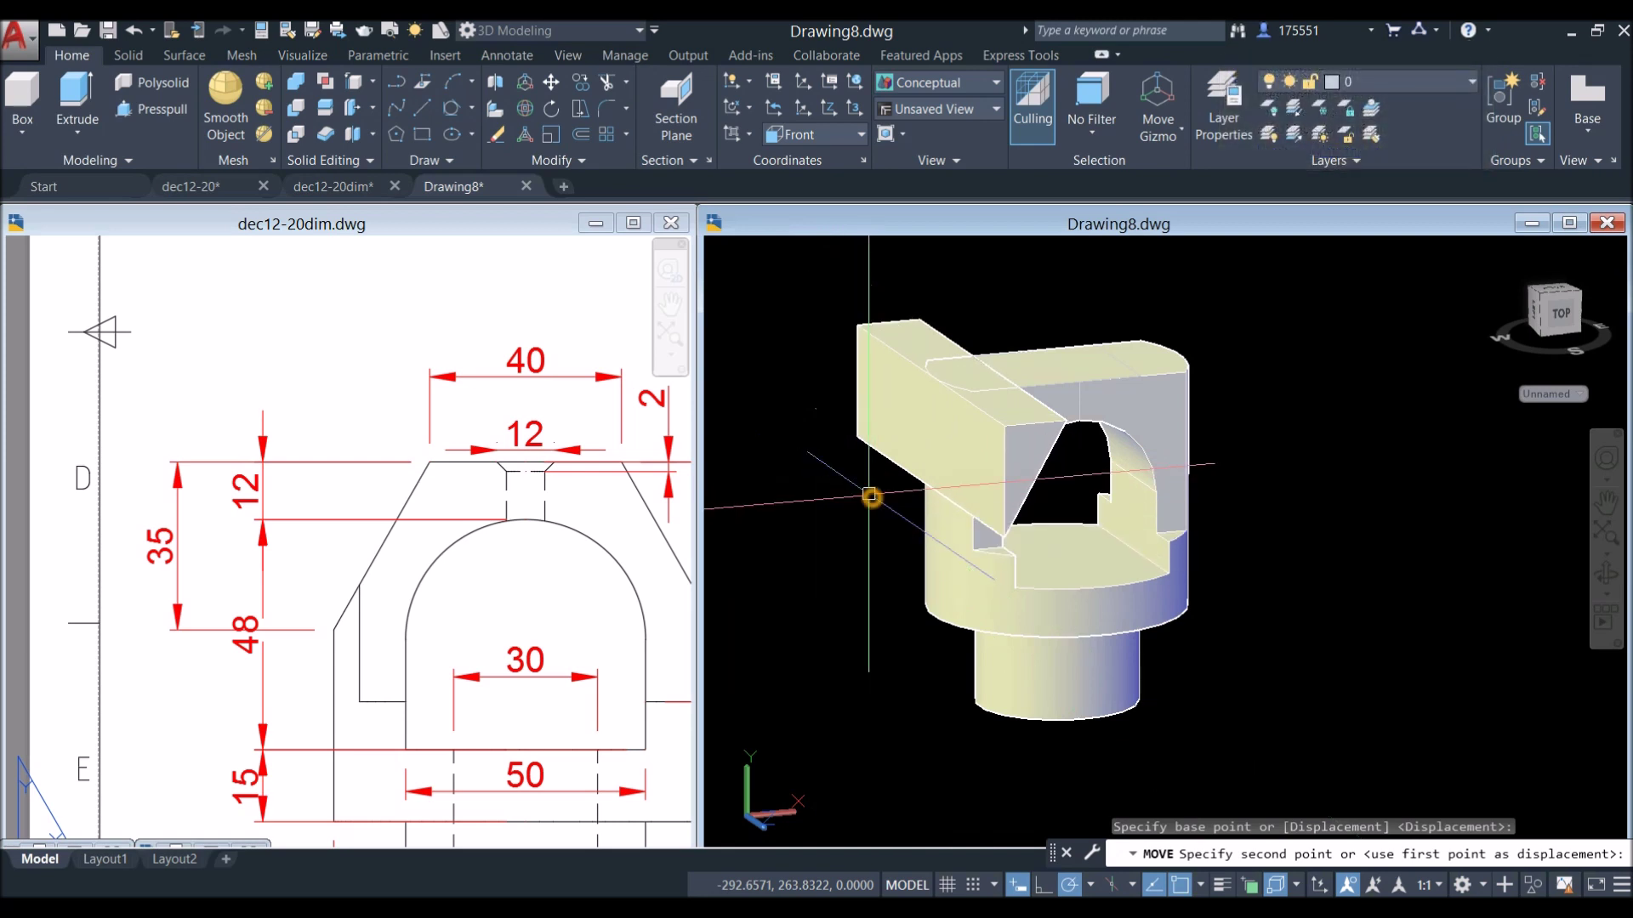
In the top view, mirror the prism about the vertical line through the body's upper quadrant, keeping the original.
{"action": "middle_click_drag", "start_coordinate": [870, 485], "coordinate": [818, 480], "text": "shift"}
{"action": "left_click", "coordinate": [779, 250]}
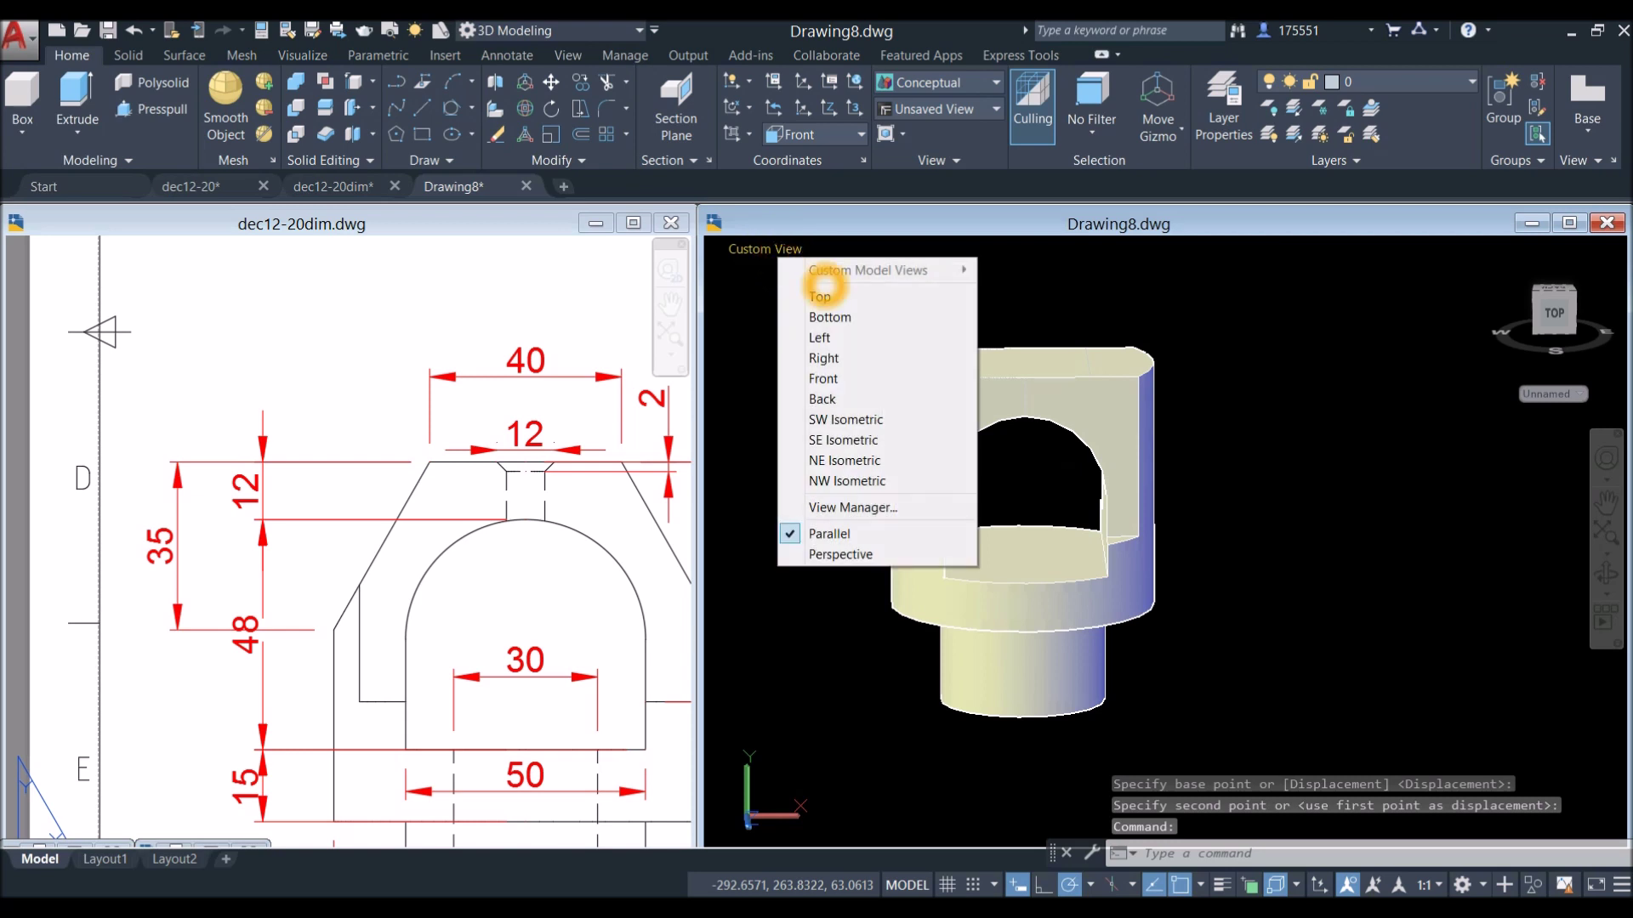
{"action": "left_click", "coordinate": [820, 297]}
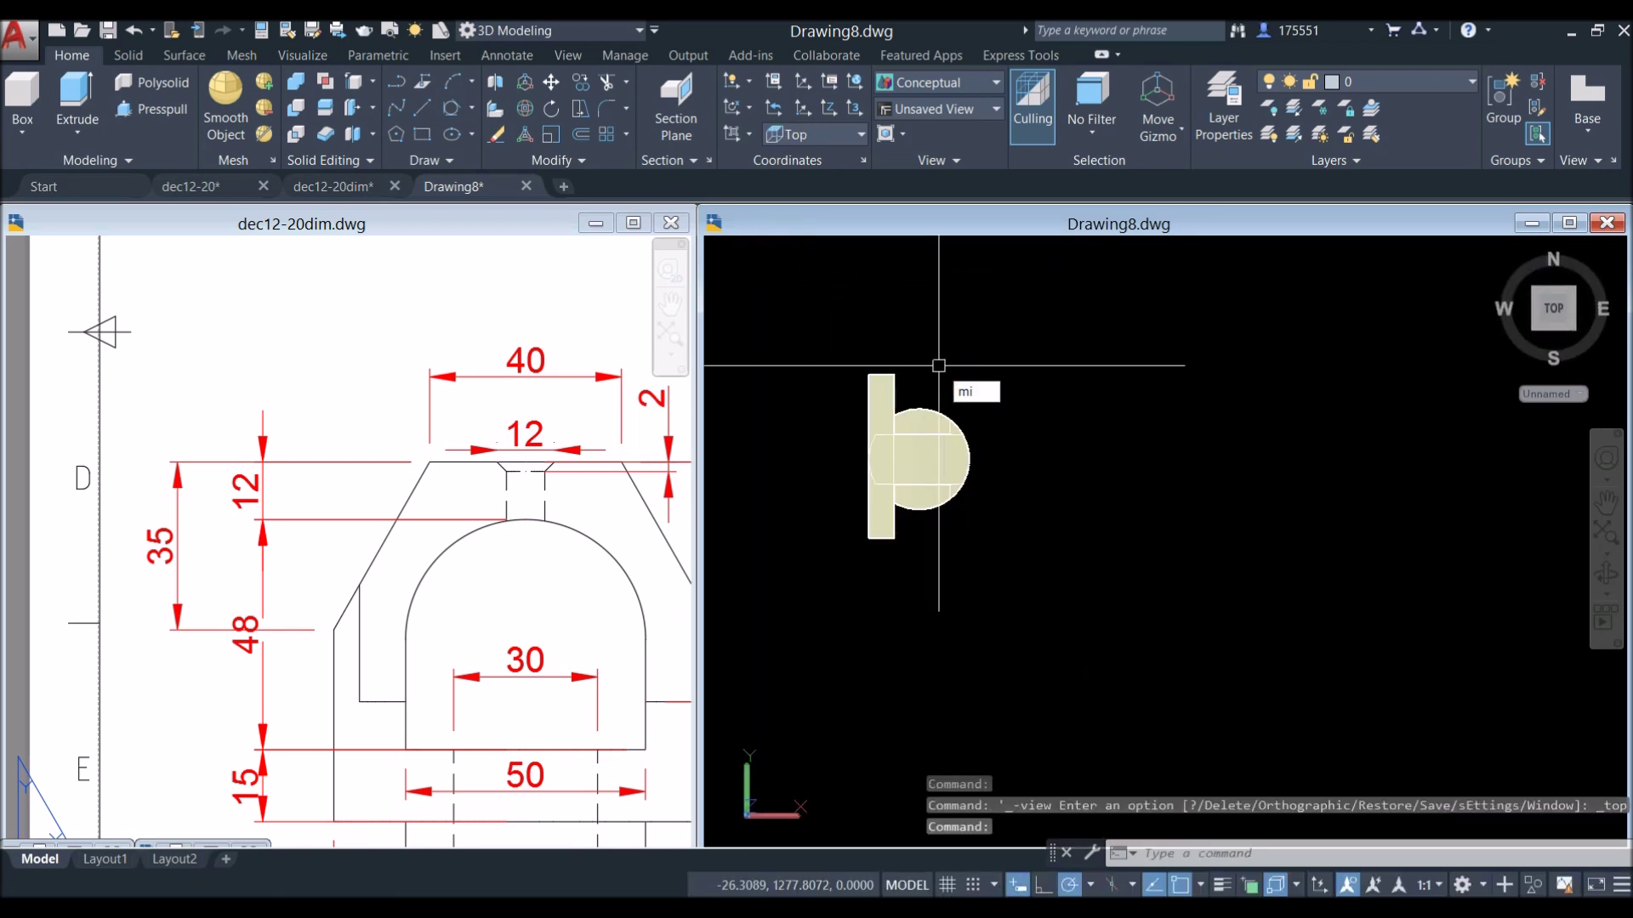
{"action": "key", "text": "Return"}
{"action": "left_click", "coordinate": [899, 386]}
{"action": "key", "text": "Return"}
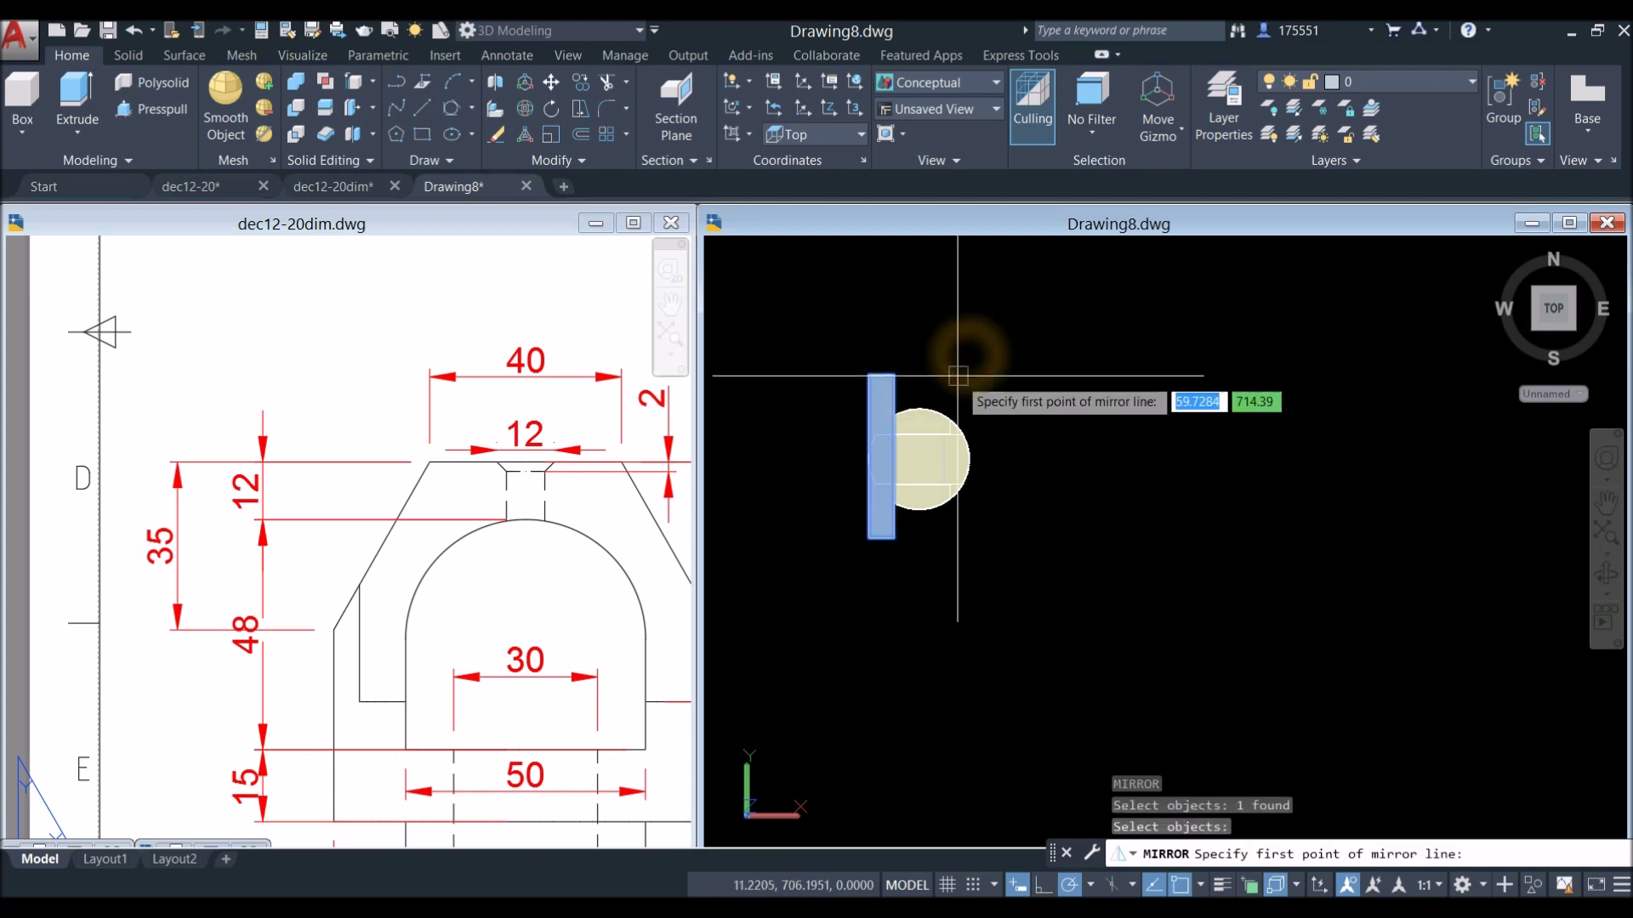
{"action": "left_click", "coordinate": [918, 409]}
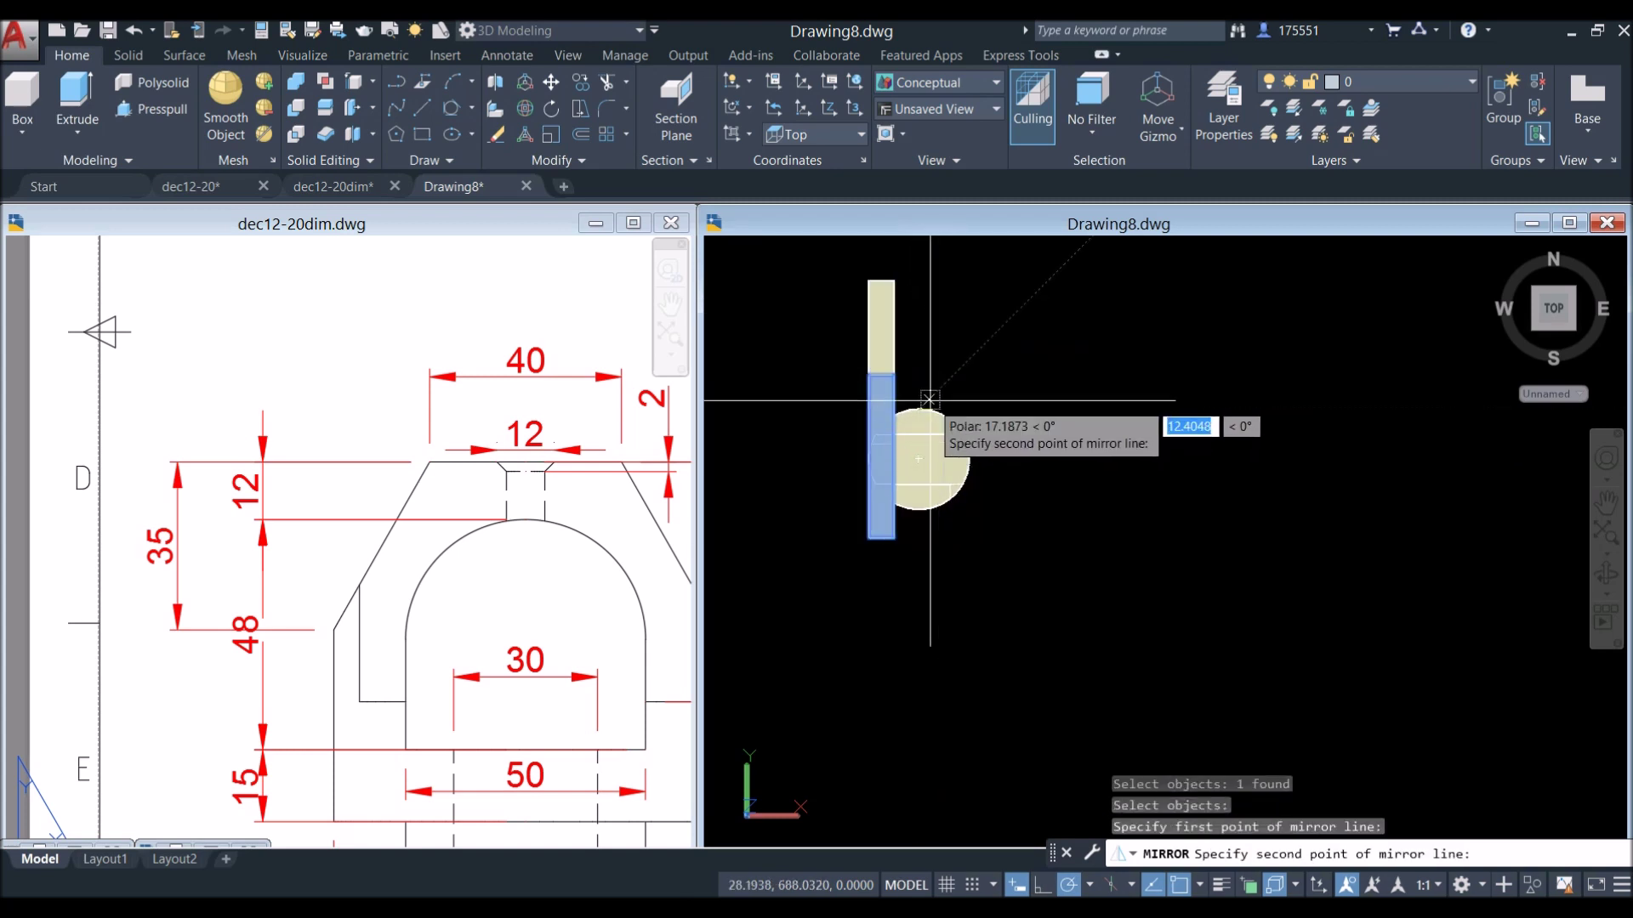
{"action": "left_click", "coordinate": [922, 304]}
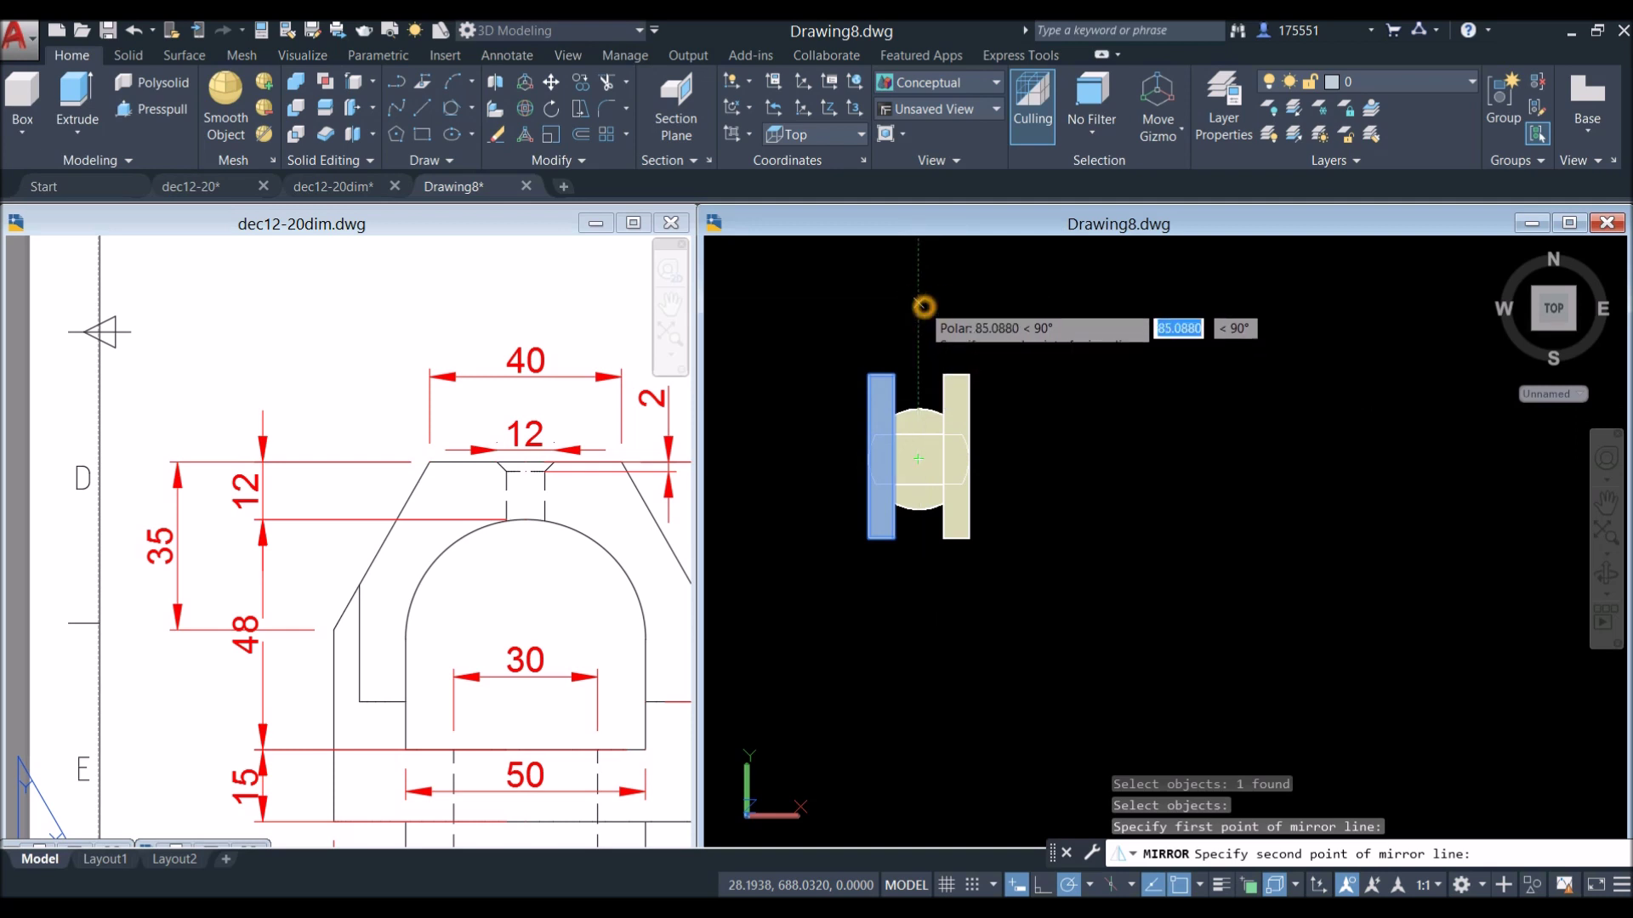
{"action": "key", "text": "Return"}
Subtract both triangular prisms from the body to cut the two sloped sides.
{"action": "mouse_move", "coordinate": [1029, 386]}
{"action": "middle_mouse_down", "text": "shift"}
{"action": "mouse_move", "coordinate": [993, 289]}
{"action": "mouse_move", "coordinate": [998, 250]}
{"action": "mouse_move", "coordinate": [1019, 258]}
{"action": "middle_mouse_up", "text": "shift"}
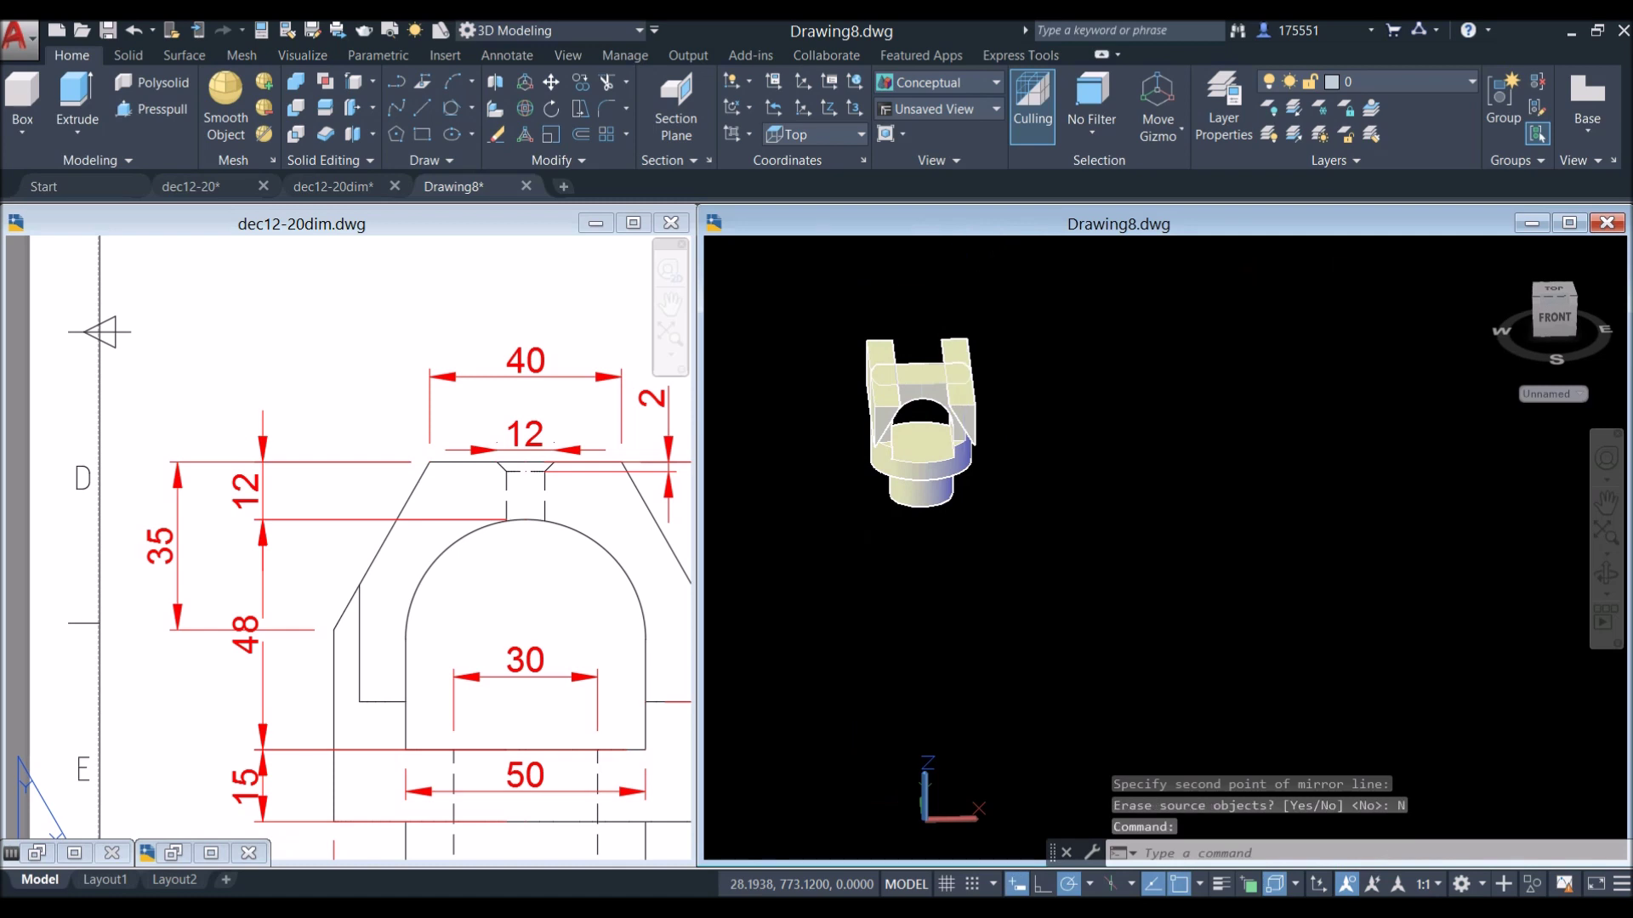
{"action": "left_click", "coordinate": [295, 108]}
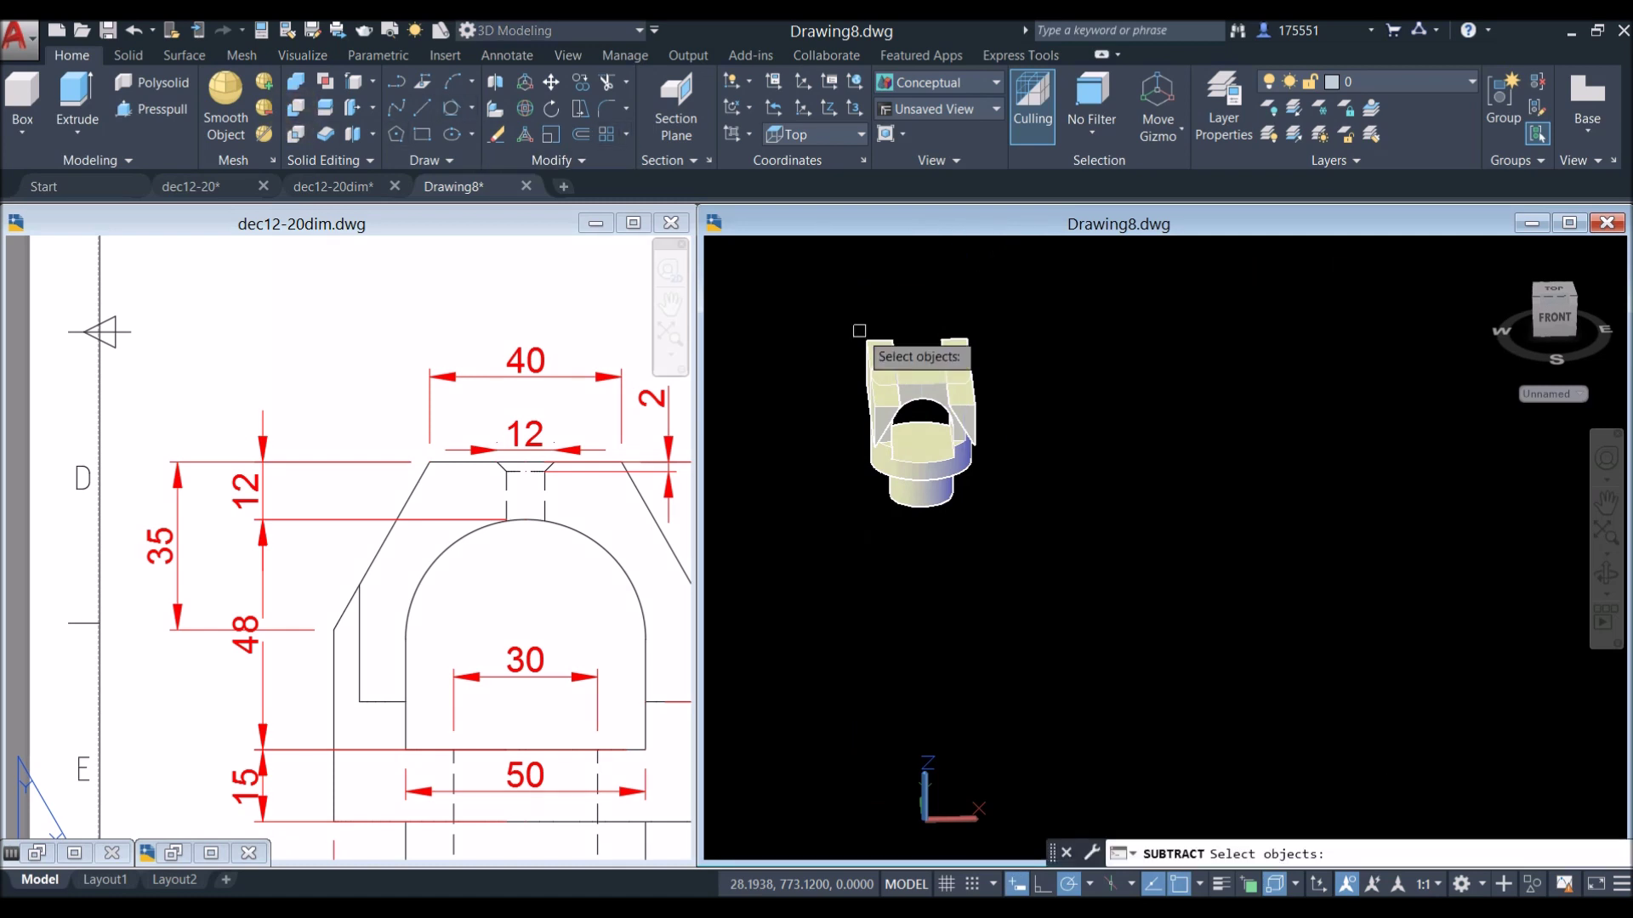
{"action": "scroll", "coordinate": [924, 401], "scroll_direction": "up", "scroll_amount": 3}
{"action": "left_click", "coordinate": [919, 399]}
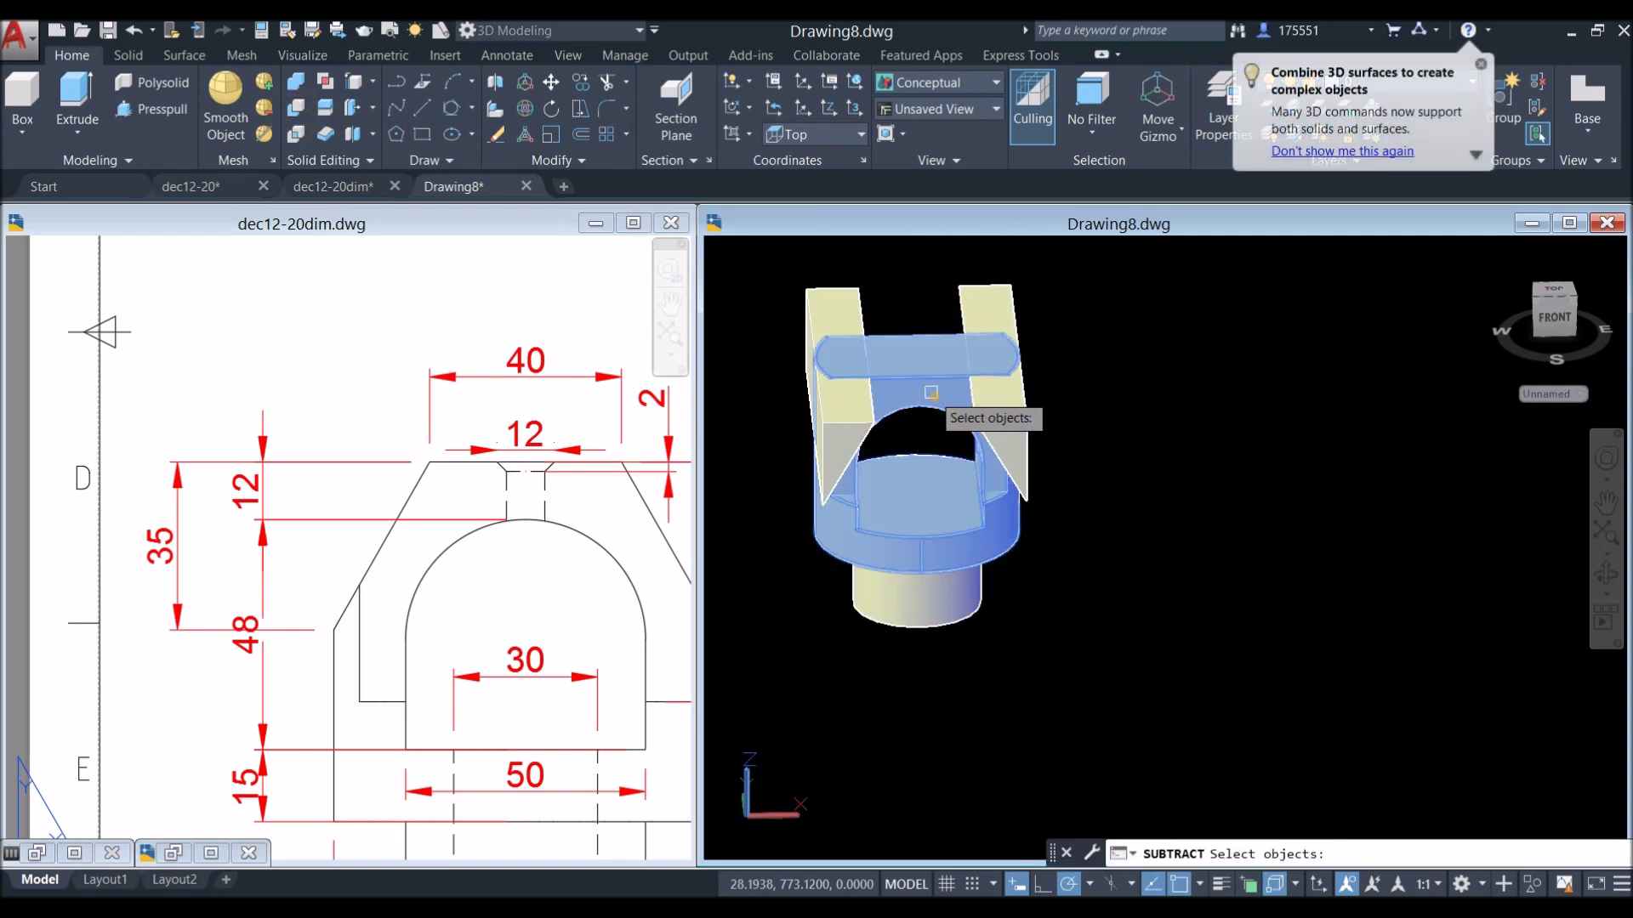
{"action": "right_click", "coordinate": [1063, 357]}
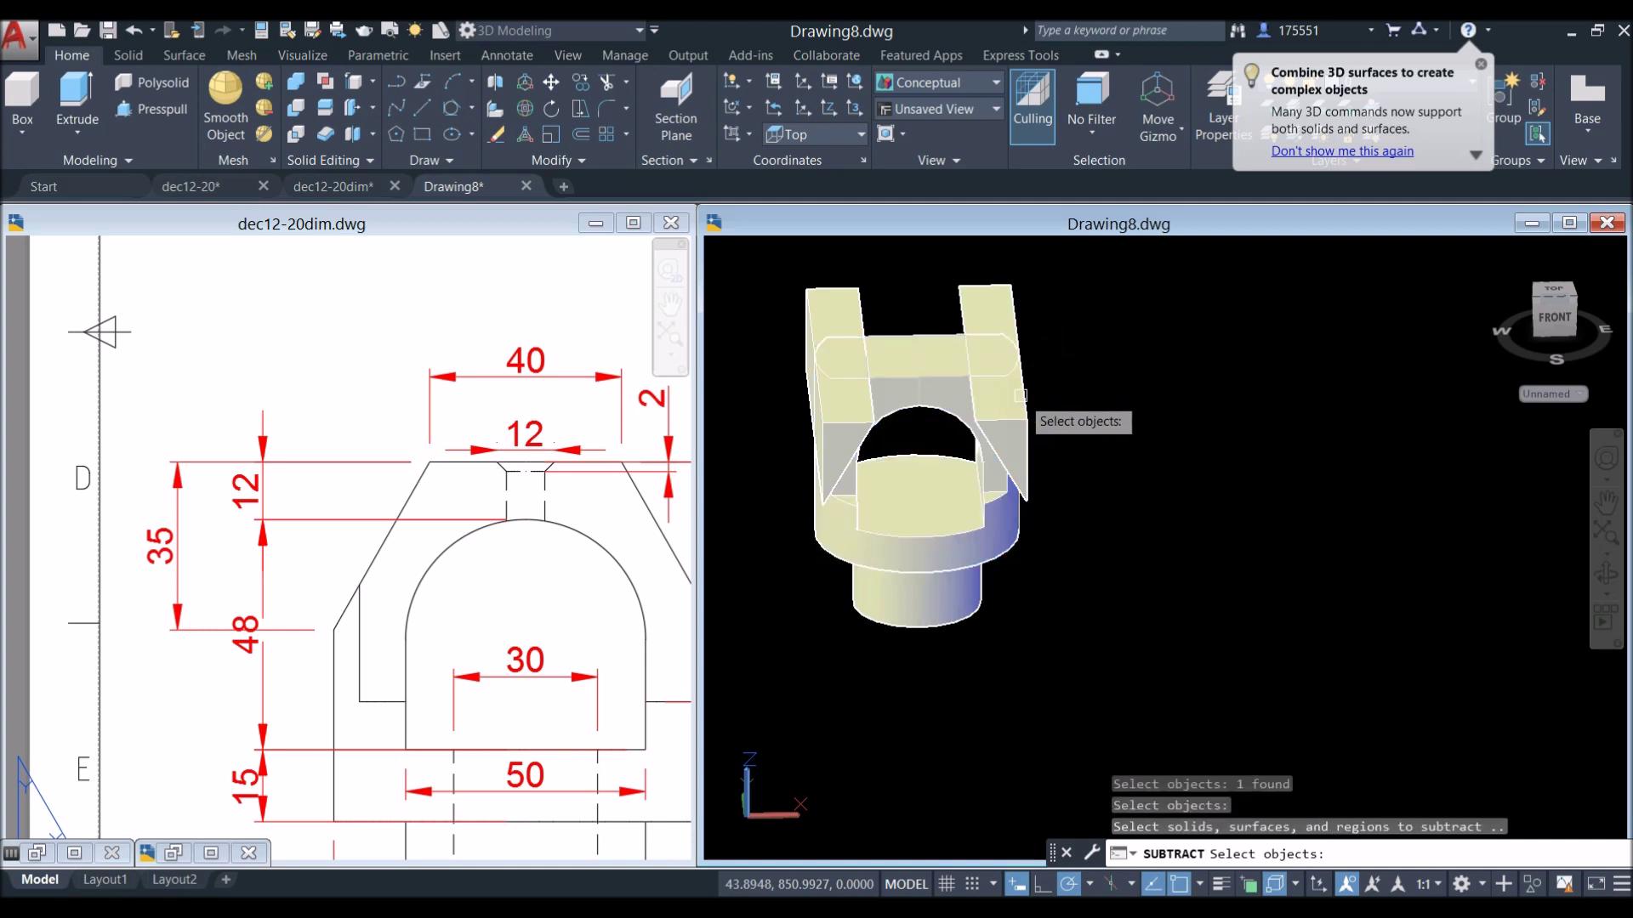
{"action": "left_click", "coordinate": [997, 375]}
{"action": "left_click", "coordinate": [840, 285]}
{"action": "right_click", "coordinate": [894, 275]}
Draw a circle of diameter 30 centred on the bottom face of the lower cylinder.
{"action": "mouse_move", "coordinate": [894, 277]}
{"action": "middle_mouse_down", "text": "shift"}
{"action": "mouse_move", "coordinate": [803, 263]}
{"action": "mouse_move", "coordinate": [808, 308]}
{"action": "mouse_move", "coordinate": [893, 264]}
{"action": "mouse_move", "coordinate": [952, 276]}
{"action": "middle_mouse_up", "text": "shift"}
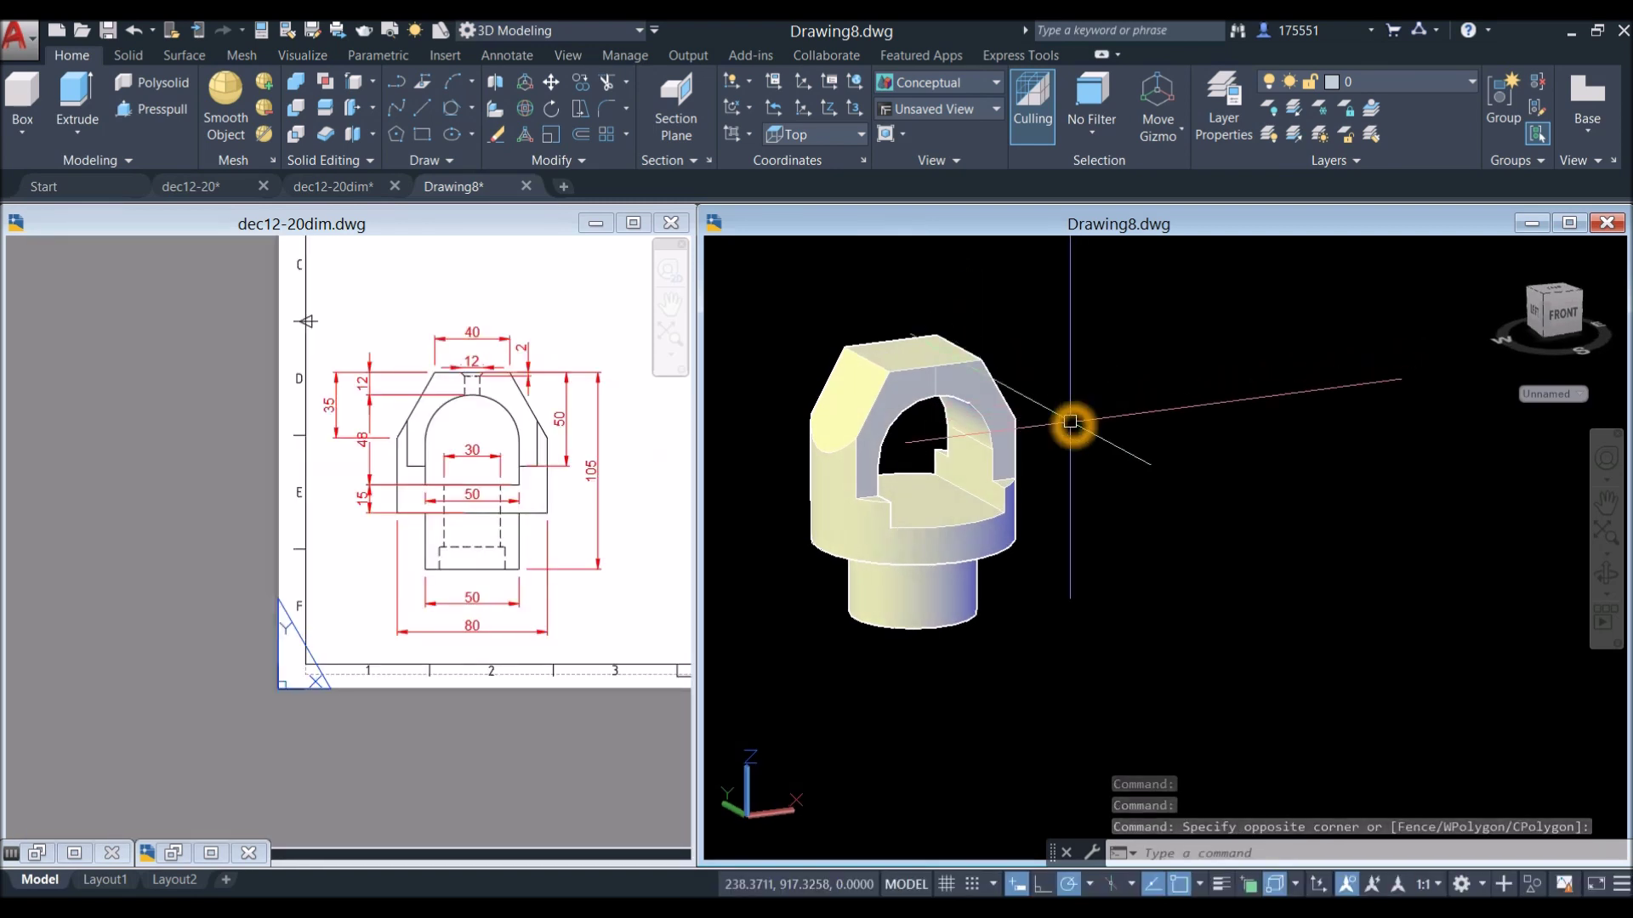
{"action": "middle_click_drag", "start_coordinate": [1070, 422], "coordinate": [1057, 304], "text": "shift"}
{"action": "scroll", "coordinate": [909, 568], "scroll_direction": "up", "scroll_amount": 2}
{"action": "left_click", "coordinate": [960, 541]}
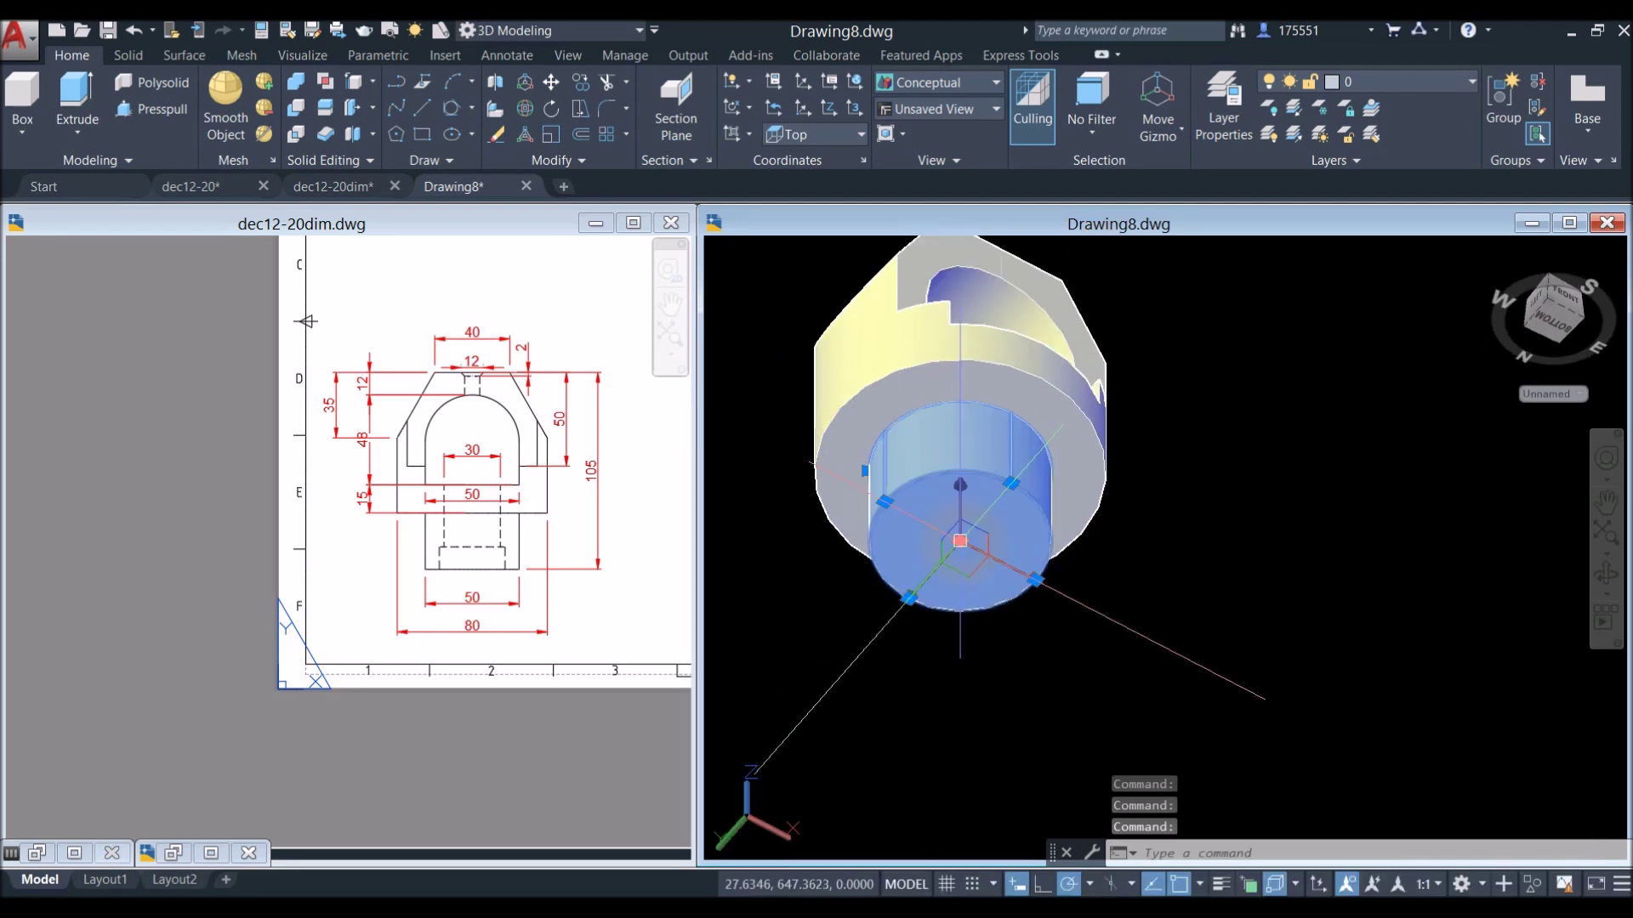
{"action": "key", "text": "Escape"}
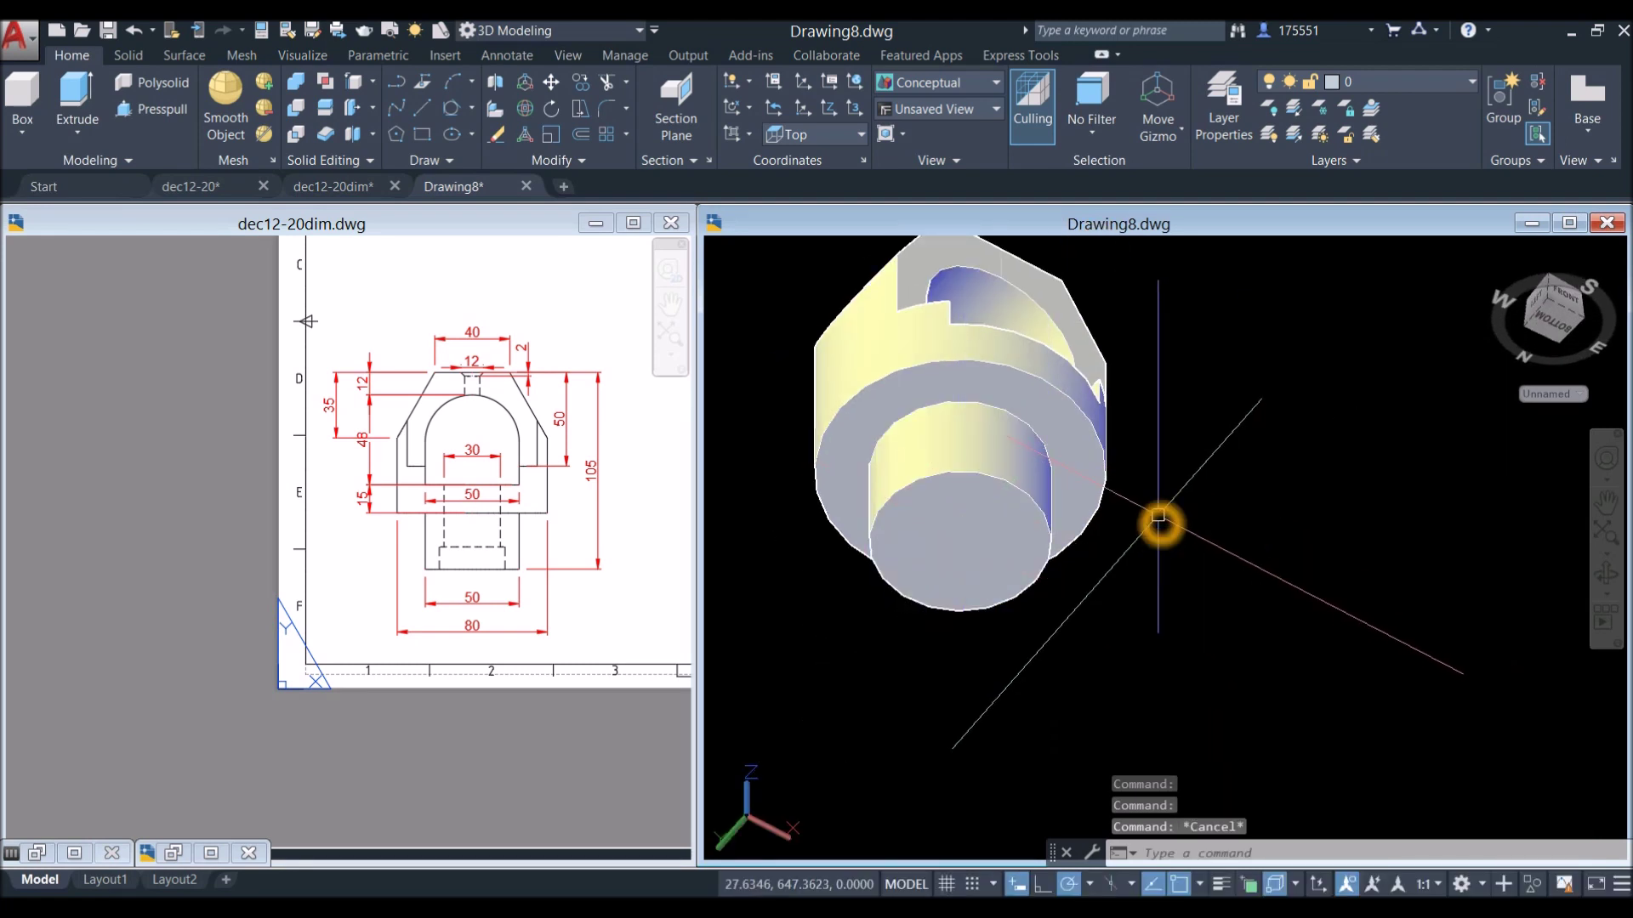
{"action": "key", "text": "Return"}
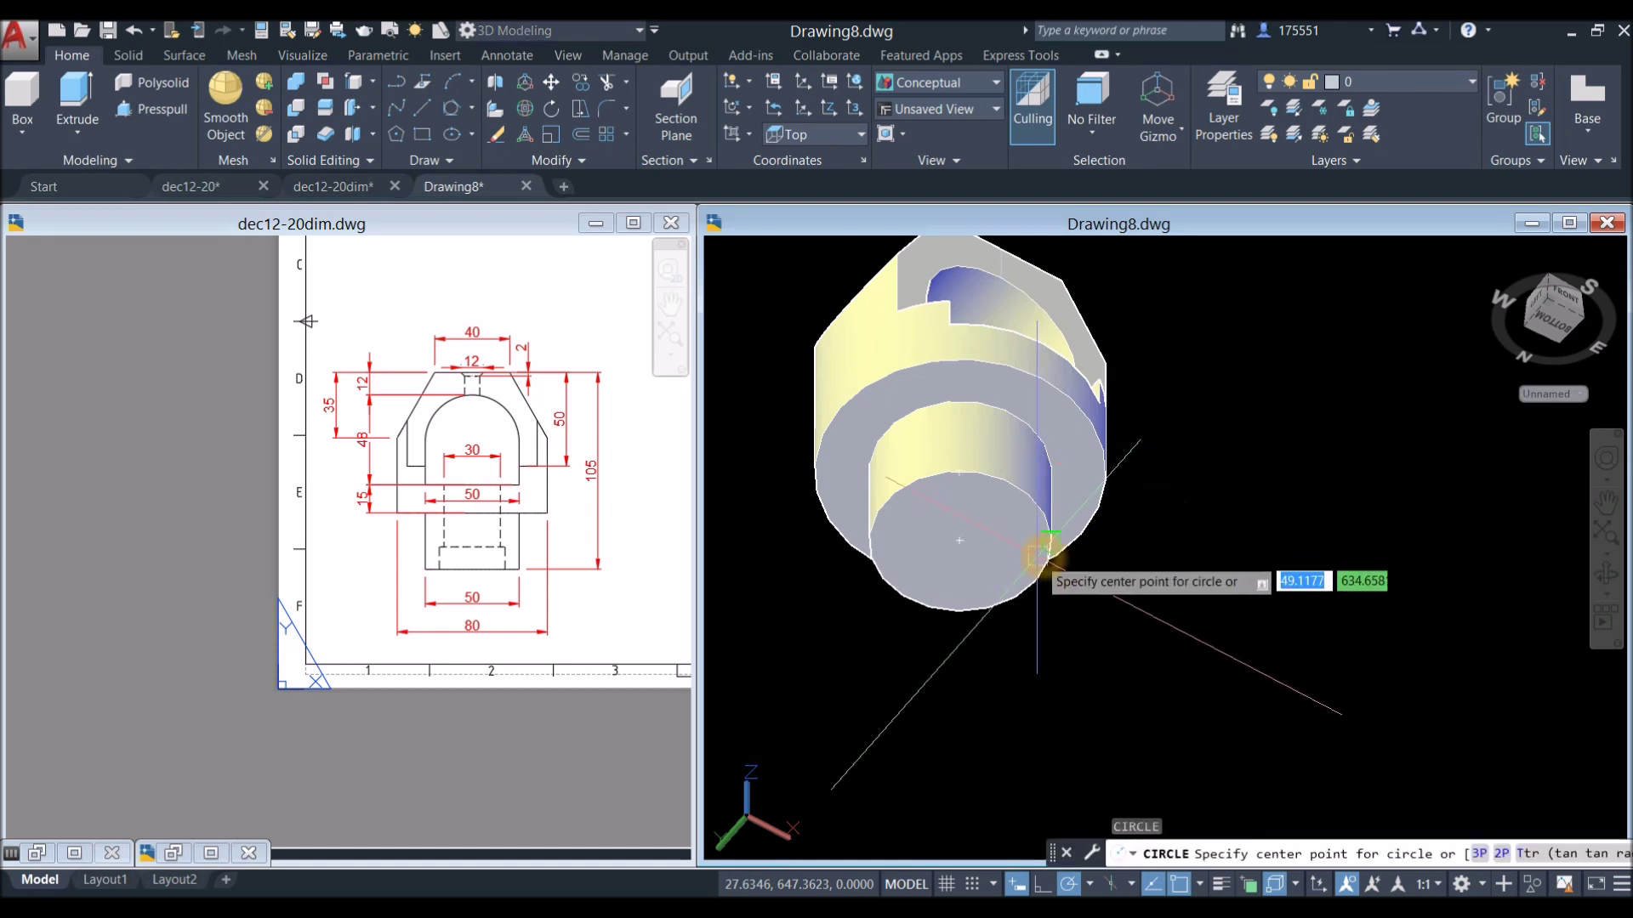
{"action": "left_click", "coordinate": [961, 545]}
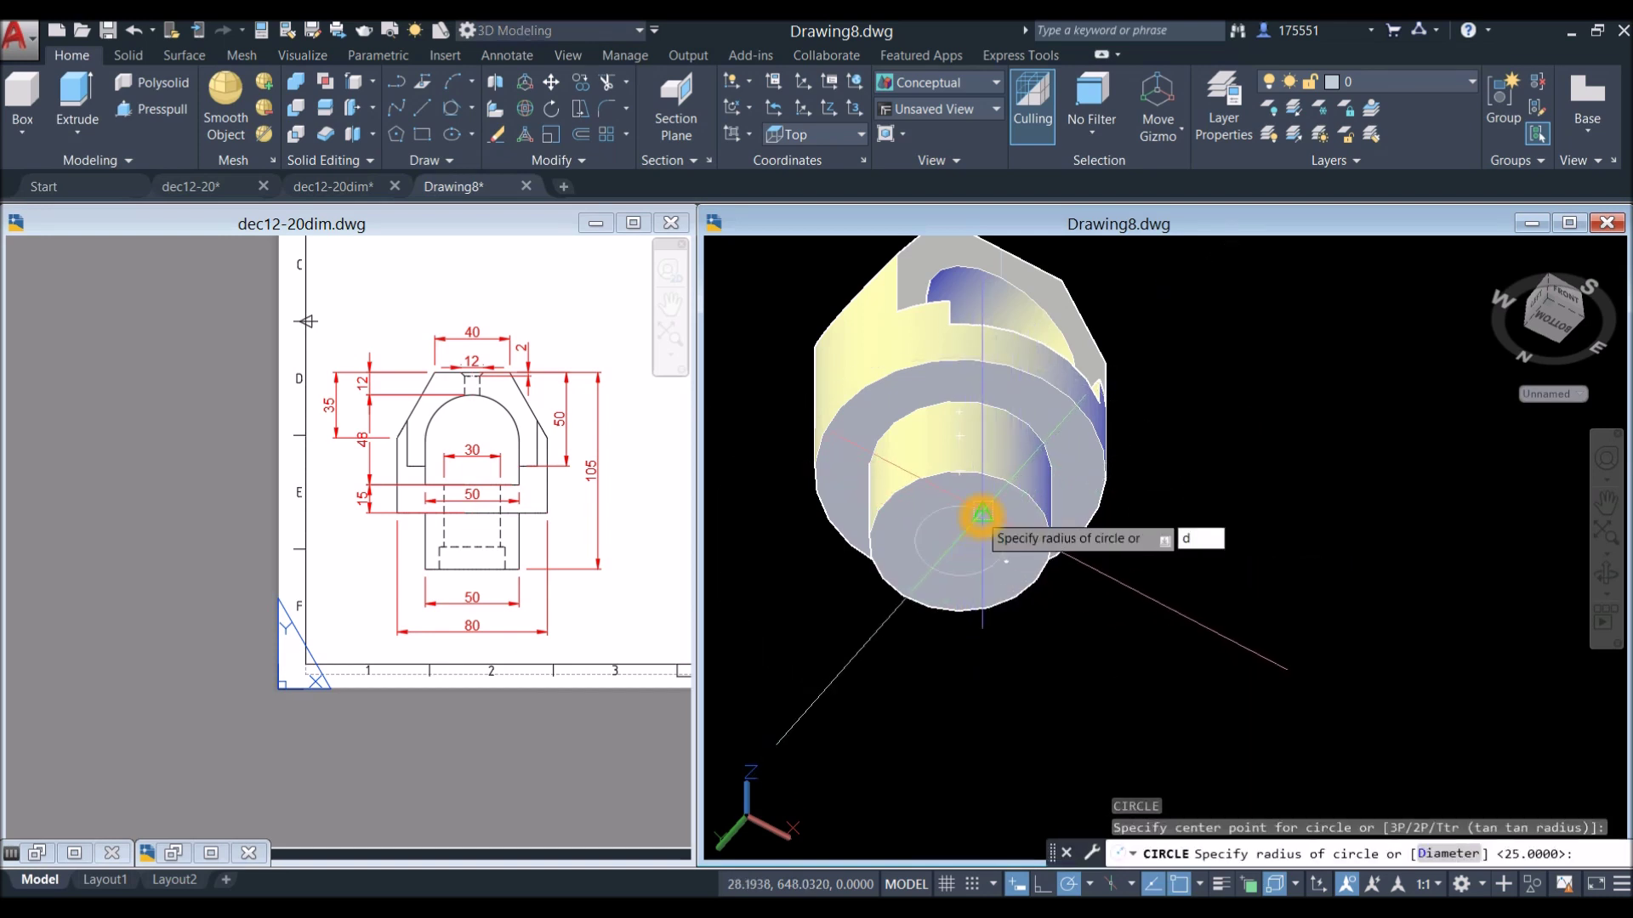
{"action": "key", "text": "Return"}
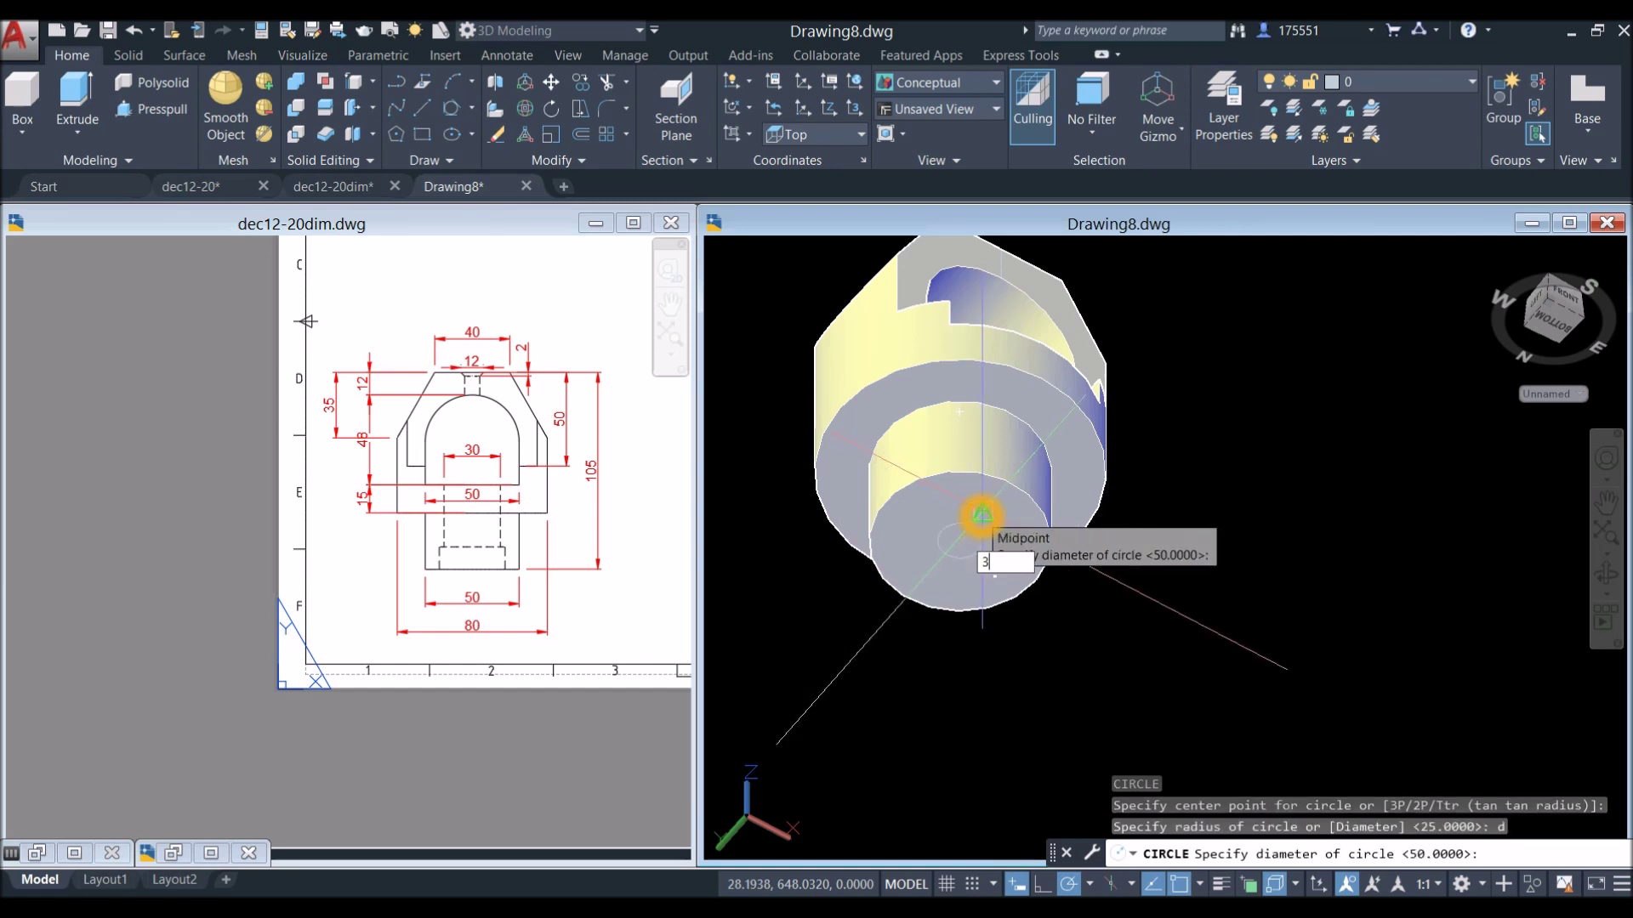
{"action": "key", "text": "Return"}
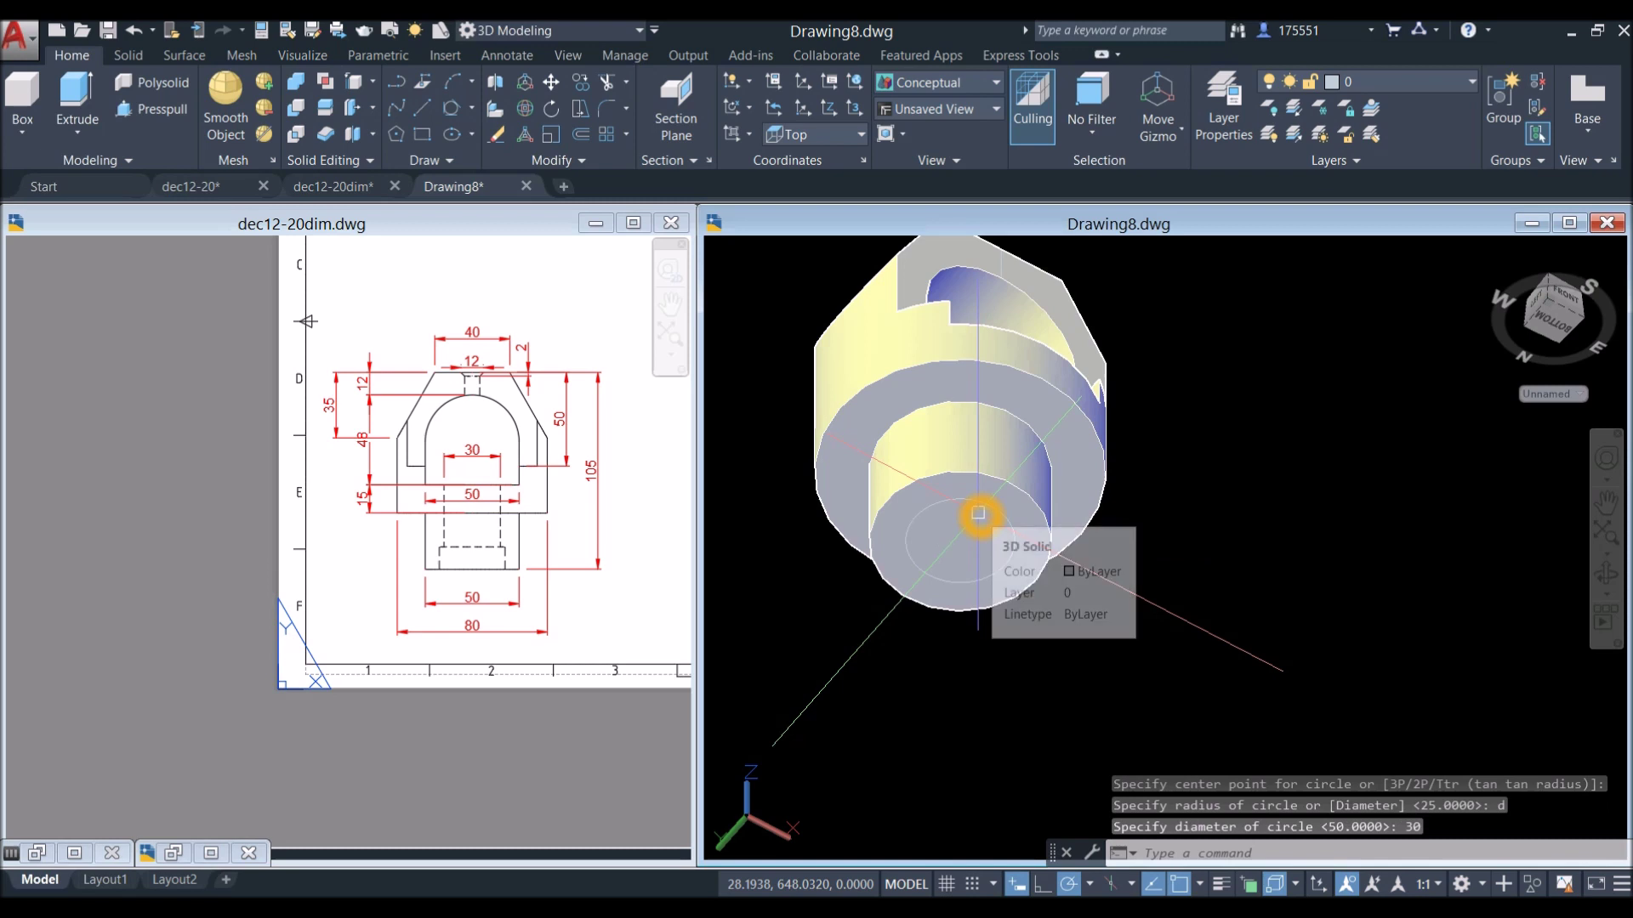
{"action": "right_click", "coordinate": [1135, 394]}
{"action": "left_click", "coordinate": [1156, 410]}
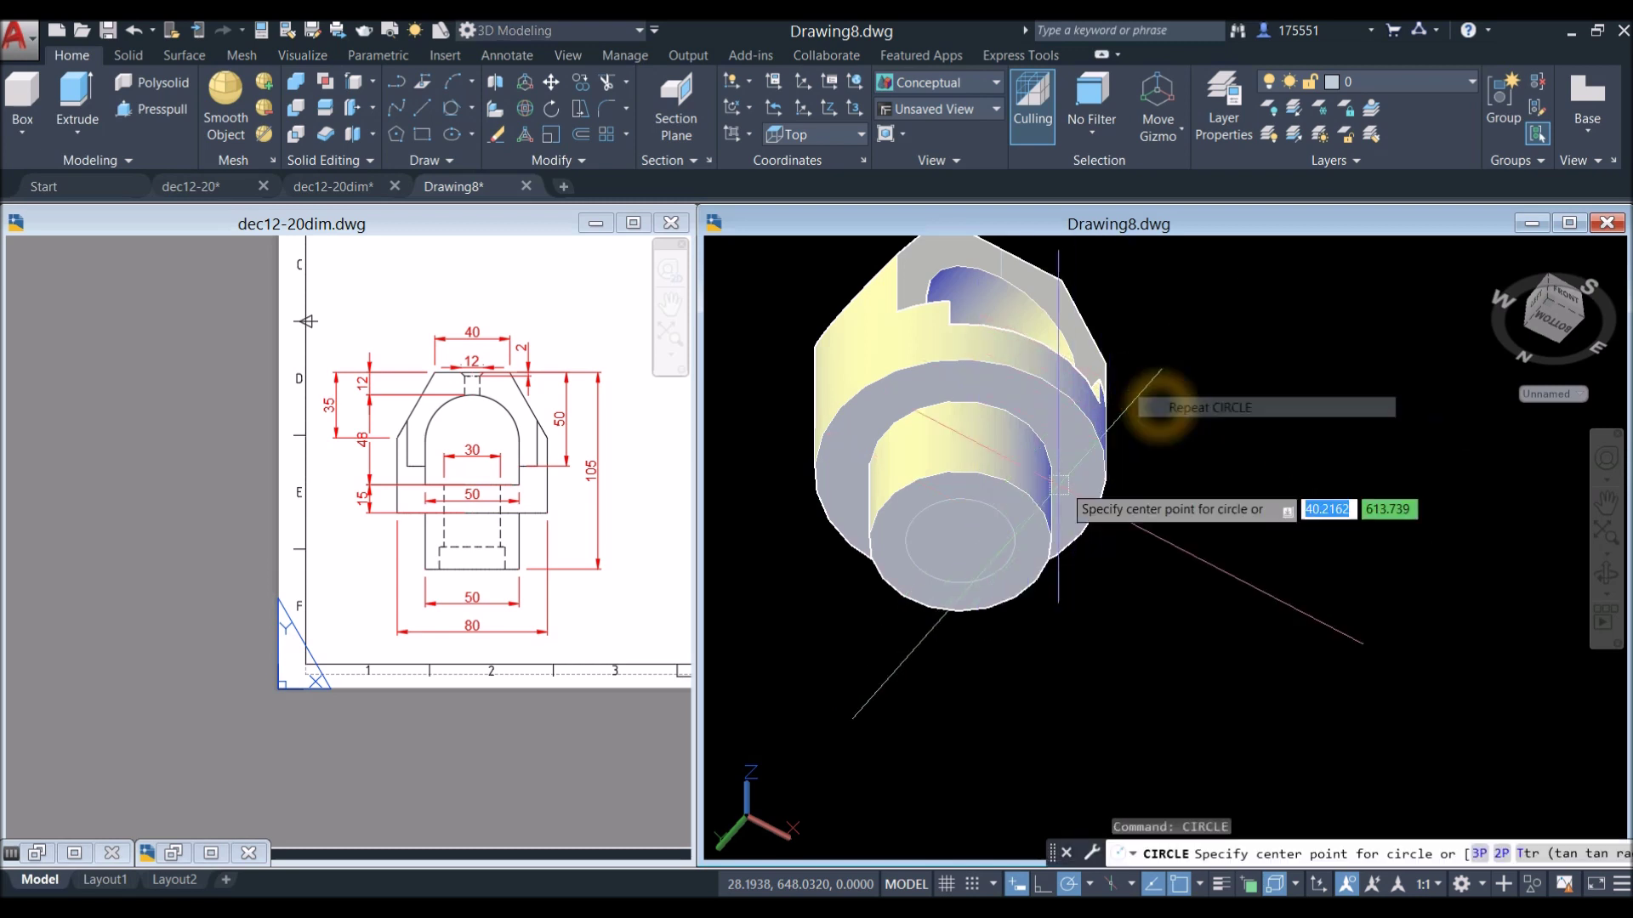
{"action": "left_click", "coordinate": [969, 544]}
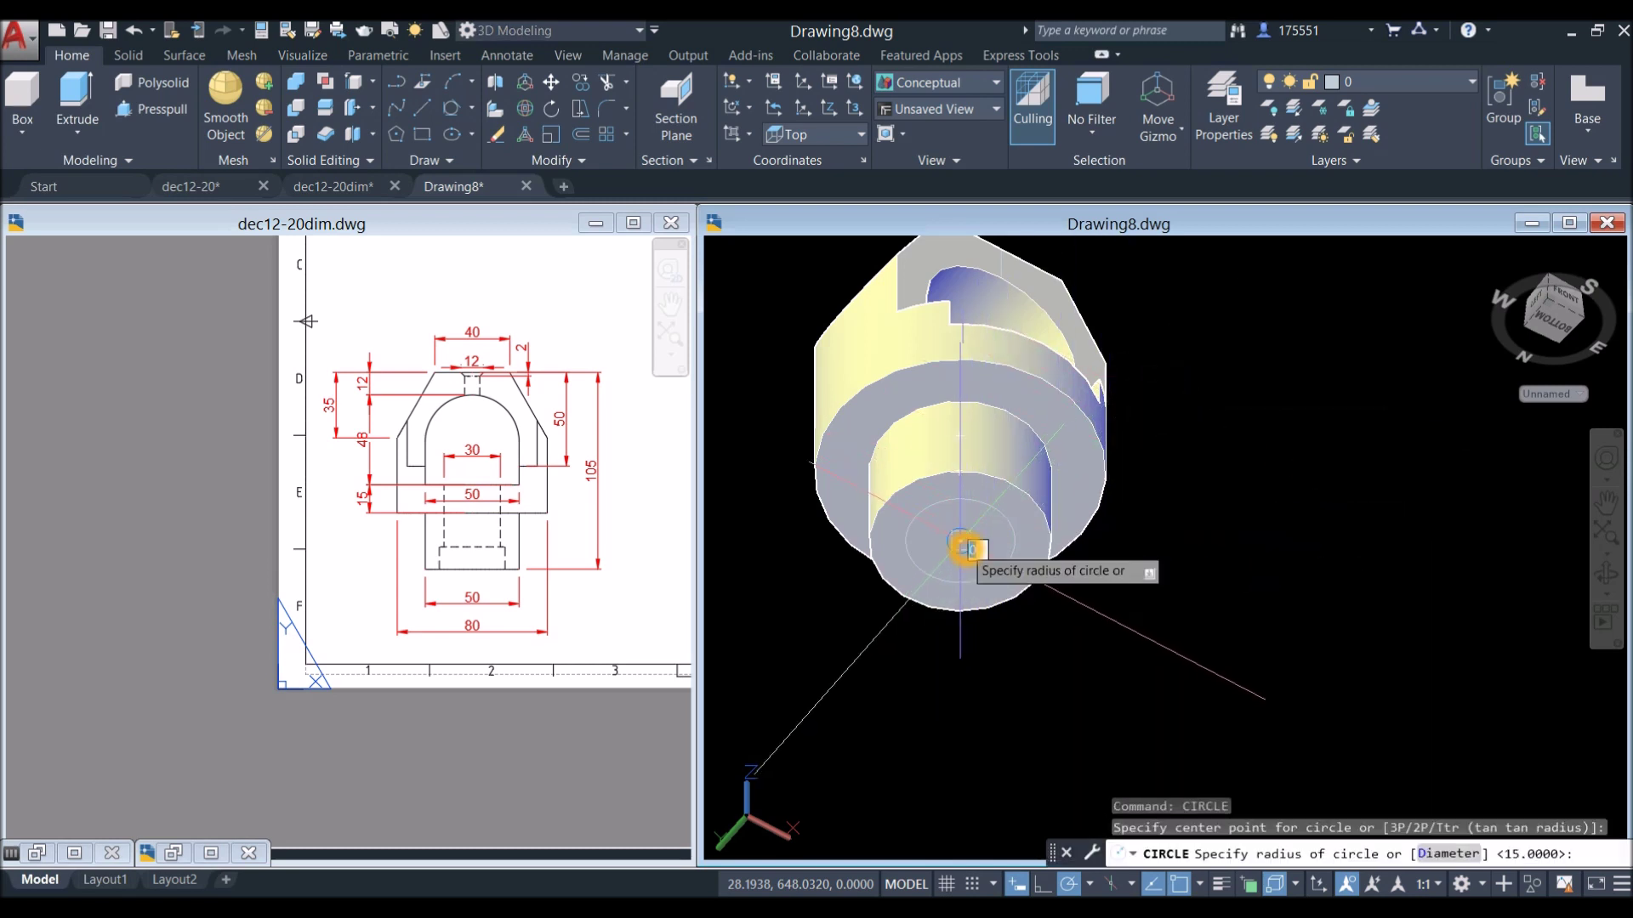
{"action": "type", "text": "d"}
{"action": "key", "text": "Return"}
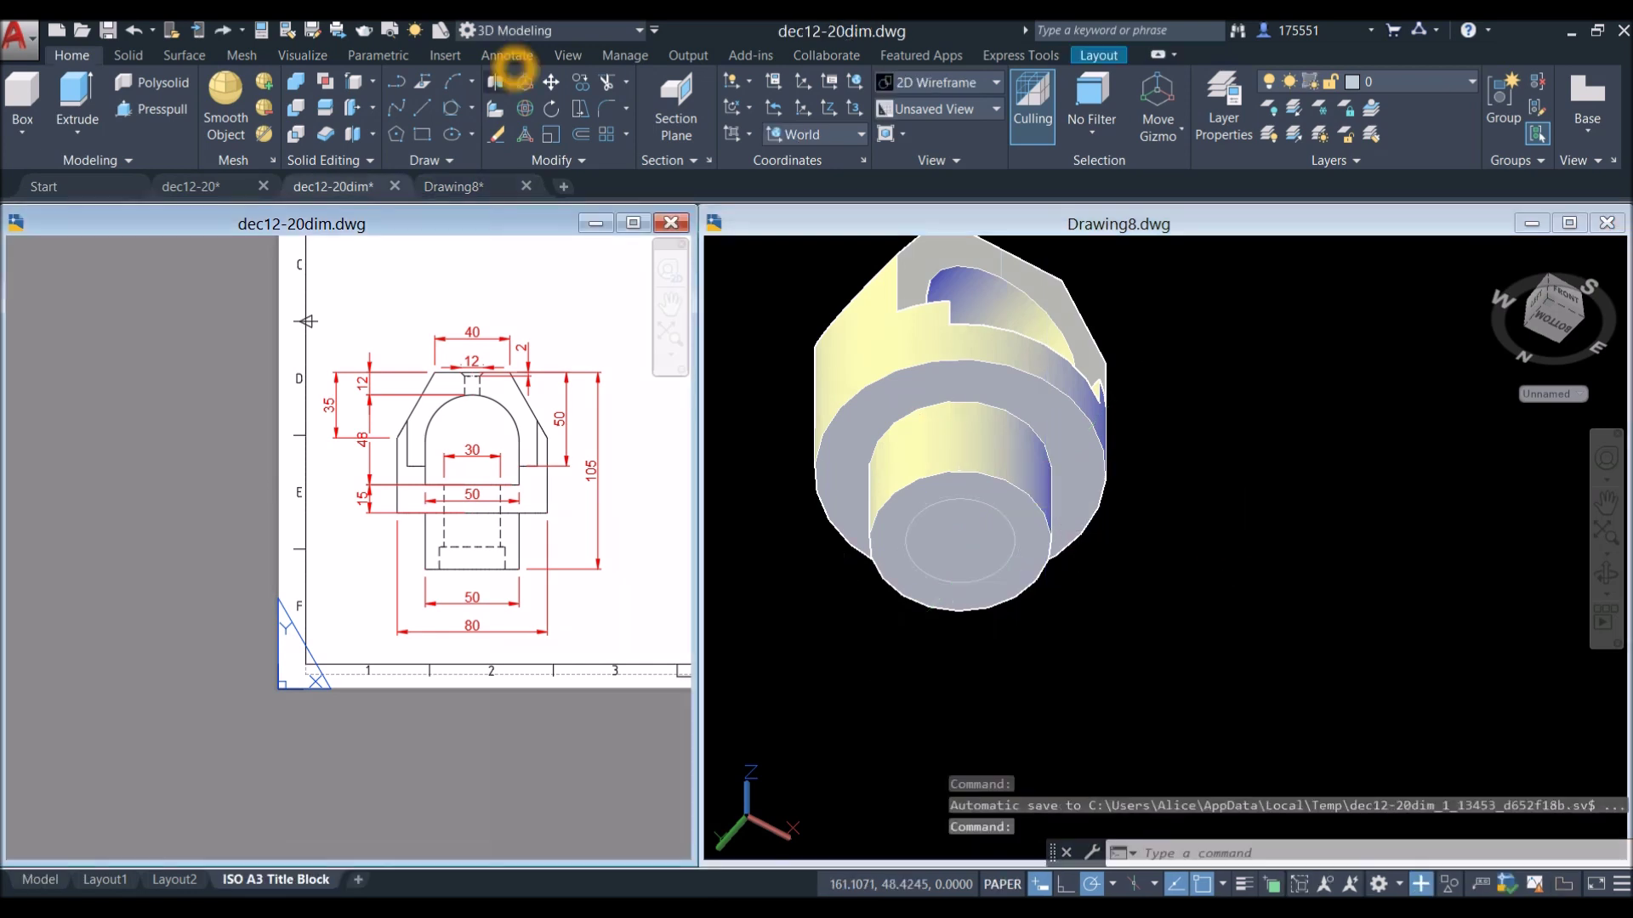
Switch to dec12-20dim and add a linear dimension for the width of the dashed counterbore at the base of the front view.
{"action": "left_click", "coordinate": [508, 57]}
{"action": "scroll", "coordinate": [477, 555], "scroll_direction": "up", "scroll_amount": 2}
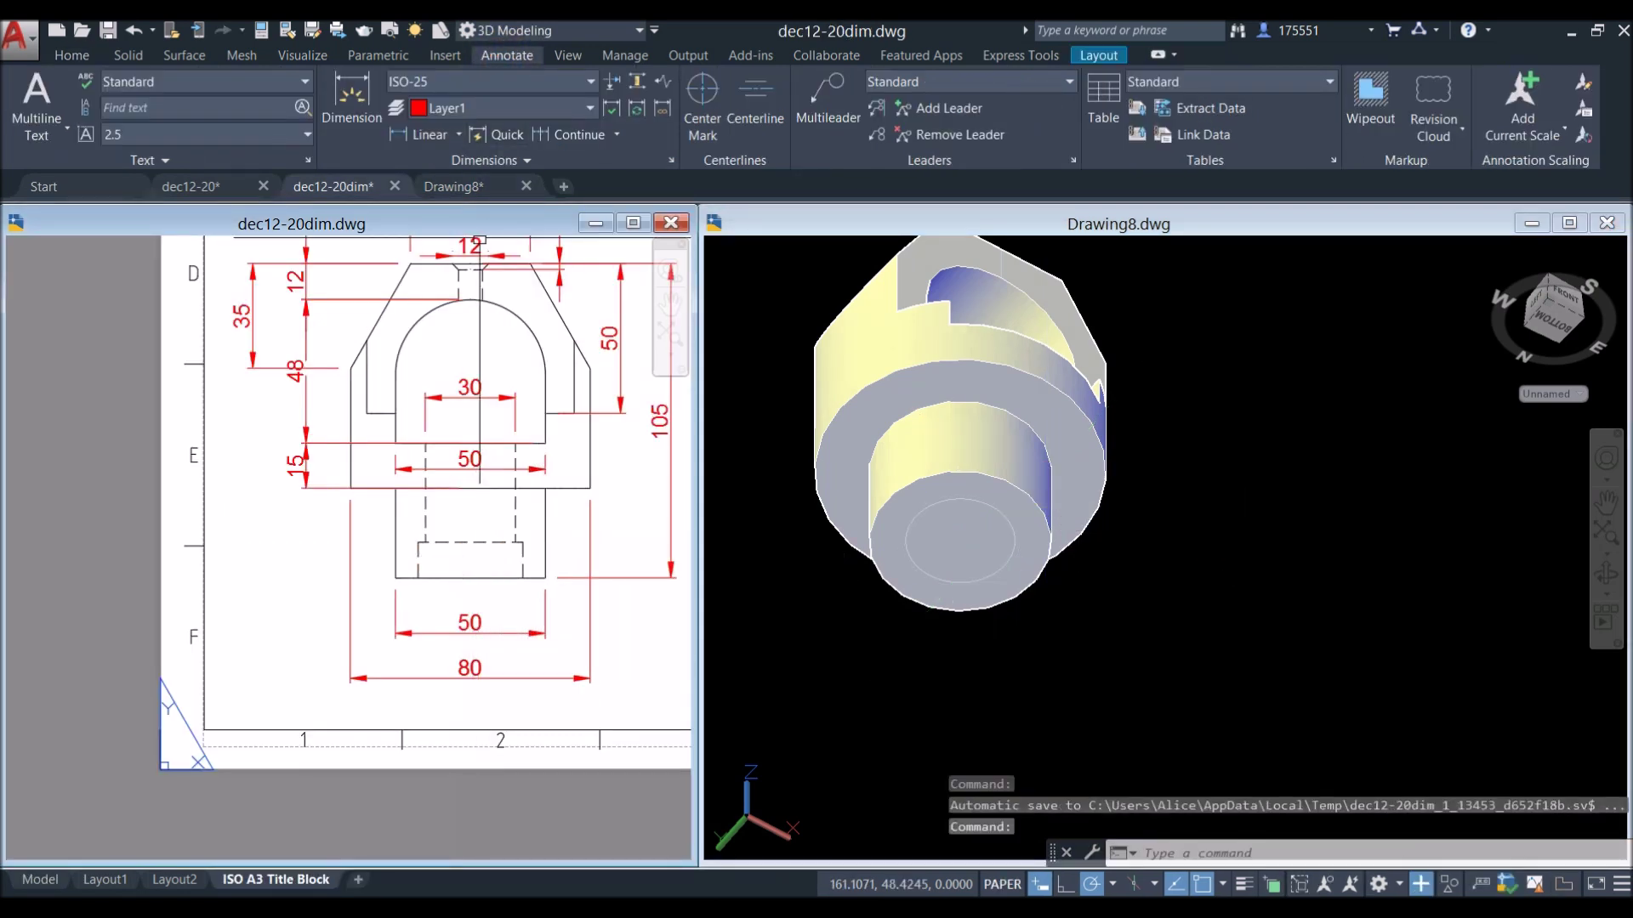
{"action": "left_click", "coordinate": [421, 136]}
{"action": "left_click", "coordinate": [419, 542]}
{"action": "left_click", "coordinate": [515, 540]}
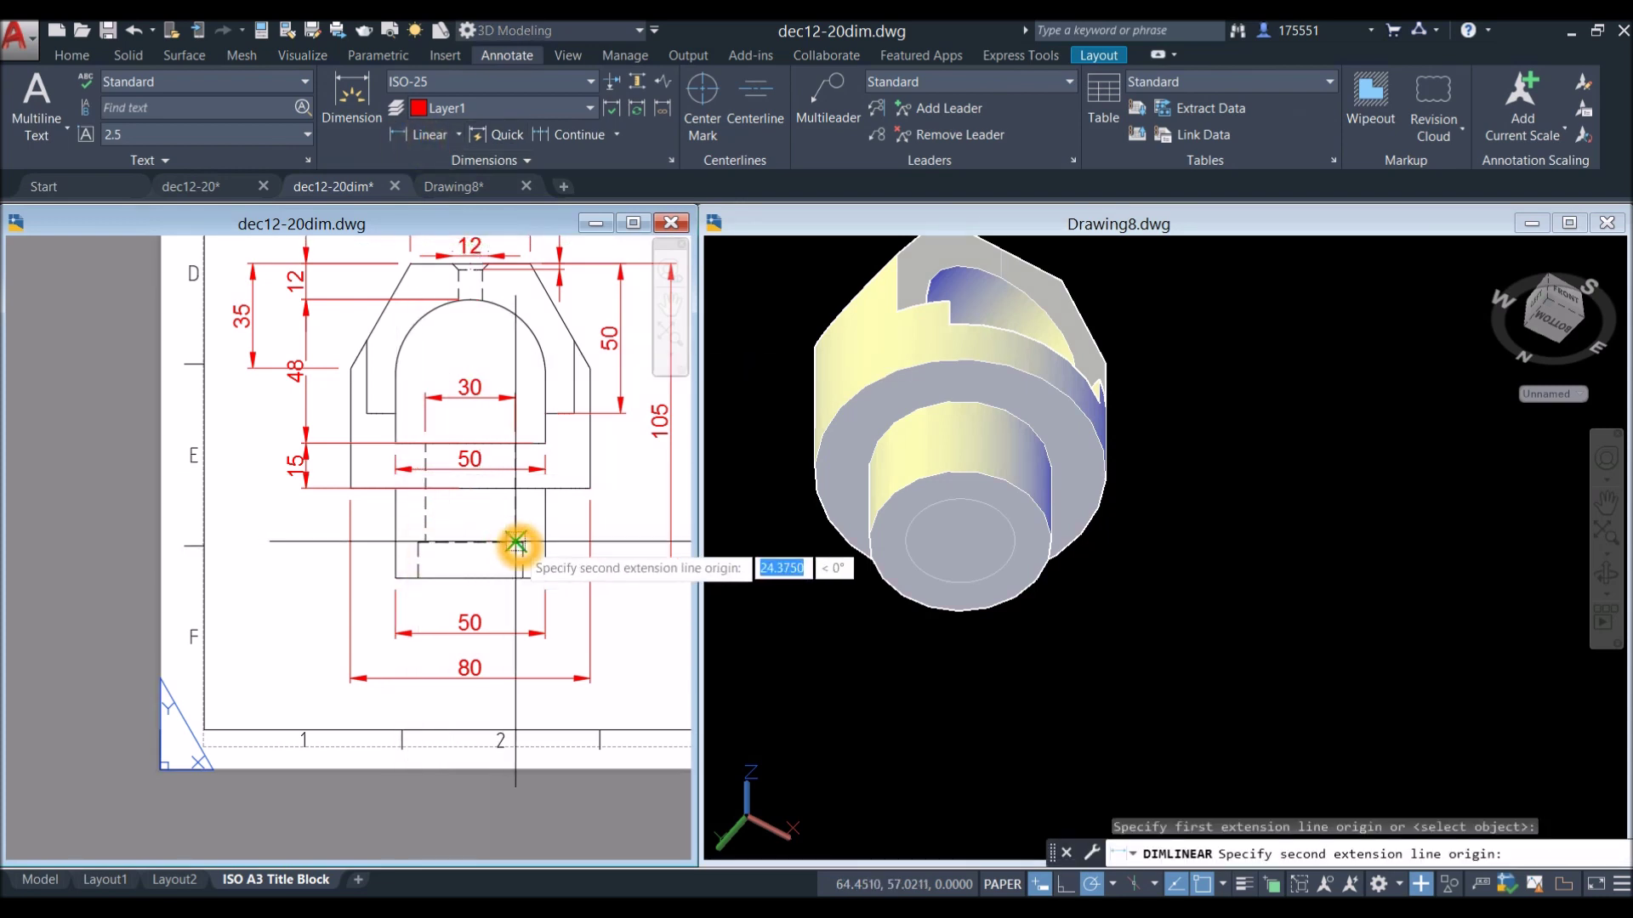
{"action": "left_click", "coordinate": [514, 540]}
{"action": "left_click", "coordinate": [483, 522]}
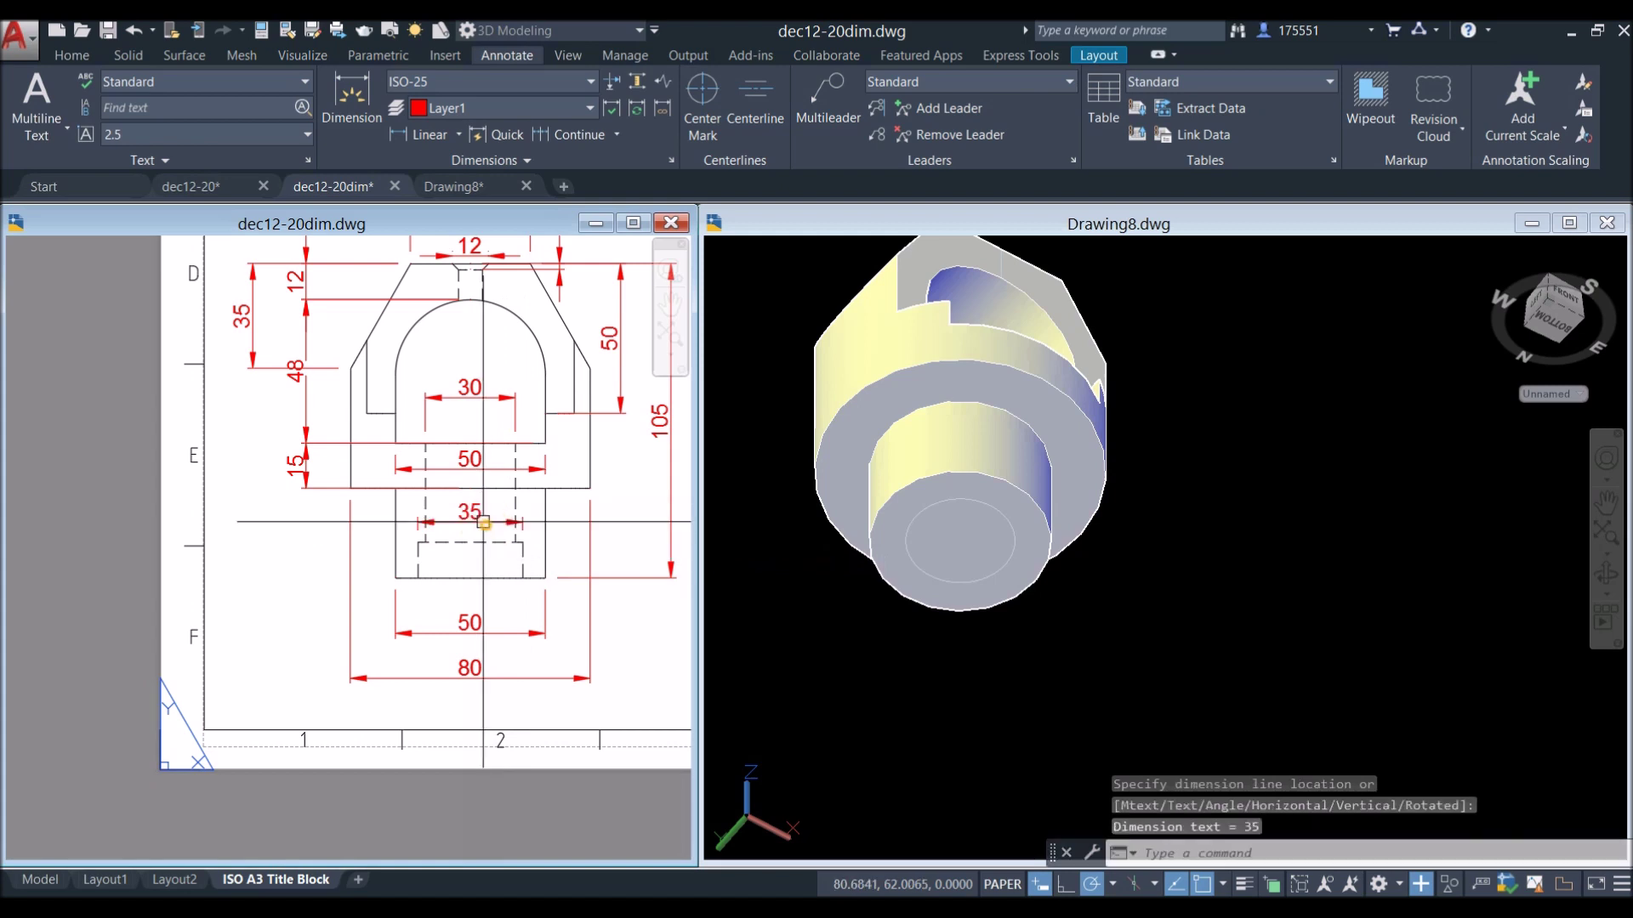
Return to Drawing8 and draw a circle of diameter 35 concentric with the circle on the lower cylinder's bottom face.
{"action": "left_click", "coordinate": [1207, 451]}
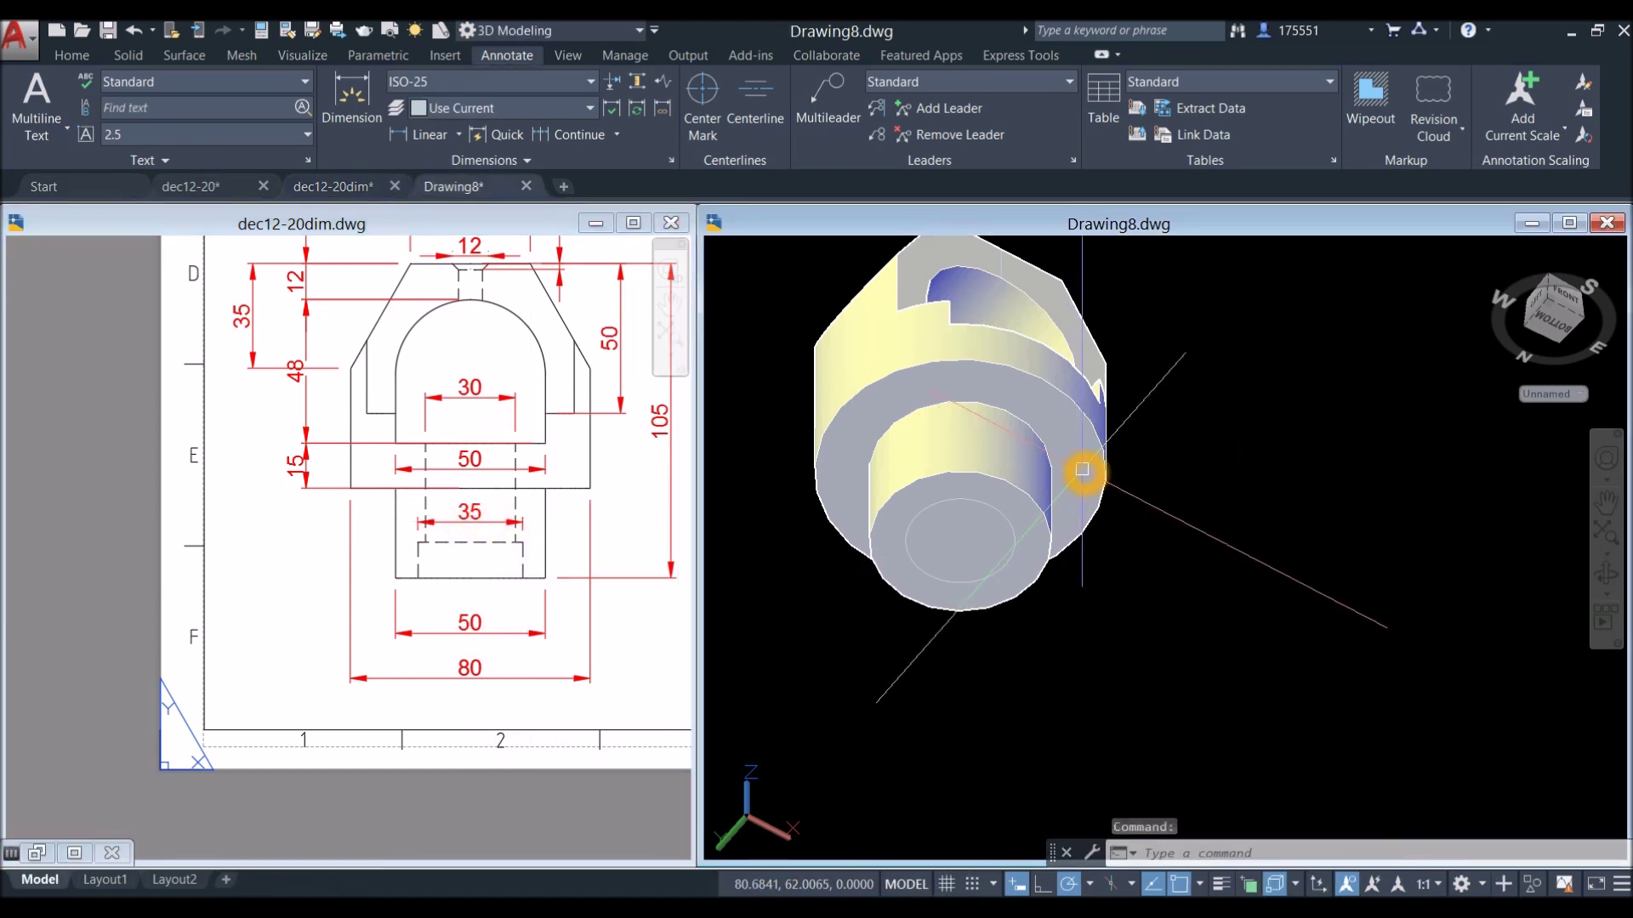
{"action": "type", "text": "c"}
{"action": "key", "text": "Return"}
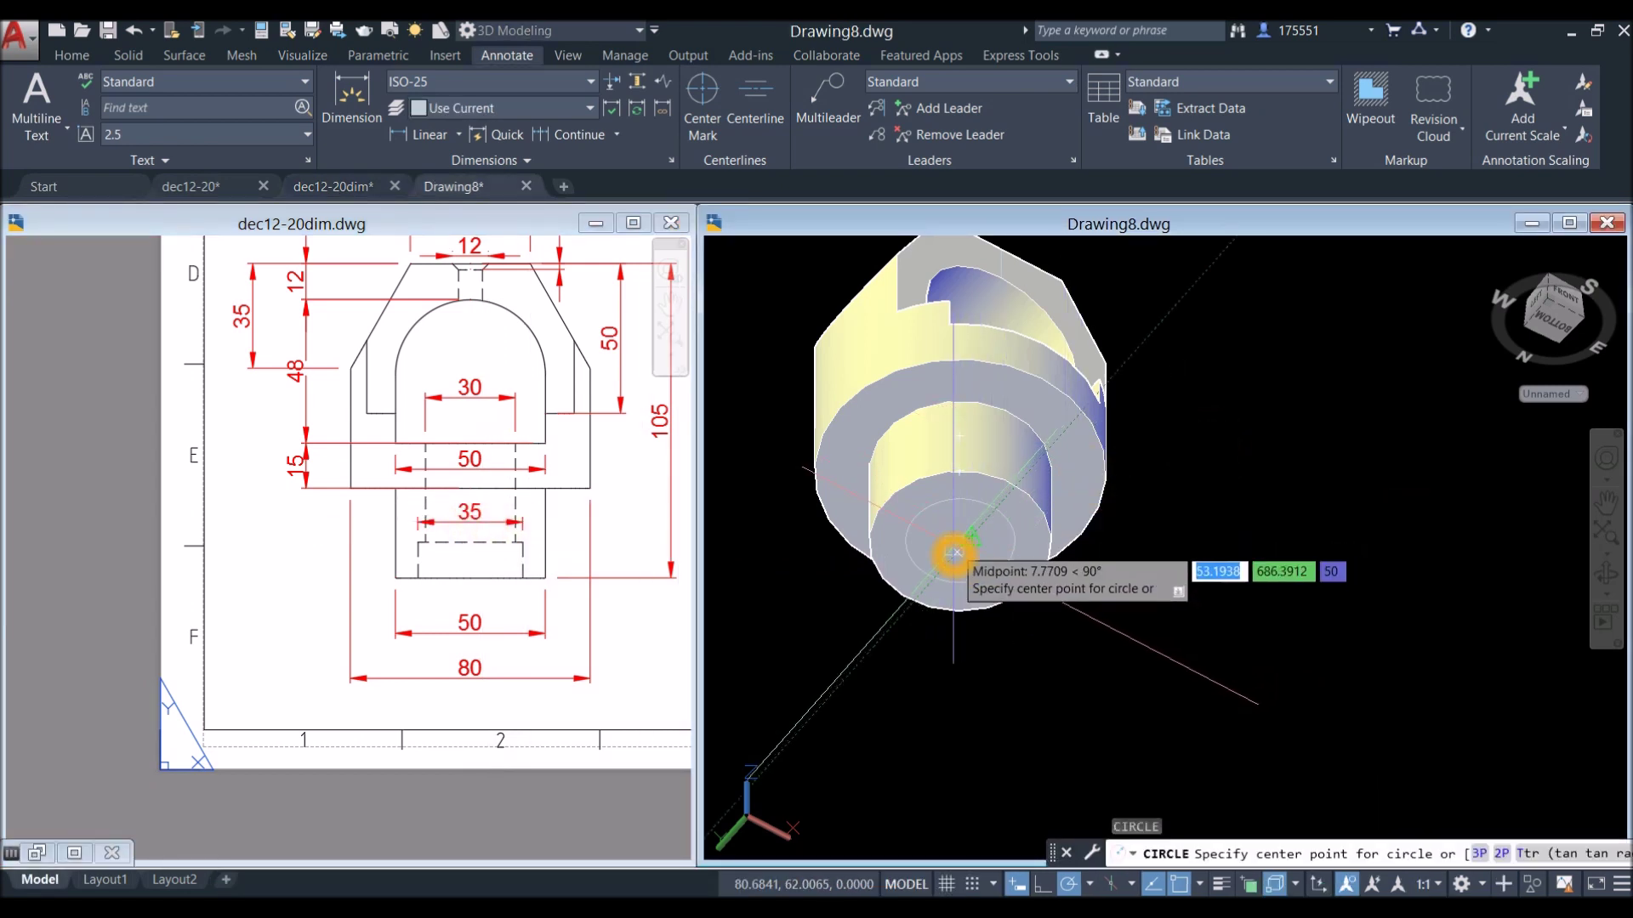
{"action": "left_click", "coordinate": [962, 541]}
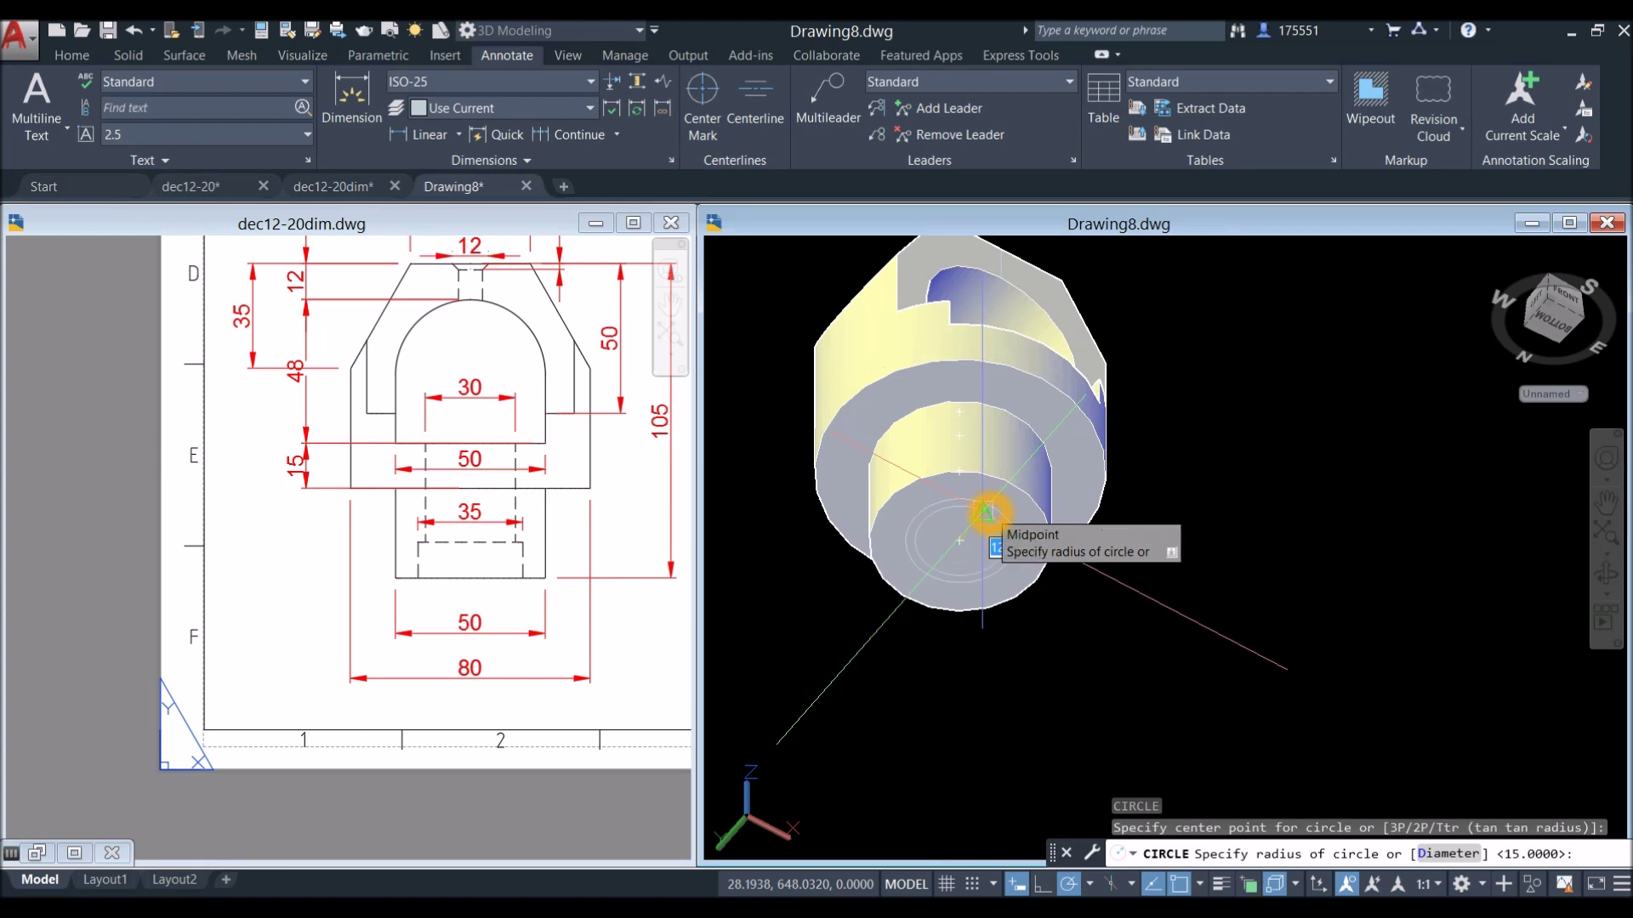
{"action": "key", "text": "Return"}
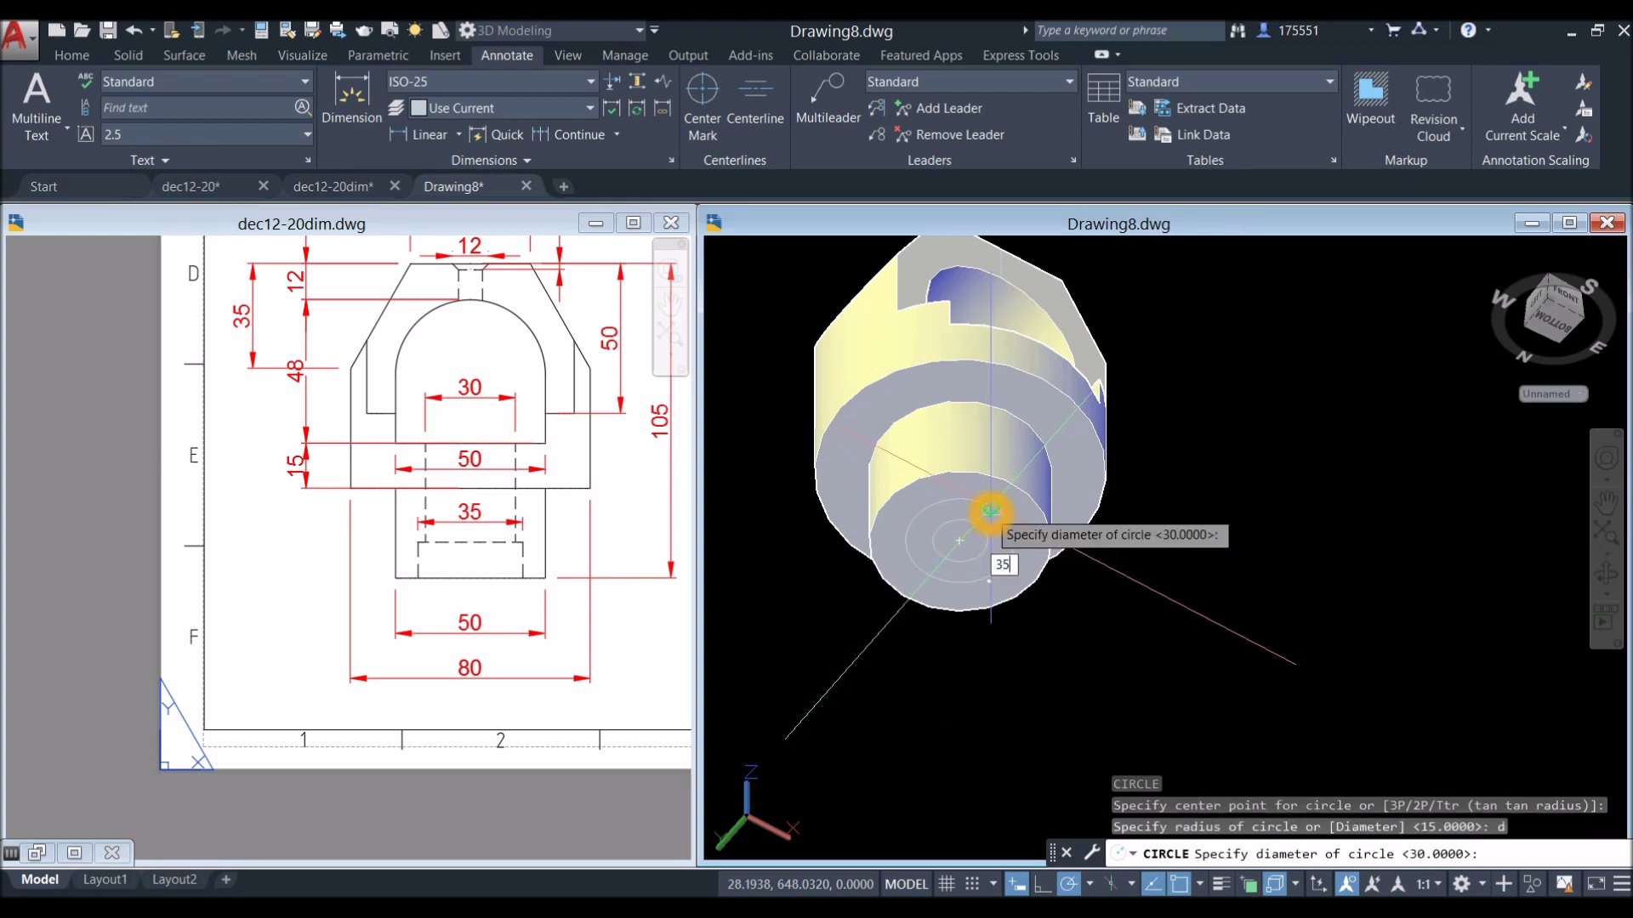
{"action": "key", "text": "Return"}
Set the model's visual style to 2D Wireframe and change it to X-ray.
{"action": "middle_click_drag", "start_coordinate": [1065, 457], "coordinate": [1017, 472]}
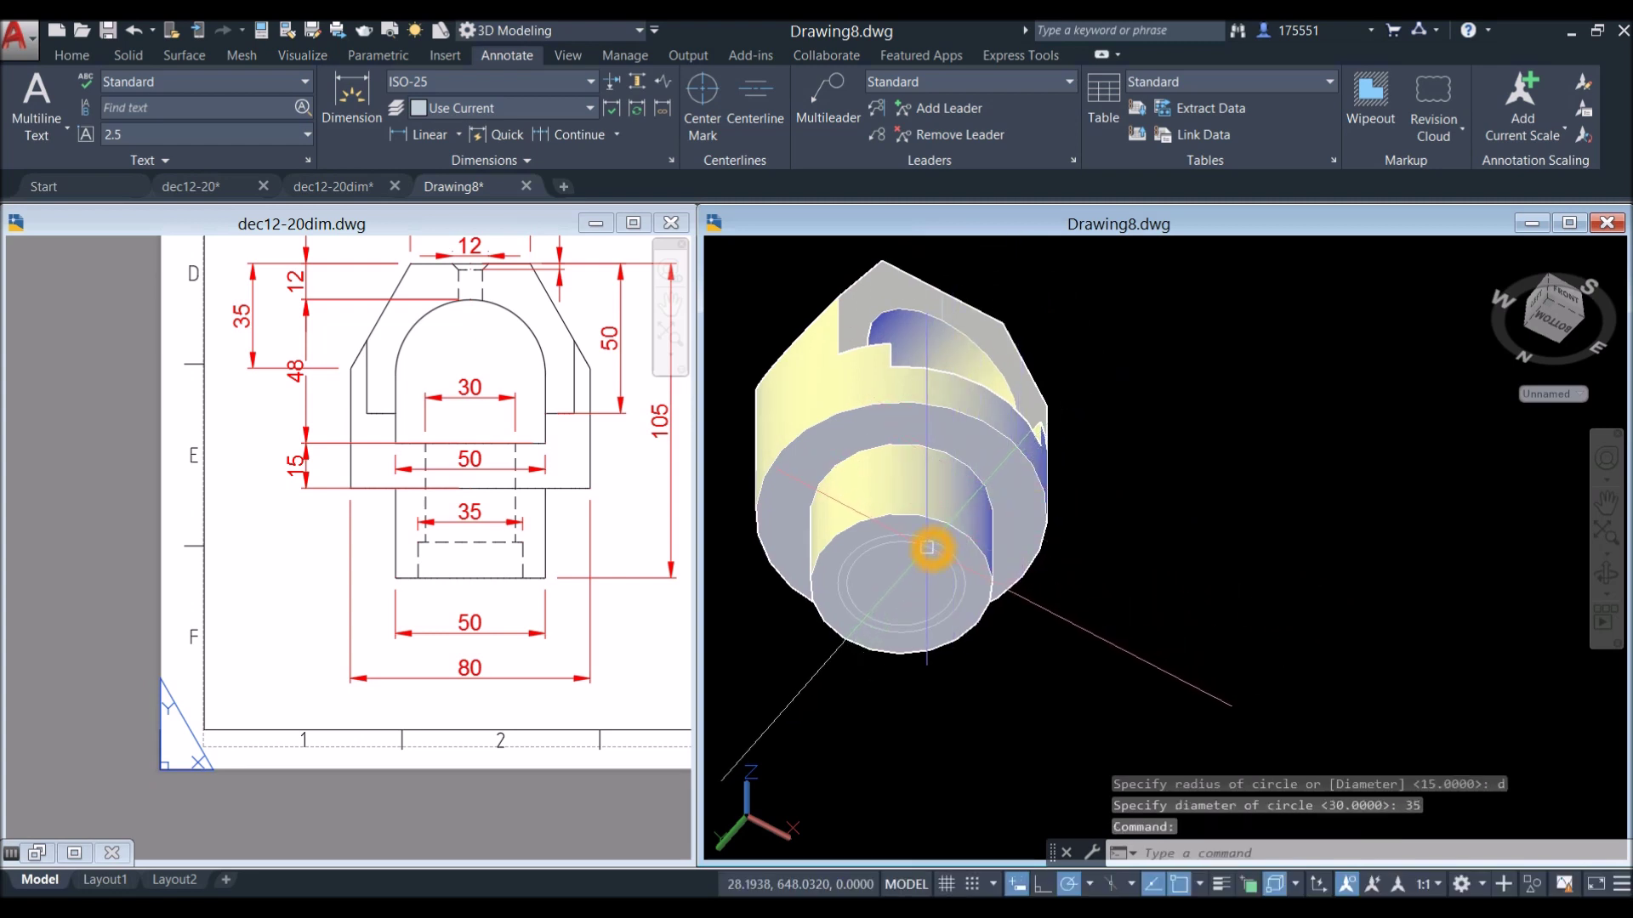
{"action": "left_click", "coordinate": [927, 548]}
{"action": "key", "text": "Escape"}
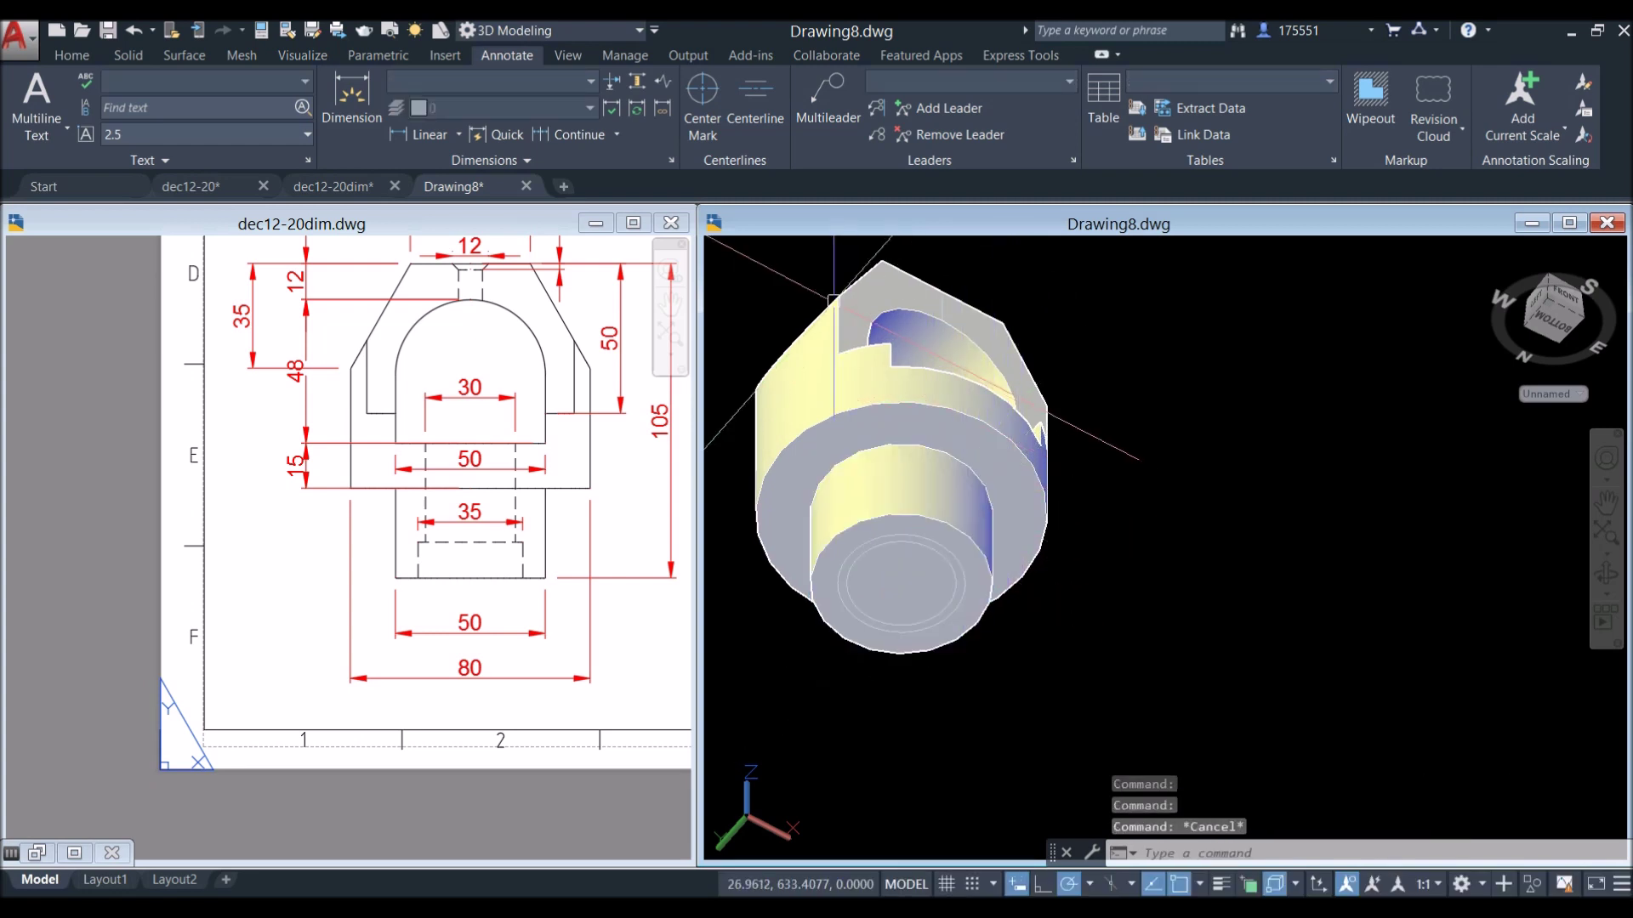
{"action": "left_click", "coordinate": [853, 250]}
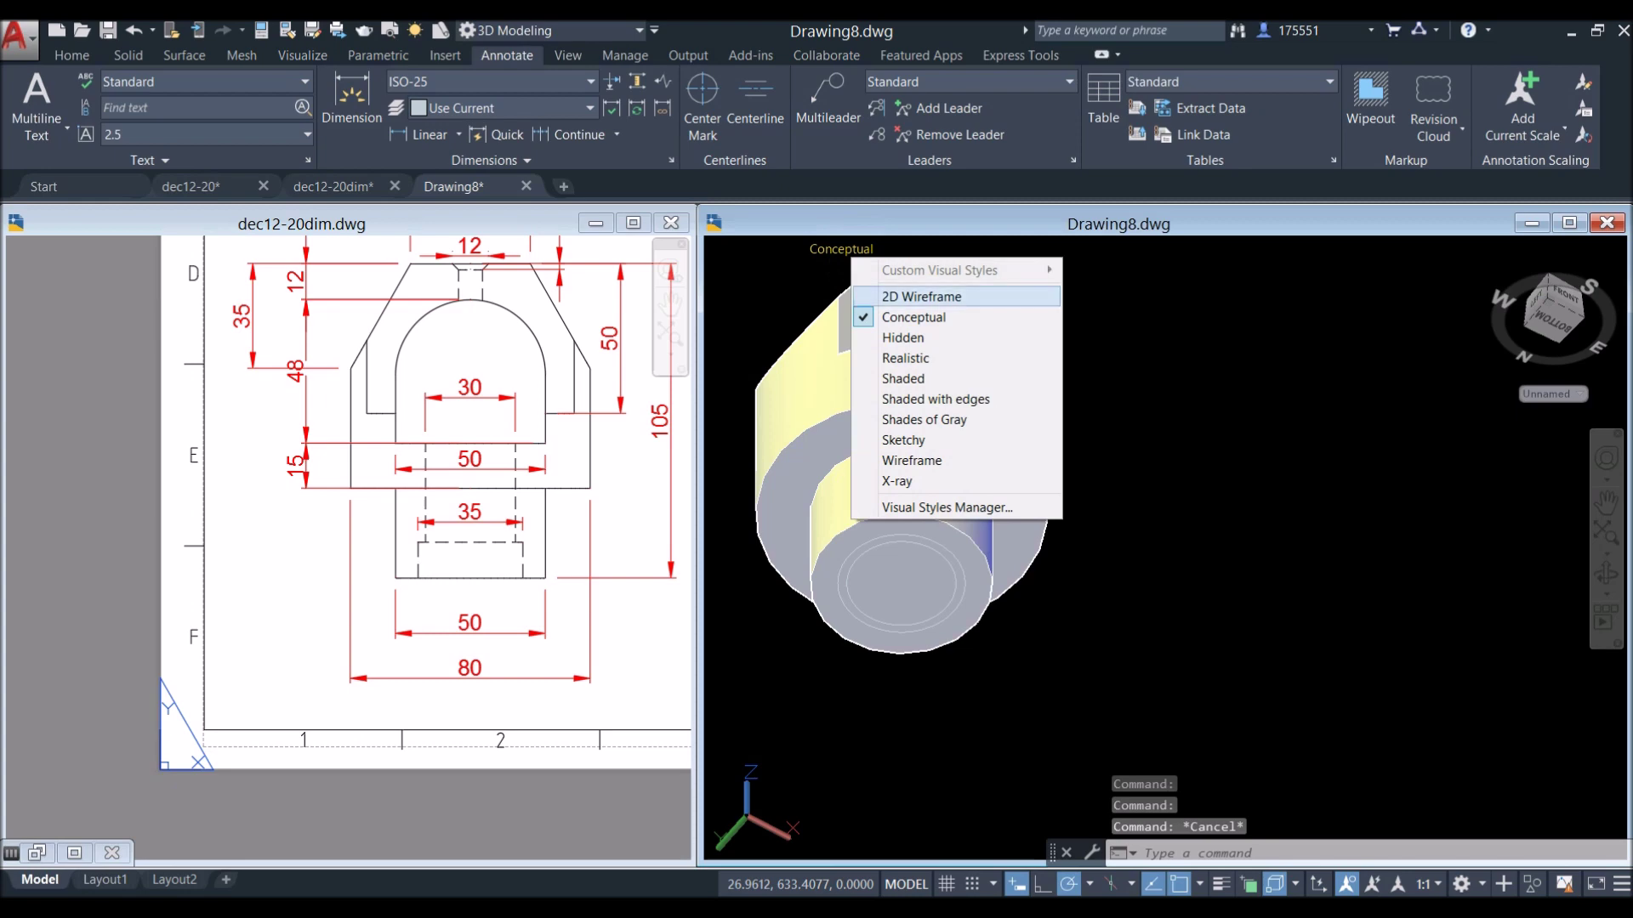
{"action": "left_click", "coordinate": [899, 292]}
{"action": "left_click", "coordinate": [872, 285]}
{"action": "left_click", "coordinate": [867, 247]}
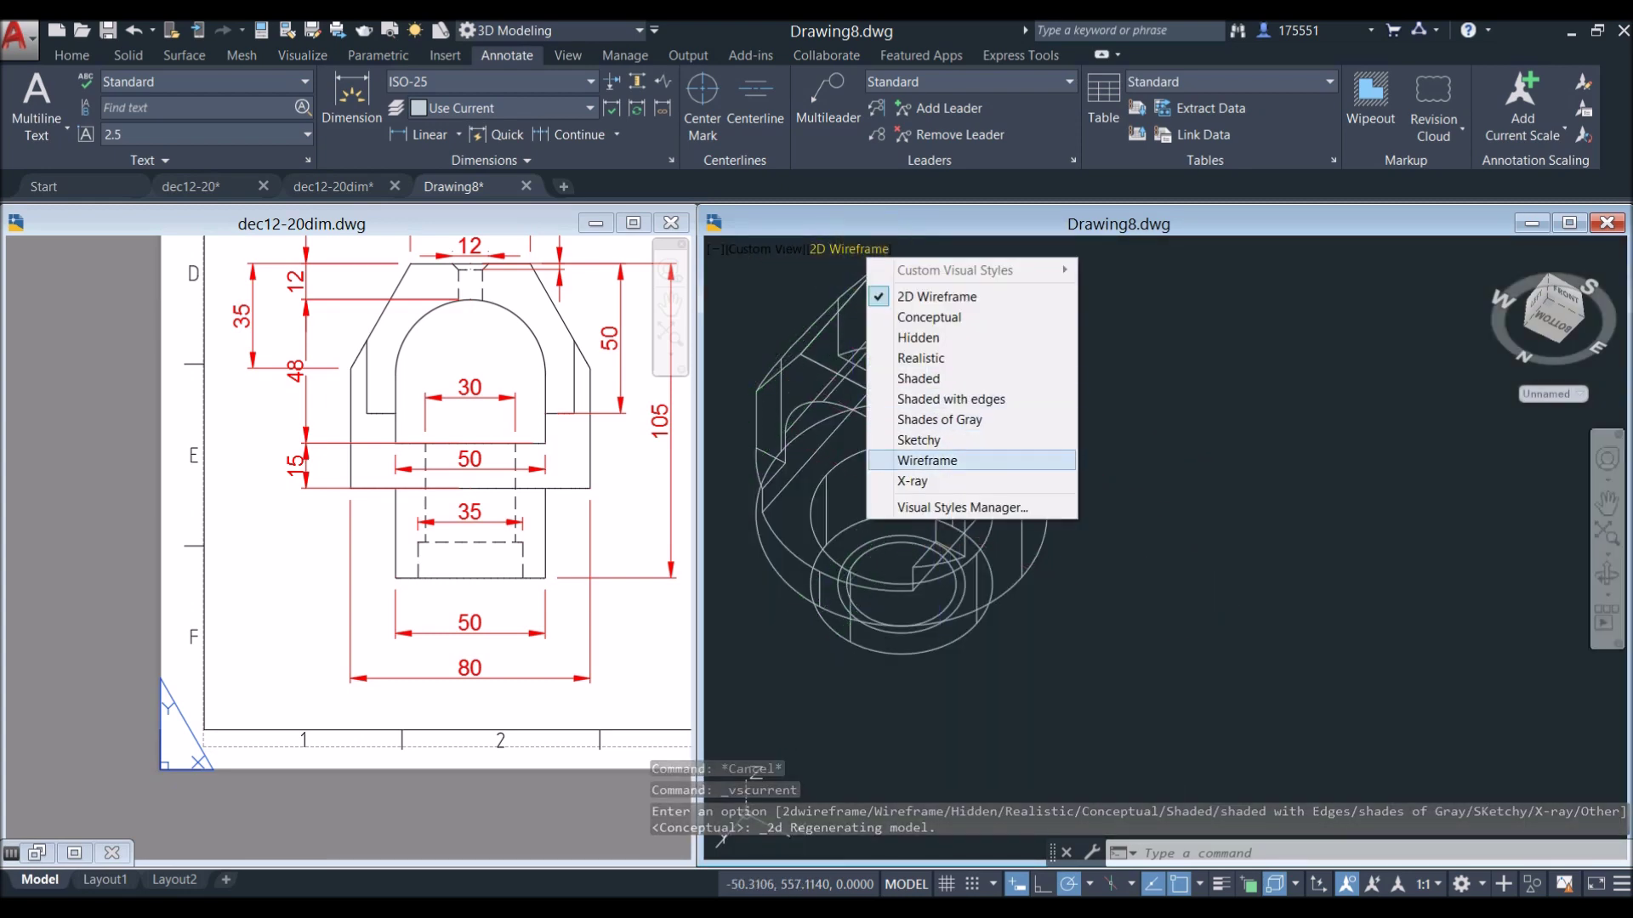
{"action": "left_click", "coordinate": [901, 479]}
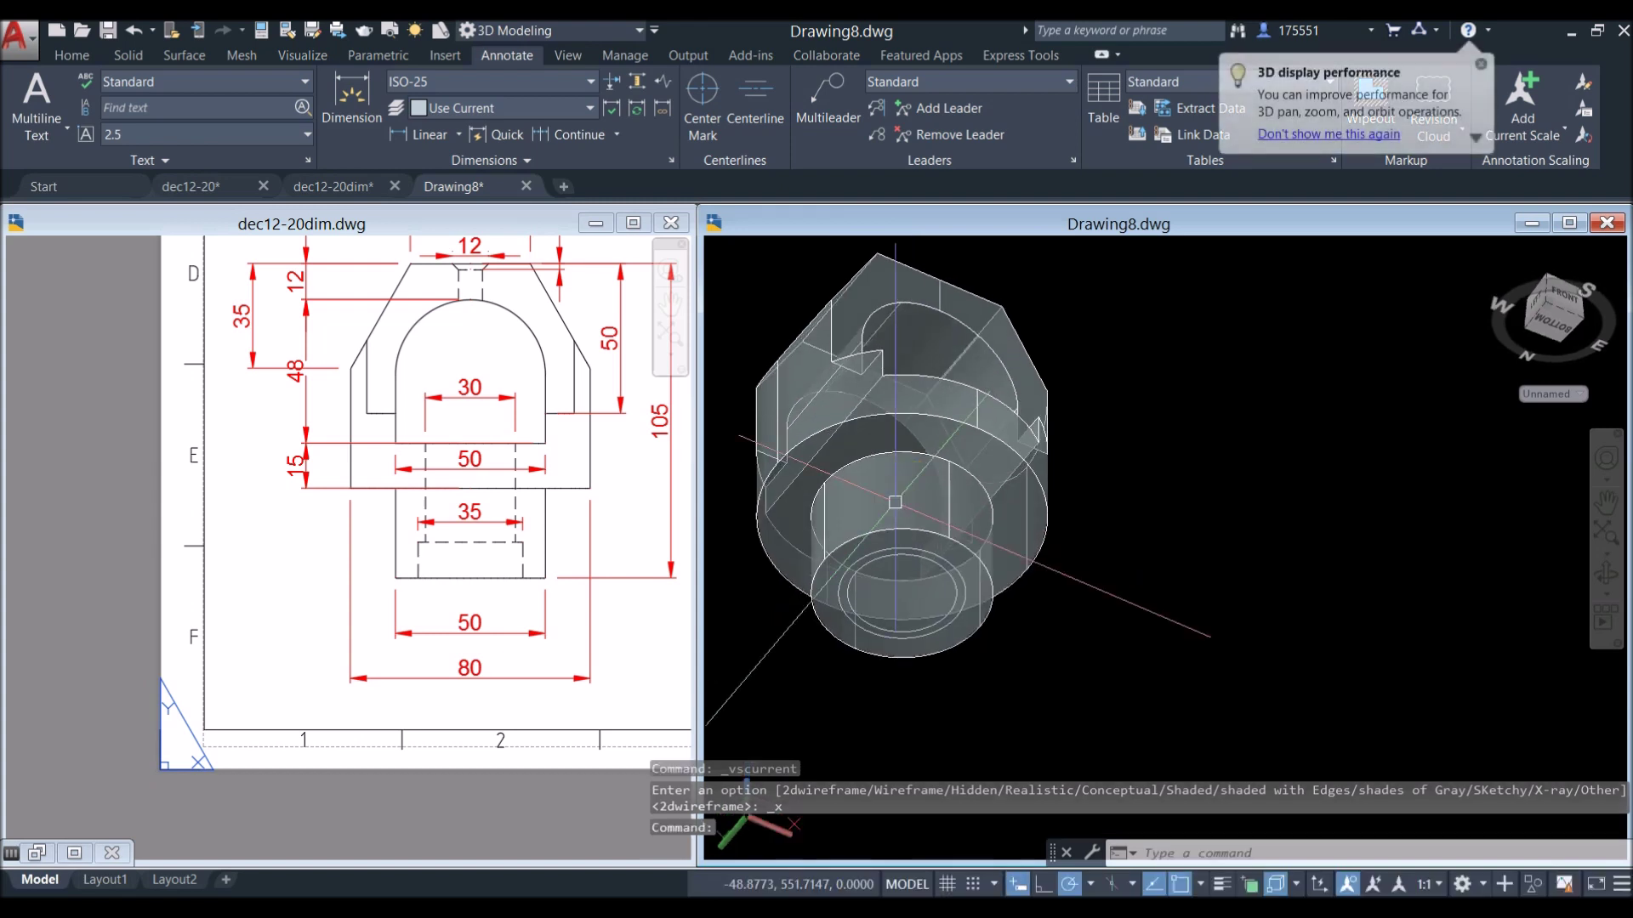
{"action": "scroll", "coordinate": [899, 554], "scroll_direction": "up", "scroll_amount": 4}
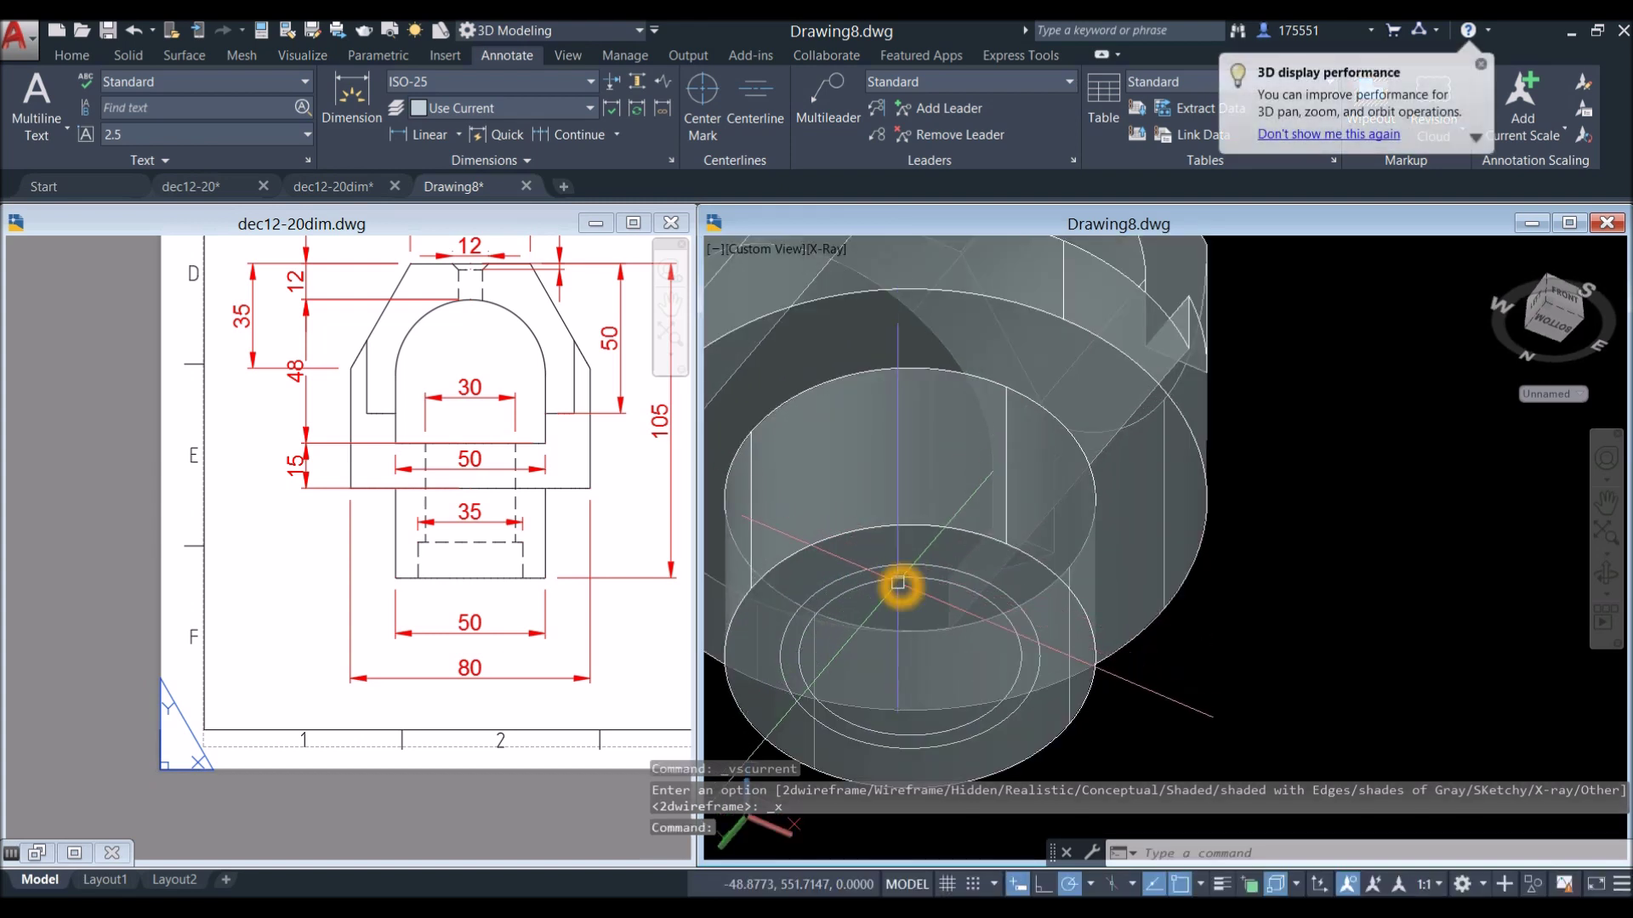
Extrude the diameter 30 circle upward from the bottom face, through the lower cylinder and the base of the upper body.
{"action": "left_click", "coordinate": [899, 585]}
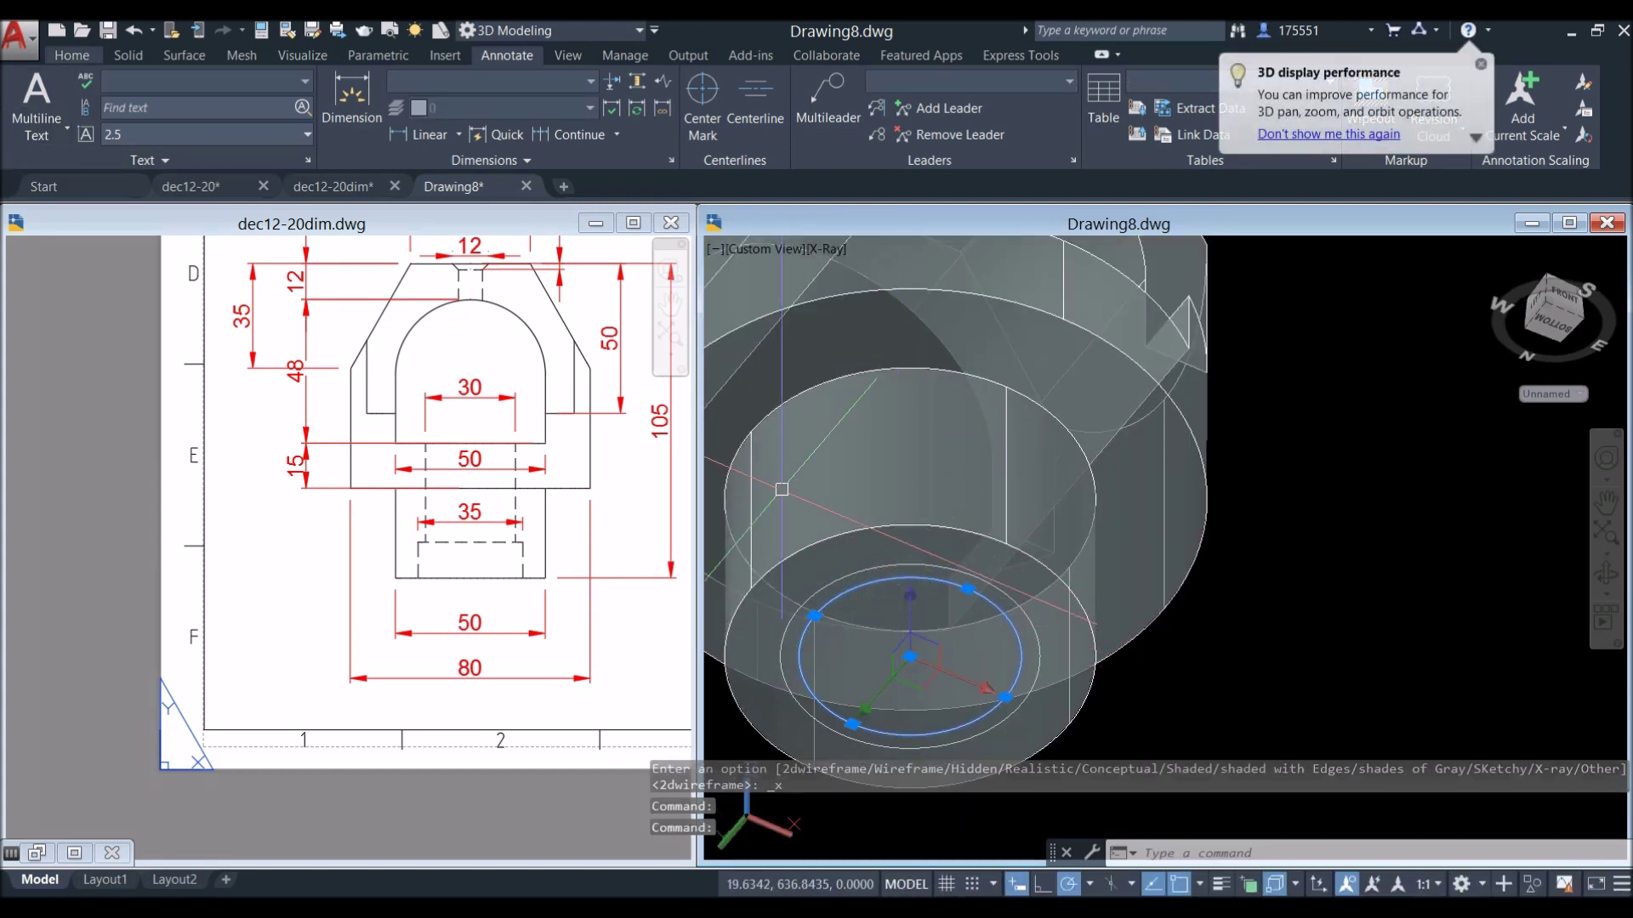
{"action": "left_click", "coordinate": [72, 55]}
{"action": "left_click", "coordinate": [80, 107]}
{"action": "middle_click_drag", "start_coordinate": [936, 288], "coordinate": [871, 466], "text": "shift"}
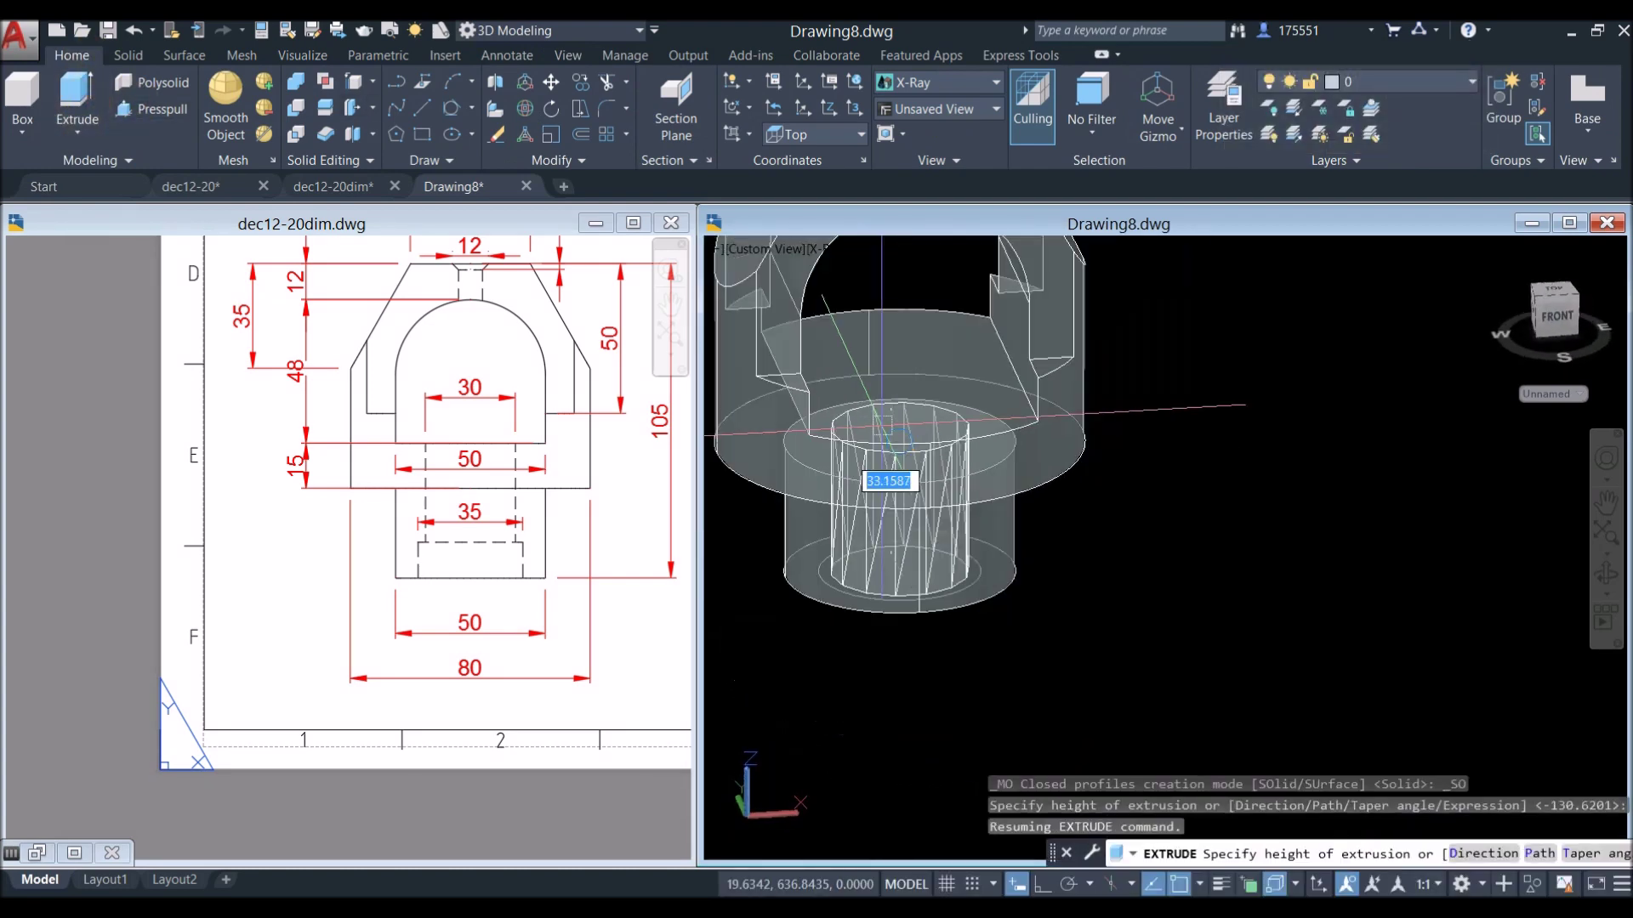
{"action": "left_click", "coordinate": [818, 391]}
{"action": "middle_click_drag", "start_coordinate": [930, 430], "coordinate": [850, 357], "text": "shift"}
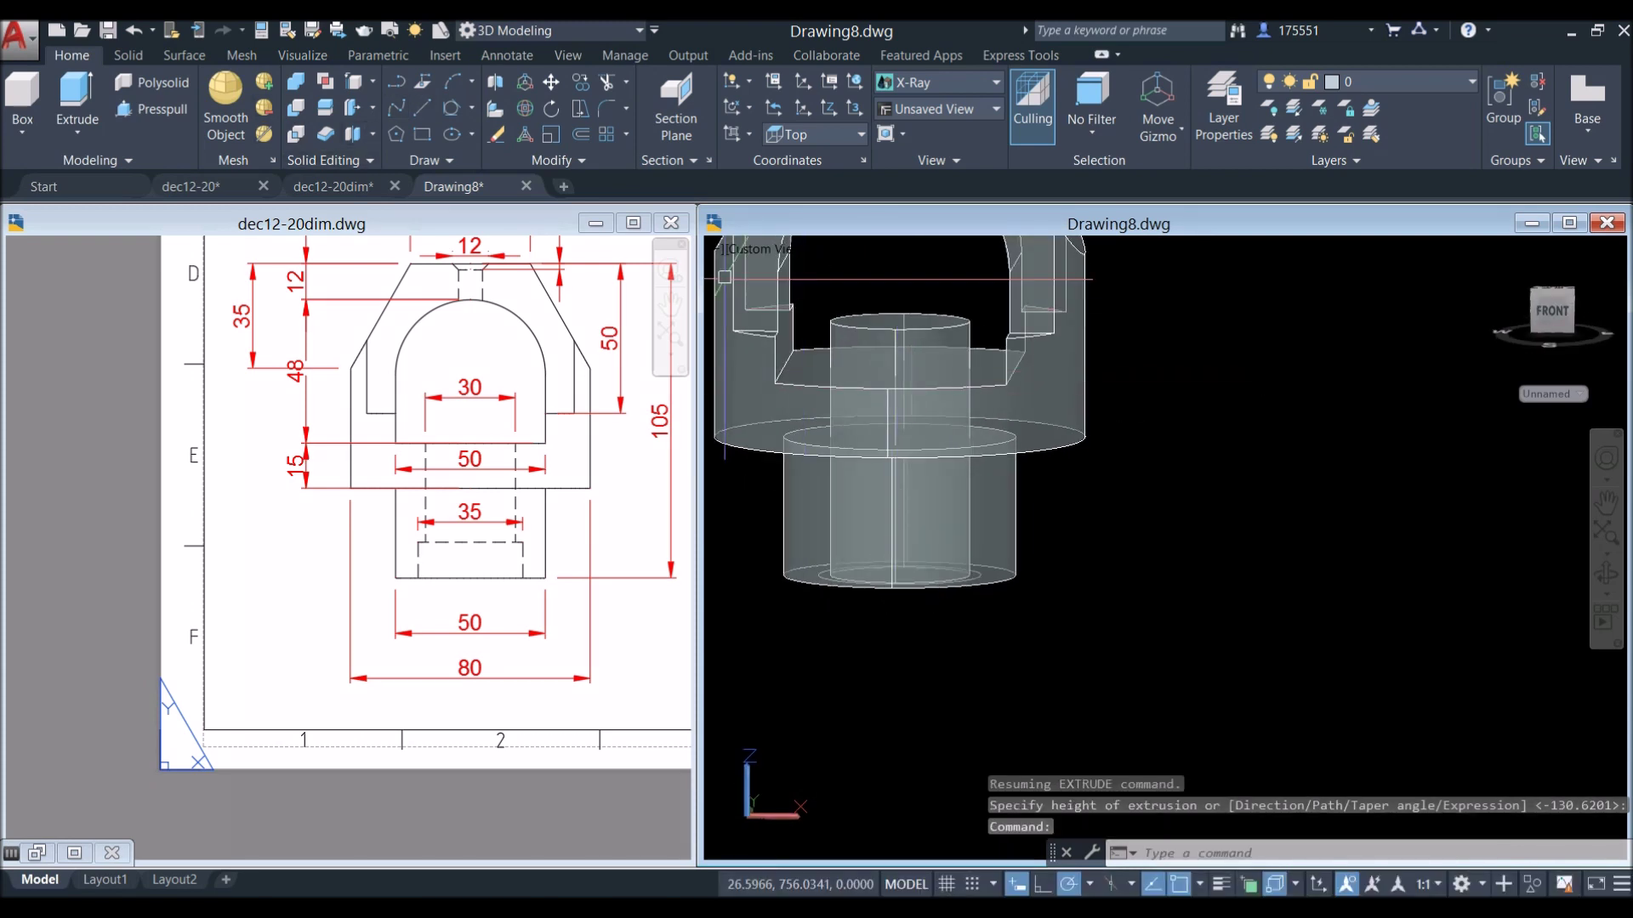
Subtract the extruded diameter 30 cylinder from the upper body and the lower cylinder.
{"action": "left_click", "coordinate": [296, 107]}
{"action": "left_click", "coordinate": [1062, 445]}
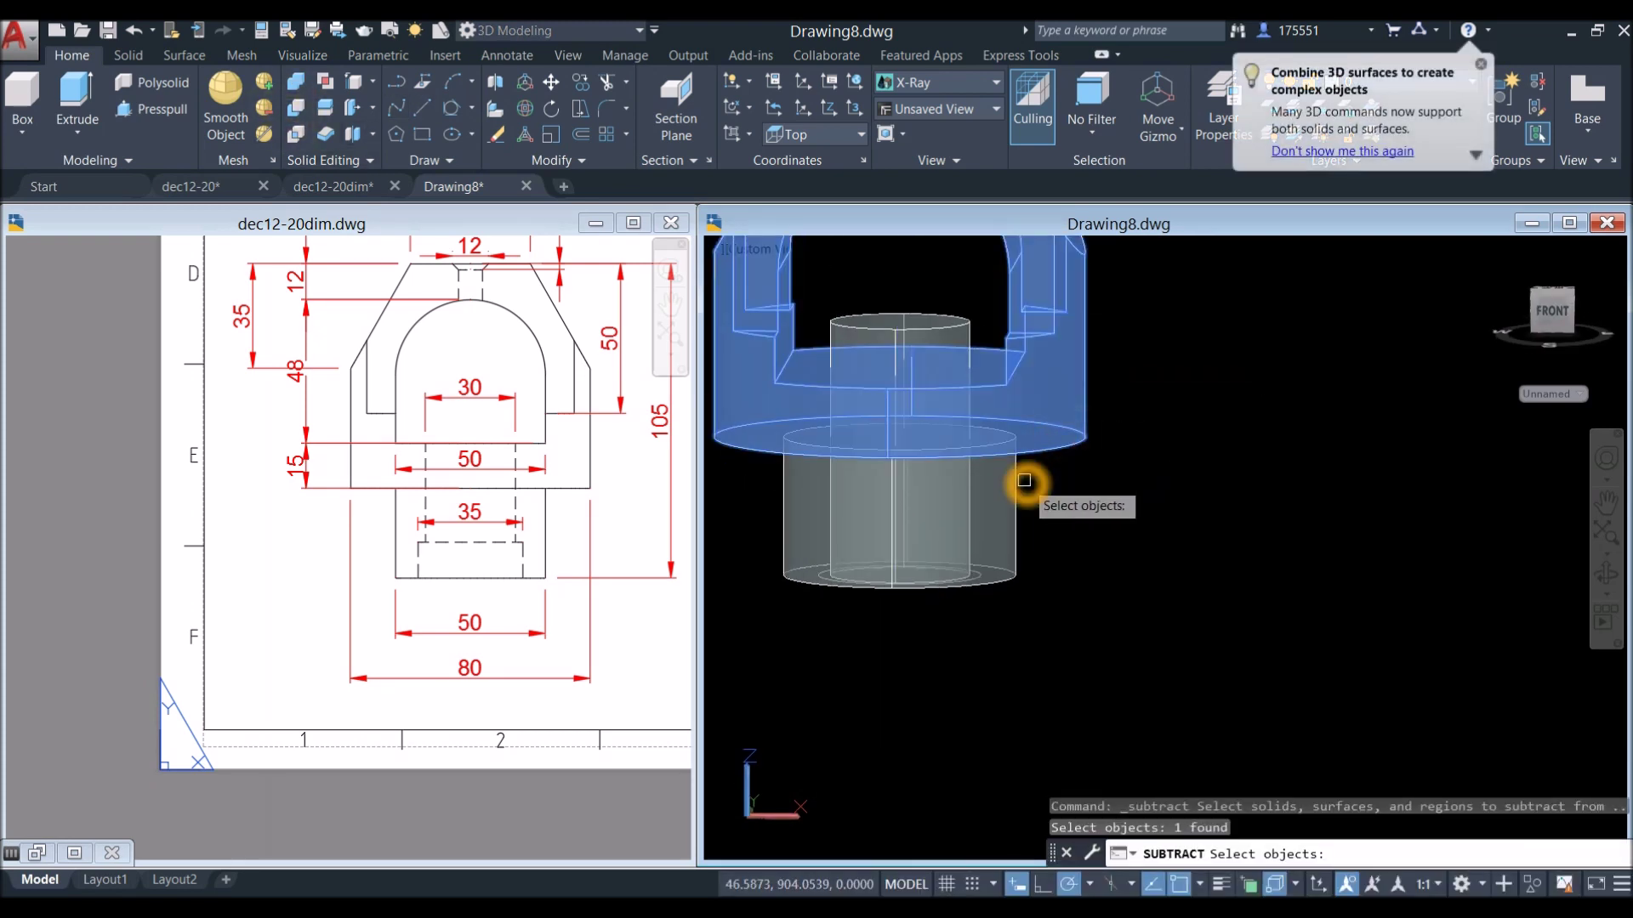
{"action": "left_click", "coordinate": [1014, 488]}
{"action": "right_click", "coordinate": [1074, 462]}
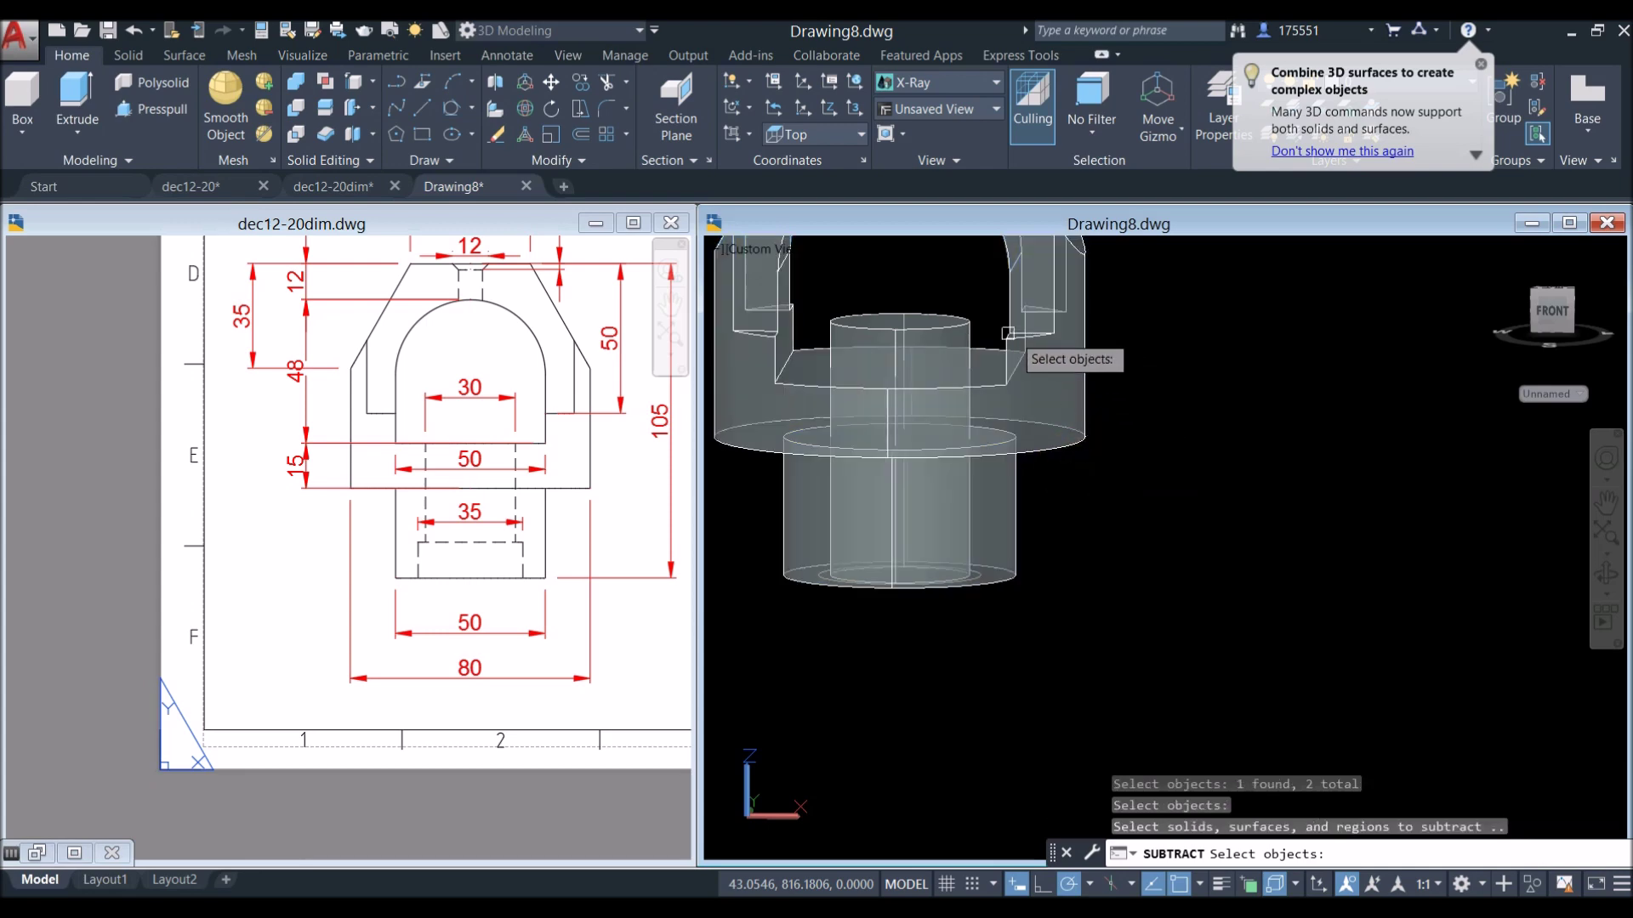
{"action": "left_click", "coordinate": [964, 328]}
{"action": "middle_click_drag", "start_coordinate": [1100, 428], "coordinate": [1076, 366], "text": "shift"}
{"action": "key", "text": "Return"}
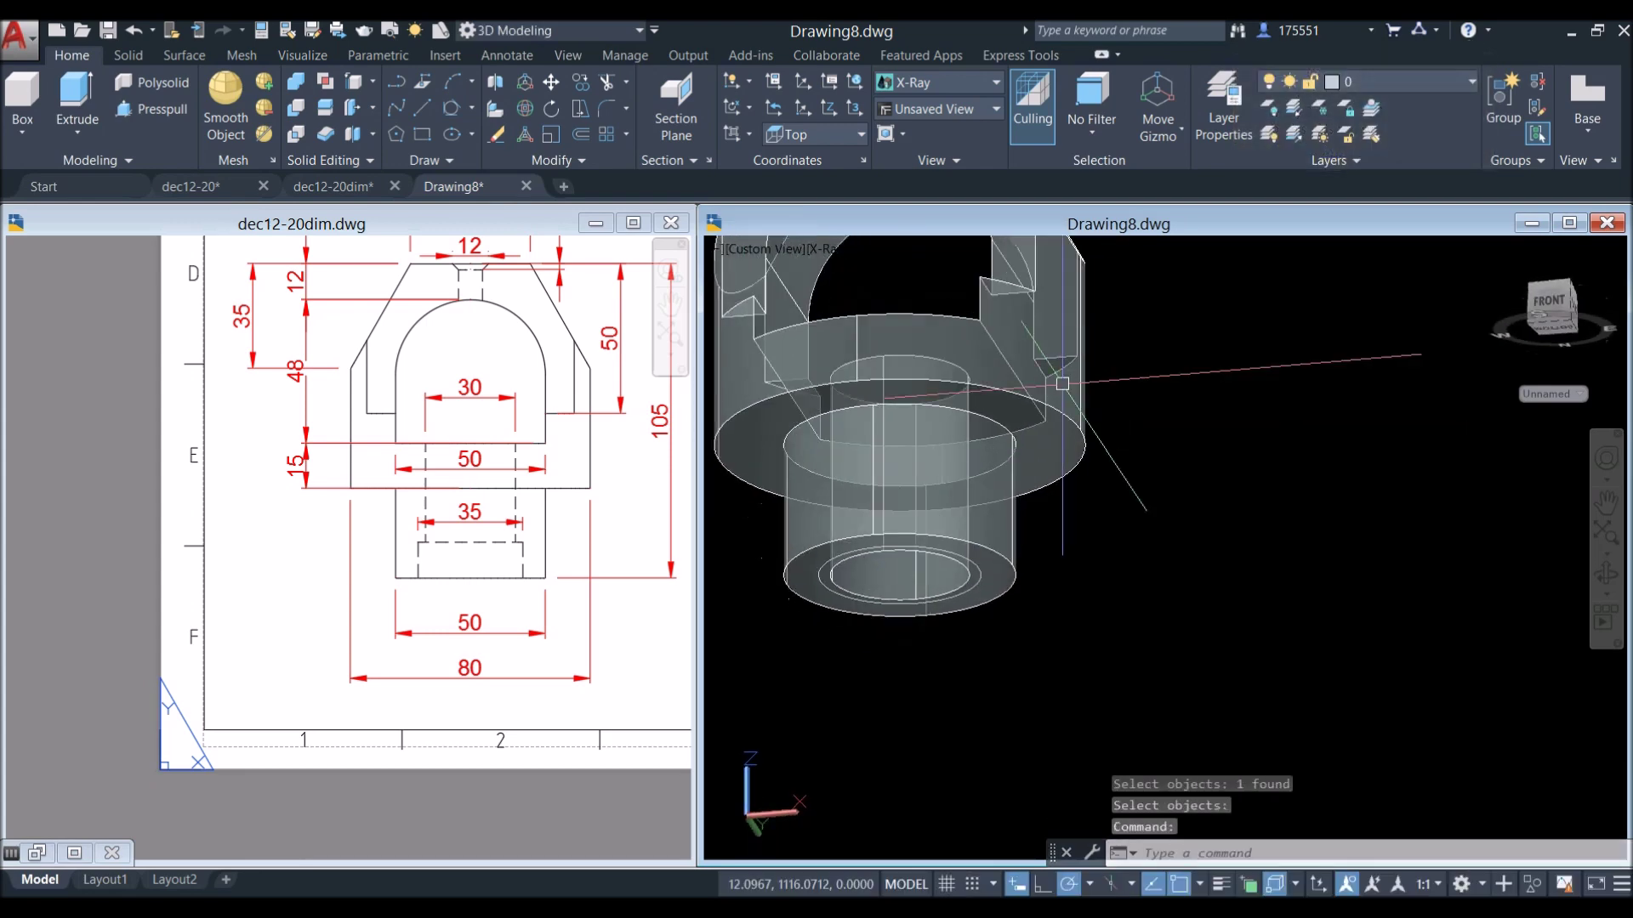
Switch to dec12-20dim and bring up the annotation commands for dimensioning the front view's dashed counterbore.
{"action": "scroll", "coordinate": [843, 593], "scroll_direction": "up", "scroll_amount": 6}
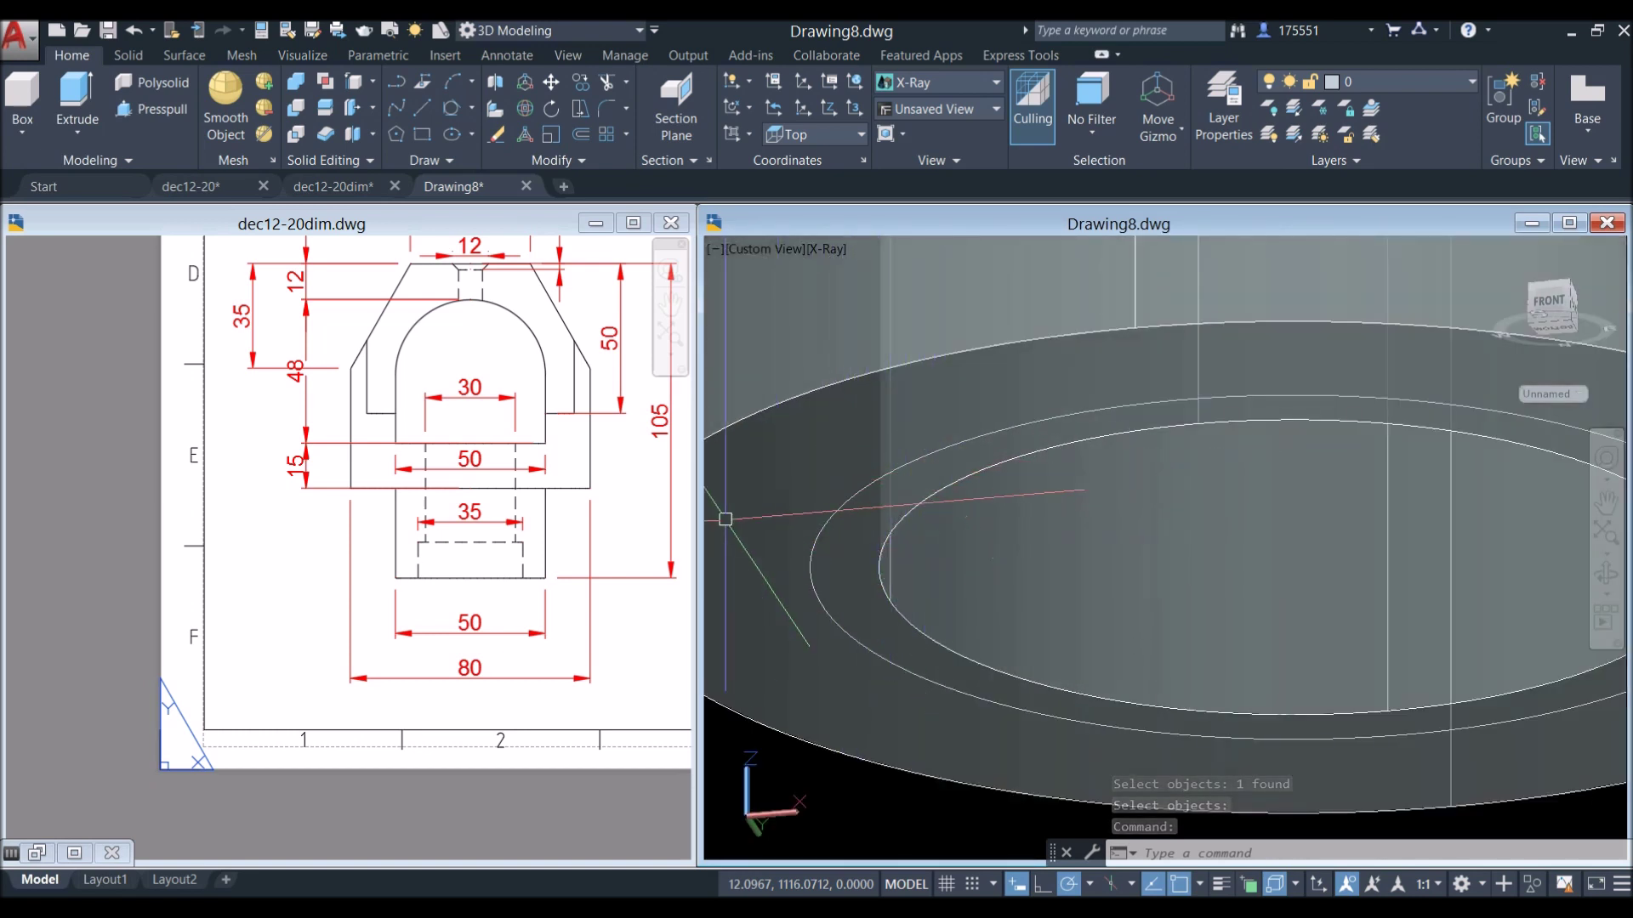
{"action": "left_click", "coordinate": [462, 585]}
{"action": "left_click", "coordinate": [506, 56]}
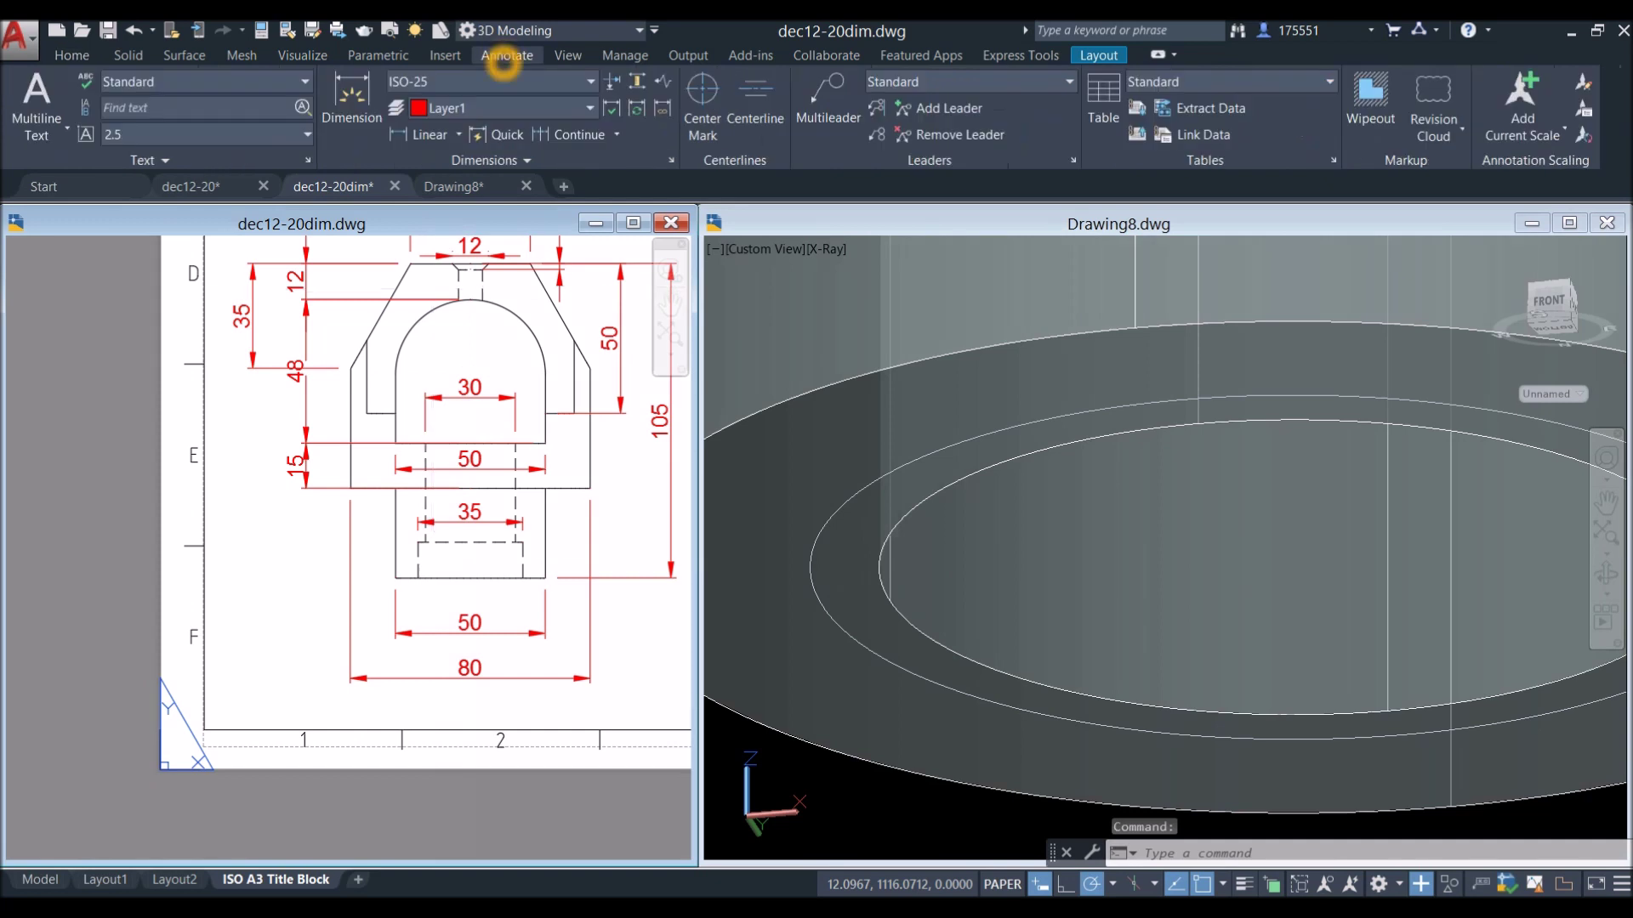
{"action": "scroll", "coordinate": [441, 572], "scroll_direction": "up", "scroll_amount": 4}
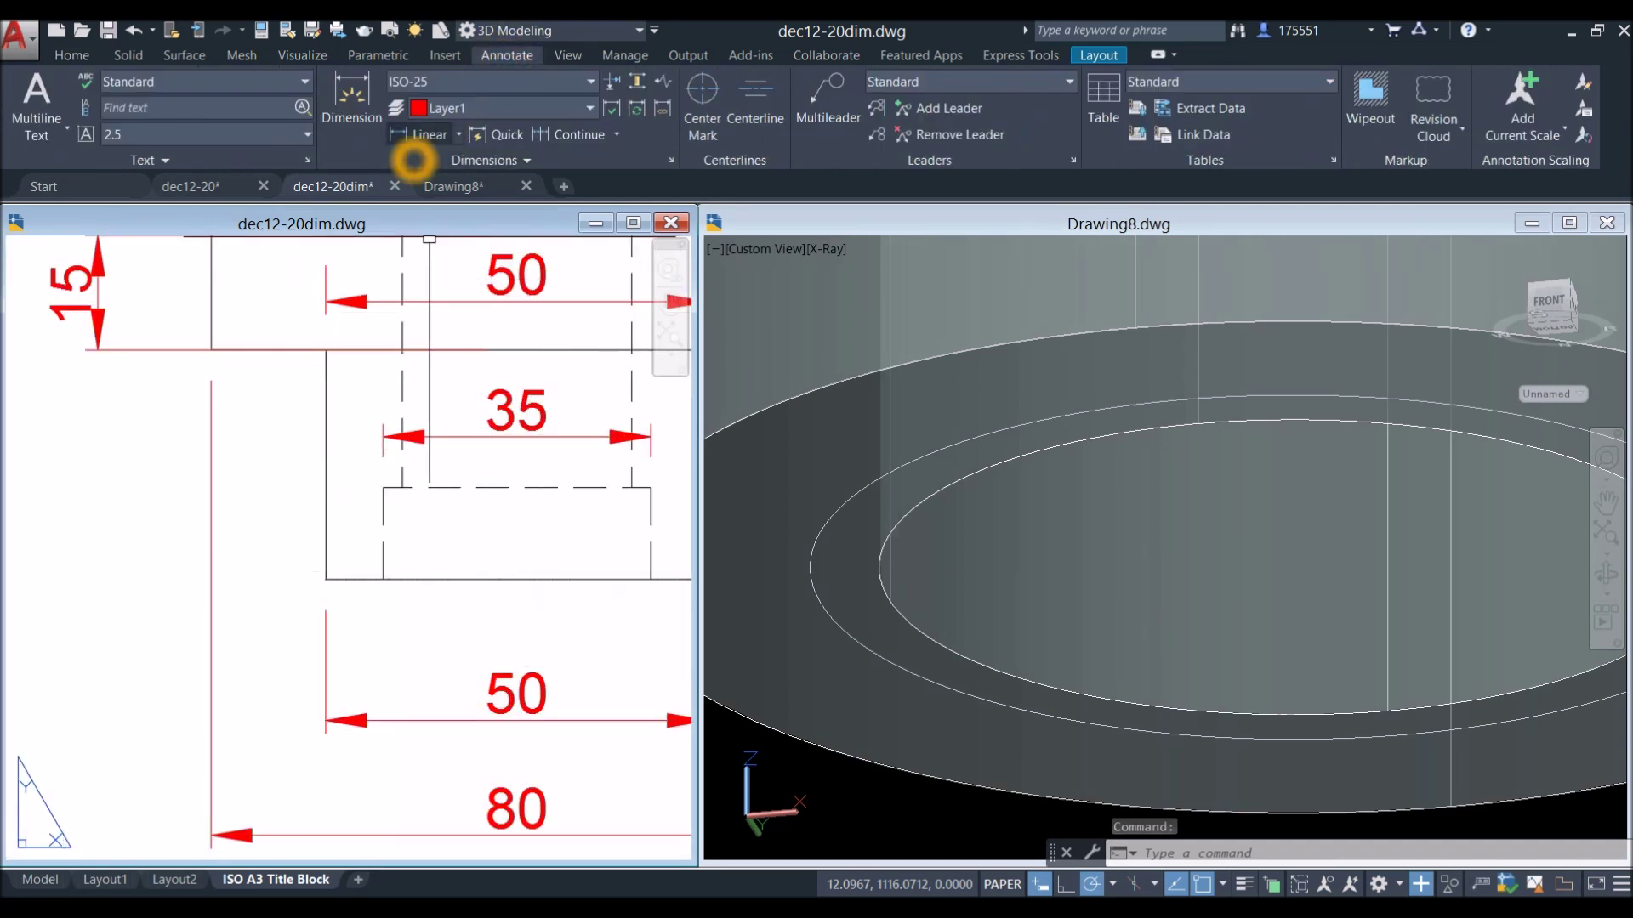
{"action": "left_click", "coordinate": [415, 136]}
{"action": "left_click", "coordinate": [383, 489]}
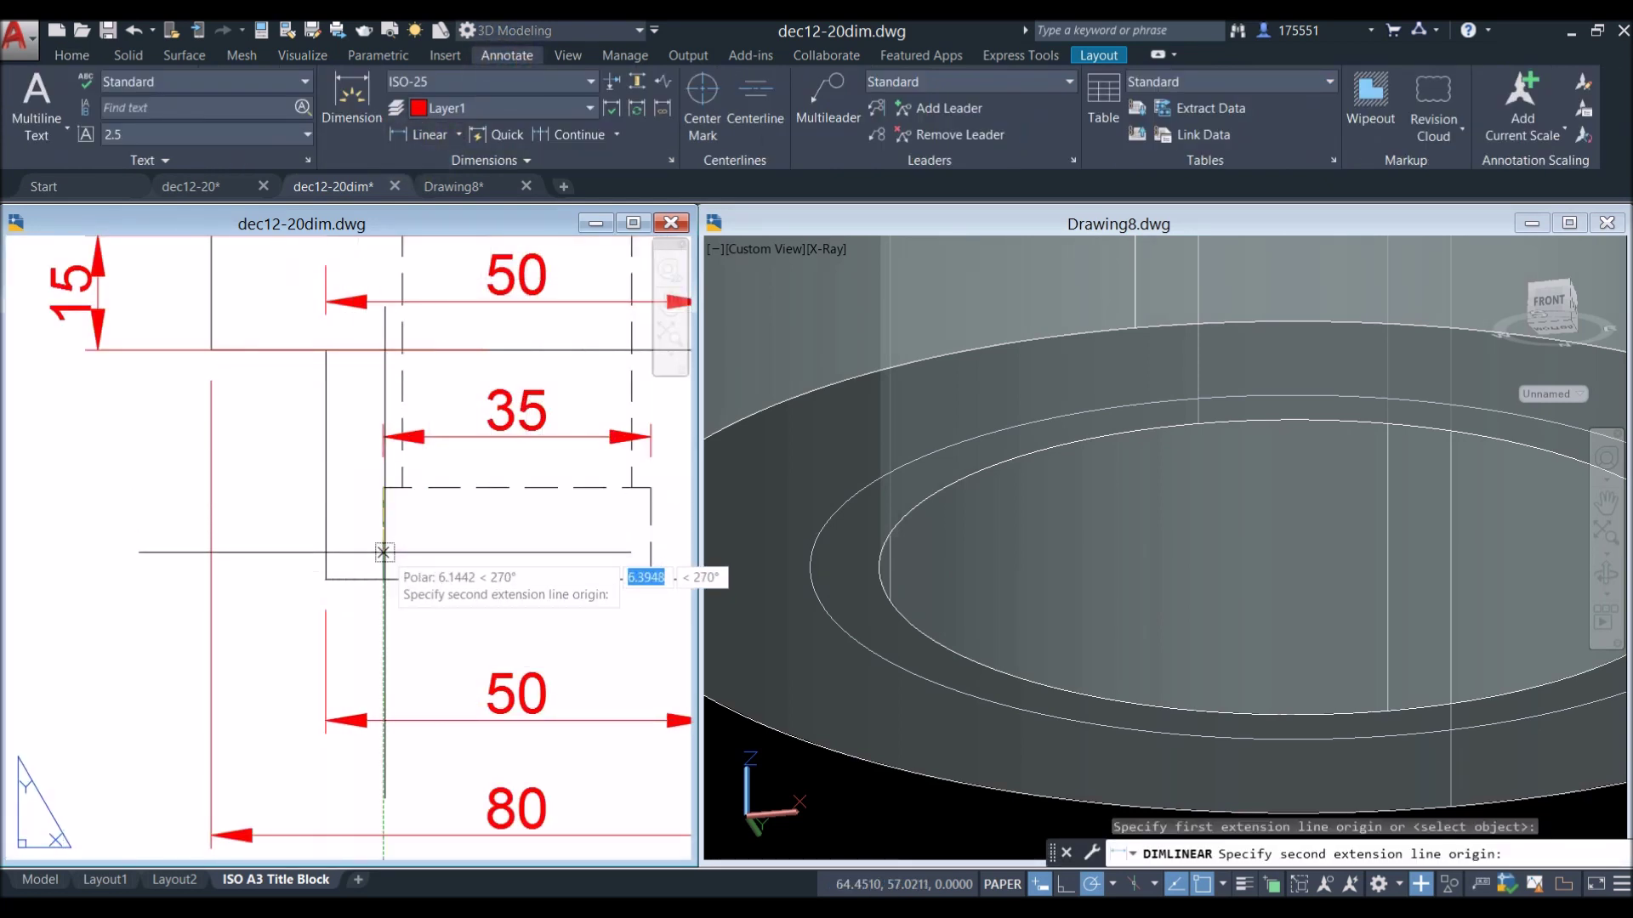
{"action": "key", "text": "Escape"}
Add a vertical linear dimension for the depth of the dashed counterbore in the front view and explode it.
{"action": "left_click", "coordinate": [434, 135]}
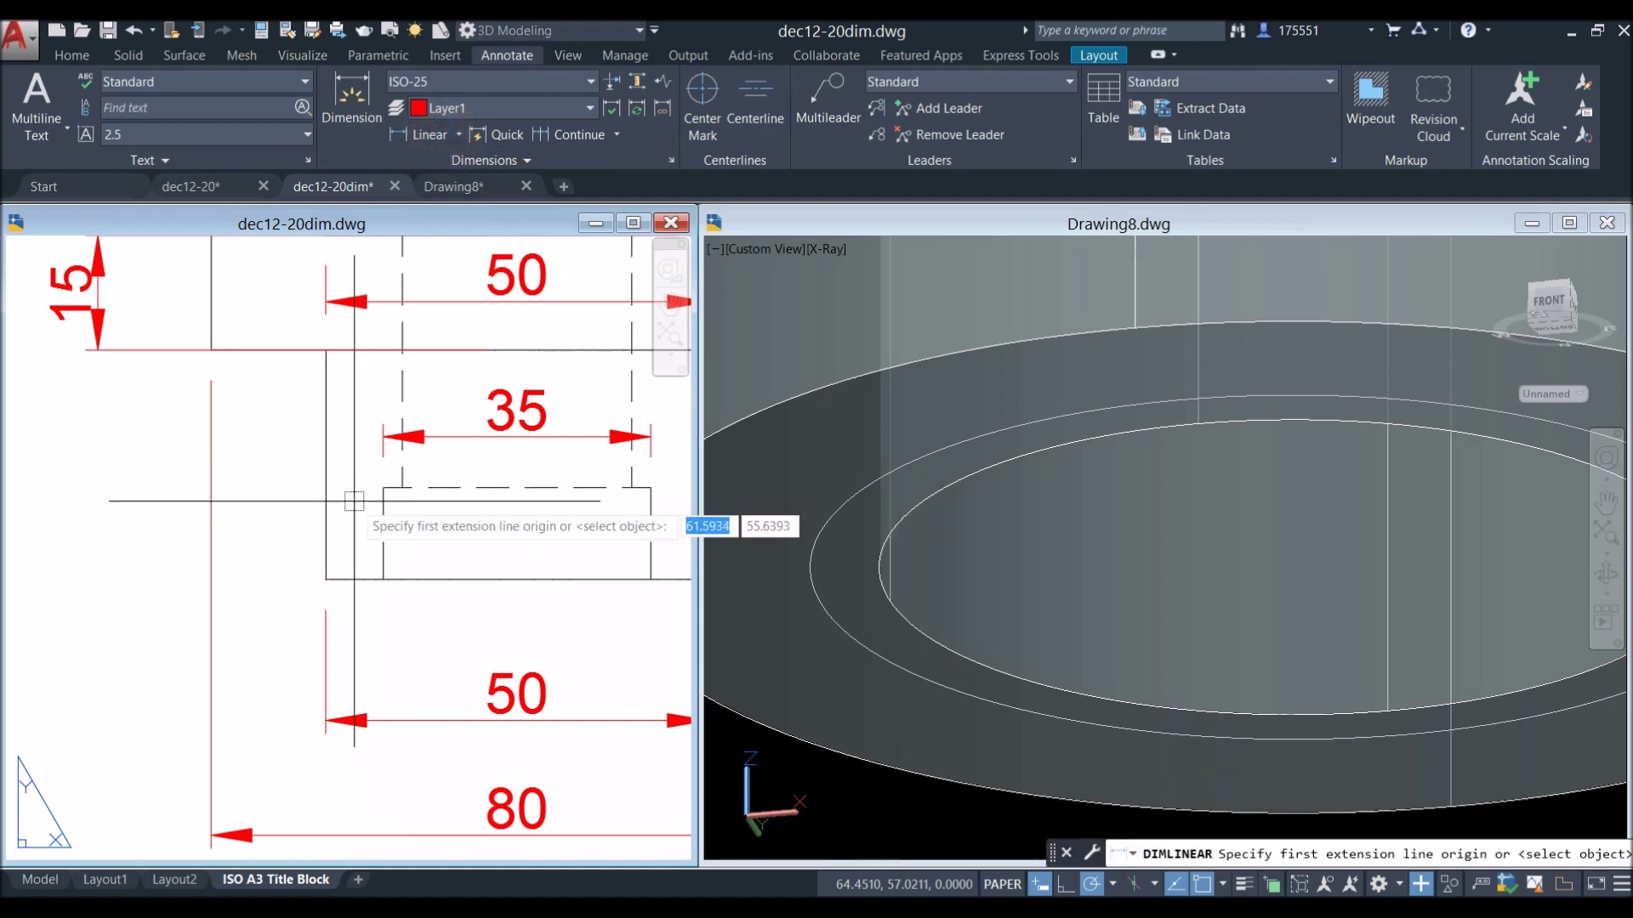
{"action": "left_click", "coordinate": [384, 583]}
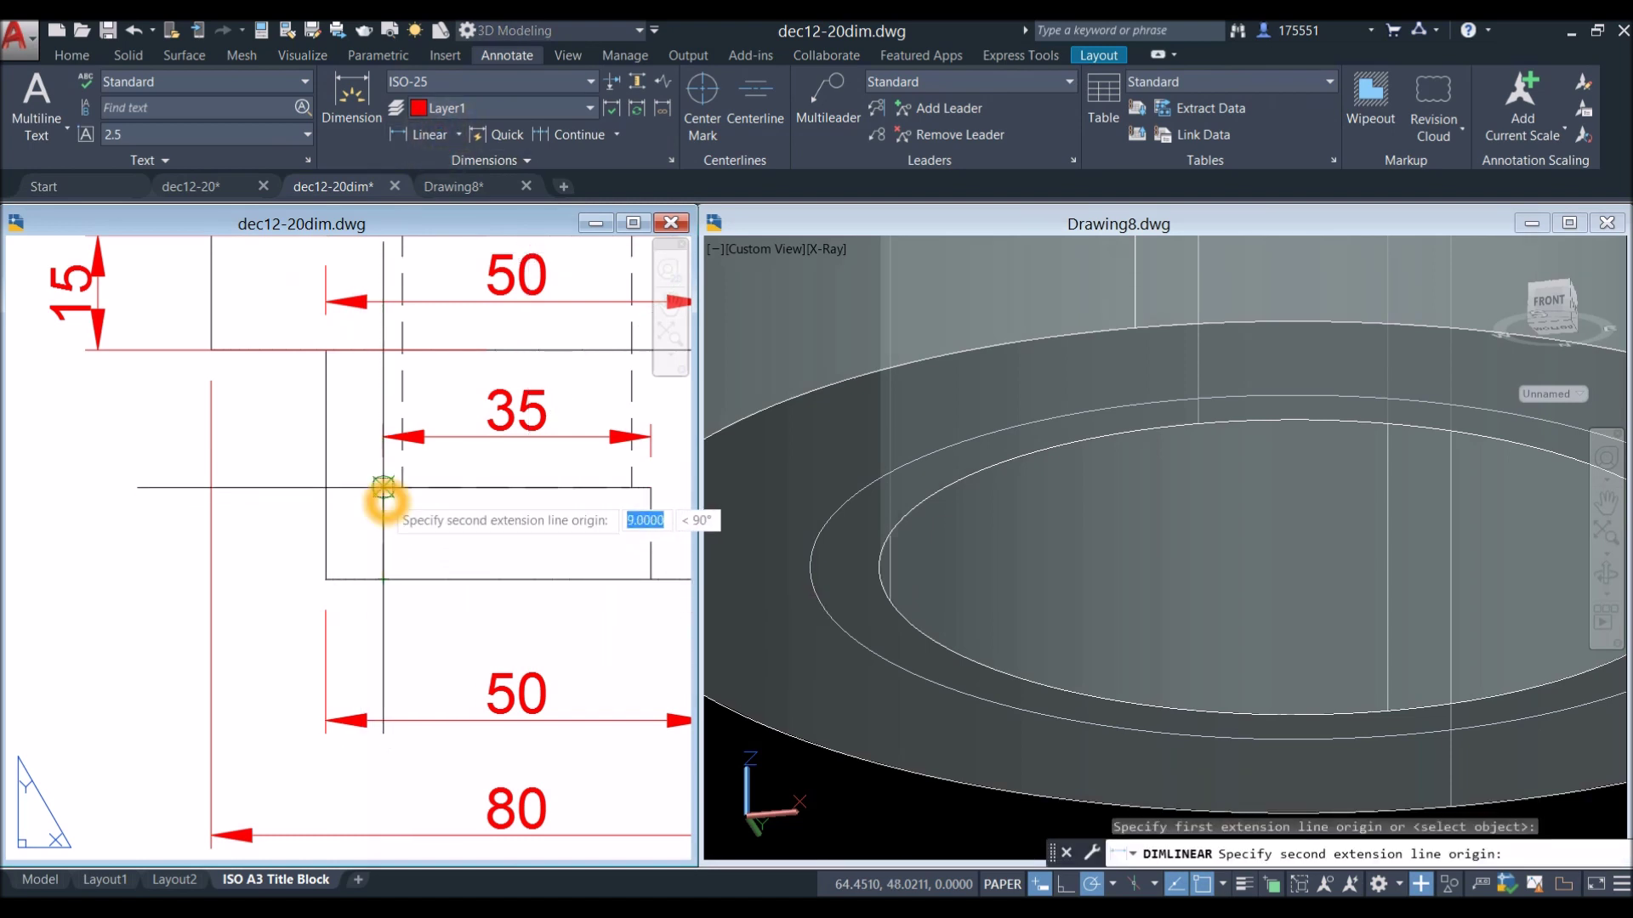
{"action": "left_click", "coordinate": [384, 487]}
{"action": "left_click", "coordinate": [260, 519]}
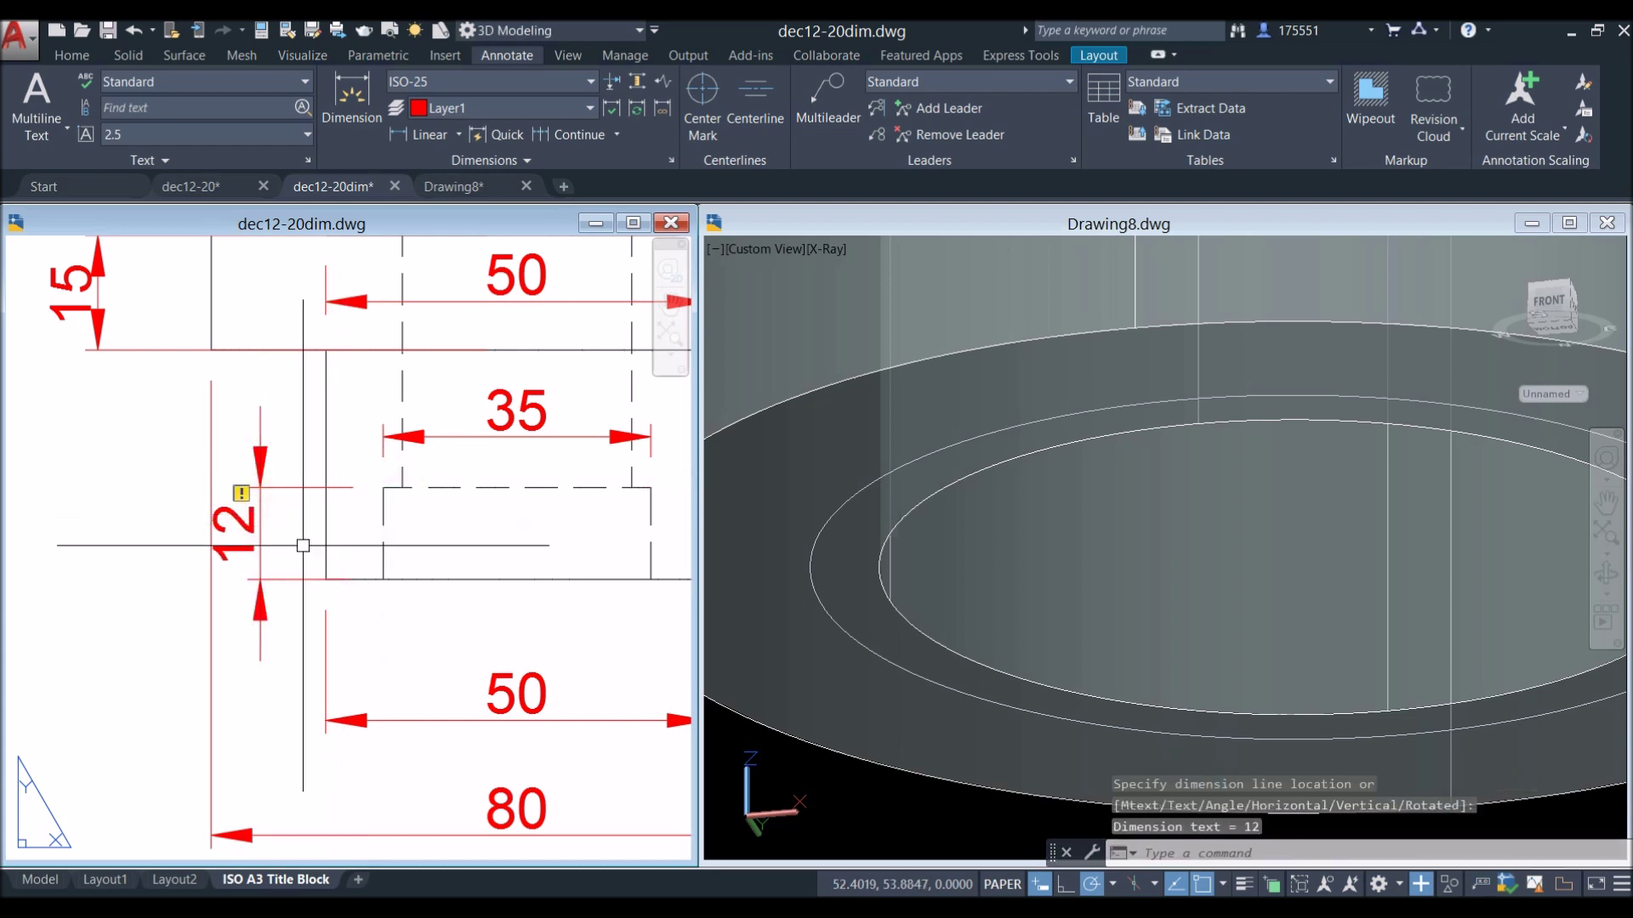
{"action": "type", "text": "x"}
{"action": "key", "text": "Return"}
{"action": "left_click", "coordinate": [259, 532]}
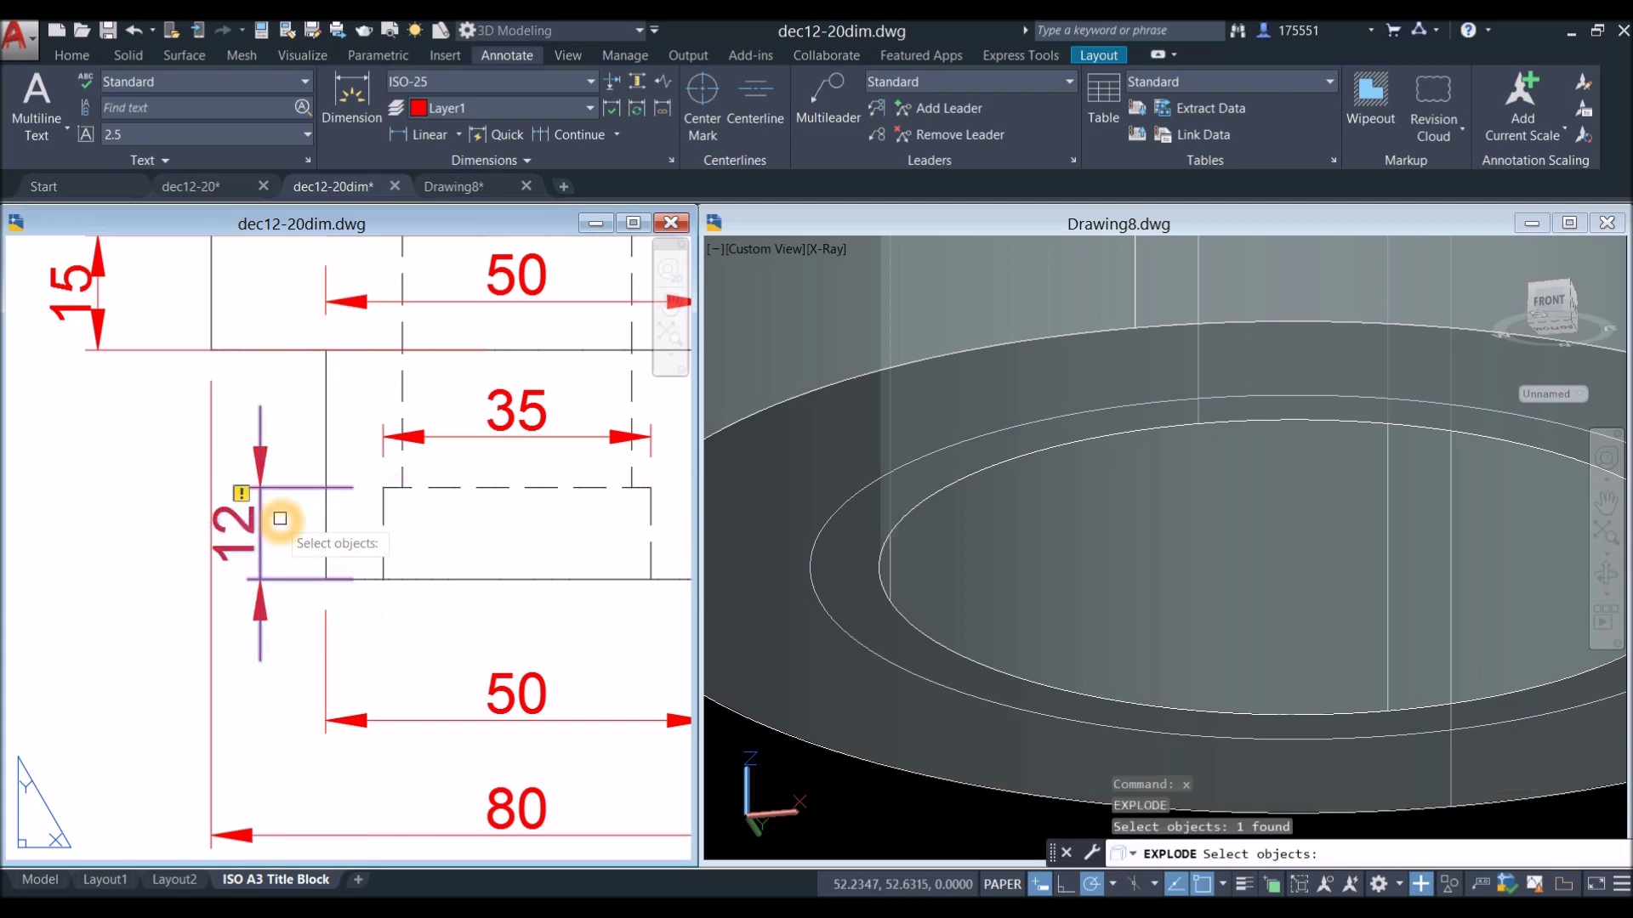
{"action": "key", "text": "Return"}
{"action": "scroll", "coordinate": [281, 515], "scroll_direction": "down", "scroll_amount": 4}
Return to Drawing8 and presspull the ring between the two bottom-face circles 12 units up into the lower cylinder.
{"action": "left_click", "coordinate": [844, 467]}
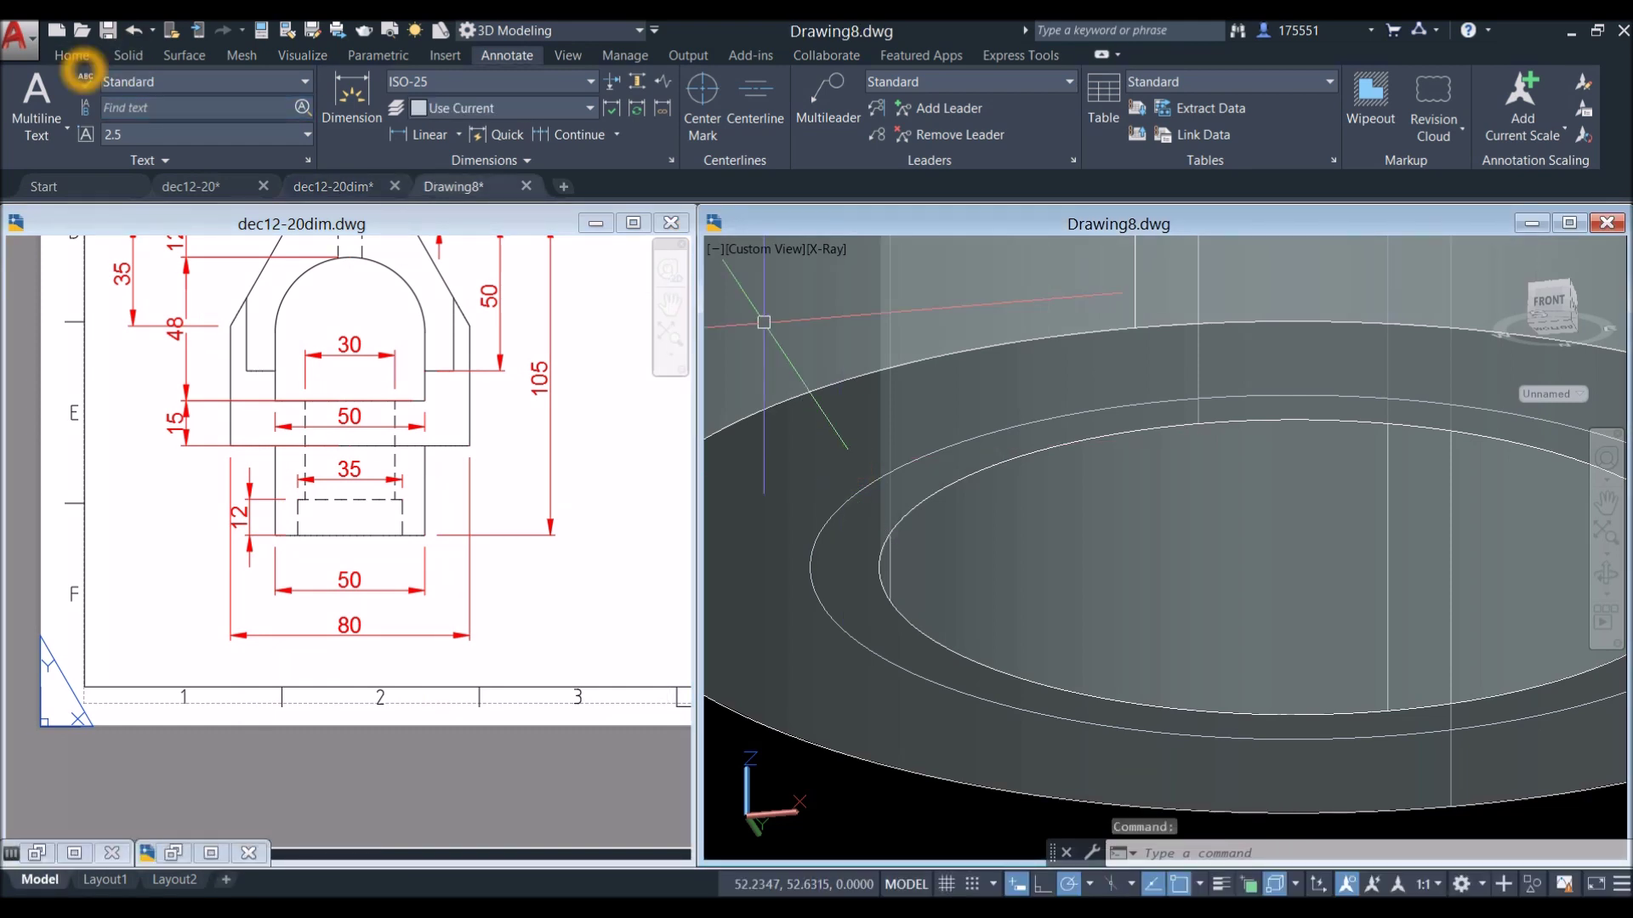
{"action": "left_click", "coordinate": [76, 58]}
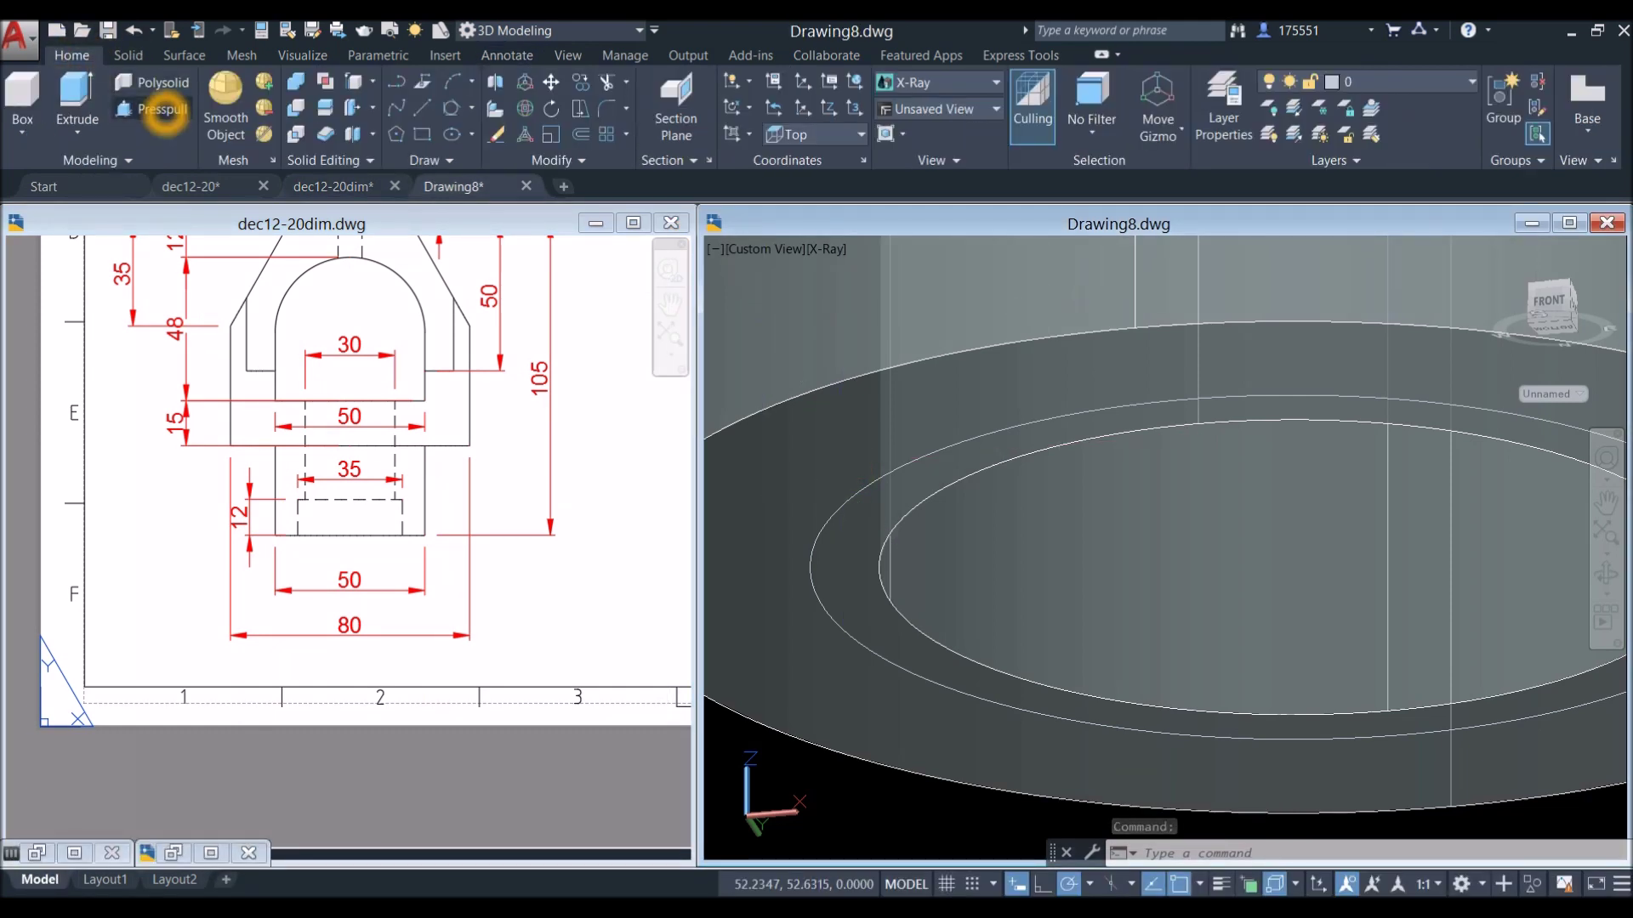
{"action": "left_click", "coordinate": [165, 113]}
{"action": "left_click", "coordinate": [856, 576]}
{"action": "left_click", "coordinate": [867, 540]}
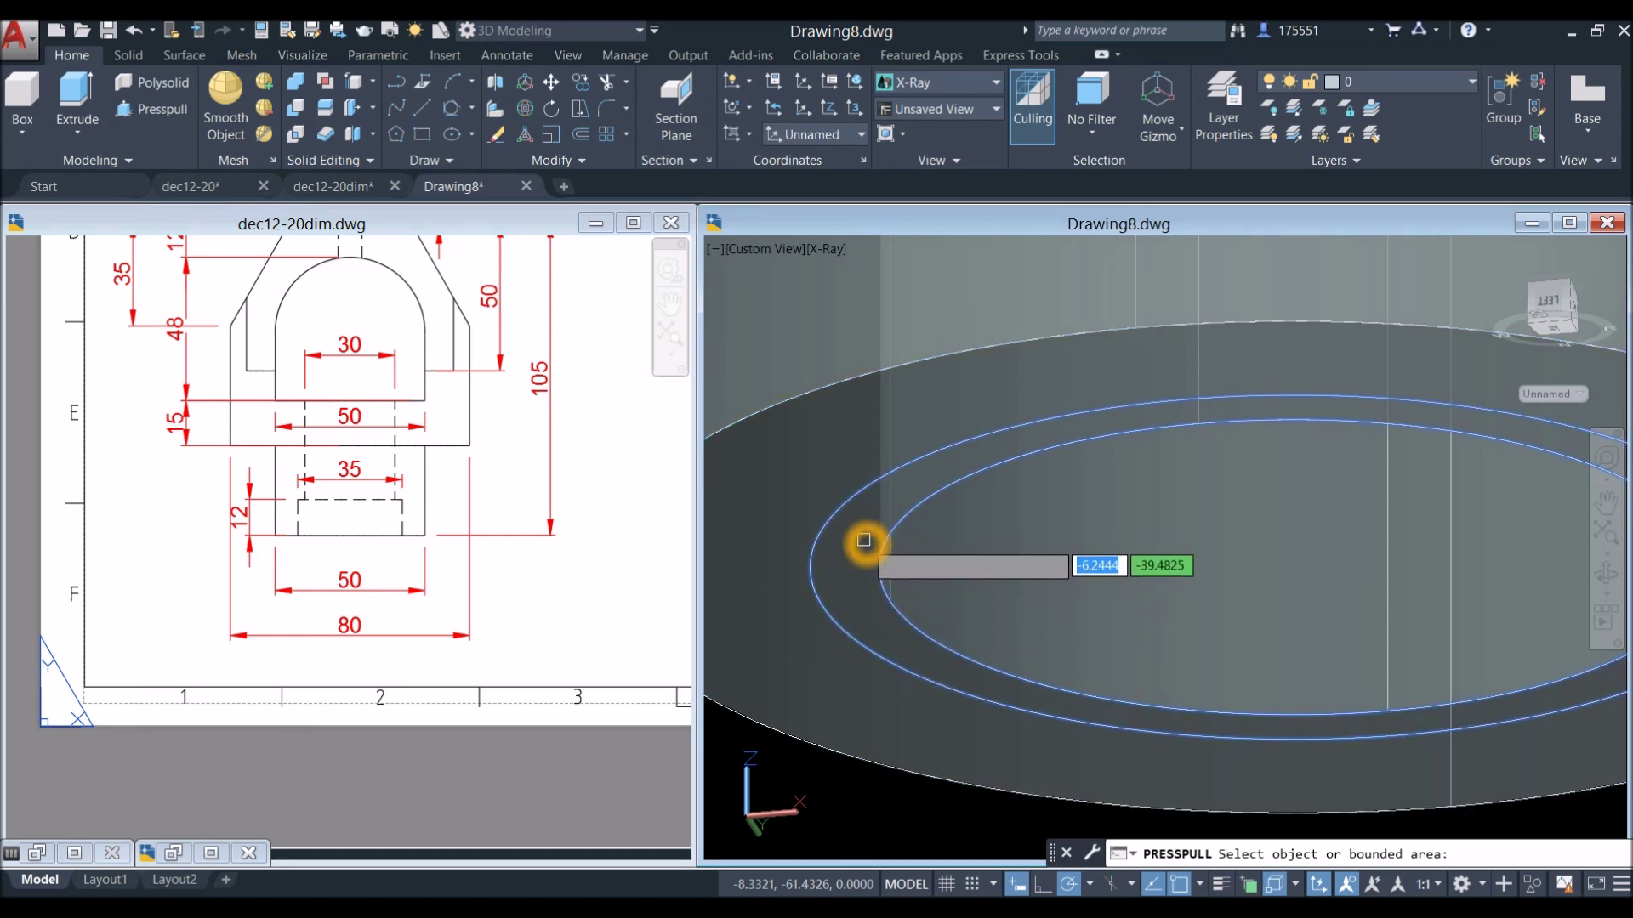
{"action": "scroll", "coordinate": [875, 534], "scroll_direction": "down", "scroll_amount": 5}
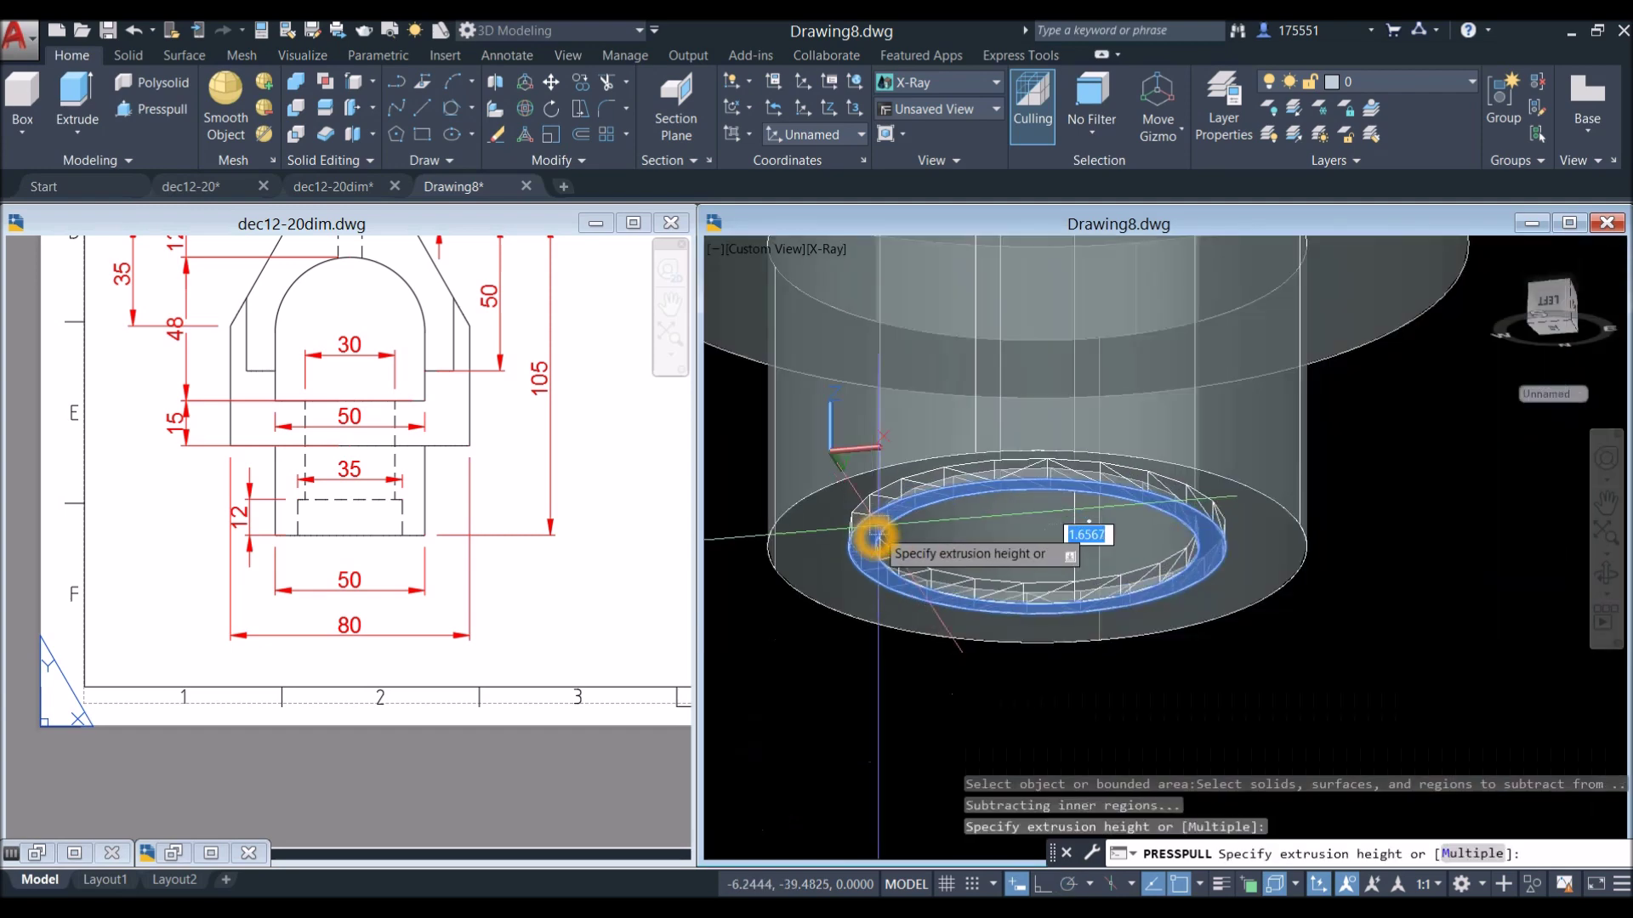
{"action": "left_click", "coordinate": [1097, 391]}
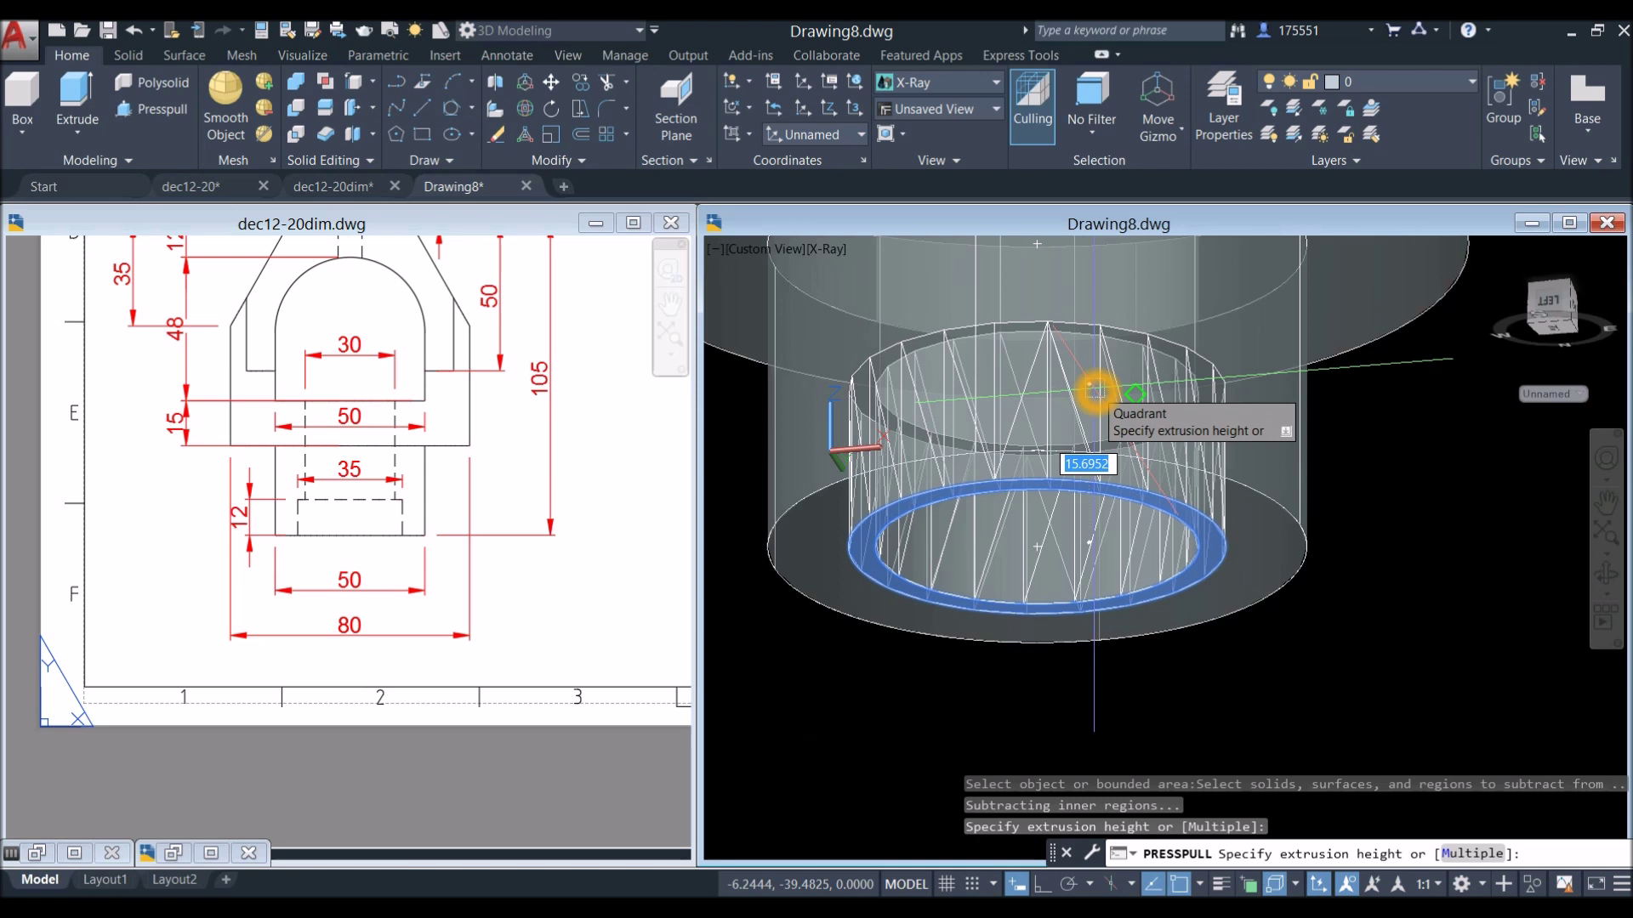
{"action": "type", "text": "12"}
{"action": "key", "text": "Return"}
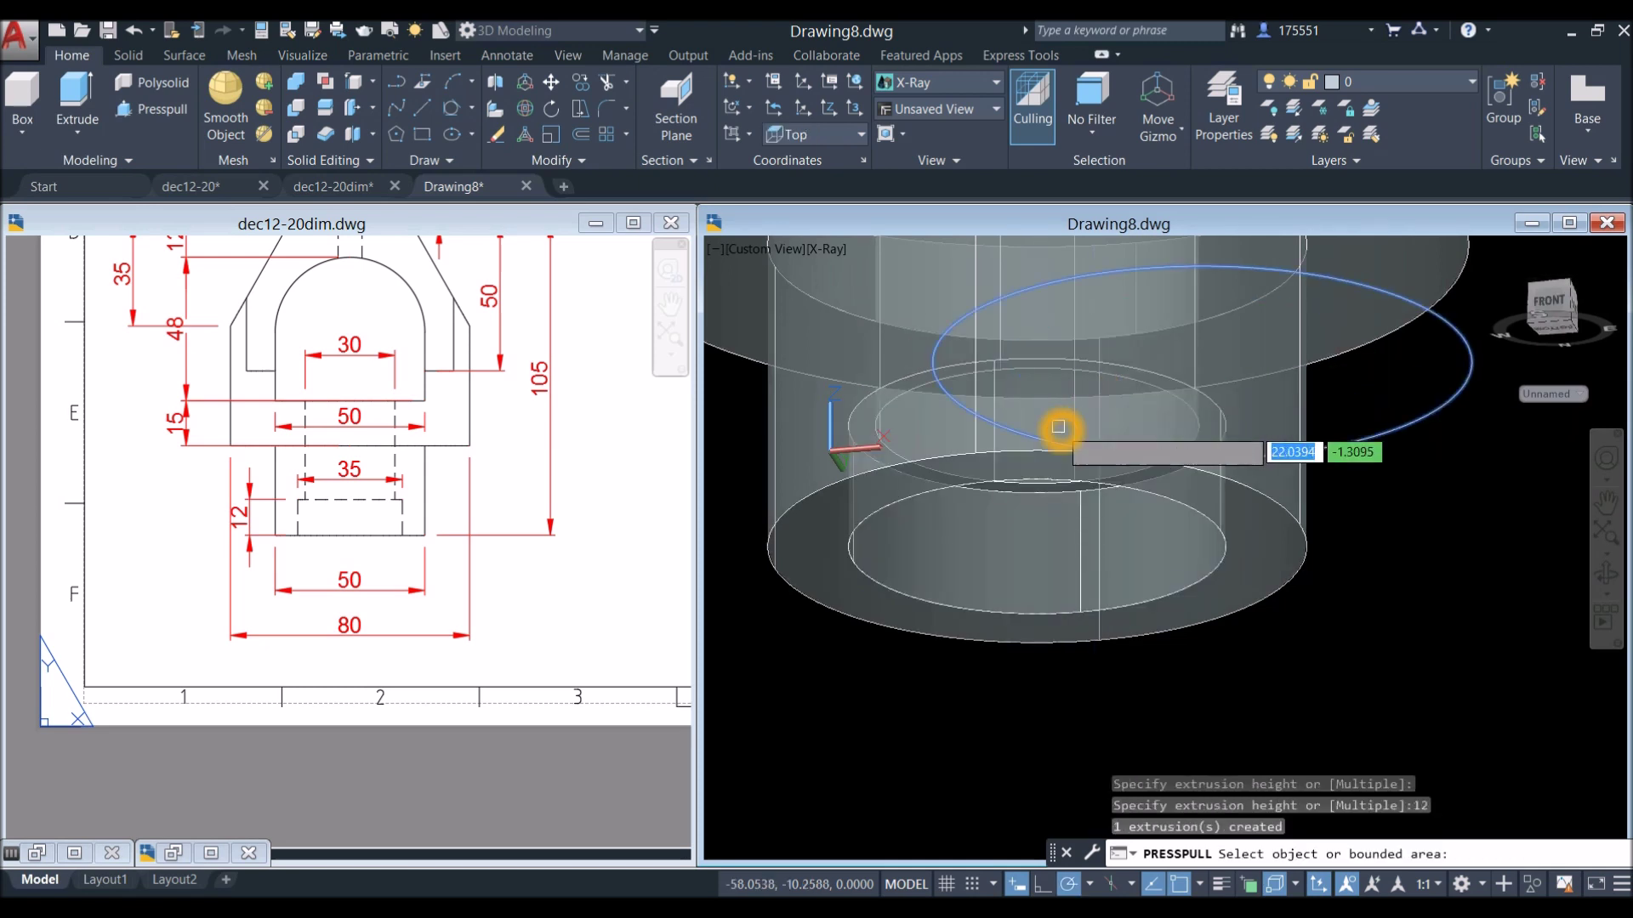
{"action": "key", "text": "Return"}
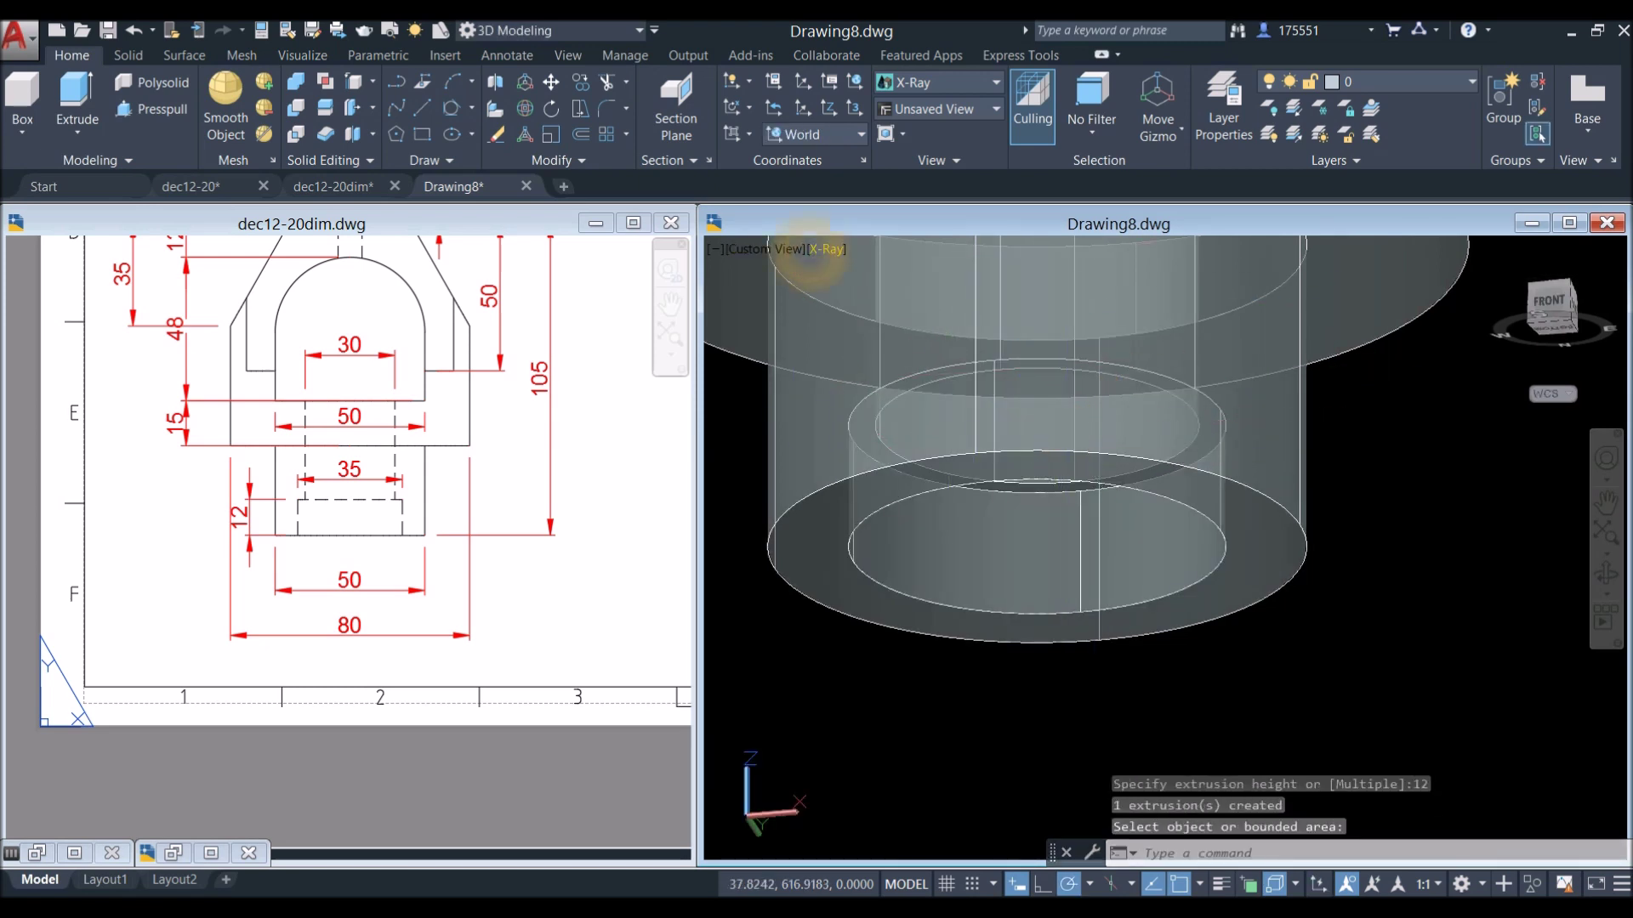
Set the model's visual style to Conceptual and inspect the counterbored part as a whole.
{"action": "left_click", "coordinate": [810, 249]}
{"action": "left_click", "coordinate": [829, 313]}
{"action": "middle_click_drag", "start_coordinate": [1037, 547], "coordinate": [990, 468], "text": "shift"}
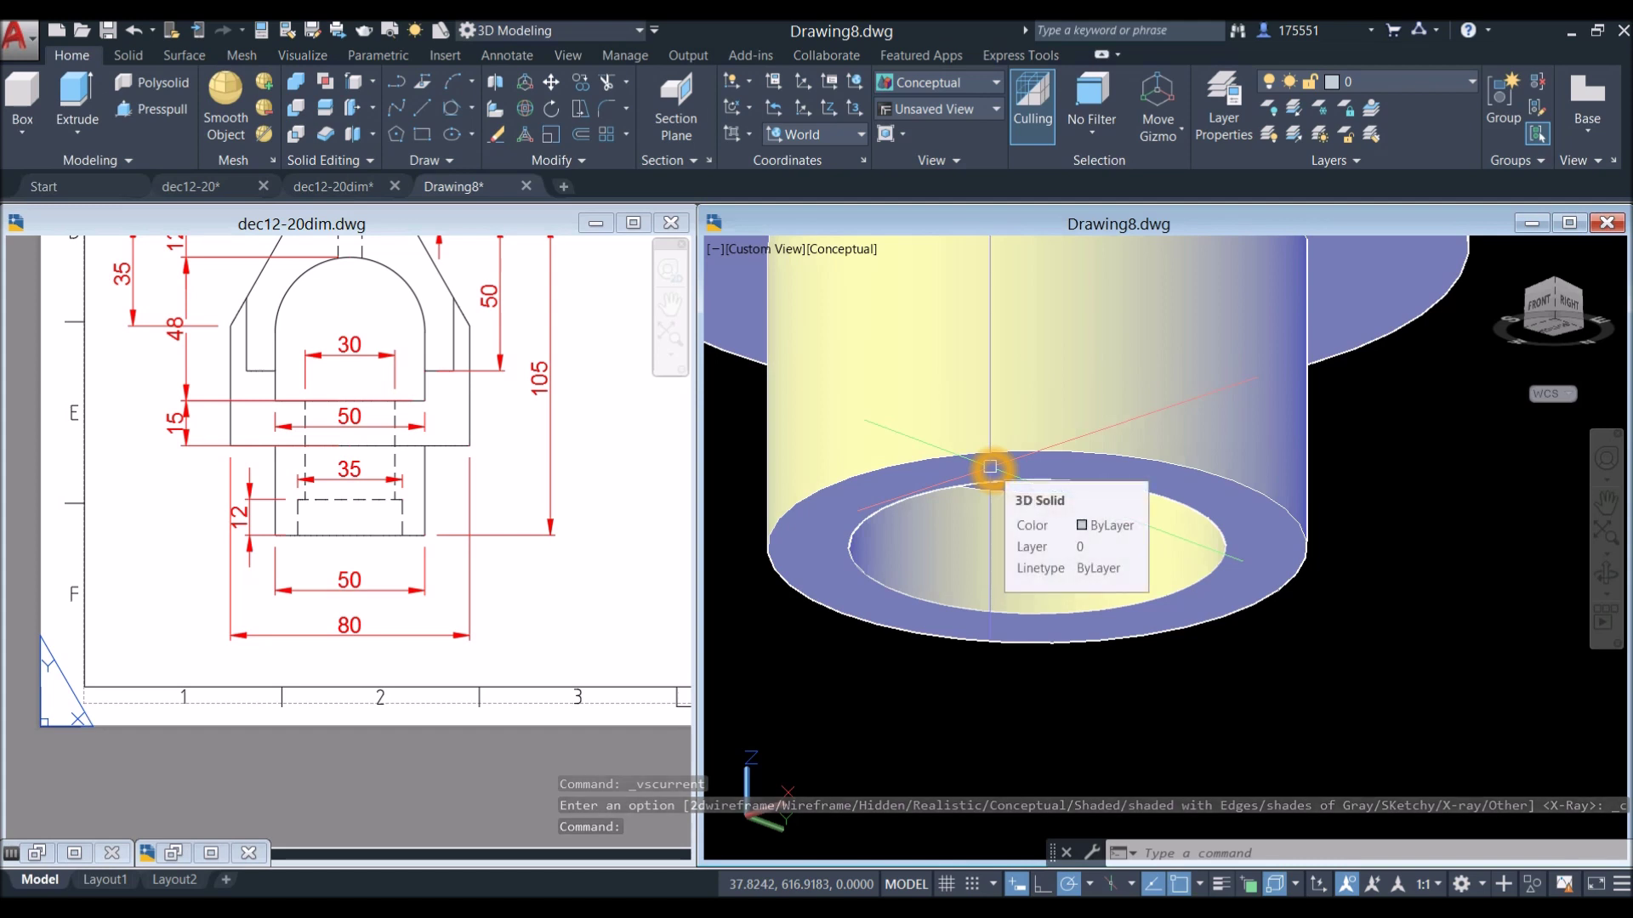
{"action": "scroll", "coordinate": [990, 467], "scroll_direction": "down", "scroll_amount": 6}
{"action": "middle_click_drag", "start_coordinate": [990, 467], "coordinate": [904, 620], "text": "shift"}
Check the top hole in dec12-20dim, then draw a circle of diameter 12 centred on the model's flat top face in Drawing8.
{"action": "left_click", "coordinate": [634, 475]}
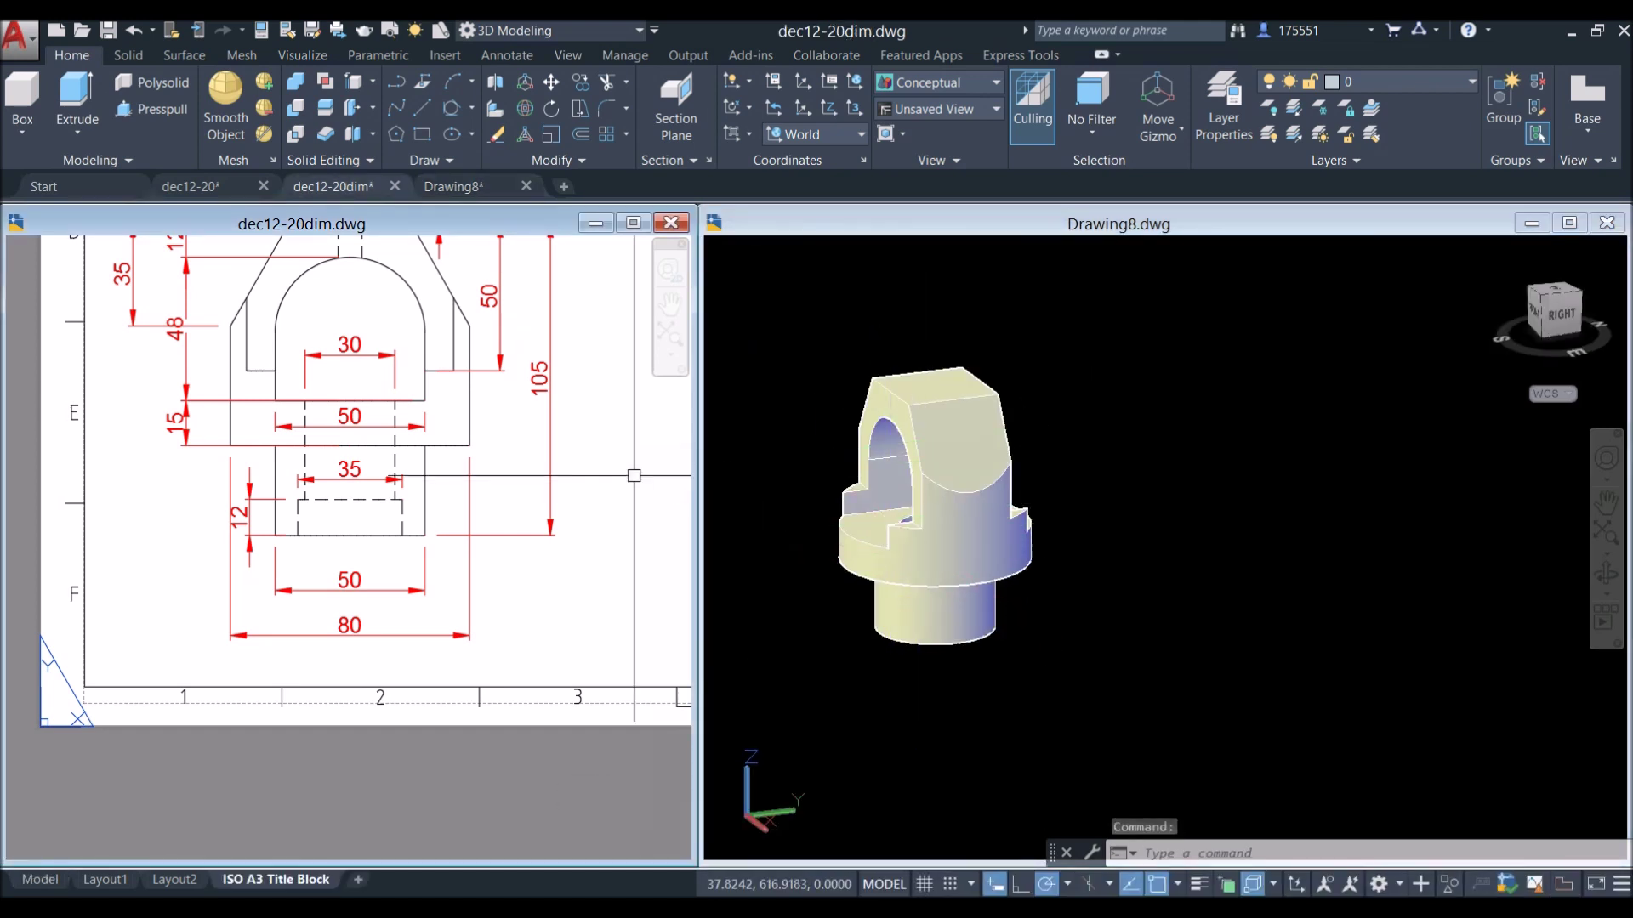
{"action": "middle_click_drag", "start_coordinate": [632, 473], "coordinate": [514, 599]}
{"action": "left_click", "coordinate": [920, 428]}
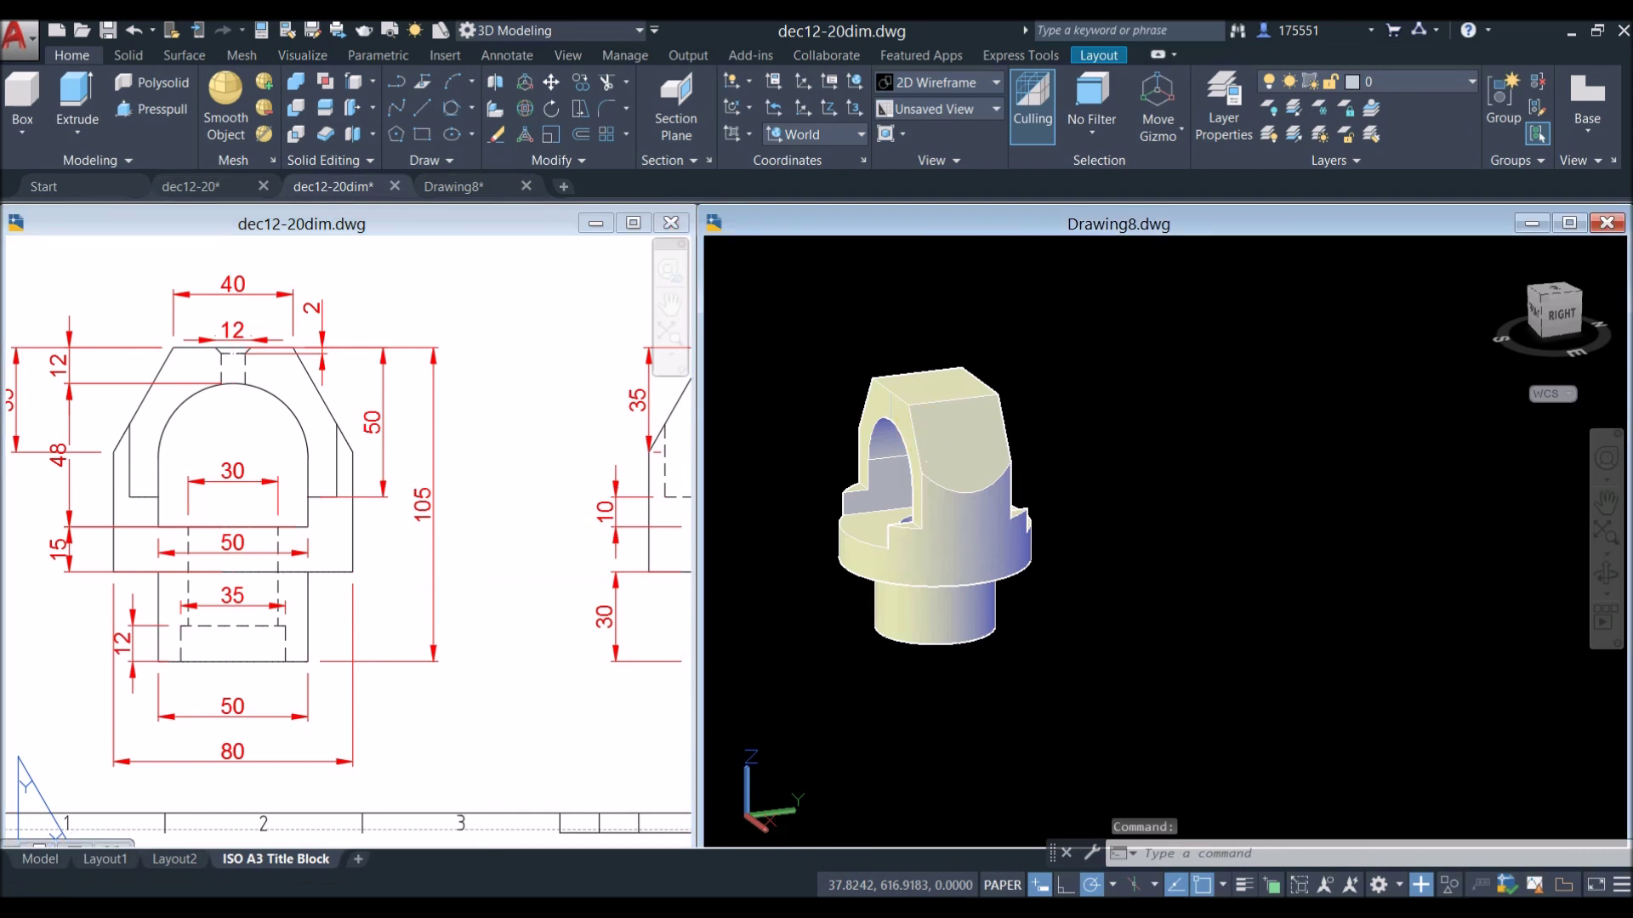
{"action": "left_click", "coordinate": [930, 400]}
{"action": "scroll", "coordinate": [939, 375], "scroll_direction": "up", "scroll_amount": 4}
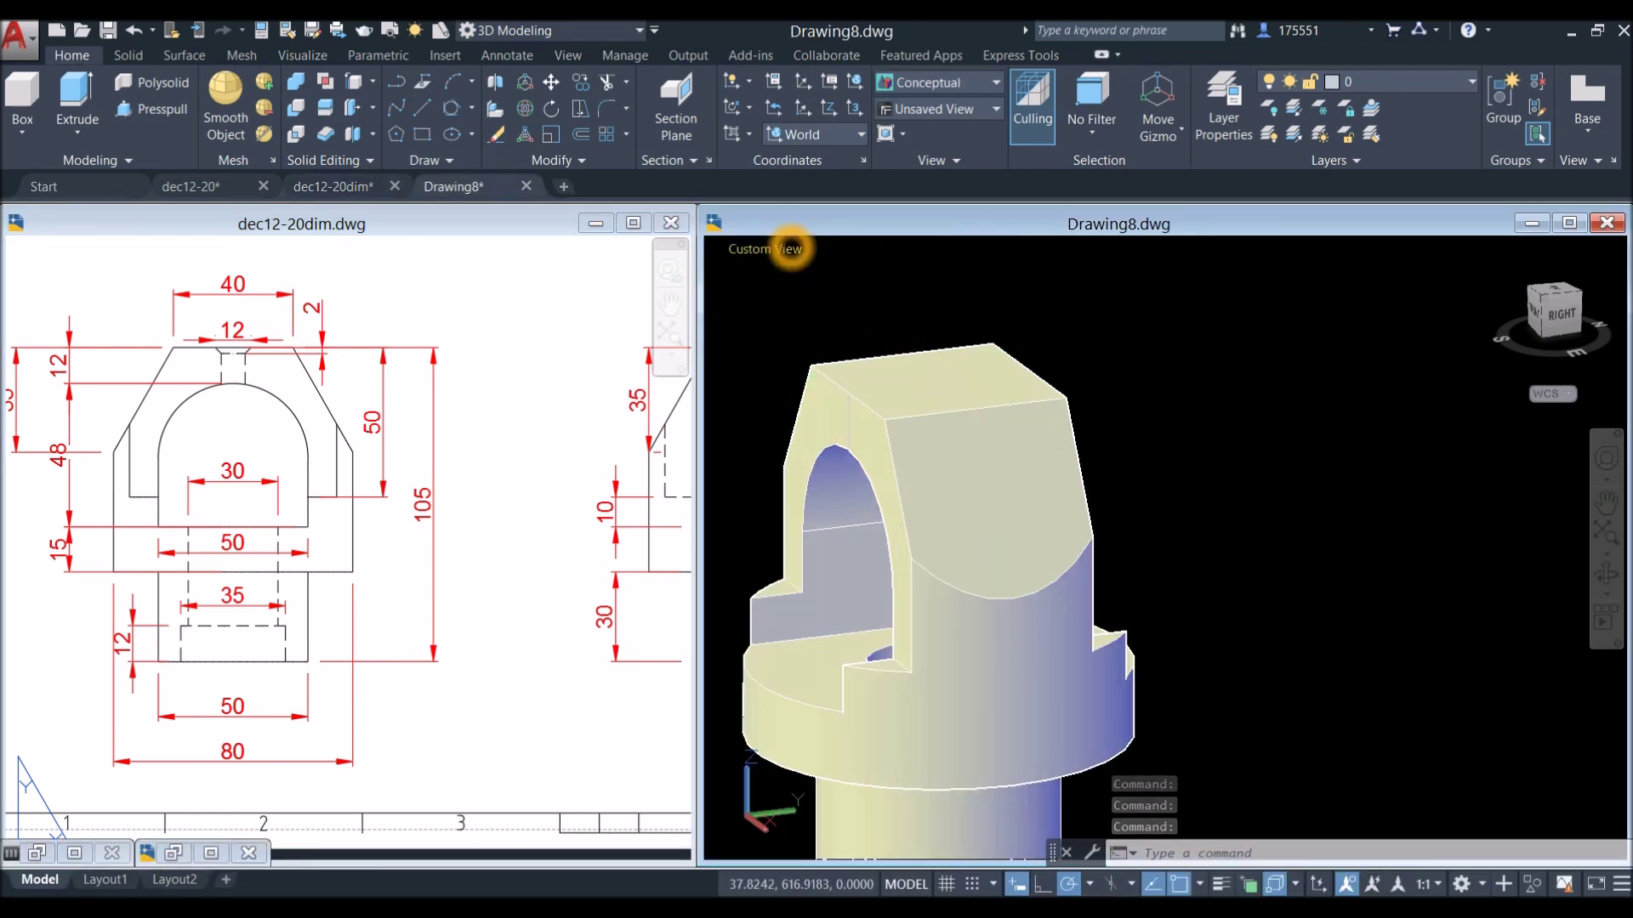
{"action": "key", "text": "Return"}
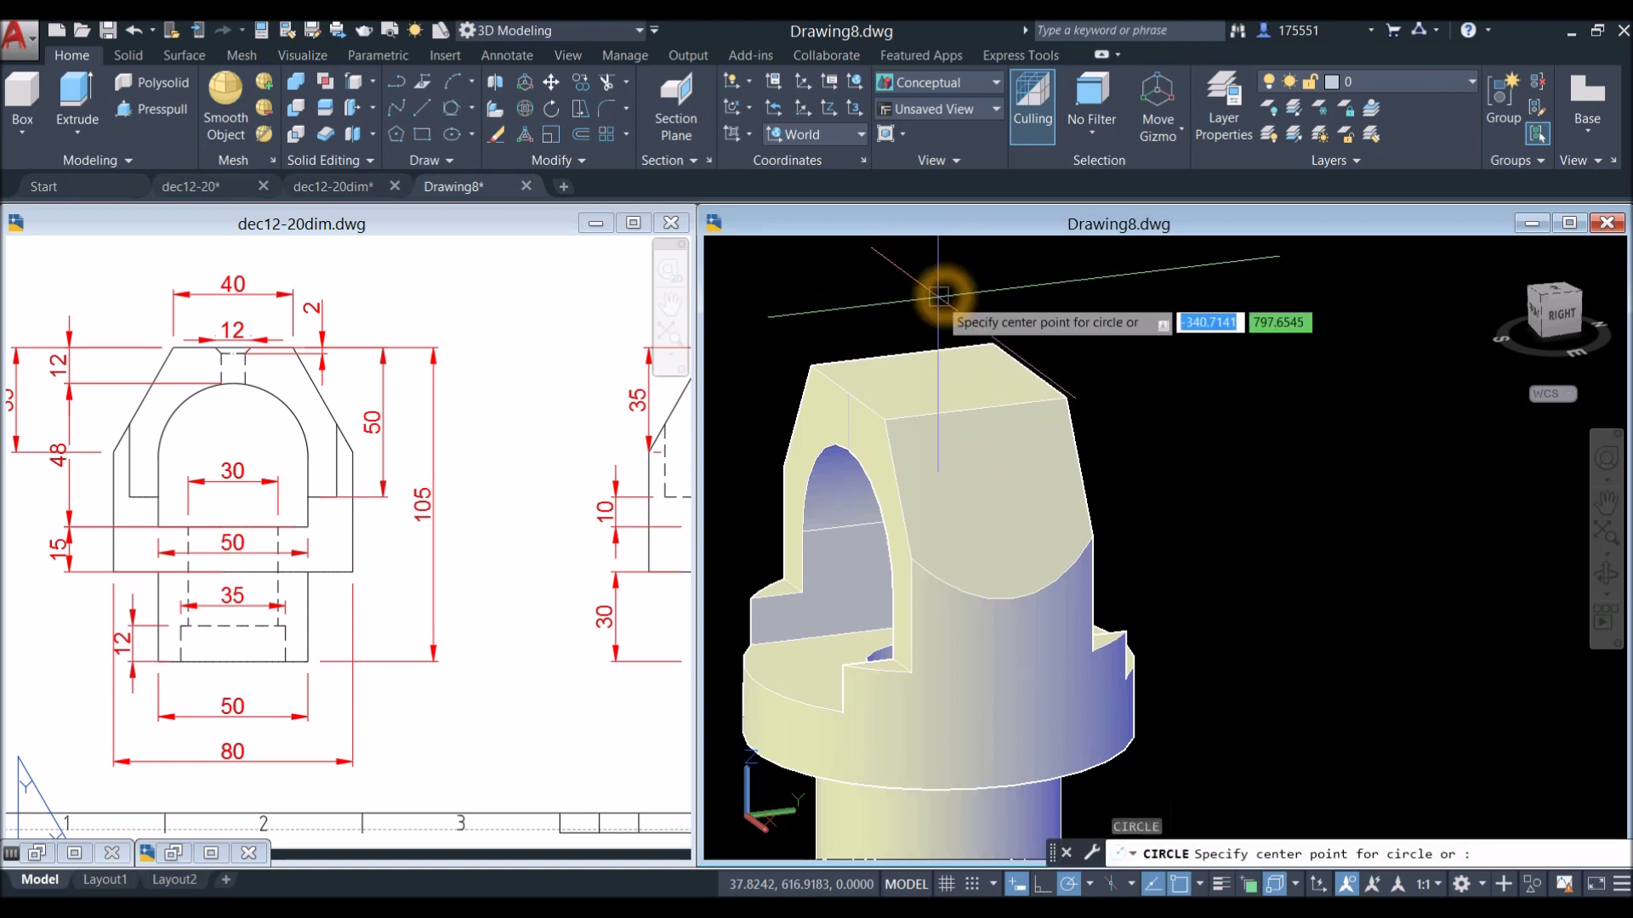
{"action": "left_click", "coordinate": [938, 383]}
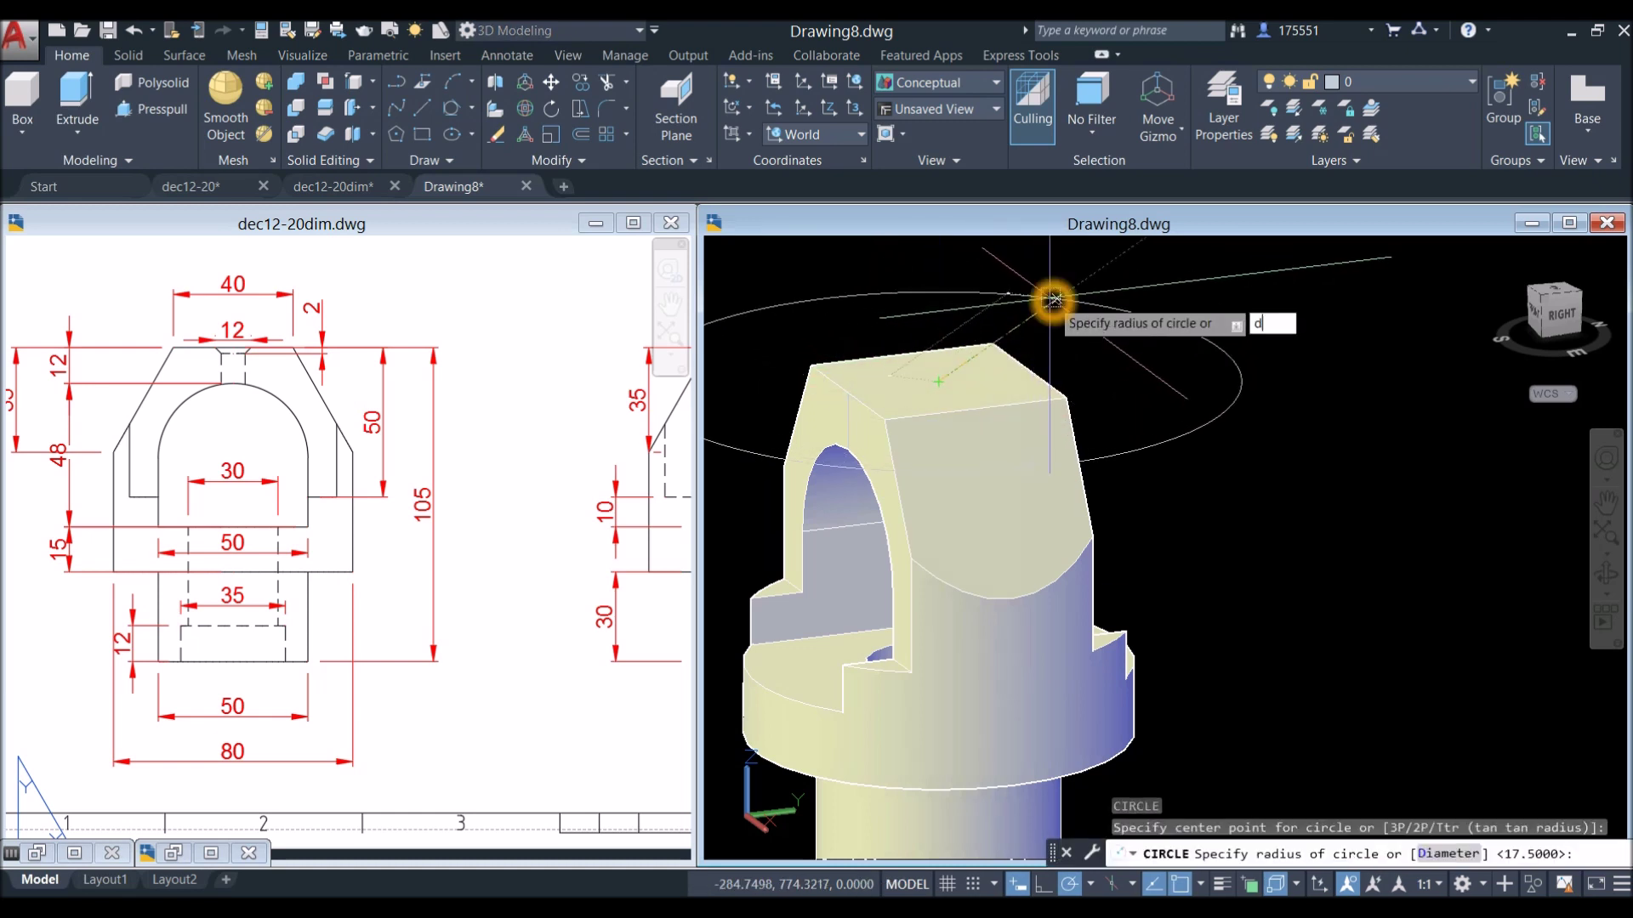
{"action": "key", "text": "Return"}
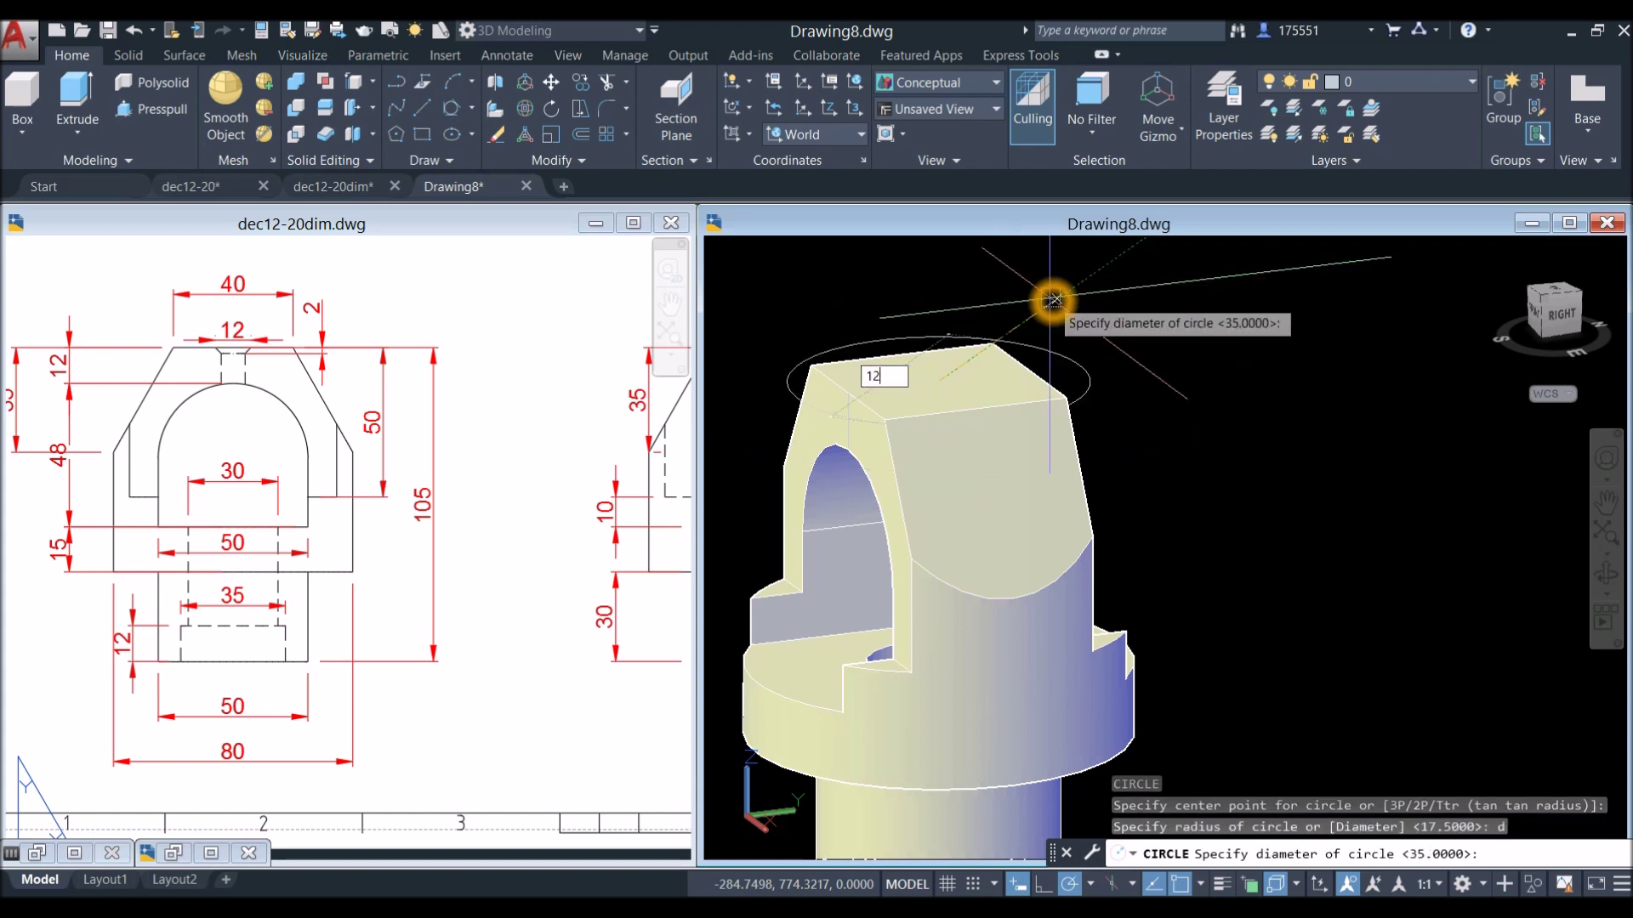
{"action": "type", "text": "12"}
{"action": "key", "text": "Return"}
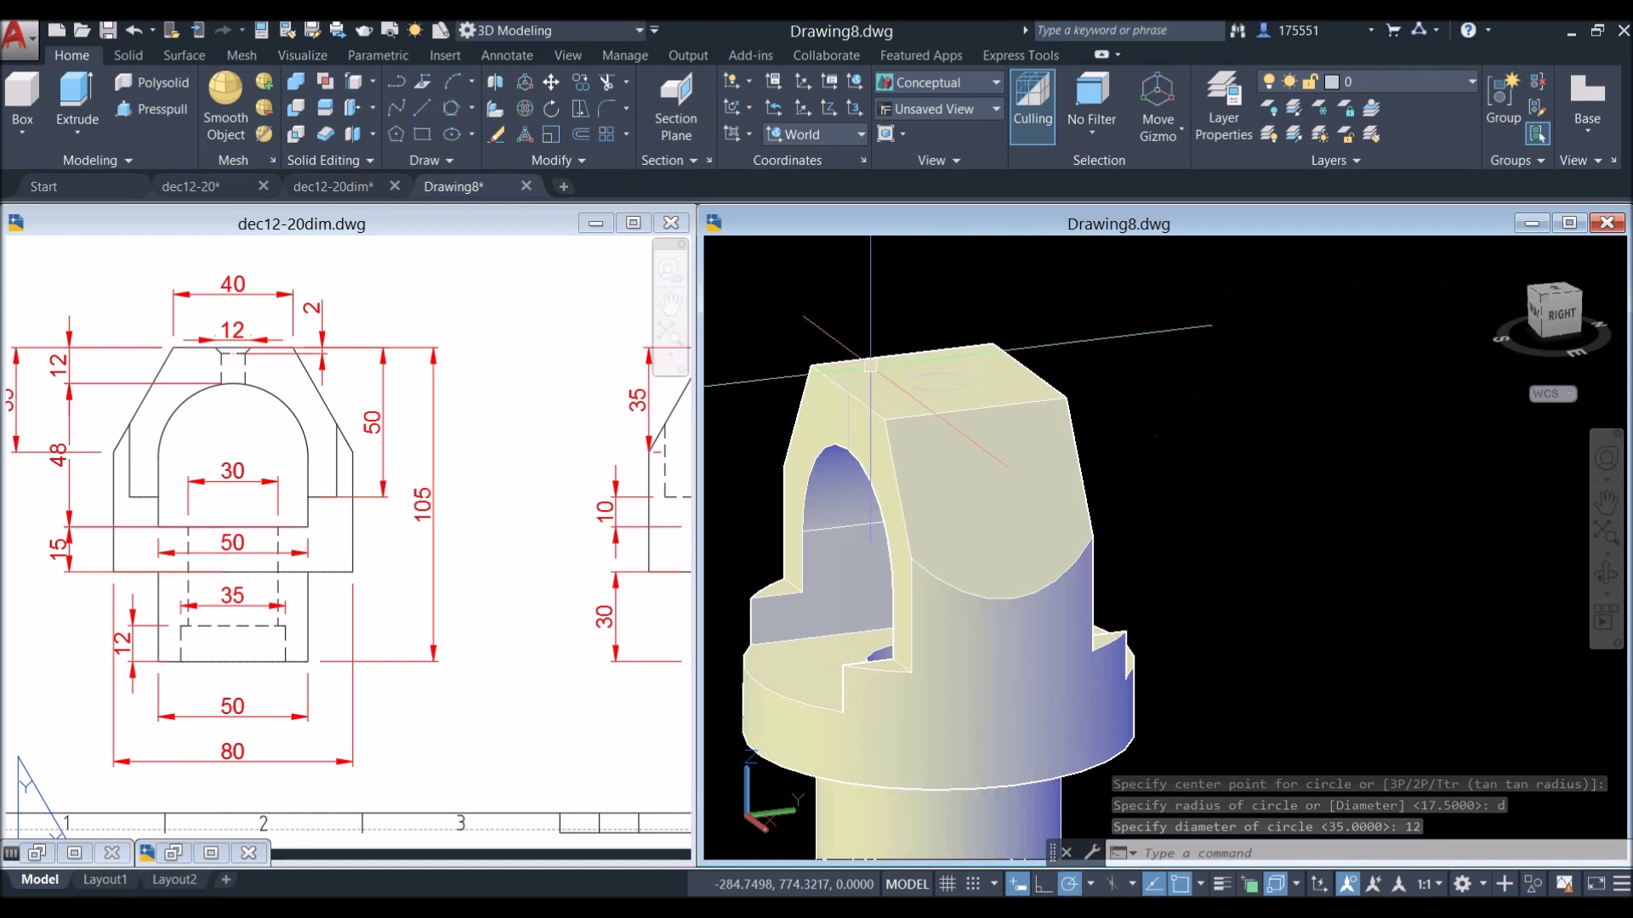
Set the model's visual style to Wireframe.
{"action": "left_click", "coordinate": [842, 249]}
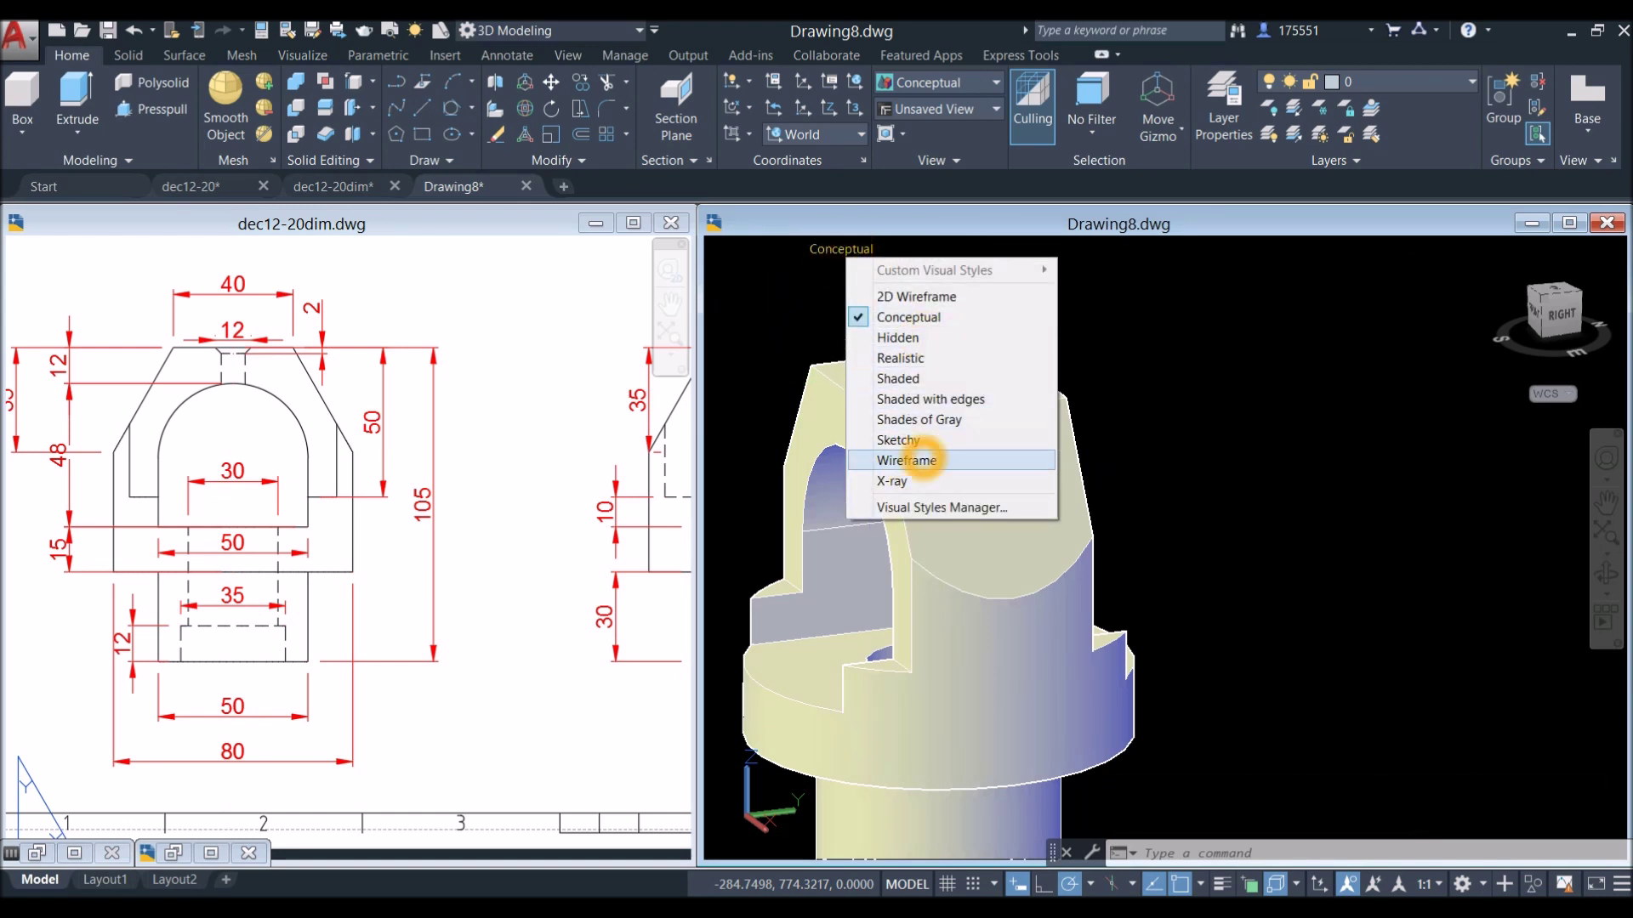
{"action": "left_click", "coordinate": [910, 460]}
{"action": "scroll", "coordinate": [938, 374], "scroll_direction": "up", "scroll_amount": 3}
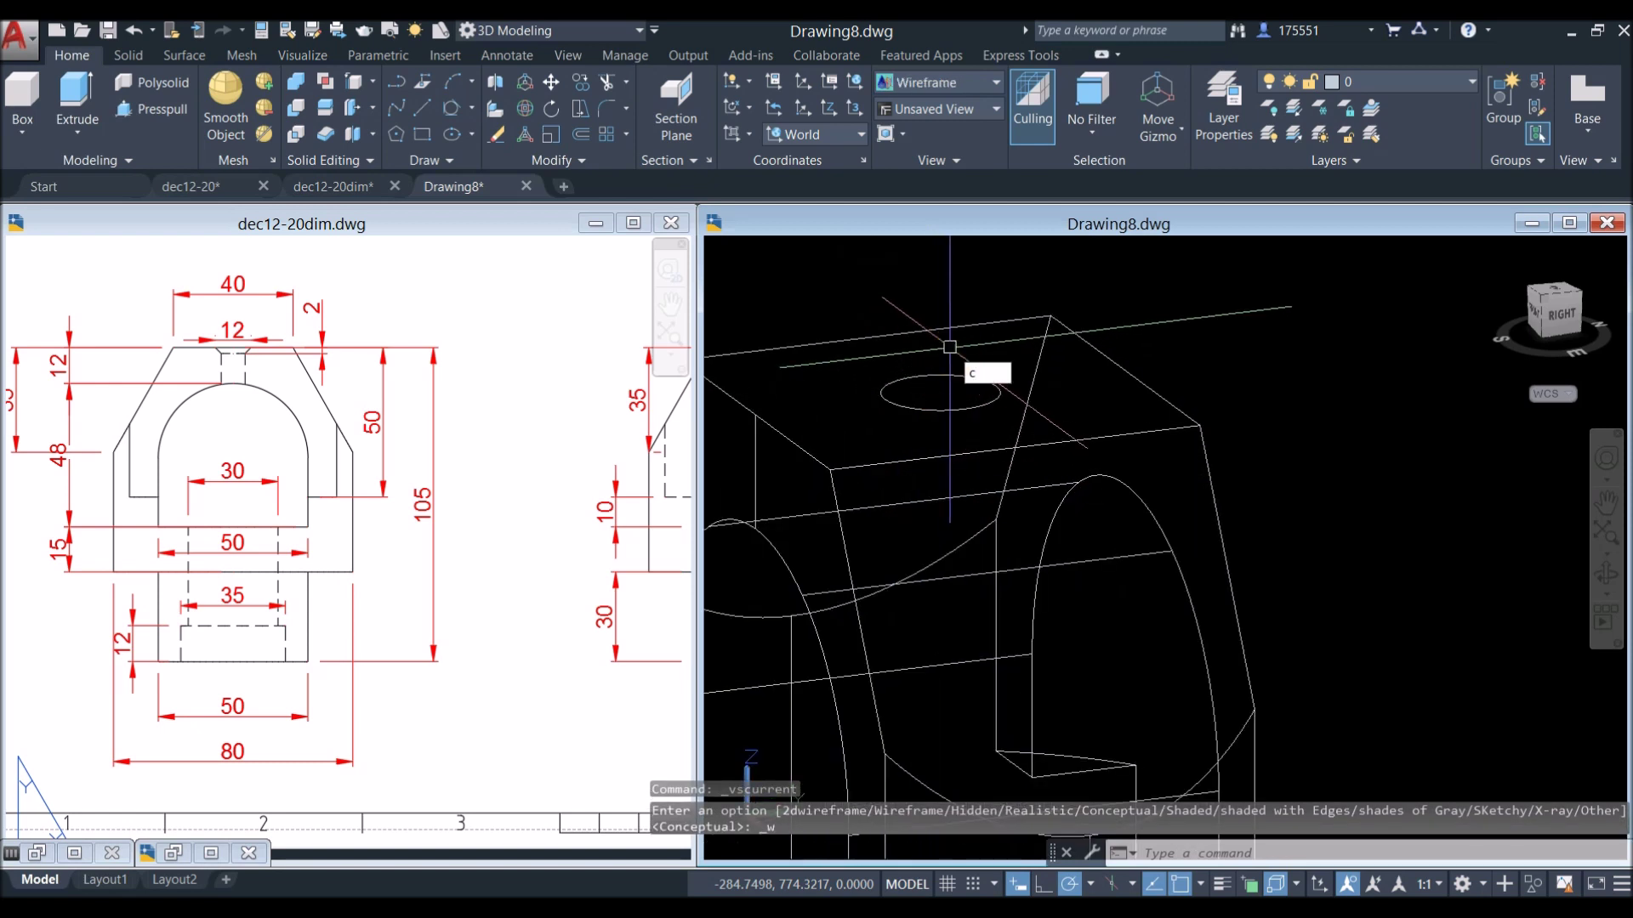
{"action": "key", "text": "Return"}
{"action": "left_click", "coordinate": [939, 393]}
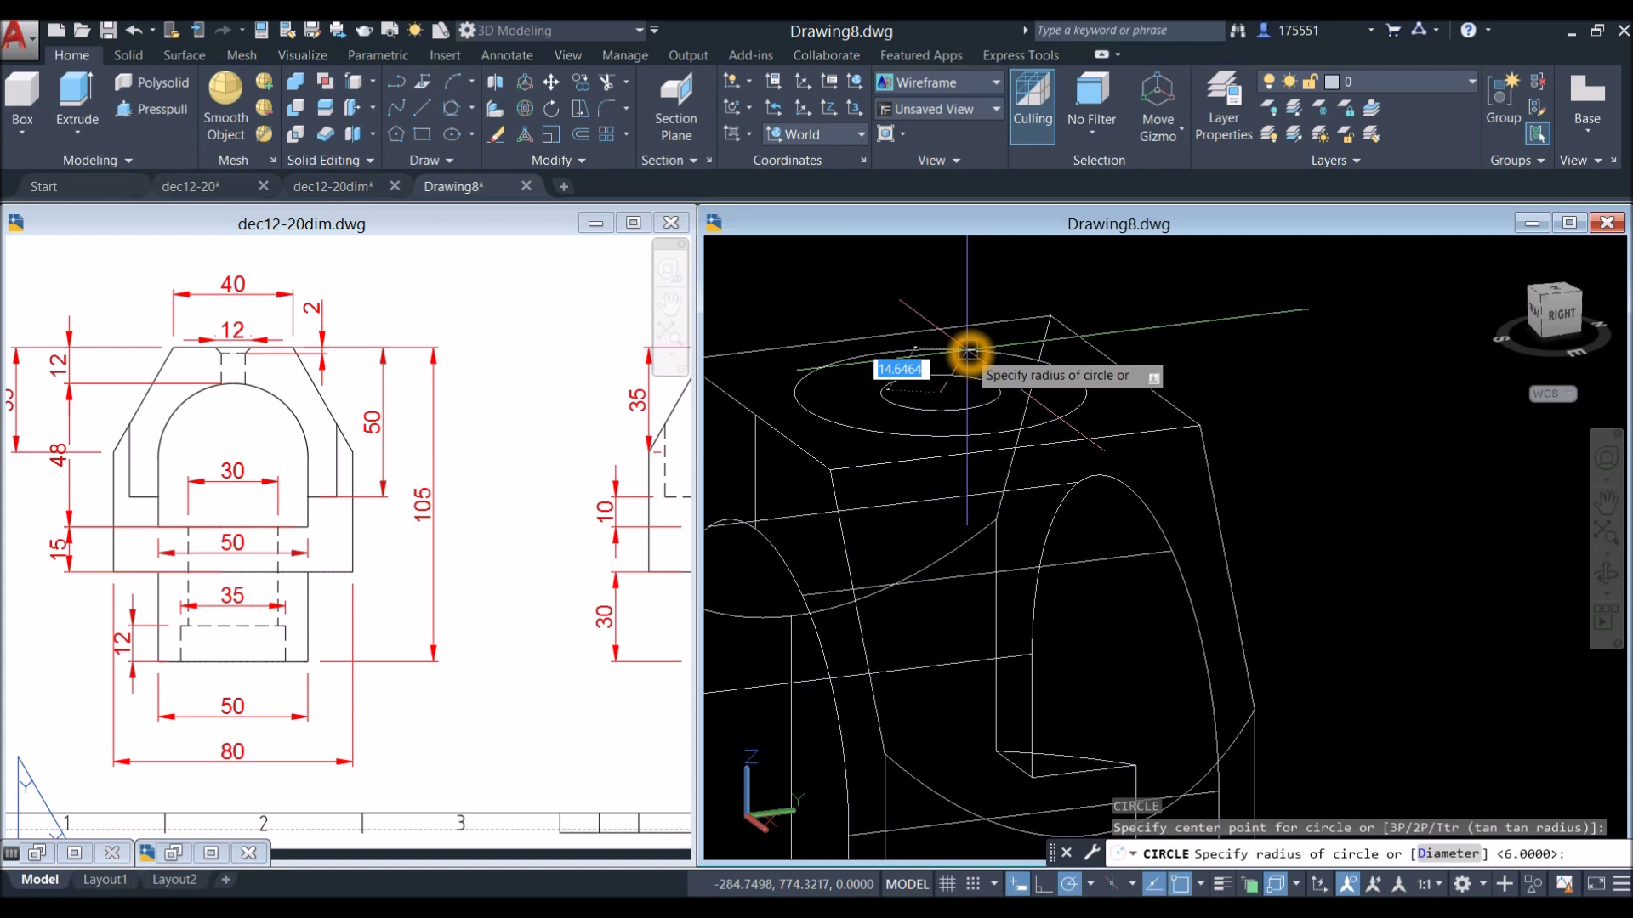
{"action": "left_click", "coordinate": [442, 307]}
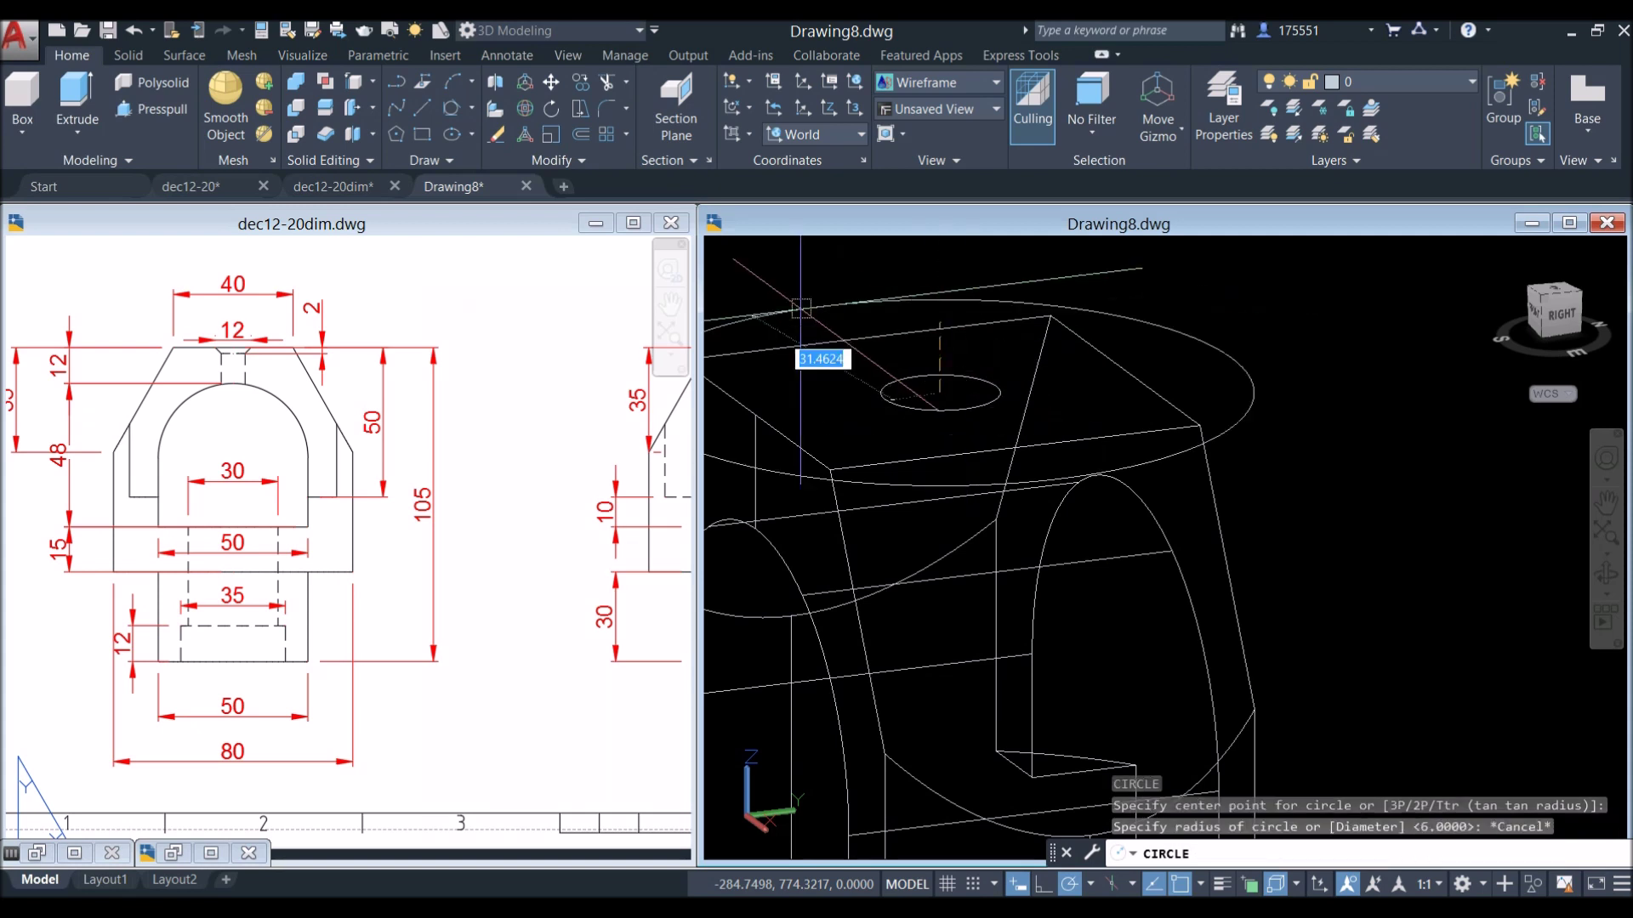
{"action": "left_click", "coordinate": [575, 348]}
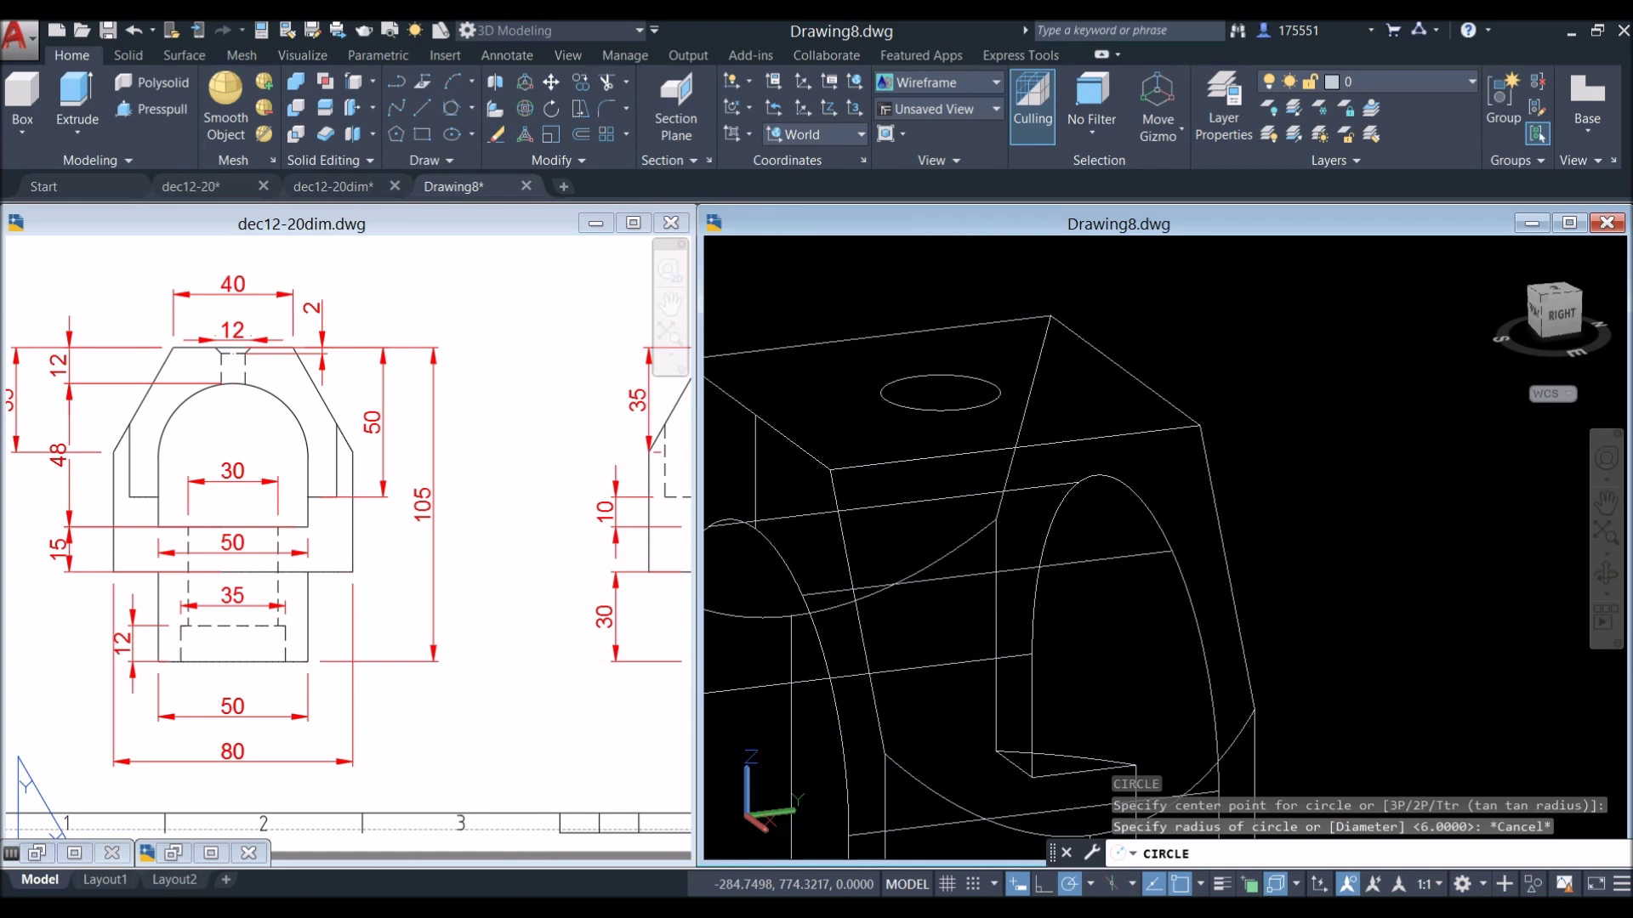
{"action": "key", "text": "Escape"}
In dec12-20dim, add a linear dimension to the width of the small top hole, placing it inside the arch.
{"action": "left_click", "coordinate": [491, 399]}
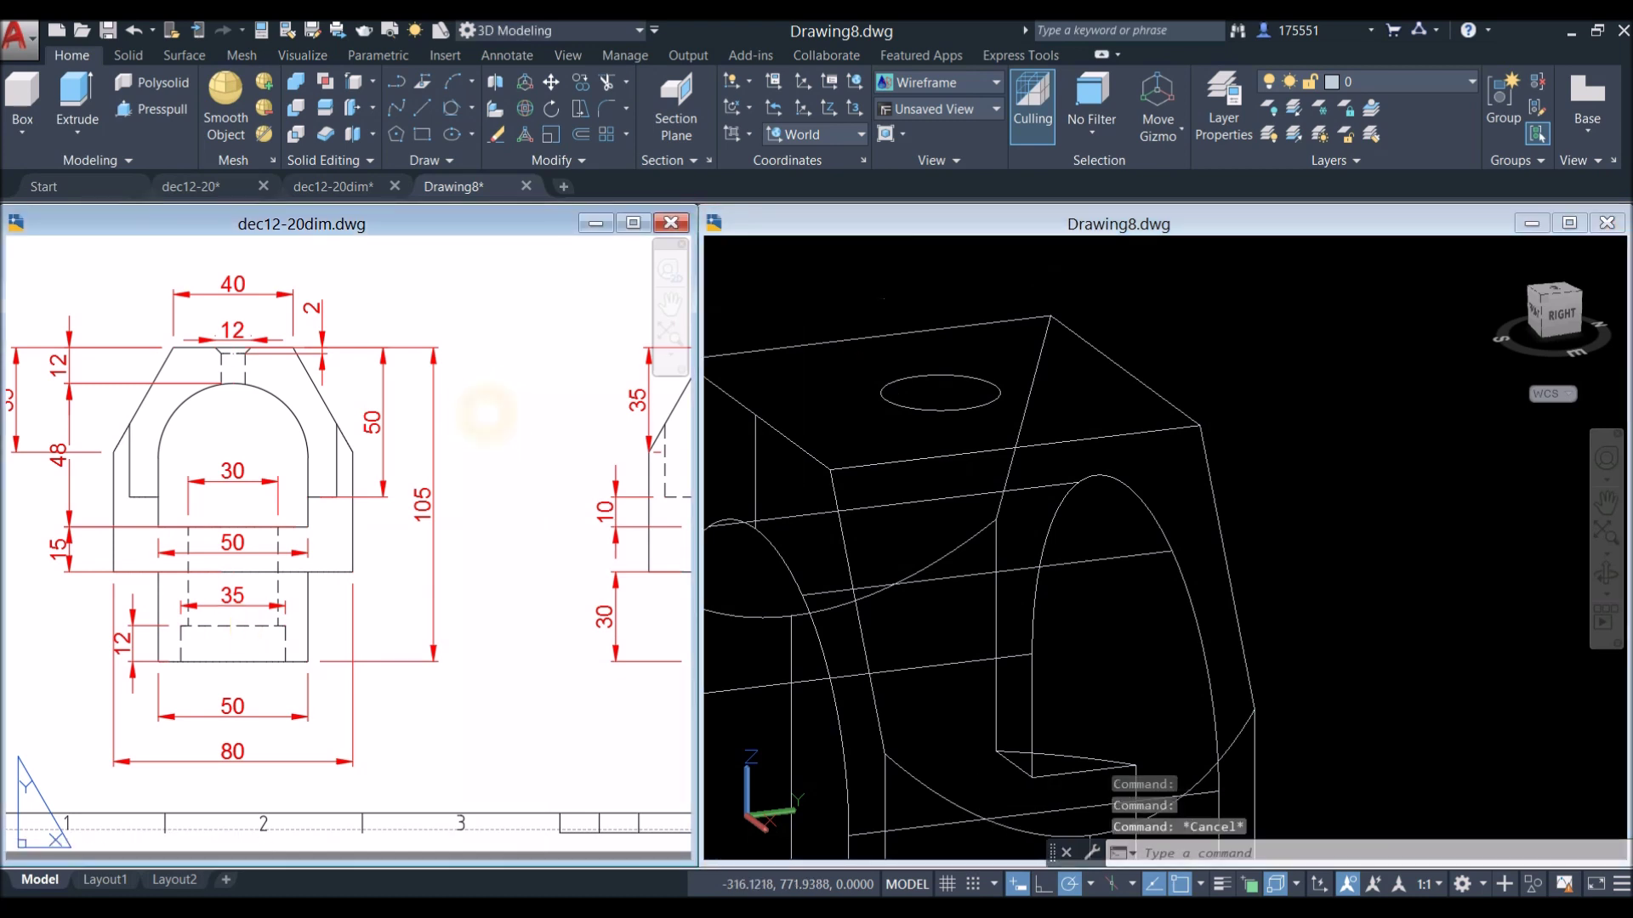
{"action": "left_click", "coordinate": [509, 56]}
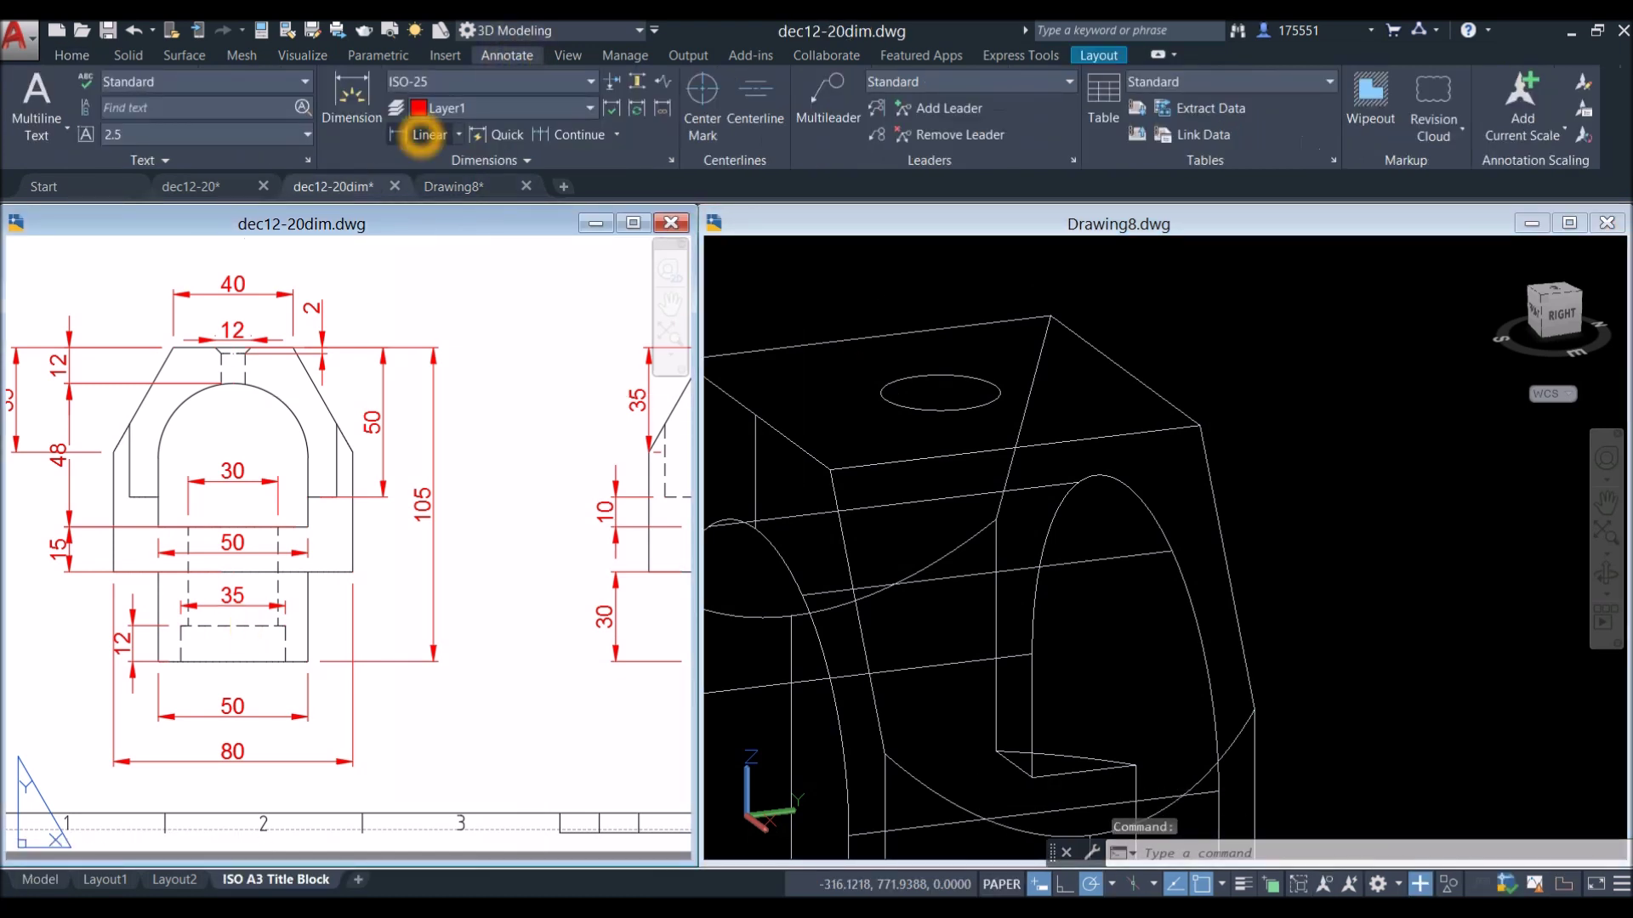
{"action": "left_click", "coordinate": [421, 135]}
{"action": "scroll", "coordinate": [204, 390], "scroll_direction": "up", "scroll_amount": 5}
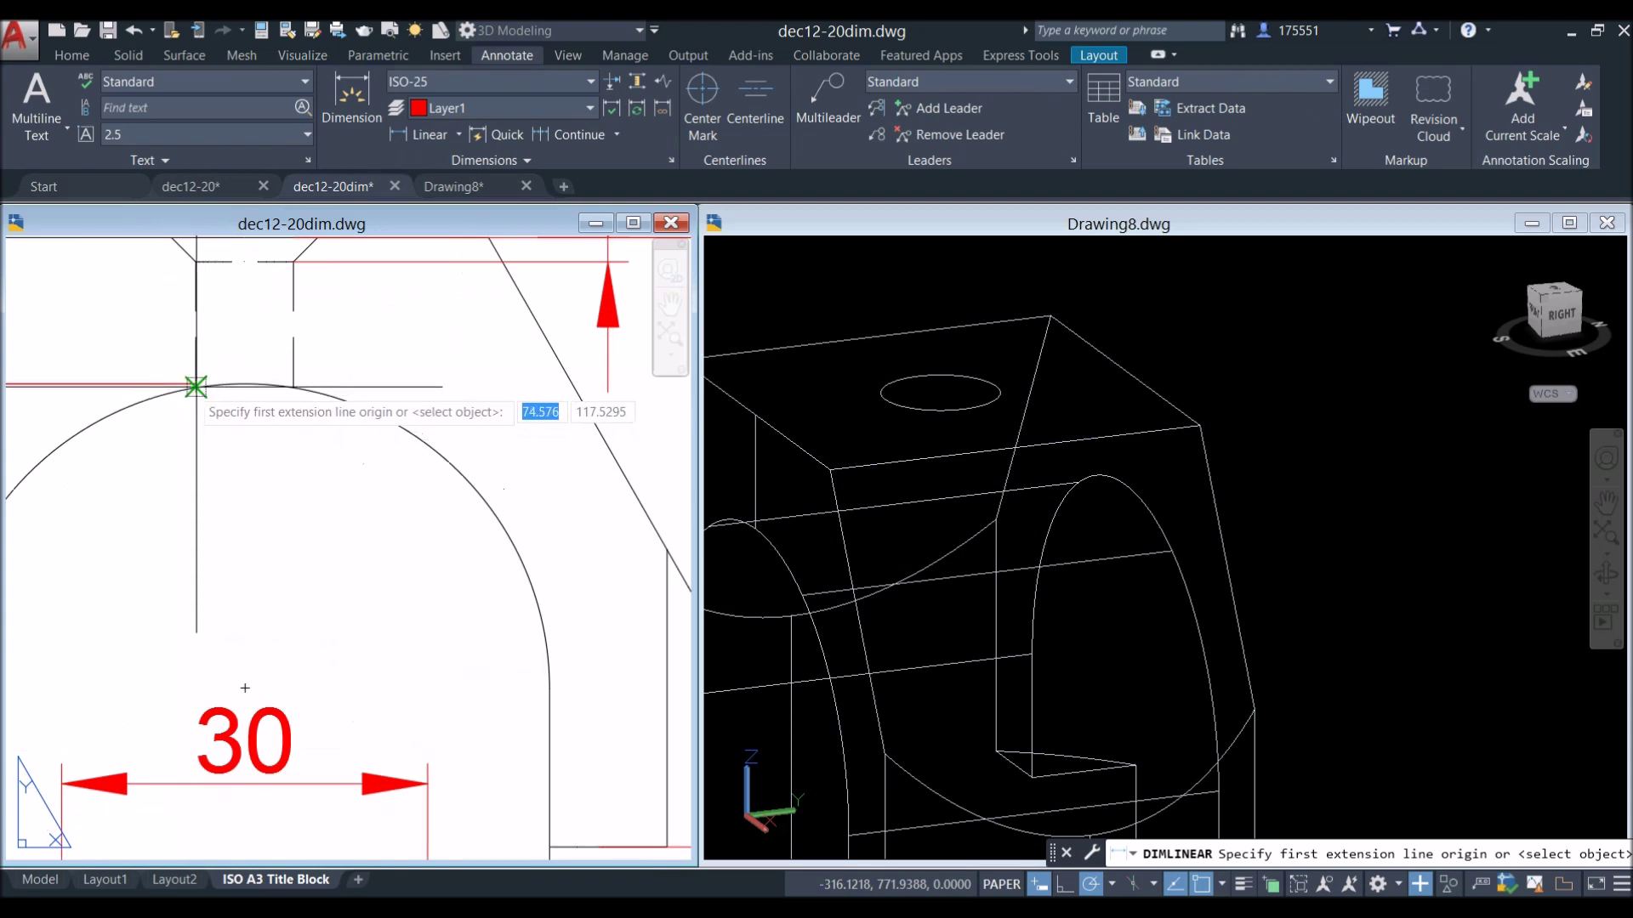
{"action": "left_click", "coordinate": [196, 387]}
{"action": "left_click", "coordinate": [293, 386]}
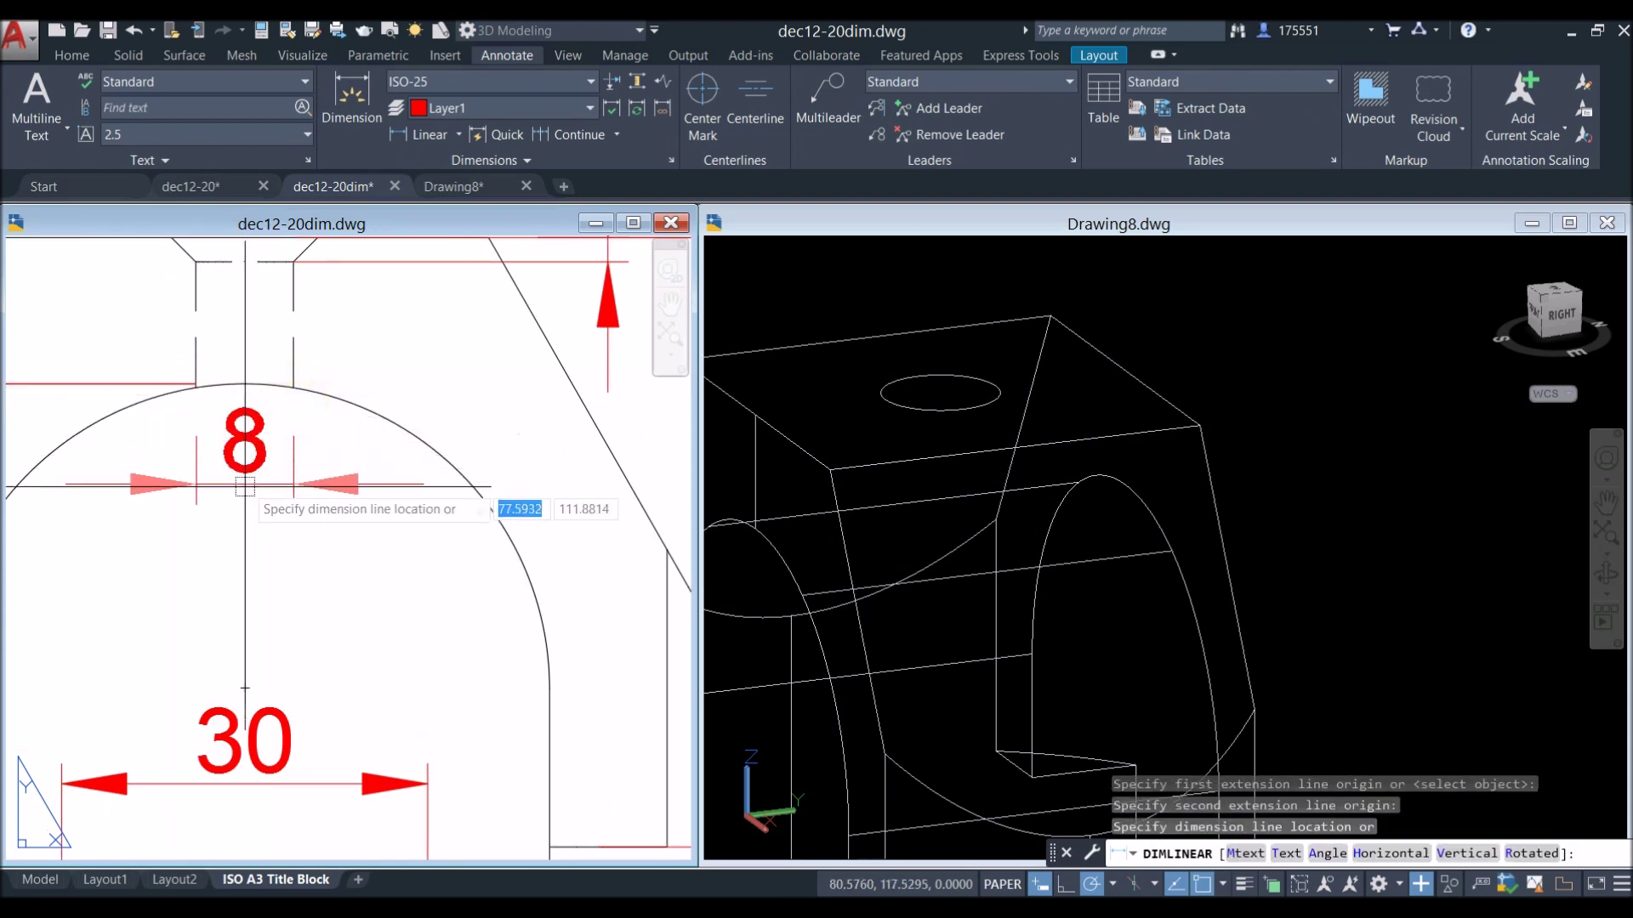
{"action": "left_click", "coordinate": [245, 526]}
In Drawing8, draw a circle of diameter 8 concentric with the diameter-12 circle on the top face.
{"action": "left_click", "coordinate": [990, 330]}
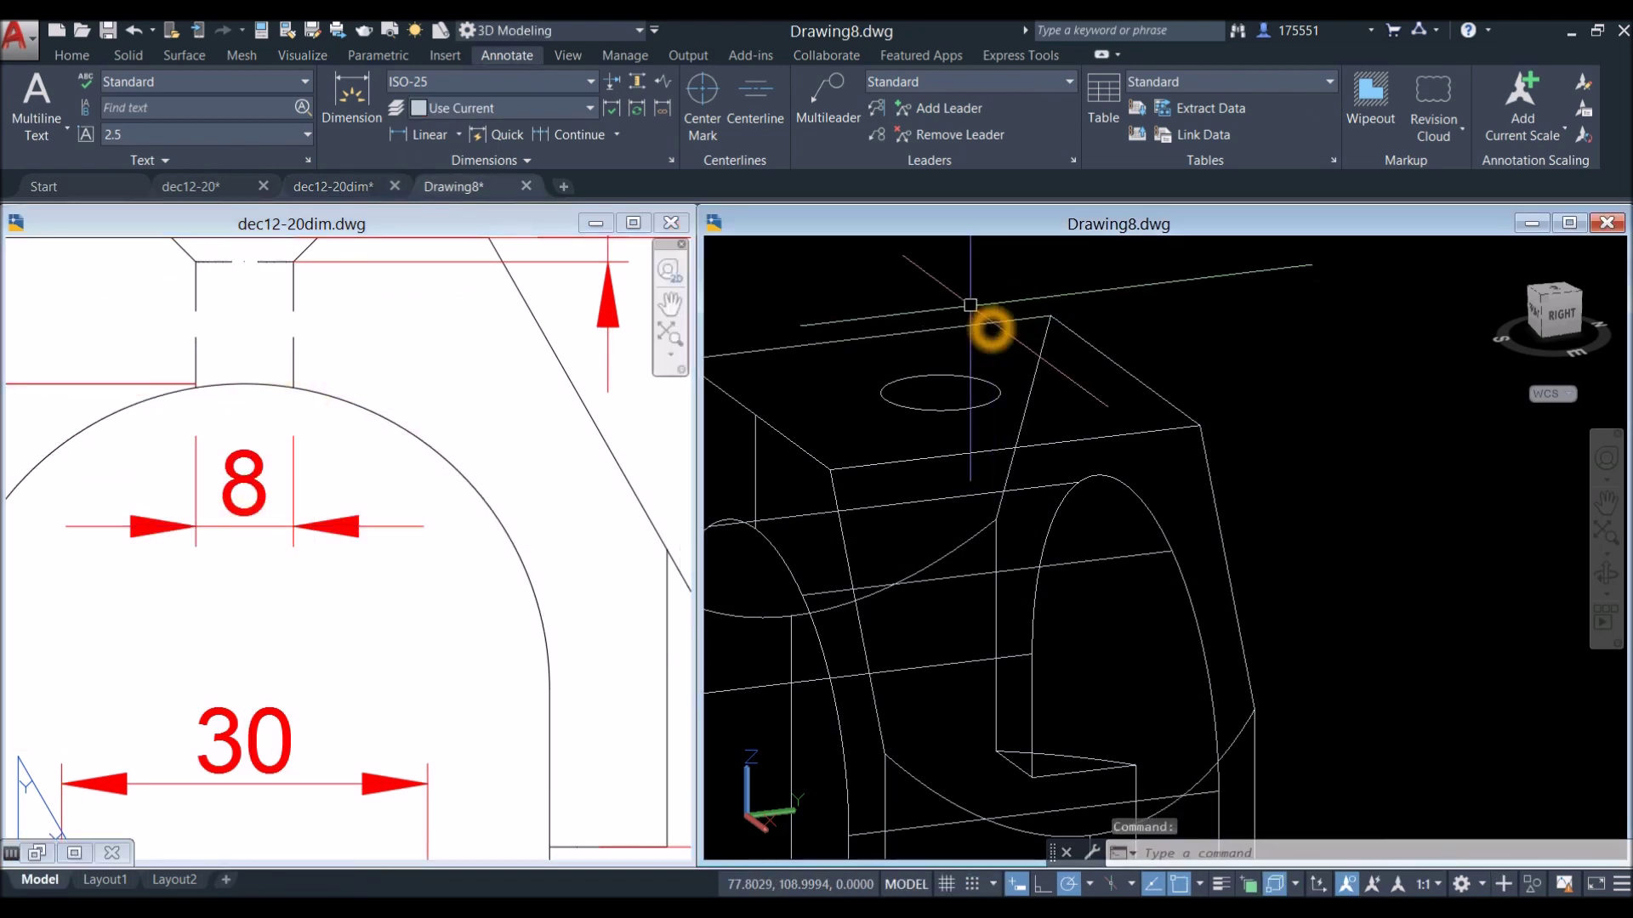
{"action": "type", "text": "c"}
{"action": "key", "text": "Return"}
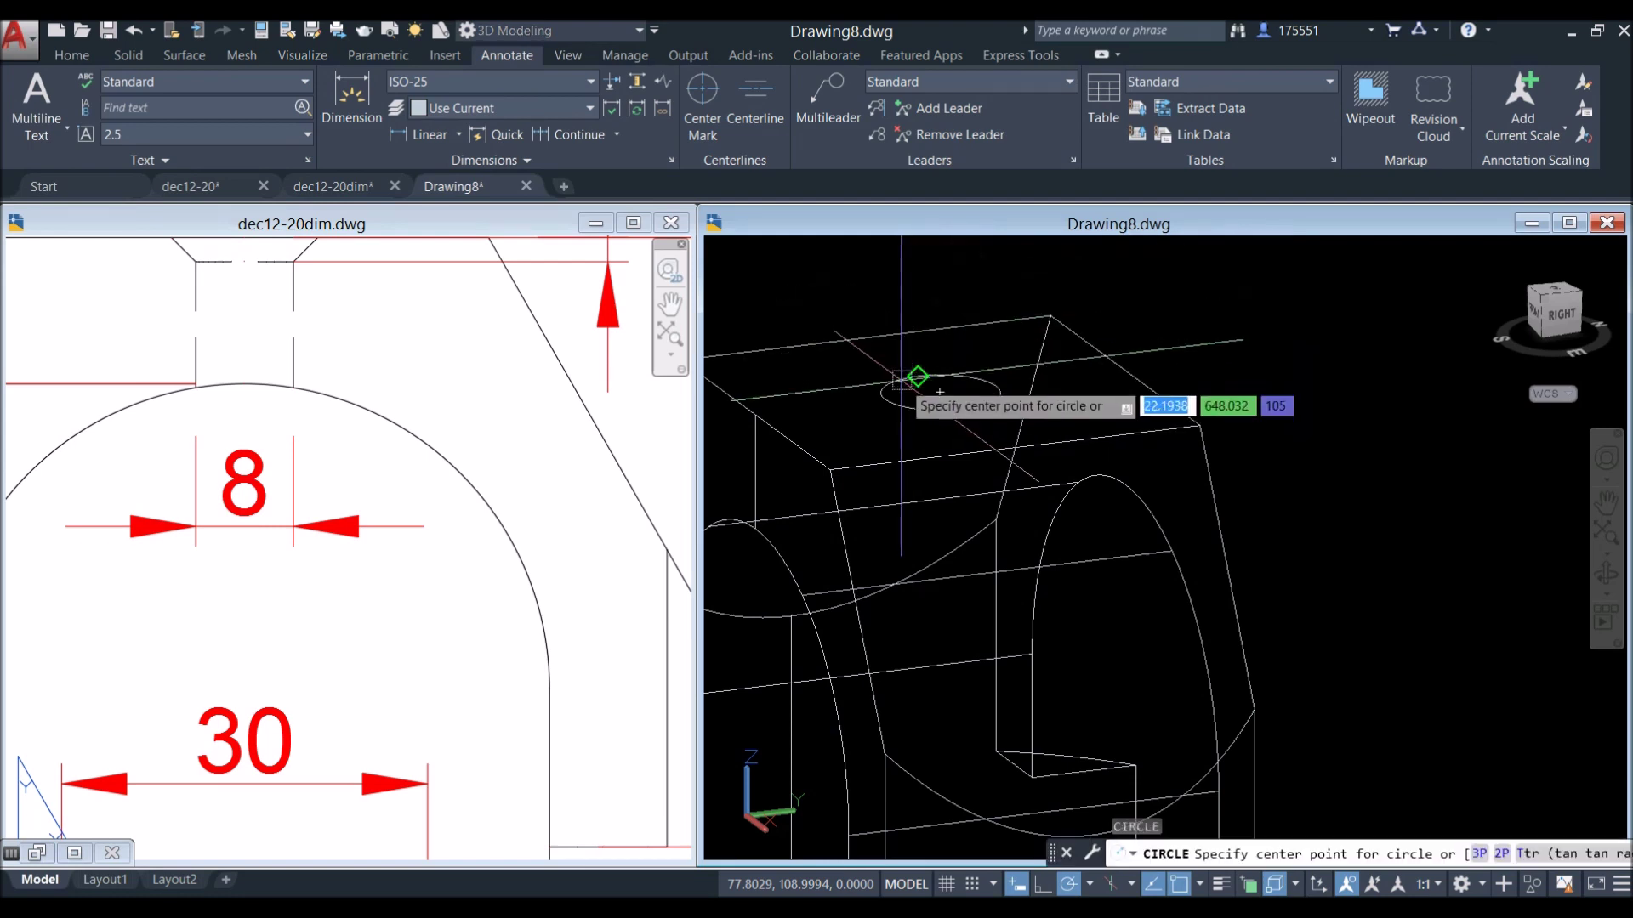
{"action": "left_click", "coordinate": [940, 392]}
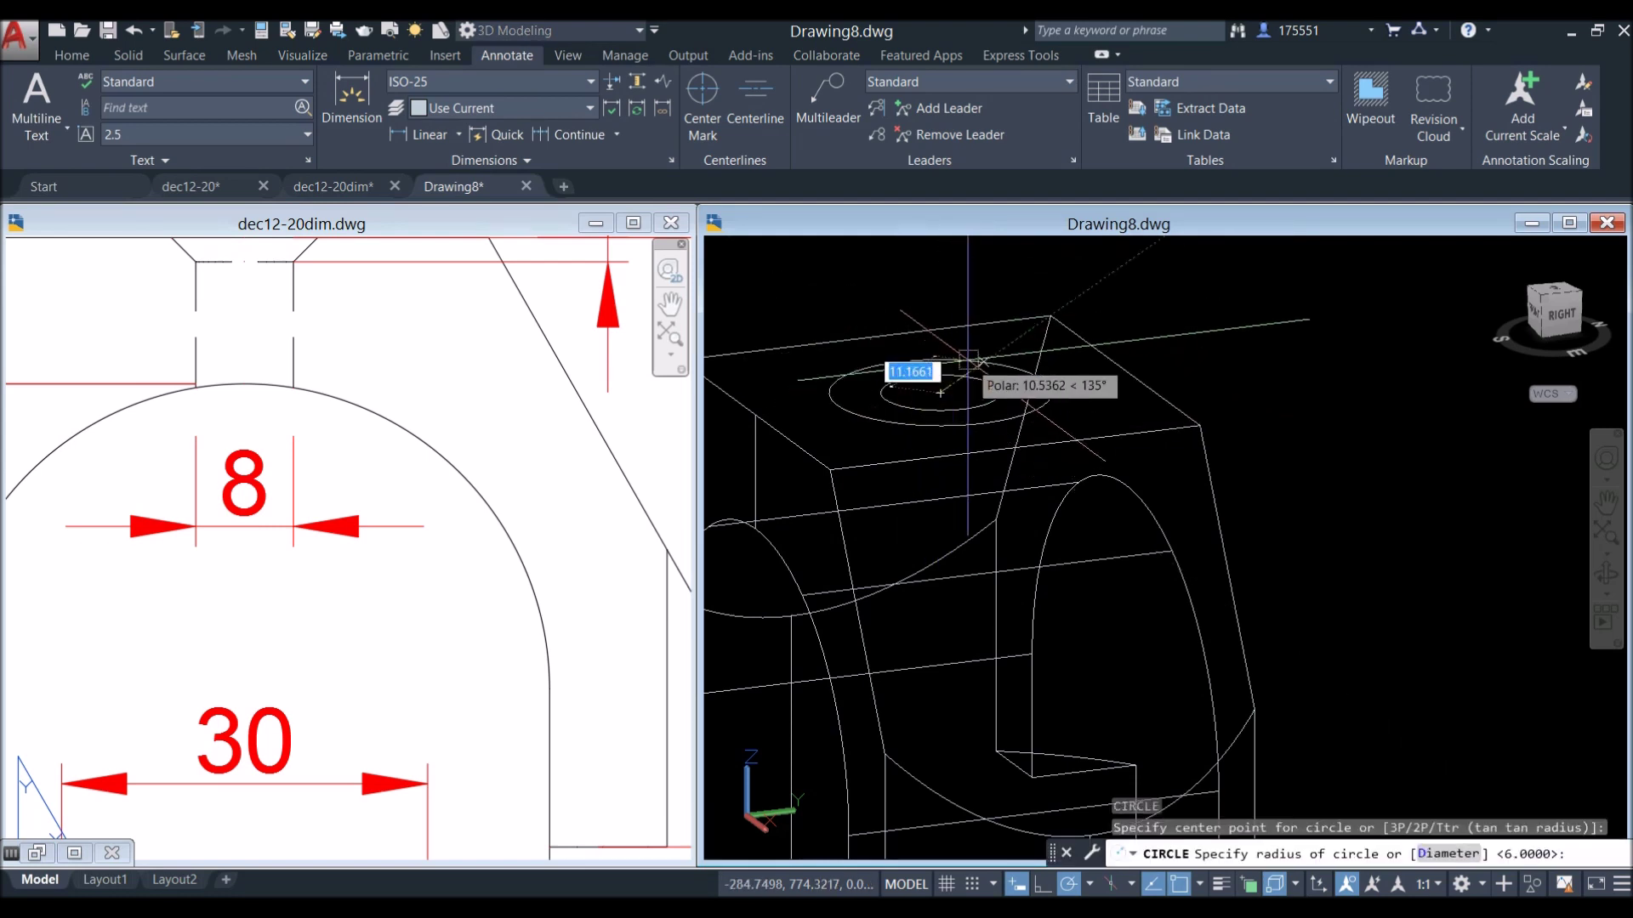
{"action": "left_click", "coordinate": [976, 357]}
{"action": "key", "text": "Return"}
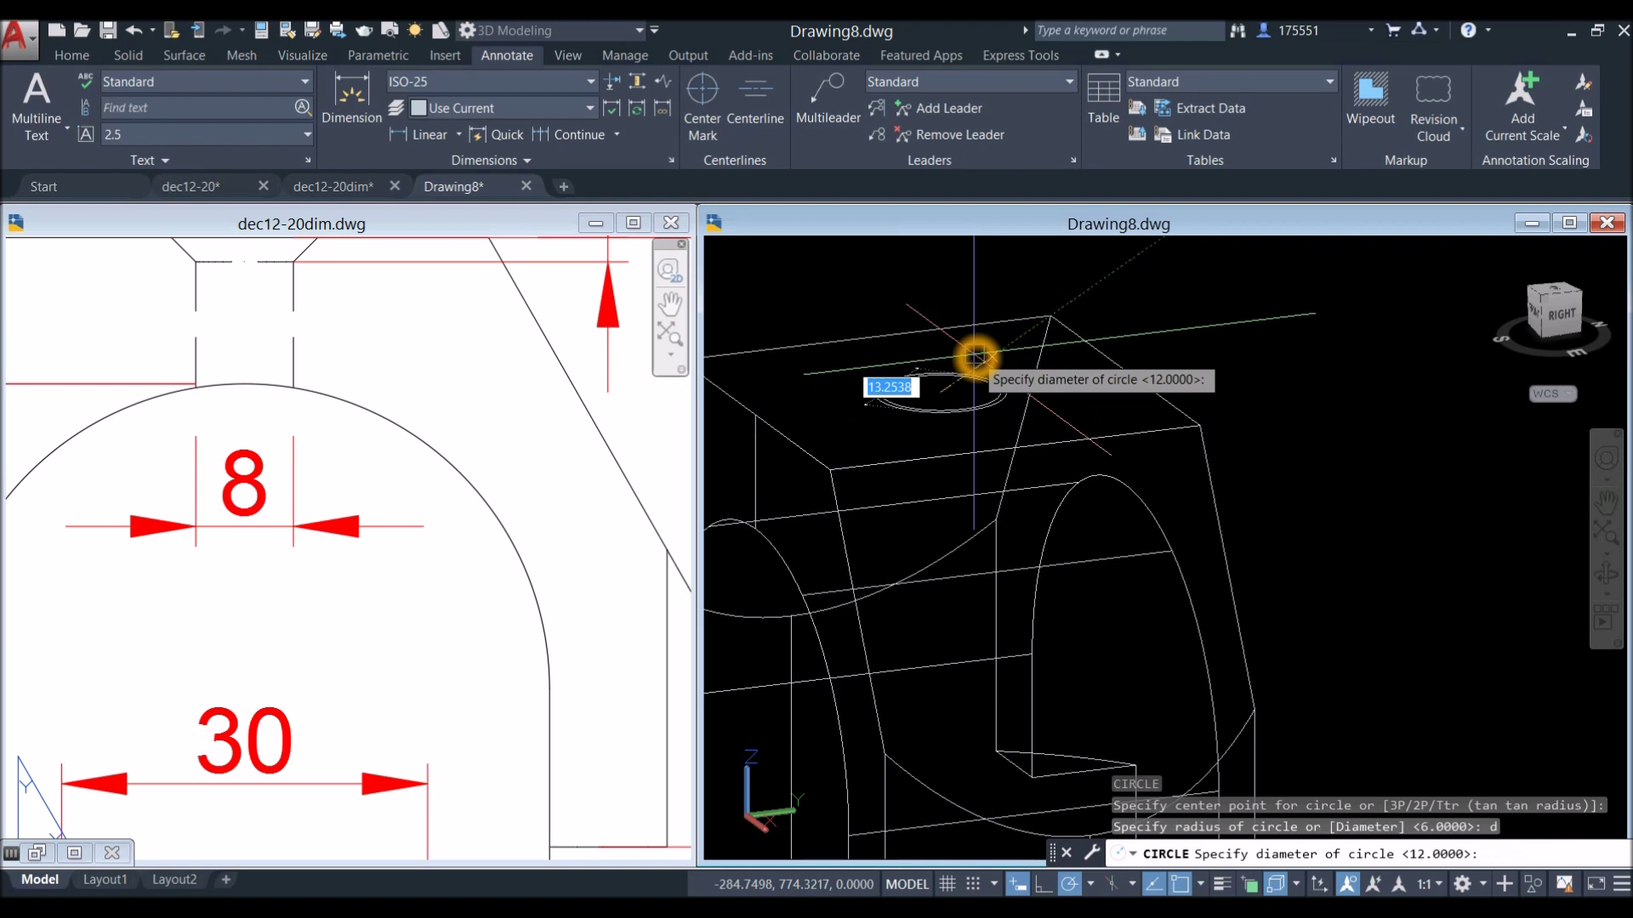
{"action": "type", "text": "8"}
{"action": "key", "text": "Return"}
Check the countersink in dec12-20dim, then move the diameter-8 circle 2 units straight down in Drawing8.
{"action": "left_click", "coordinate": [419, 445]}
{"action": "scroll", "coordinate": [401, 636], "scroll_direction": "down", "scroll_amount": 2}
{"action": "scroll", "coordinate": [401, 558], "scroll_direction": "down", "scroll_amount": 2}
{"action": "scroll", "coordinate": [334, 466], "scroll_direction": "up", "scroll_amount": 4}
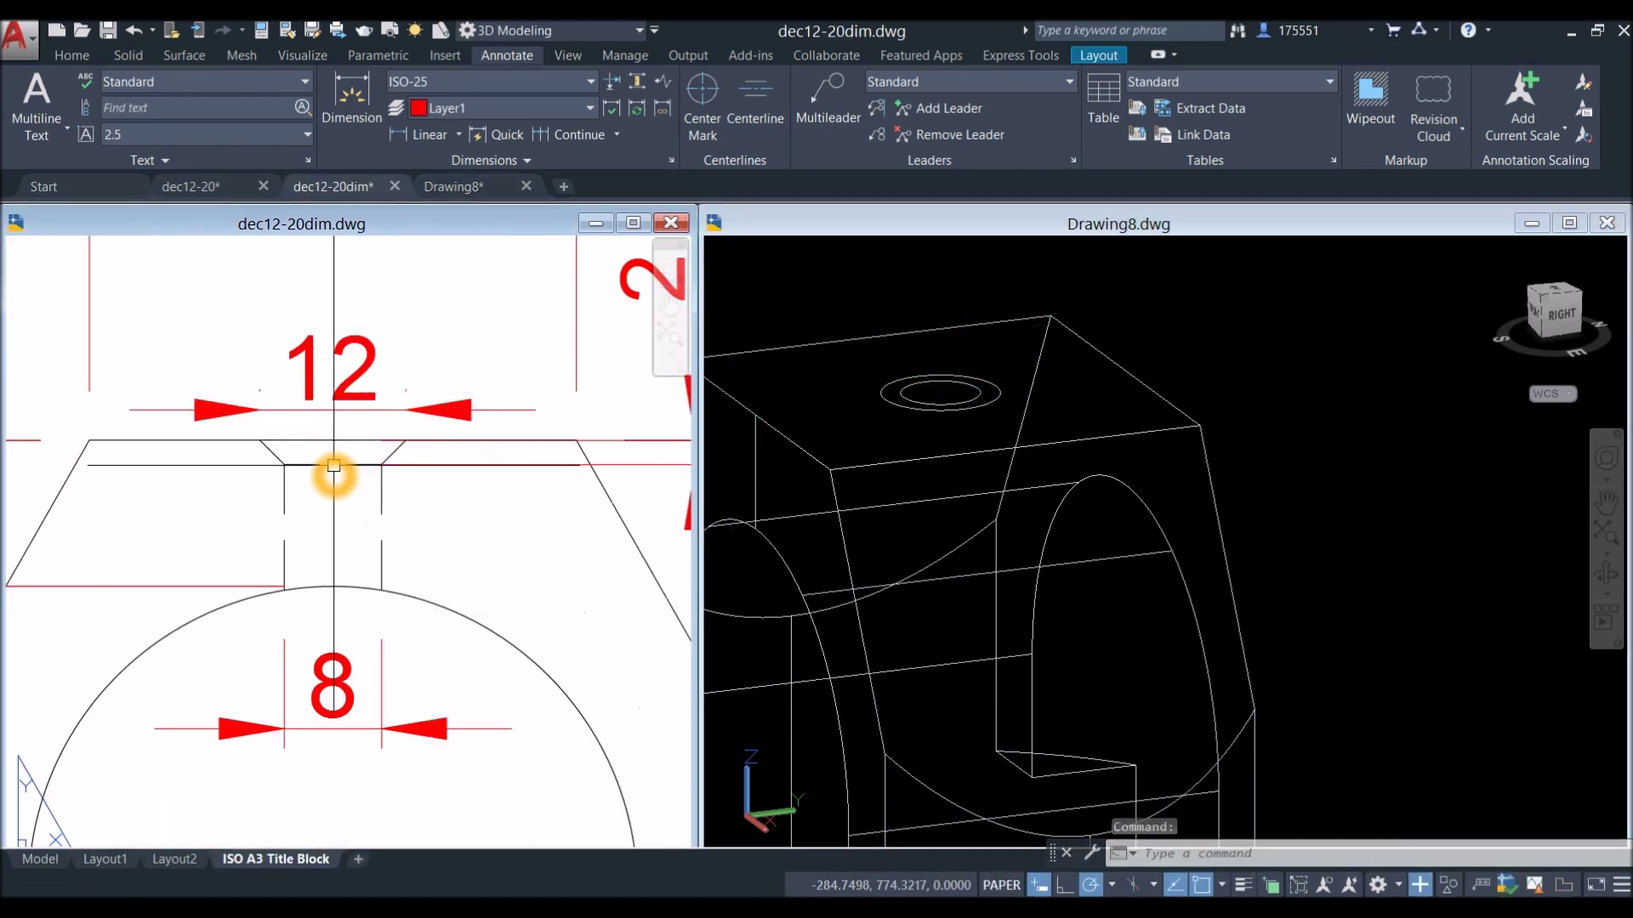
{"action": "scroll", "coordinate": [375, 502], "scroll_direction": "down", "scroll_amount": 2}
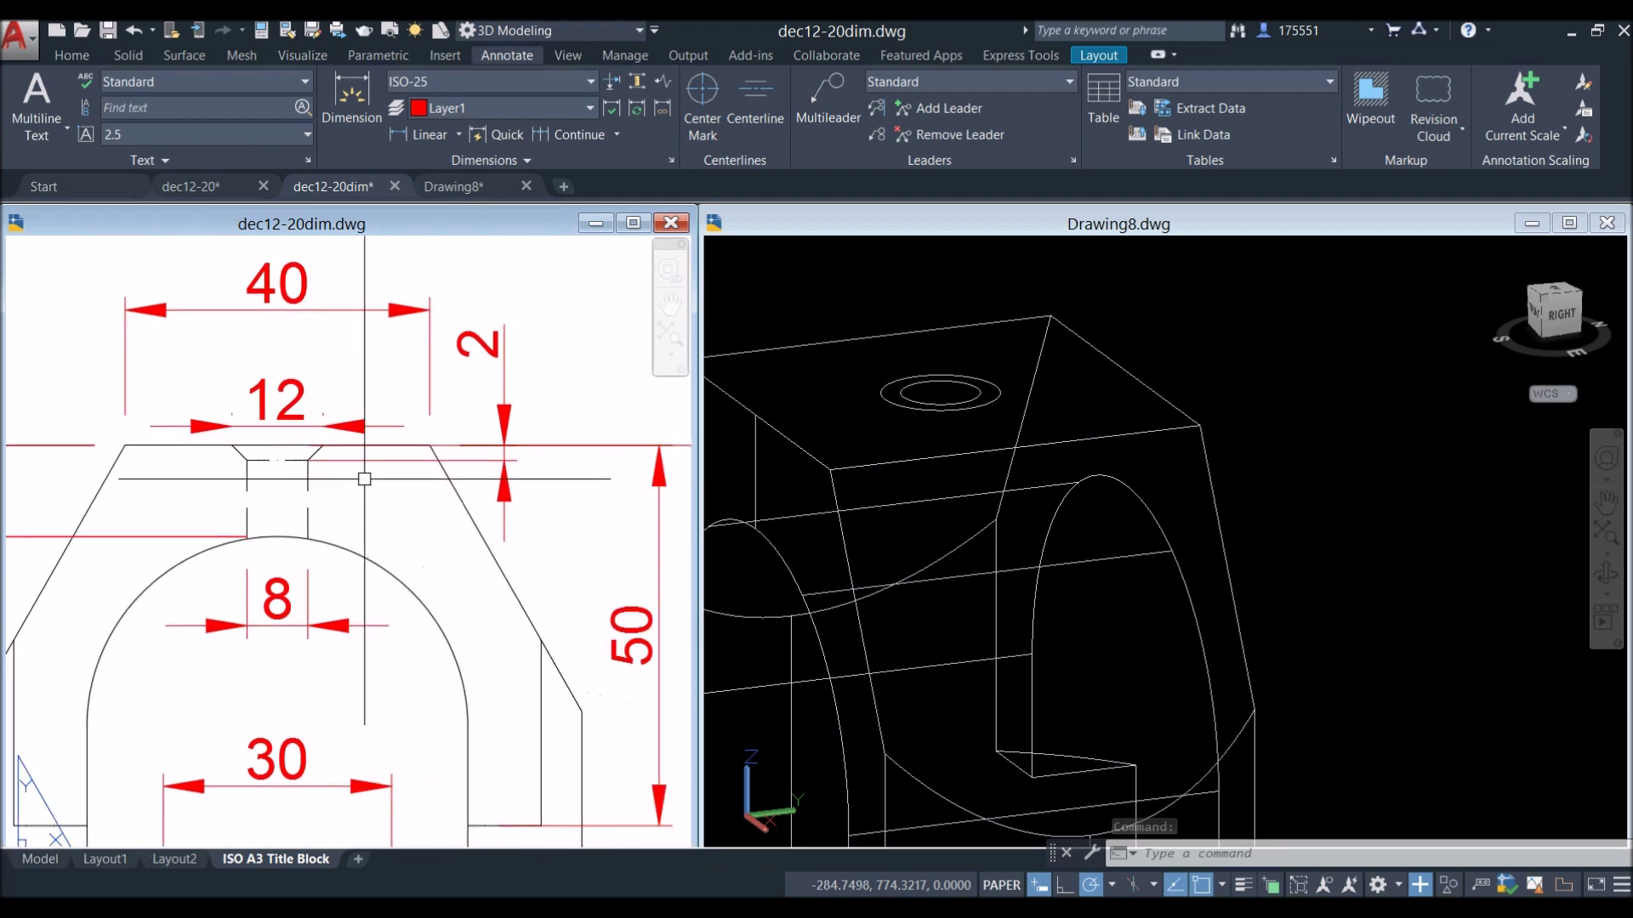
{"action": "left_click", "coordinate": [953, 366]}
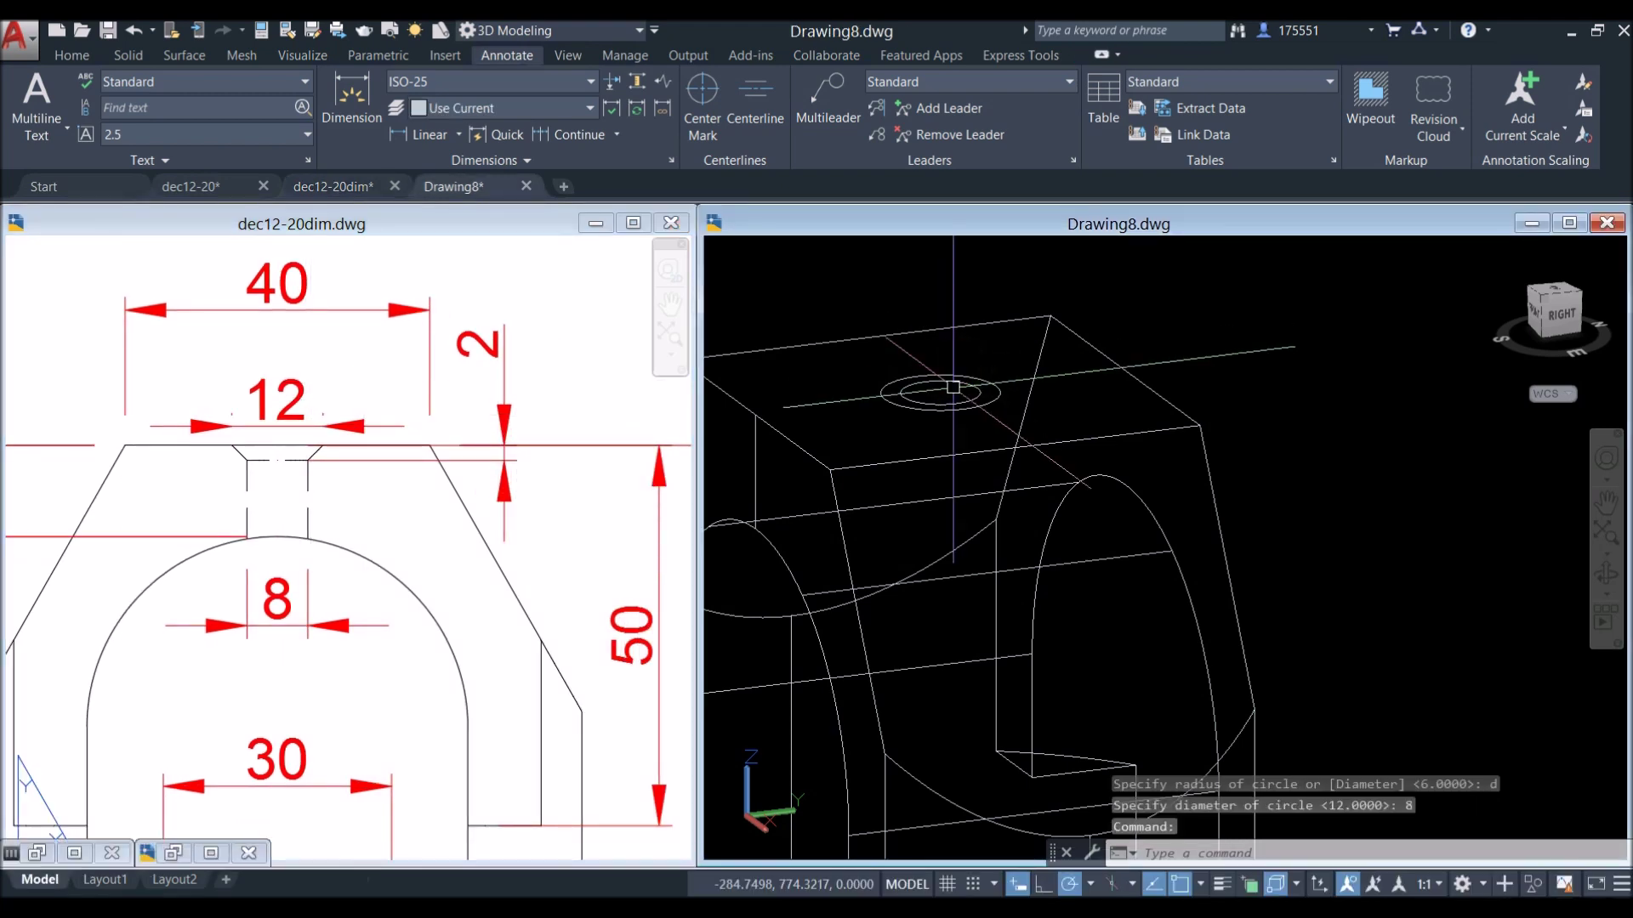
{"action": "left_click", "coordinate": [968, 388]}
{"action": "right_click", "coordinate": [1185, 276]}
{"action": "left_click", "coordinate": [1229, 418]}
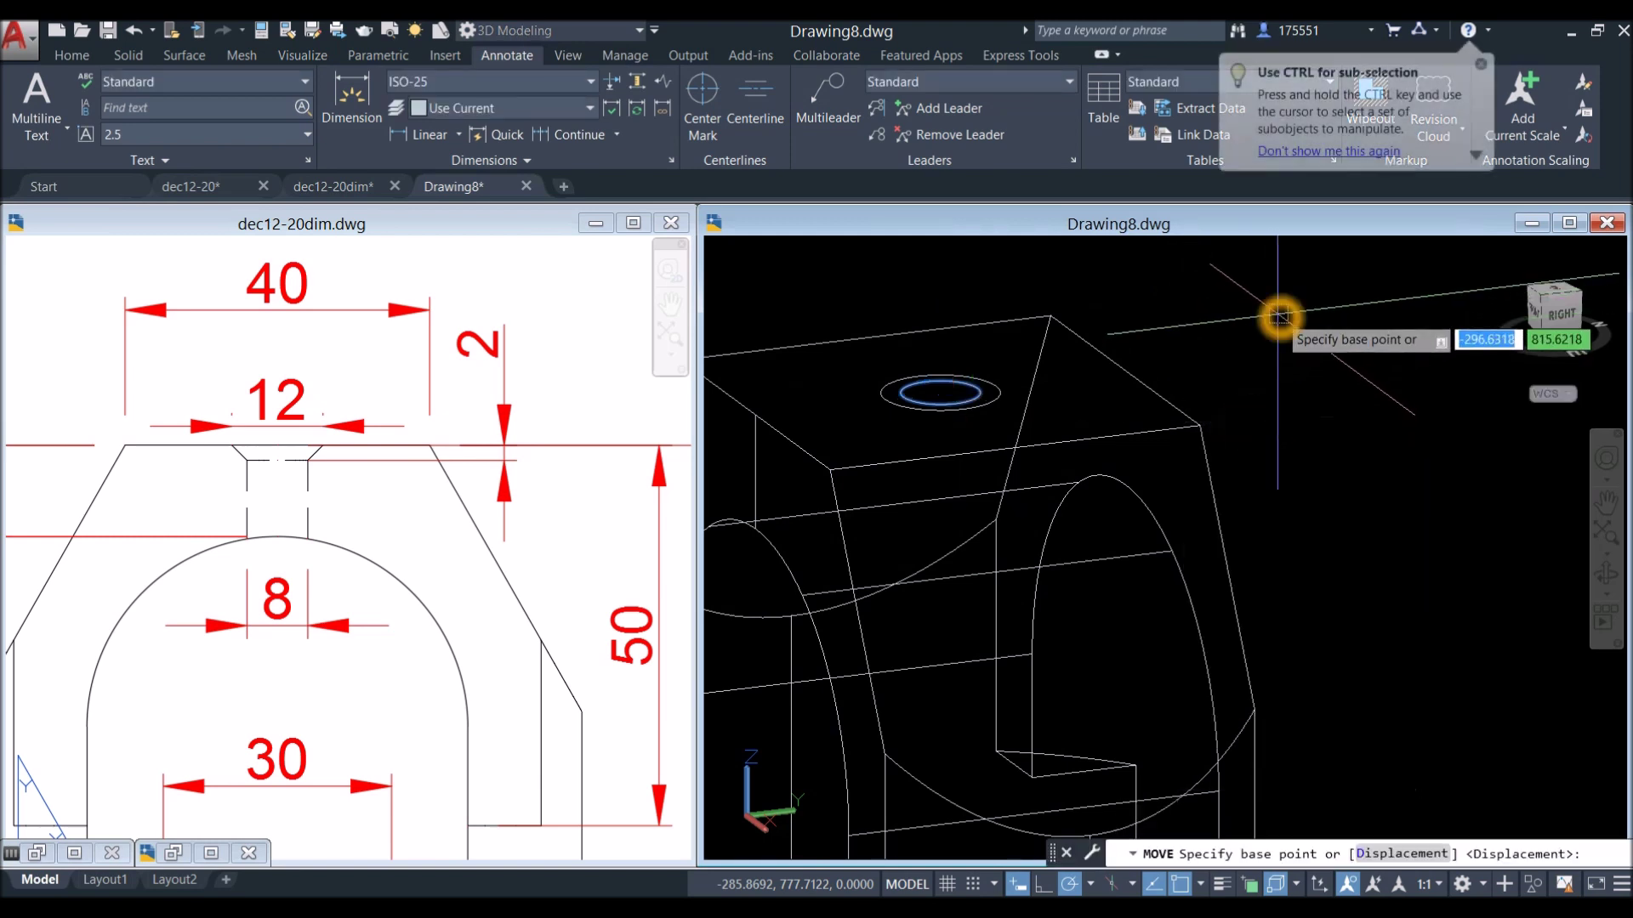
{"action": "left_click", "coordinate": [1298, 293]}
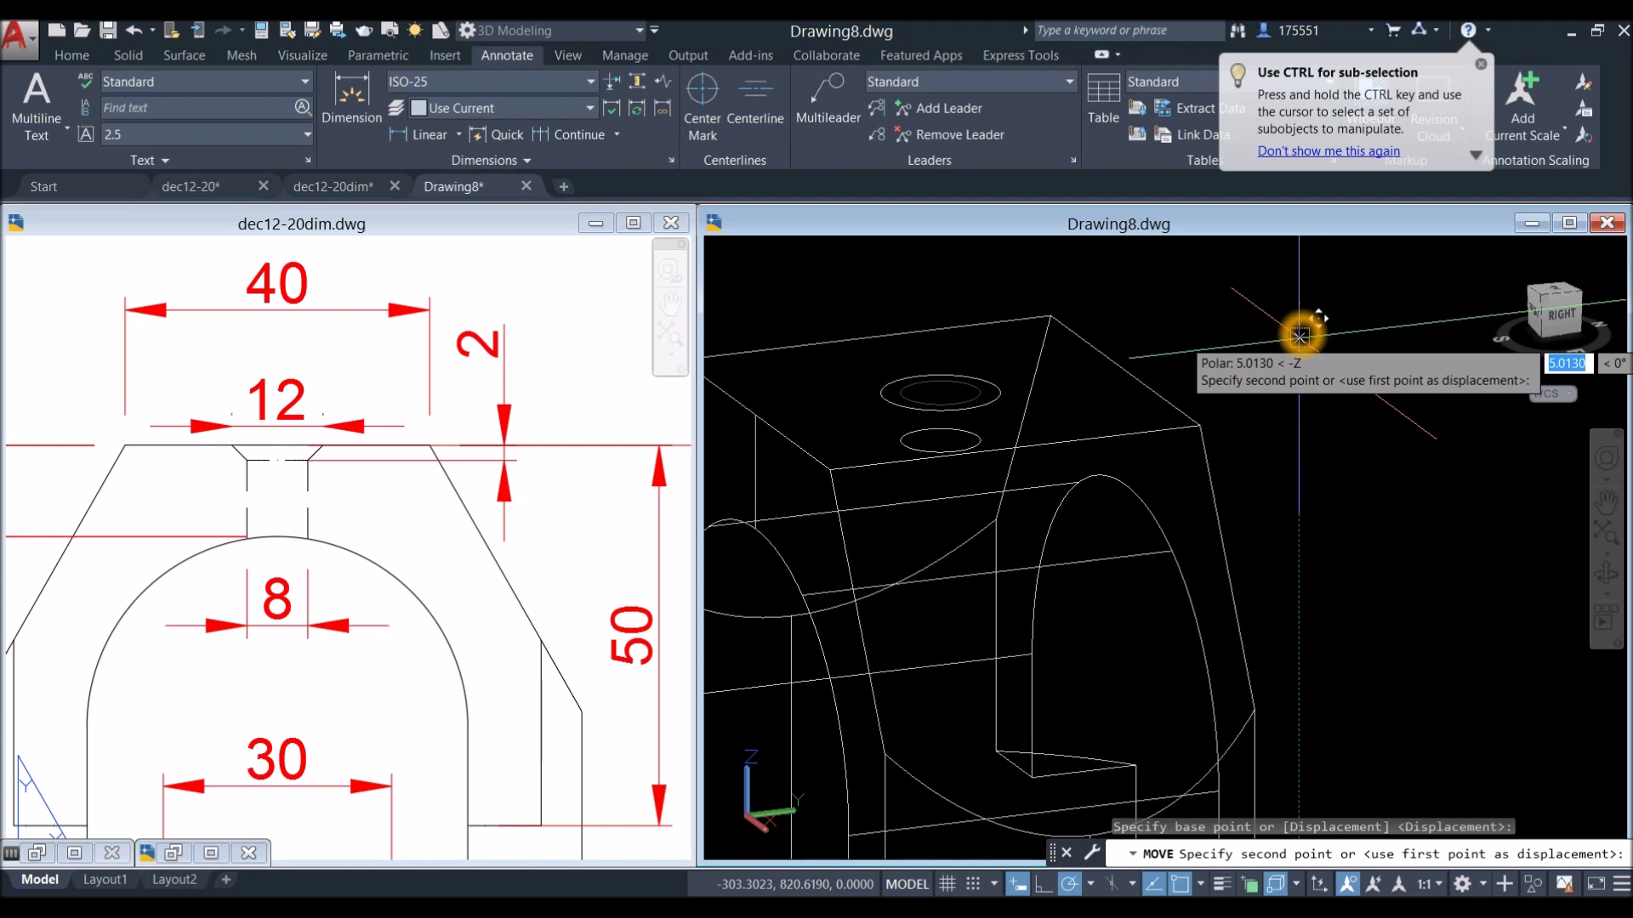
{"action": "type", "text": "2"}
{"action": "key", "text": "Return"}
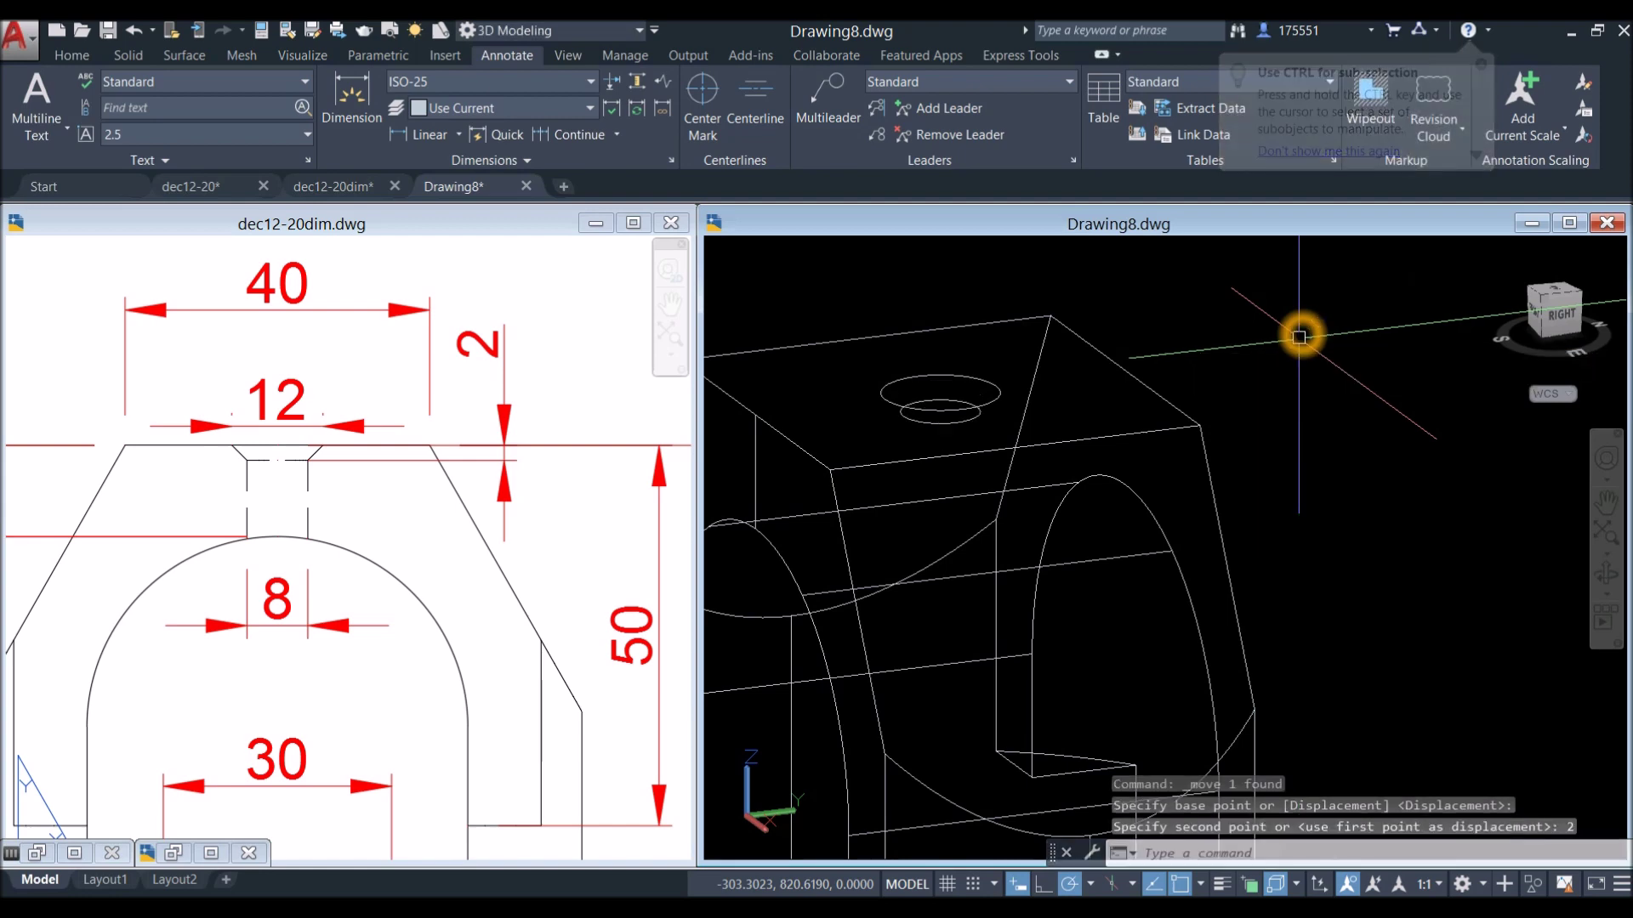
Loft a solid between the diameter-12 circle and the lower diameter-8 circle, using cross sections only.
{"action": "middle_click_drag", "start_coordinate": [1267, 406], "coordinate": [1131, 380], "text": "shift"}
{"action": "middle_click_drag", "start_coordinate": [629, 285], "coordinate": [734, 298], "text": "shift"}
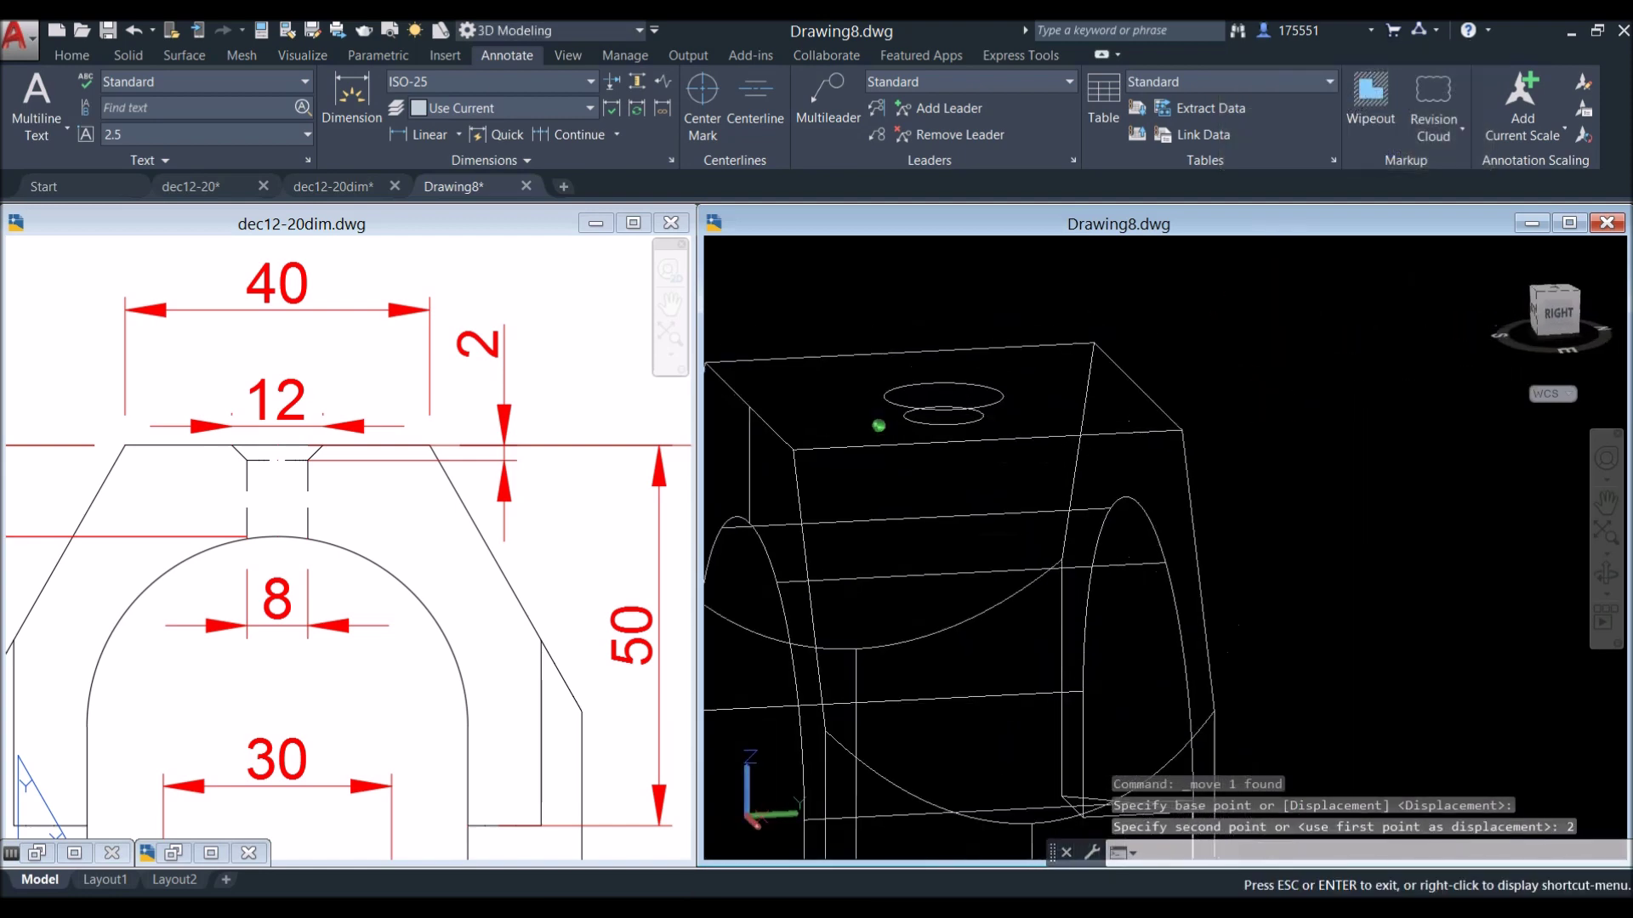
{"action": "left_click", "coordinate": [71, 55]}
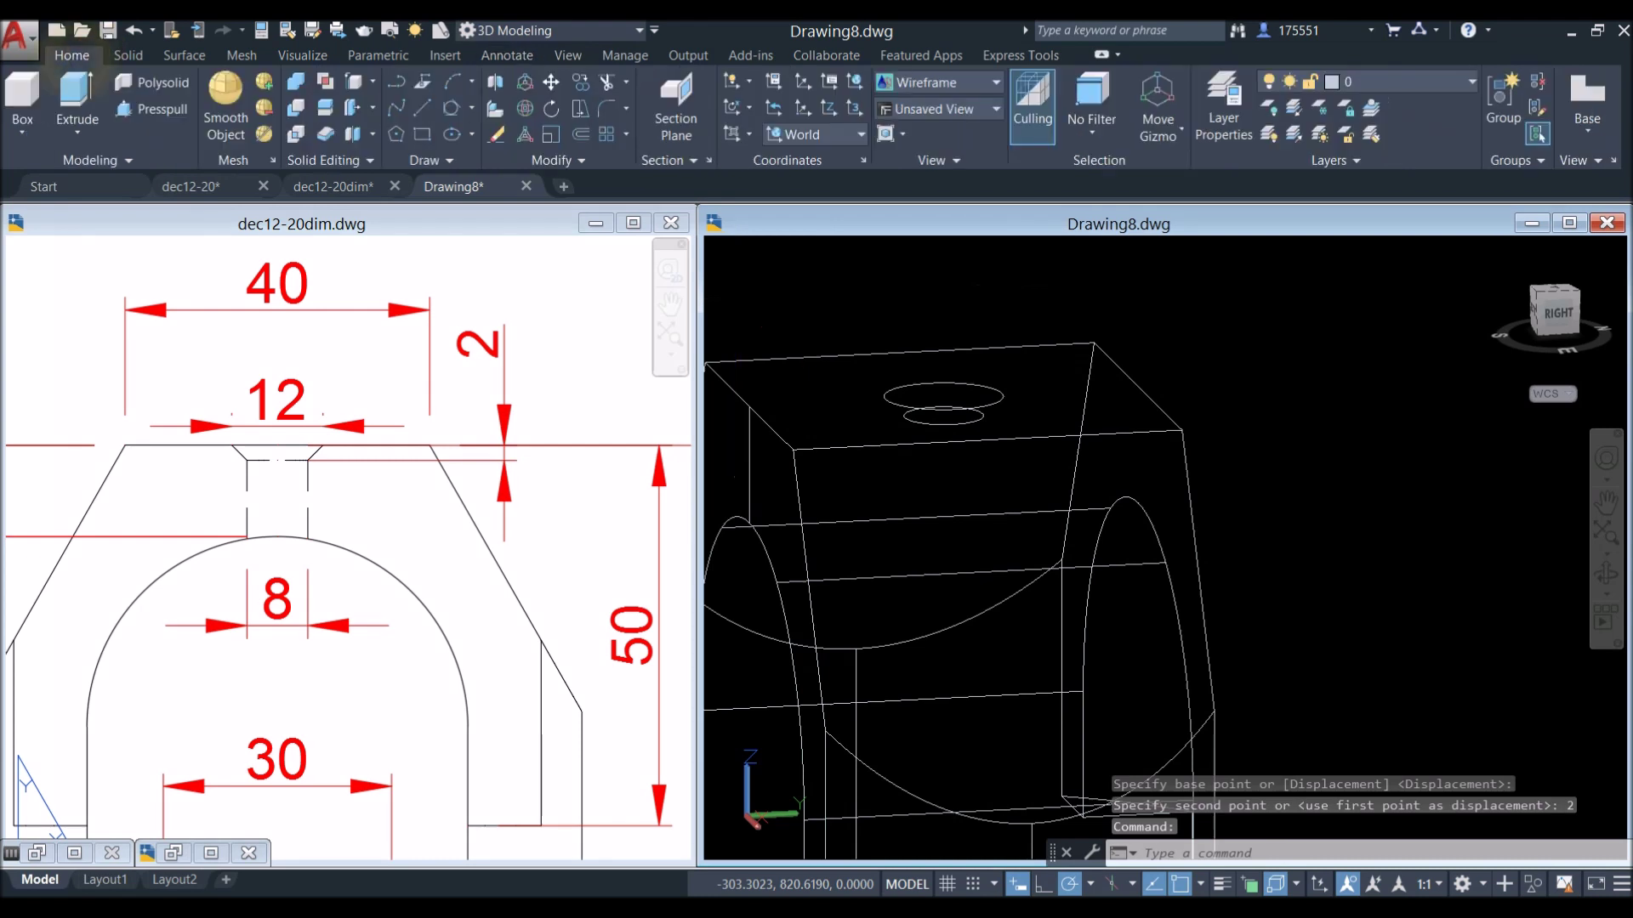
{"action": "left_click", "coordinate": [77, 132]}
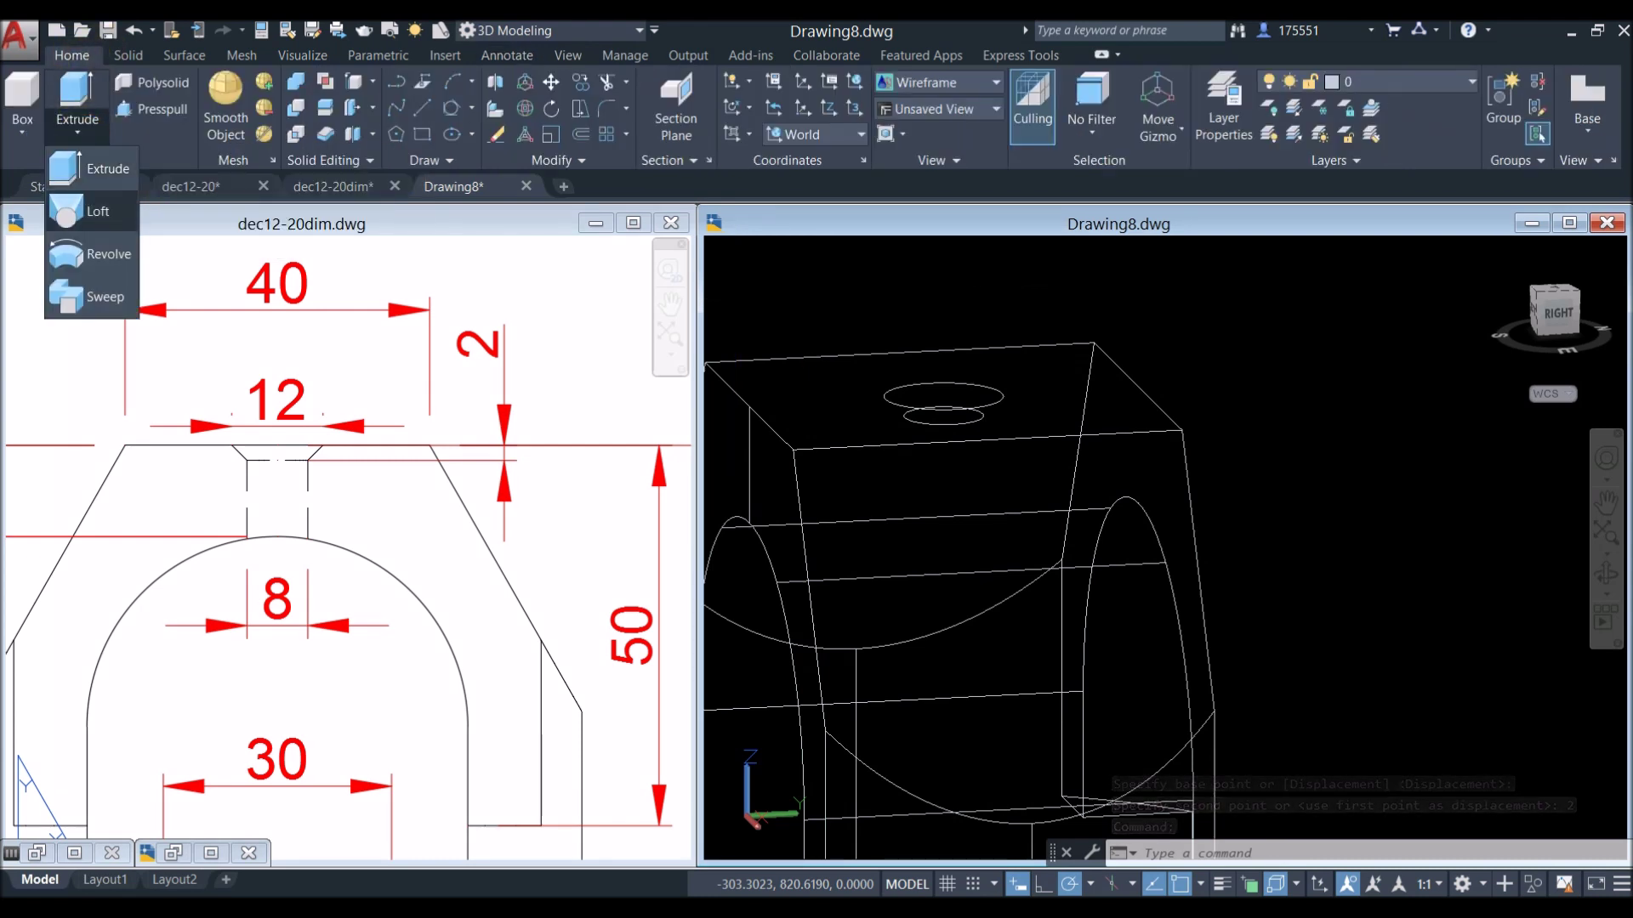
{"action": "left_click", "coordinate": [94, 211]}
{"action": "left_click", "coordinate": [897, 403]}
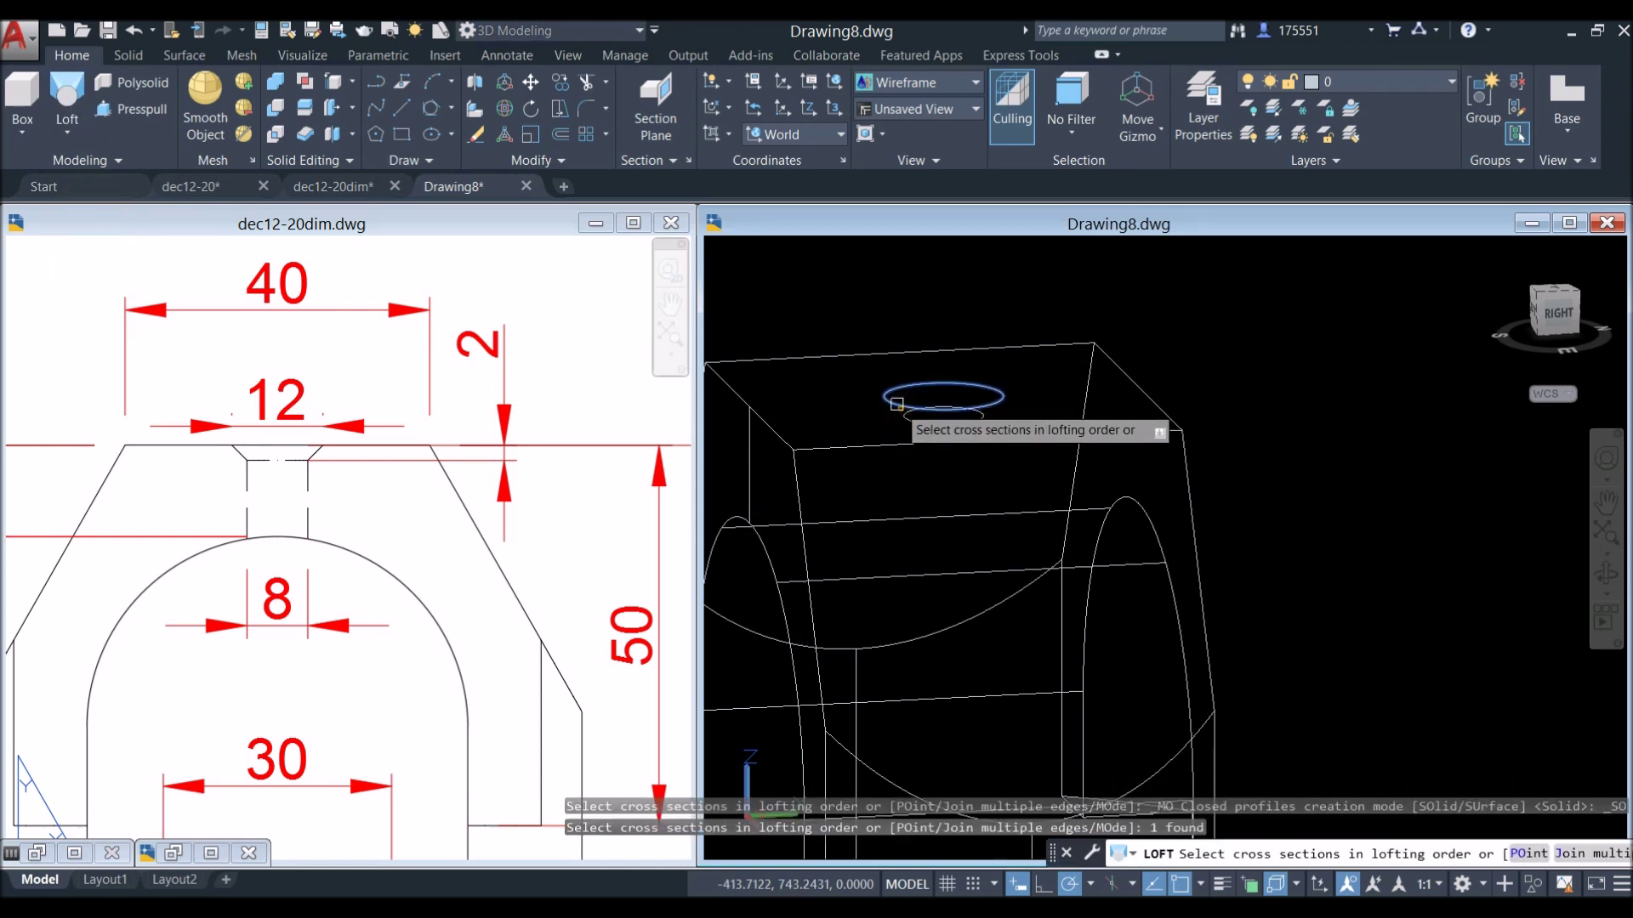
{"action": "left_click", "coordinate": [905, 421]}
{"action": "right_click", "coordinate": [955, 322]}
{"action": "left_click", "coordinate": [991, 330]}
{"action": "right_click", "coordinate": [979, 325]}
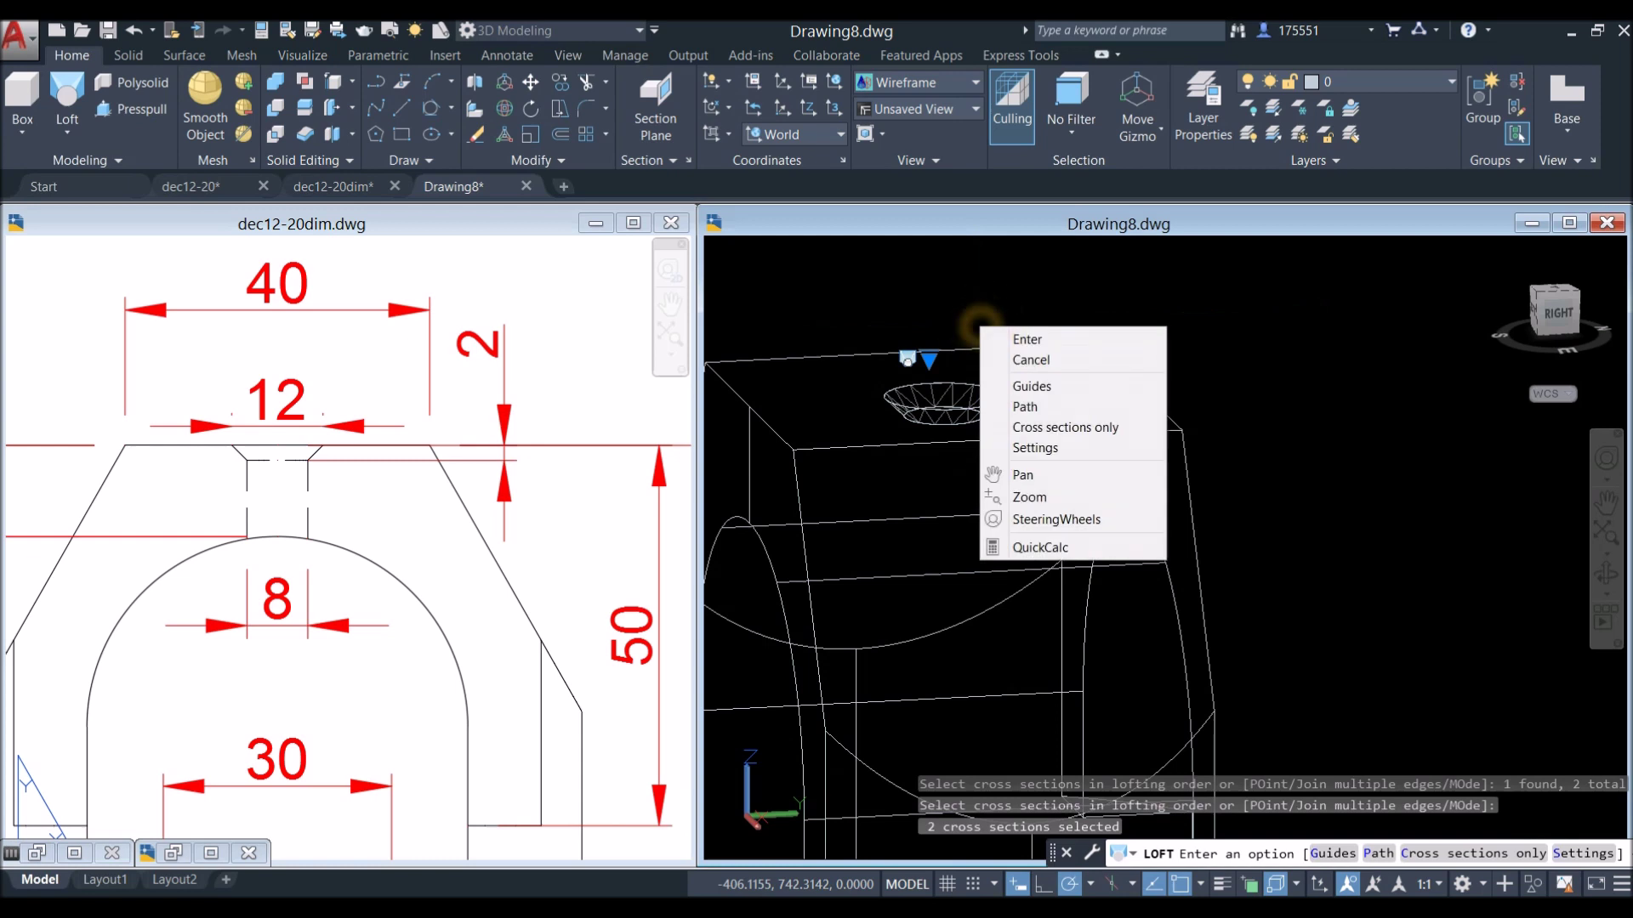
{"action": "left_click", "coordinate": [1006, 335]}
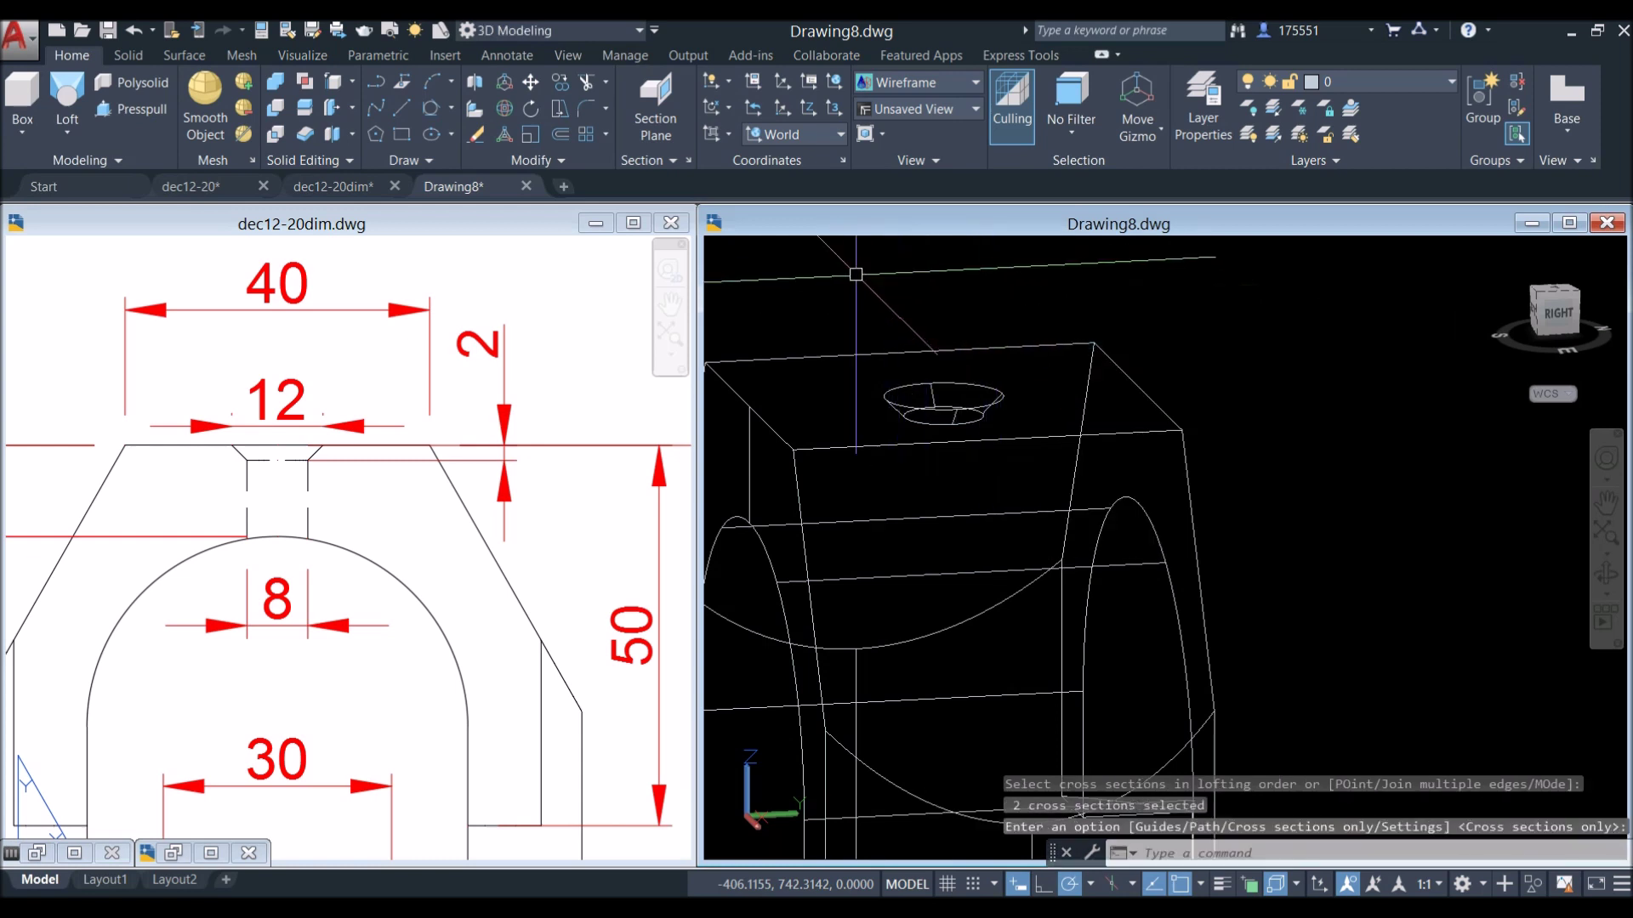
Inspect the lofted solid and set the model's visual style to X-Ray.
{"action": "left_click", "coordinate": [944, 387]}
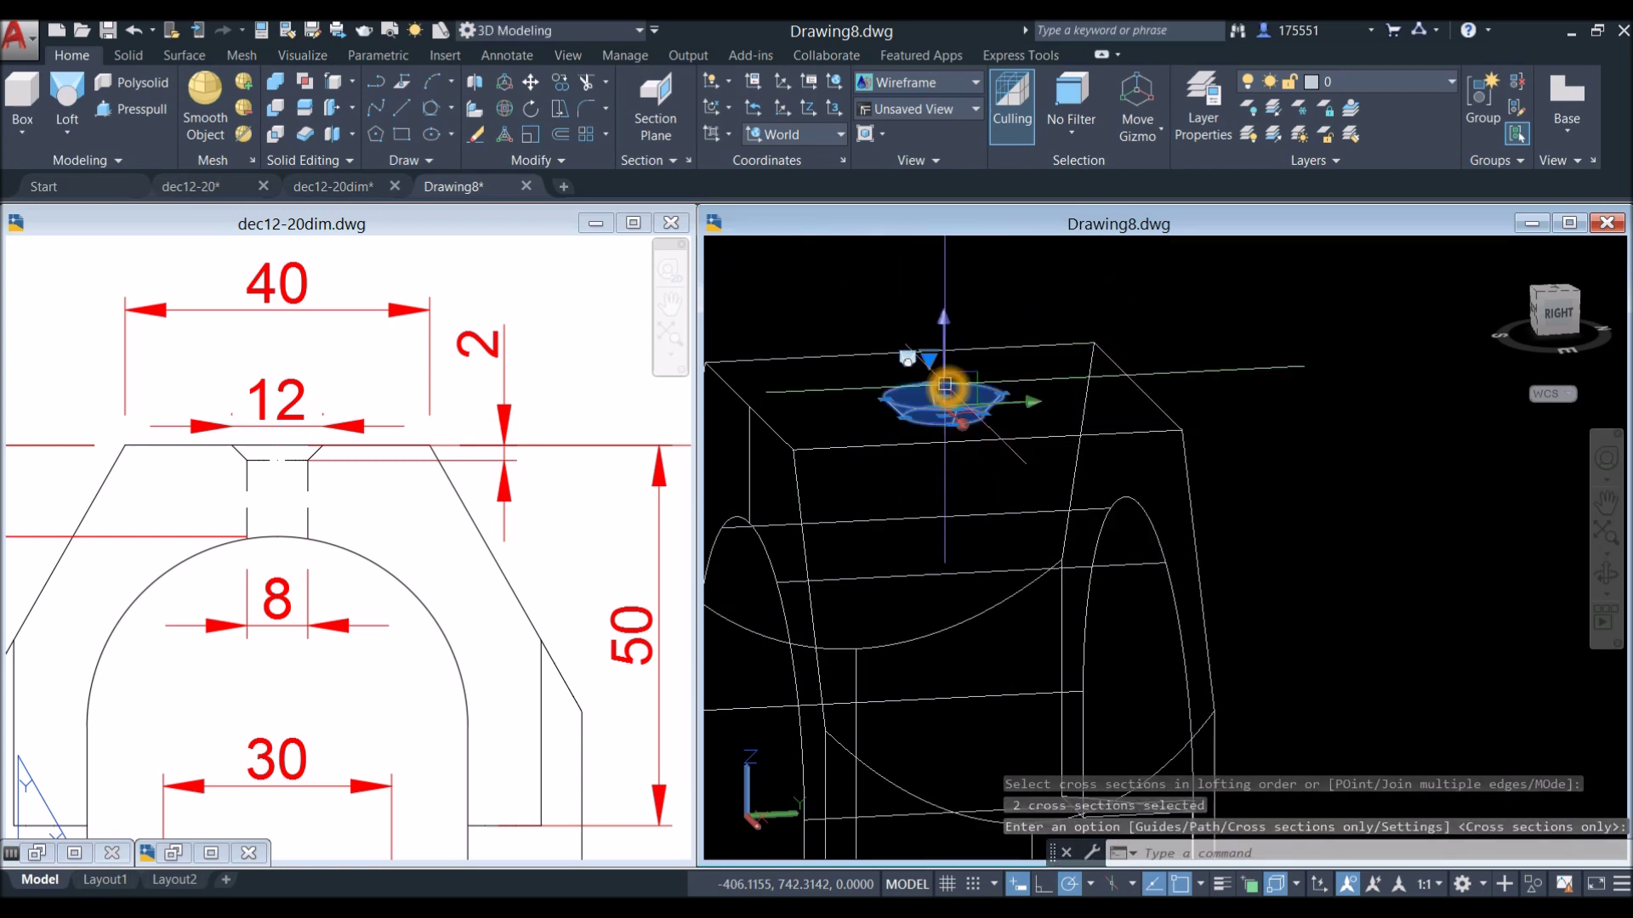
{"action": "left_click", "coordinate": [838, 253]}
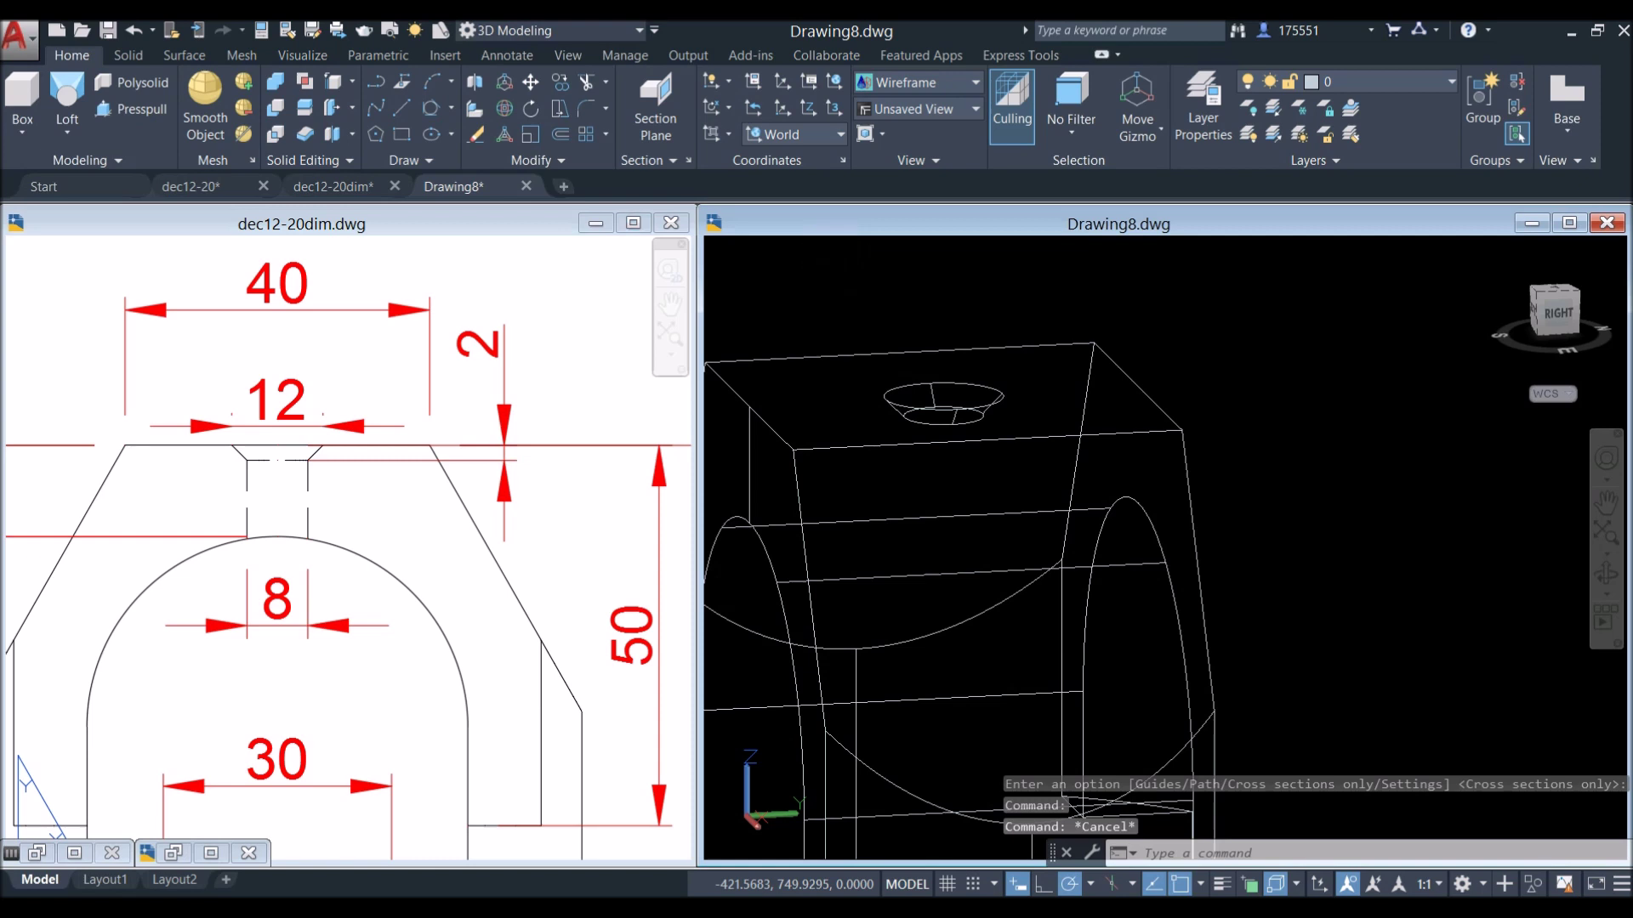
{"action": "left_click", "coordinate": [822, 248]}
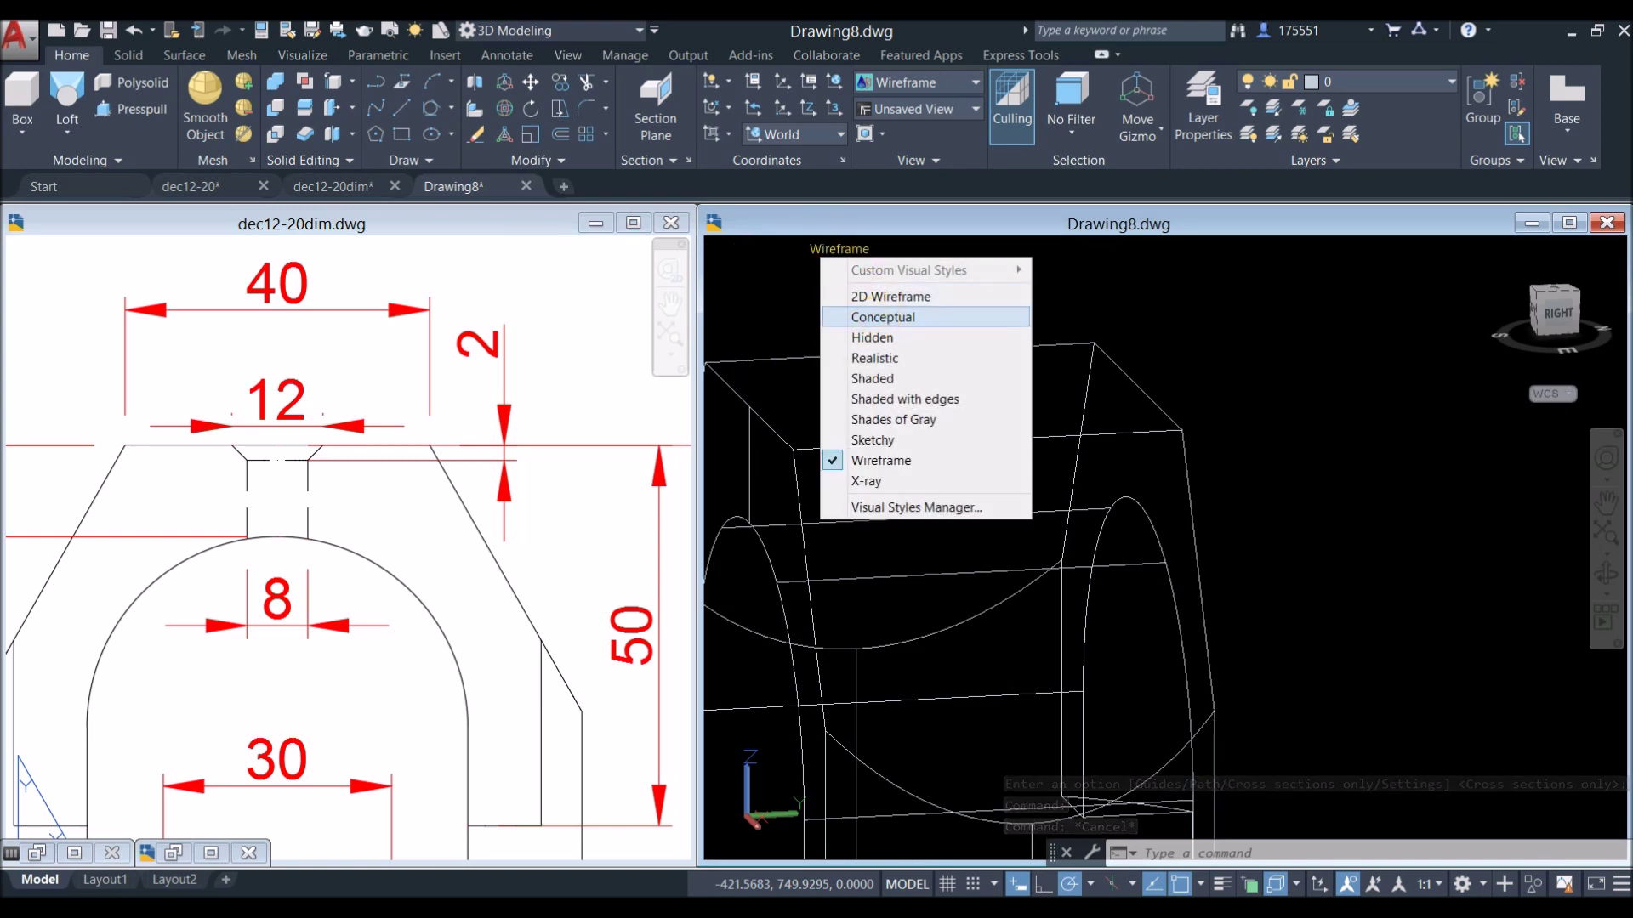
{"action": "left_click", "coordinate": [875, 316]}
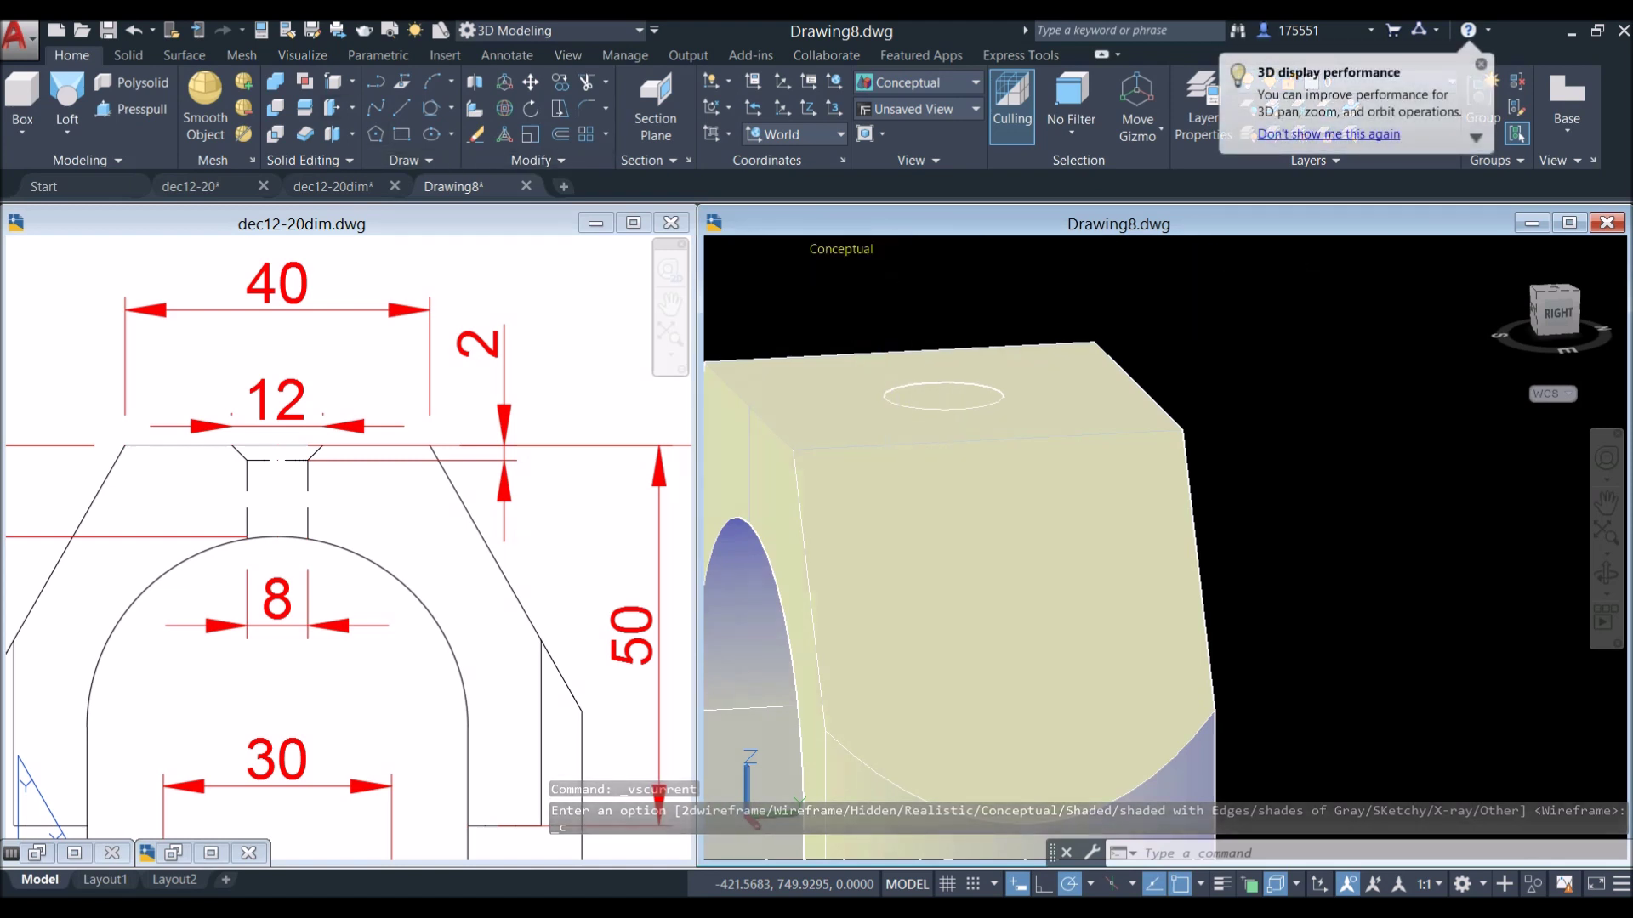
{"action": "left_click", "coordinate": [841, 249]}
{"action": "left_click", "coordinate": [893, 481]}
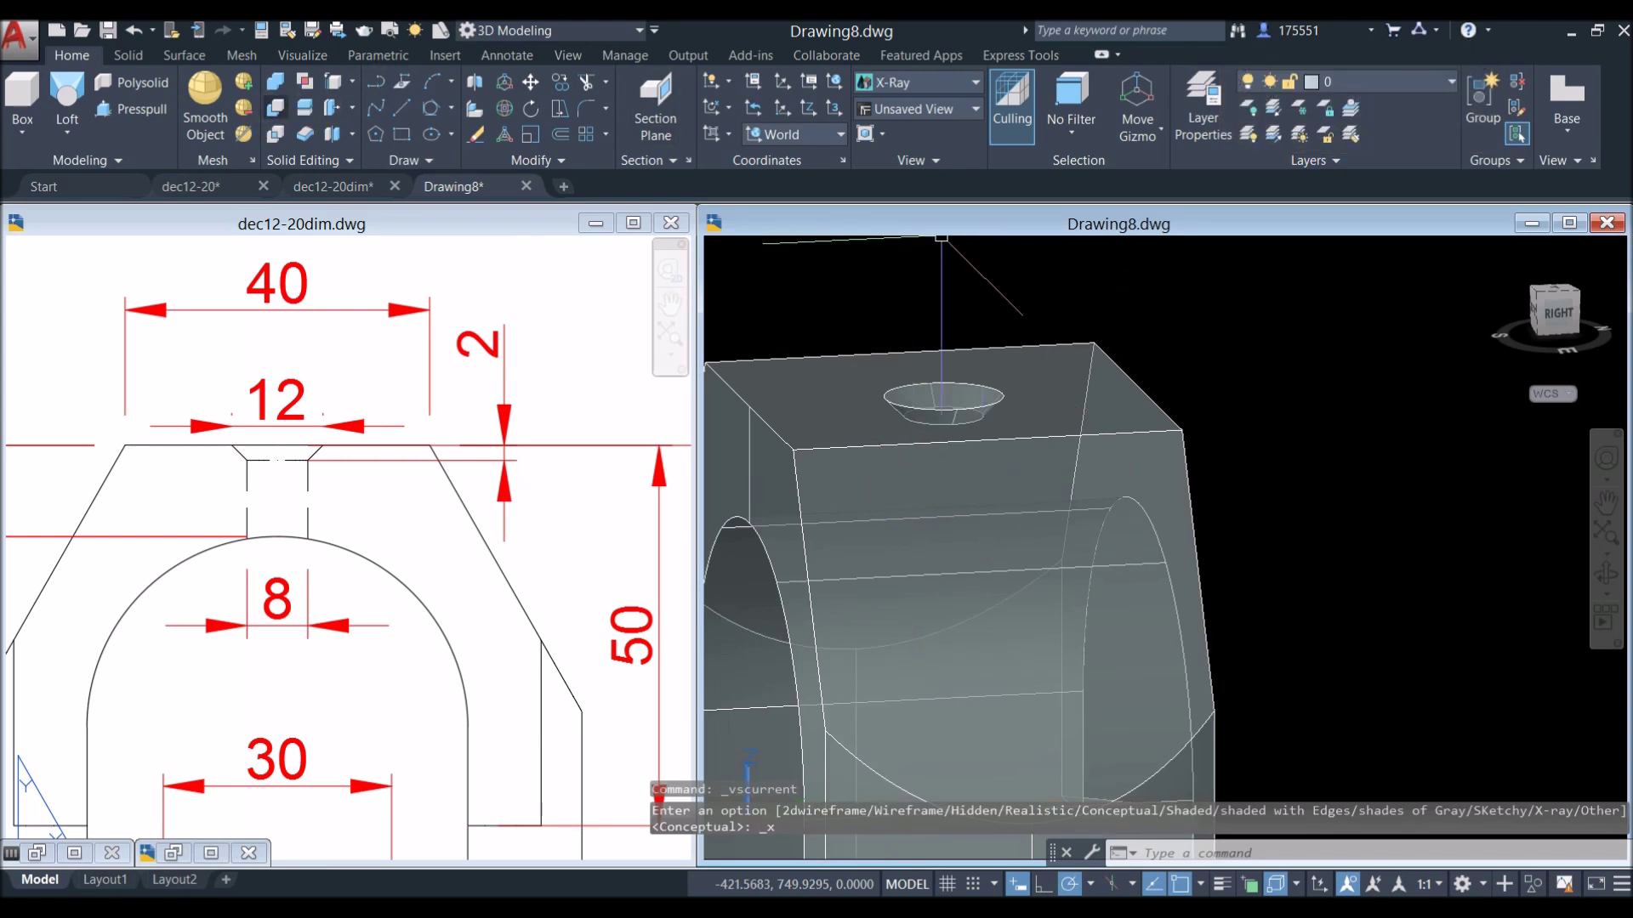
Subtract the lofted tapered solid from the main body to cut the countersink in the top face.
{"action": "type", "text": "su"}
{"action": "key", "text": "Return"}
{"action": "left_click", "coordinate": [1035, 341]}
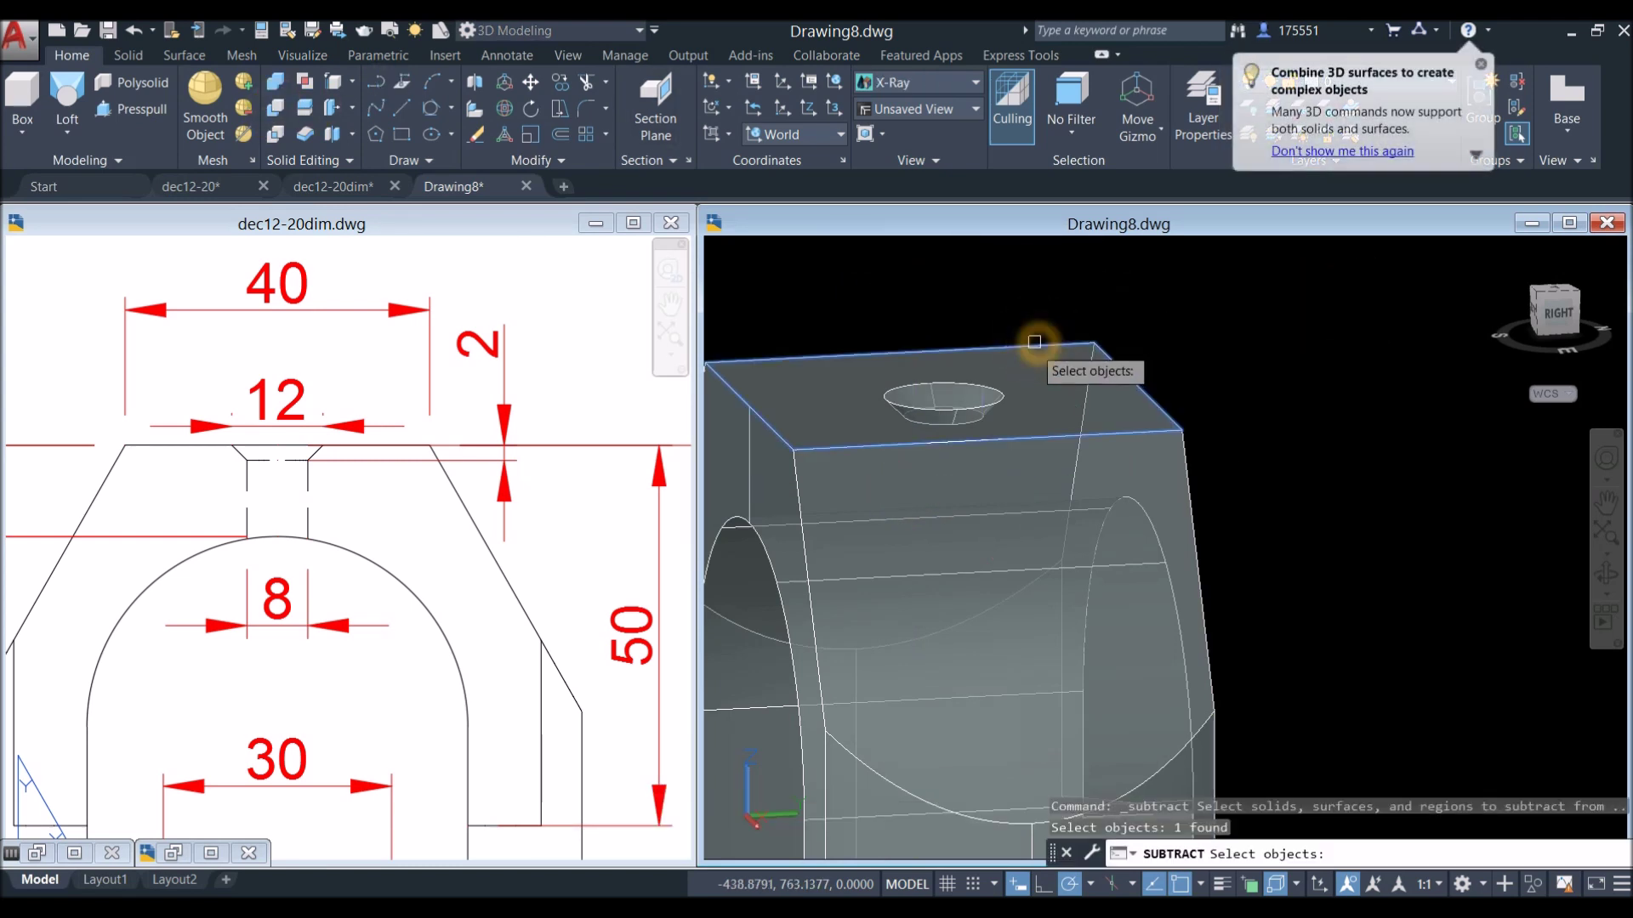
{"action": "left_click", "coordinate": [1055, 373]}
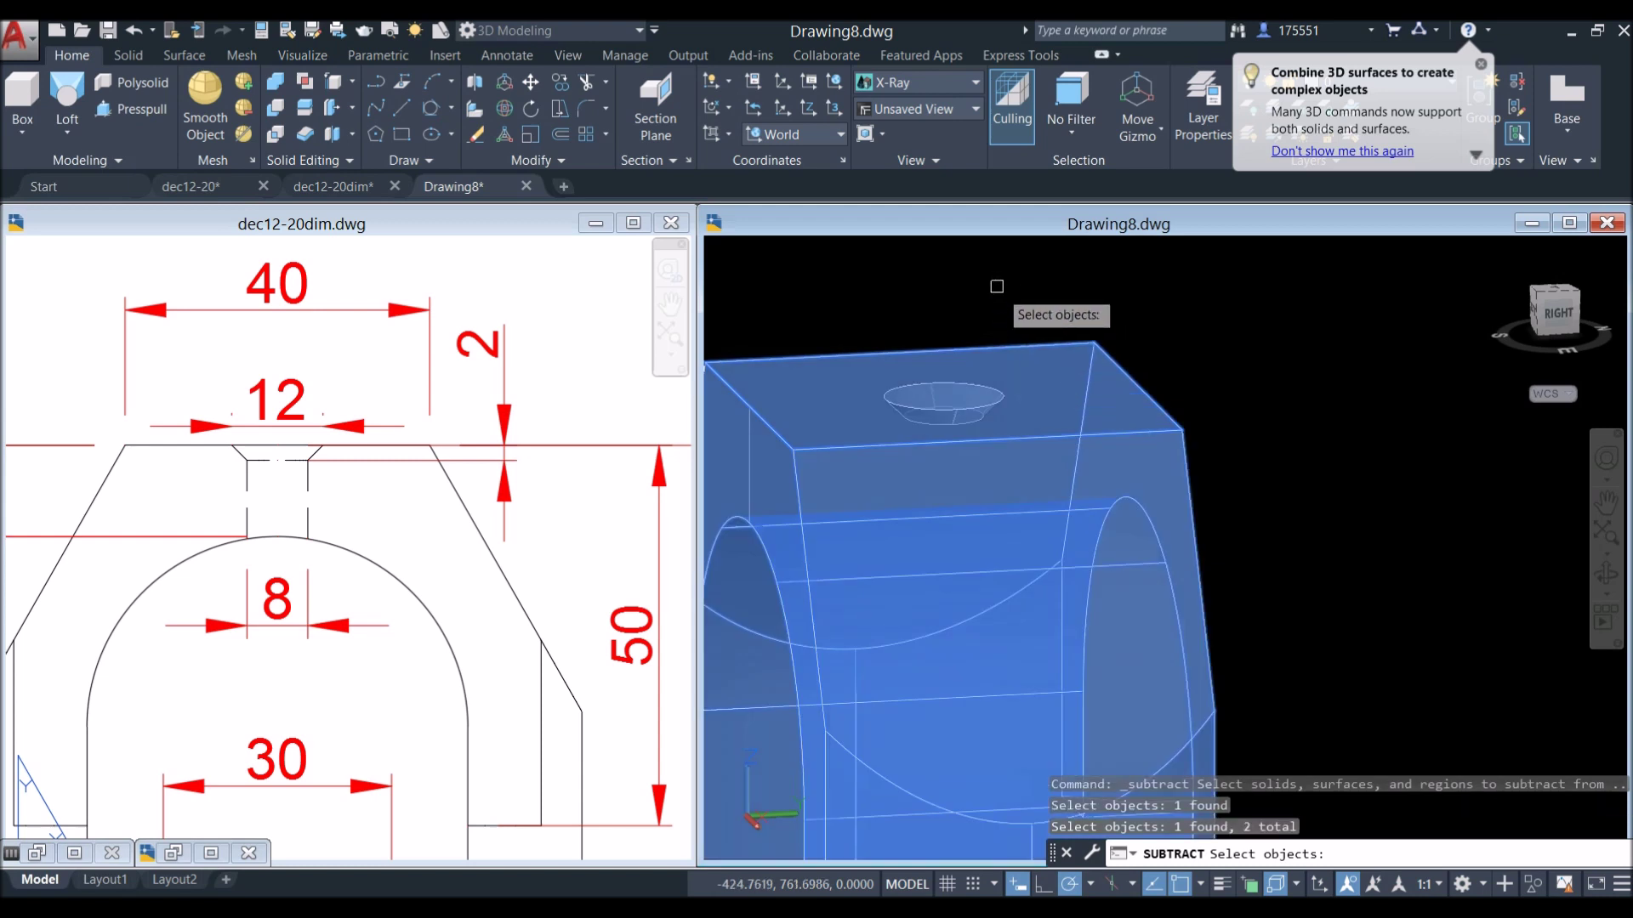
{"action": "key", "text": "Return"}
{"action": "left_click", "coordinate": [982, 388]}
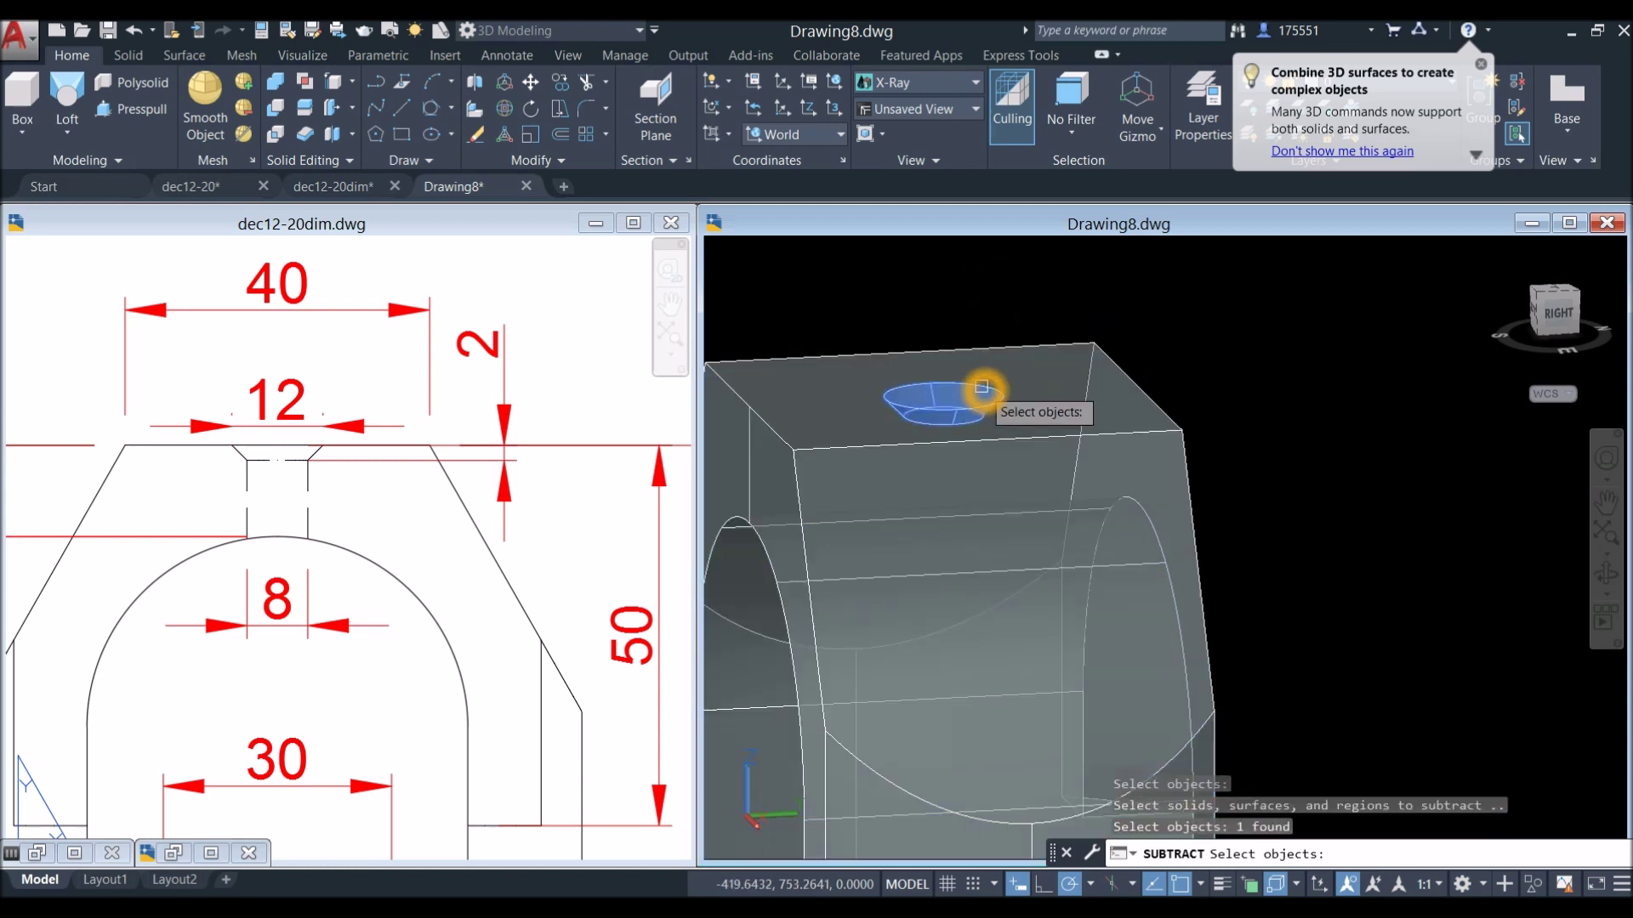
{"action": "key", "text": "Return"}
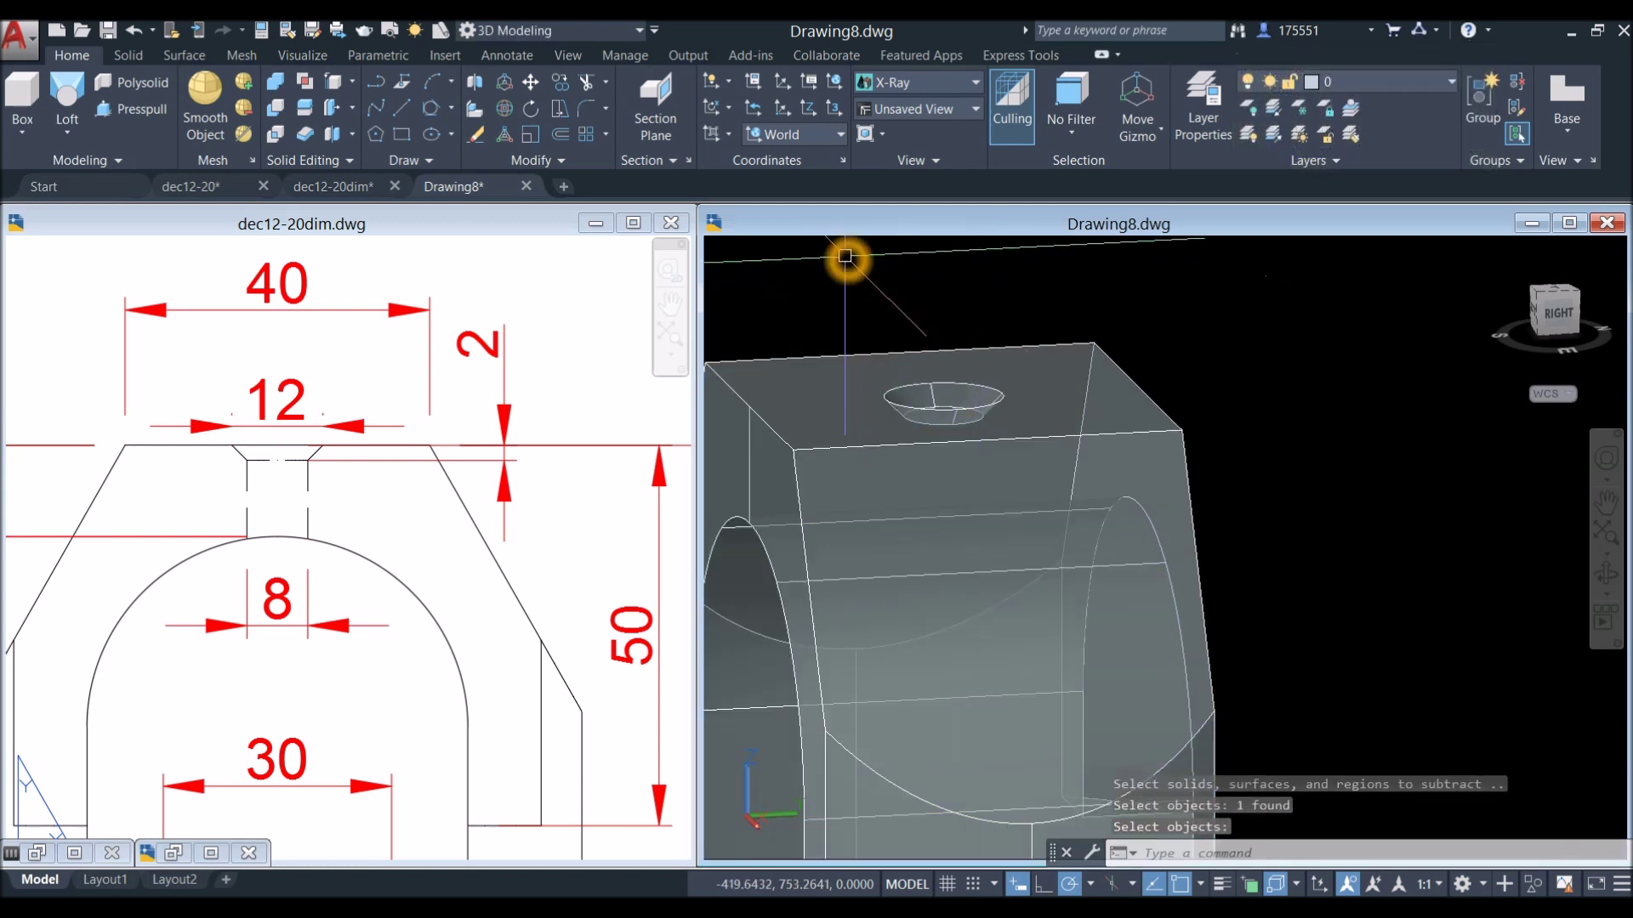
Set the model's visual style to Conceptual and inspect the countersink in the top face.
{"action": "left_click", "coordinate": [840, 252]}
{"action": "left_click", "coordinate": [886, 327]}
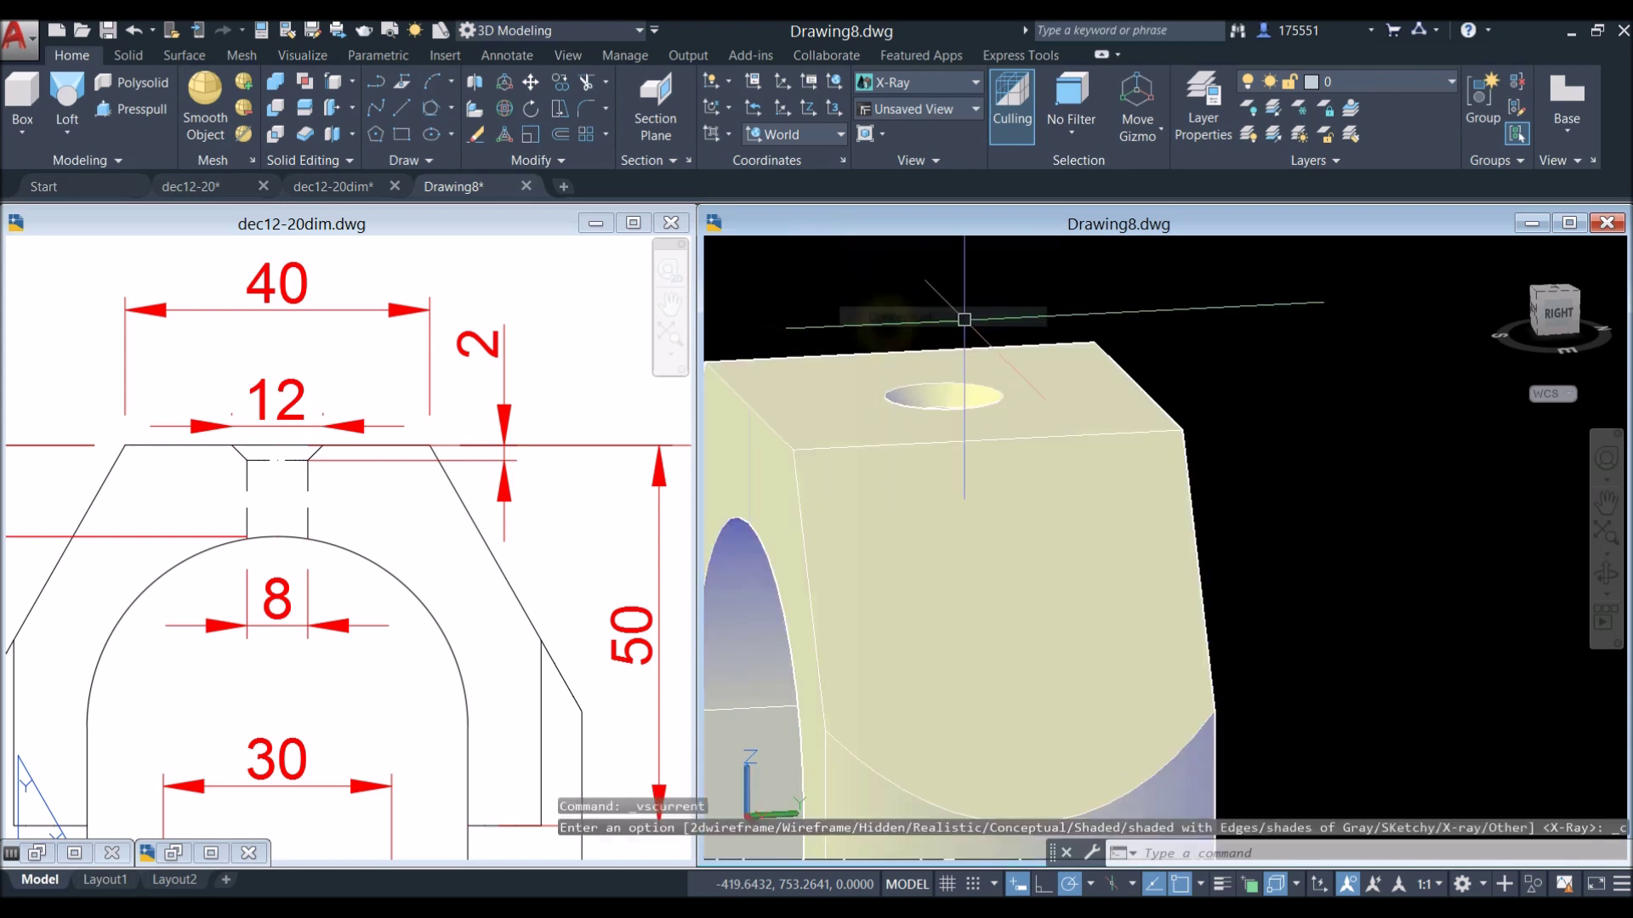
{"action": "left_click_drag", "start_coordinate": [955, 389], "coordinate": [961, 408], "text": "shift"}
{"action": "middle_click_drag", "start_coordinate": [961, 408], "coordinate": [814, 690], "text": "shift"}
{"action": "scroll", "coordinate": [946, 408], "scroll_direction": "up", "scroll_amount": 4}
{"action": "scroll", "coordinate": [954, 430], "scroll_direction": "down", "scroll_amount": 5}
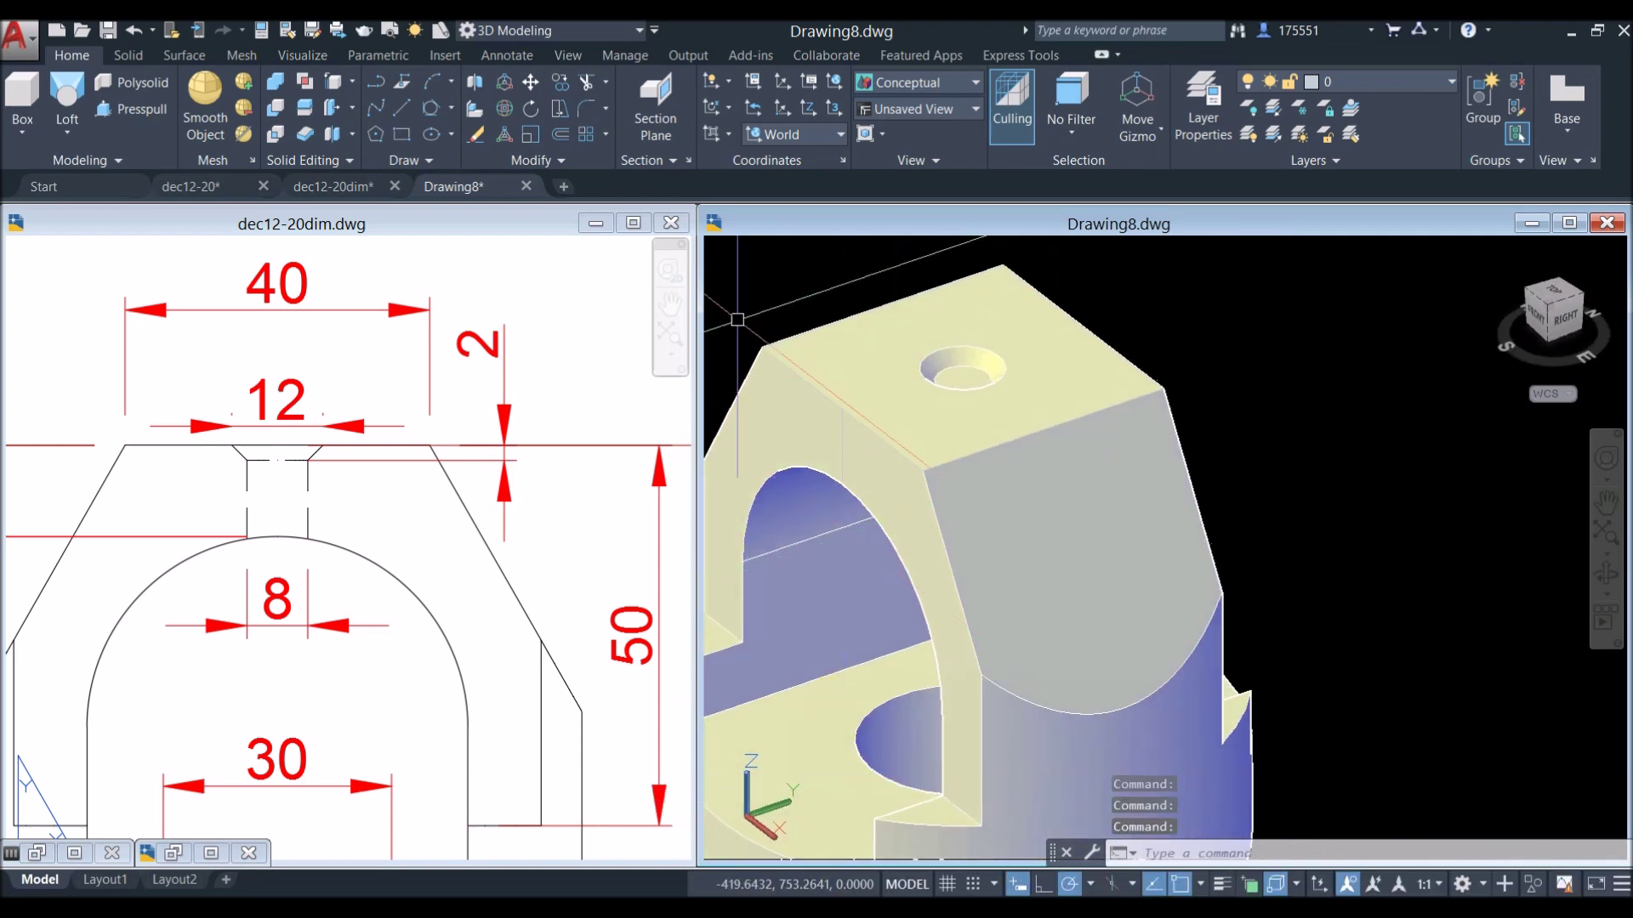
Press-pull the diameter-8 area at the countersink's base downward through the arch's crown to cut the hole.
{"action": "left_click", "coordinate": [136, 111]}
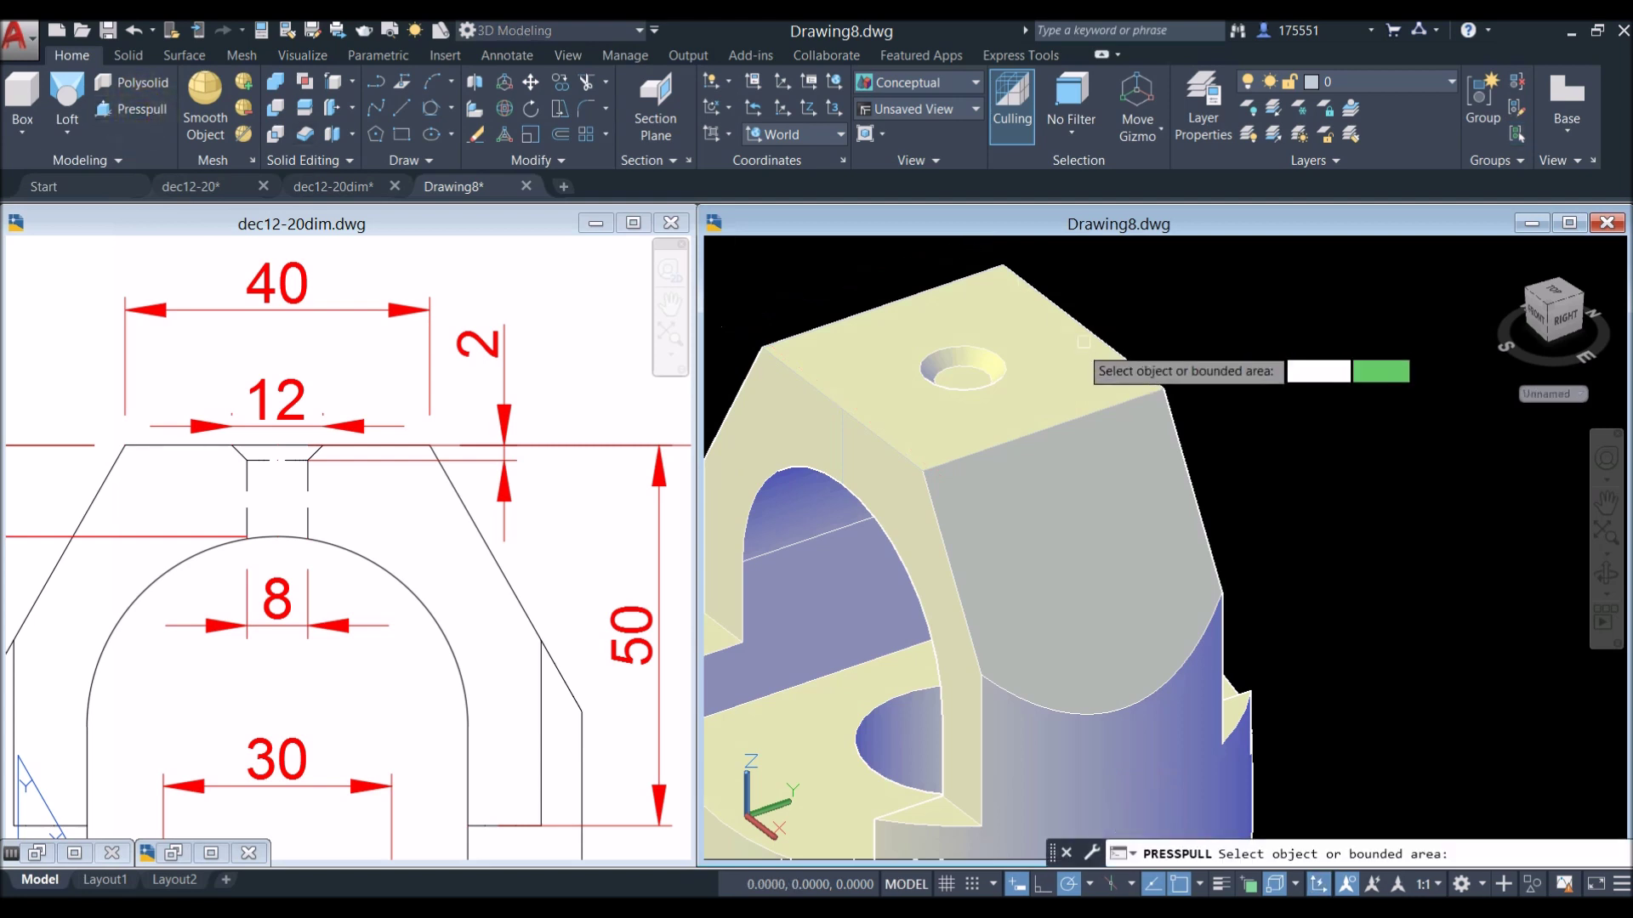
{"action": "scroll", "coordinate": [947, 395], "scroll_direction": "up", "scroll_amount": 4}
{"action": "left_click", "coordinate": [947, 404]}
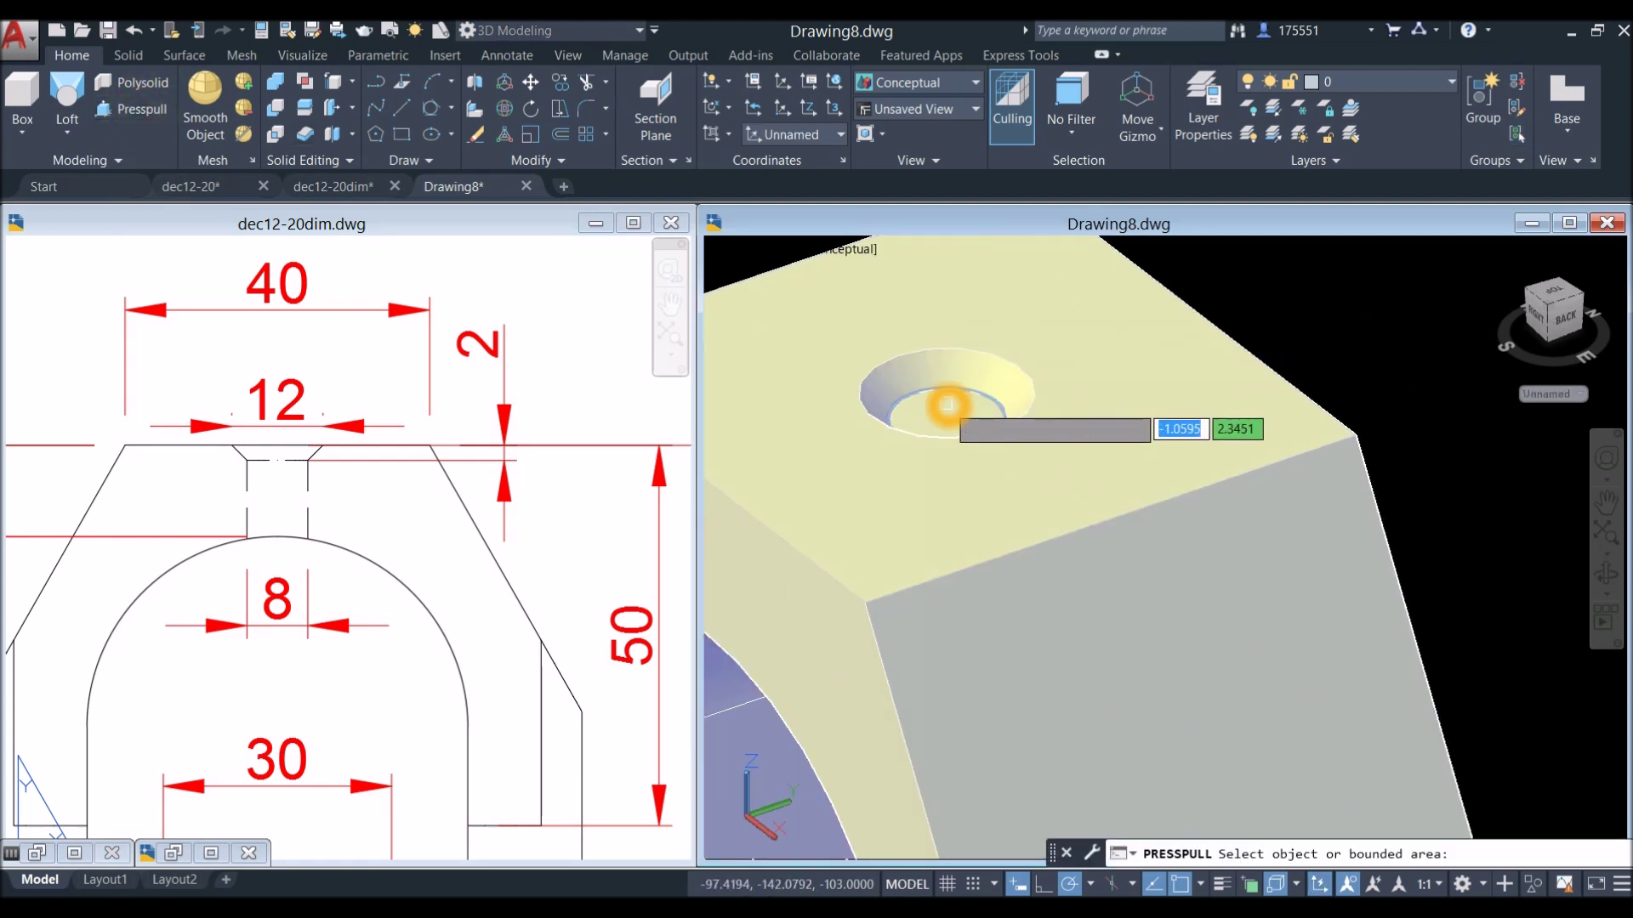
{"action": "scroll", "coordinate": [958, 391], "scroll_direction": "down", "scroll_amount": 5}
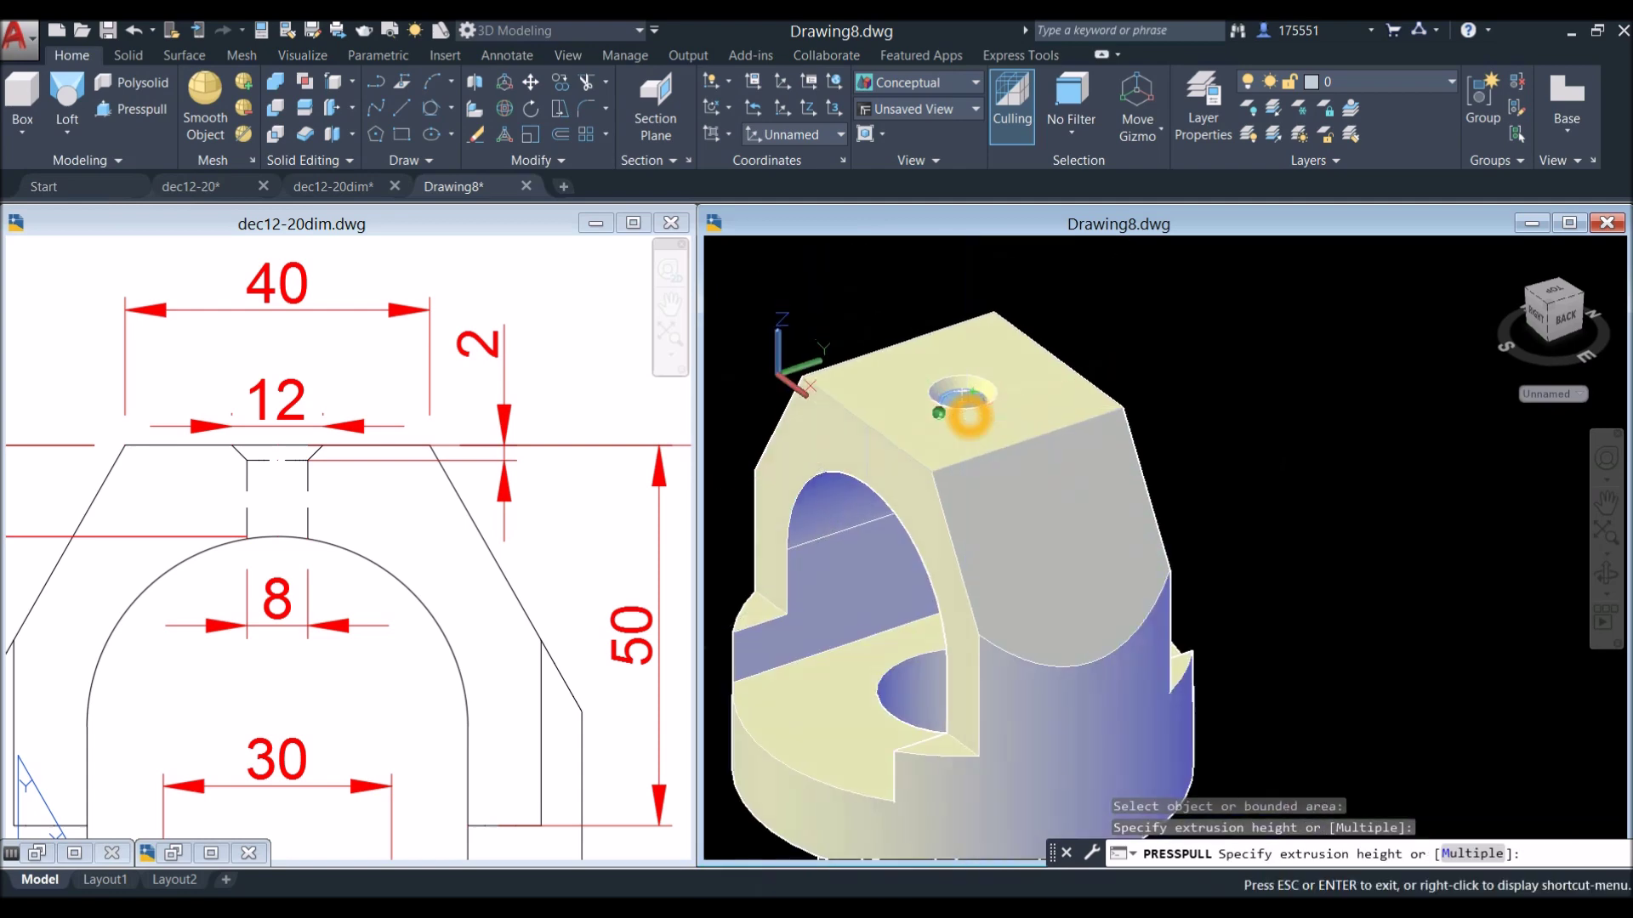
{"action": "middle_click_drag", "start_coordinate": [969, 408], "coordinate": [939, 412], "text": "shift"}
{"action": "scroll", "coordinate": [952, 514], "scroll_direction": "down", "scroll_amount": 3}
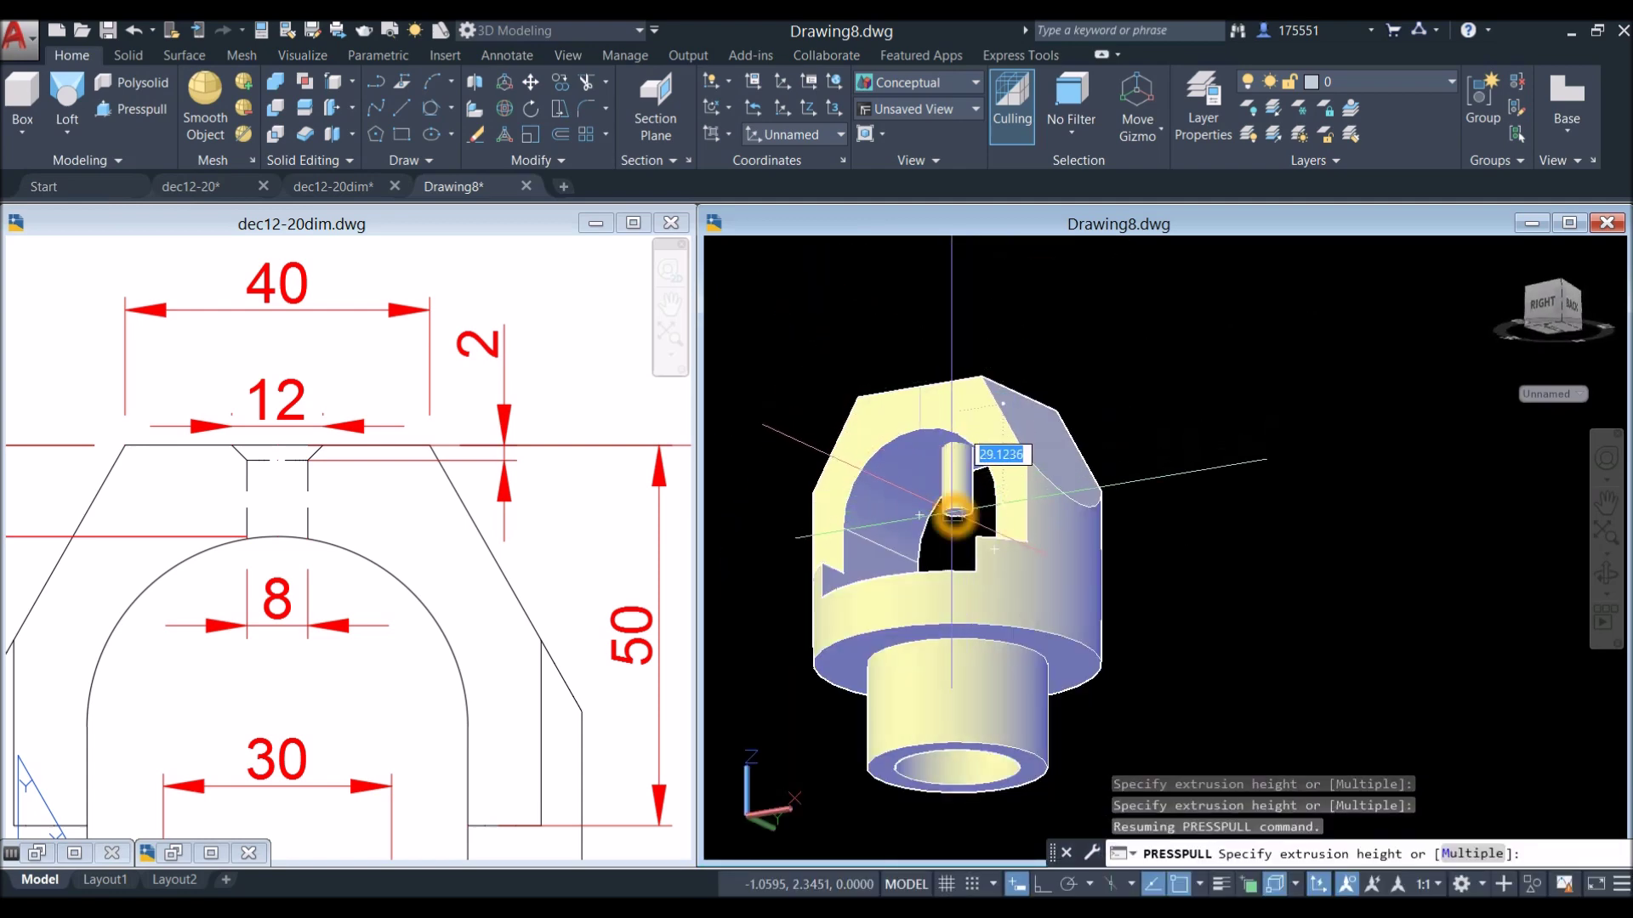
{"action": "left_click", "coordinate": [954, 515]}
{"action": "middle_click_drag", "start_coordinate": [967, 506], "coordinate": [893, 476], "text": "shift"}
{"action": "key", "text": "Escape"}
Show all views of the dec12-20dim drawing and compare them with the finished solid in Drawing8.
{"action": "left_click", "coordinate": [360, 547]}
{"action": "scroll", "coordinate": [361, 547], "scroll_direction": "down", "scroll_amount": 7}
{"action": "mouse_move", "coordinate": [361, 547]}
{"action": "middle_mouse_down"}
{"action": "mouse_move", "coordinate": [258, 487]}
{"action": "mouse_move", "coordinate": [125, 601]}
{"action": "middle_mouse_up"}
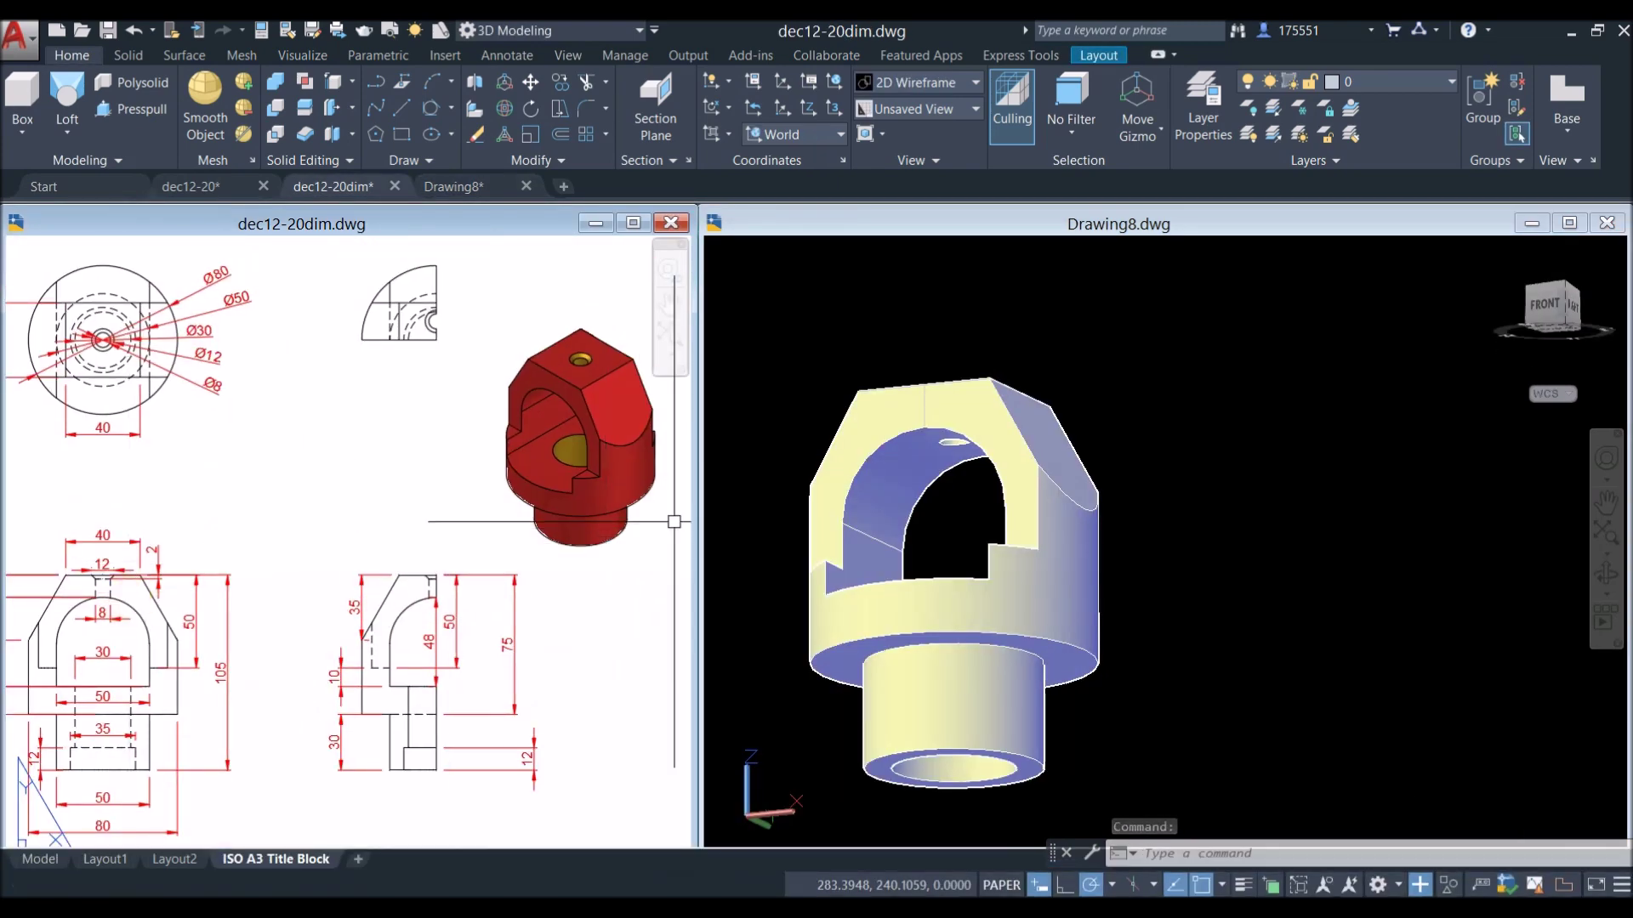
{"action": "middle_click_drag", "start_coordinate": [1122, 445], "coordinate": [1017, 473], "text": "shift"}
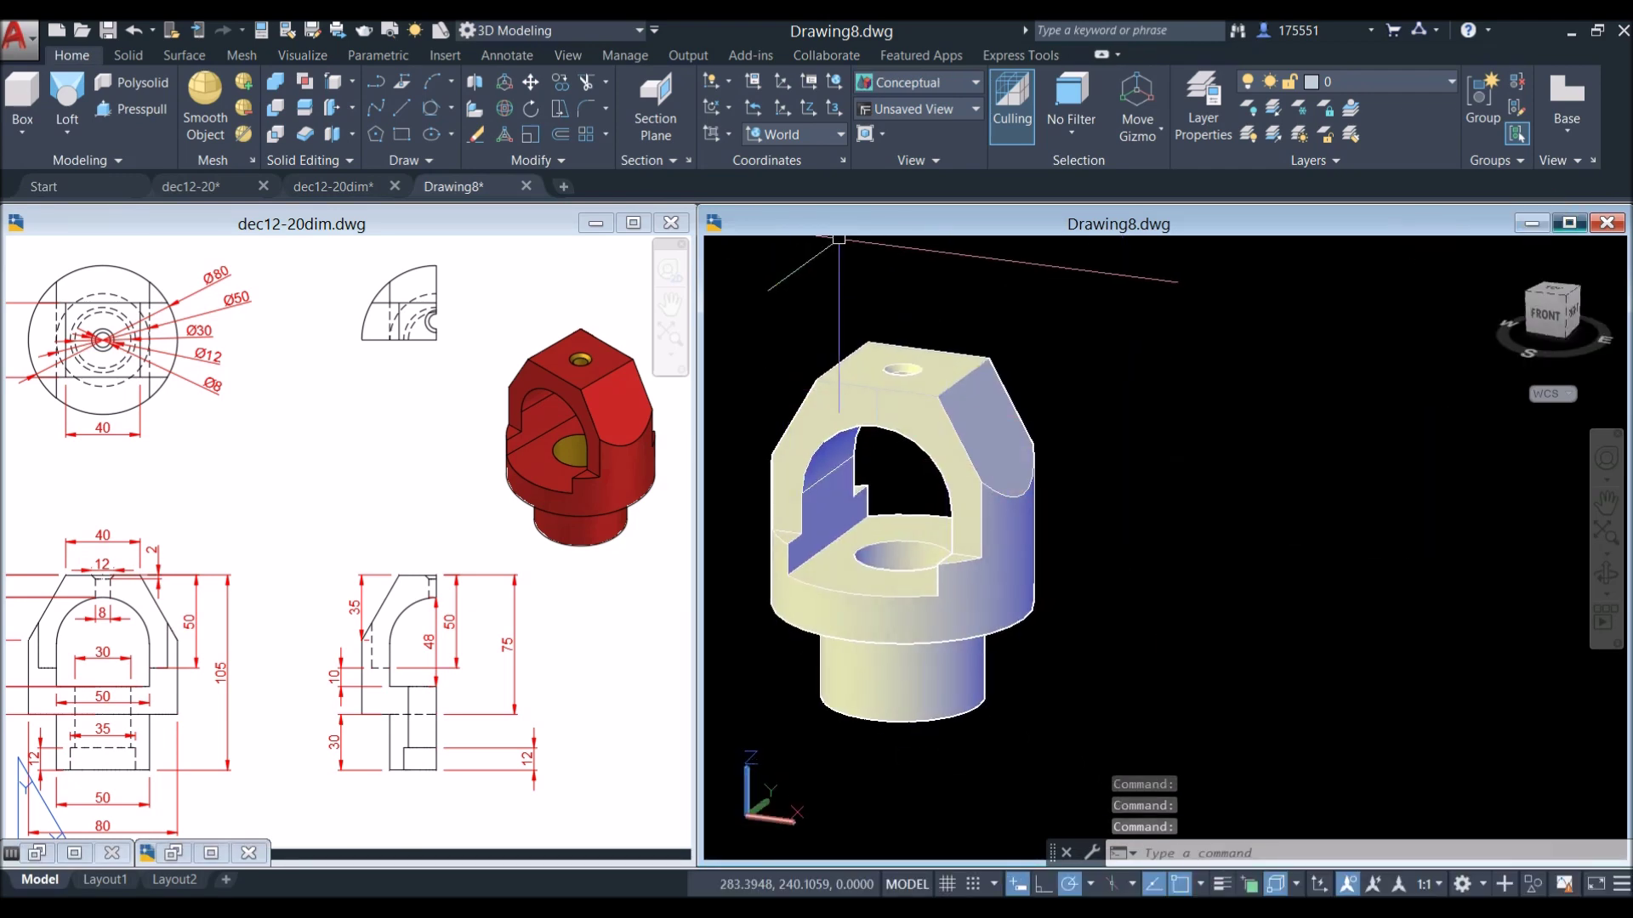
Maximize the Drawing8 window and set the model's visual style to Realistic.
{"action": "double_click", "coordinate": [839, 225]}
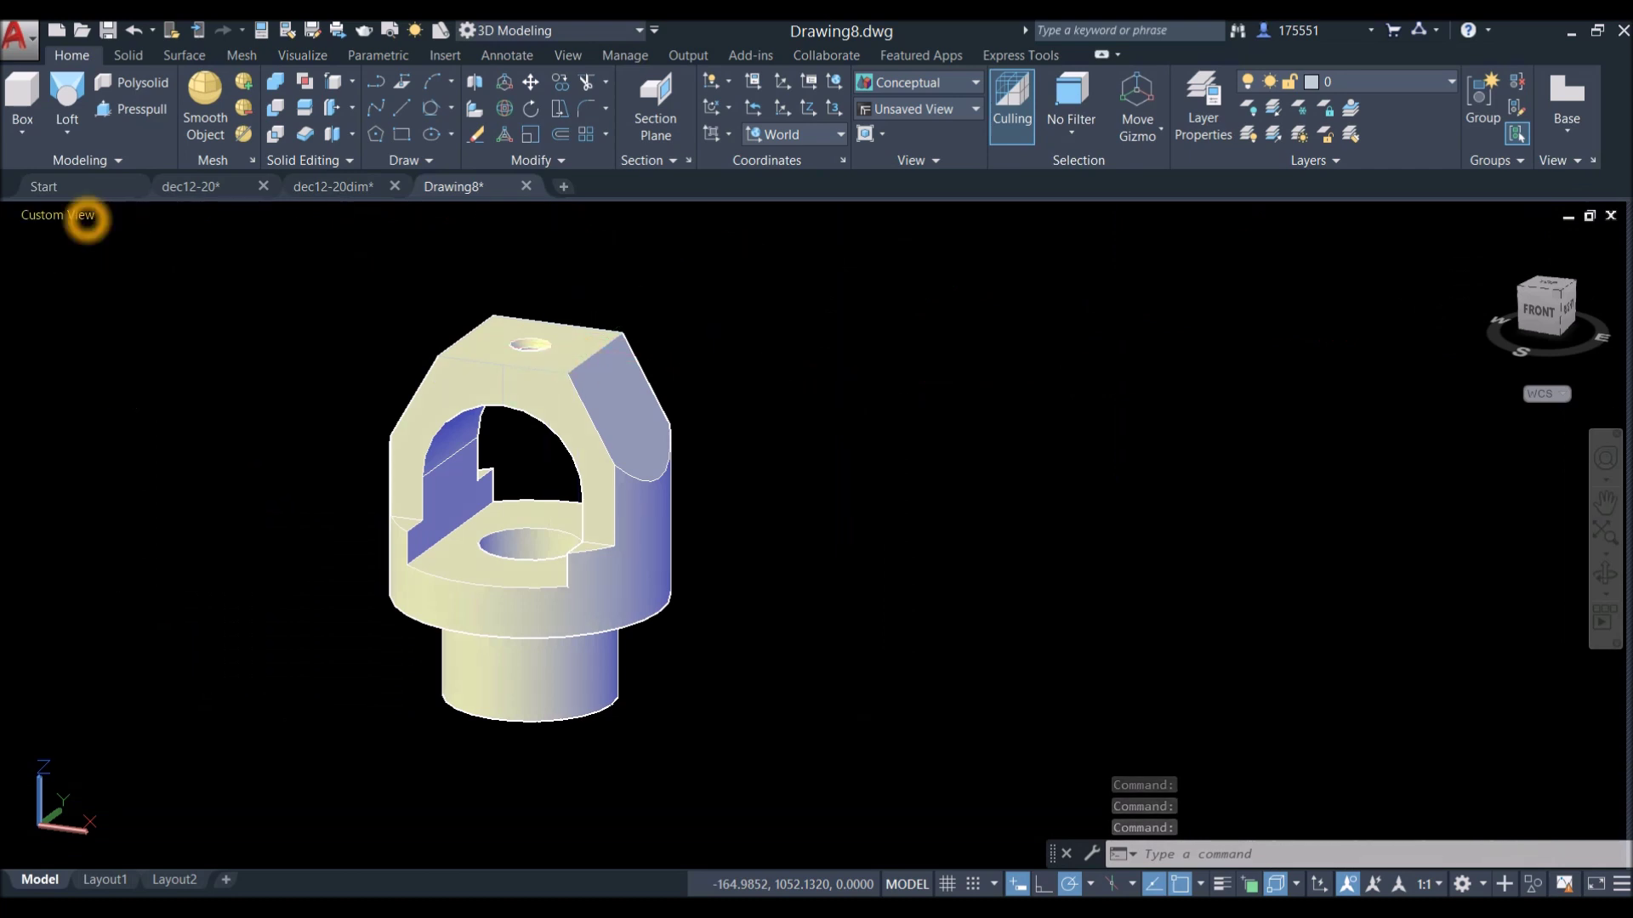
{"action": "left_click", "coordinate": [86, 220]}
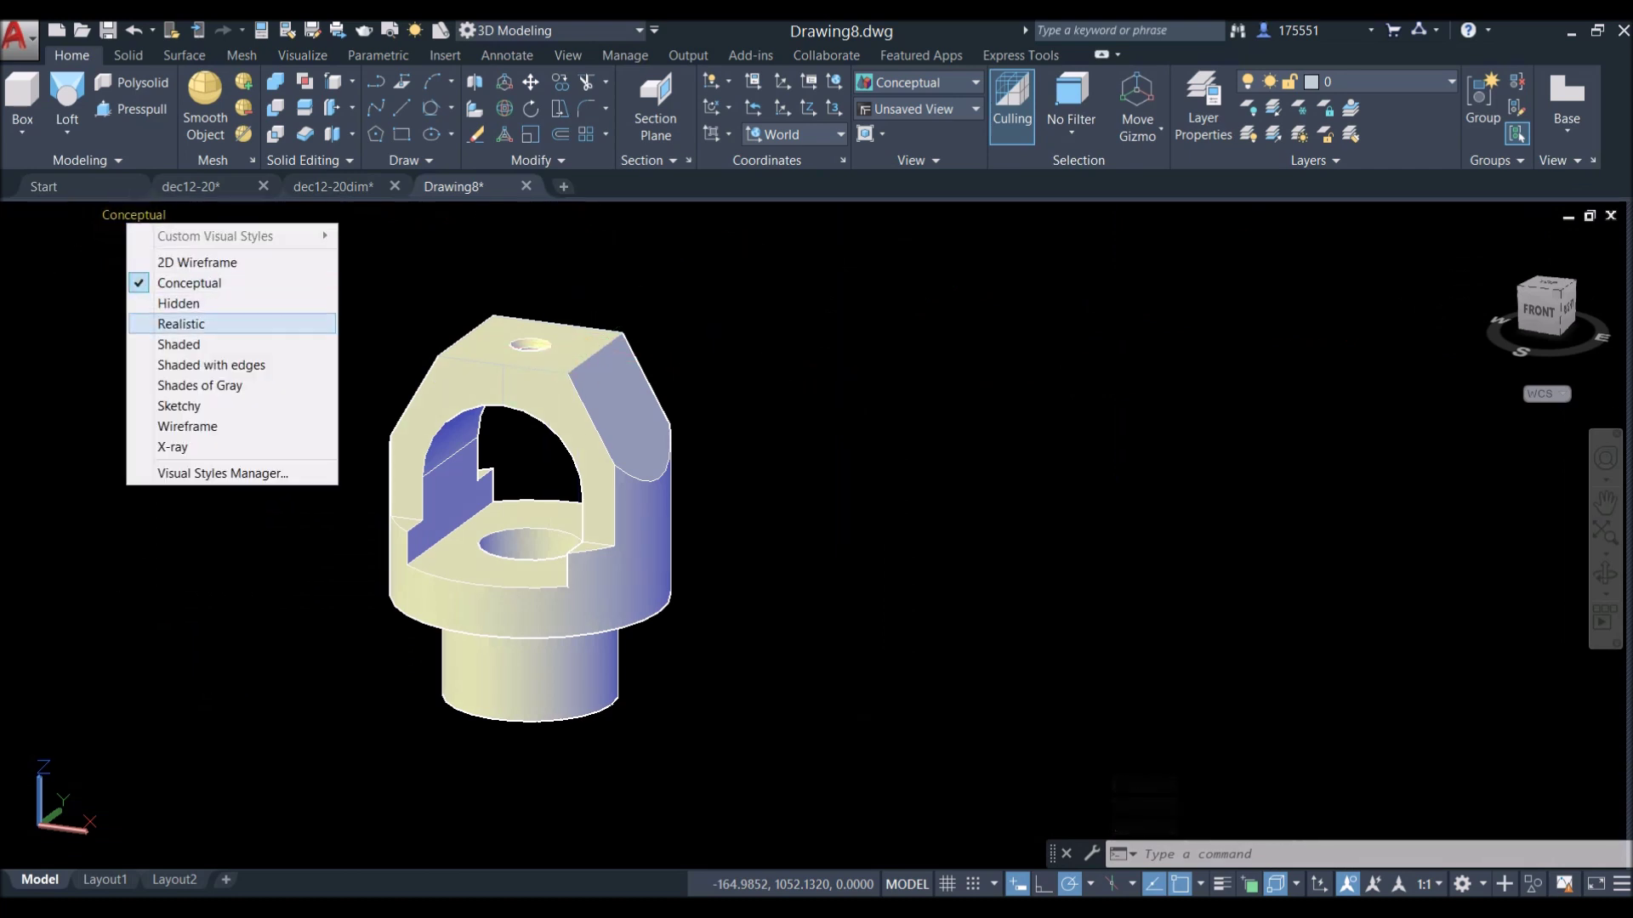
{"action": "left_click", "coordinate": [191, 321]}
{"action": "middle_click_drag", "start_coordinate": [654, 396], "coordinate": [746, 408], "text": "shift"}
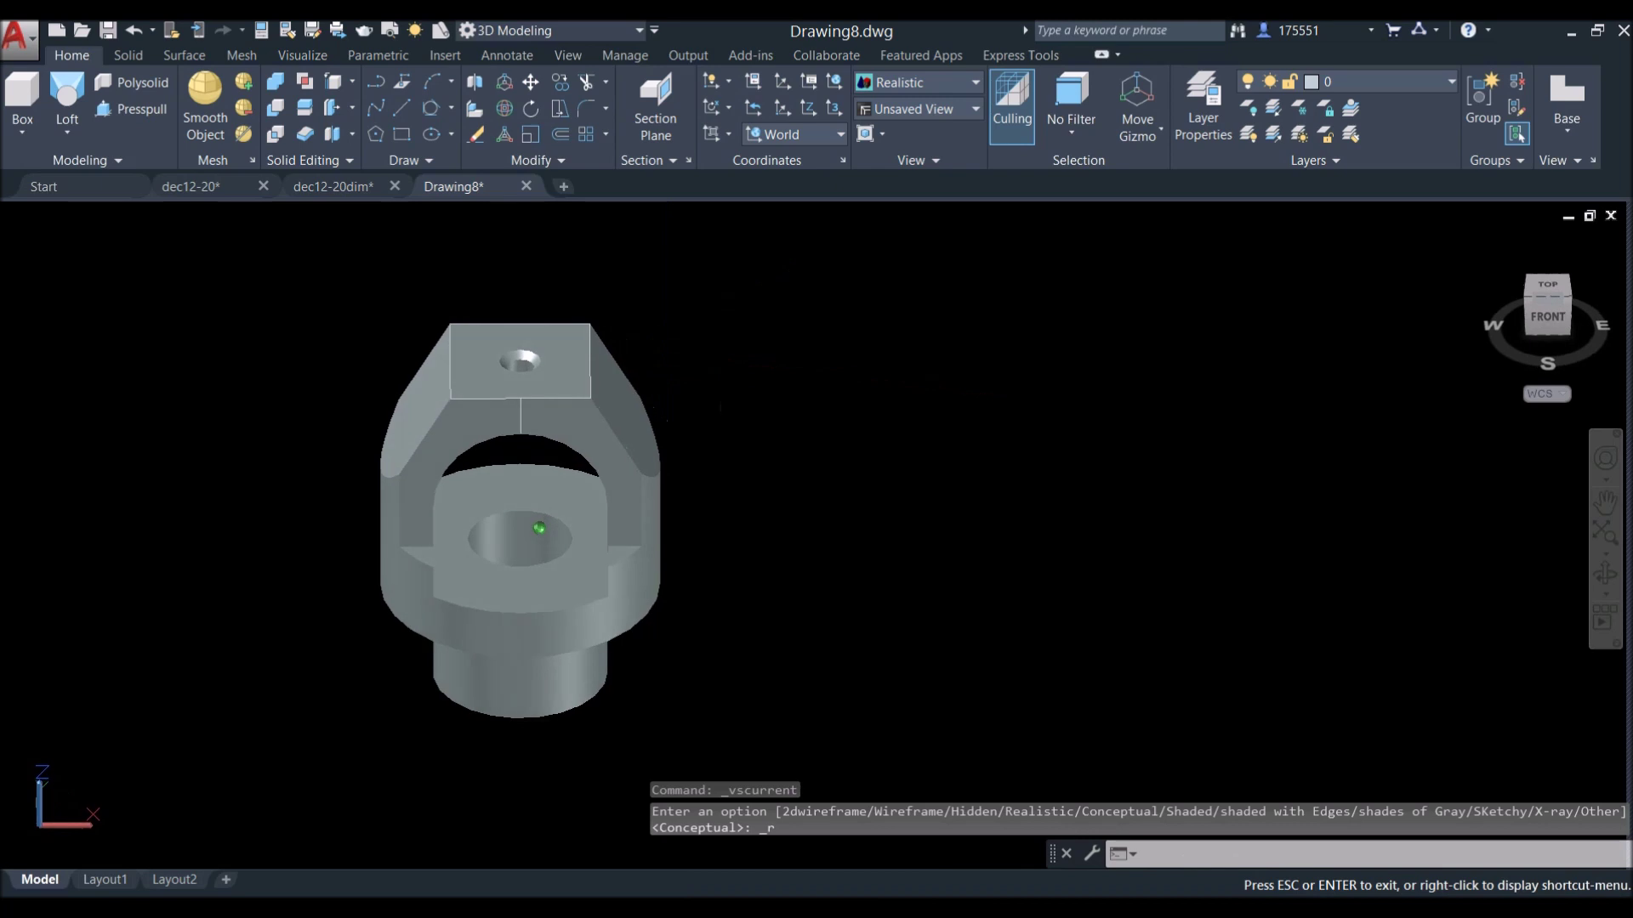
Move the solid sideways along X, clear of the leftover construction geometry.
{"action": "left_click", "coordinate": [627, 448]}
{"action": "right_click", "coordinate": [704, 355]}
{"action": "mouse_move", "coordinate": [756, 442]}
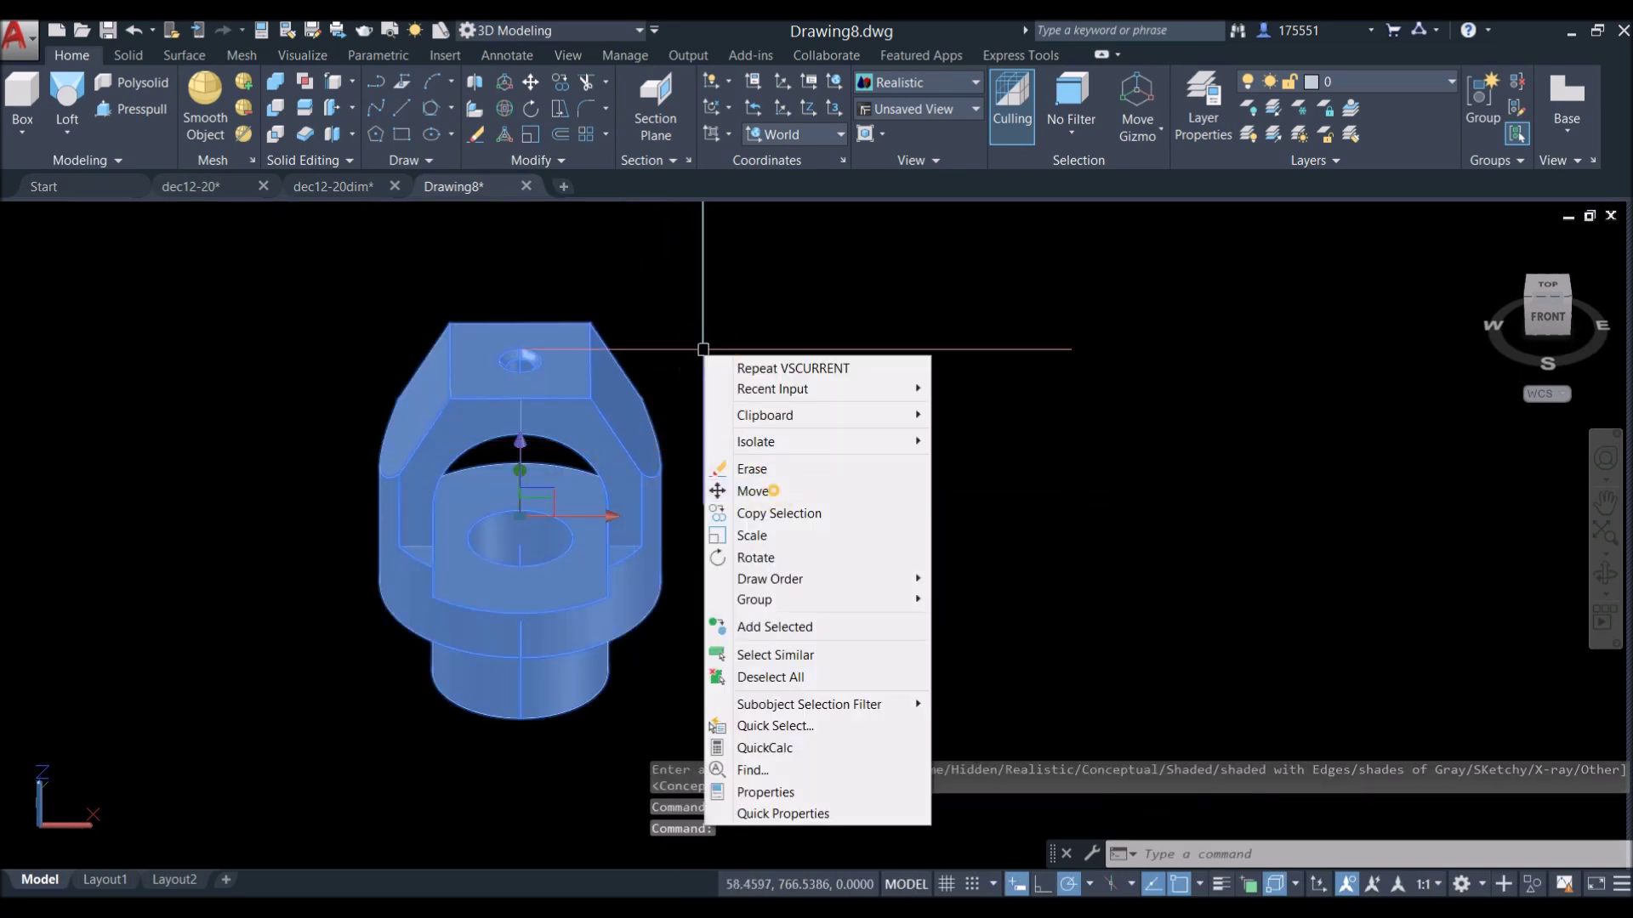
{"action": "left_click", "coordinate": [774, 488]}
{"action": "left_click", "coordinate": [758, 500]}
{"action": "left_click", "coordinate": [1101, 497]}
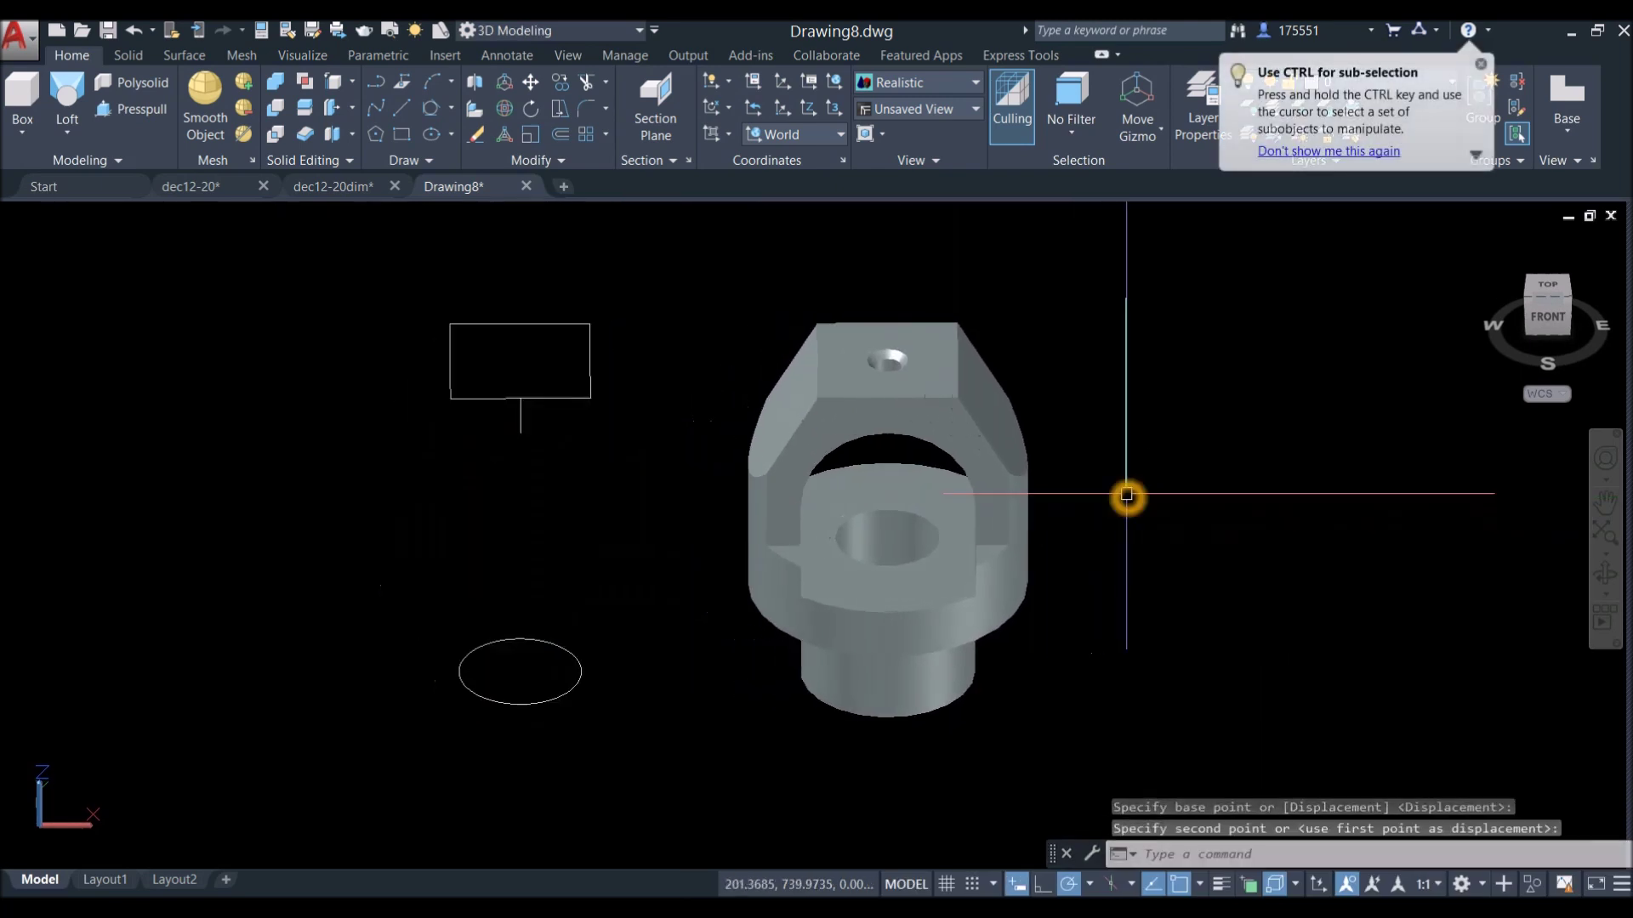
Erase the leftover rectangle, short line and circle beside the solid.
{"action": "left_click", "coordinate": [663, 733]}
{"action": "left_click", "coordinate": [336, 275]}
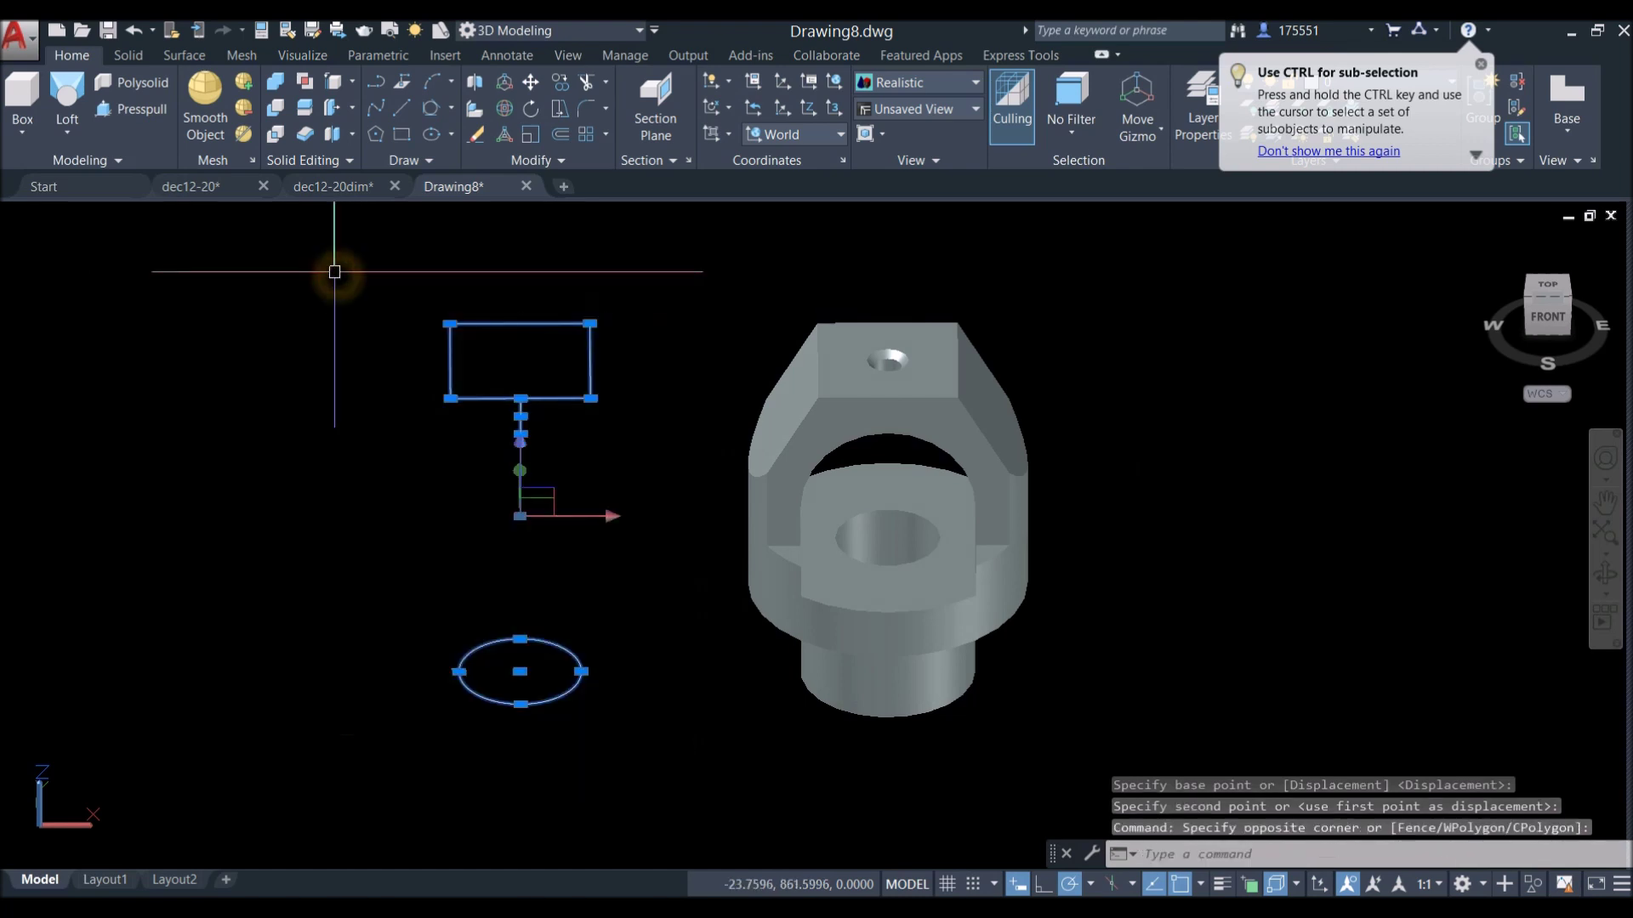
{"action": "key", "text": "Delete"}
{"action": "scroll", "coordinate": [583, 346], "scroll_direction": "down", "scroll_amount": 3}
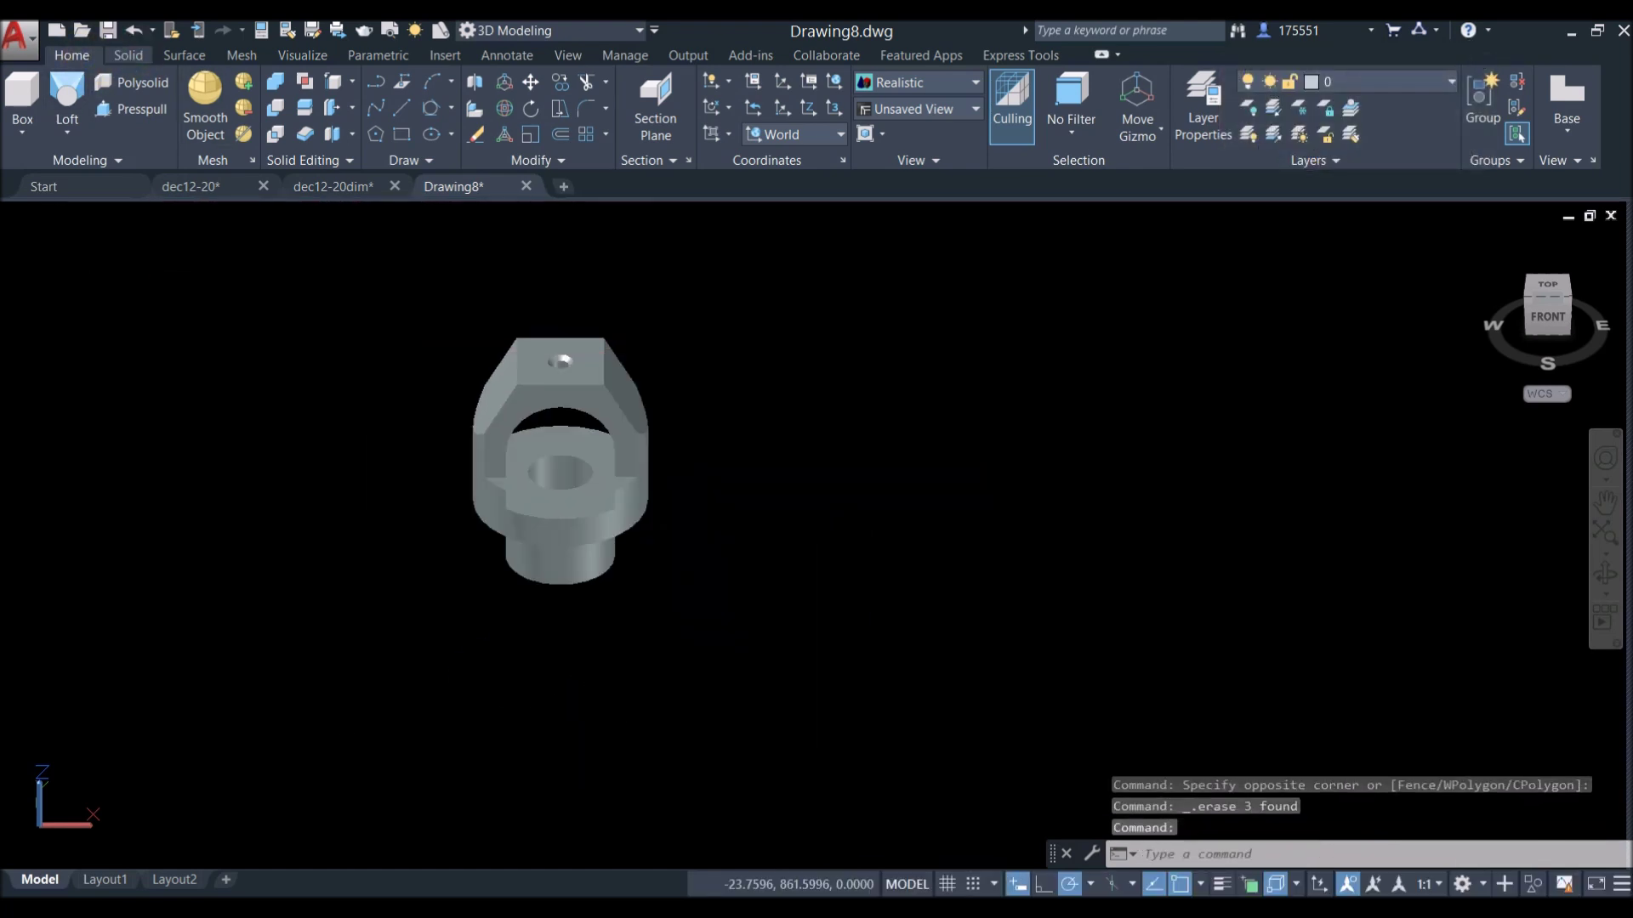
Start an edge fillet with radius .25 in Chain mode and select the arch's edge chain on the front face.
{"action": "left_click", "coordinate": [129, 54]}
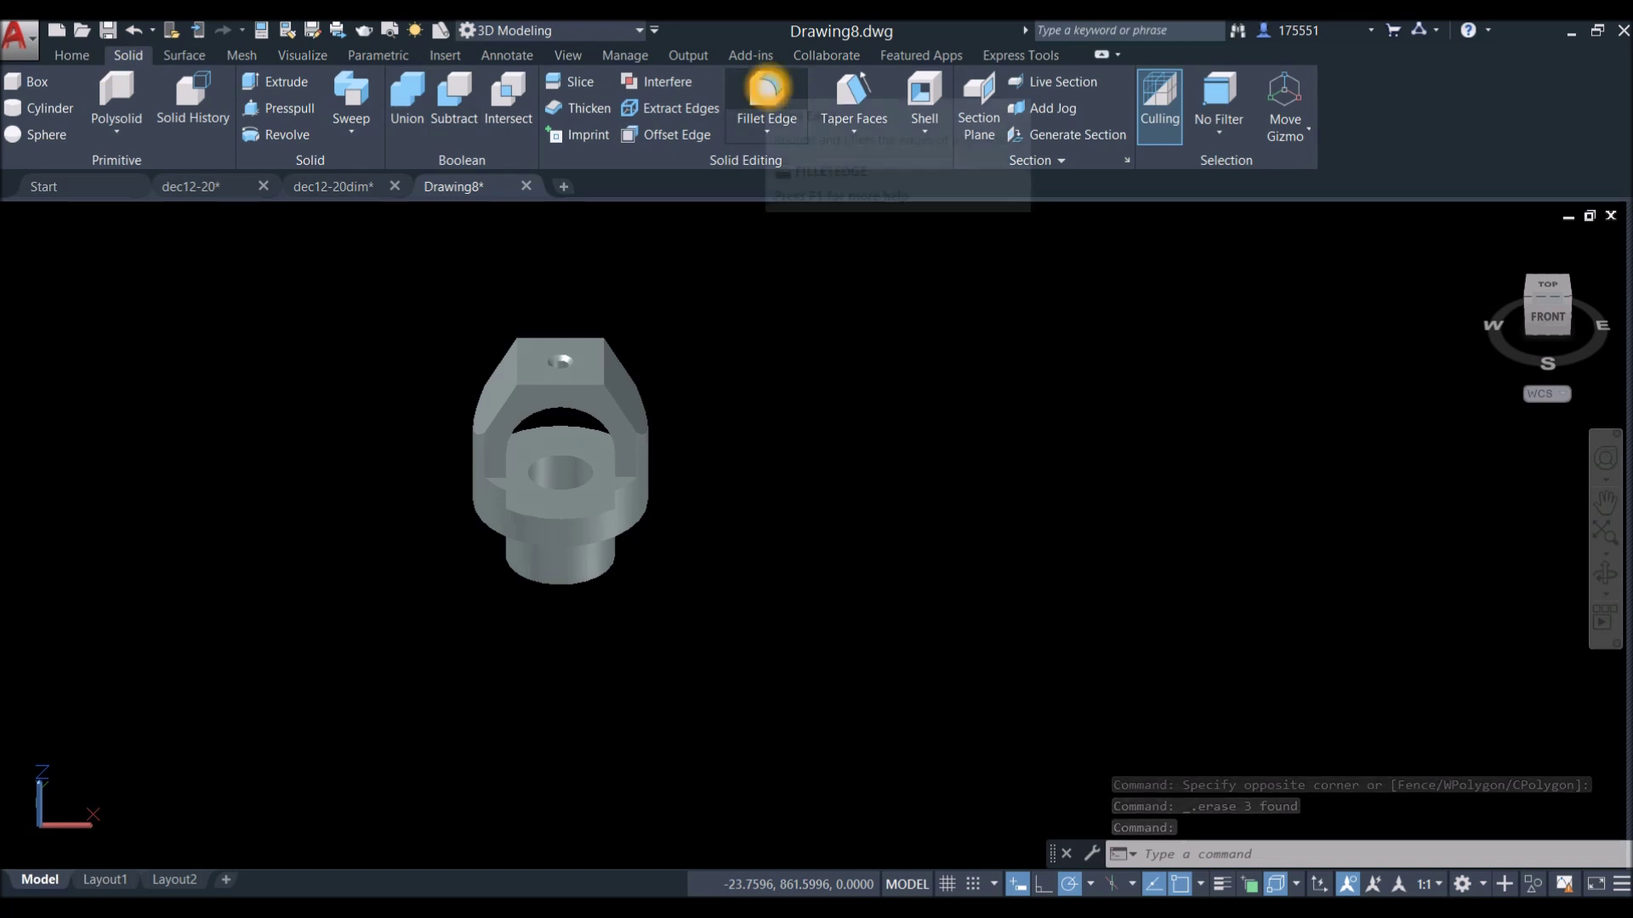
{"action": "left_click", "coordinate": [767, 87]}
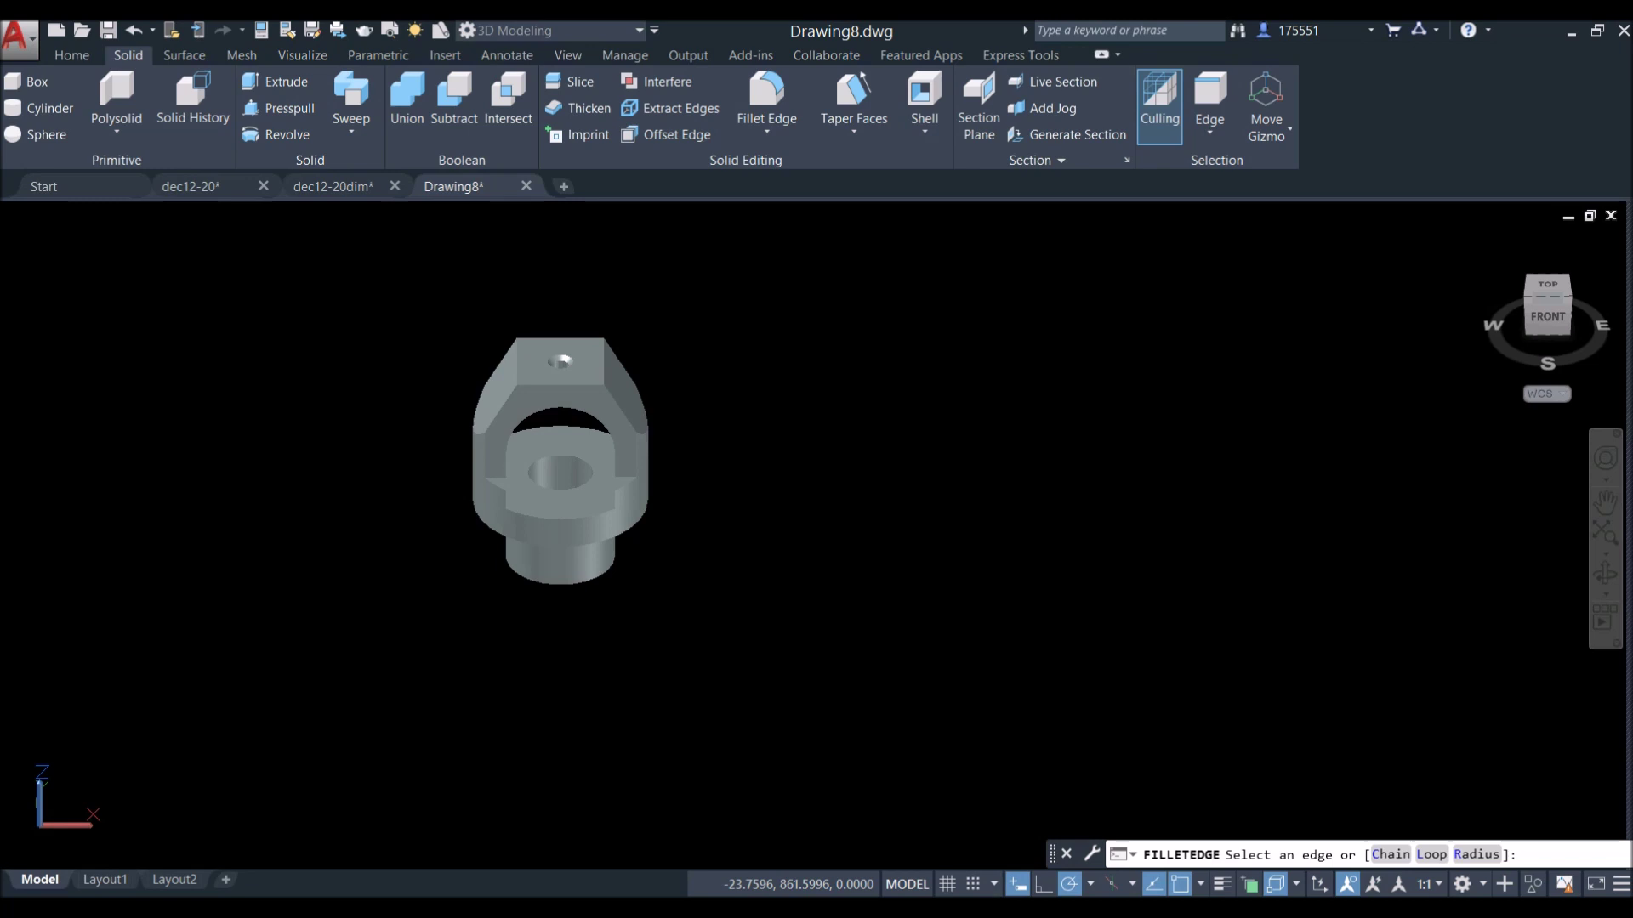
{"action": "left_click", "coordinate": [1477, 853]}
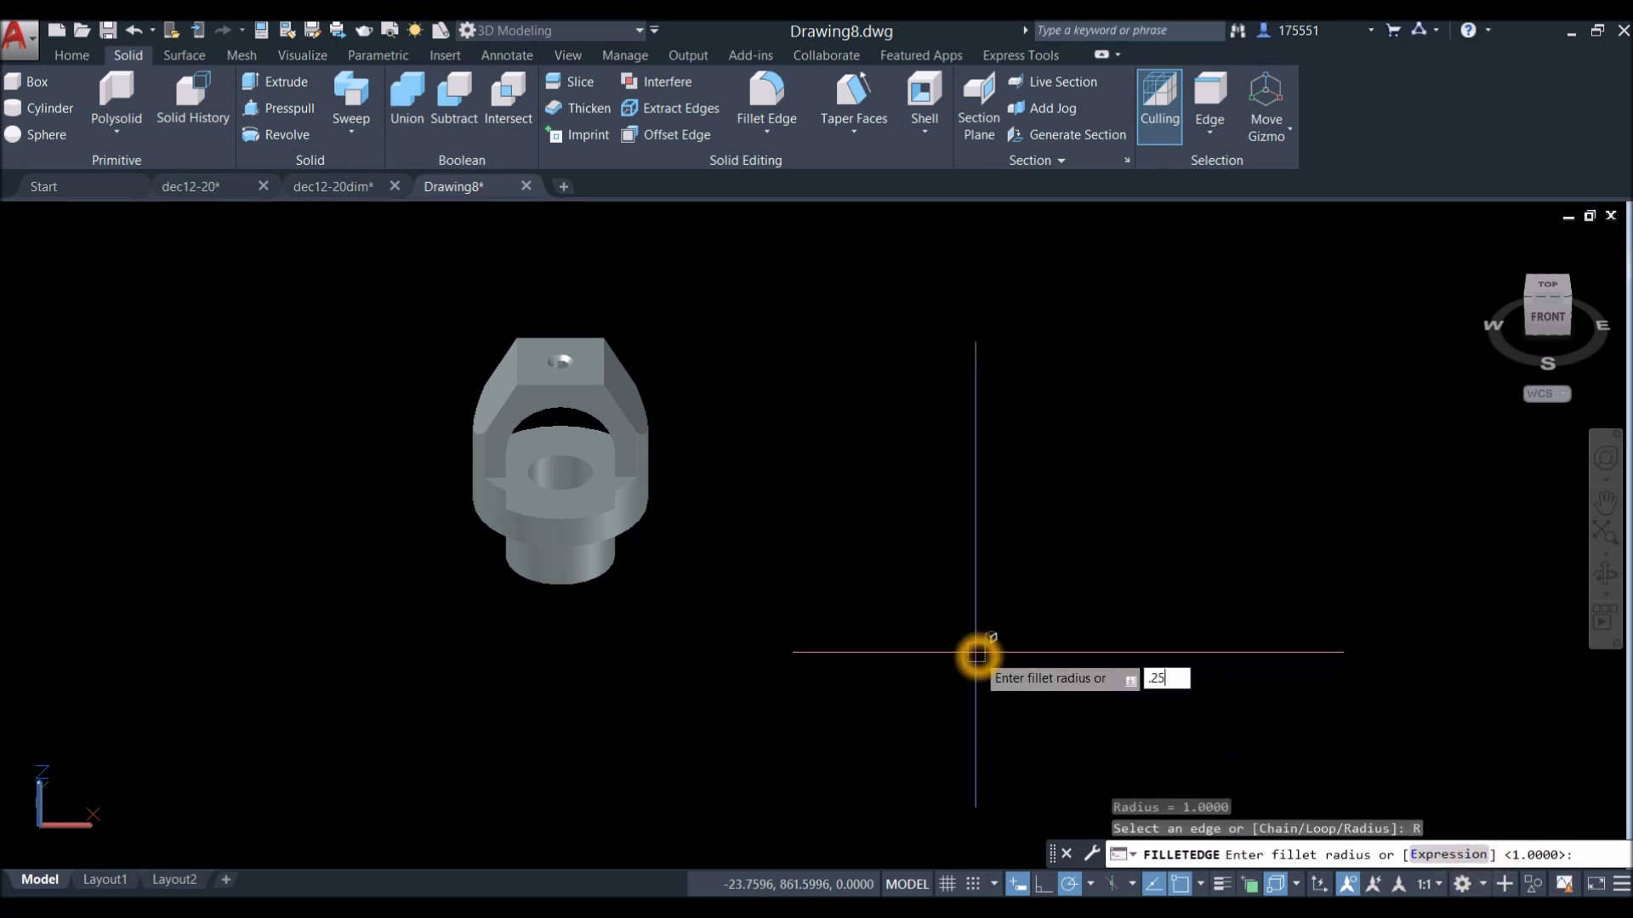
{"action": "key", "text": "Return"}
{"action": "scroll", "coordinate": [596, 395], "scroll_direction": "up", "scroll_amount": 5}
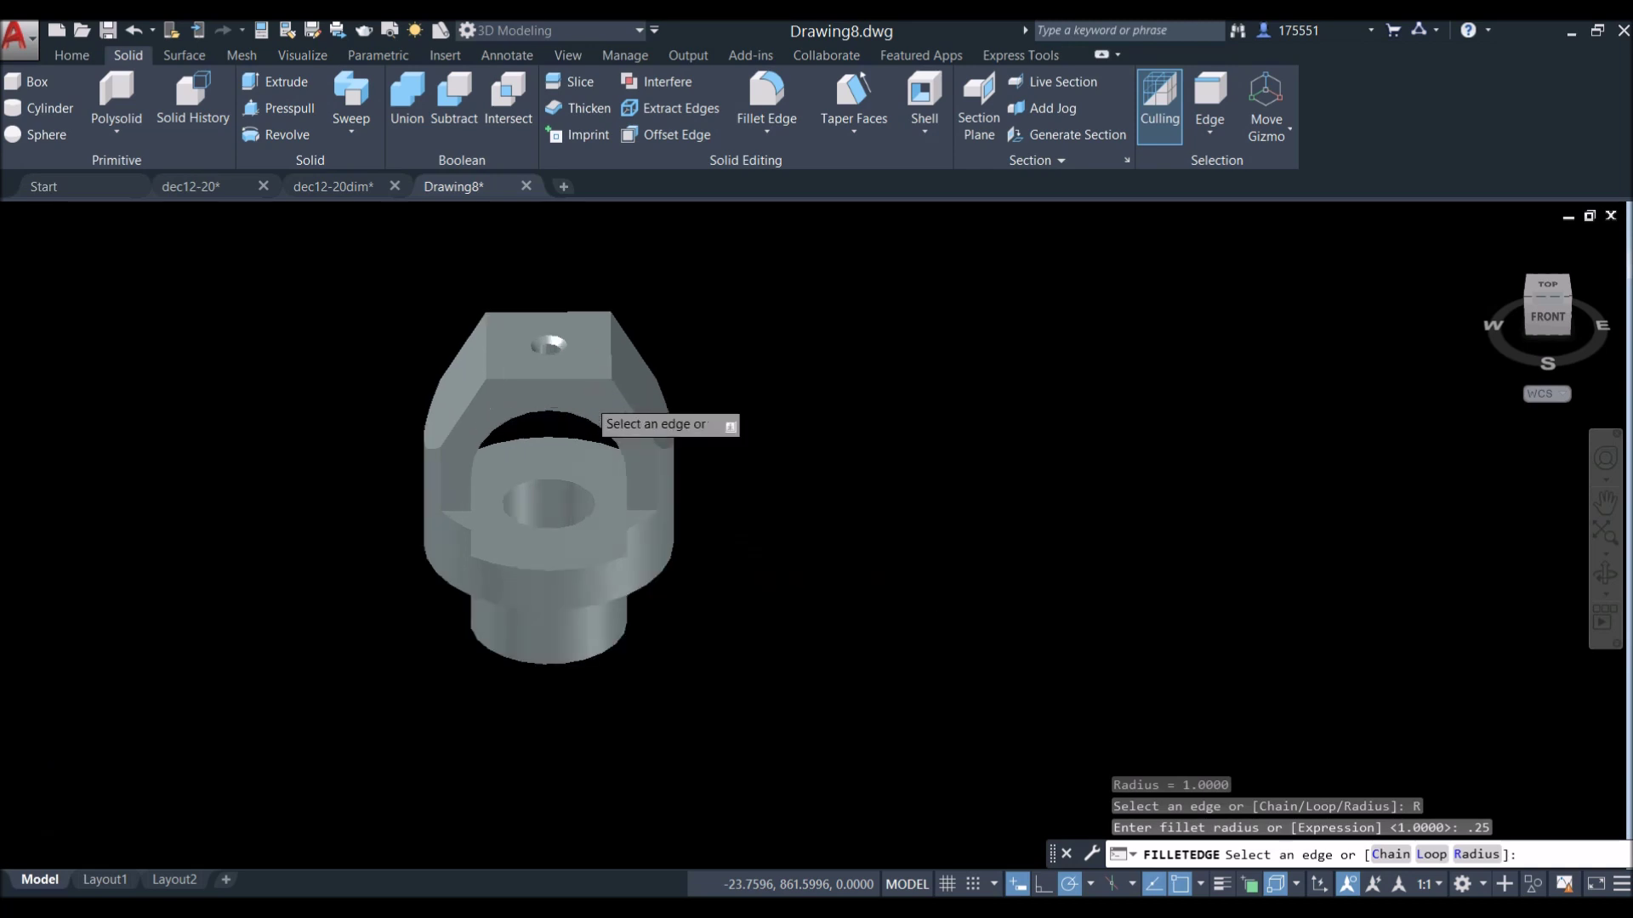
{"action": "middle_click", "coordinate": [601, 388]}
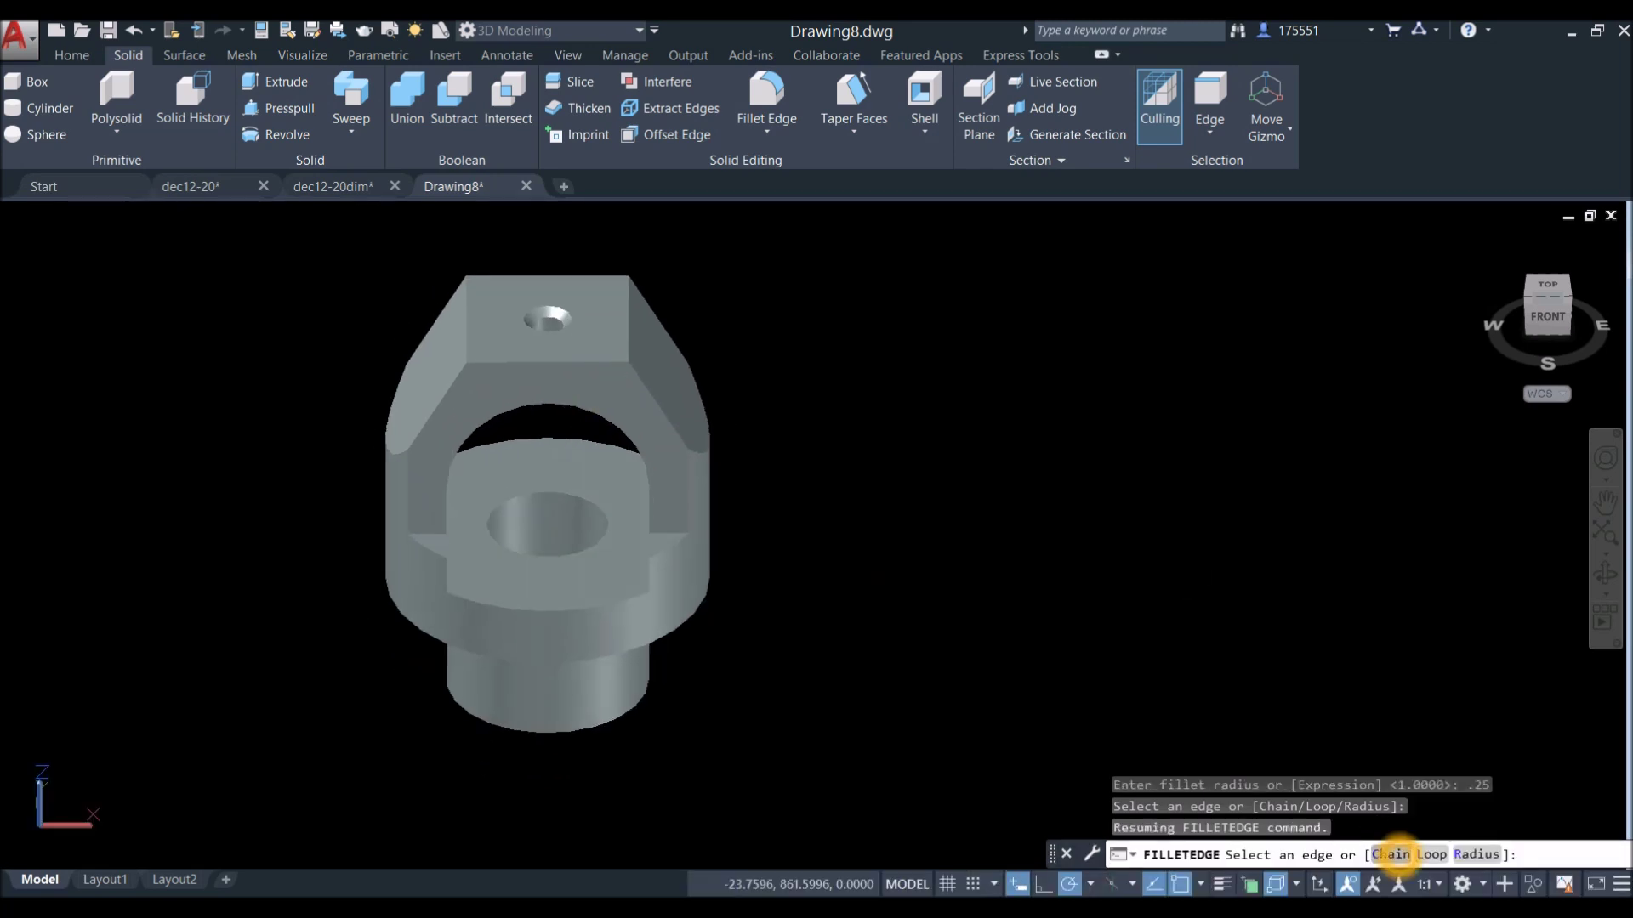
{"action": "left_click", "coordinate": [1391, 854]}
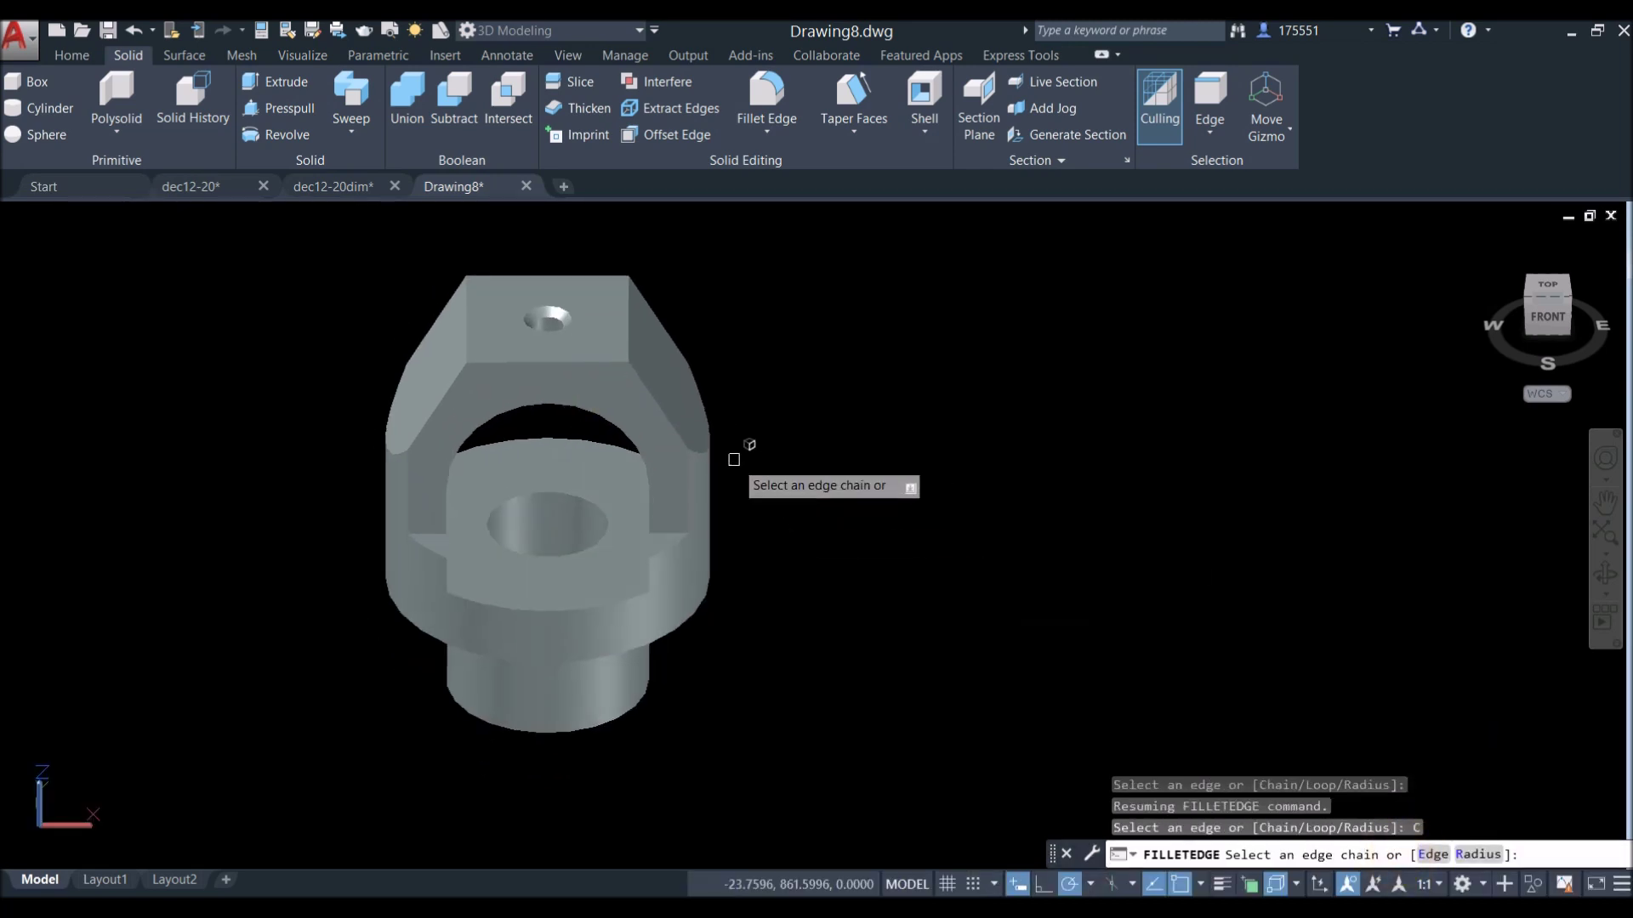
{"action": "middle_click_drag", "start_coordinate": [727, 594], "coordinate": [737, 411], "text": "shift"}
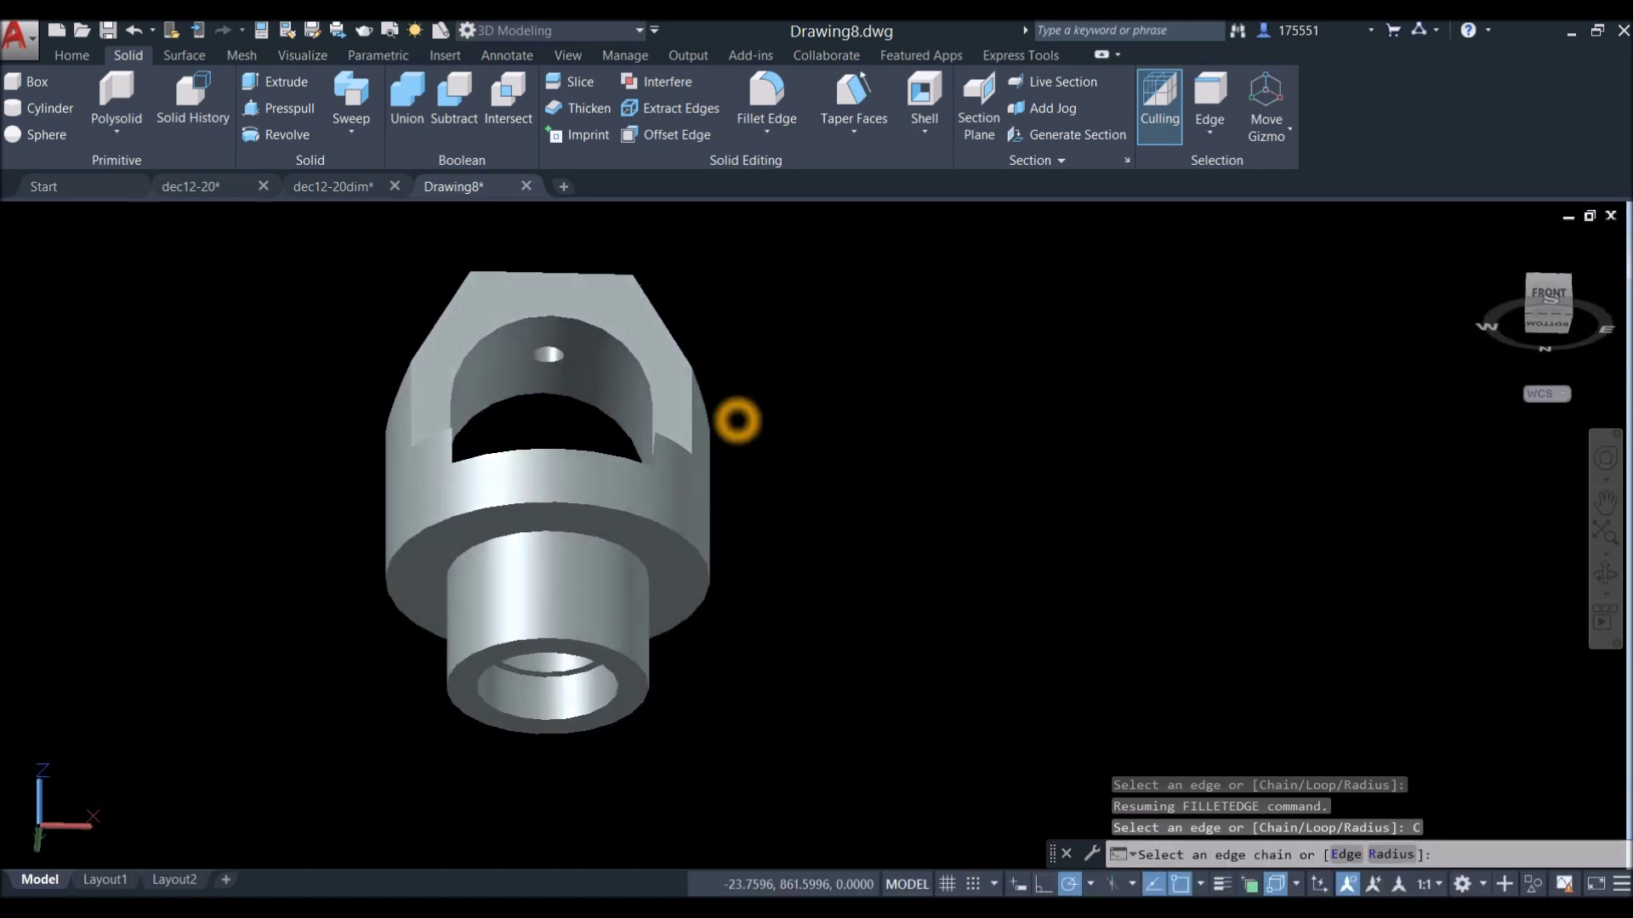
{"action": "middle_click_drag", "start_coordinate": [704, 479], "coordinate": [707, 572], "text": "shift"}
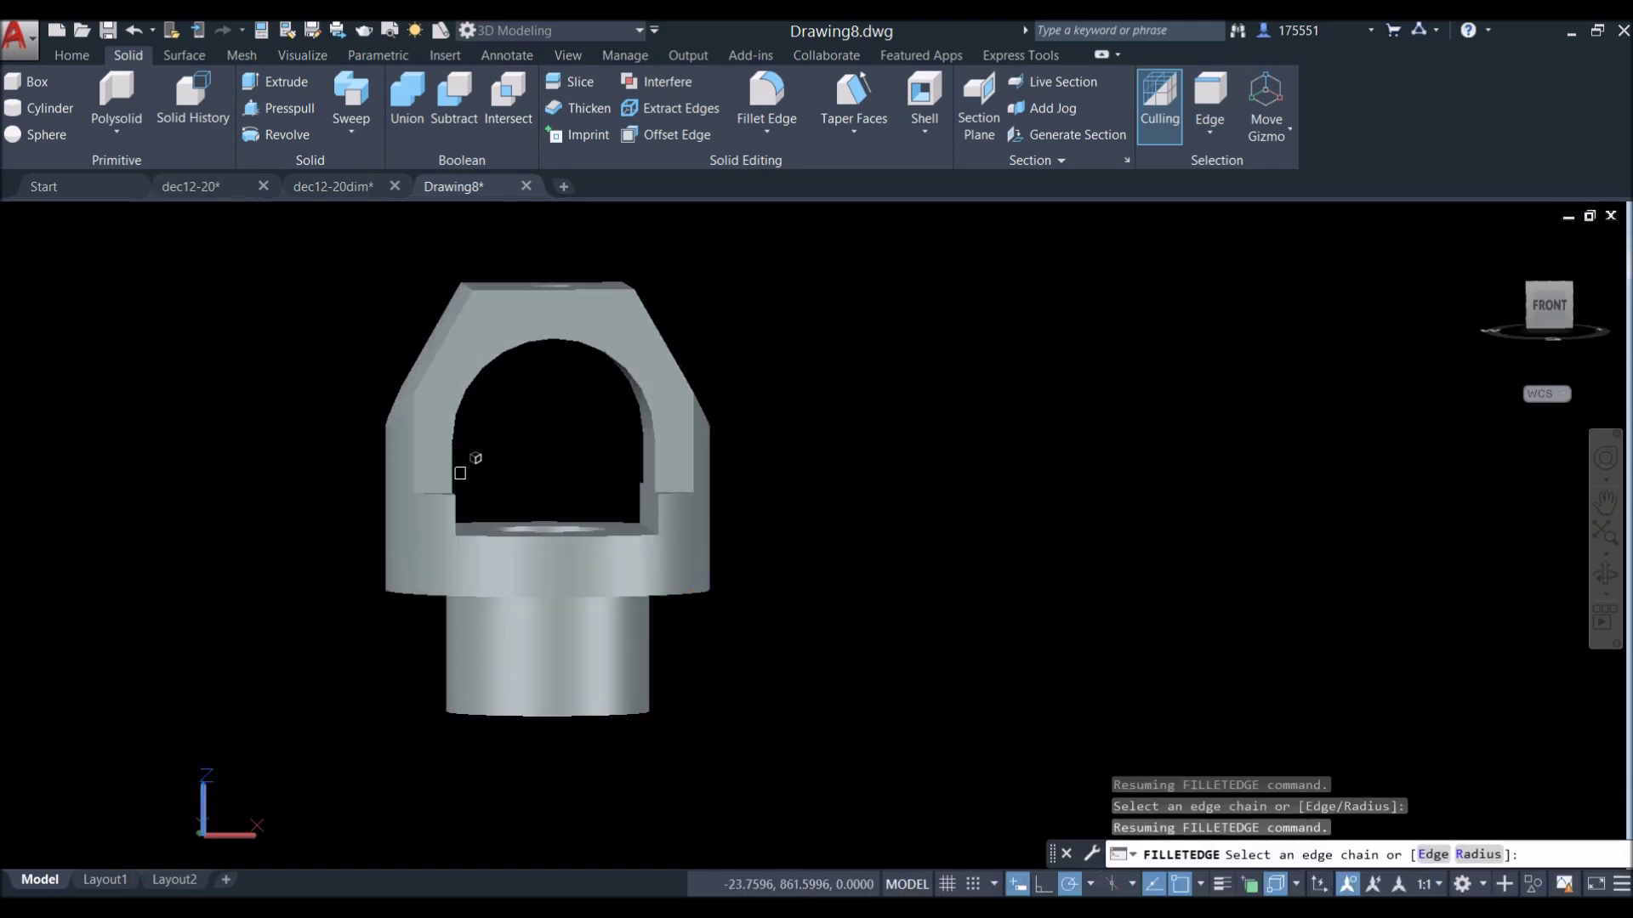
{"action": "left_click", "coordinate": [458, 459]}
Add the slanted, top, vertical and lower edges of the front face's outer outline to the fillet selection.
{"action": "middle_click_drag", "start_coordinate": [595, 534], "coordinate": [626, 589], "text": "shift"}
{"action": "left_click", "coordinate": [678, 380]}
{"action": "scroll", "coordinate": [679, 377], "scroll_direction": "up", "scroll_amount": 2}
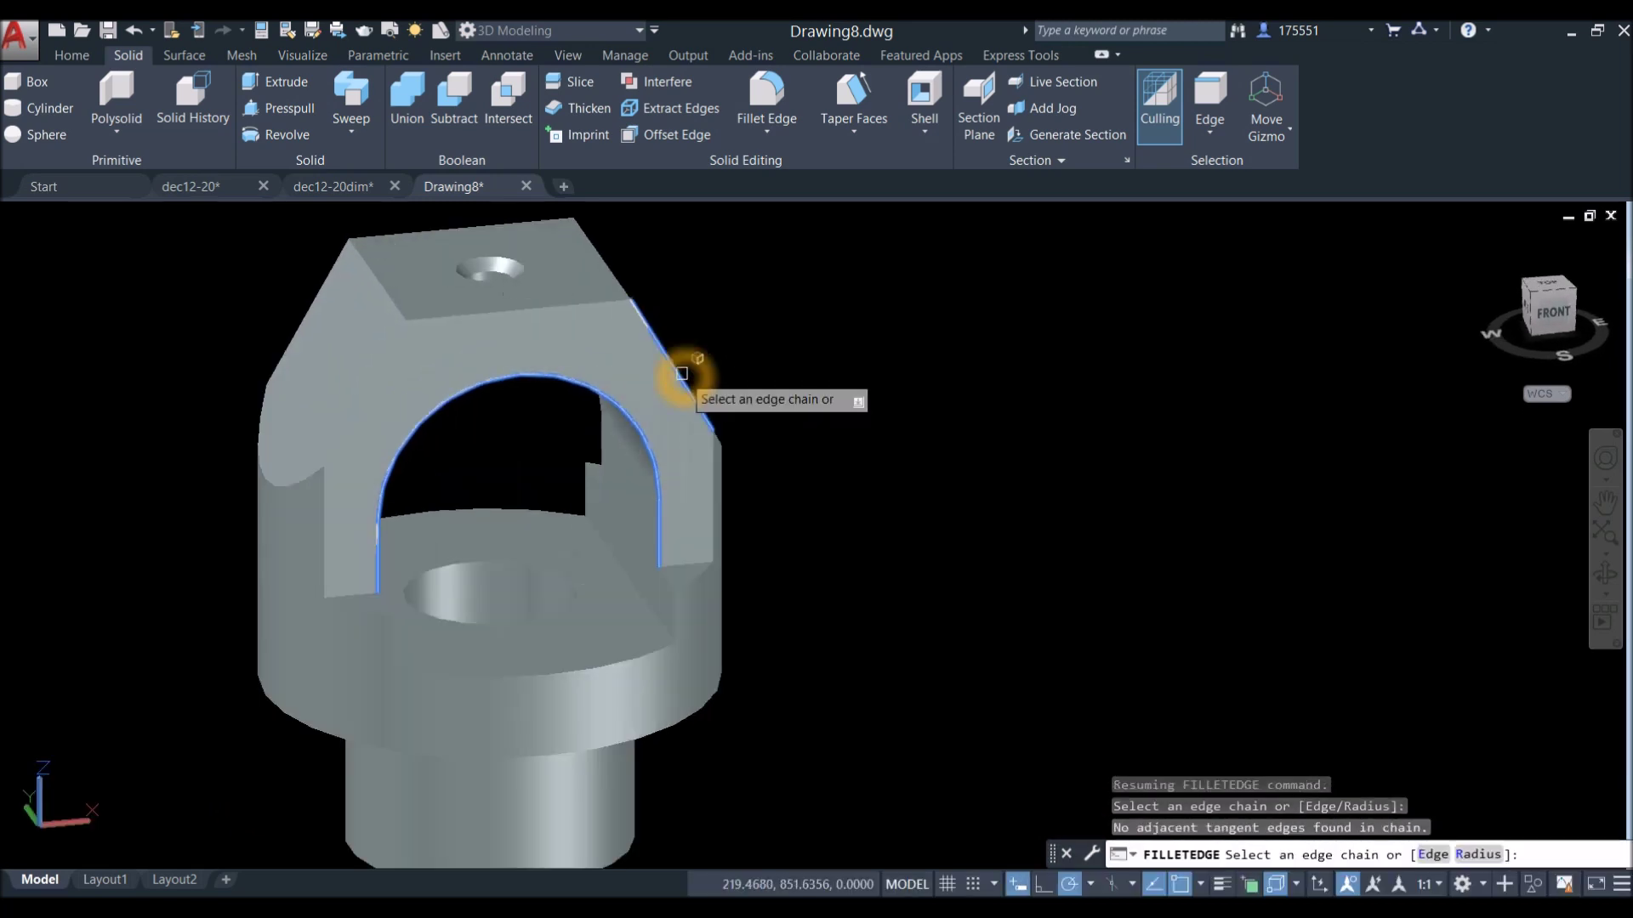
{"action": "left_click", "coordinate": [409, 349]}
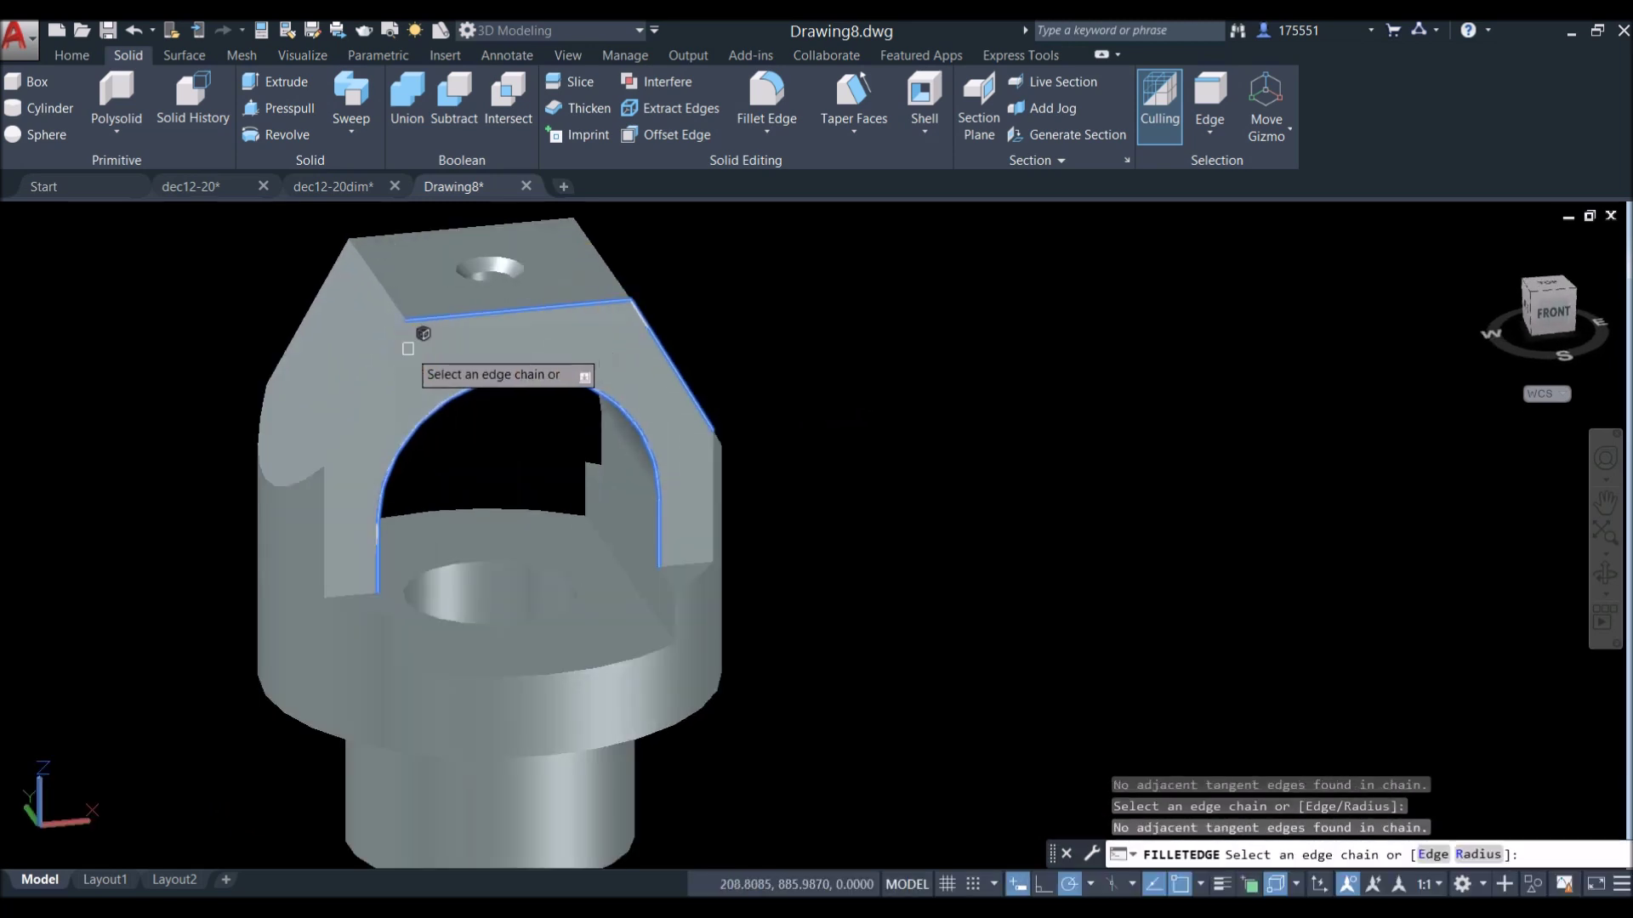
{"action": "left_click", "coordinate": [357, 593]}
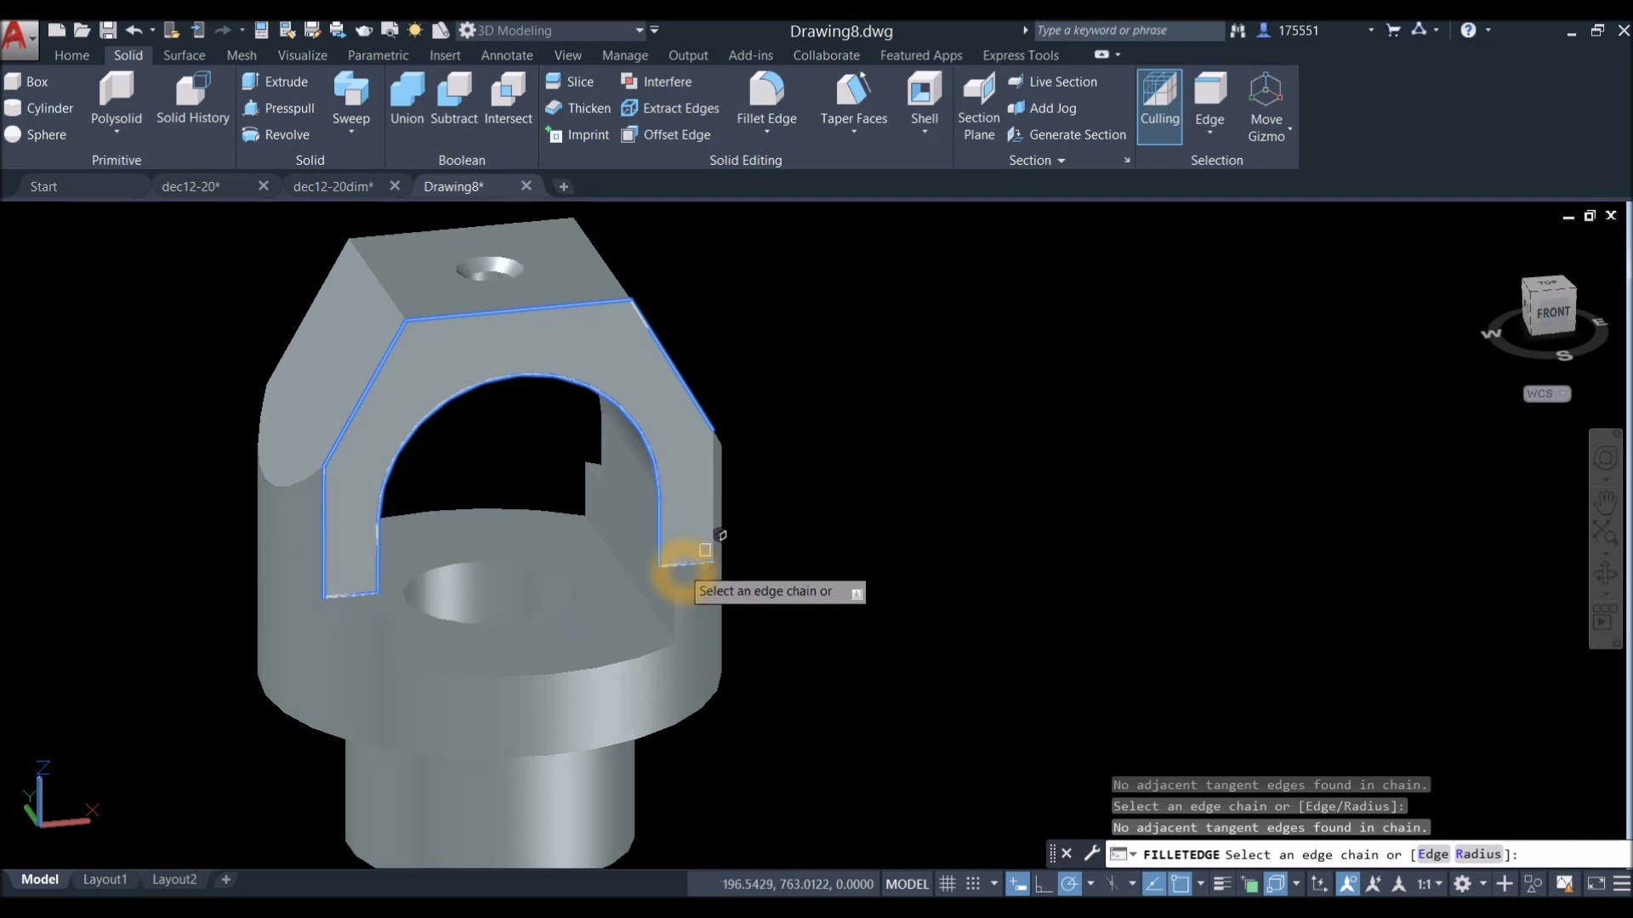
Add the front curved rim of the opening's floor and the edges of the two small side ledges to the fillet selection.
{"action": "middle_click_drag", "start_coordinate": [740, 502], "coordinate": [204, 489], "text": "shift"}
{"action": "left_click", "coordinate": [193, 628]}
{"action": "middle_click_drag", "start_coordinate": [214, 586], "coordinate": [534, 656], "text": "shift"}
{"action": "scroll", "coordinate": [502, 647], "scroll_direction": "up", "scroll_amount": 3}
{"action": "left_click", "coordinate": [542, 652]}
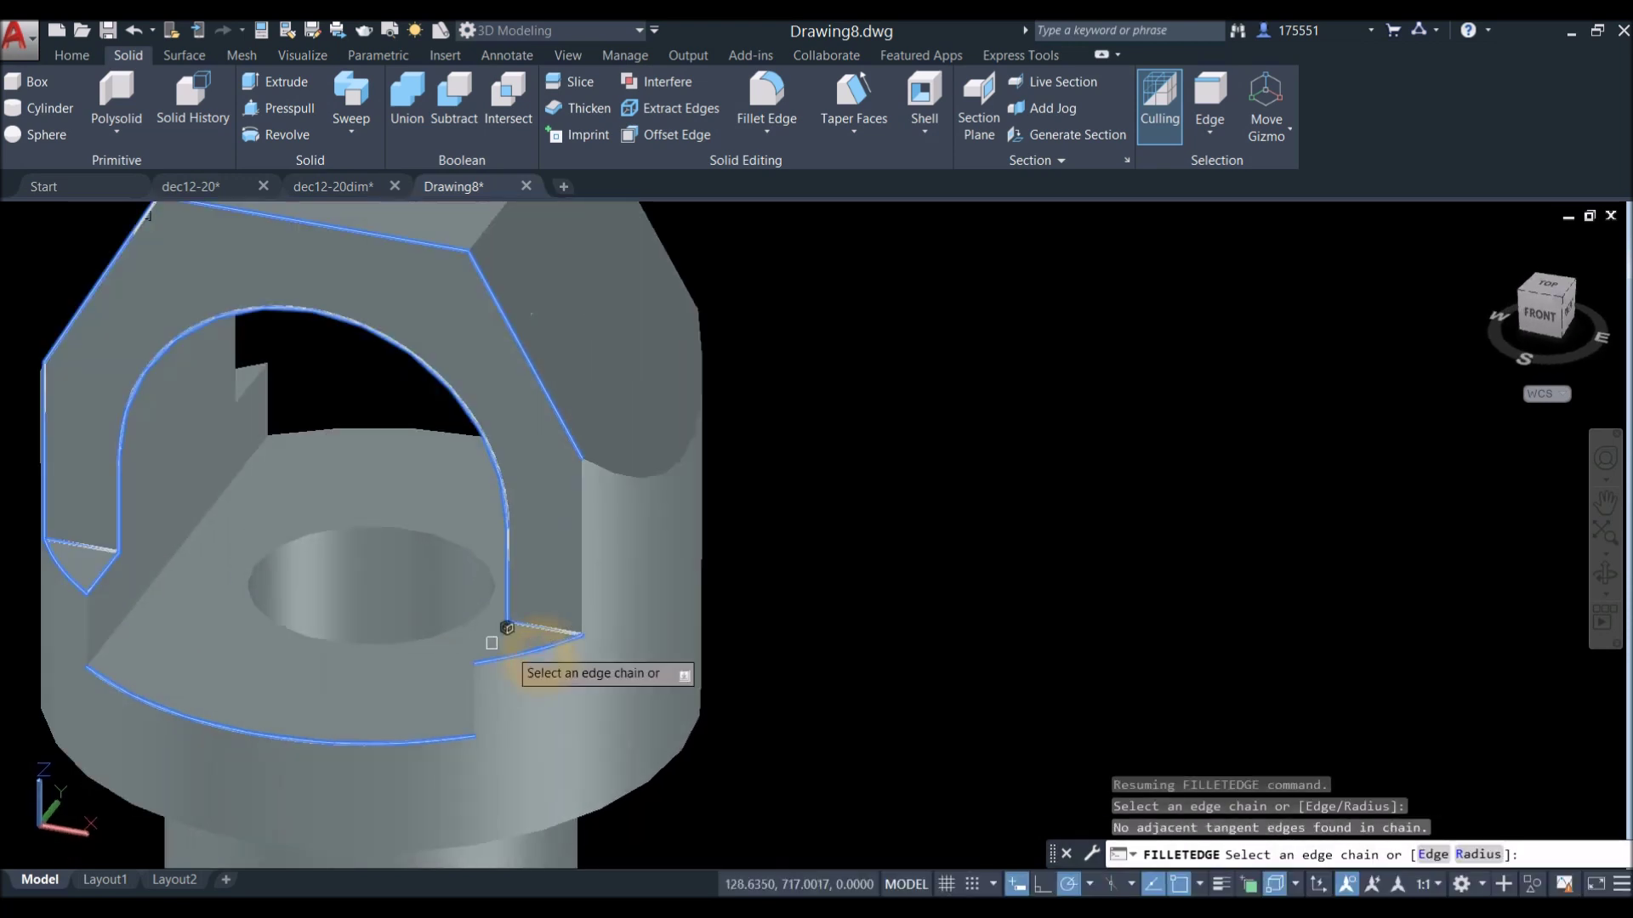
{"action": "left_click", "coordinate": [492, 642]}
{"action": "left_click", "coordinate": [469, 696]}
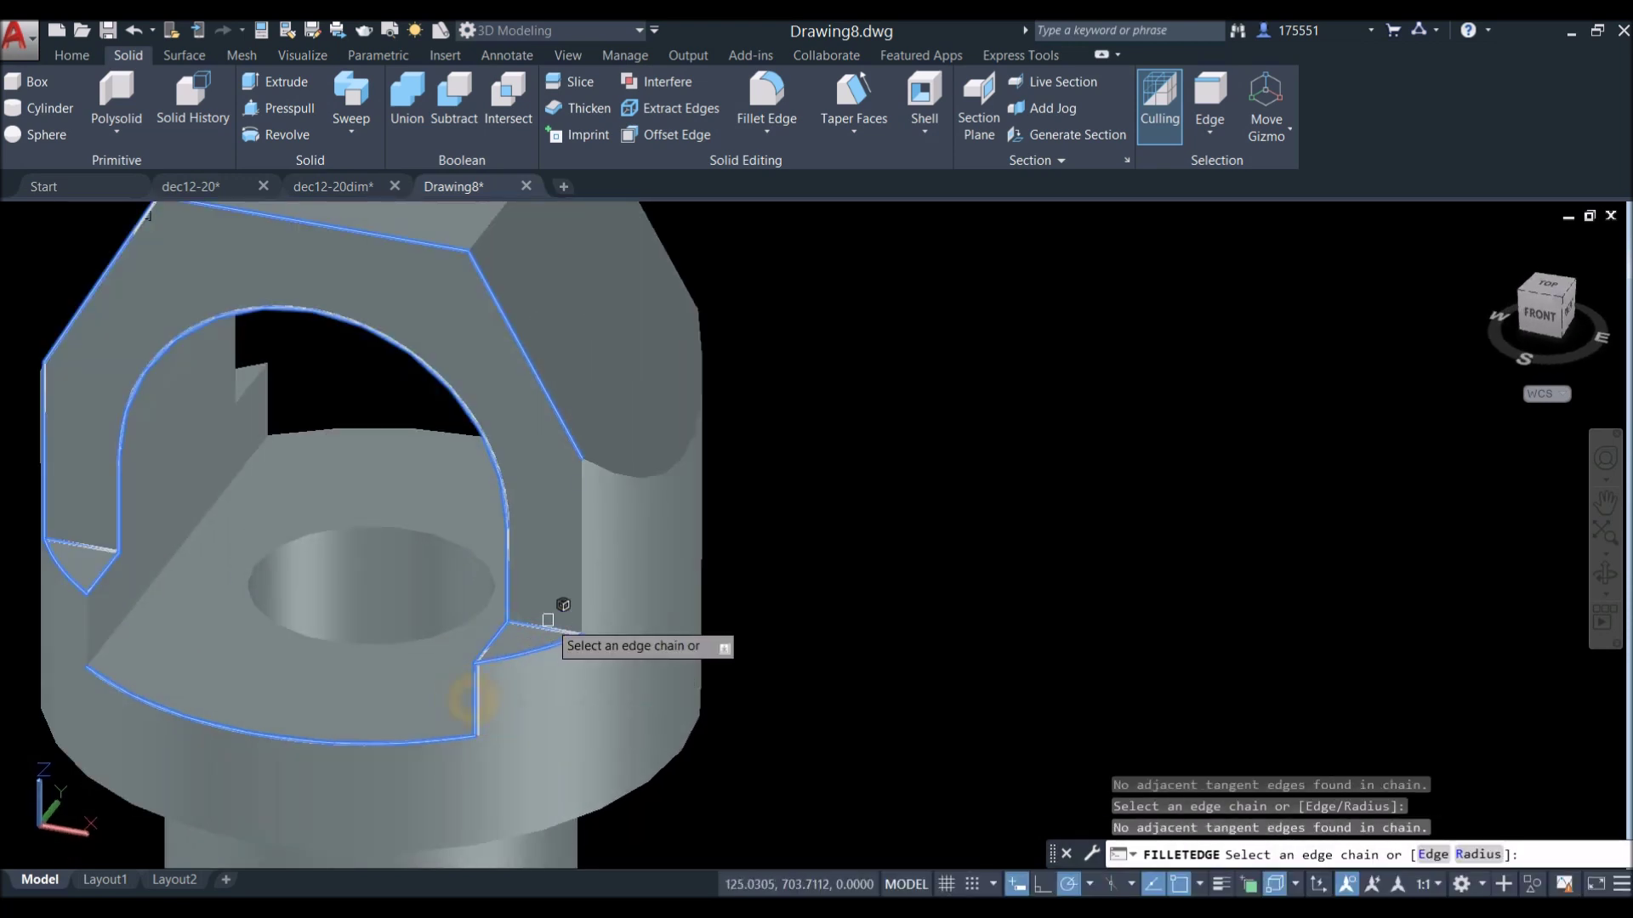
Finish the edge selection and apply the 0.25 fillet to the front edges.
{"action": "middle_click_drag", "start_coordinate": [578, 577], "coordinate": [633, 545]}
{"action": "scroll", "coordinate": [697, 533], "scroll_direction": "down", "scroll_amount": 2}
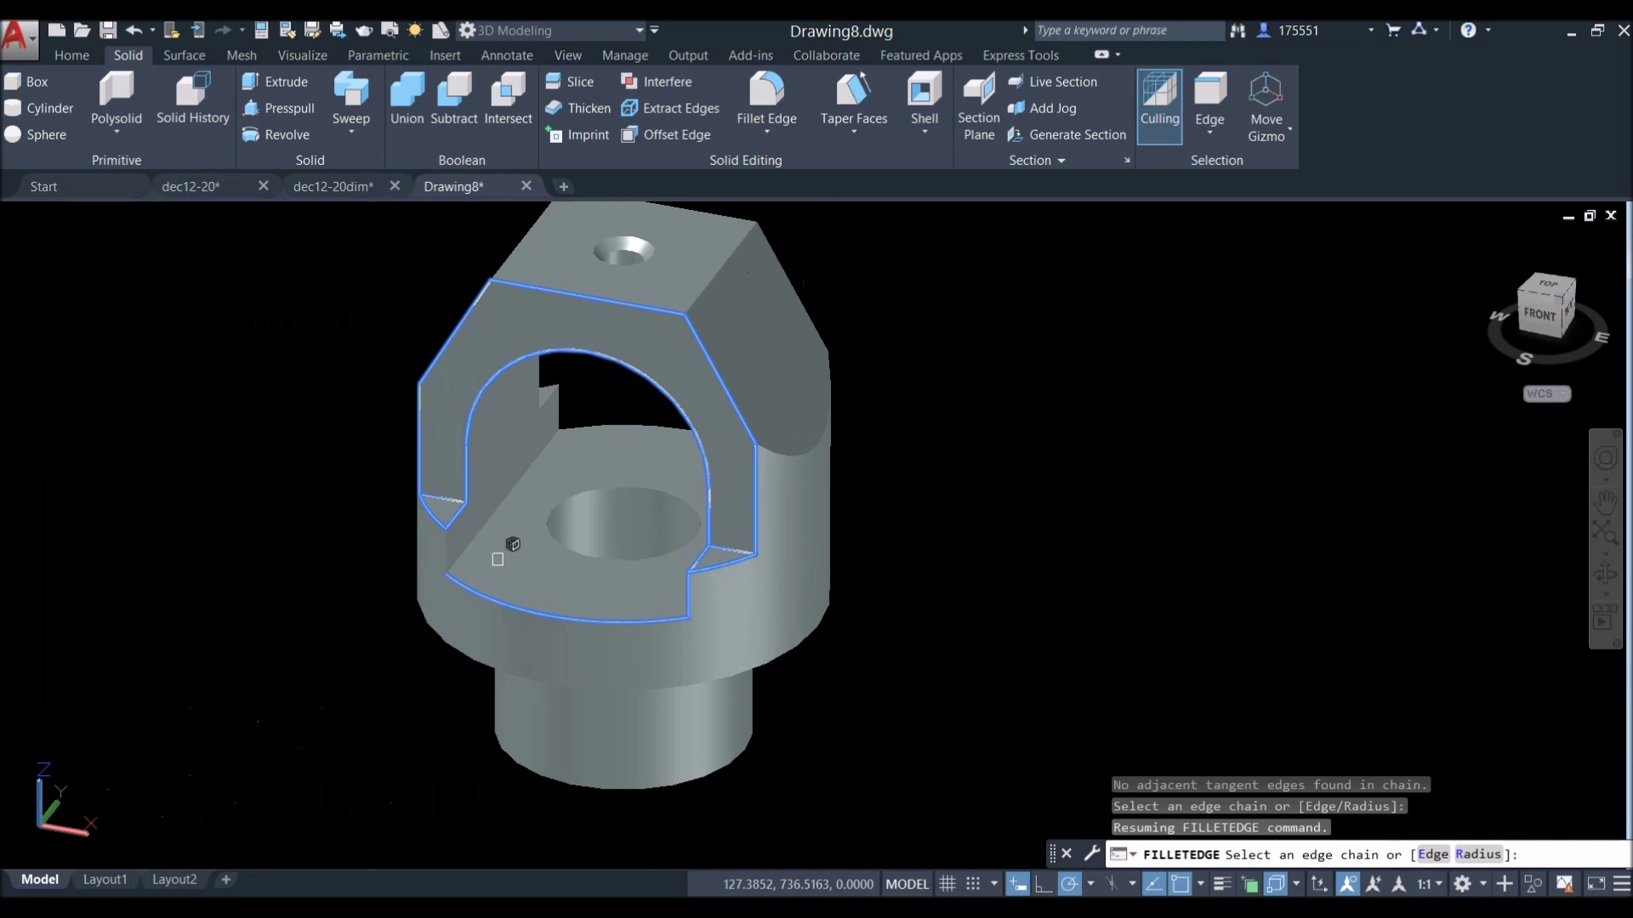
{"action": "right_click", "coordinate": [916, 357]}
{"action": "left_click", "coordinate": [952, 374]}
{"action": "right_click", "coordinate": [952, 372]}
{"action": "left_click", "coordinate": [978, 380]}
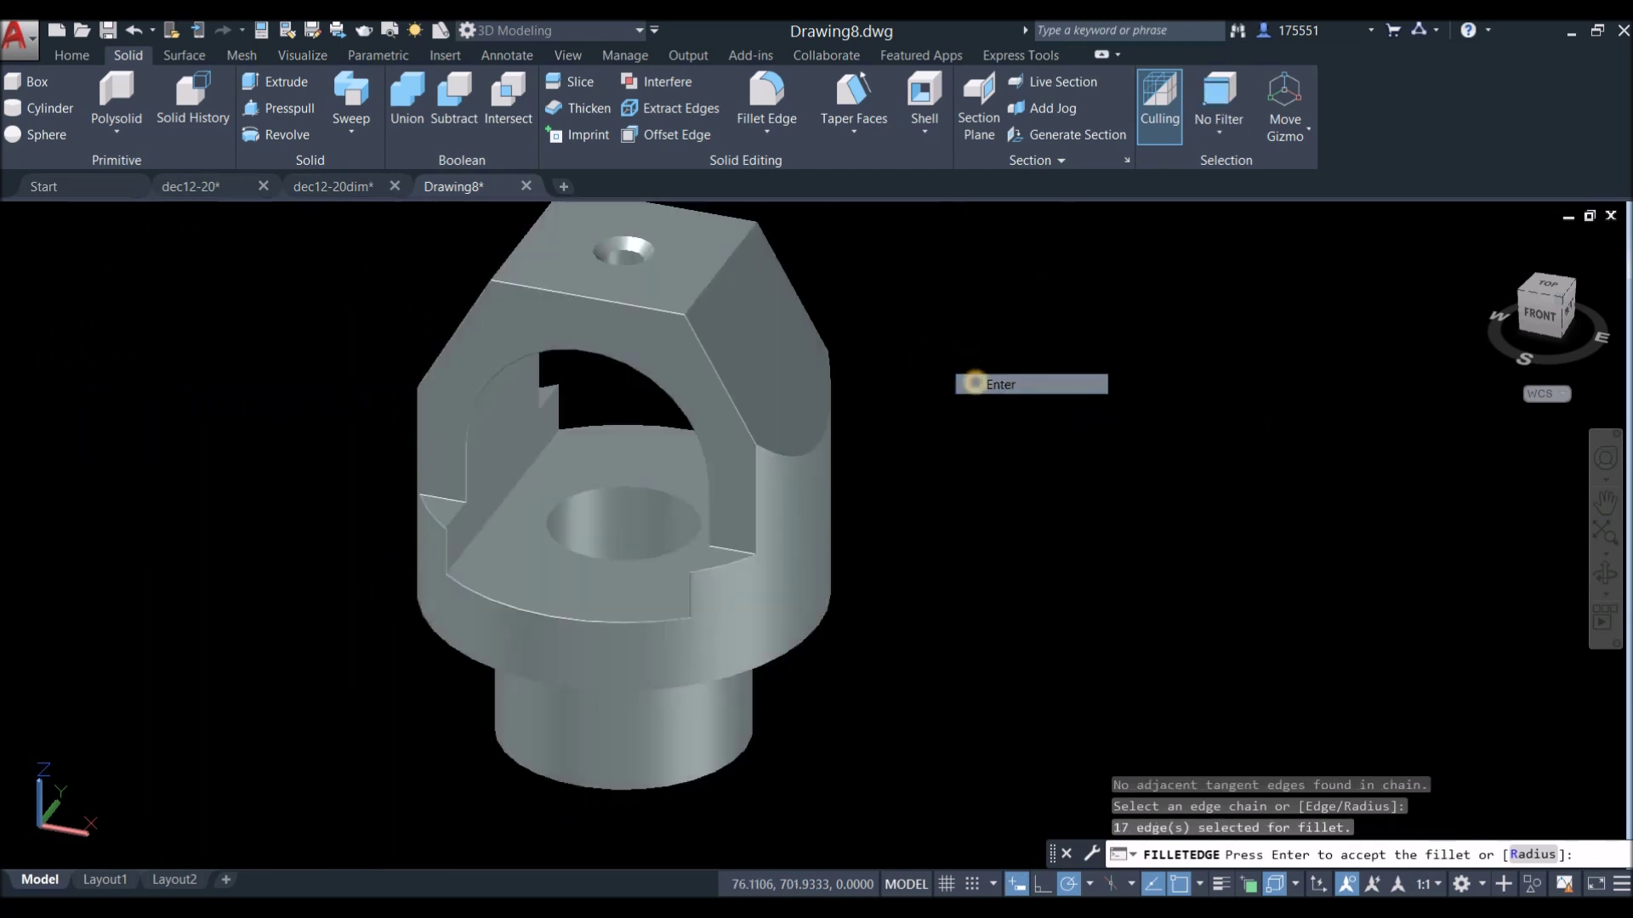
Start another 0.25-radius edge fillet and select the curved, slanted and top edges of one sloping side face.
{"action": "right_click", "coordinate": [924, 350]}
{"action": "left_click", "coordinate": [957, 358]}
{"action": "middle_click_drag", "start_coordinate": [899, 354], "coordinate": [889, 424]}
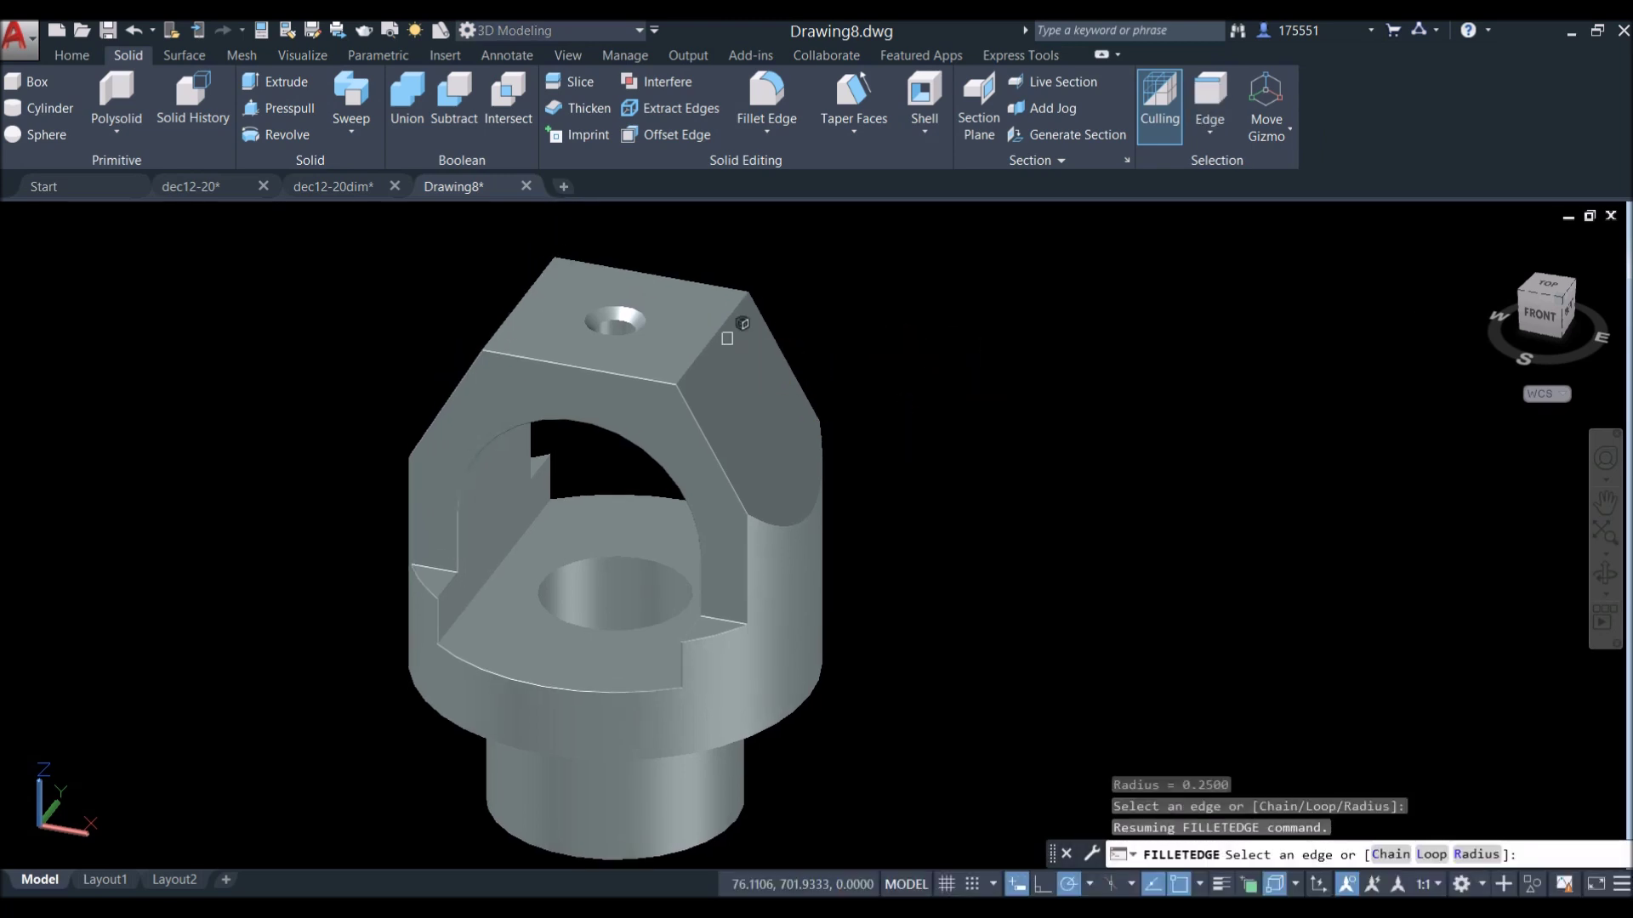
{"action": "middle_click_drag", "start_coordinate": [812, 545], "coordinate": [769, 532], "text": "shift"}
{"action": "left_click", "coordinate": [771, 532]}
{"action": "left_click", "coordinate": [811, 412]}
{"action": "left_click", "coordinate": [708, 326]}
Add the opposite sloping face's edges and the top face's back edge, and apply the fillet.
{"action": "scroll", "coordinate": [667, 303], "scroll_direction": "up", "scroll_amount": 3}
{"action": "middle_click_drag", "start_coordinate": [667, 303], "coordinate": [601, 427], "text": "shift"}
{"action": "left_click", "coordinate": [708, 528]}
{"action": "left_click", "coordinate": [748, 552]}
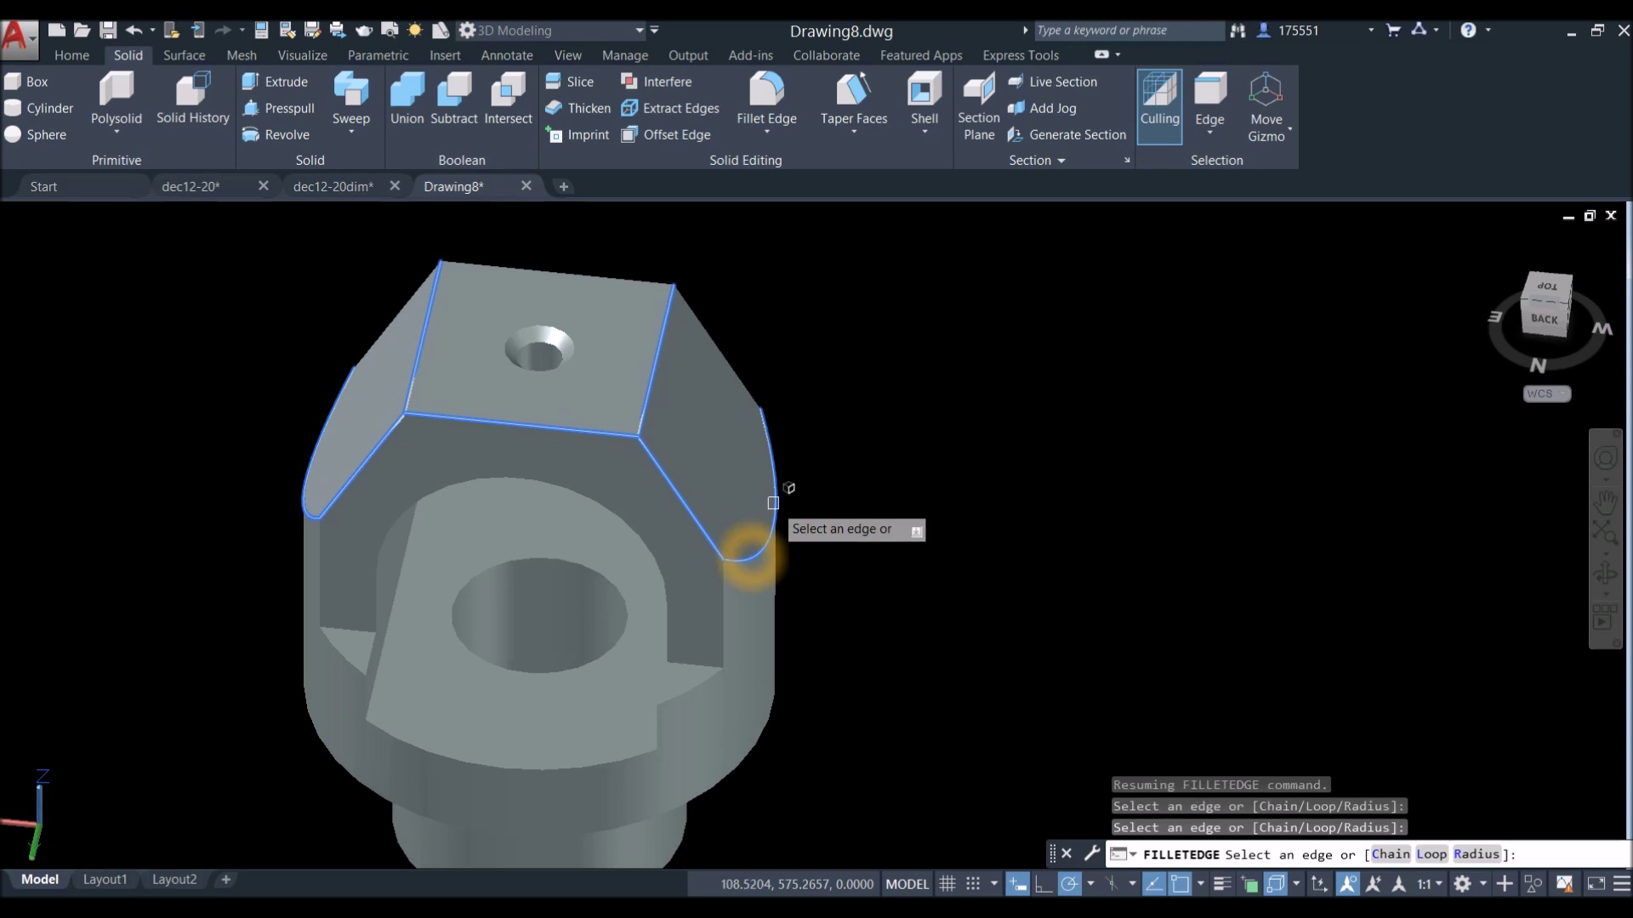
{"action": "left_click", "coordinate": [738, 387]}
{"action": "right_click", "coordinate": [842, 338]}
{"action": "left_click", "coordinate": [861, 340]}
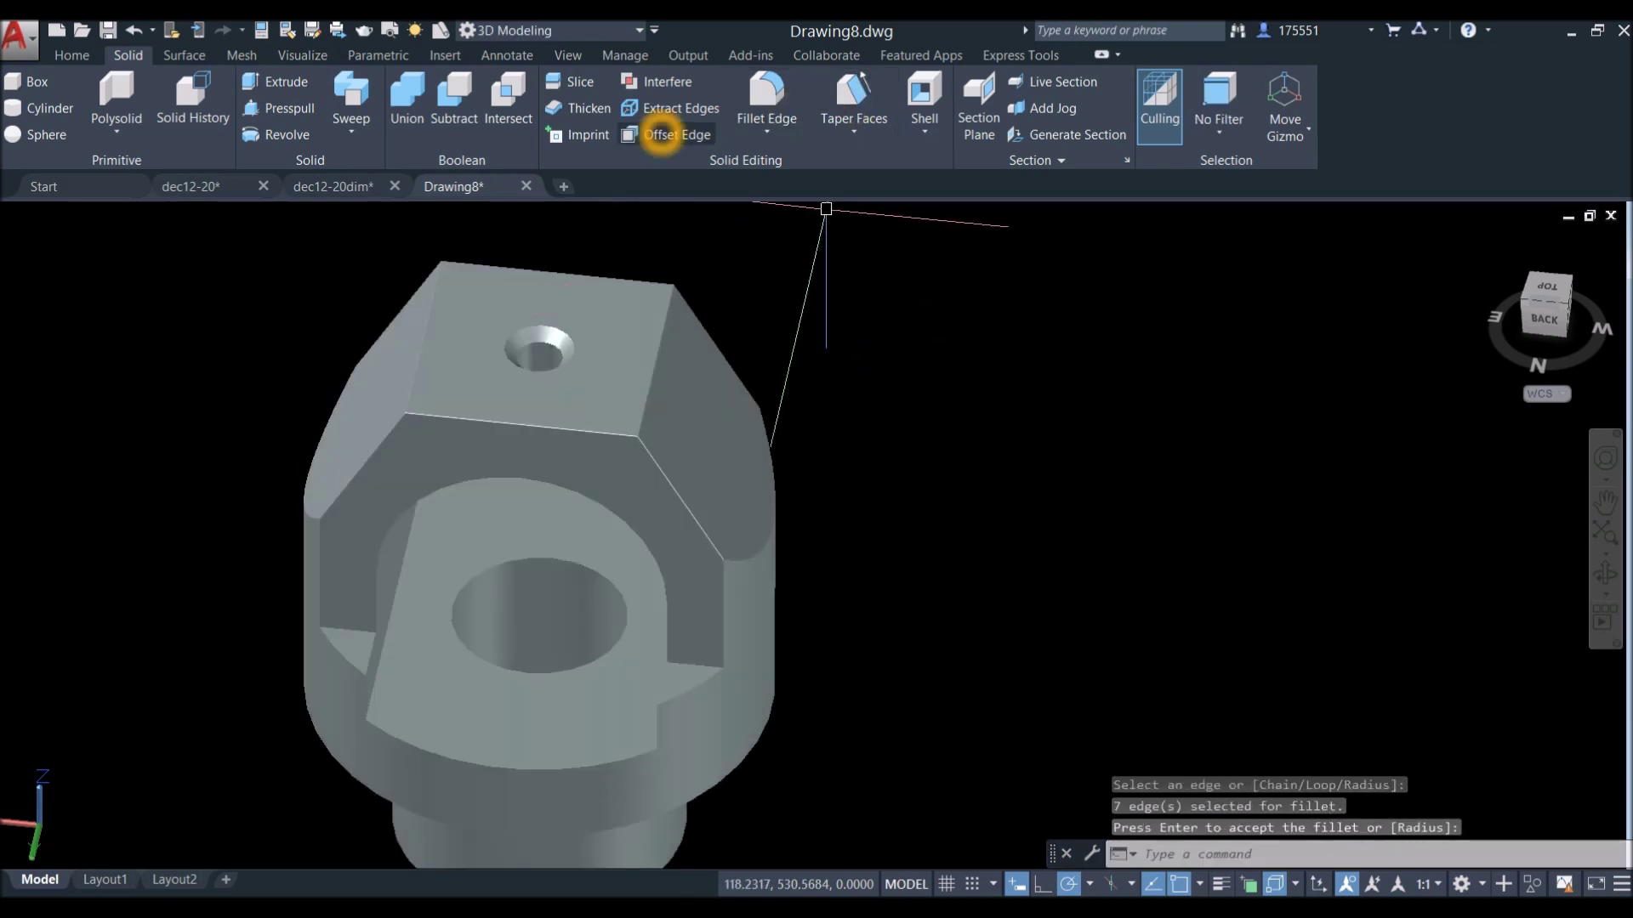
Start another 0.25-radius edge fillet in Chain mode and select the back arch edge and the adjacent ledge's edges.
{"action": "right_click", "coordinate": [837, 312]}
{"action": "left_click", "coordinate": [859, 335]}
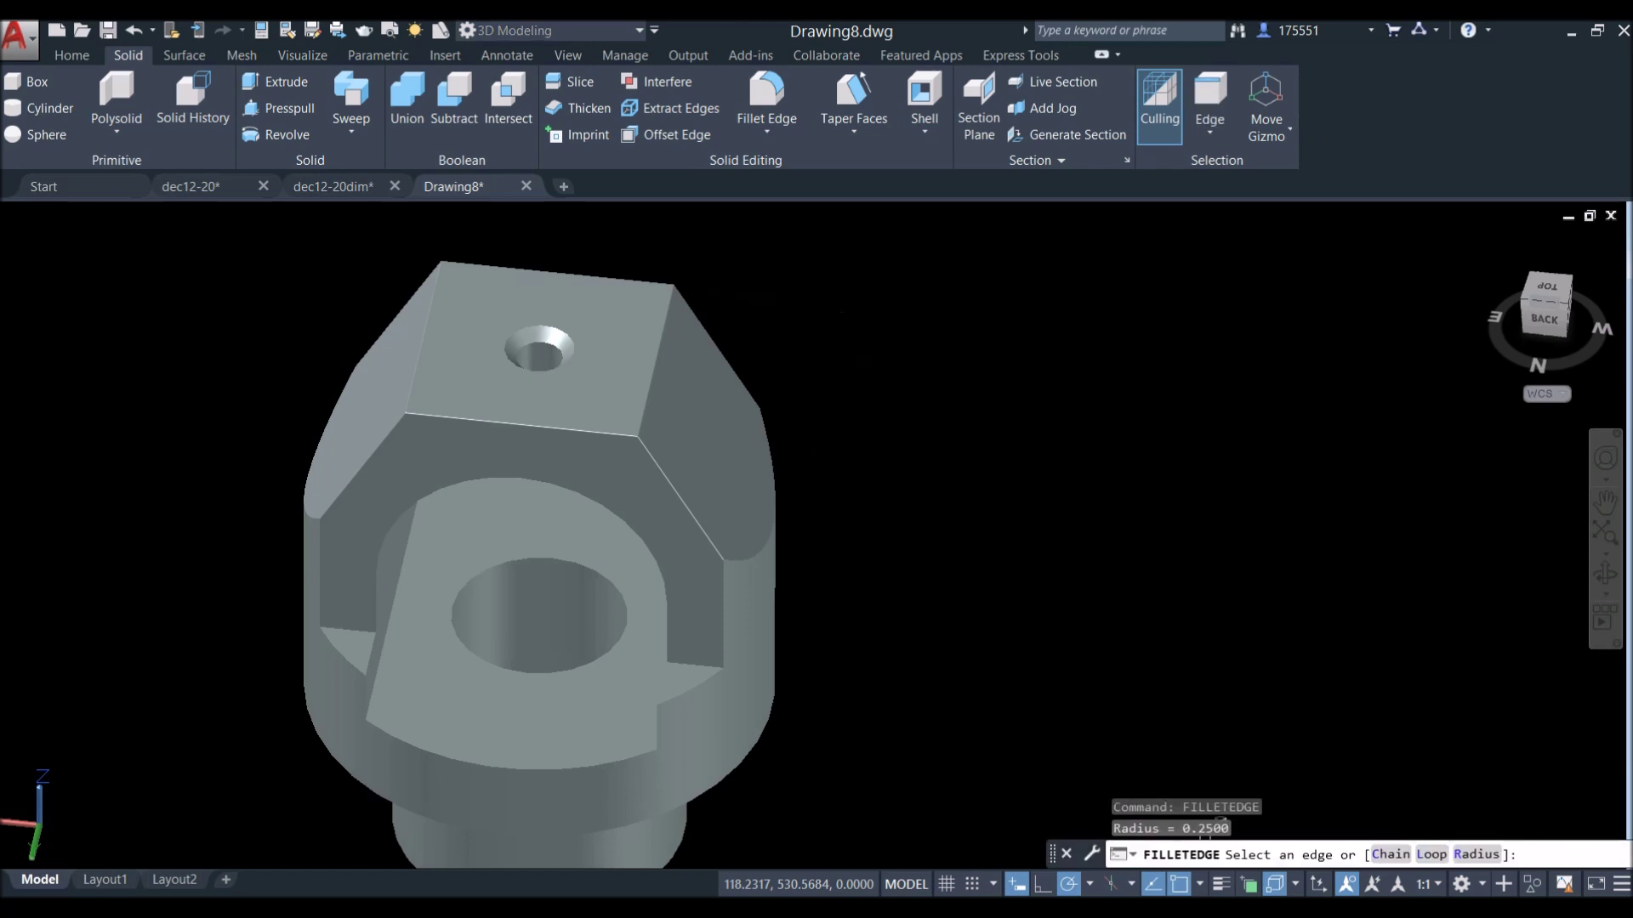
{"action": "left_click", "coordinate": [1391, 855]}
{"action": "middle_click_drag", "start_coordinate": [743, 781], "coordinate": [759, 672], "text": "shift"}
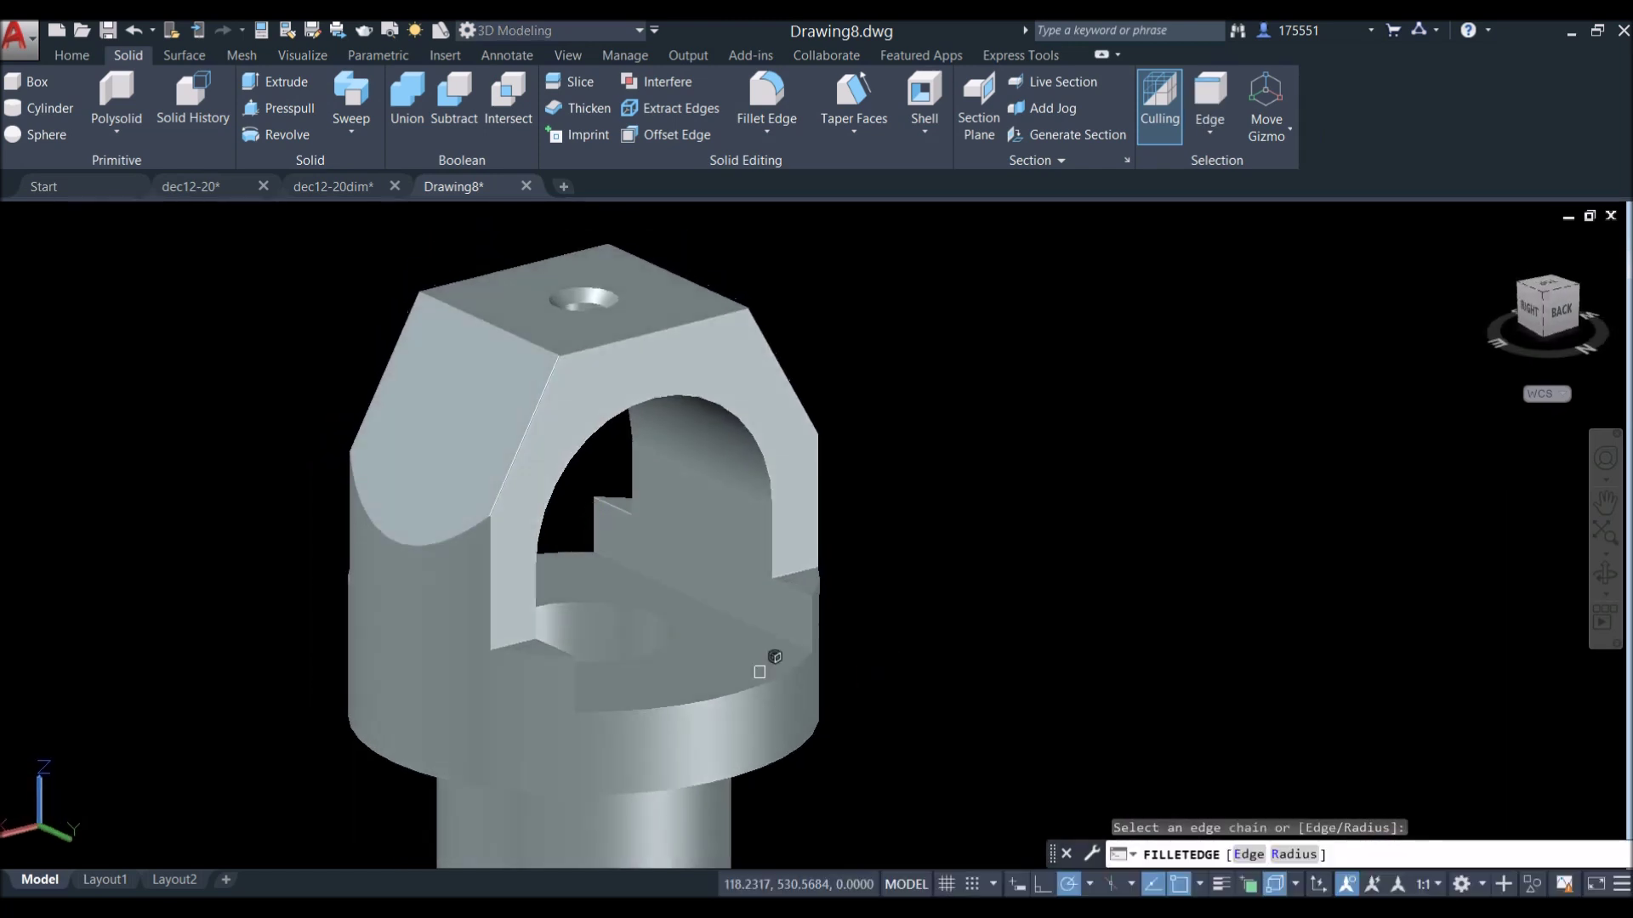
{"action": "left_click", "coordinate": [486, 685]}
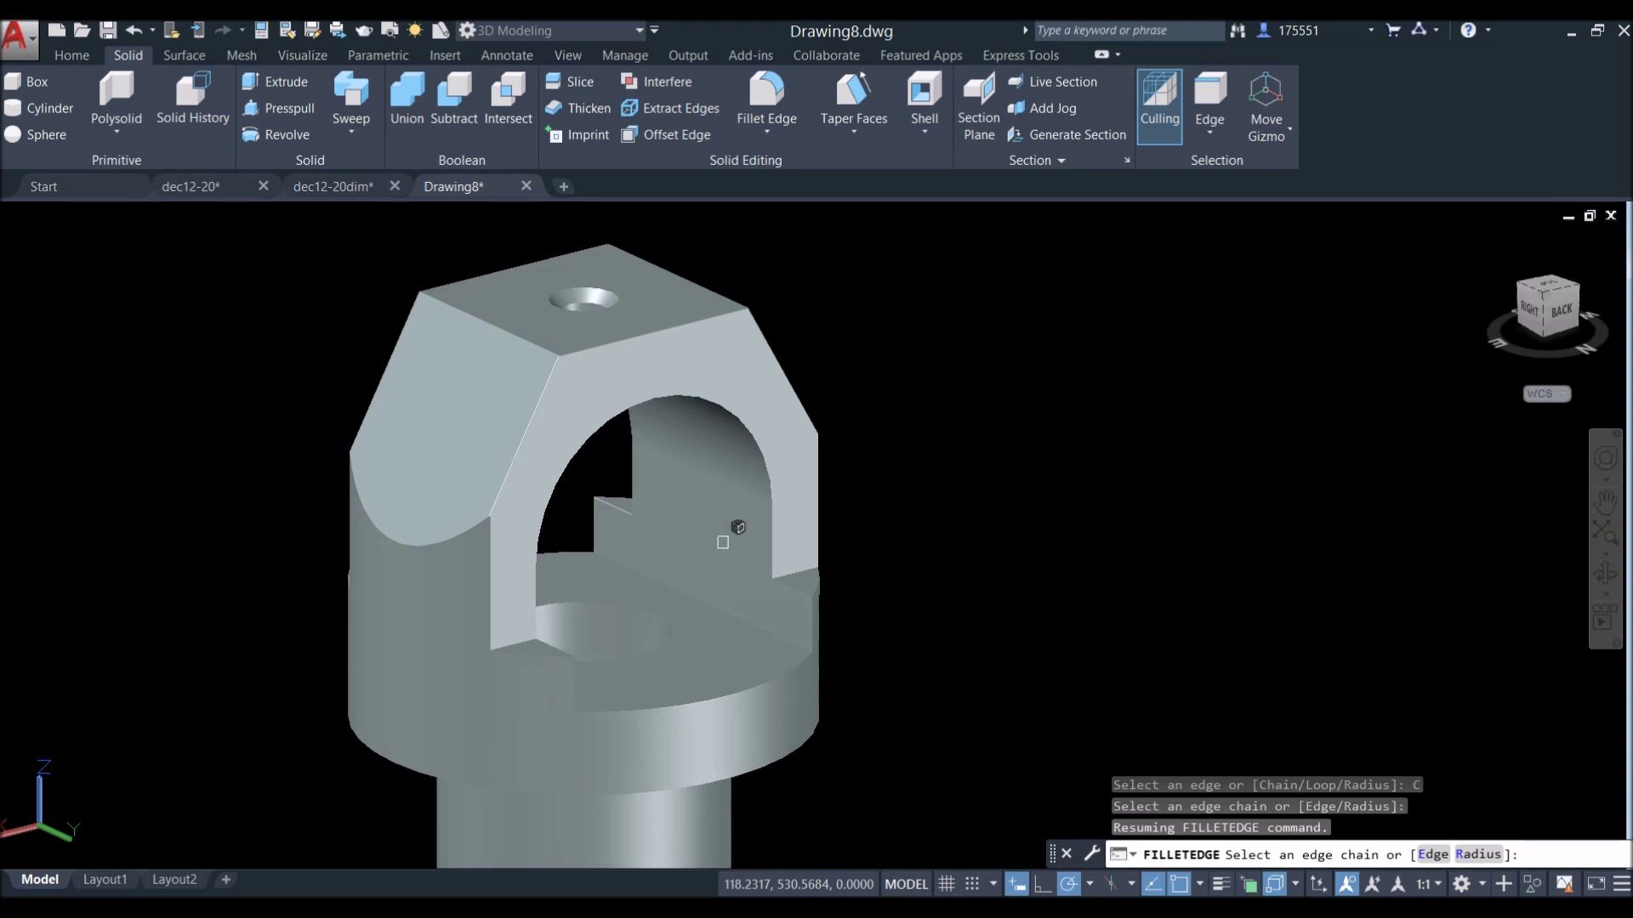
{"action": "middle_click_drag", "start_coordinate": [521, 536], "coordinate": [688, 565], "text": "shift"}
{"action": "scroll", "coordinate": [426, 693], "scroll_direction": "up", "scroll_amount": 3}
{"action": "left_click", "coordinate": [467, 633]}
{"action": "left_click", "coordinate": [472, 669]}
{"action": "left_click", "coordinate": [546, 742]}
Add the circular floor hole, the slot floor edge and the far ledge's edges to the chain fillet selection.
{"action": "left_click", "coordinate": [748, 663]}
{"action": "left_click", "coordinate": [1092, 656]}
{"action": "left_click", "coordinate": [1115, 593]}
{"action": "left_click", "coordinate": [1150, 595]}
{"action": "left_click", "coordinate": [1152, 598]}
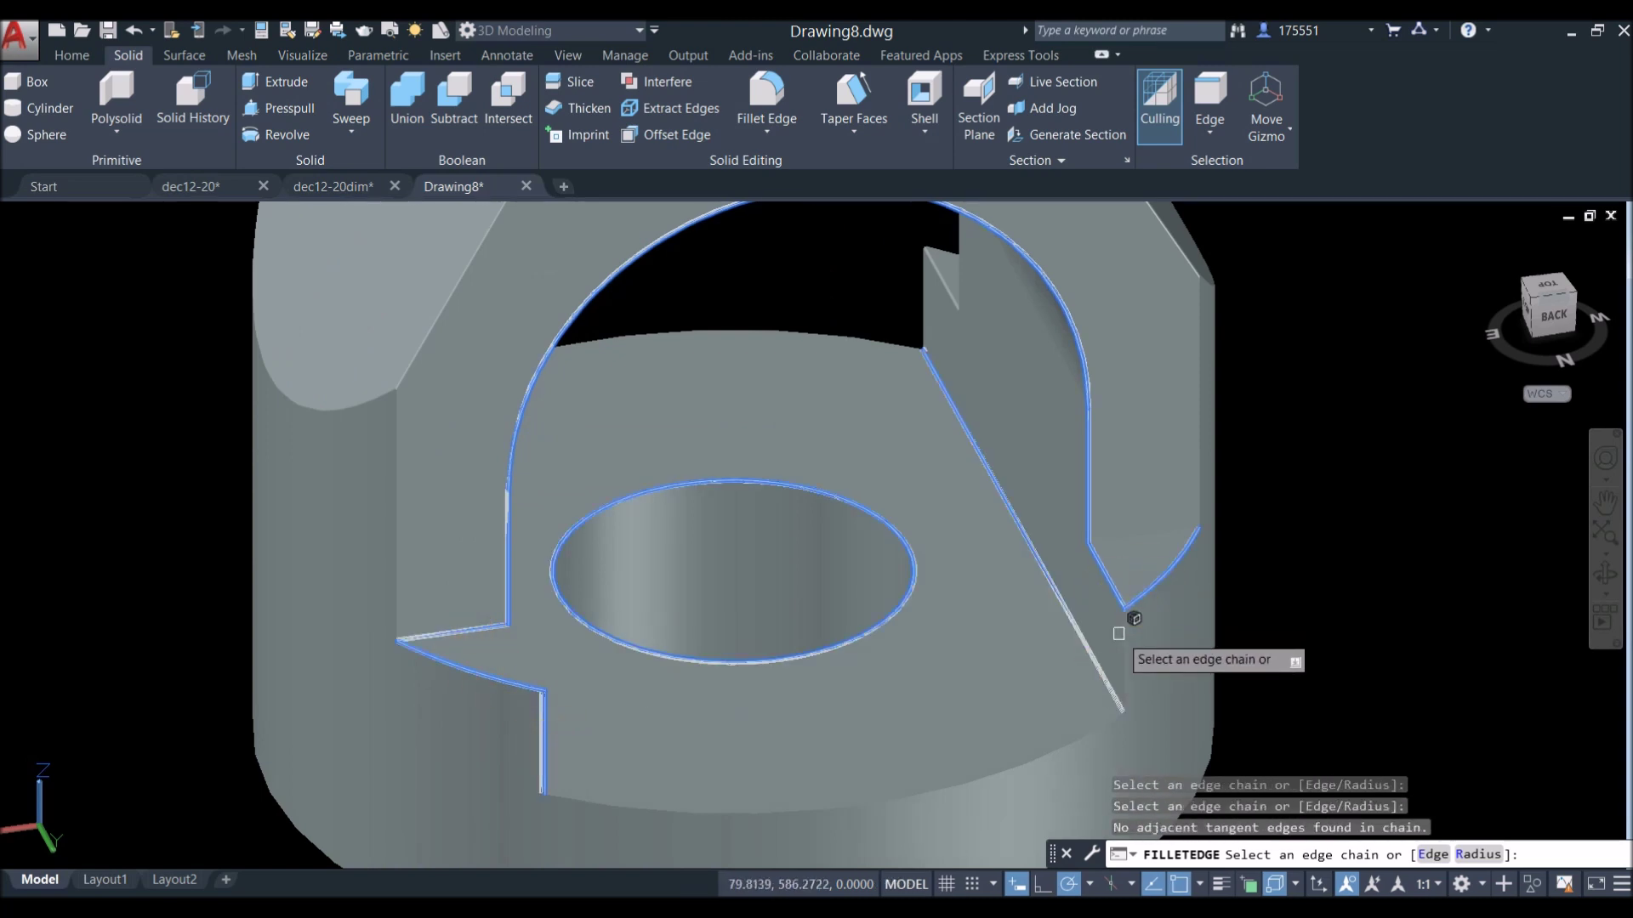
{"action": "left_click", "coordinate": [1122, 636]}
Add the wide cylinder's lower circular edge to the selection and apply the 0.25 fillet.
{"action": "scroll", "coordinate": [1039, 625], "scroll_direction": "down", "scroll_amount": 4}
{"action": "middle_click_drag", "start_coordinate": [1024, 620], "coordinate": [740, 631], "text": "shift"}
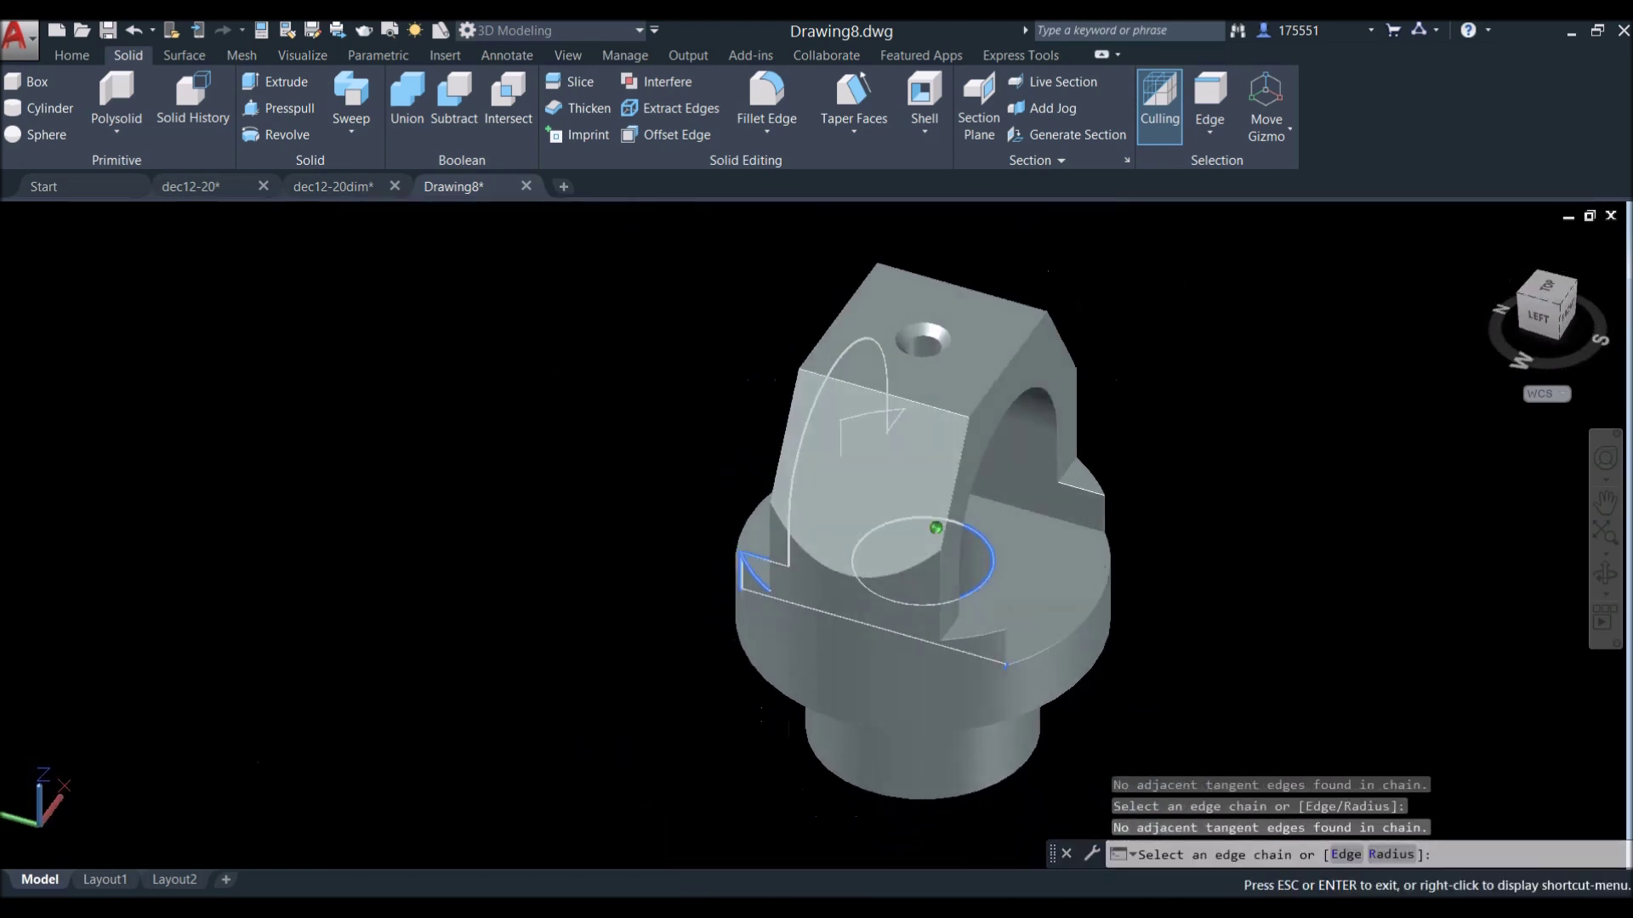
{"action": "left_click", "coordinate": [1072, 529]}
{"action": "middle_click_drag", "start_coordinate": [1016, 486], "coordinate": [1194, 442], "text": "shift"}
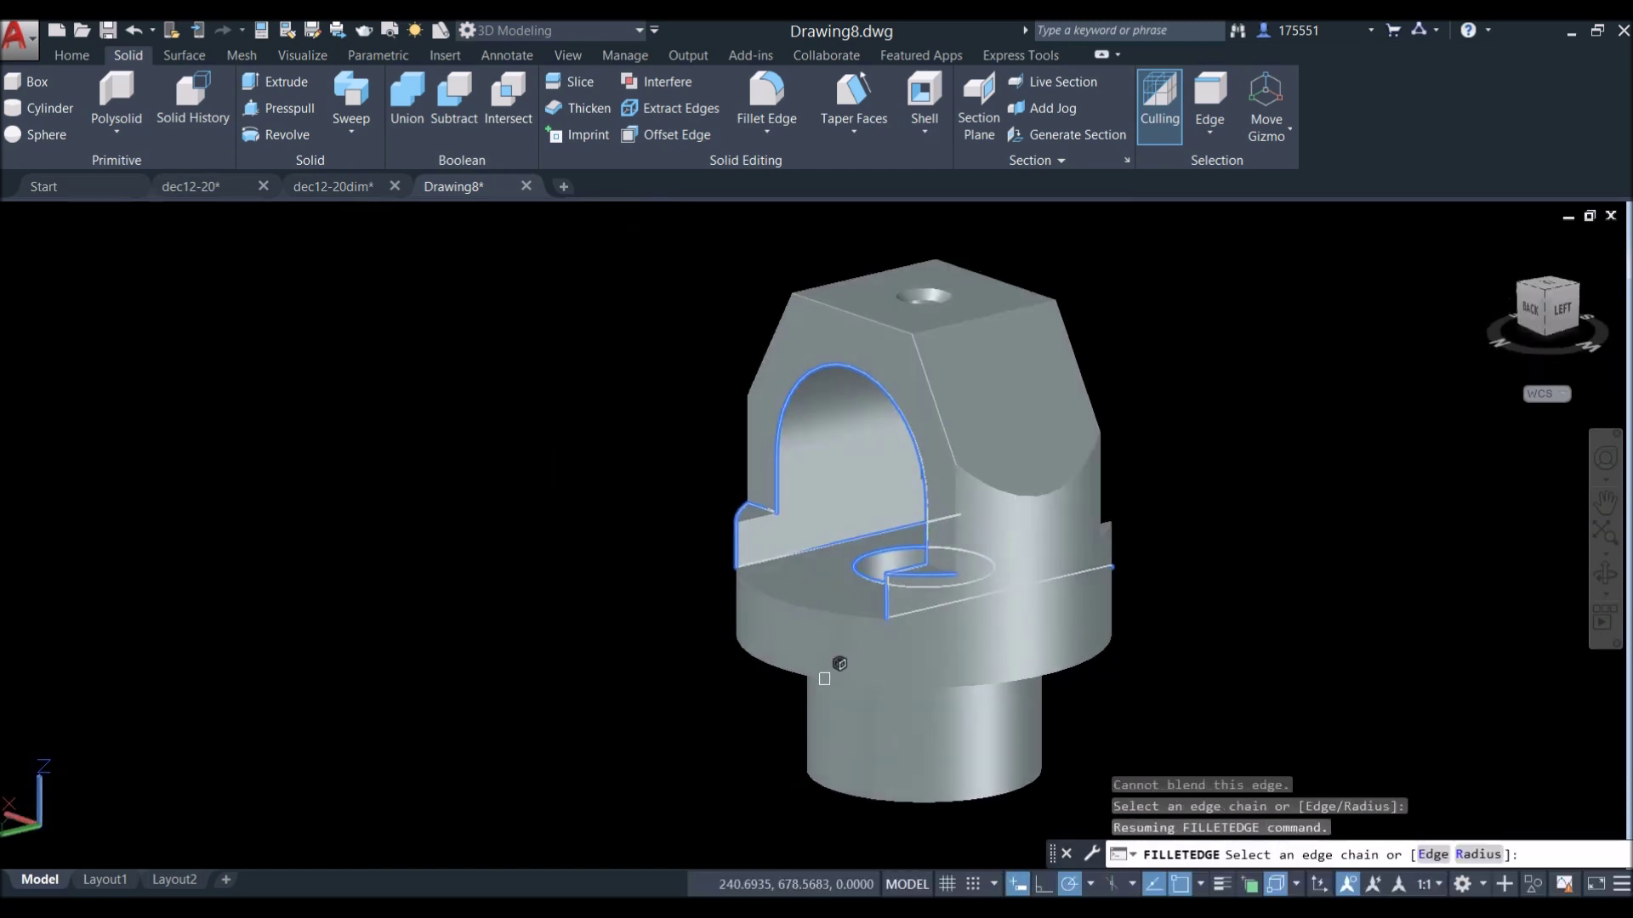
{"action": "left_click", "coordinate": [826, 679]}
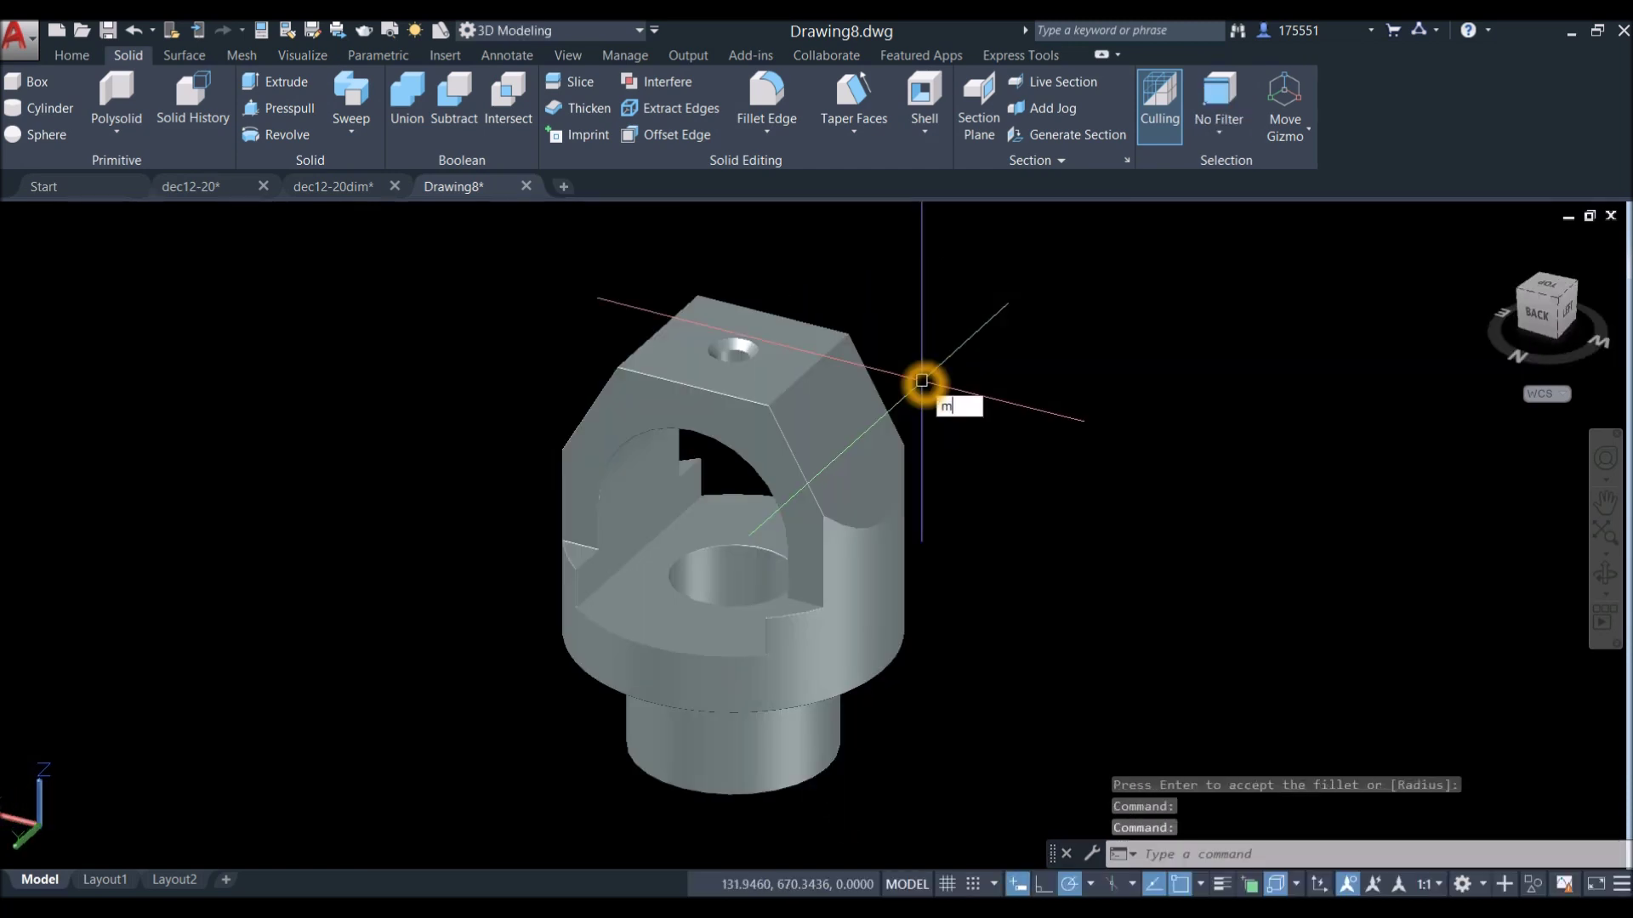
Add the Flaked Reflective - Beige metallic paint from the Autodesk Library to the document and assign it to the solid.
{"action": "type", "text": "m"}
{"action": "left_click", "coordinate": [1034, 463]}
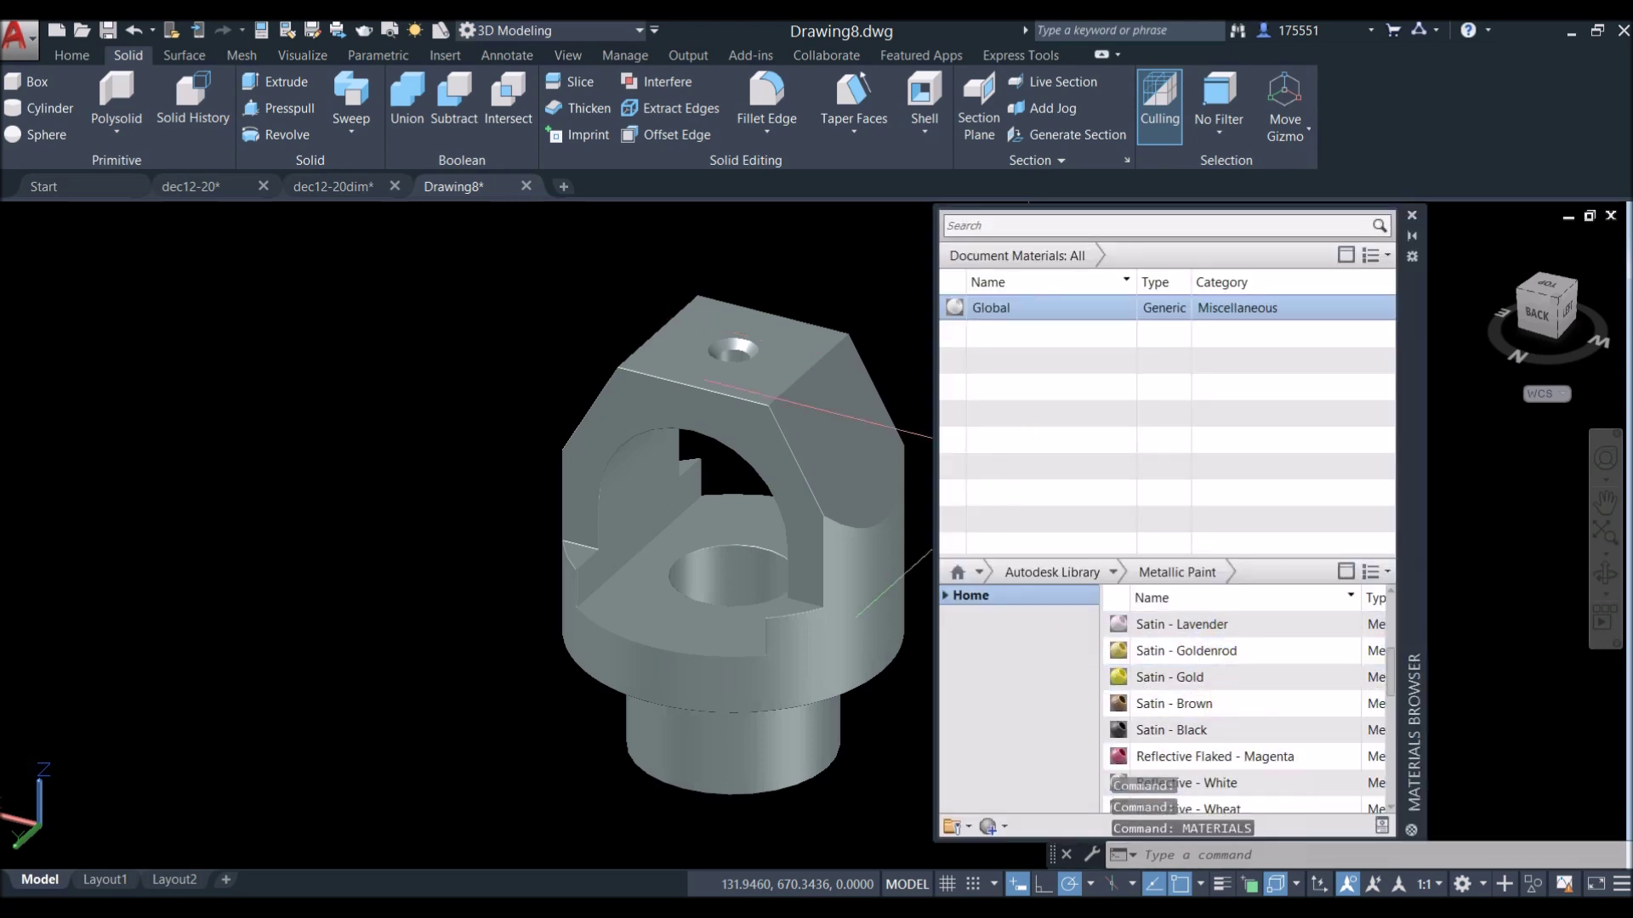
{"action": "left_click_drag", "start_coordinate": [1392, 677], "coordinate": [1392, 713]}
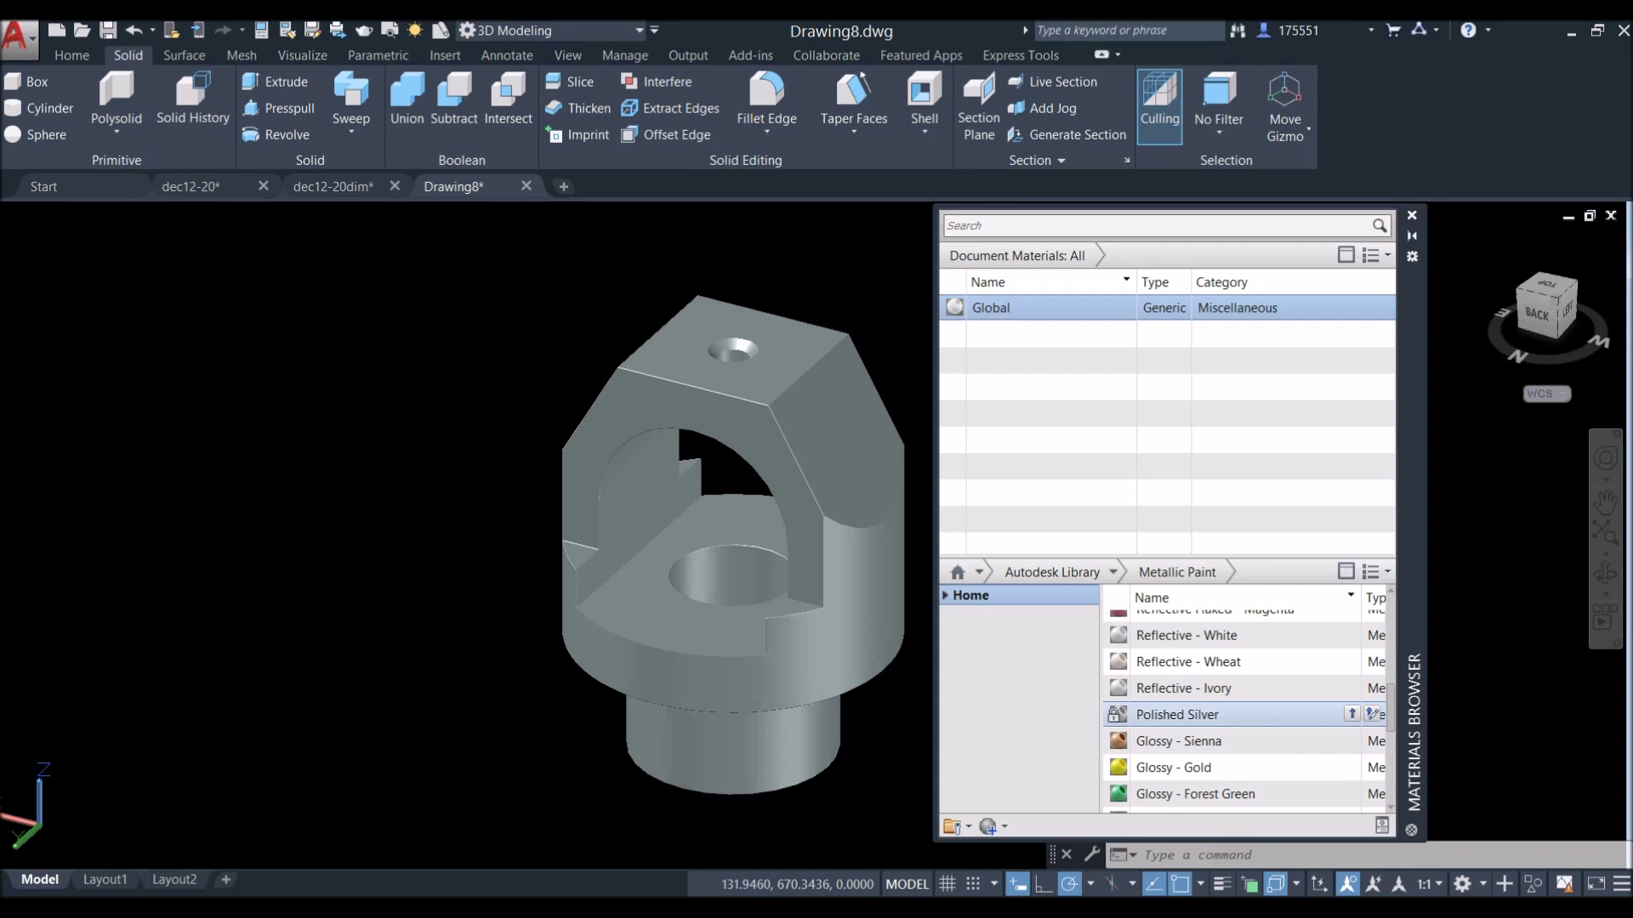
{"action": "scroll", "coordinate": [1233, 774], "scroll_direction": "down", "scroll_amount": 8}
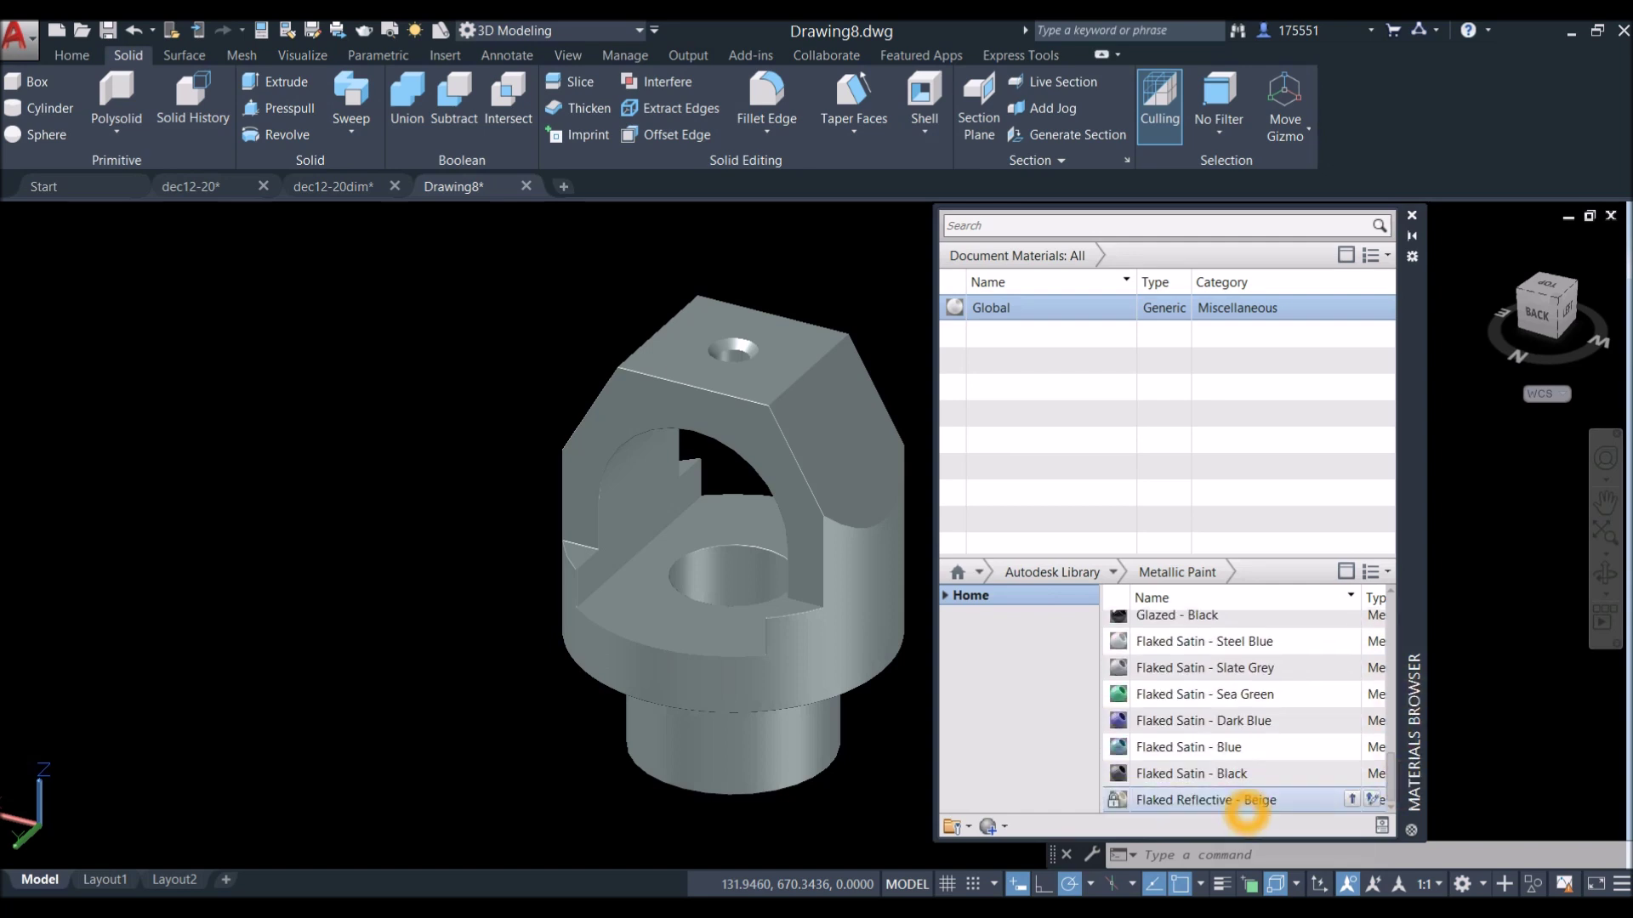
{"action": "left_click", "coordinate": [1352, 799]}
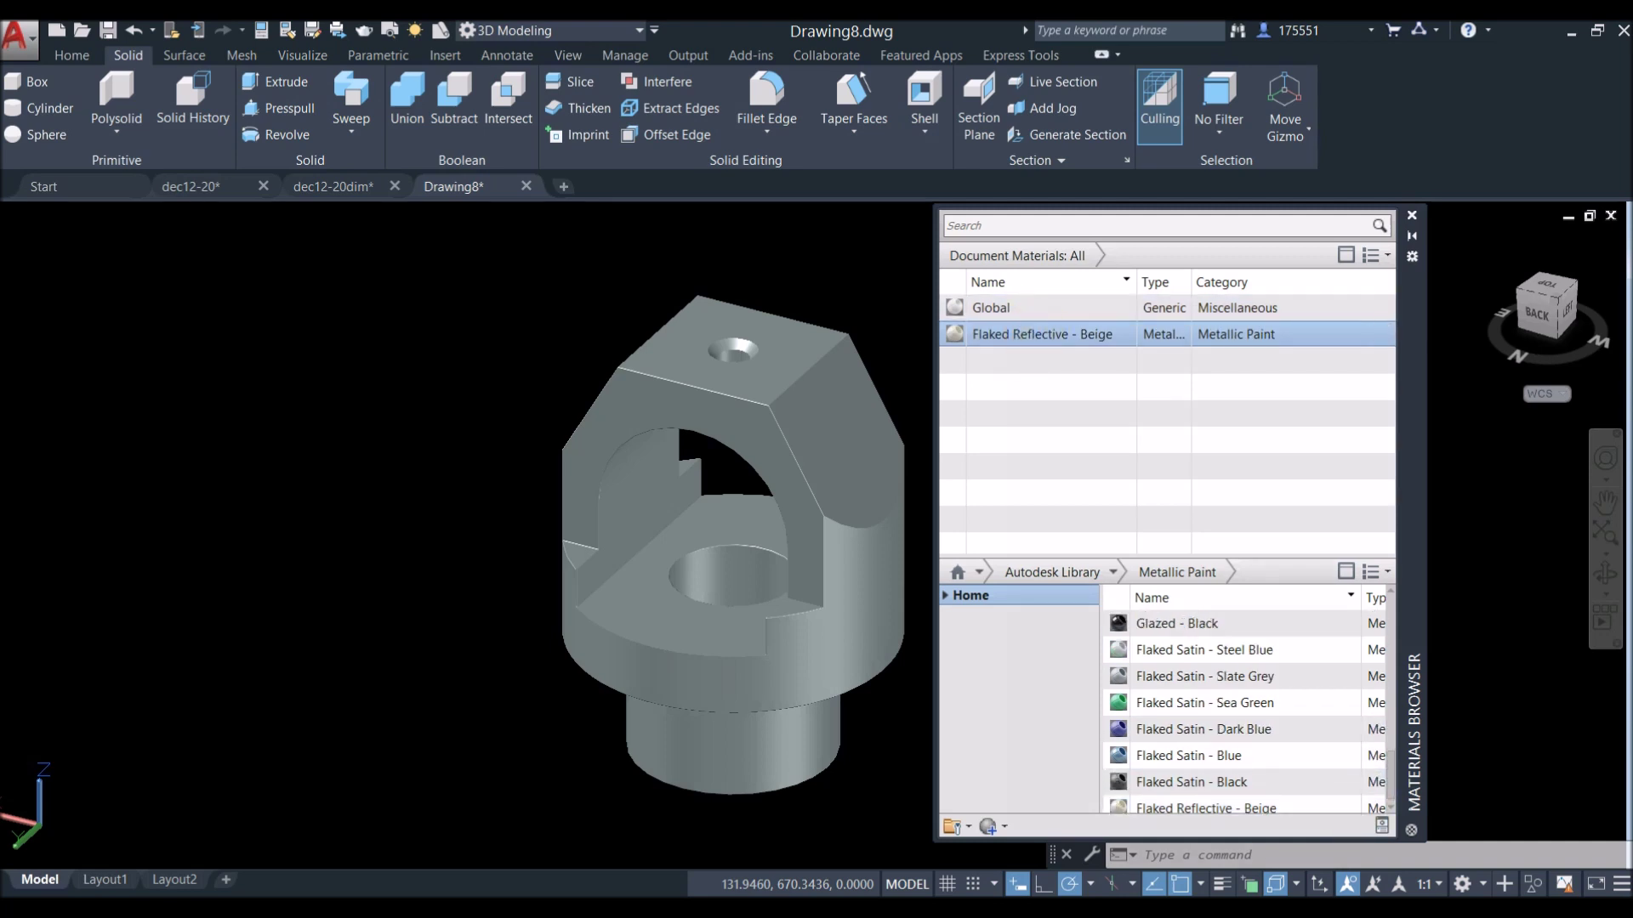
{"action": "left_click_drag", "start_coordinate": [1020, 334], "coordinate": [830, 424]}
{"action": "middle_click_drag", "start_coordinate": [840, 420], "coordinate": [723, 417]}
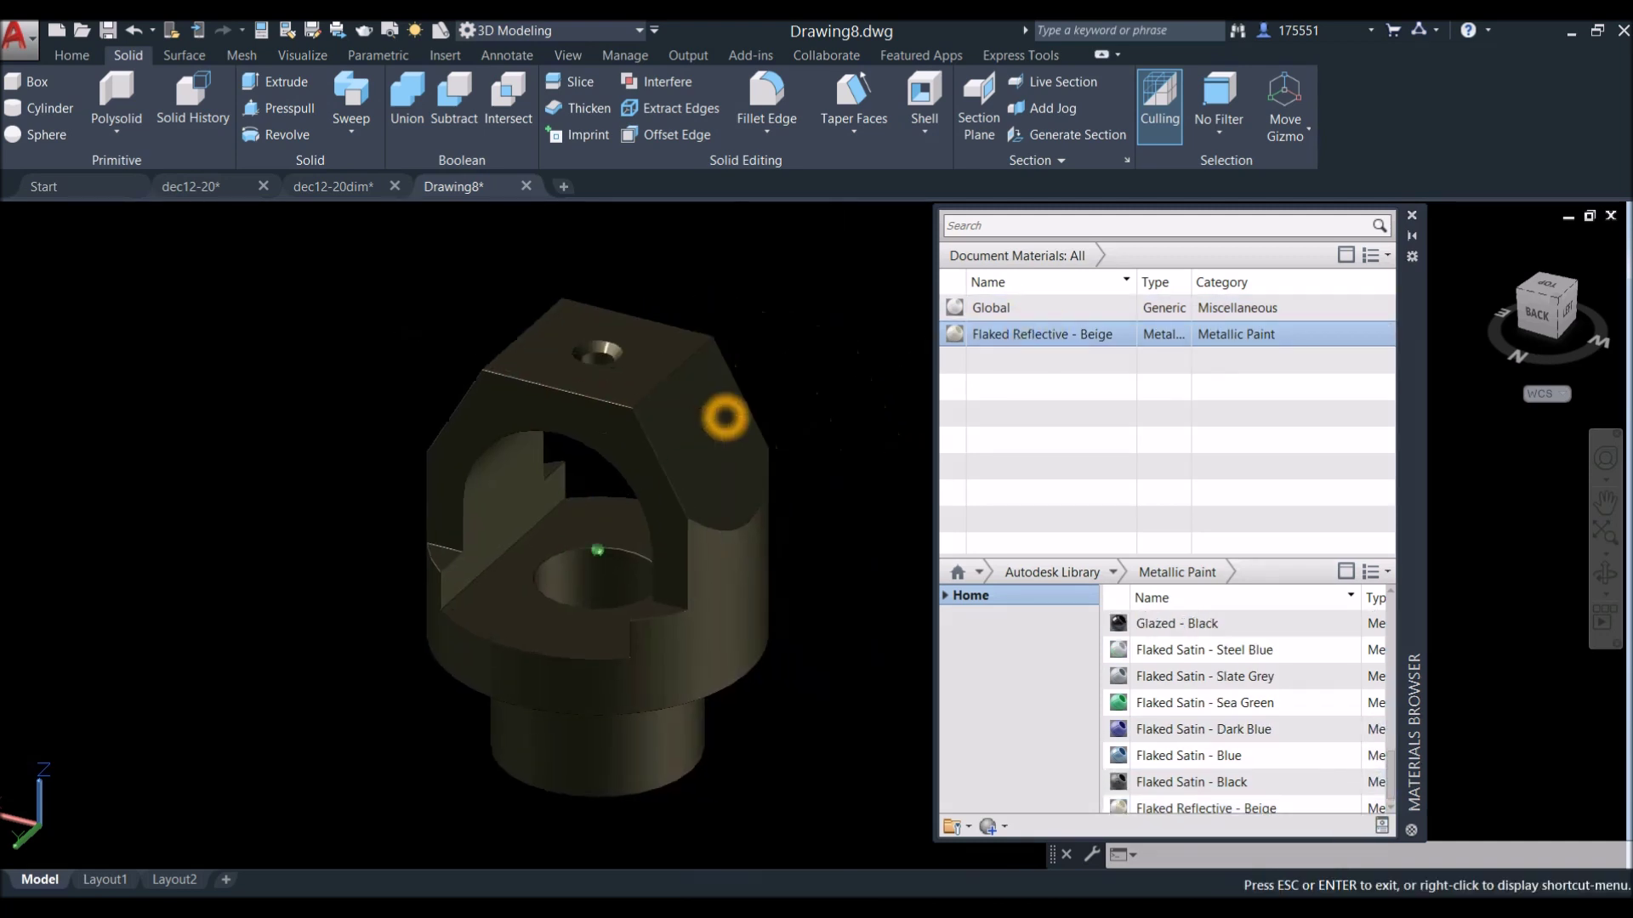
{"action": "scroll", "coordinate": [725, 416], "scroll_direction": "down", "scroll_amount": 1}
Adjust the lighting exposure so the beige material renders brighter, and close the Materials Browser.
{"action": "left_click", "coordinate": [302, 55]}
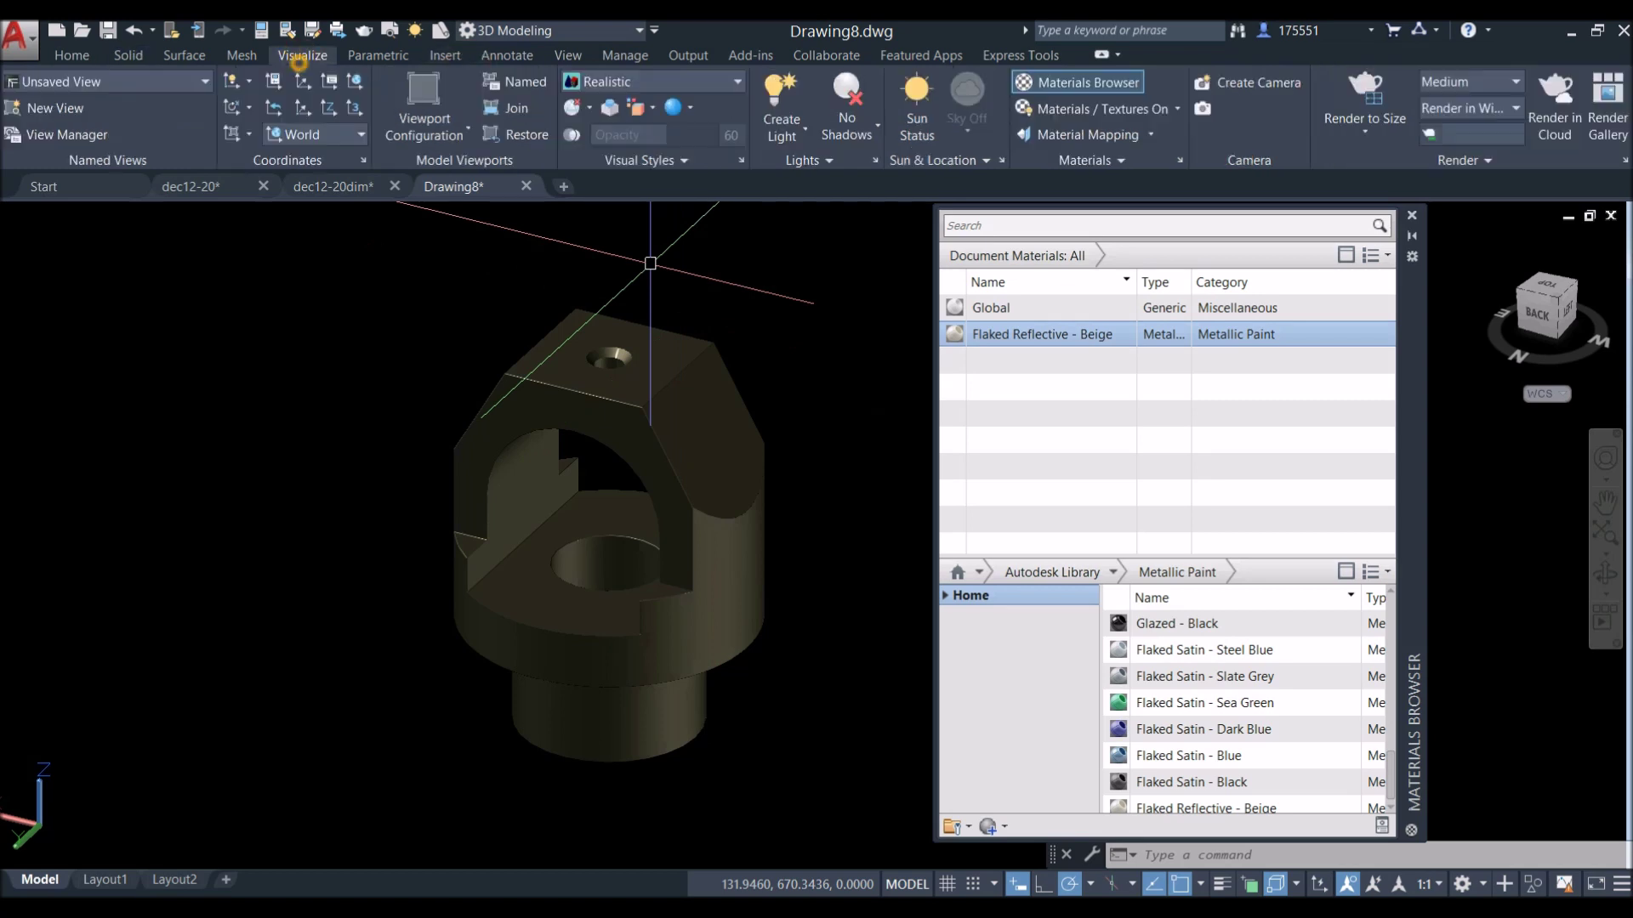
{"action": "left_click", "coordinate": [804, 158]}
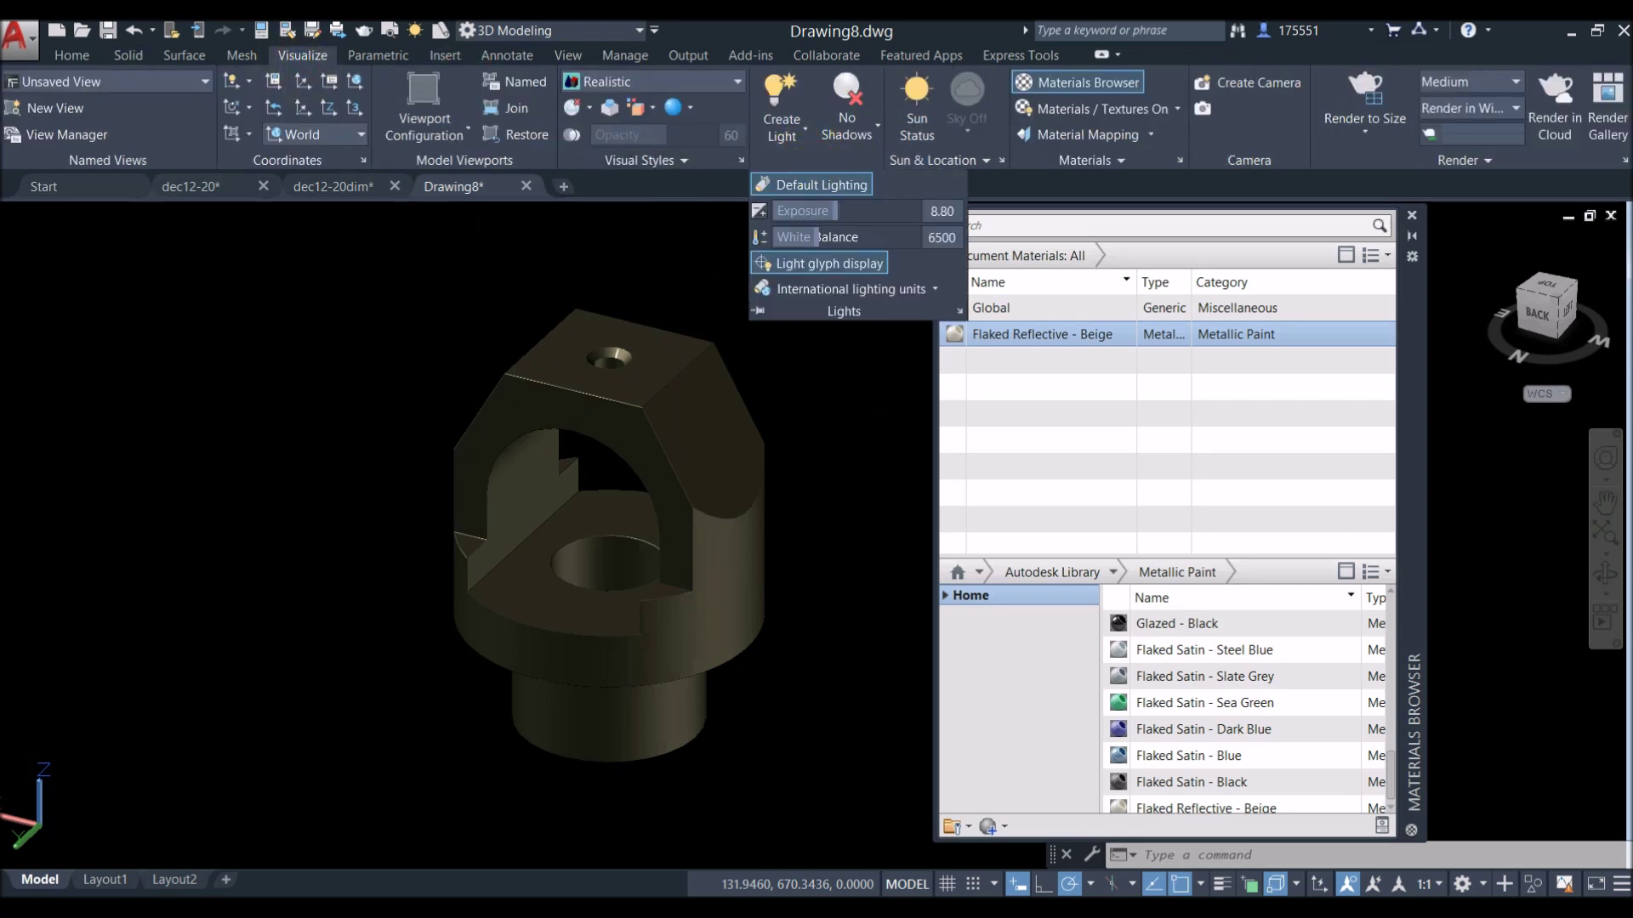
{"action": "mouse_move", "coordinate": [837, 212]}
{"action": "left_mouse_down"}
{"action": "mouse_move", "coordinate": [860, 209]}
{"action": "mouse_move", "coordinate": [830, 232]}
{"action": "left_mouse_up"}
{"action": "left_click", "coordinate": [829, 232]}
{"action": "middle_click_drag", "start_coordinate": [797, 558], "coordinate": [862, 512], "text": "shift"}
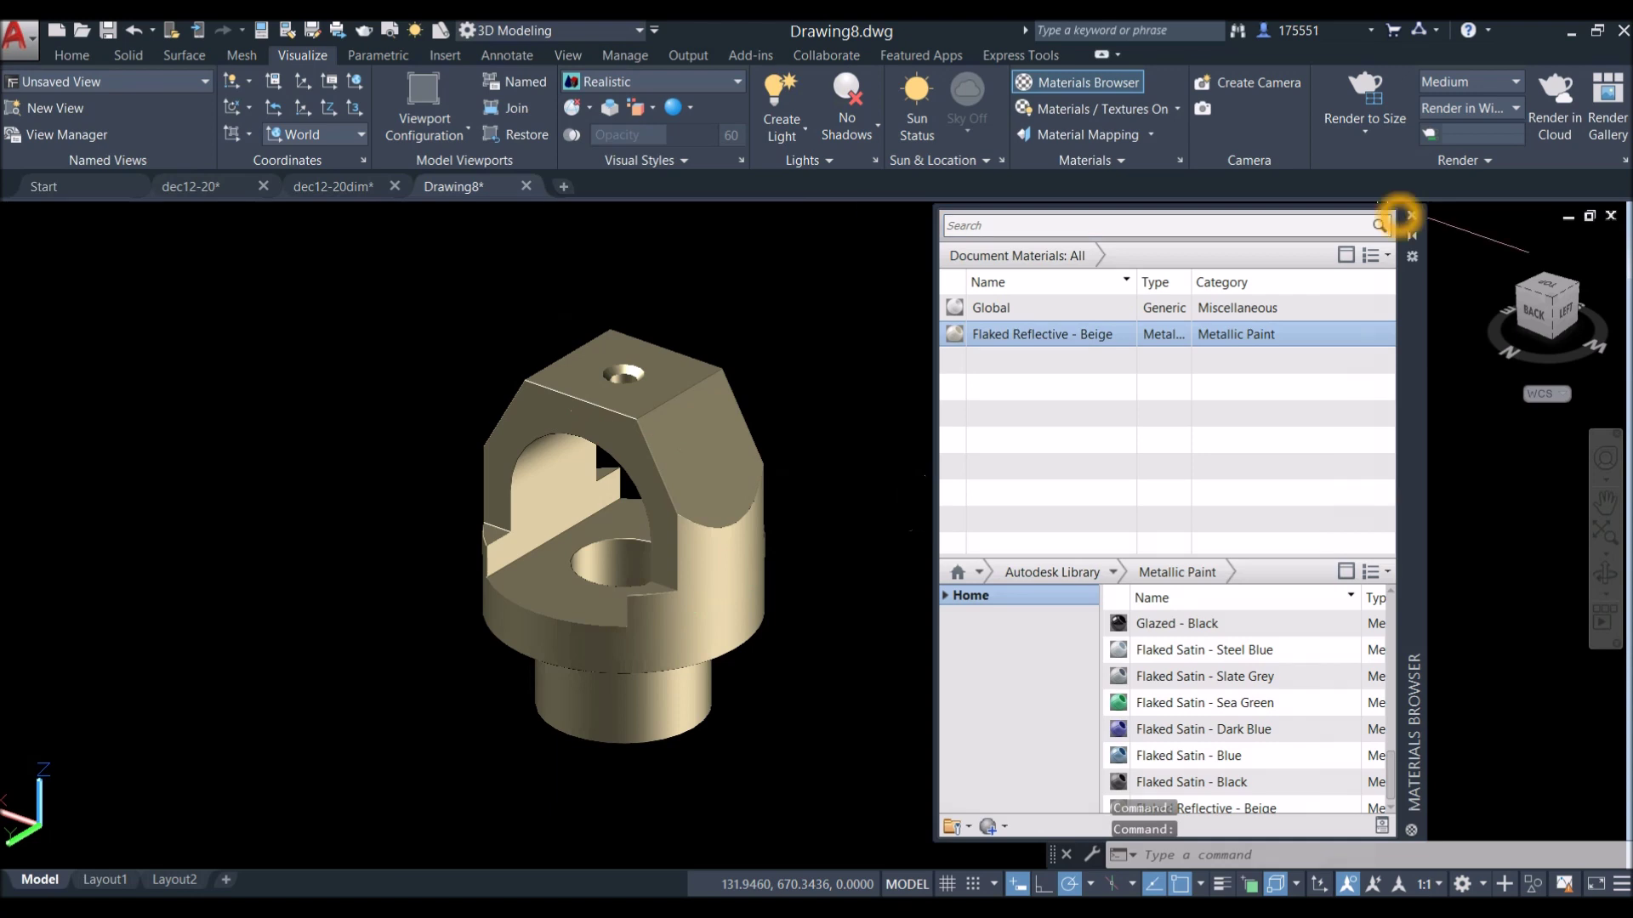
{"action": "left_click", "coordinate": [1410, 214]}
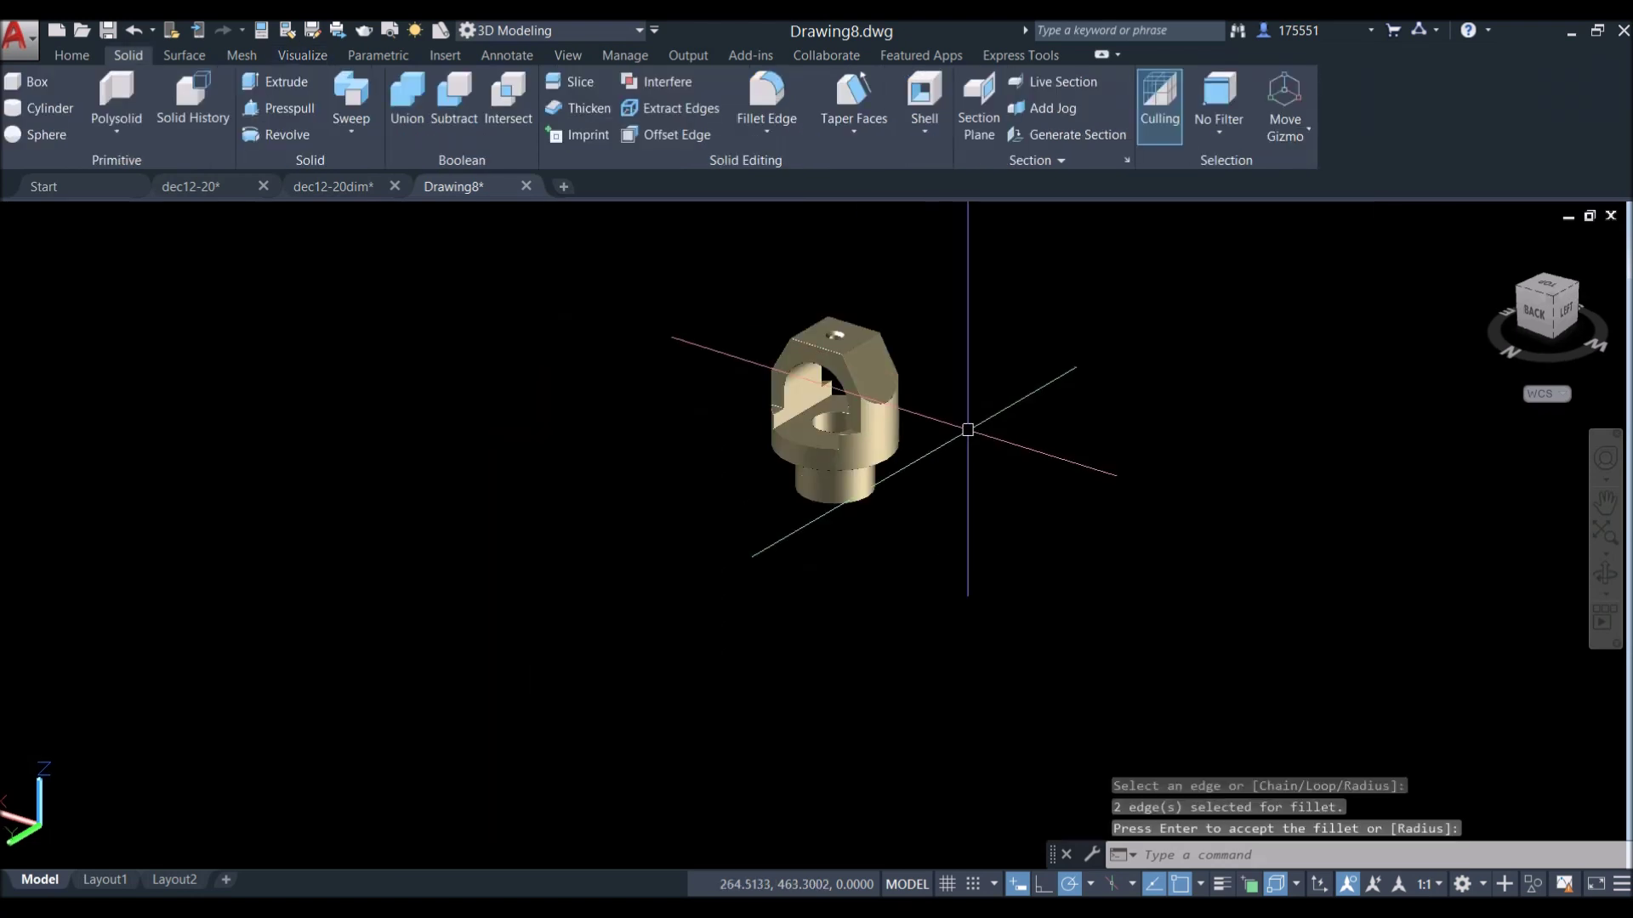
Copy the solid horizontally in the top view, placing the duplicate to the right with a clear gap.
{"action": "middle_click_drag", "start_coordinate": [967, 427], "coordinate": [902, 399], "text": "shift"}
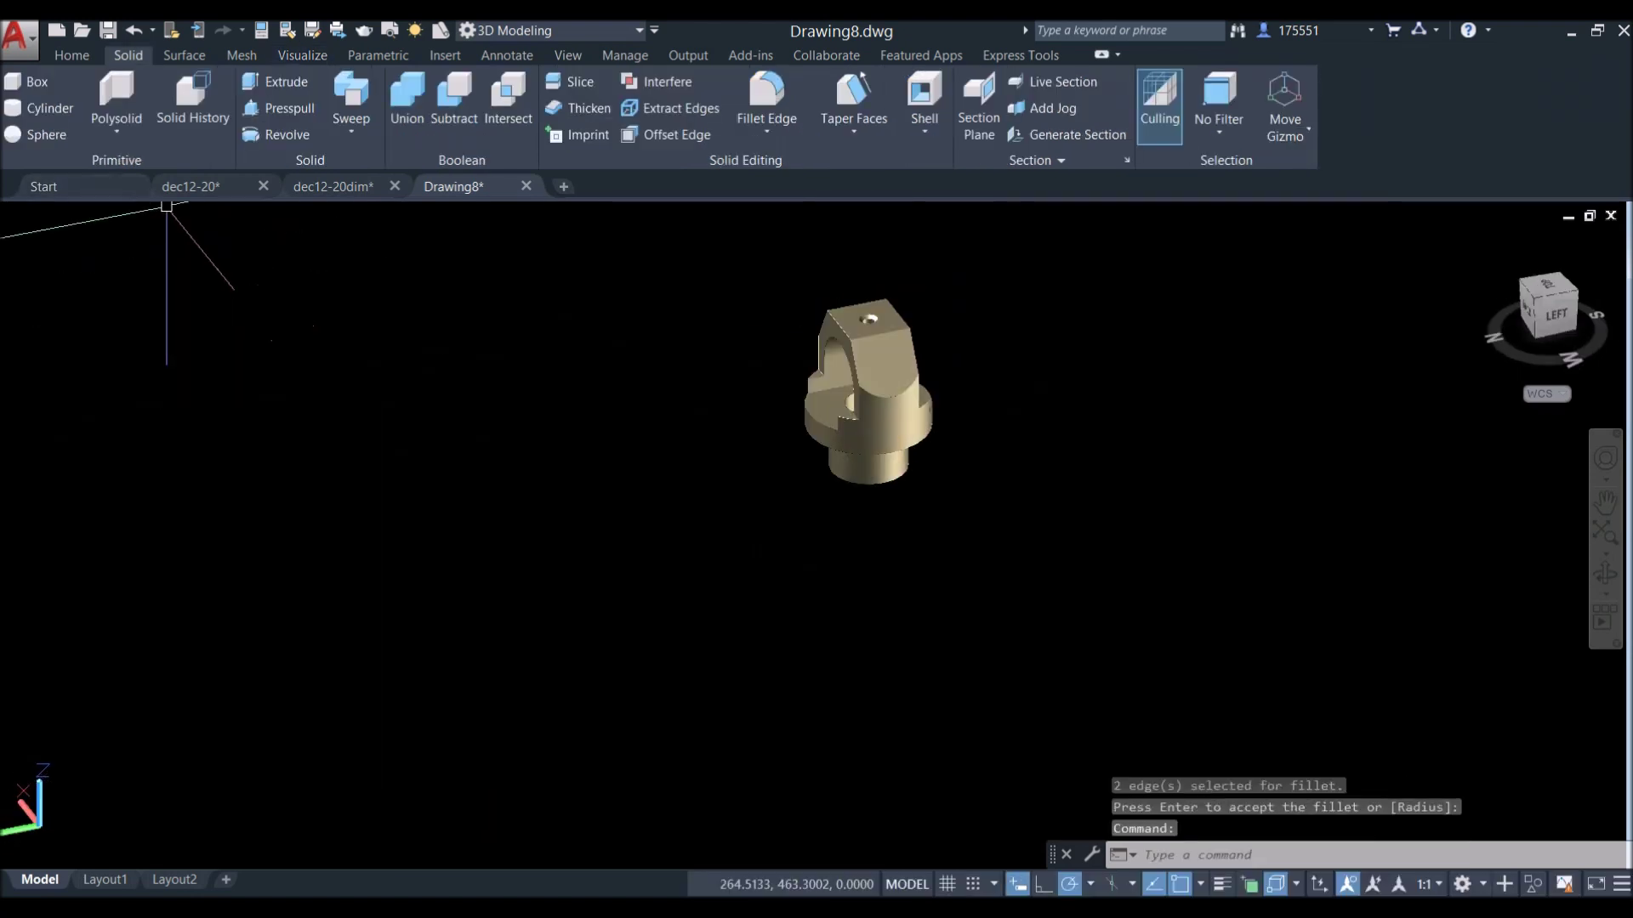
{"action": "left_click", "coordinate": [61, 215]}
{"action": "left_click", "coordinate": [103, 262]}
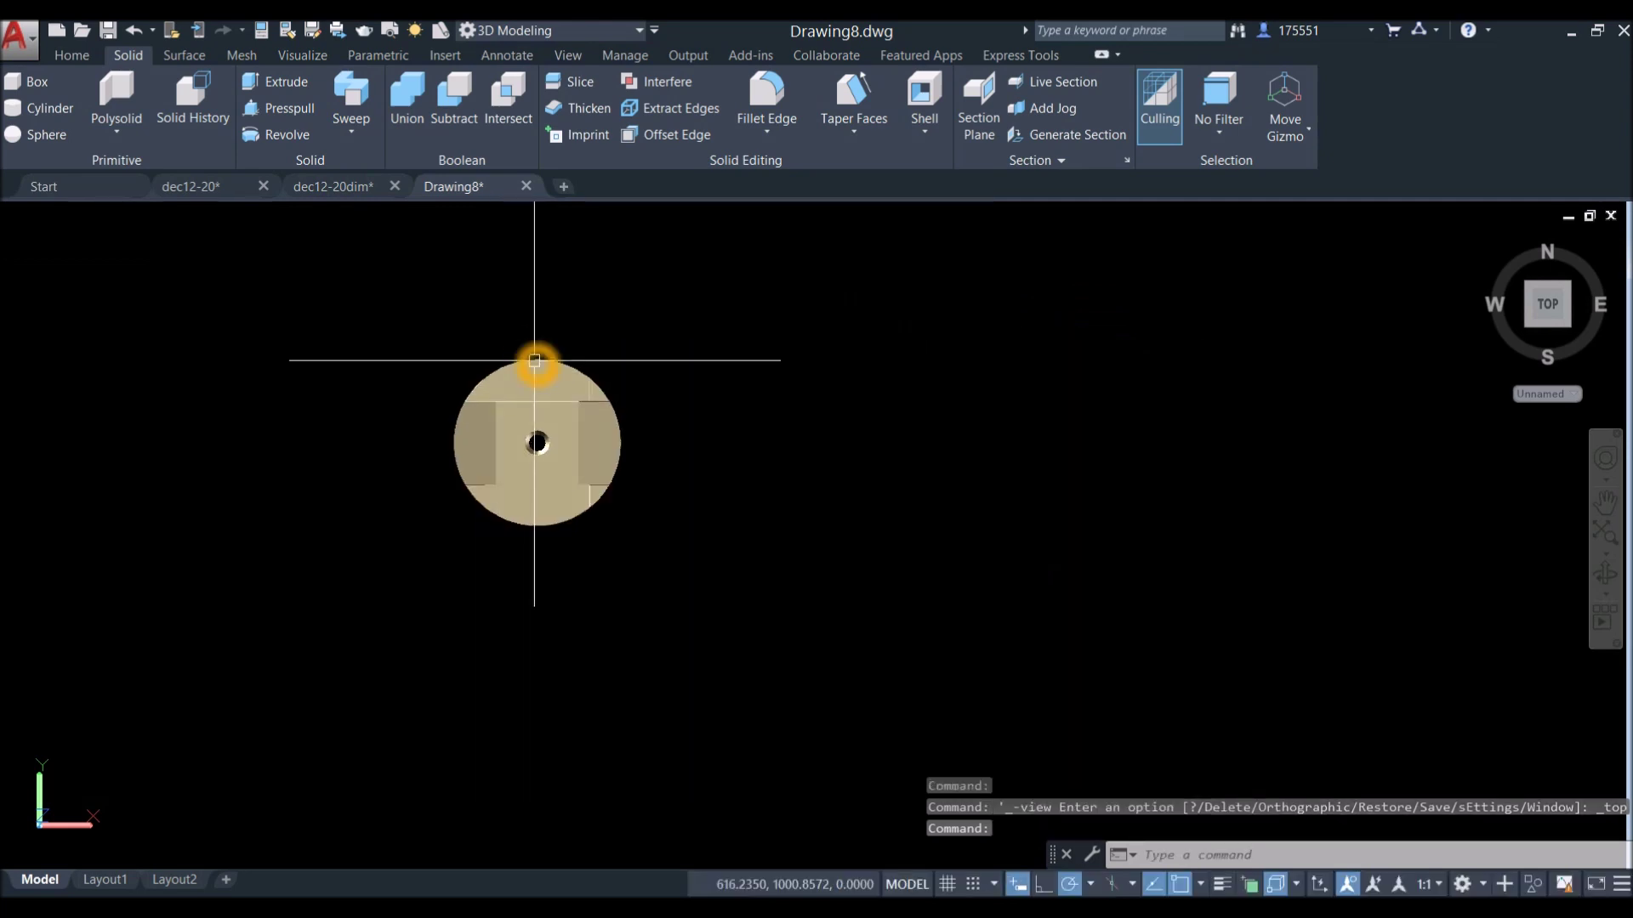
{"action": "left_click", "coordinate": [534, 361]}
{"action": "right_click", "coordinate": [689, 260]}
{"action": "left_click", "coordinate": [748, 423]}
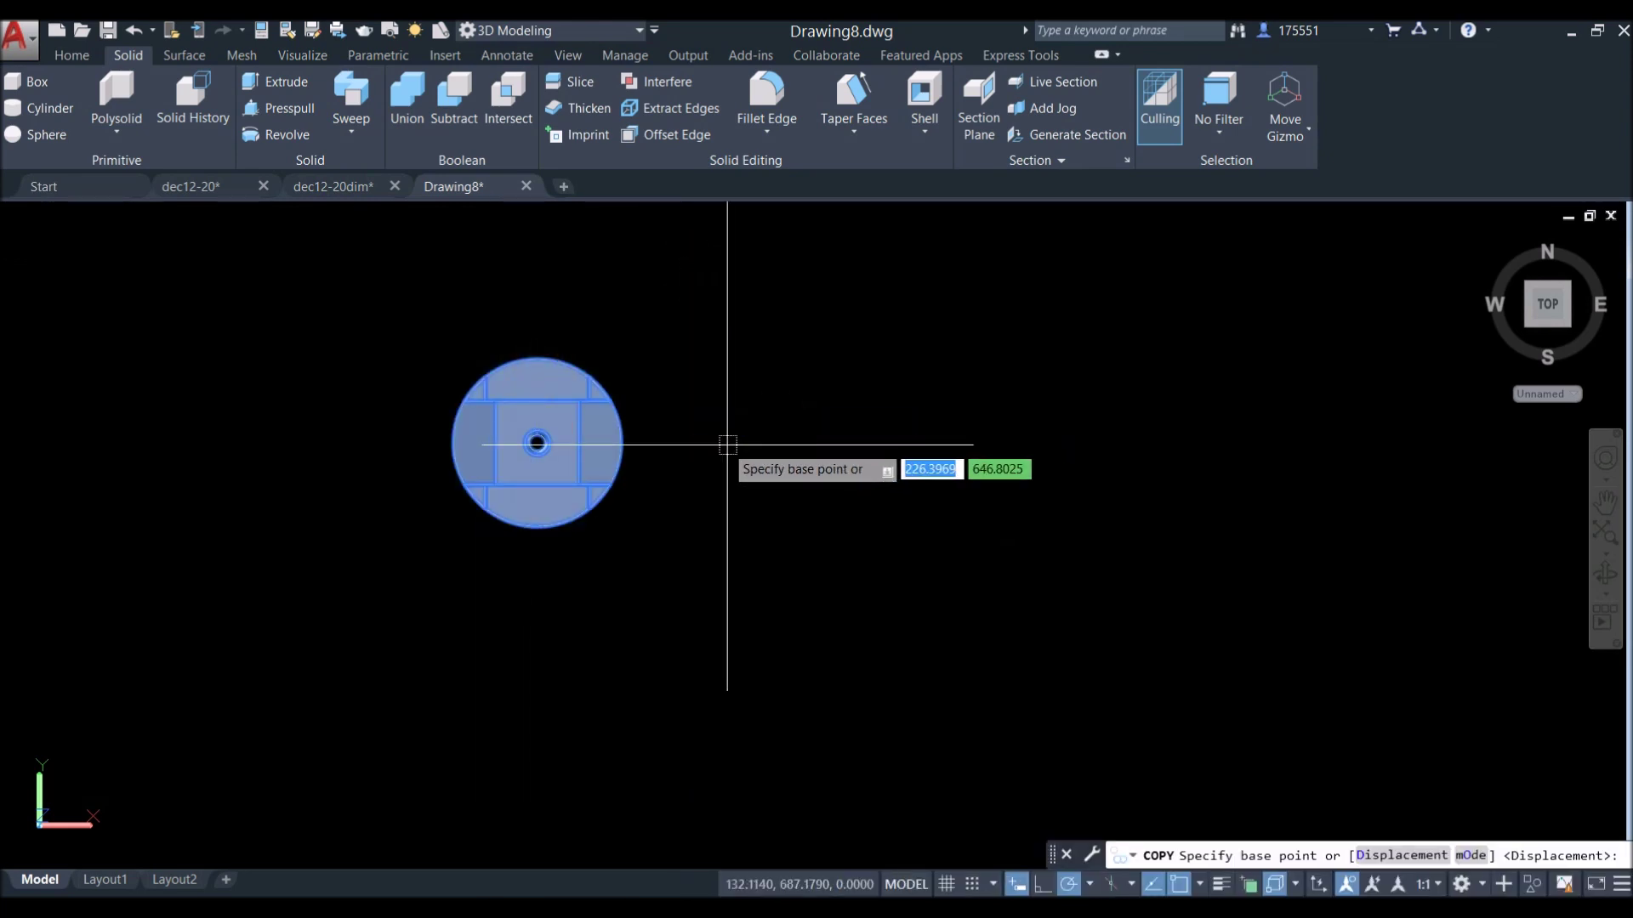
{"action": "left_click", "coordinate": [727, 444]}
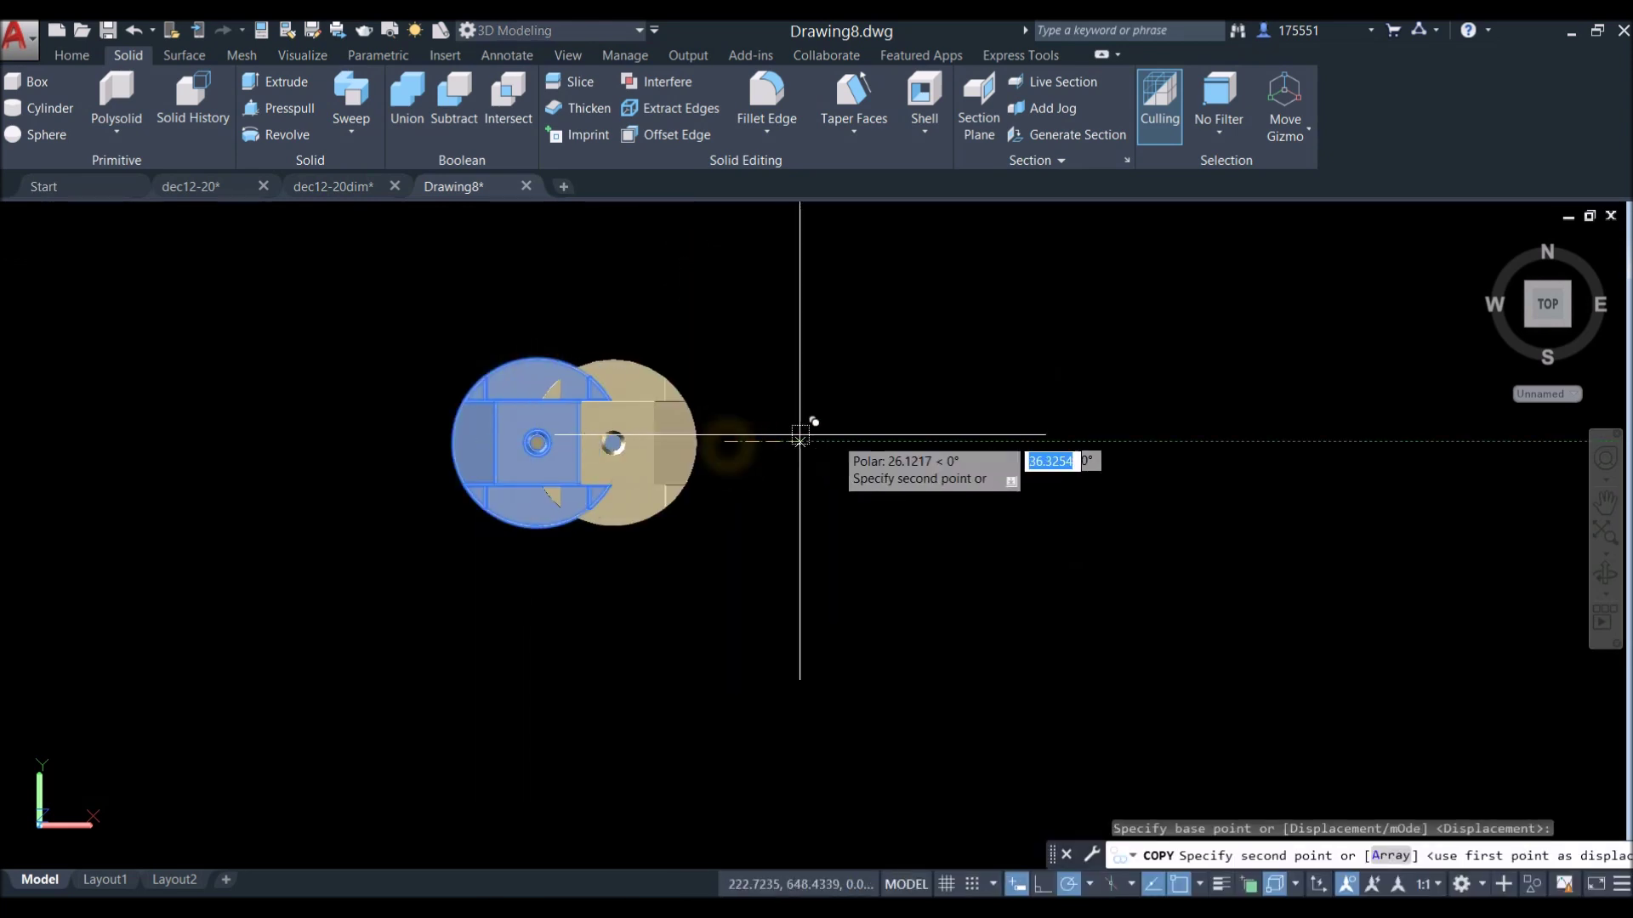
{"action": "left_click", "coordinate": [1046, 448]}
{"action": "right_click", "coordinate": [762, 375]}
{"action": "left_click", "coordinate": [800, 387]}
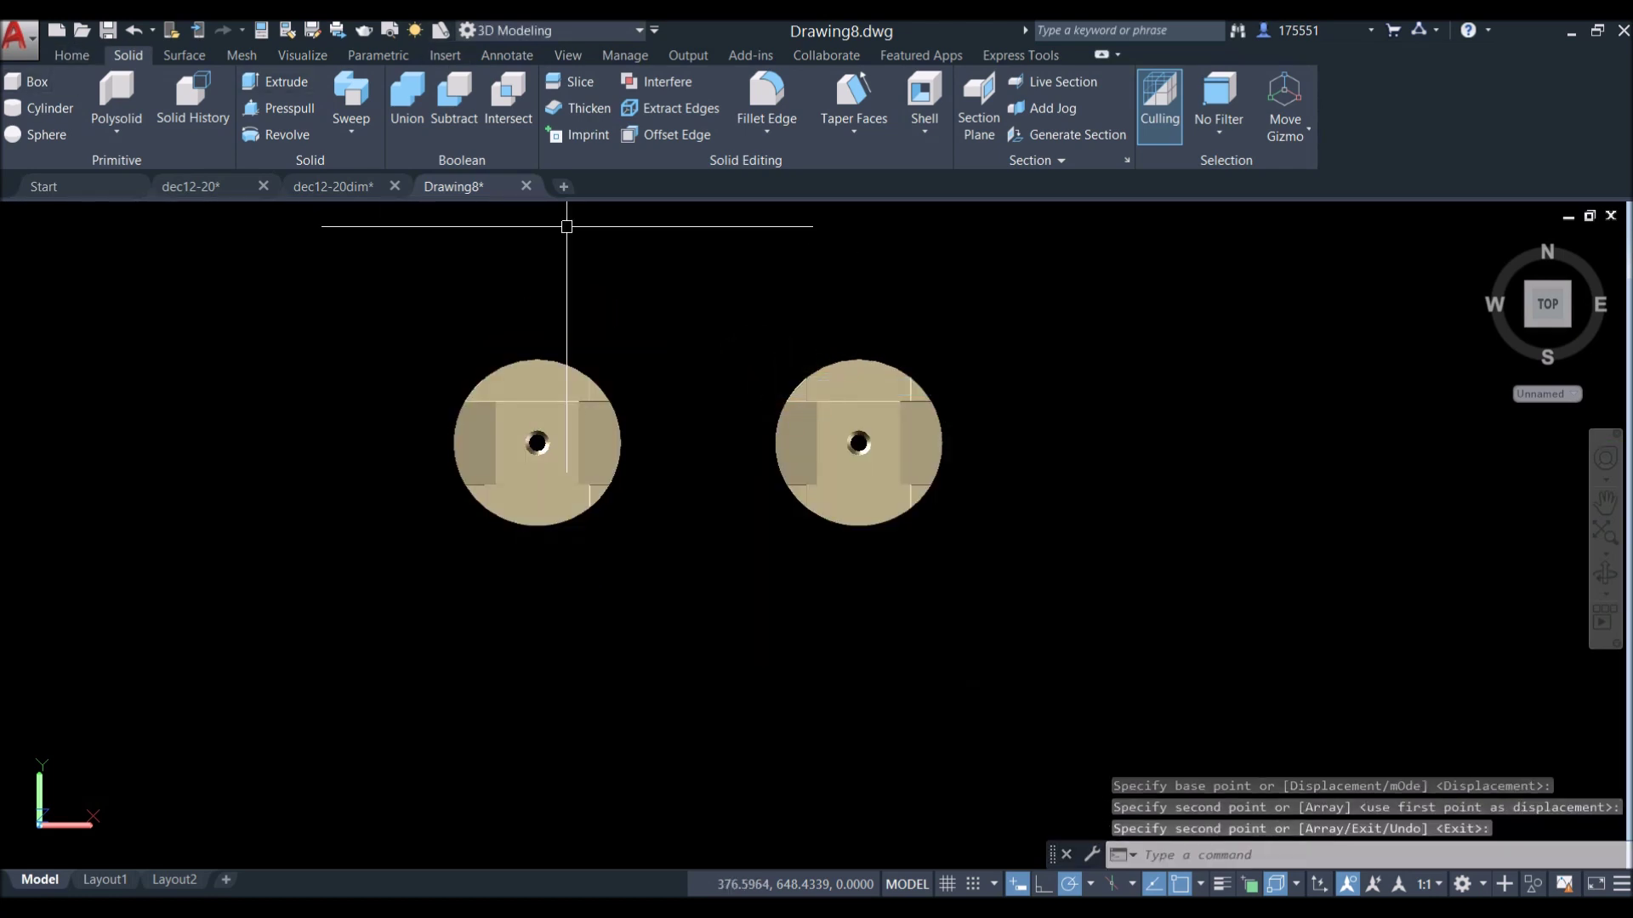
Slice the copied solid along a horizontal plane through its centre, keeping only the back half.
{"action": "left_click", "coordinate": [564, 81]}
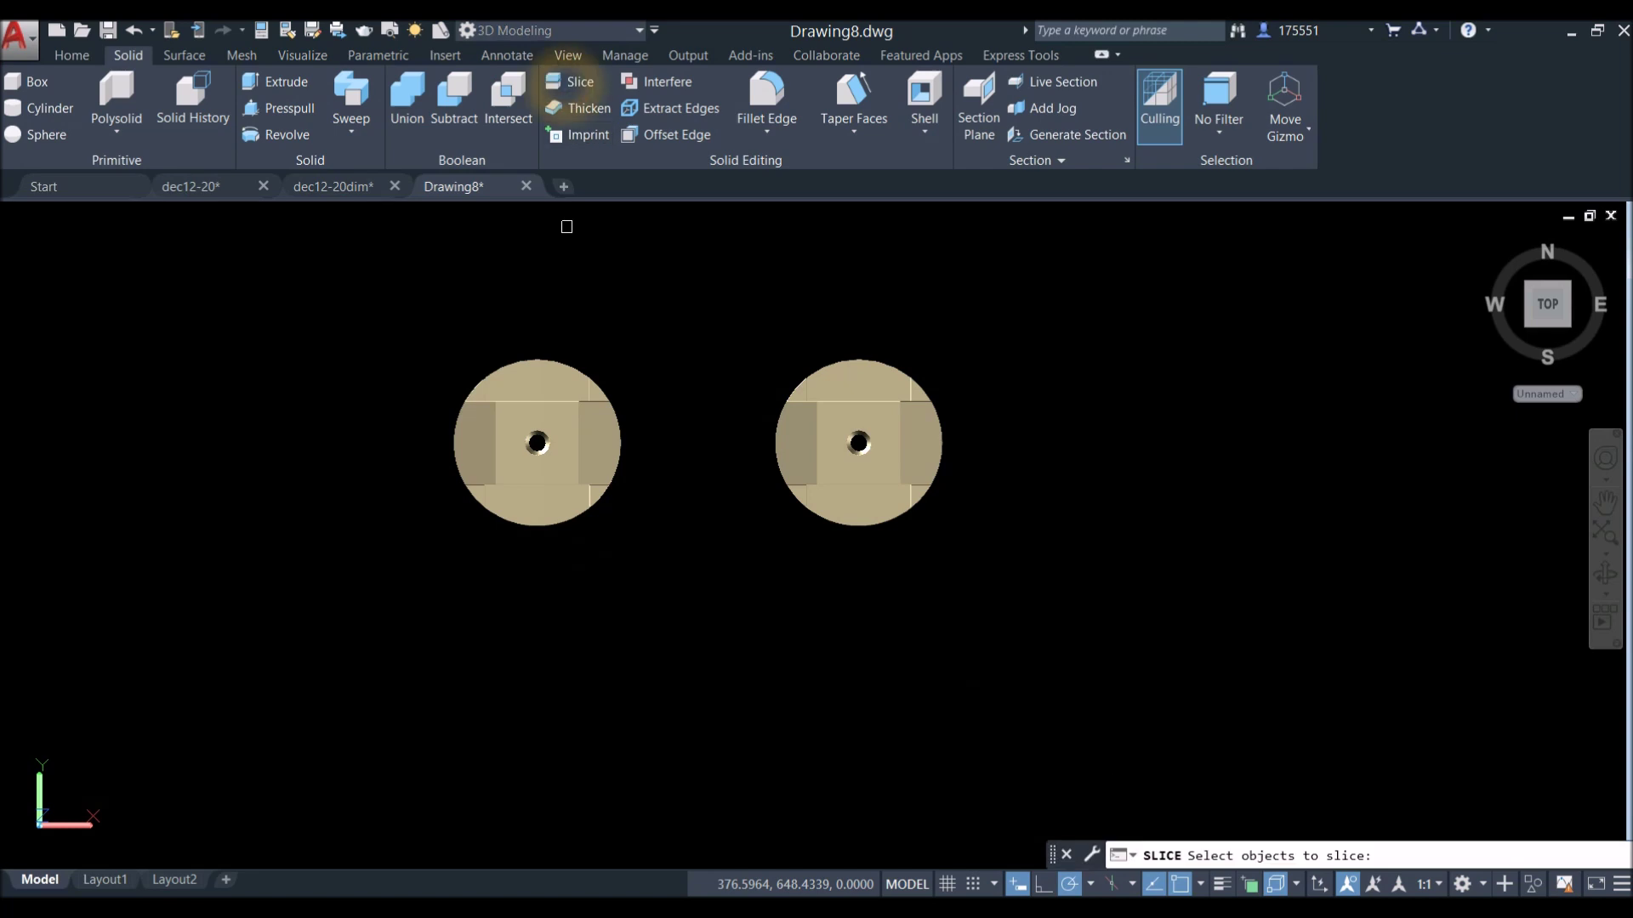
{"action": "left_click", "coordinate": [862, 364]}
{"action": "right_click", "coordinate": [897, 299]}
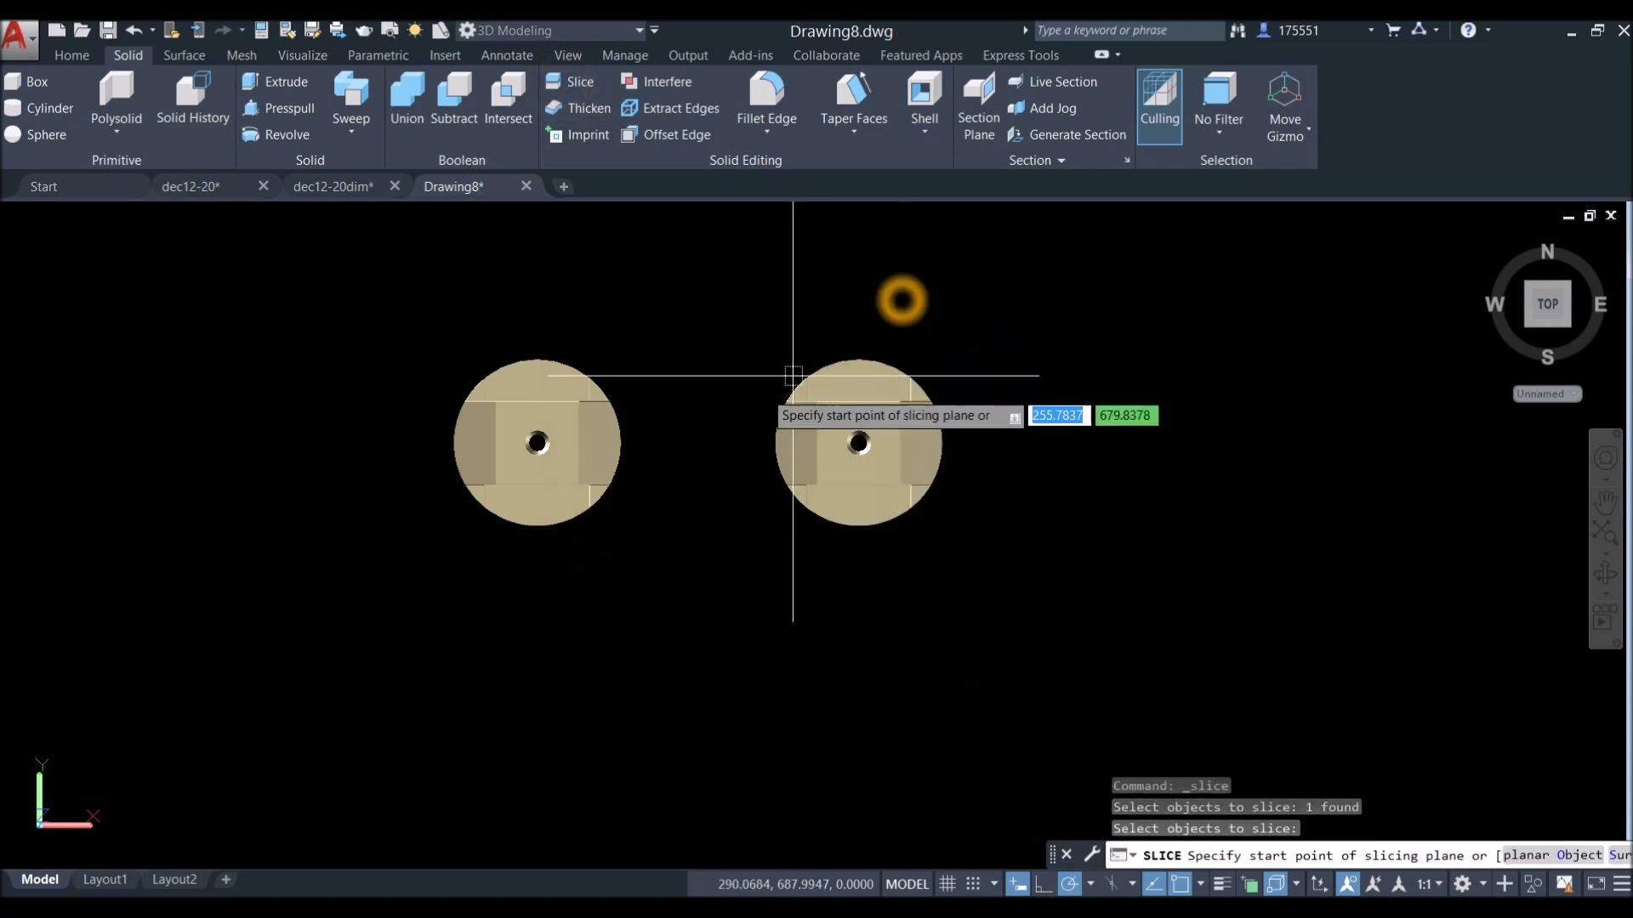
{"action": "left_click", "coordinate": [740, 442]}
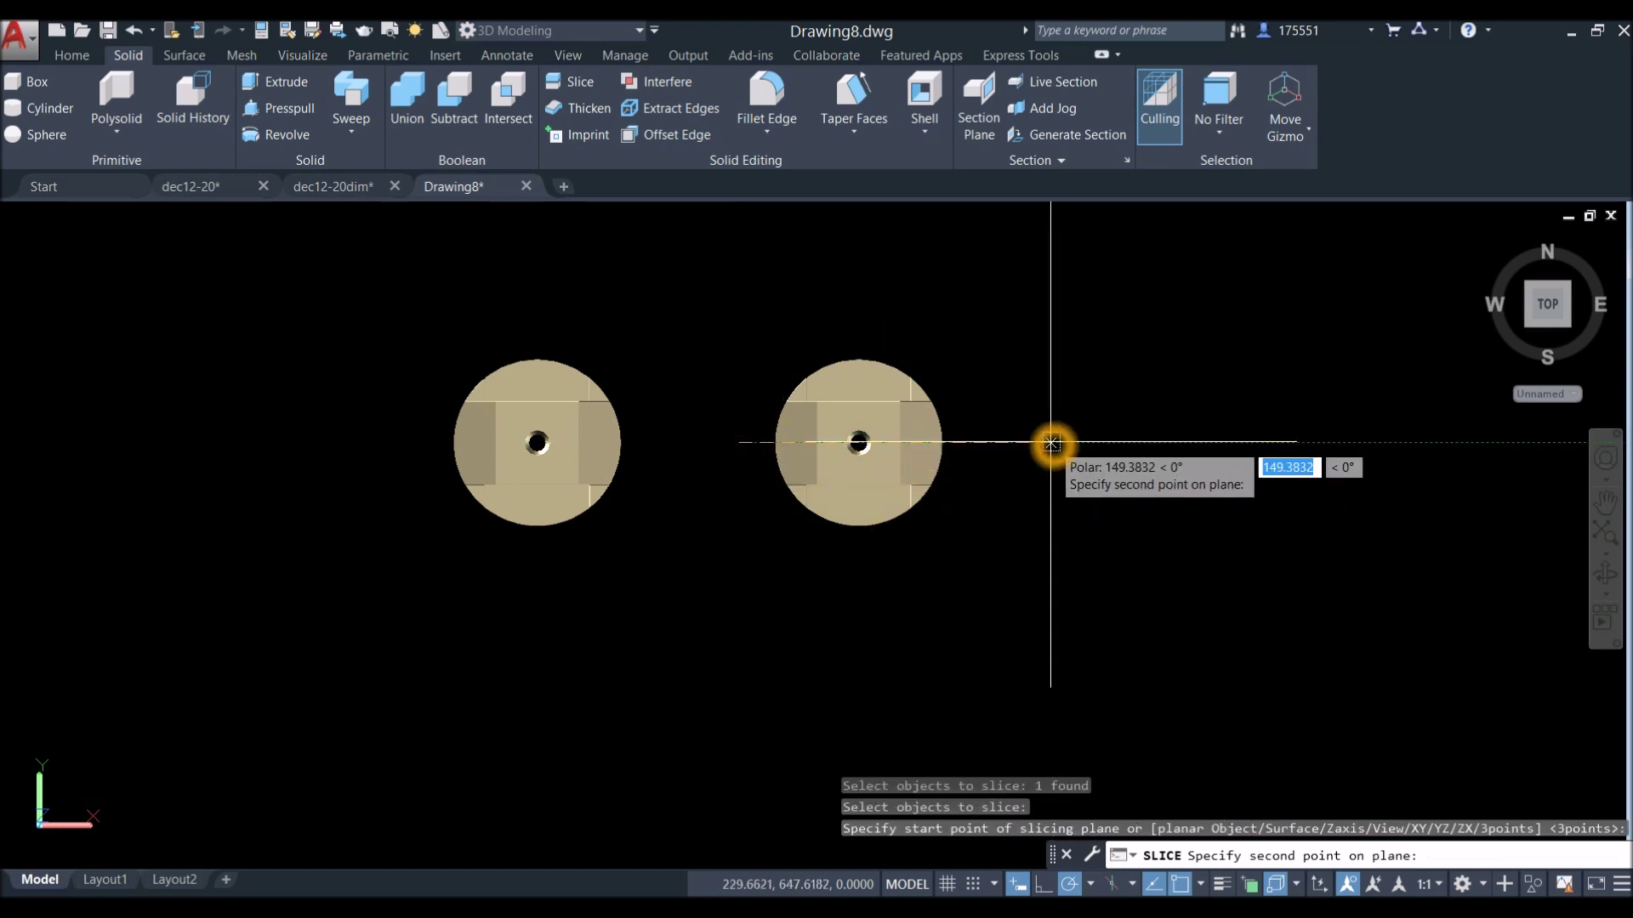
{"action": "left_click", "coordinate": [1057, 443]}
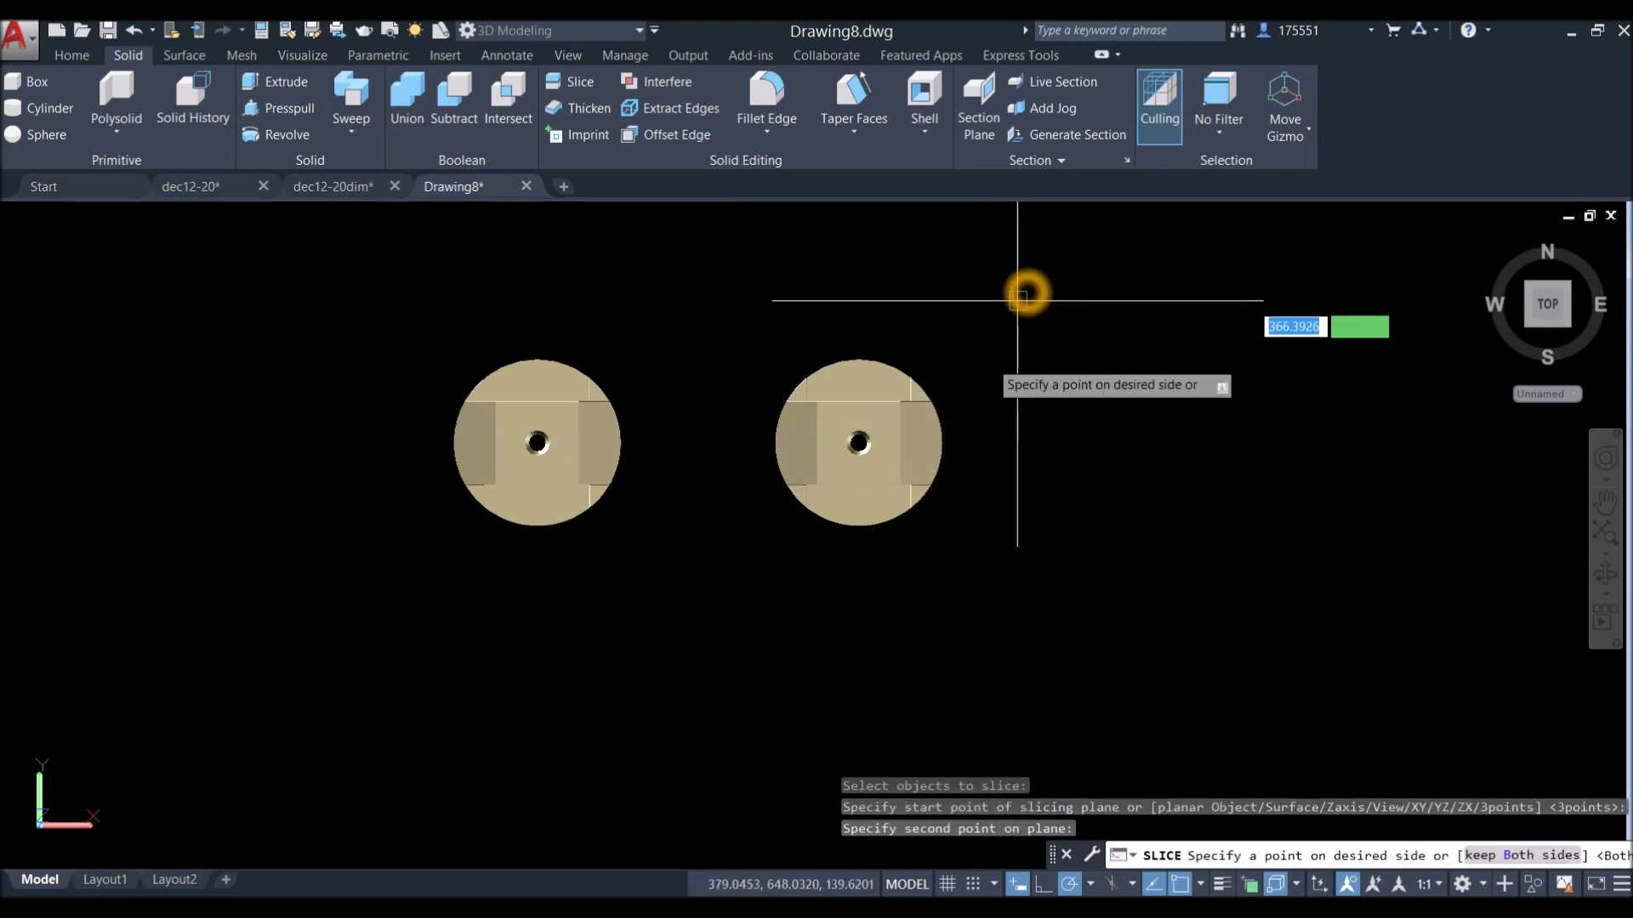
{"action": "left_click", "coordinate": [1000, 355]}
Examine the sectioned copy's interior beside the complete part from several angles.
{"action": "middle_click_drag", "start_coordinate": [994, 412], "coordinate": [896, 467], "text": "shift"}
{"action": "scroll", "coordinate": [878, 519], "scroll_direction": "up", "scroll_amount": 2}
{"action": "middle_click_drag", "start_coordinate": [878, 522], "coordinate": [756, 434], "text": "shift"}
{"action": "middle_click_drag", "start_coordinate": [766, 595], "coordinate": [929, 579], "text": "shift"}
{"action": "scroll", "coordinate": [803, 591], "scroll_direction": "up", "scroll_amount": 4}
{"action": "scroll", "coordinate": [879, 541], "scroll_direction": "down", "scroll_amount": 4}
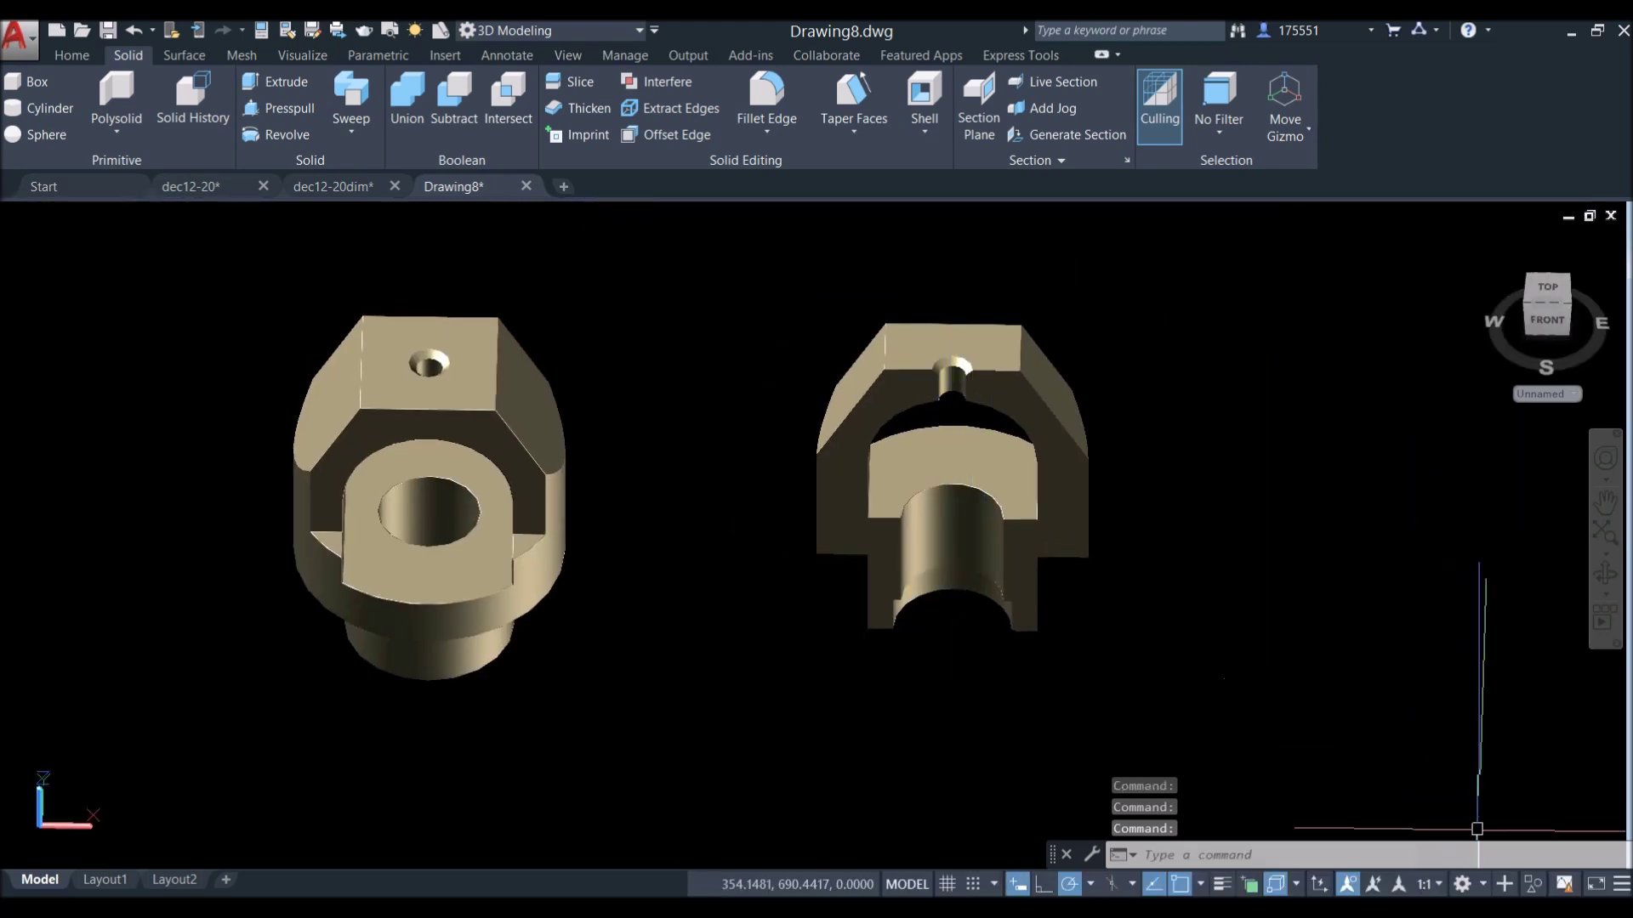
{"action": "left_click", "coordinate": [1112, 612]}
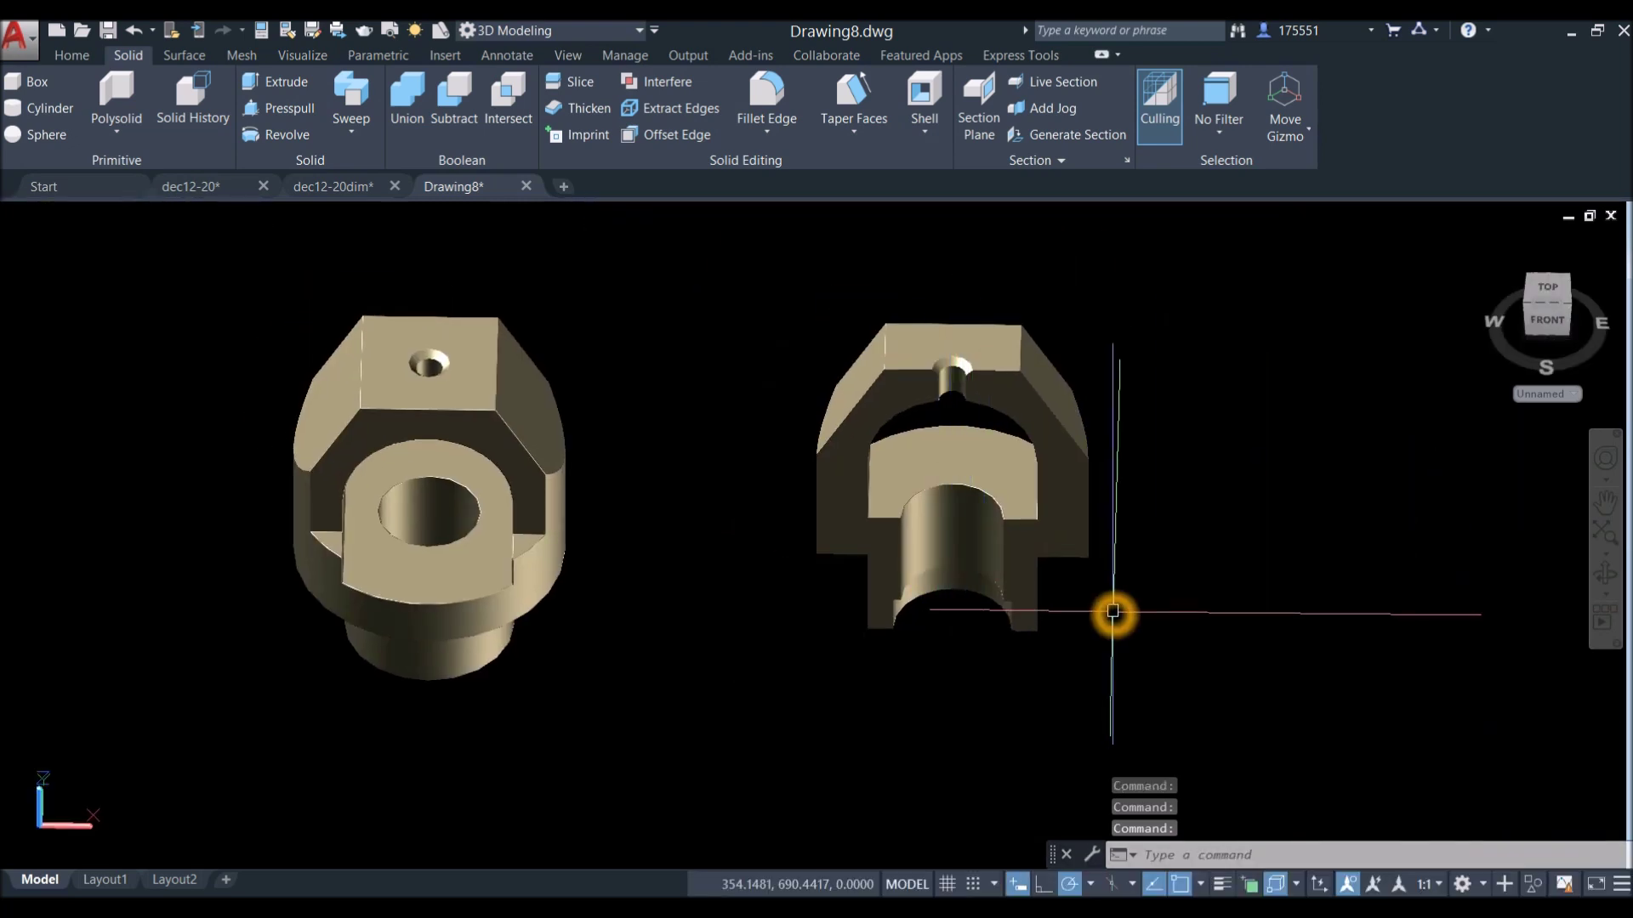